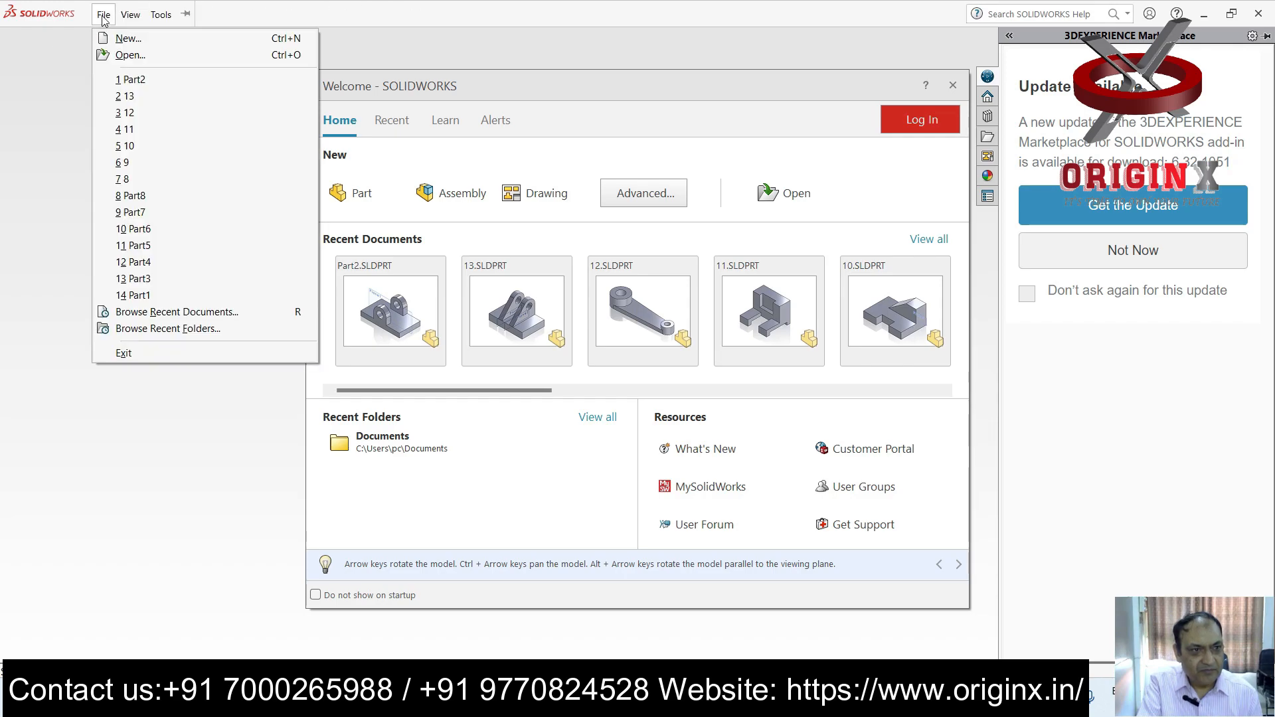
Start a new part and sketch a corner rectangle about 151 mm by 51 mm around the origin on the Top Plane
{"action": "left_click", "coordinate": [103, 16]}
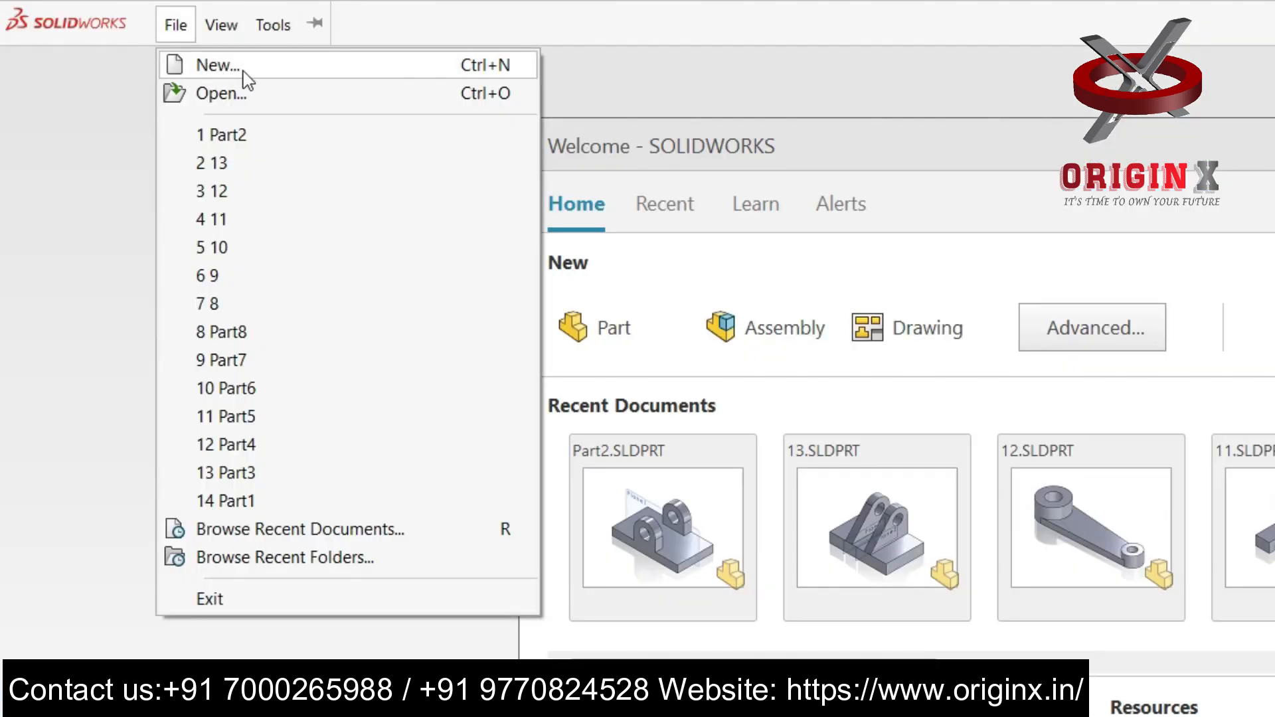
{"action": "left_click", "coordinate": [219, 66]}
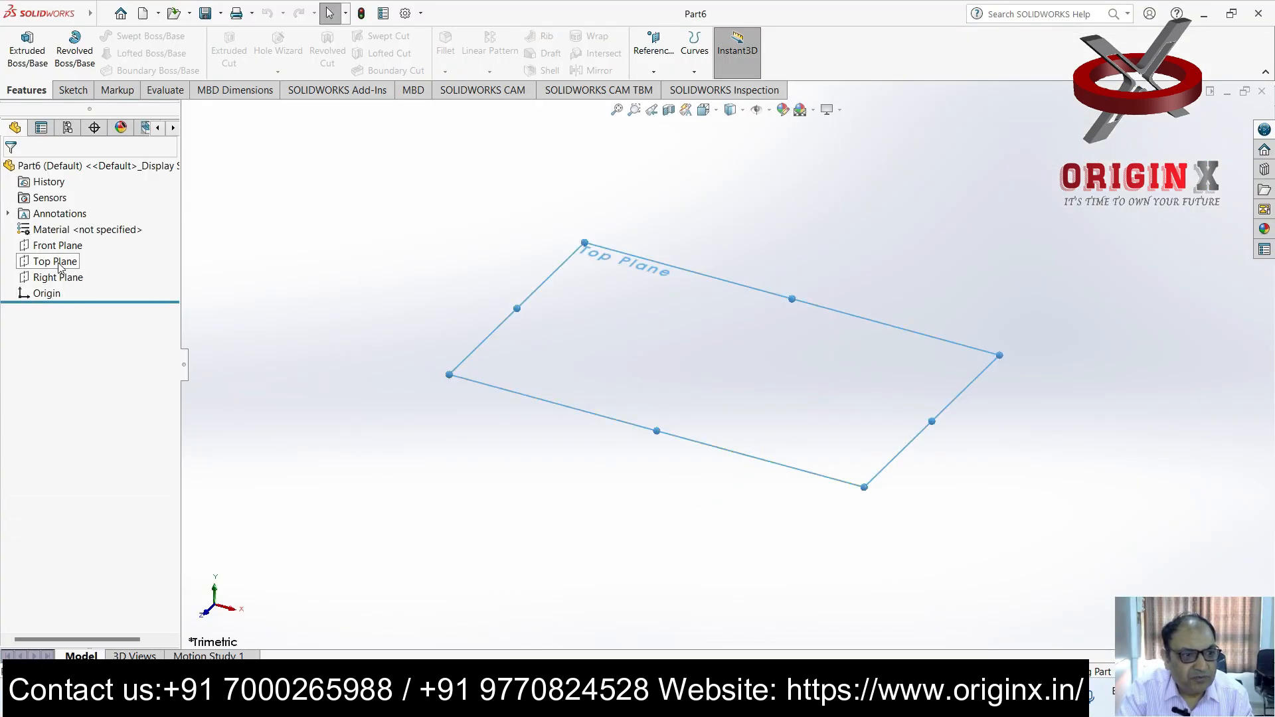
{"action": "left_click", "coordinate": [60, 262]}
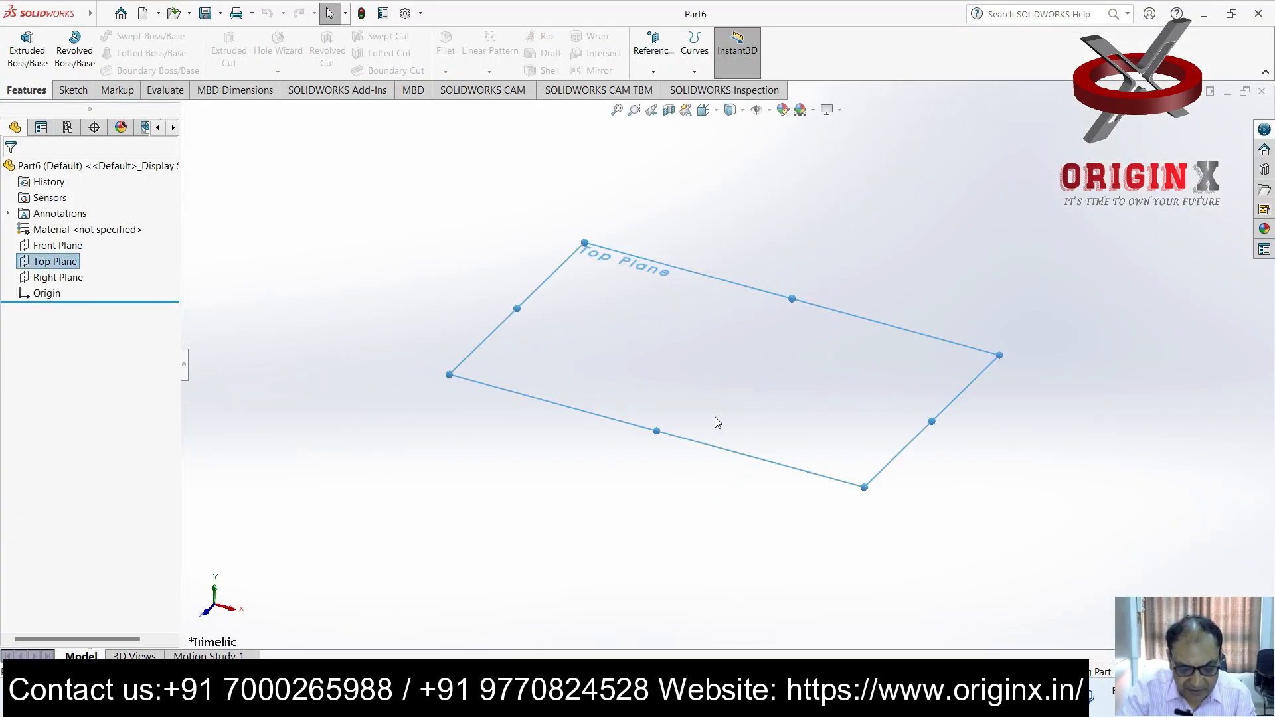
{"action": "key", "text": "ctrl+8"}
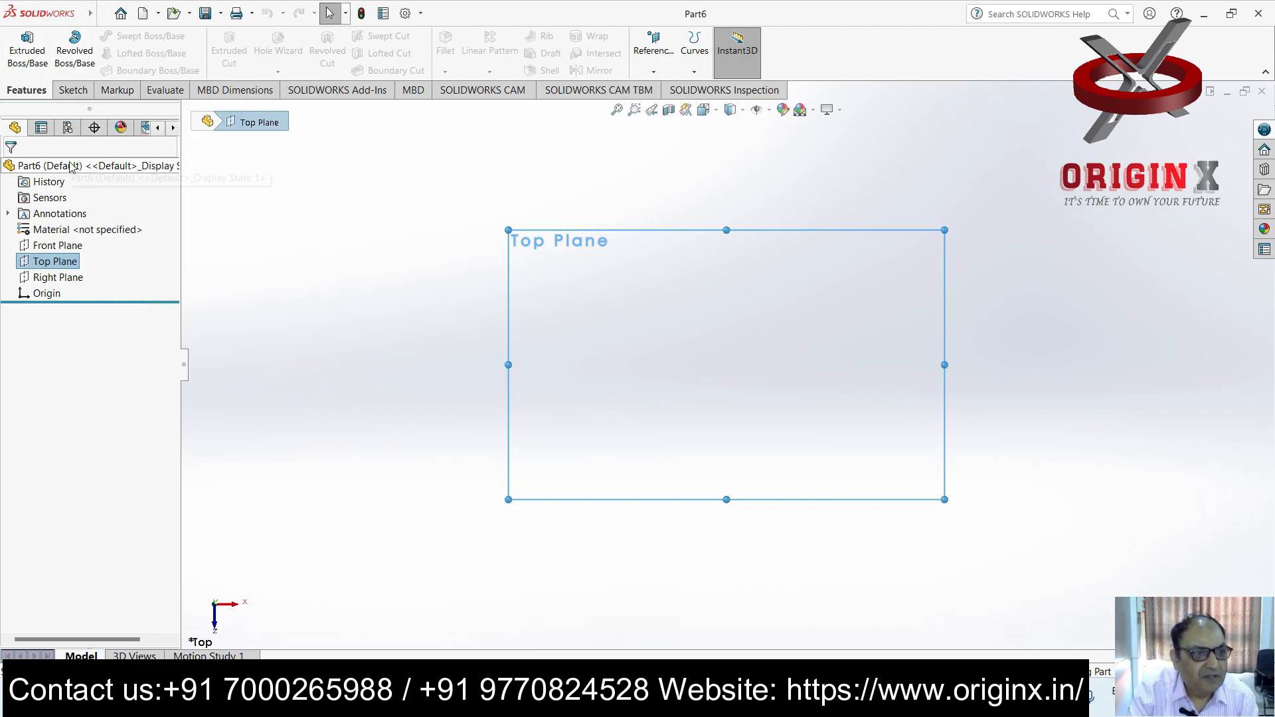
{"action": "left_click", "coordinate": [73, 93]}
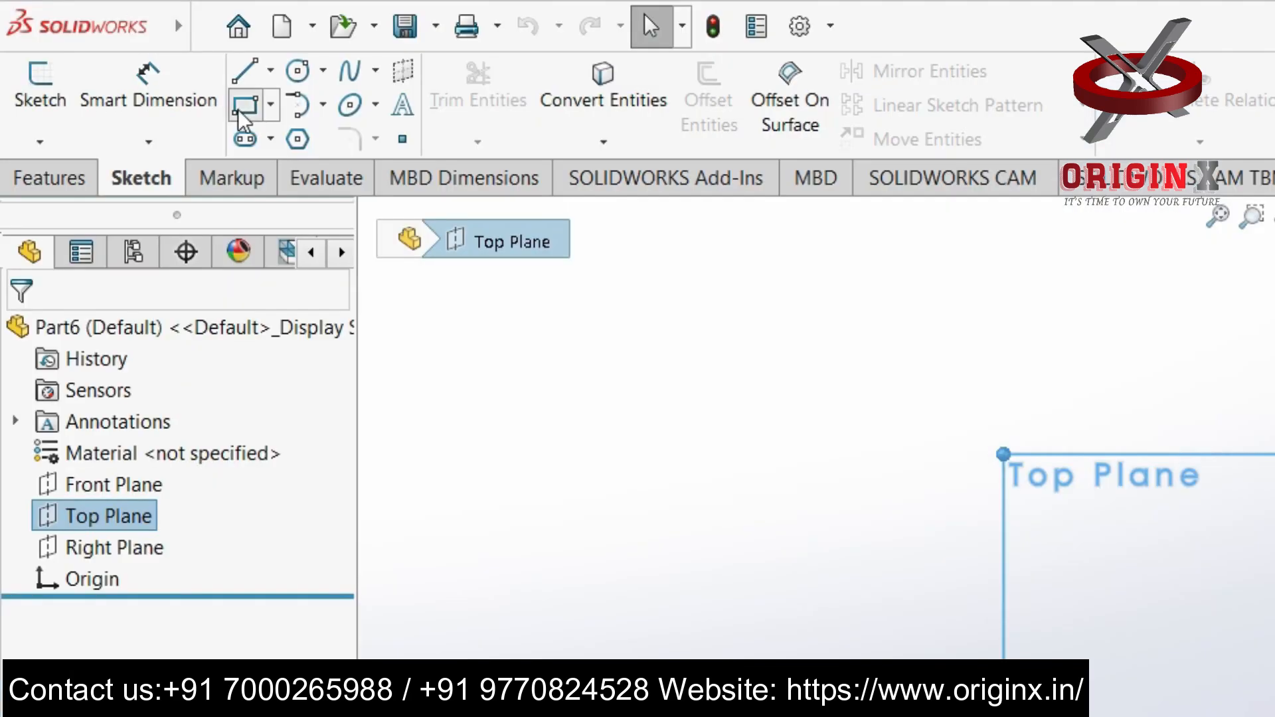
{"action": "left_click", "coordinate": [124, 53]}
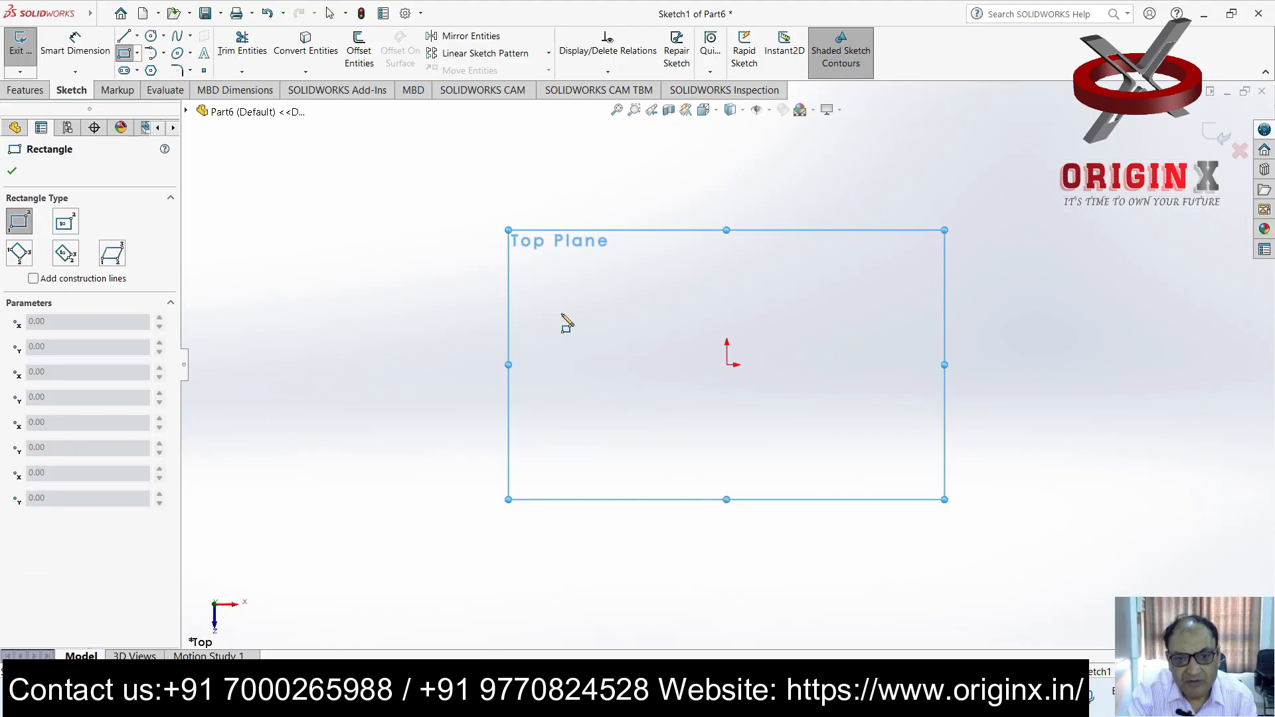
{"action": "left_click", "coordinate": [551, 313]}
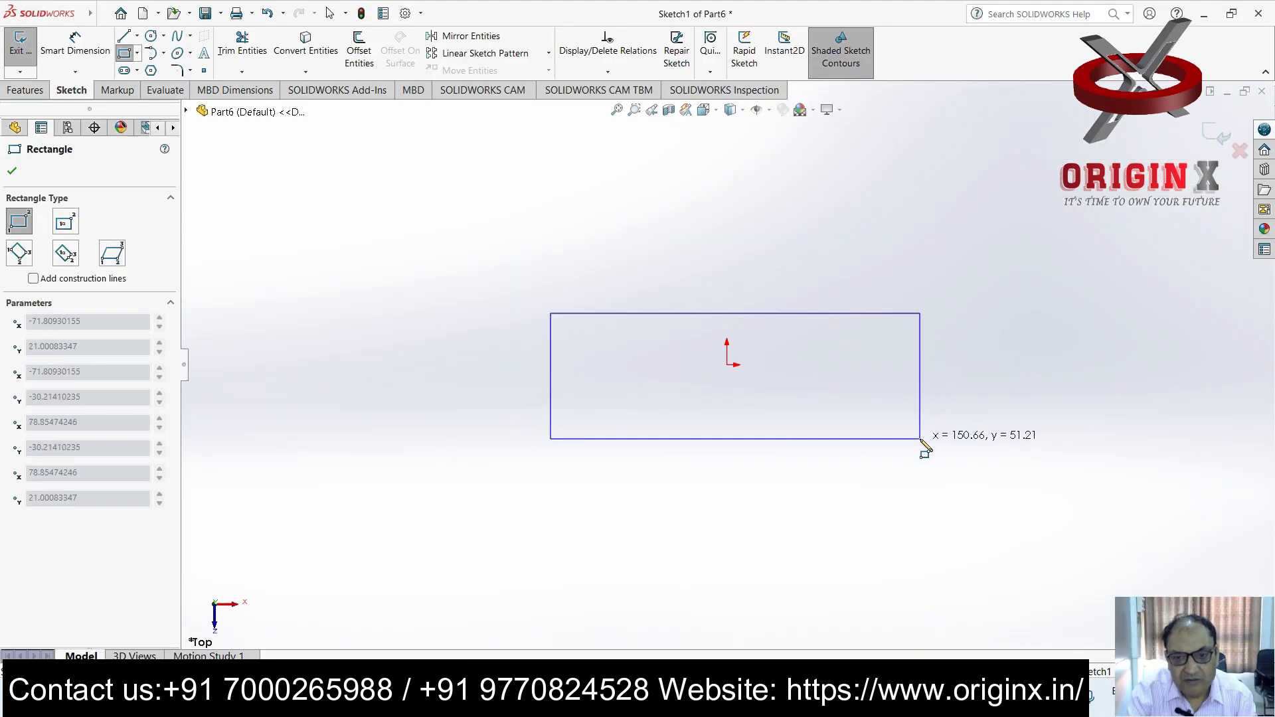
{"action": "left_click", "coordinate": [920, 439]}
Dimension the rectangle to 120 mm along its upper edge and 80 mm along its vertical side
{"action": "left_click", "coordinate": [59, 51]}
{"action": "left_click", "coordinate": [834, 314]}
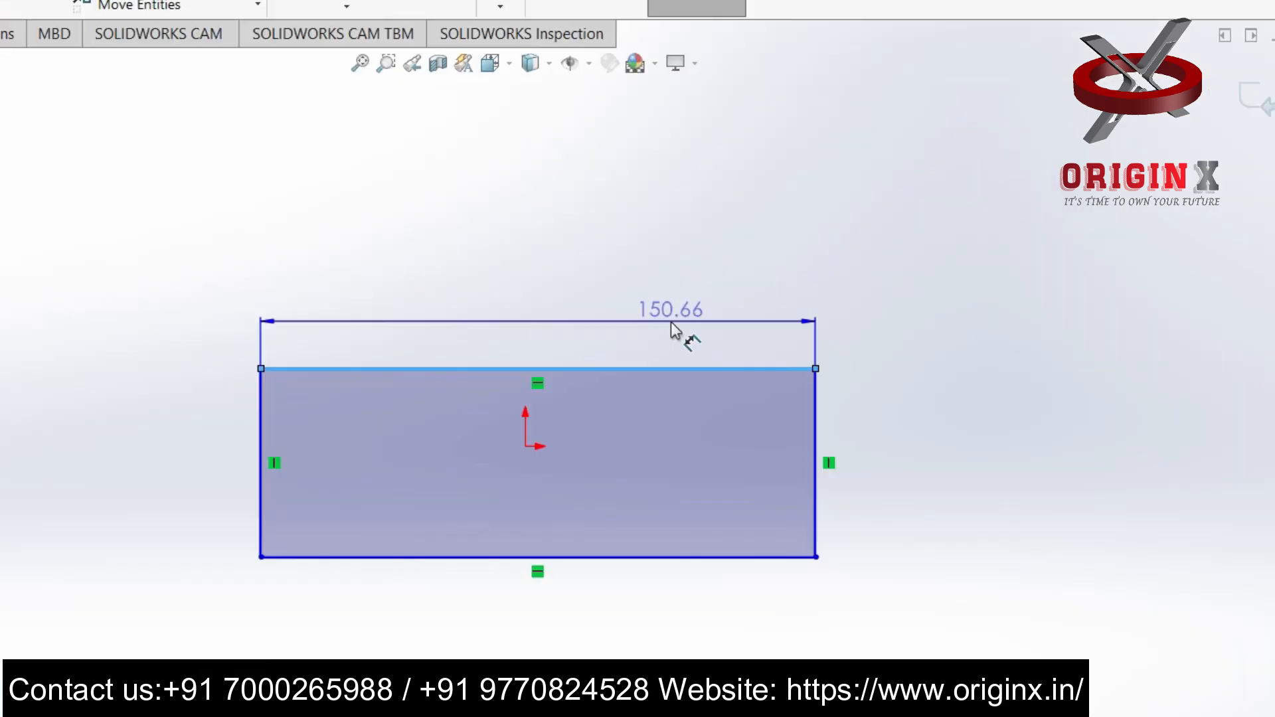
{"action": "left_click", "coordinate": [828, 291]}
{"action": "type", "text": "120"}
{"action": "key", "text": "Return"}
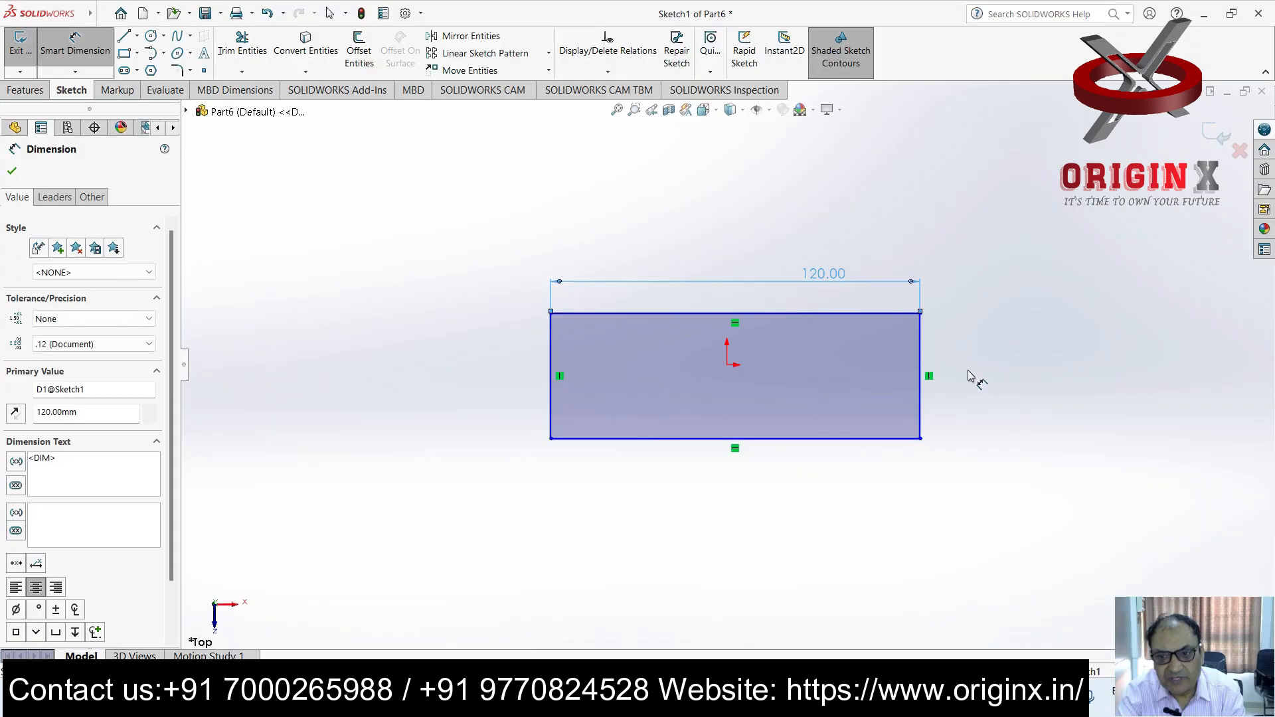
{"action": "left_click", "coordinate": [925, 355]}
{"action": "left_click", "coordinate": [963, 372]}
{"action": "type", "text": "80"}
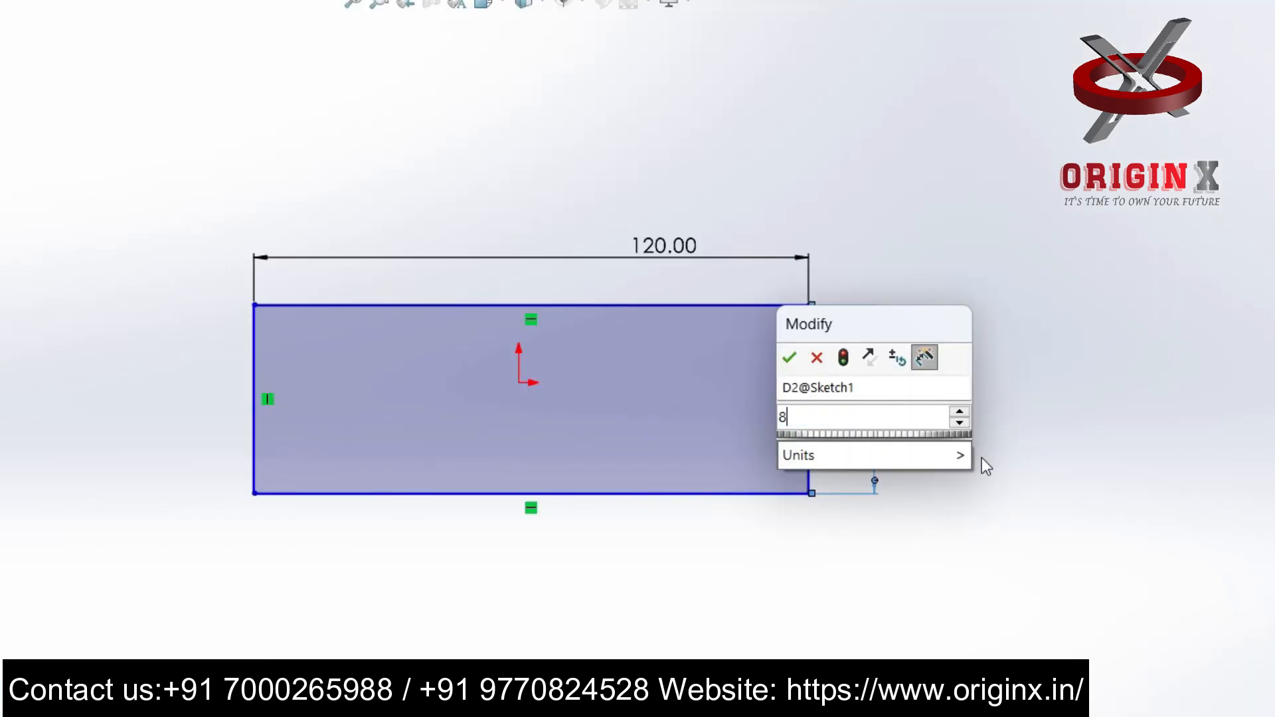
{"action": "key", "text": "Return"}
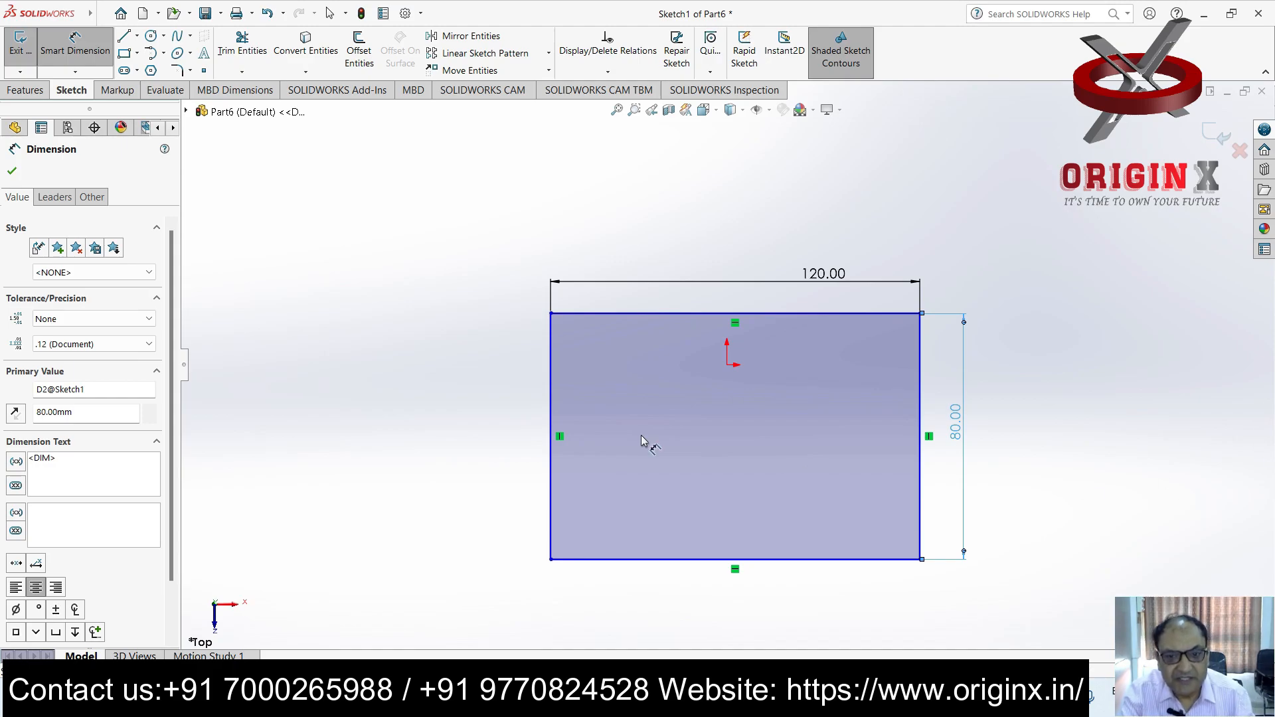
Extrude the 120 × 80 mm rectangle as a blind boss with a depth of 90 mm
{"action": "left_click", "coordinate": [124, 9]}
{"action": "left_click", "coordinate": [24, 89]}
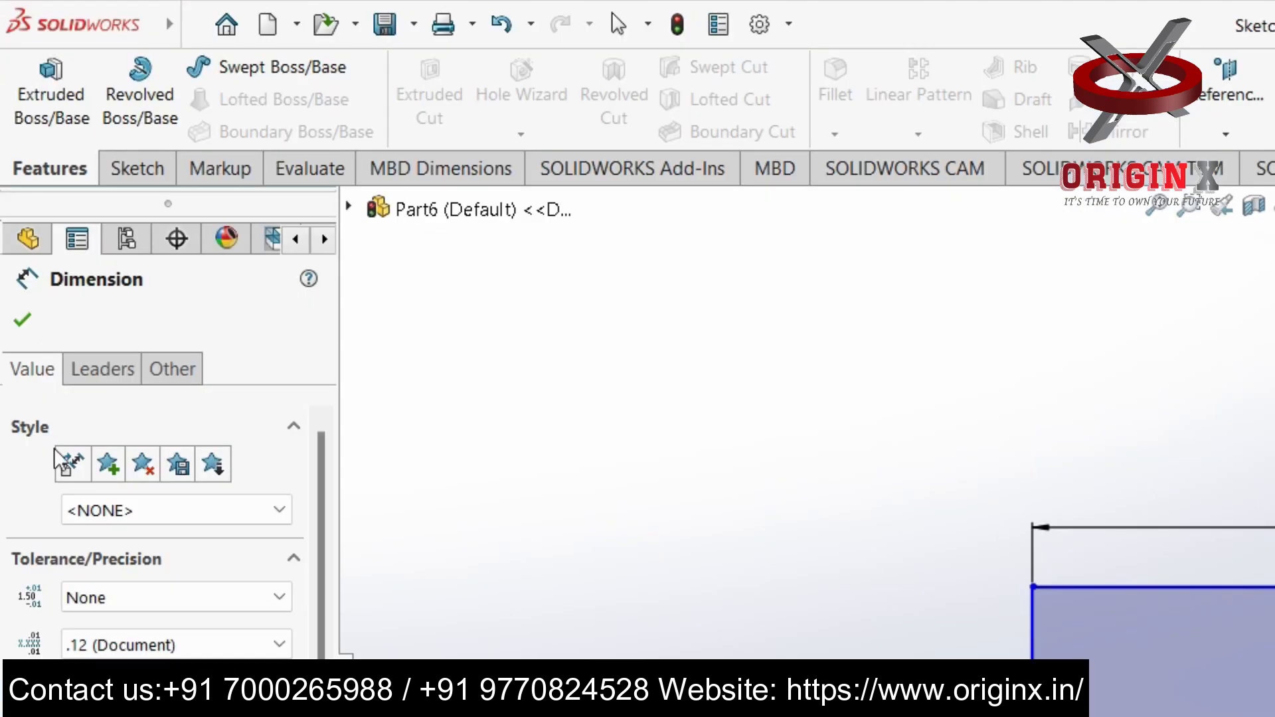
{"action": "left_click", "coordinate": [64, 122]}
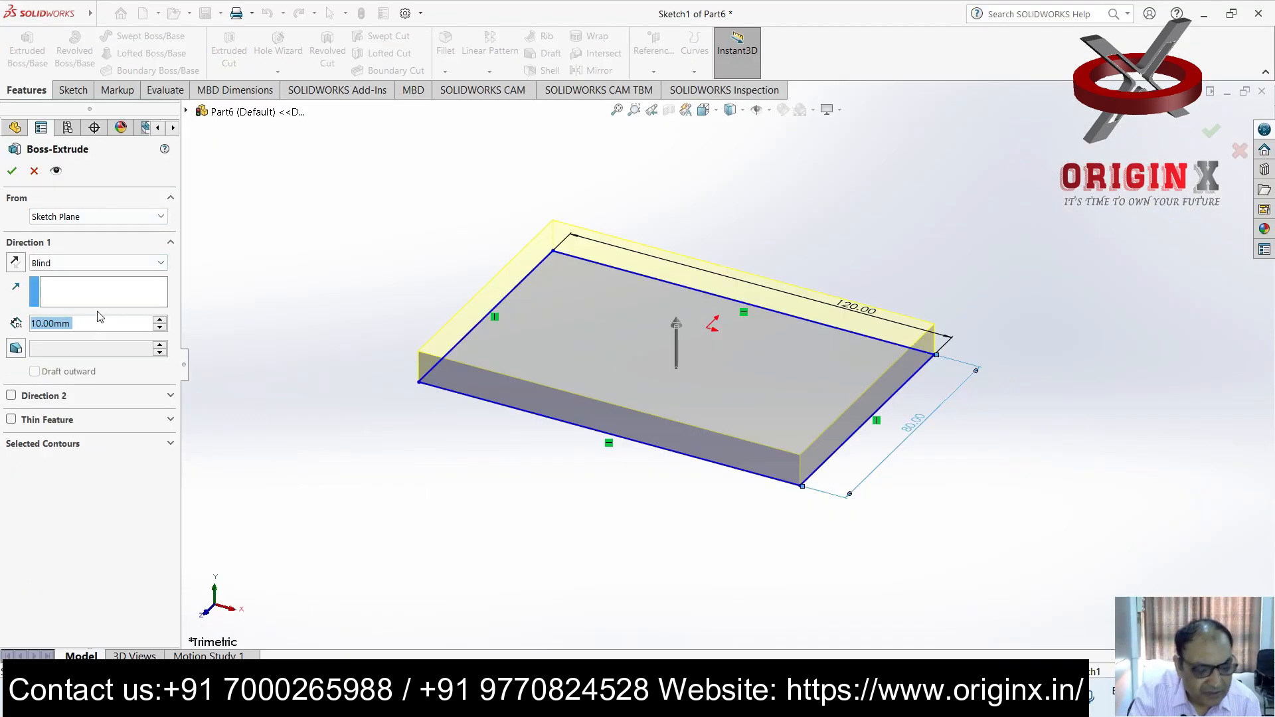
{"action": "type", "text": "90"}
{"action": "key", "text": "Return"}
{"action": "key", "text": "Return"}
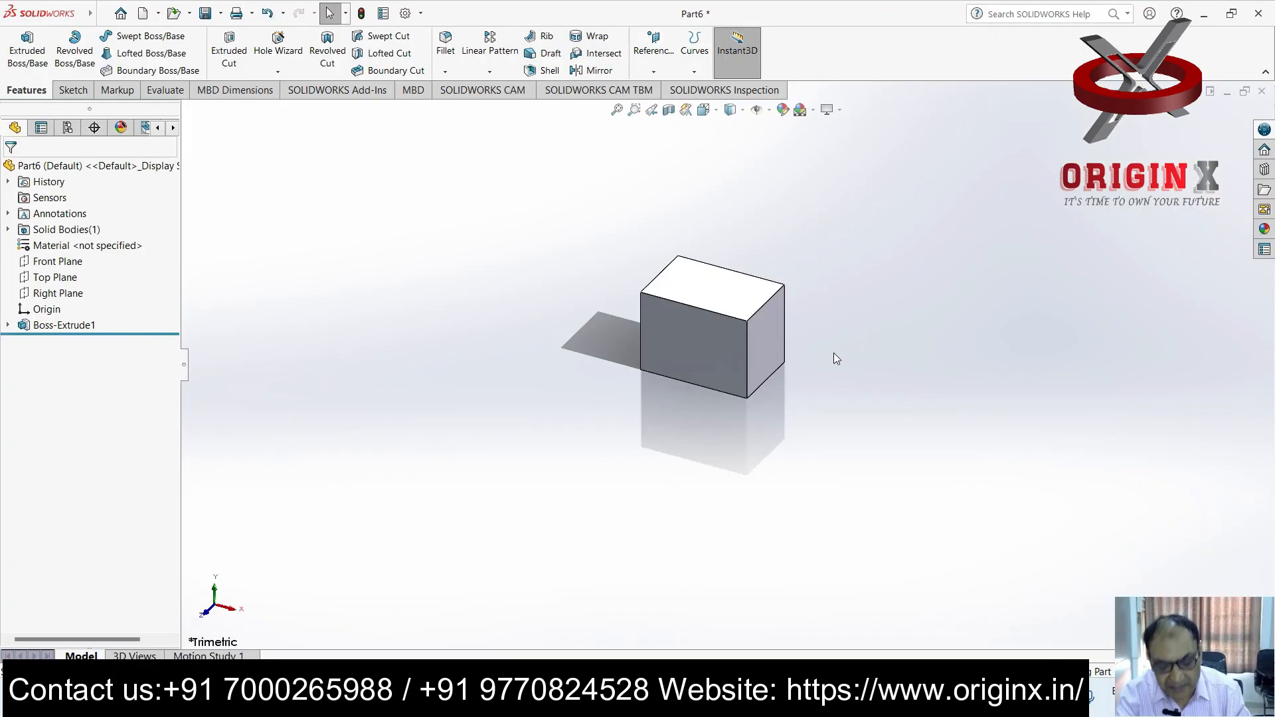
Undo the extrusion and delete the whole rectangle with its dimensions from the Top Plane sketch
{"action": "scroll", "coordinate": [806, 336], "scroll_direction": "down", "scroll_amount": 3}
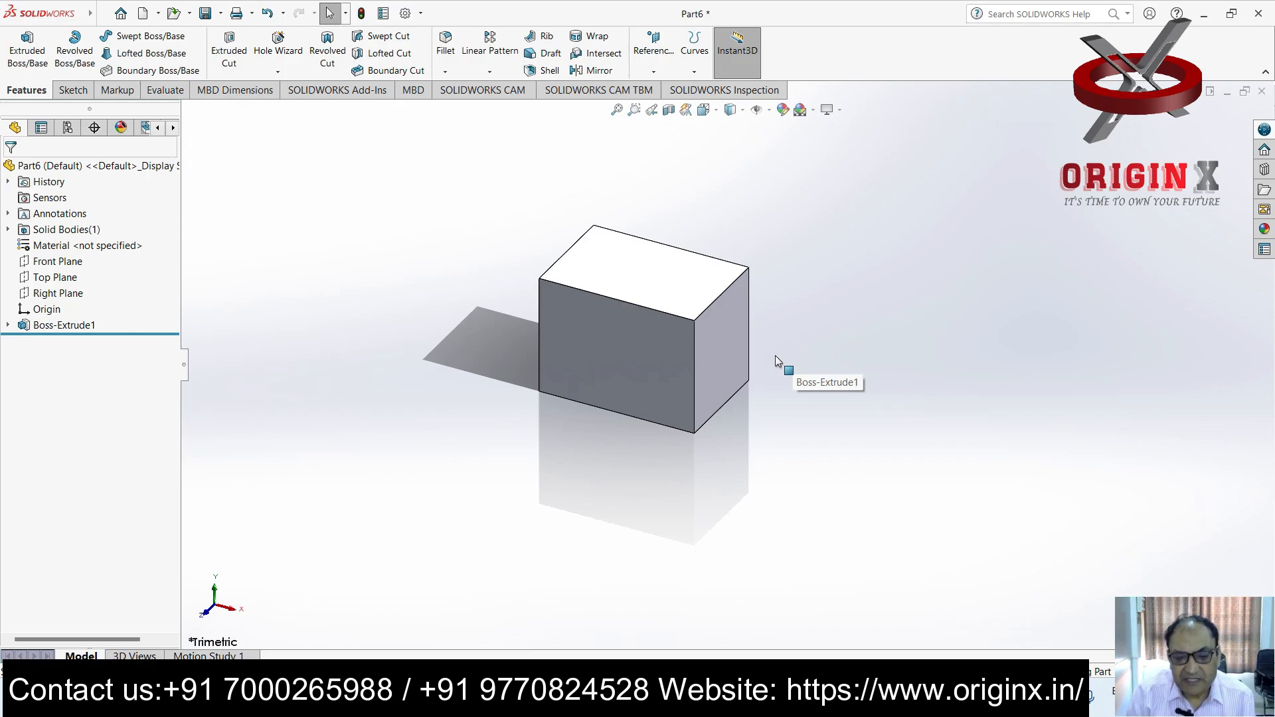
{"action": "left_click", "coordinate": [724, 409]}
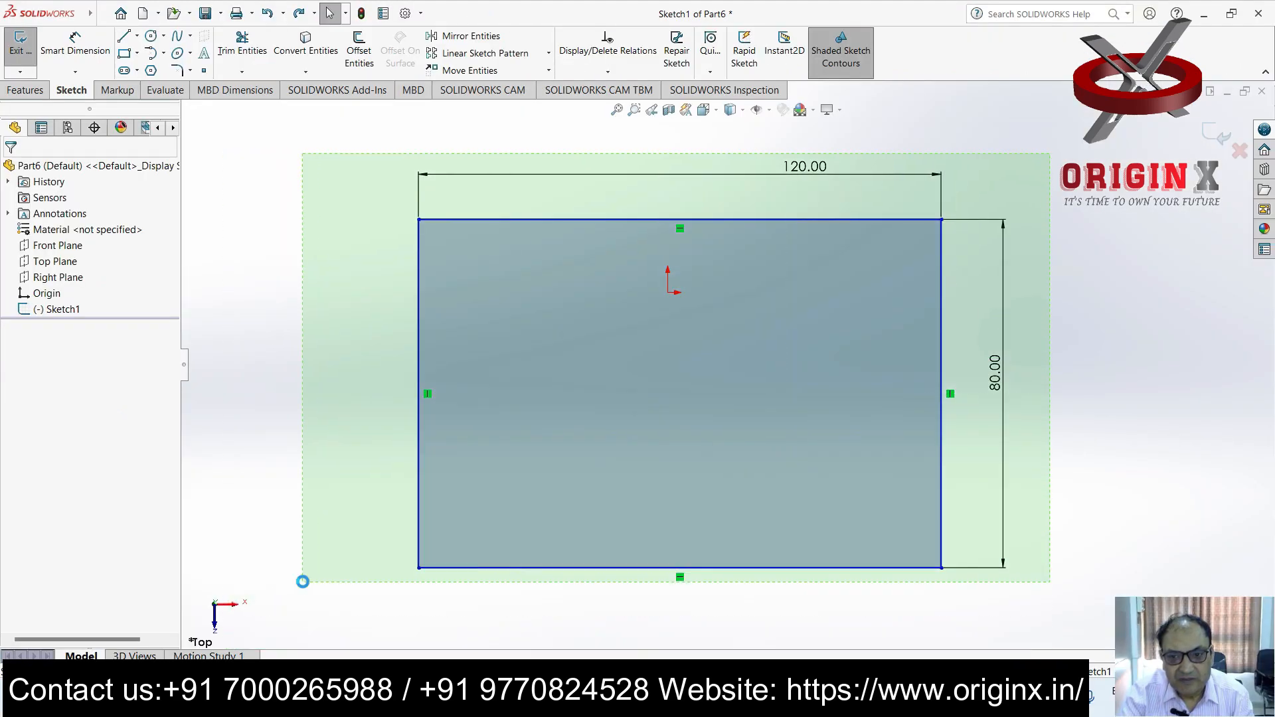
{"action": "key", "text": "ctrl+a"}
{"action": "key", "text": "Delete"}
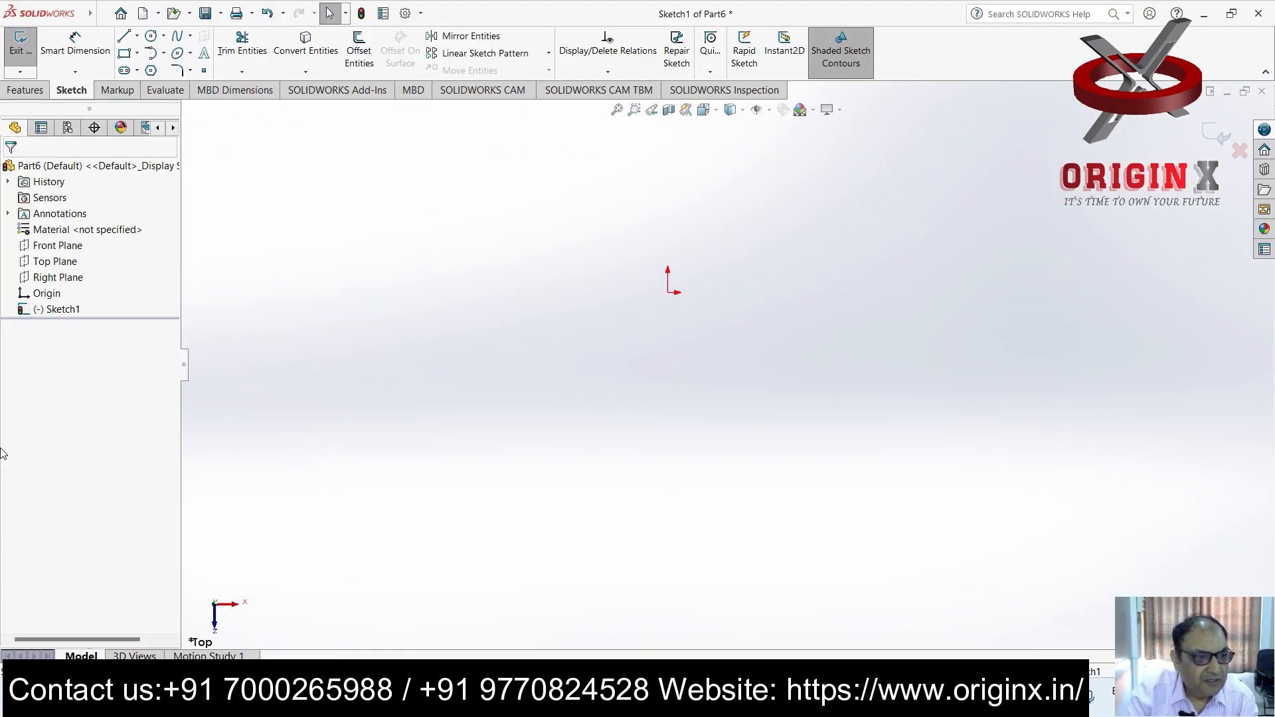
{"action": "left_click", "coordinate": [58, 277]}
{"action": "key", "text": "ctrl+8"}
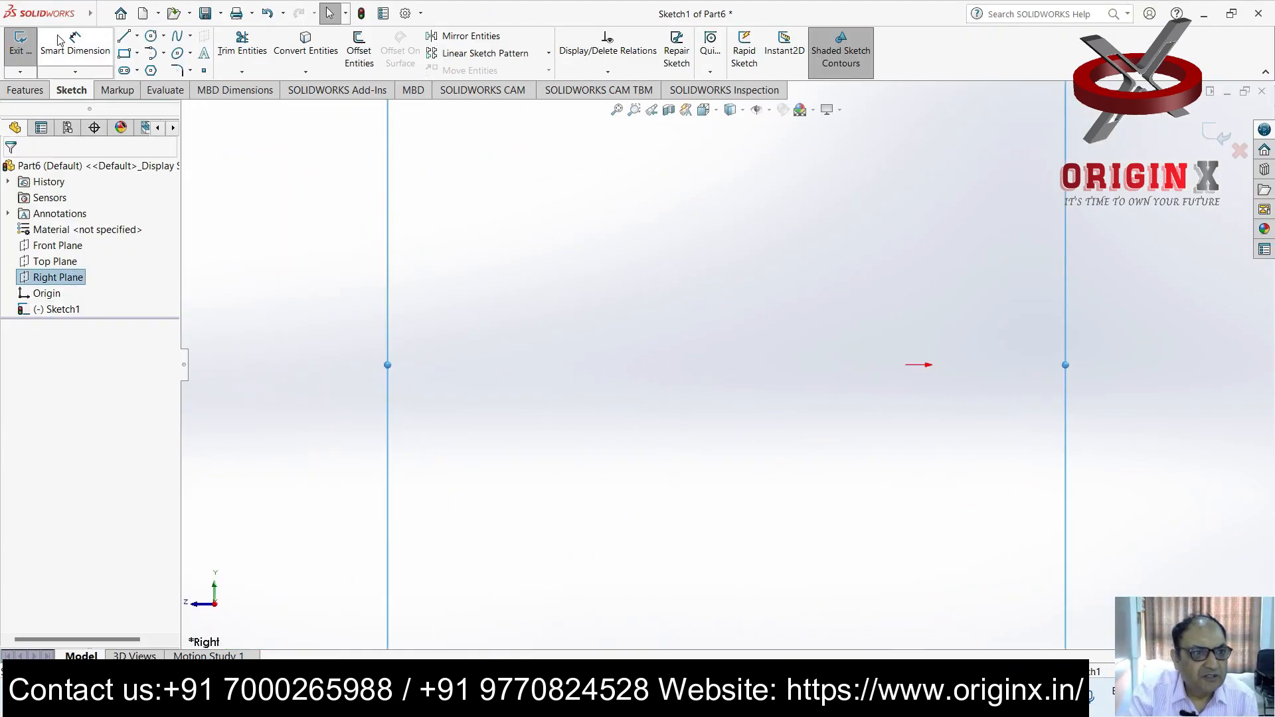
{"action": "left_click", "coordinate": [124, 53]}
{"action": "left_click", "coordinate": [12, 170]}
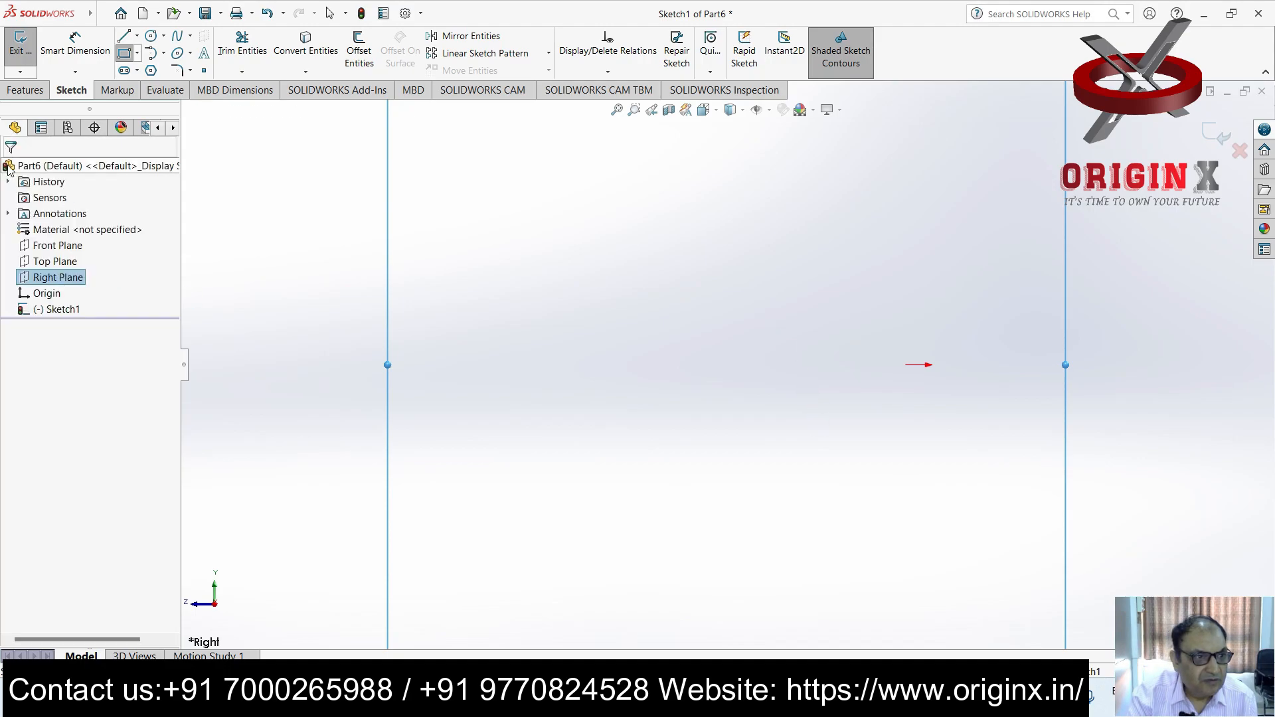
{"action": "left_click", "coordinate": [26, 90]}
{"action": "left_click", "coordinate": [495, 367]}
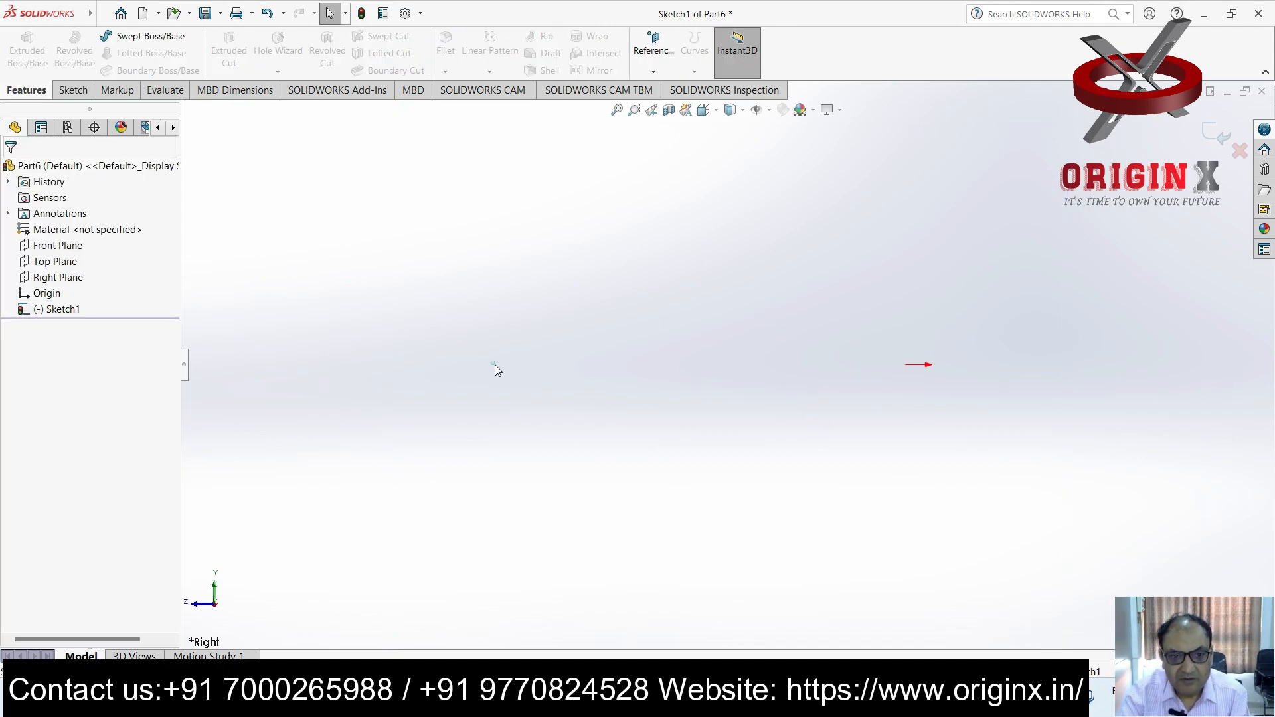
{"action": "left_click", "coordinate": [80, 92]}
{"action": "left_click", "coordinate": [58, 277]}
{"action": "key", "text": "ctrl+8"}
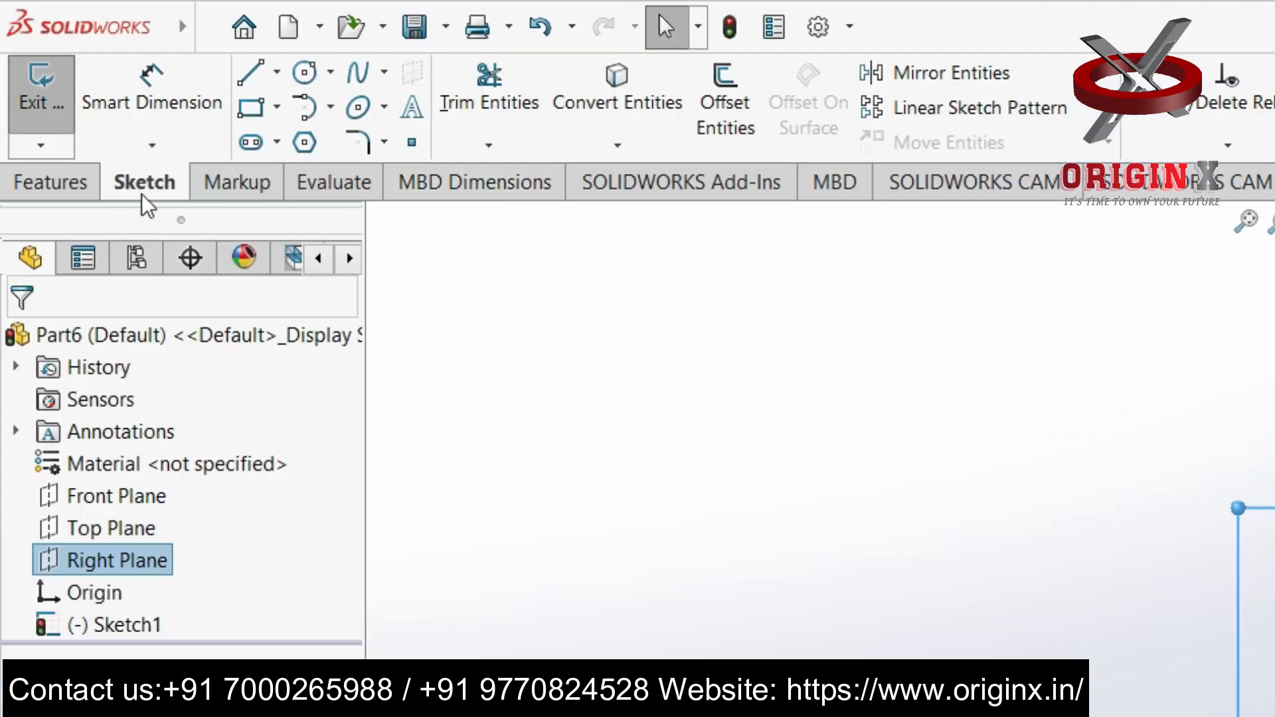
{"action": "left_click", "coordinate": [124, 53]}
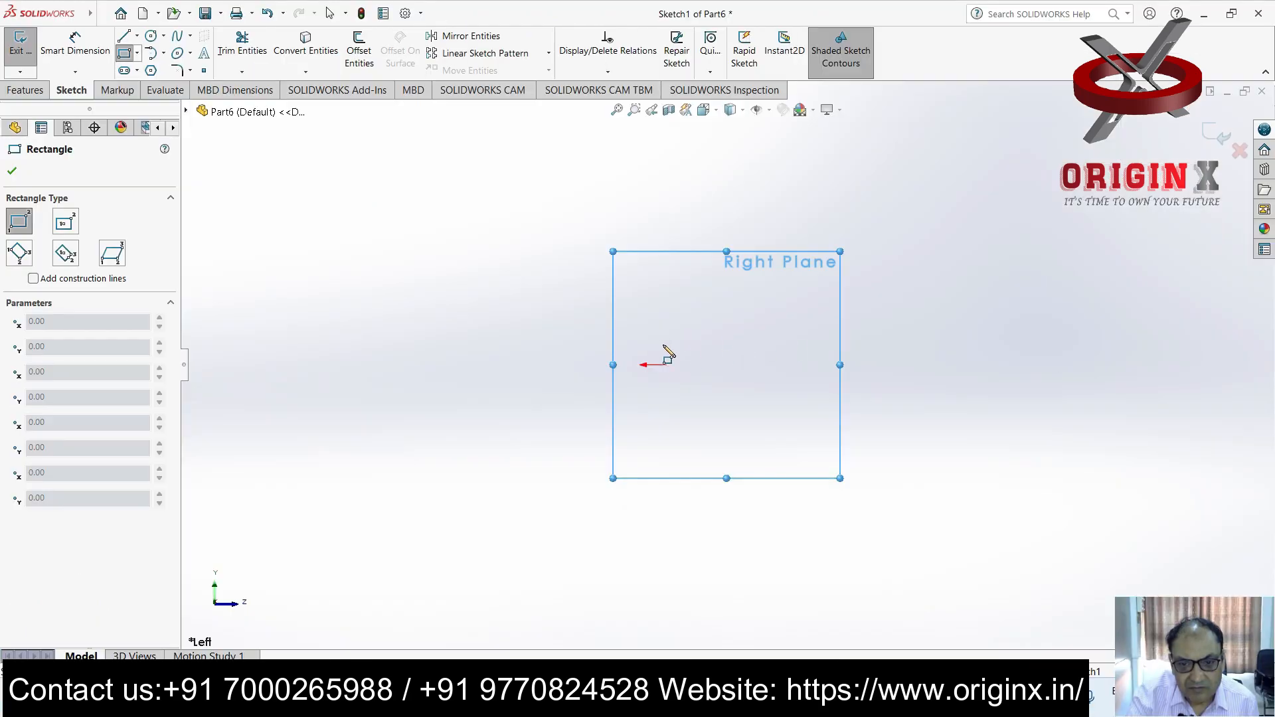
{"action": "left_click", "coordinate": [21, 89]}
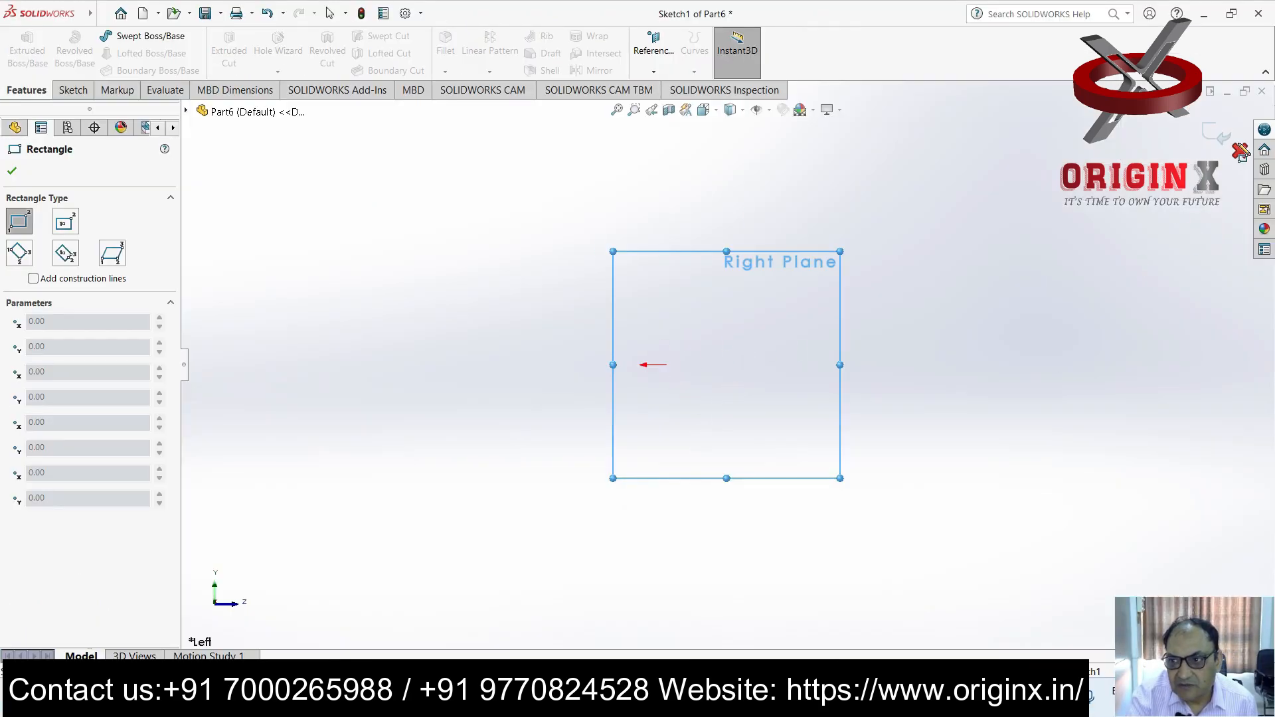
{"action": "left_click", "coordinate": [1240, 151]}
{"action": "left_click", "coordinate": [655, 361]}
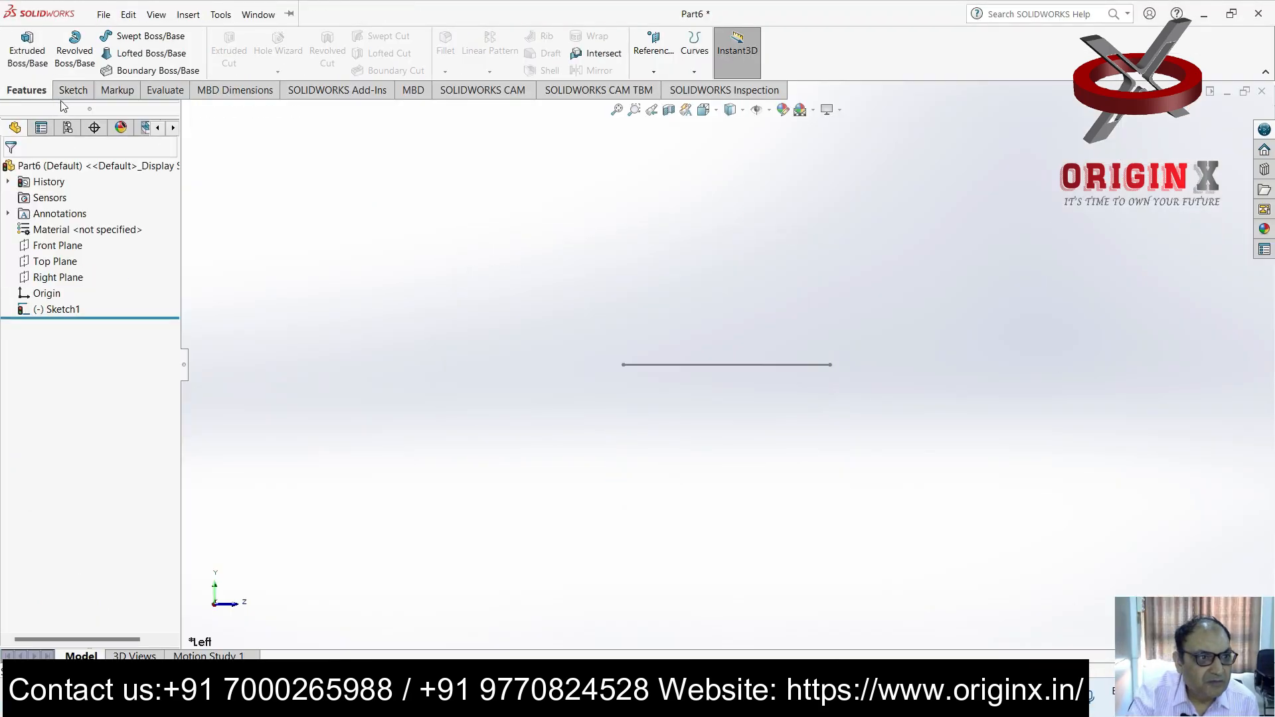
Sketch a corner rectangle about 27 mm wide on the Right Plane, viewed normal to the plane
{"action": "left_click", "coordinate": [59, 277]}
{"action": "key", "text": "ctrl+8"}
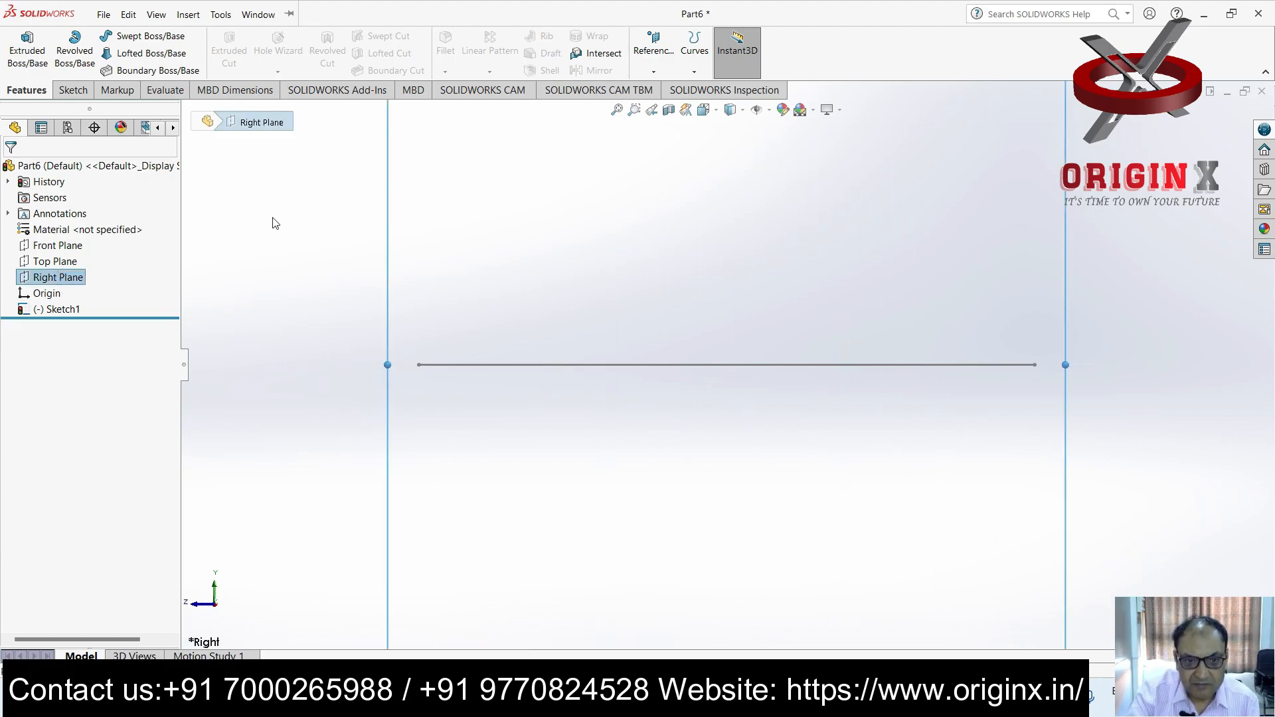
{"action": "left_click", "coordinate": [73, 89]}
{"action": "left_click", "coordinate": [124, 52]}
{"action": "left_click", "coordinate": [649, 212]}
{"action": "left_click", "coordinate": [854, 468]}
{"action": "scroll", "coordinate": [856, 468], "scroll_direction": "up", "scroll_amount": 5}
{"action": "mouse_move", "coordinate": [917, 419]}
{"action": "middle_mouse_down"}
{"action": "mouse_move", "coordinate": [854, 455]}
{"action": "mouse_move", "coordinate": [852, 483]}
{"action": "middle_mouse_up"}
{"action": "key", "text": "ctrl+8"}
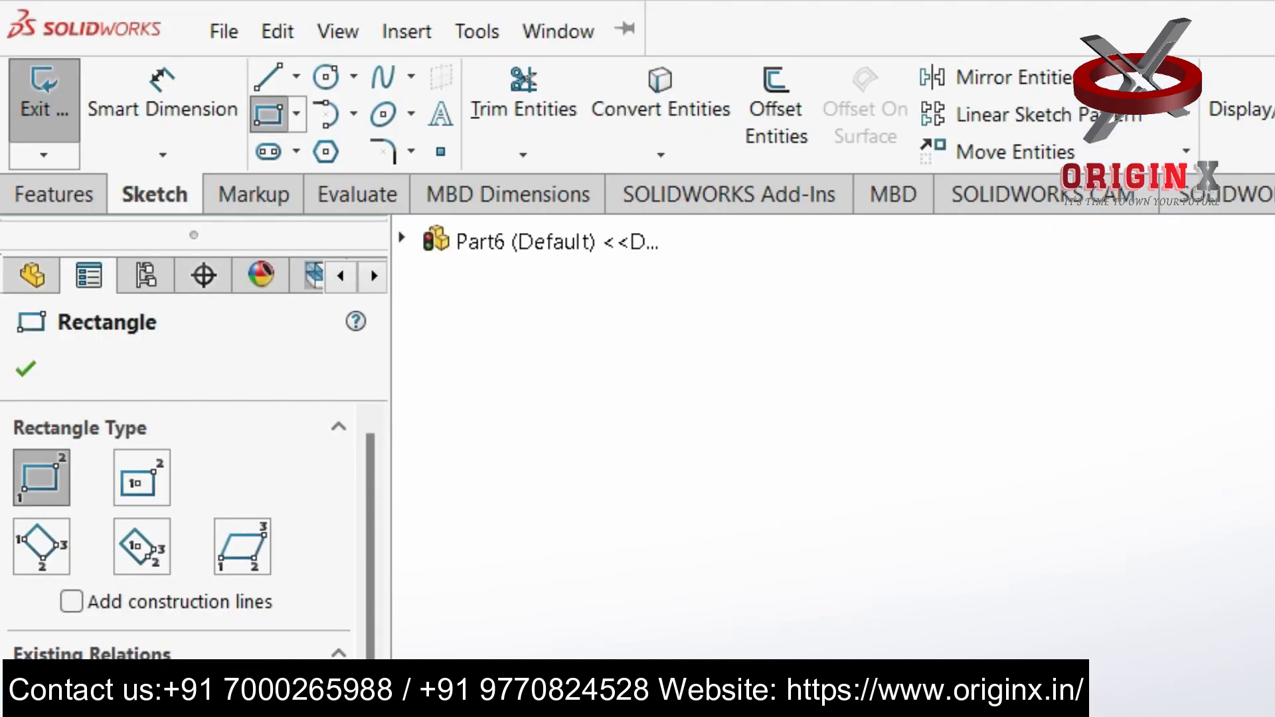
Dimension the Right Plane rectangle to 80 mm wide and 90 mm high
{"action": "left_click", "coordinate": [61, 195]}
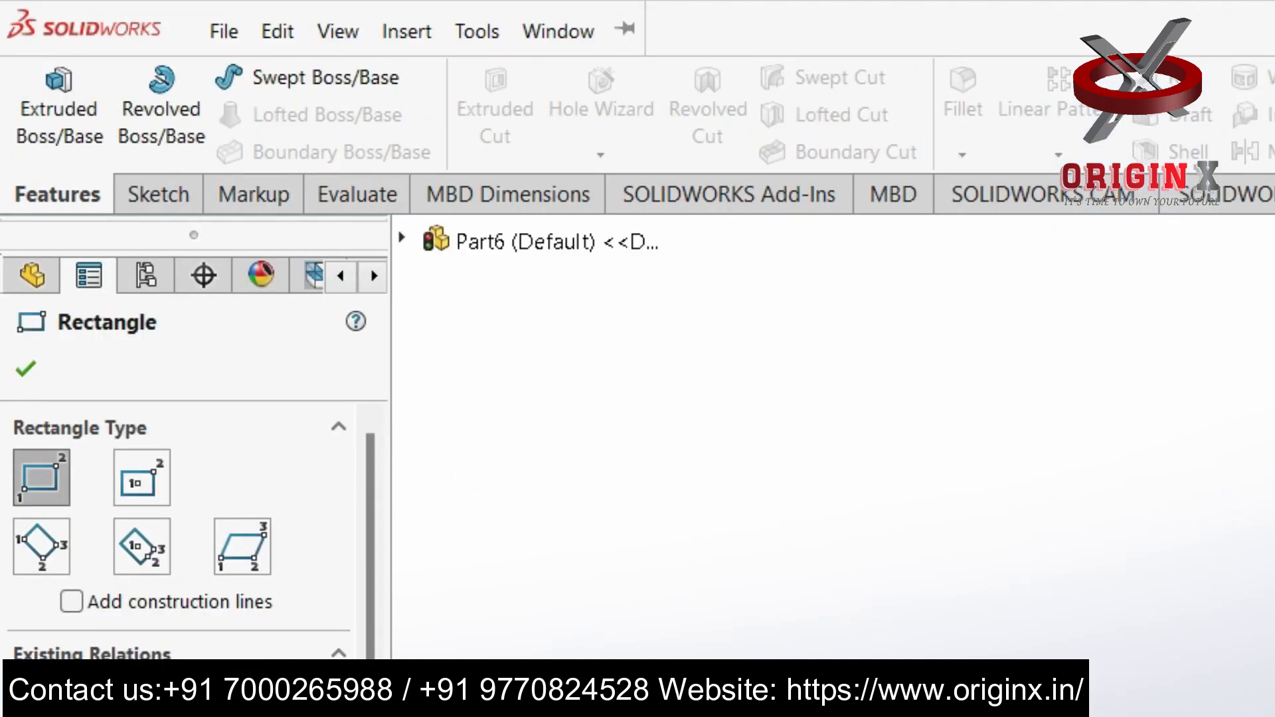
{"action": "left_click", "coordinate": [160, 199]}
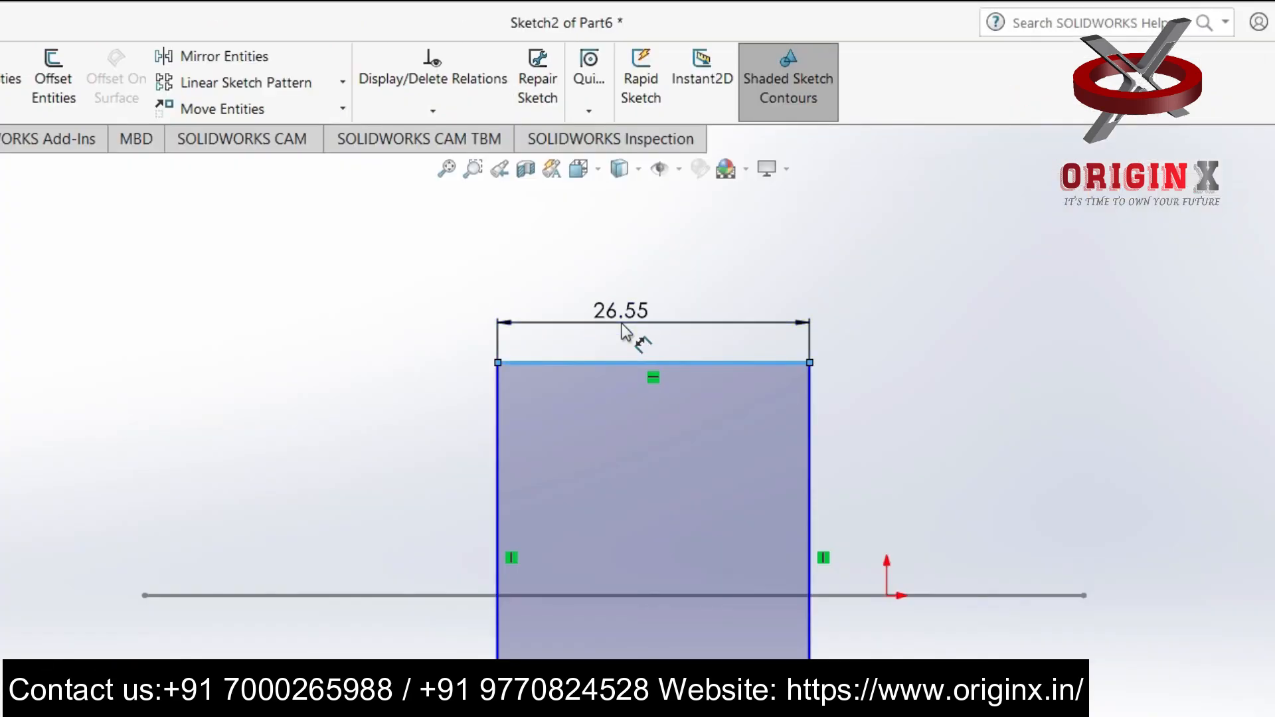
{"action": "left_click", "coordinate": [622, 324]}
{"action": "type", "text": "80"}
{"action": "key", "text": "Return"}
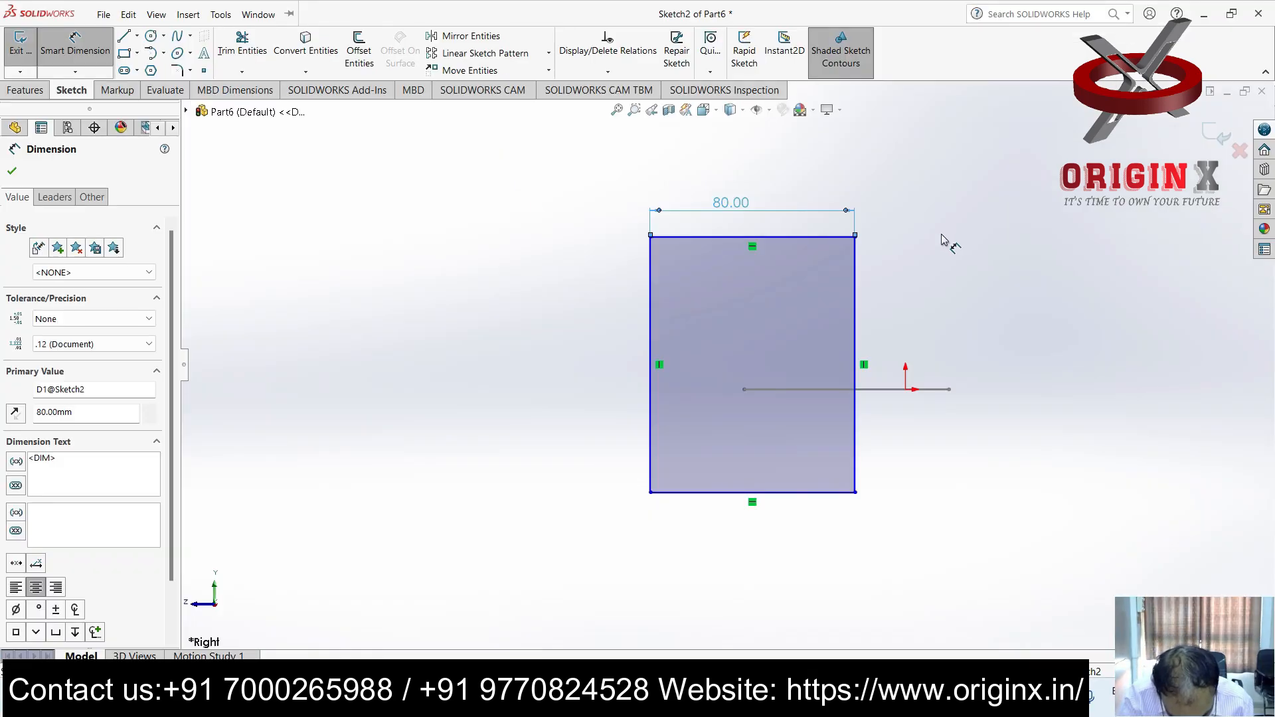
{"action": "left_click", "coordinate": [856, 328]}
{"action": "left_click", "coordinate": [925, 333]}
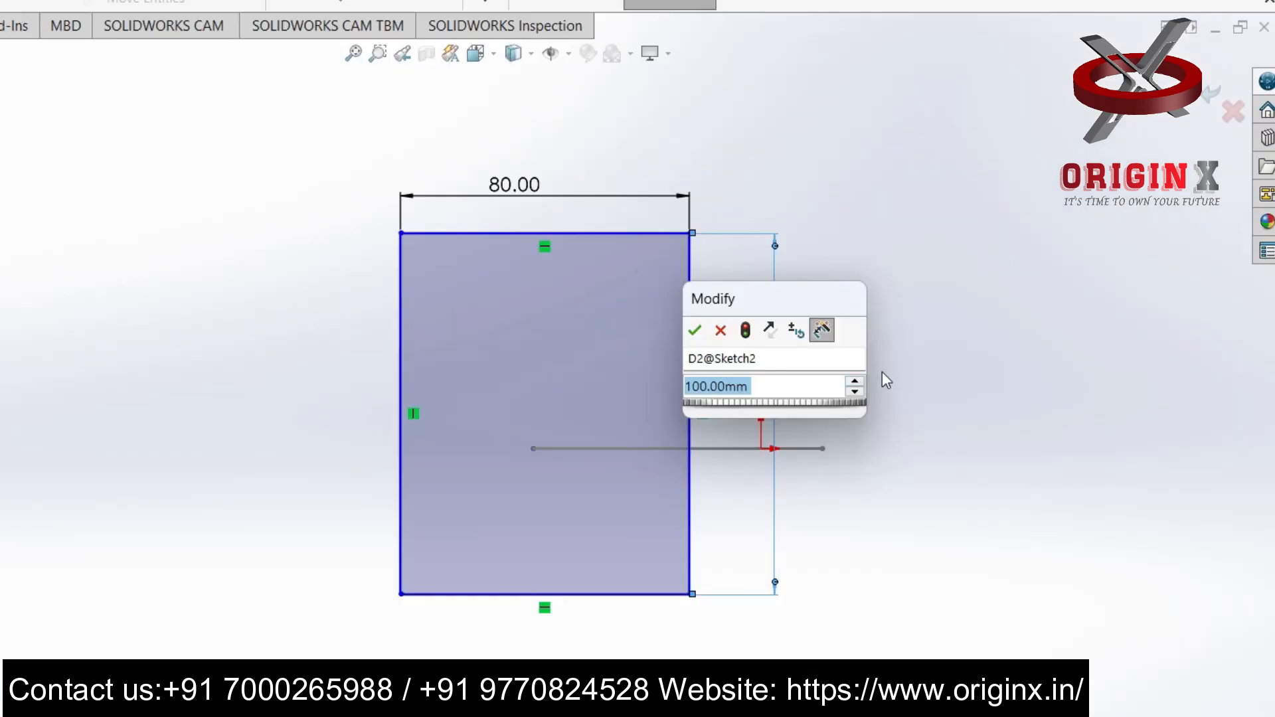
{"action": "type", "text": "90"}
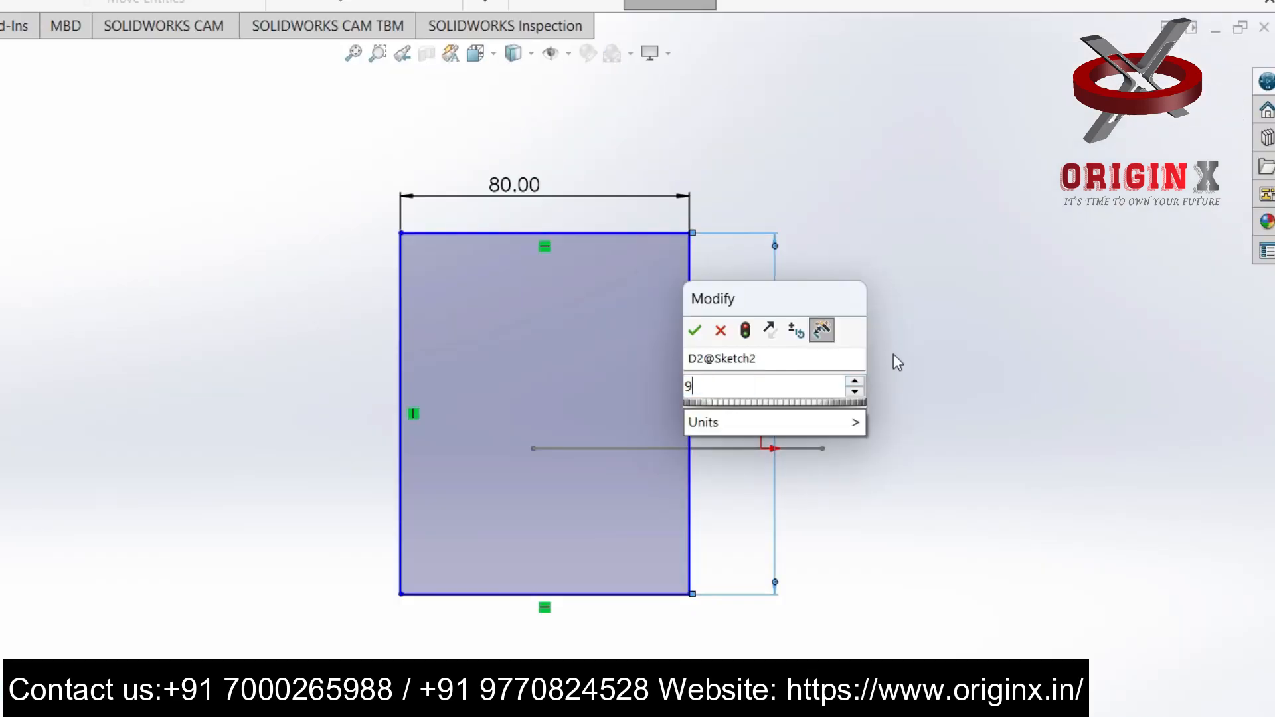
{"action": "key", "text": "Return"}
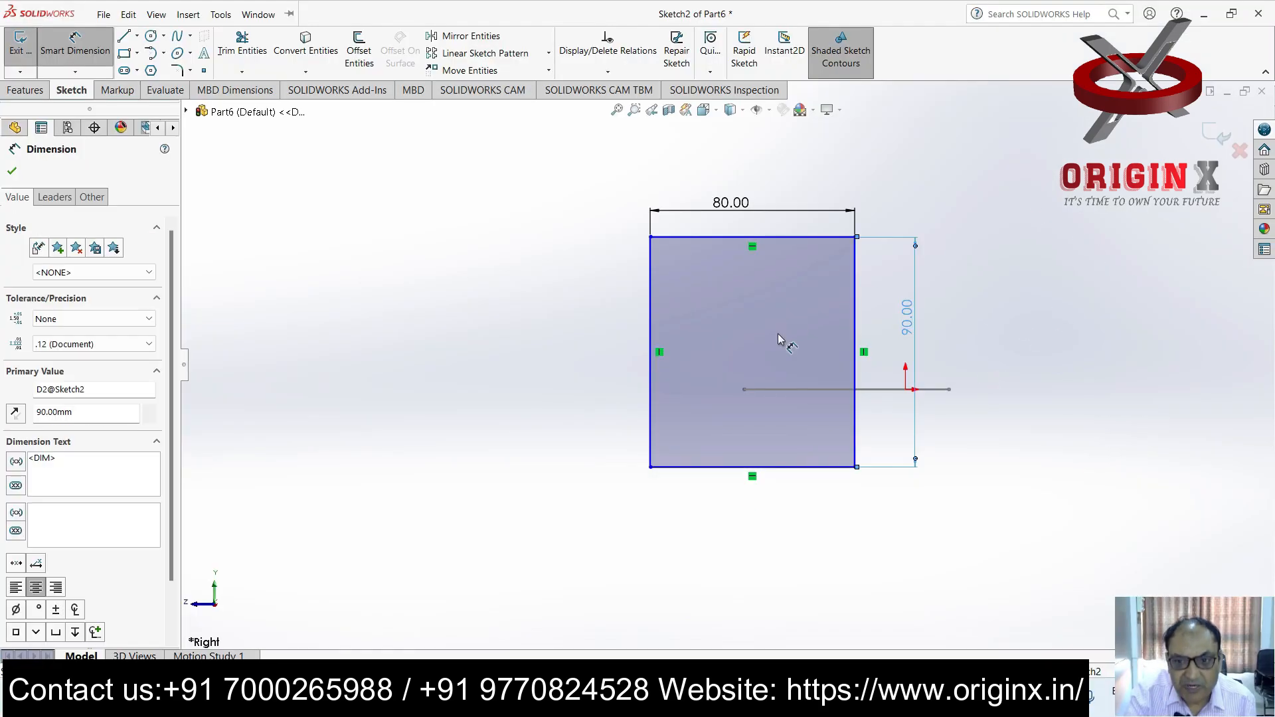
Change the height dimension of the Right Plane rectangle to 50 mm
{"action": "left_click", "coordinate": [925, 321]}
{"action": "double_click", "coordinate": [752, 415]}
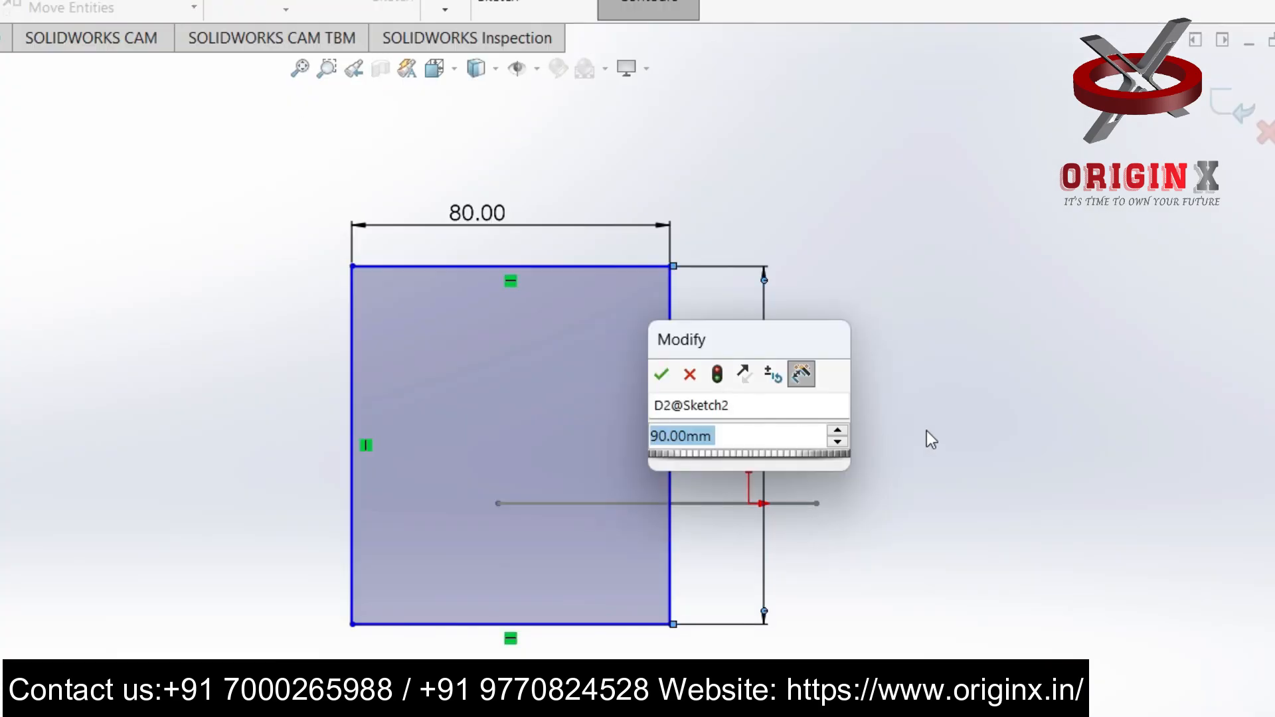
{"action": "type", "text": "50"}
{"action": "key", "text": "Return"}
Try to draw a circle on the Right Plane rectangle's bottom edge and trim away the parts inside the profile
{"action": "left_click", "coordinate": [156, 14]}
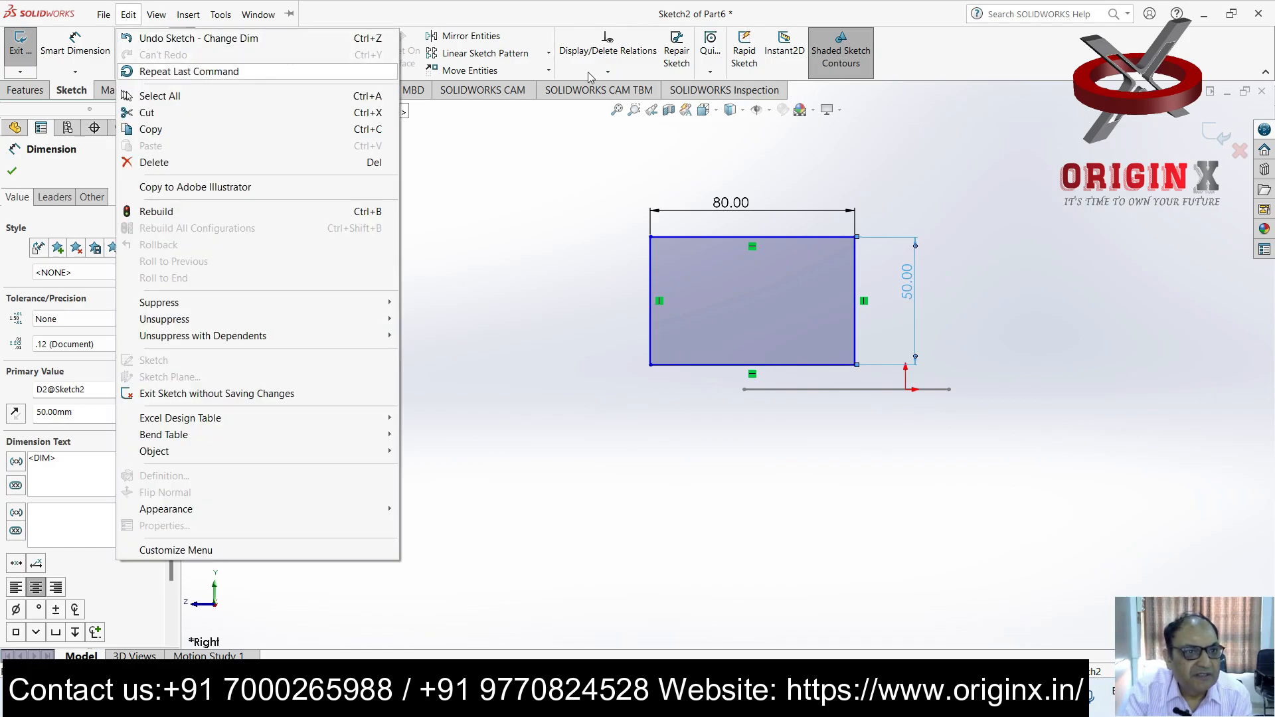
{"action": "left_click", "coordinate": [16, 32]}
{"action": "left_click", "coordinate": [164, 38]}
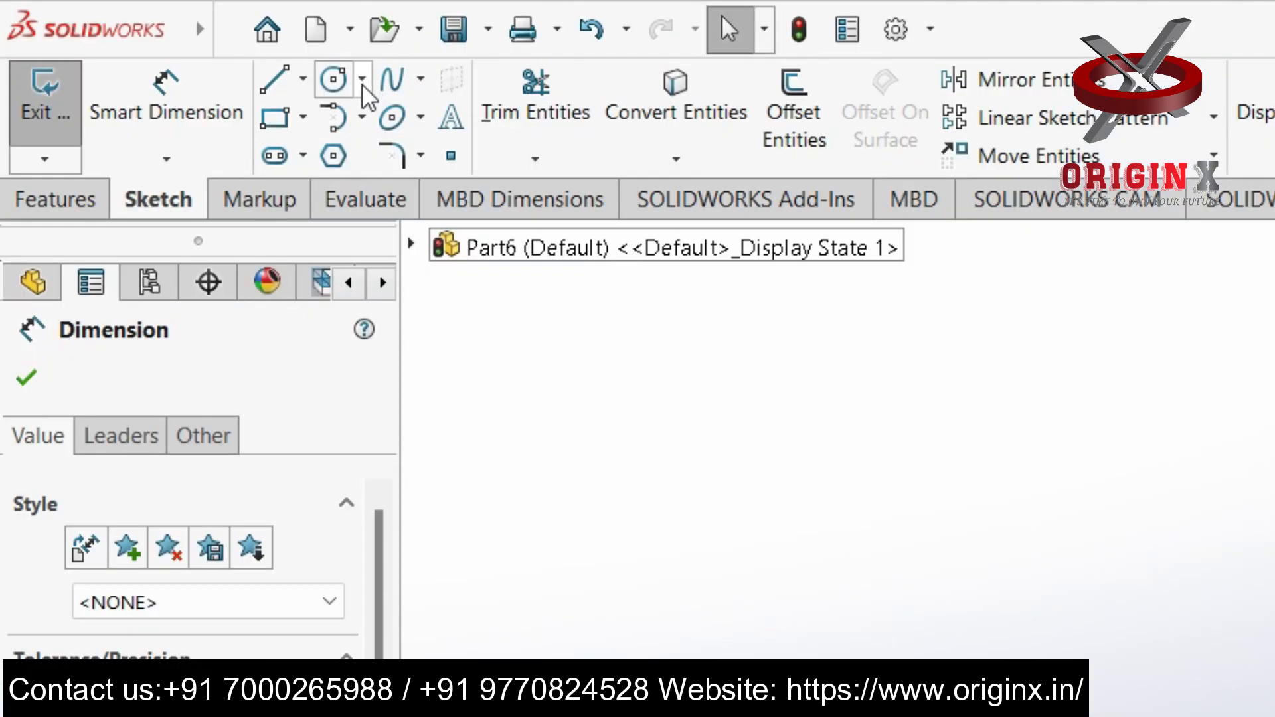
{"action": "left_click", "coordinate": [389, 125]}
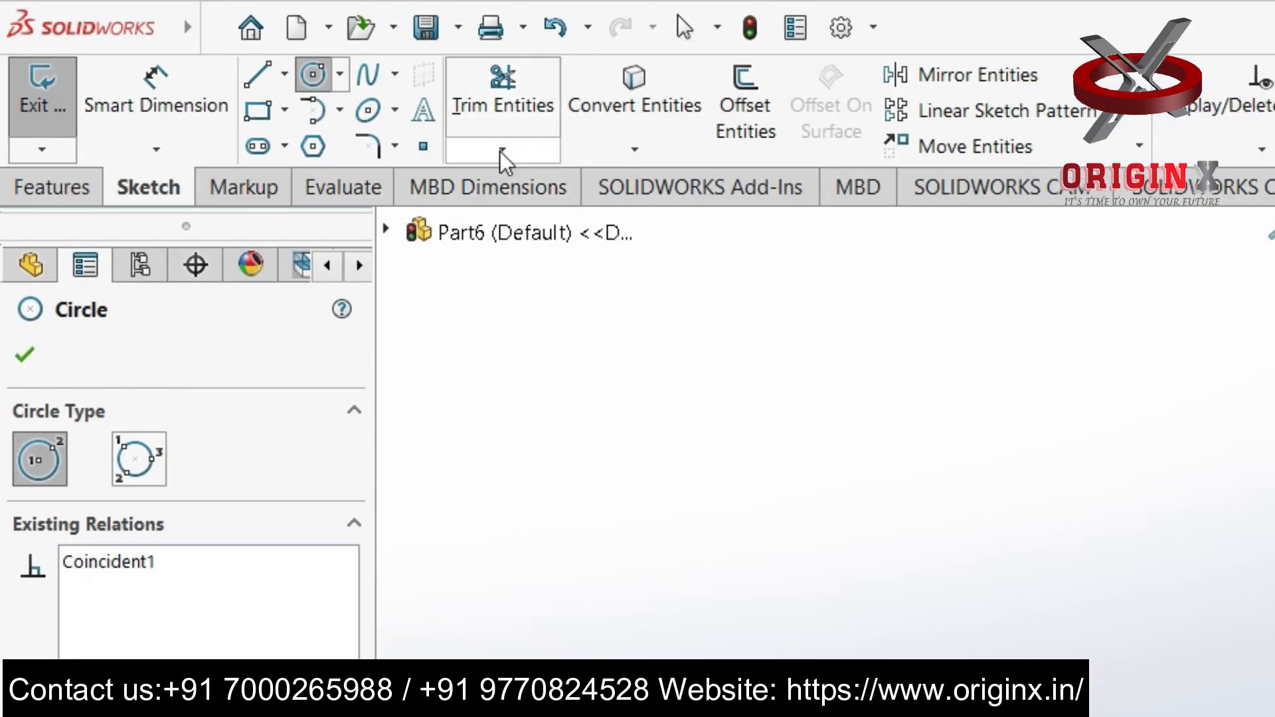
{"action": "left_click", "coordinate": [536, 158]}
{"action": "left_click", "coordinate": [568, 194]}
{"action": "left_click_drag", "start_coordinate": [735, 351], "coordinate": [700, 392]}
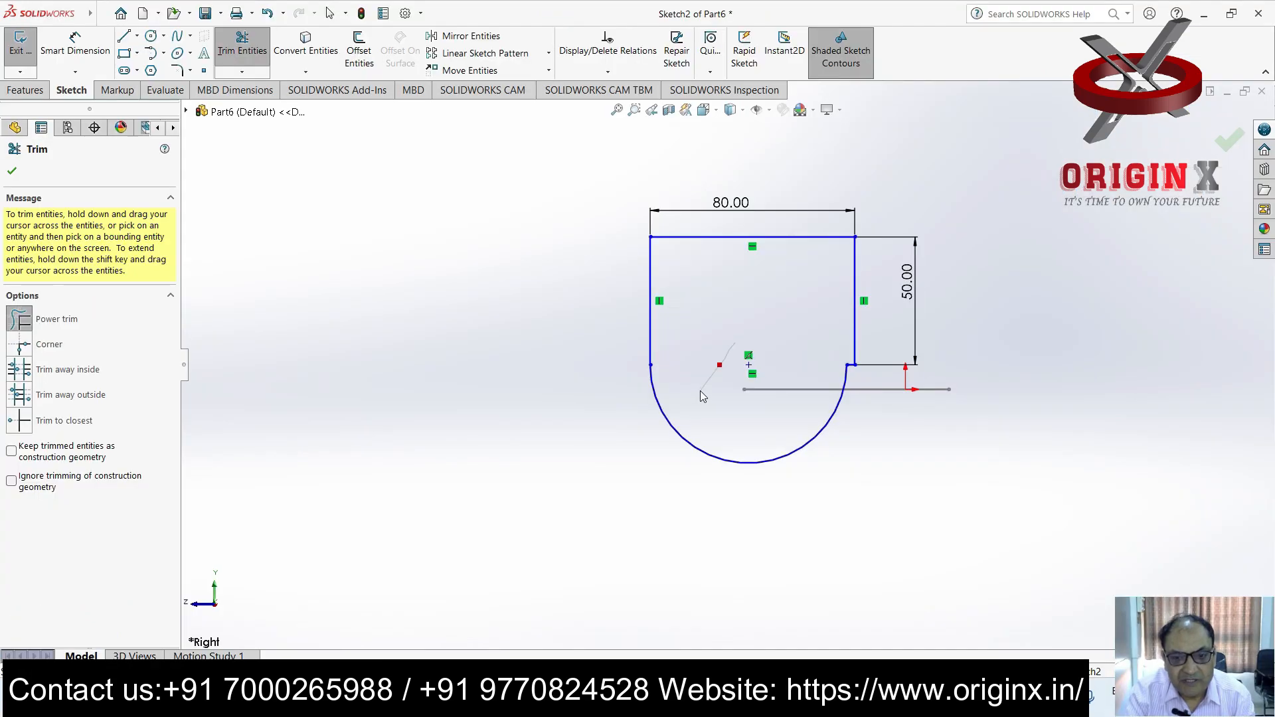
Undo the last trims and the circle on the rectangle's bottom edge
{"action": "key", "text": "ctrl+z"}
{"action": "key", "text": "ctrl+z"}
{"action": "key", "text": "ctrl+z"}
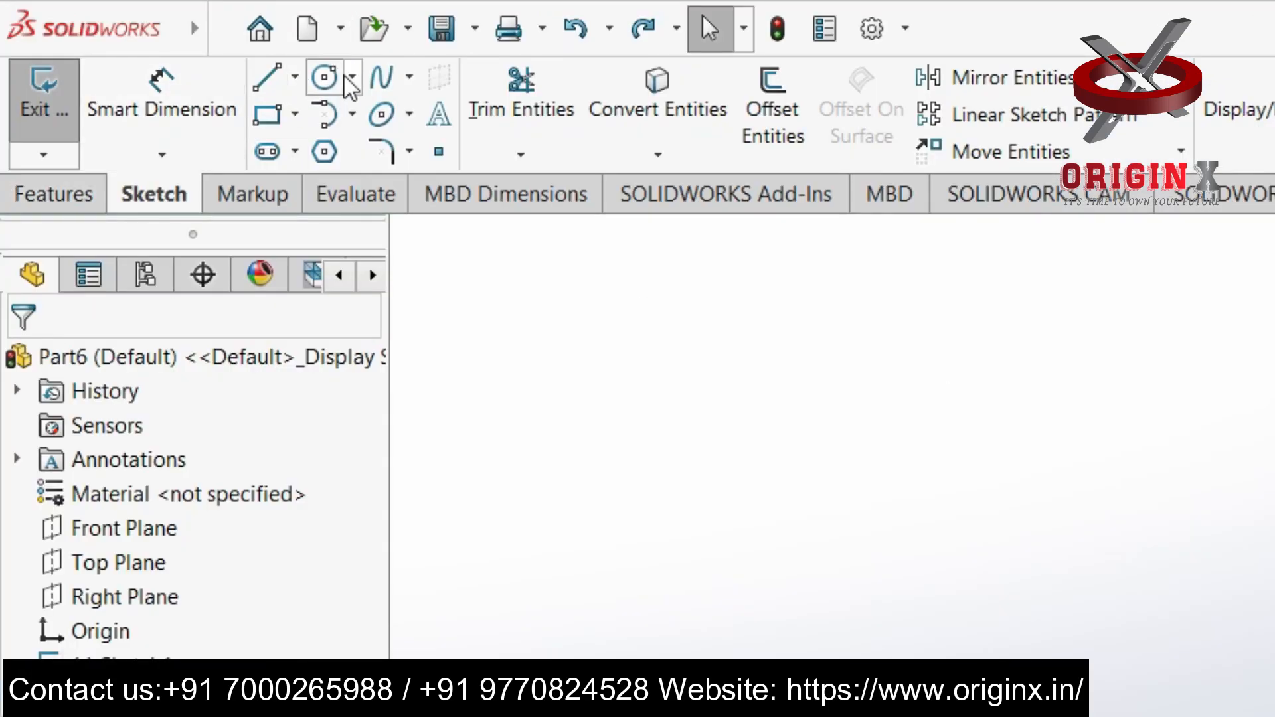
Sketch a circle centred on the midpoint of the rectangle's bottom edge and passing through its lower corner
{"action": "left_click", "coordinate": [164, 35]}
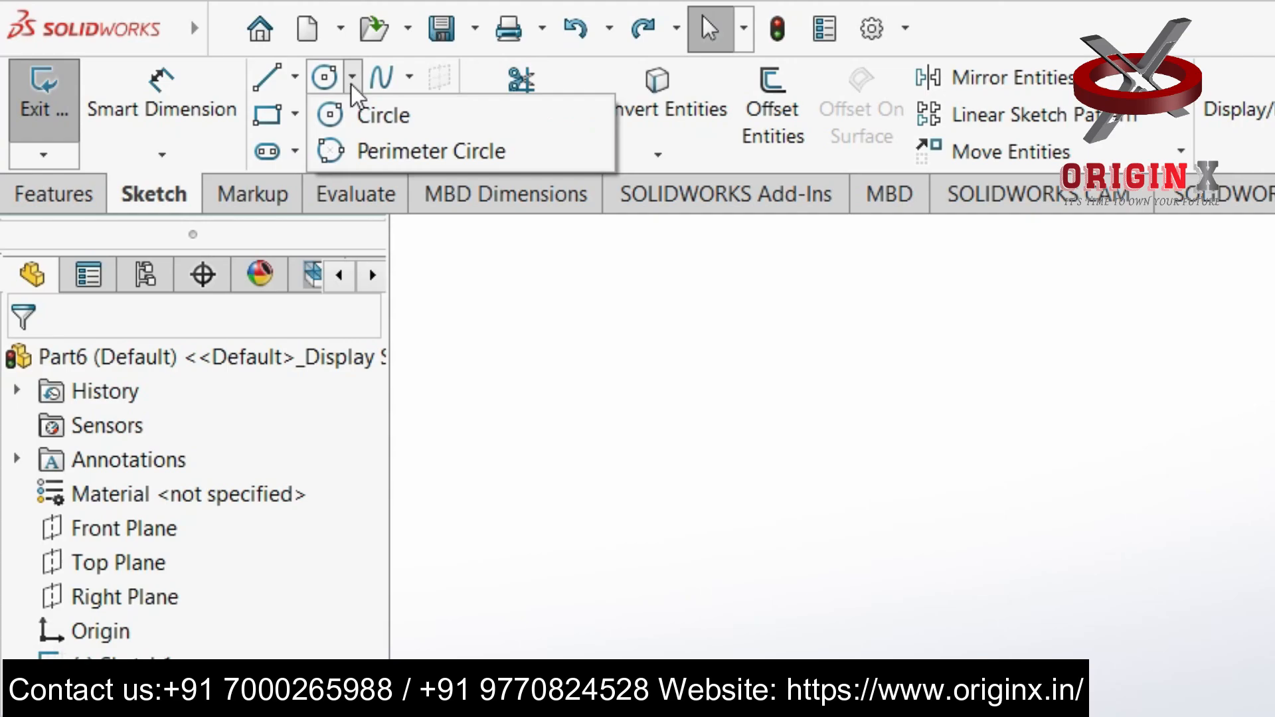
{"action": "left_click", "coordinate": [376, 130]}
{"action": "left_click", "coordinate": [753, 364]}
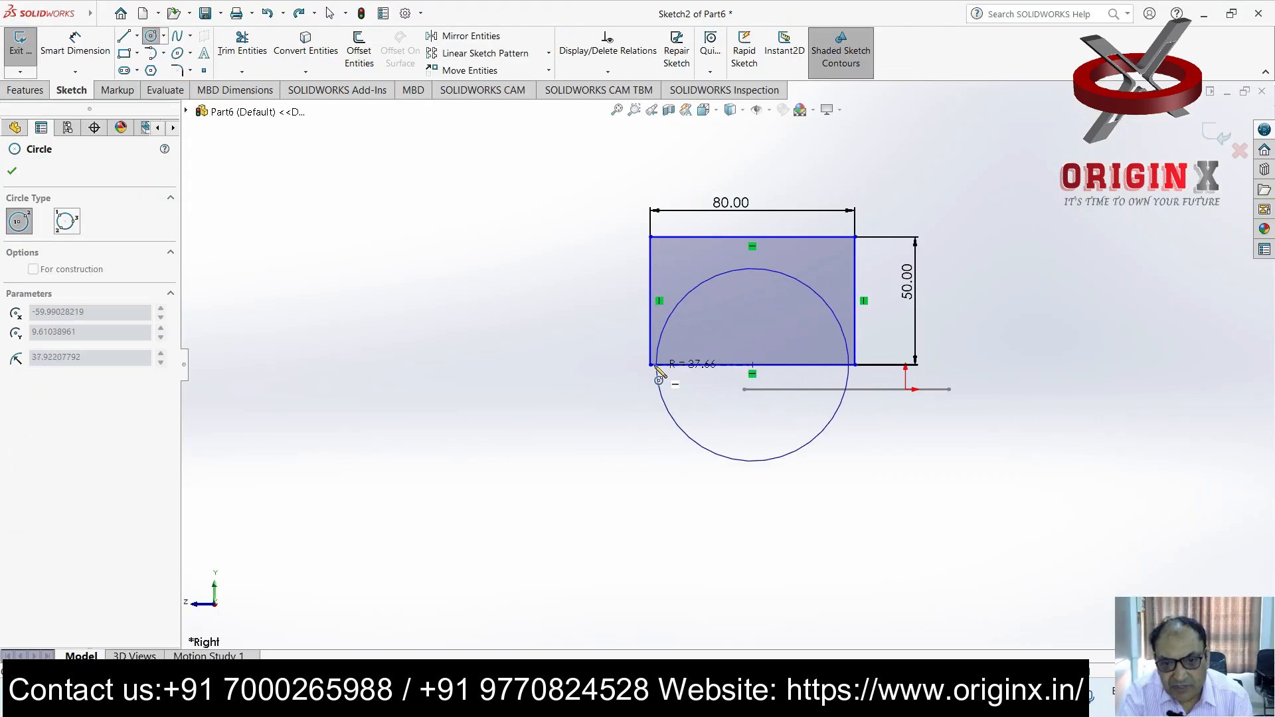
{"action": "left_click", "coordinate": [651, 365]}
{"action": "key", "text": "Escape"}
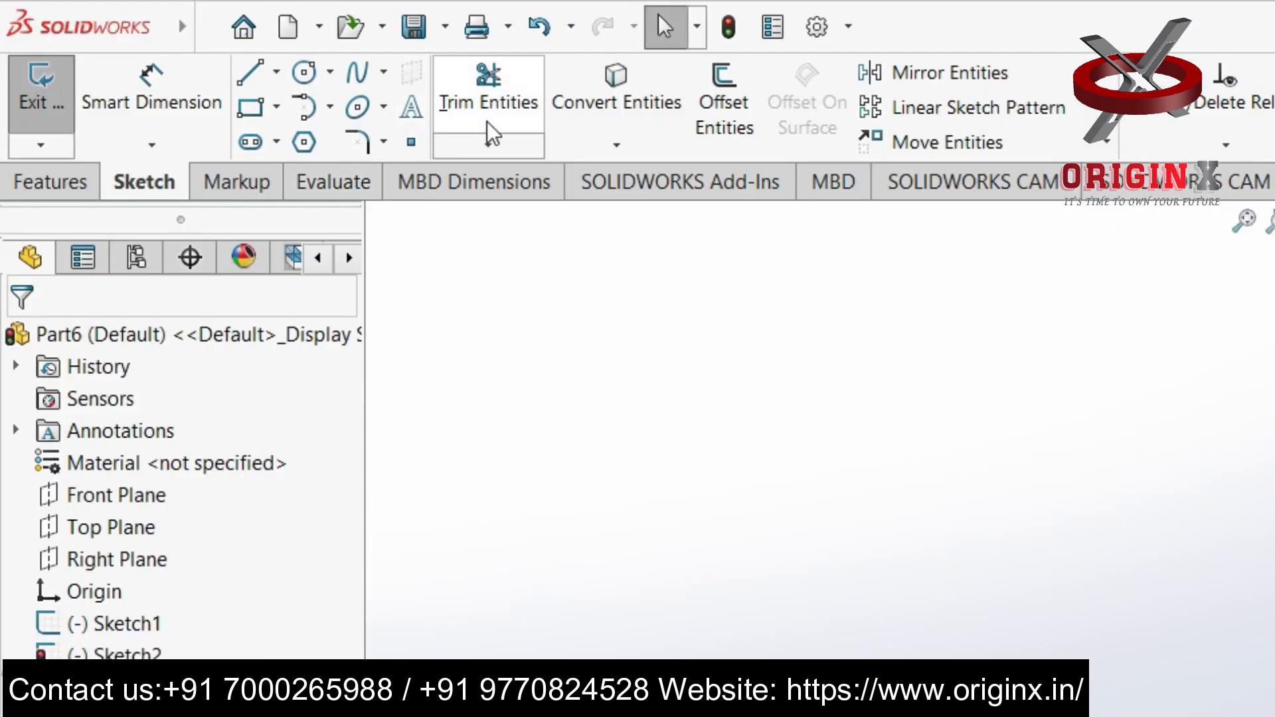
Power-trim the upper half of the circle and the rectangle's bottom edge, leaving a U-shaped profile
{"action": "left_click", "coordinate": [243, 68]}
{"action": "left_click", "coordinate": [257, 88]}
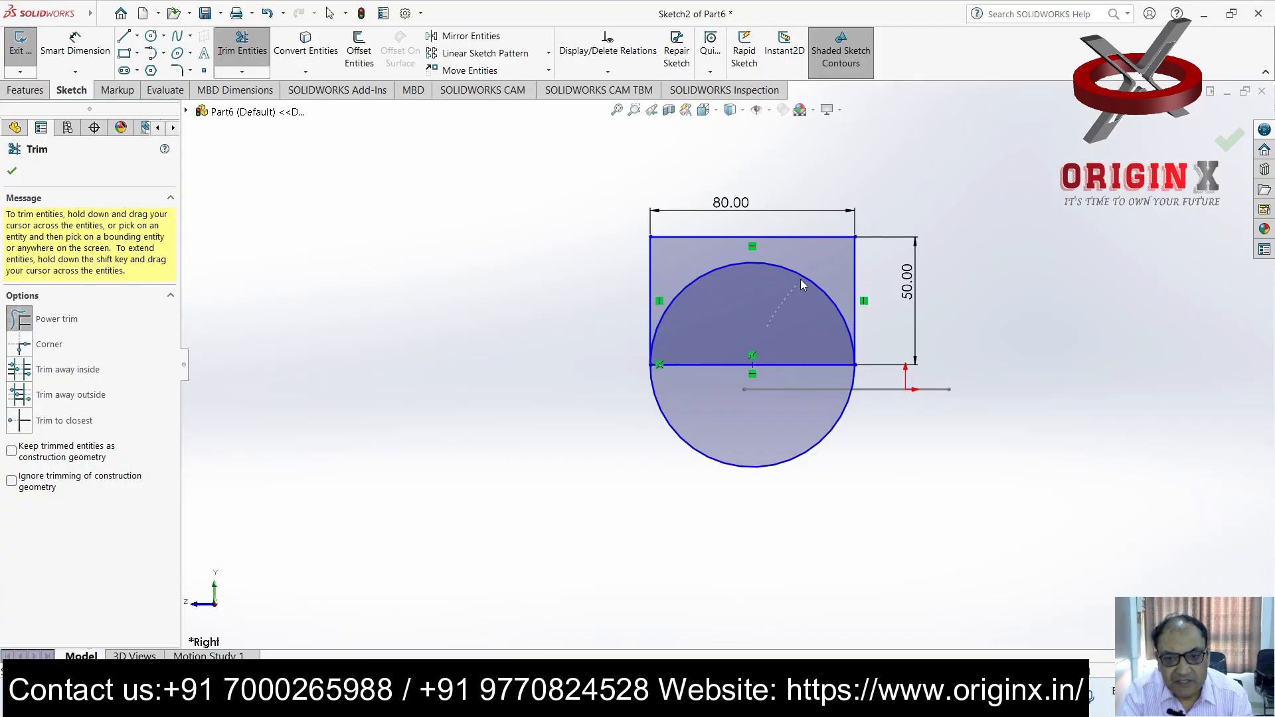
{"action": "mouse_move", "coordinate": [802, 284]}
{"action": "left_mouse_down"}
{"action": "mouse_move", "coordinate": [767, 314]}
{"action": "mouse_move", "coordinate": [747, 372]}
{"action": "left_mouse_up"}
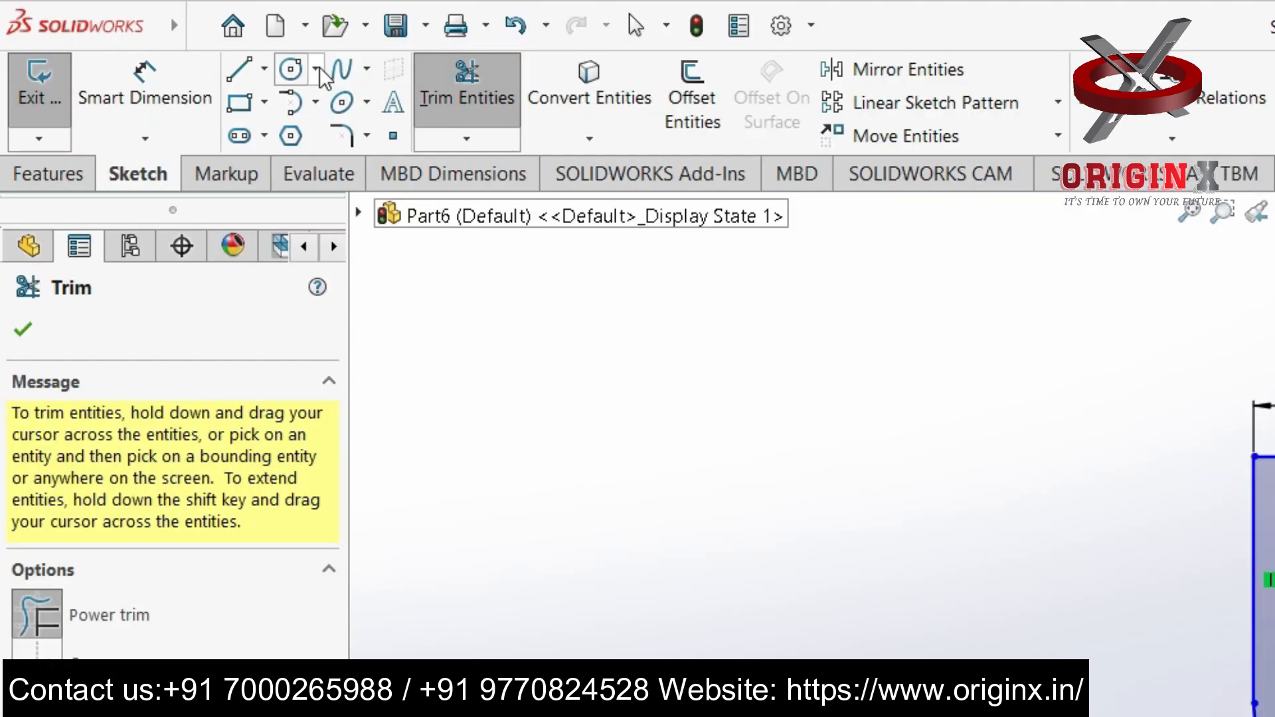
Sketch a circle about 31 mm in diameter, centred on the centre point of the profile's lower arc
{"action": "left_click", "coordinate": [164, 35]}
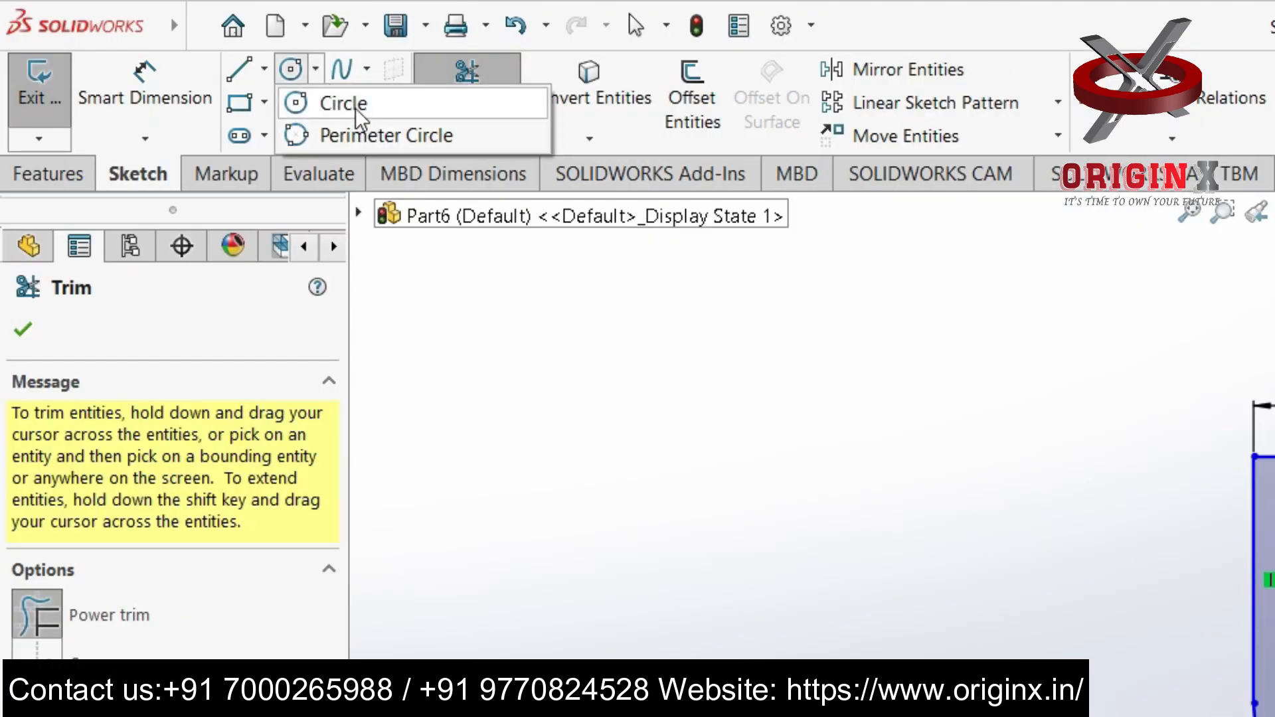
{"action": "left_click", "coordinate": [356, 107]}
{"action": "left_click", "coordinate": [753, 365]}
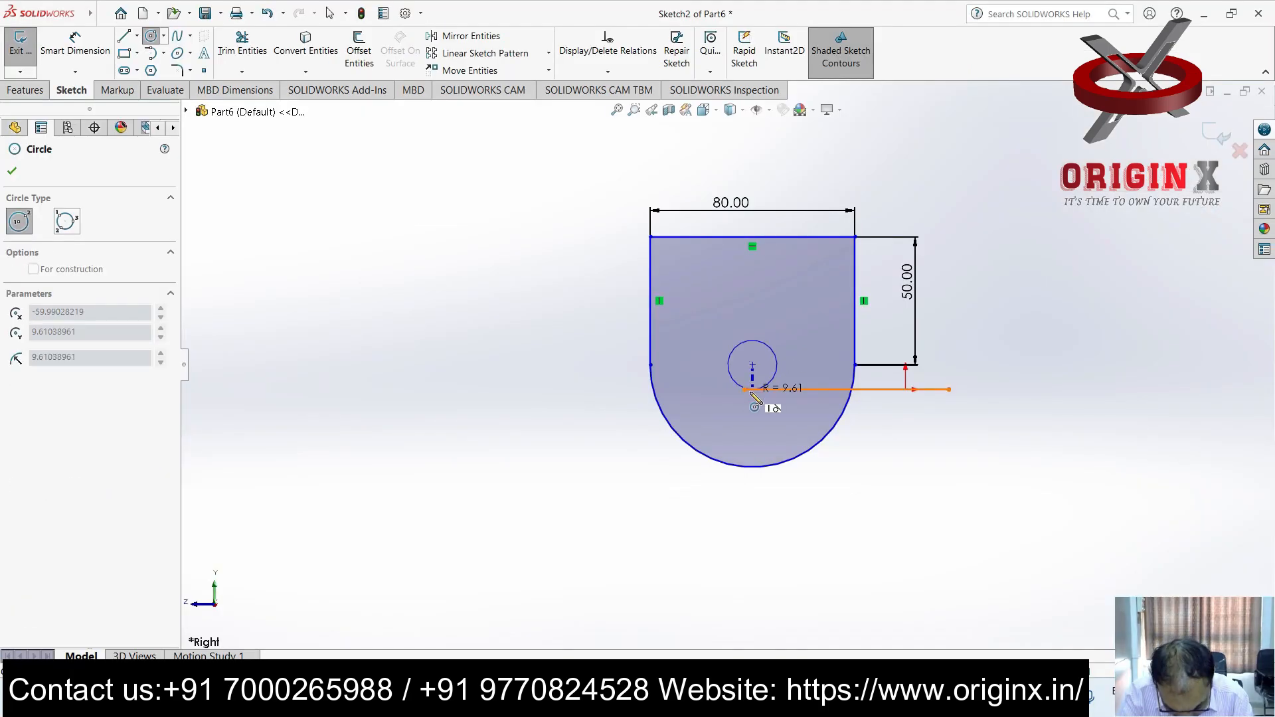
{"action": "left_click", "coordinate": [764, 401]}
{"action": "key", "text": "Escape"}
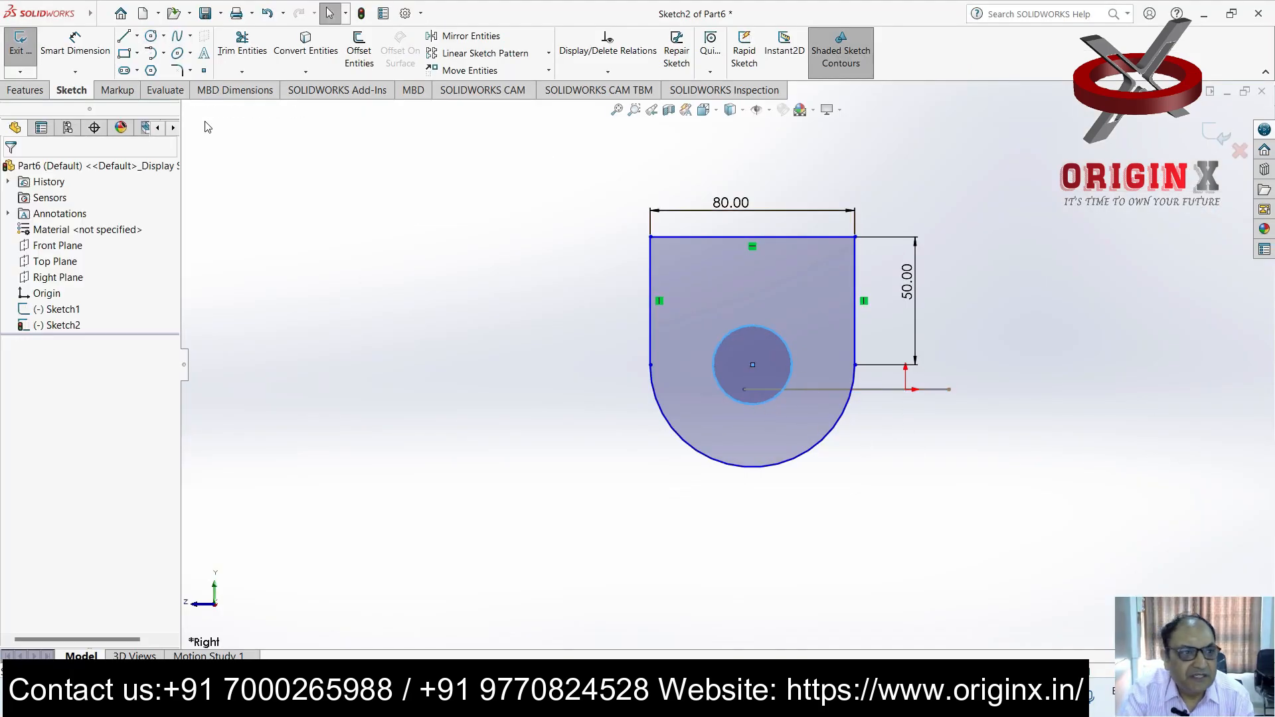
Dimension the inner circle's diameter to 32 mm
{"action": "left_click", "coordinate": [59, 63]}
{"action": "left_click", "coordinate": [786, 342]}
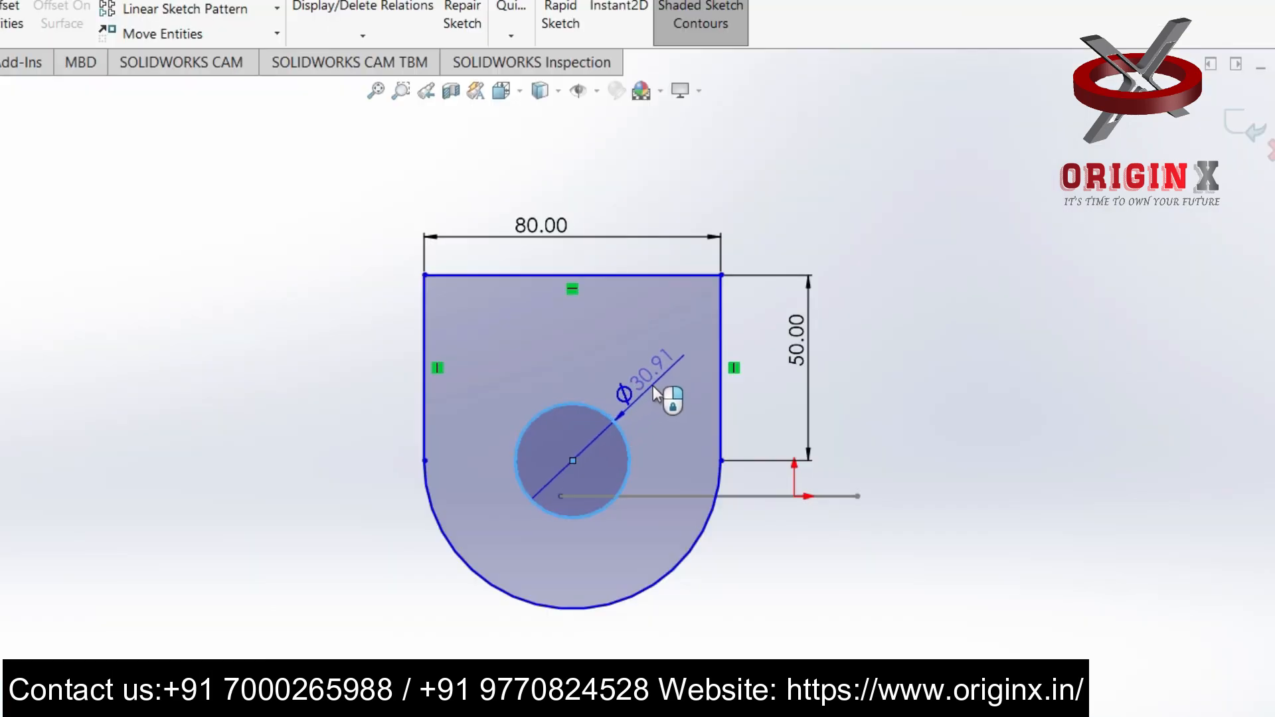
{"action": "left_click", "coordinate": [817, 321]}
{"action": "type", "text": "32"}
{"action": "key", "text": "Return"}
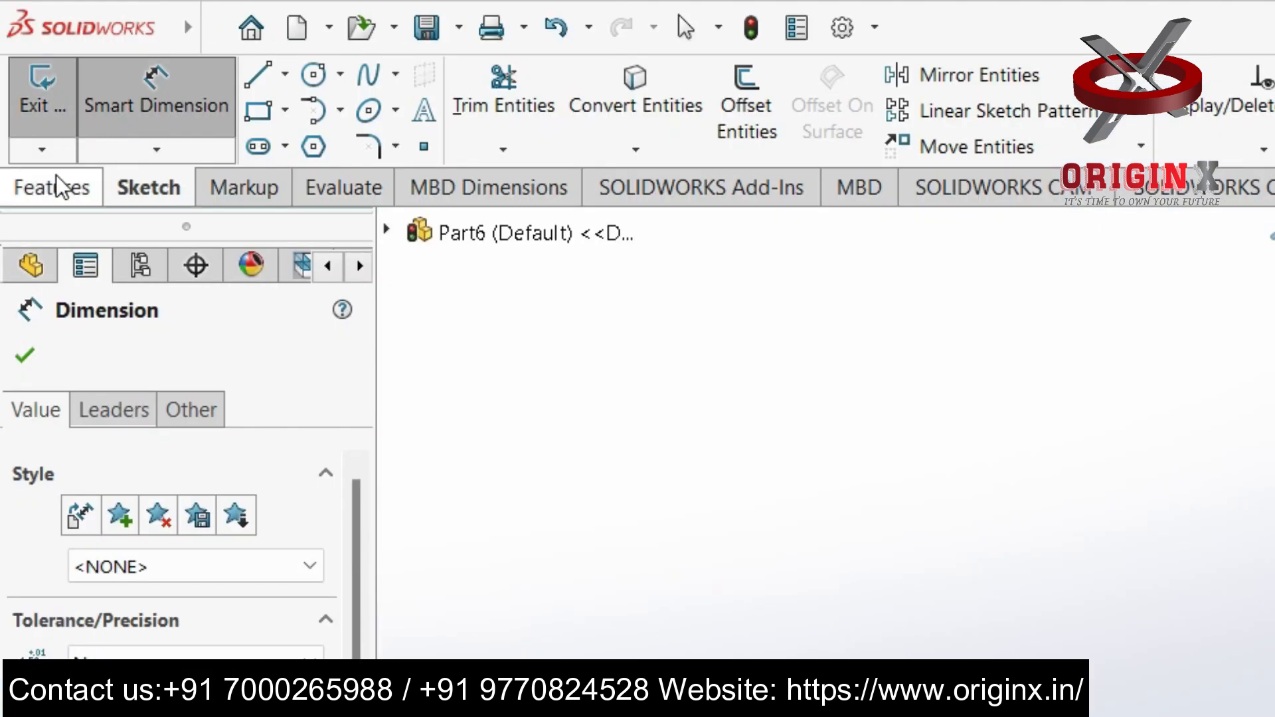
Extrude the U-shaped profile with its hole as a blind boss 120 mm deep
{"action": "left_click", "coordinate": [26, 93]}
{"action": "left_click", "coordinate": [80, 129]}
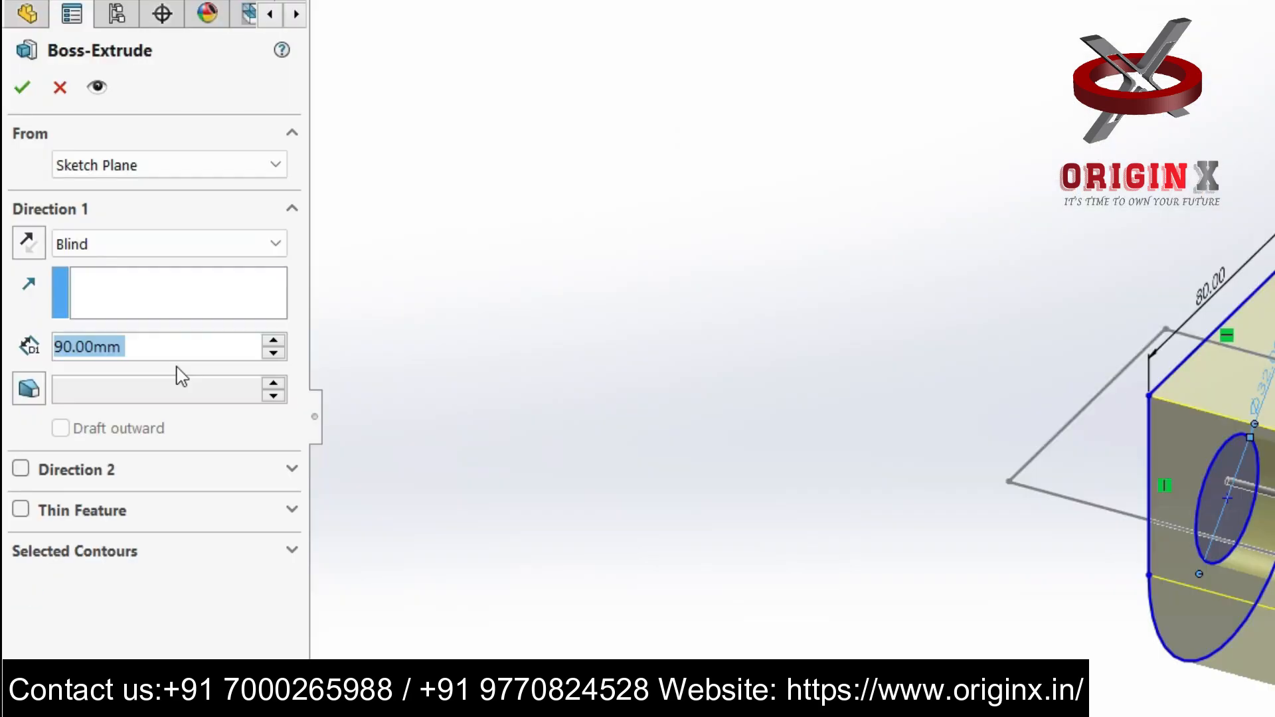
{"action": "type", "text": "120"}
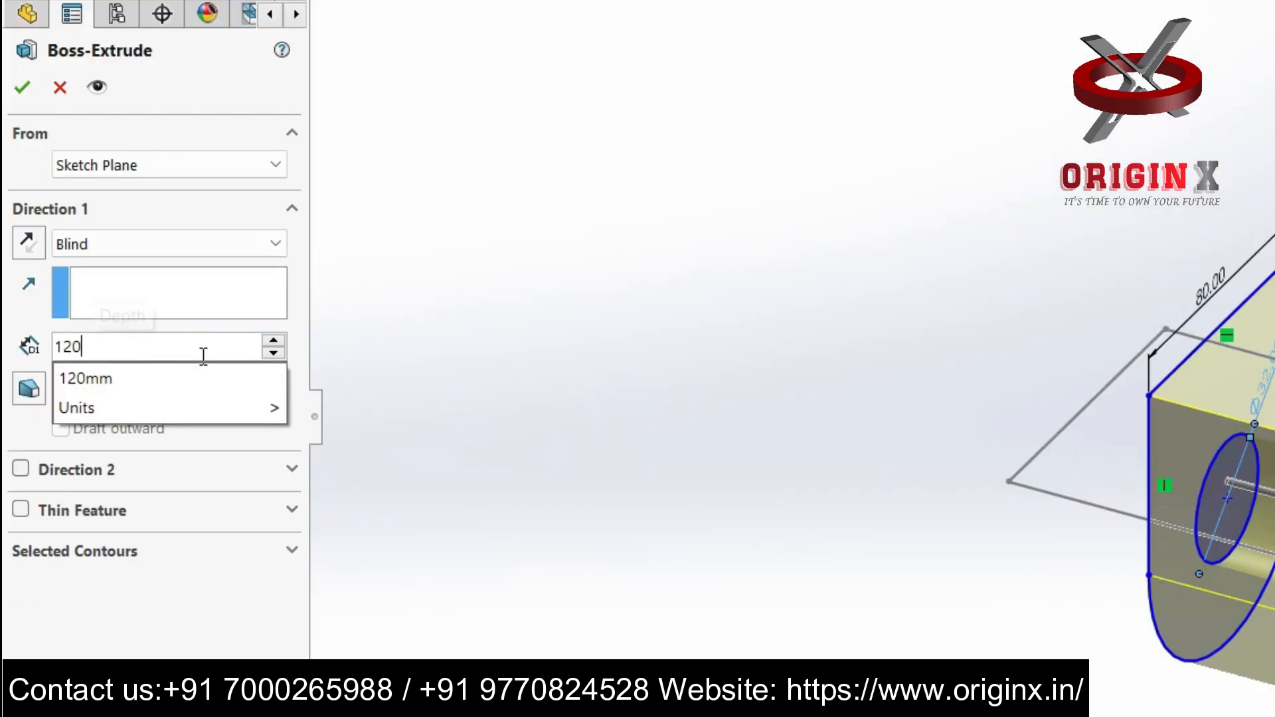
{"action": "key", "text": "Return"}
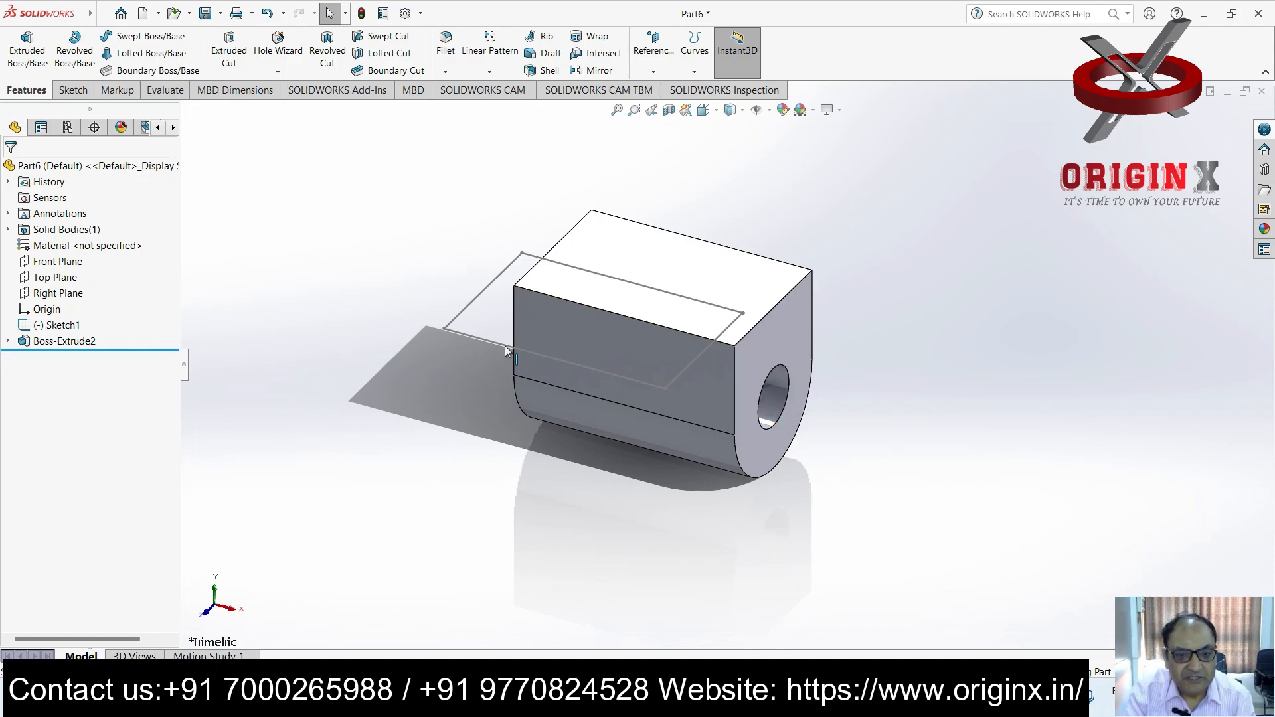
Sketch a corner rectangle on the body's flat side face, spanning its full length and starting about 7 mm below the top edge
{"action": "left_click", "coordinate": [575, 330]}
{"action": "key", "text": "ctrl+8"}
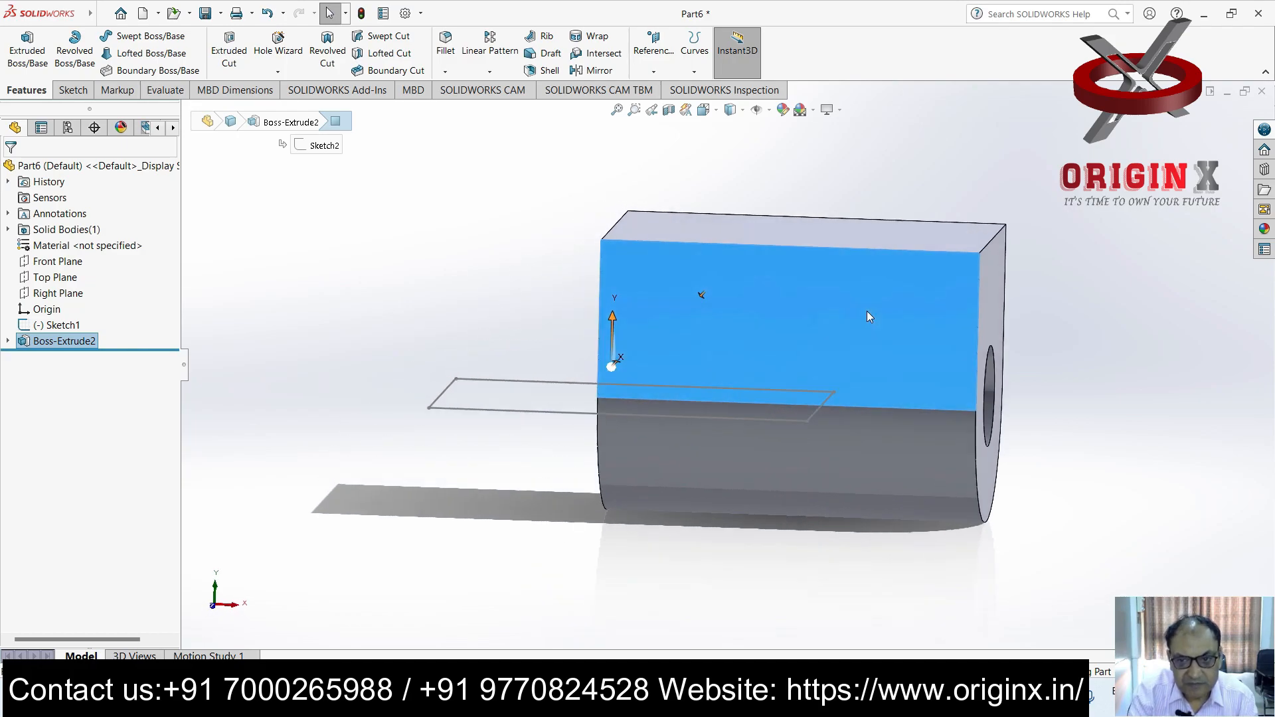
{"action": "left_click", "coordinate": [75, 91]}
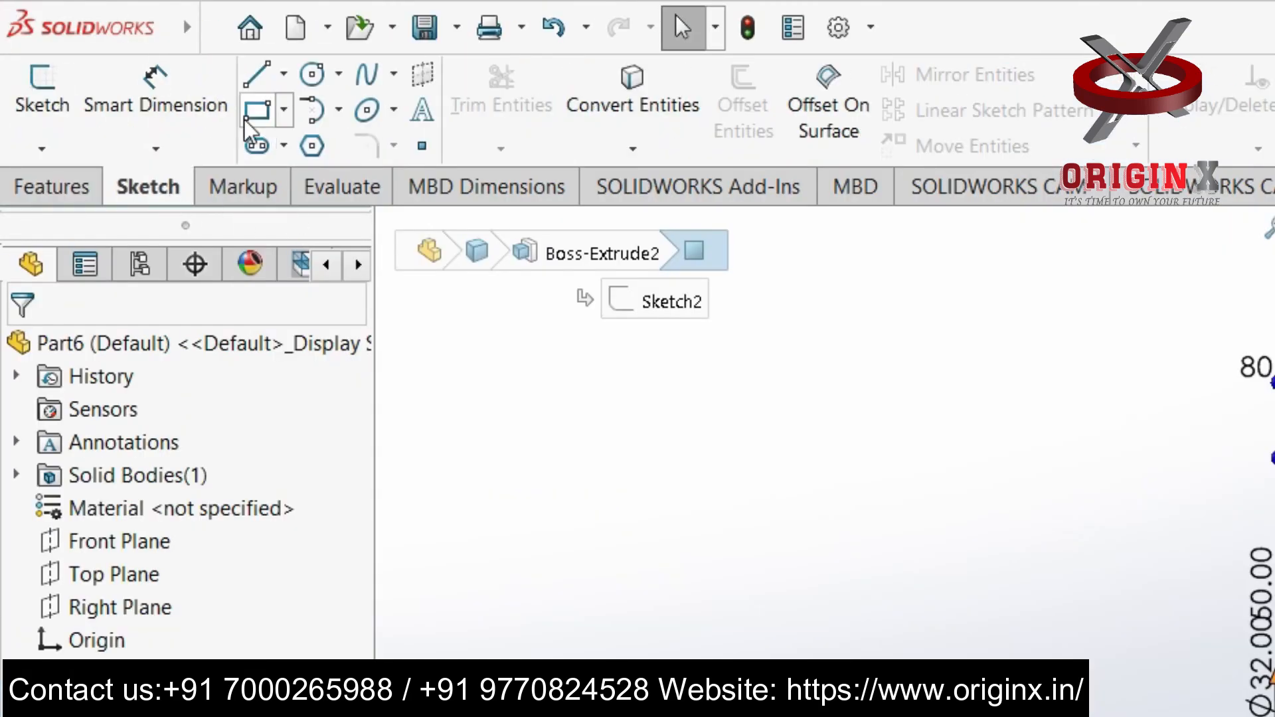
{"action": "left_click", "coordinate": [256, 112]}
{"action": "left_click", "coordinate": [618, 233]}
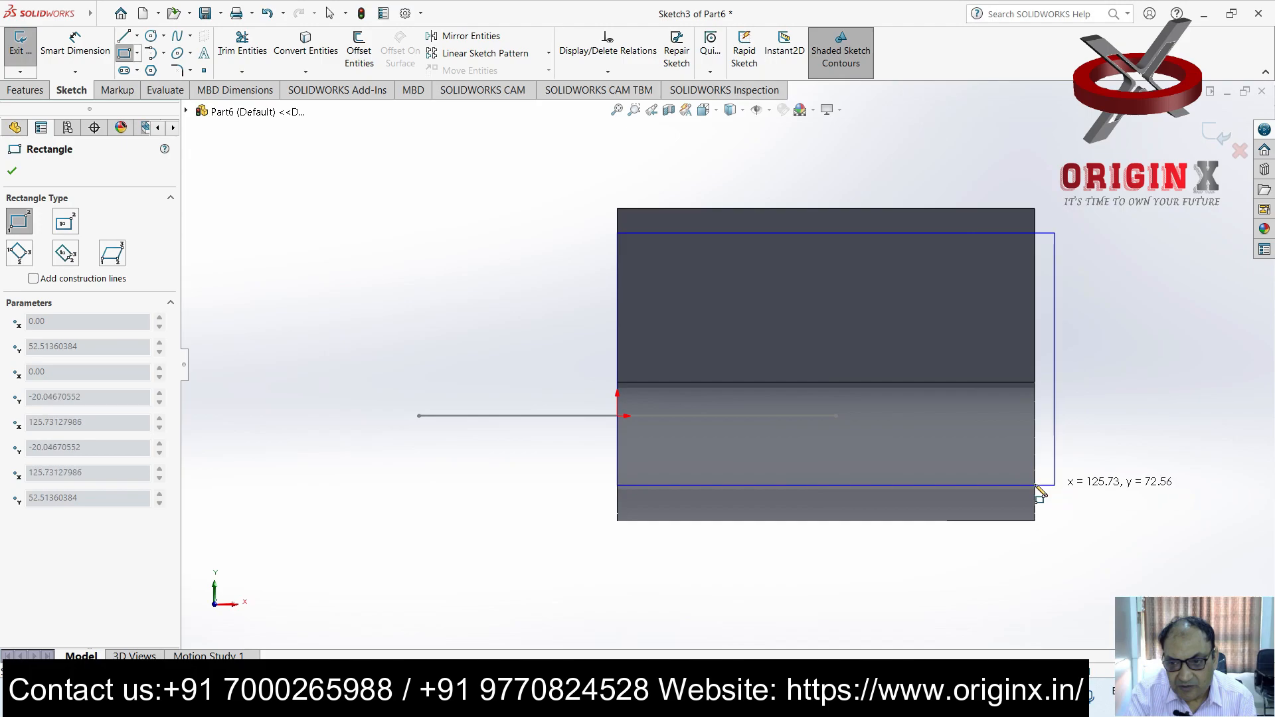
{"action": "left_click", "coordinate": [1043, 491]}
{"action": "key", "text": "Escape"}
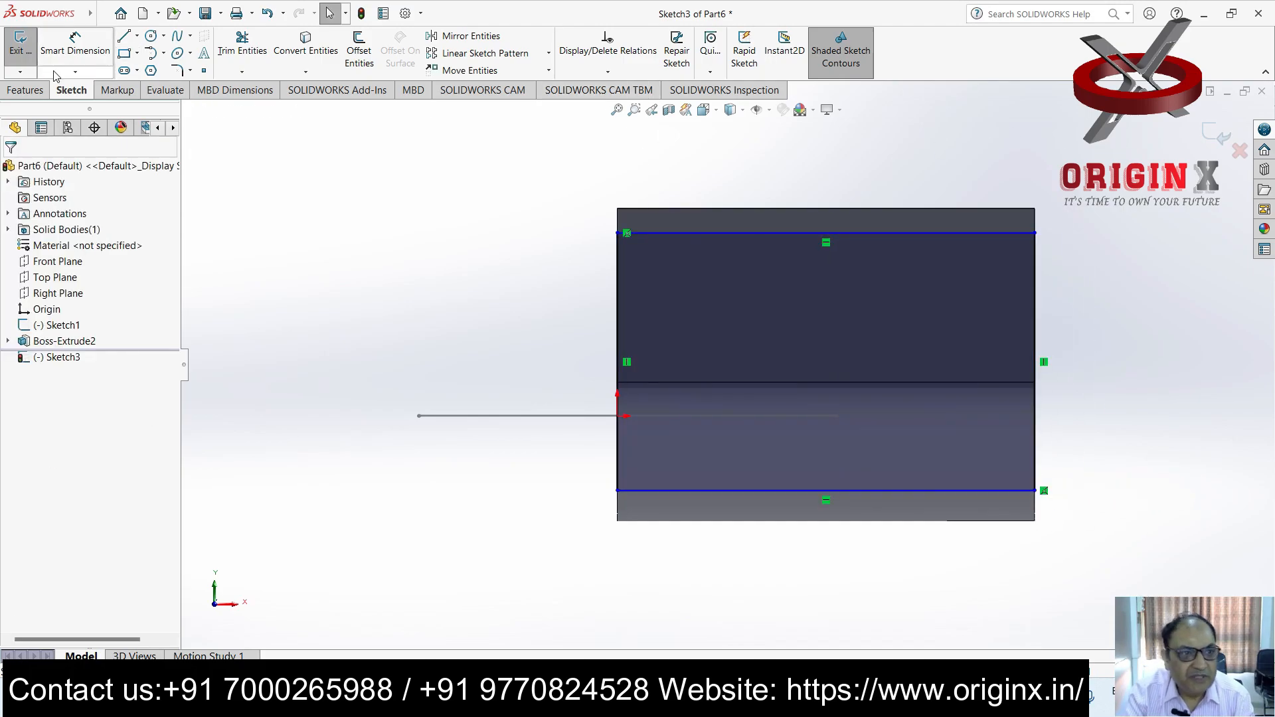
Dimension the distance between the body's top edge and the rectangle's top line to 15 mm
{"action": "left_click", "coordinate": [63, 51]}
{"action": "left_click", "coordinate": [803, 209]}
{"action": "left_click", "coordinate": [801, 233]}
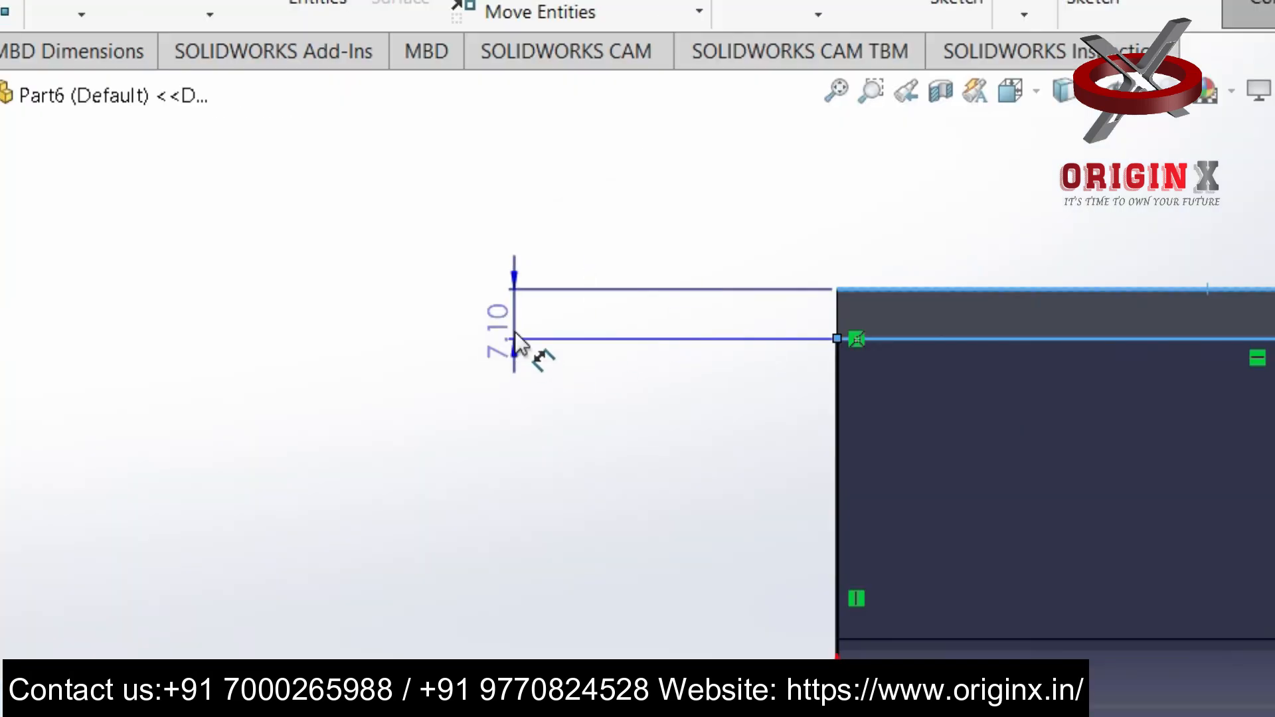
{"action": "left_click", "coordinate": [457, 230]}
{"action": "type", "text": "15"}
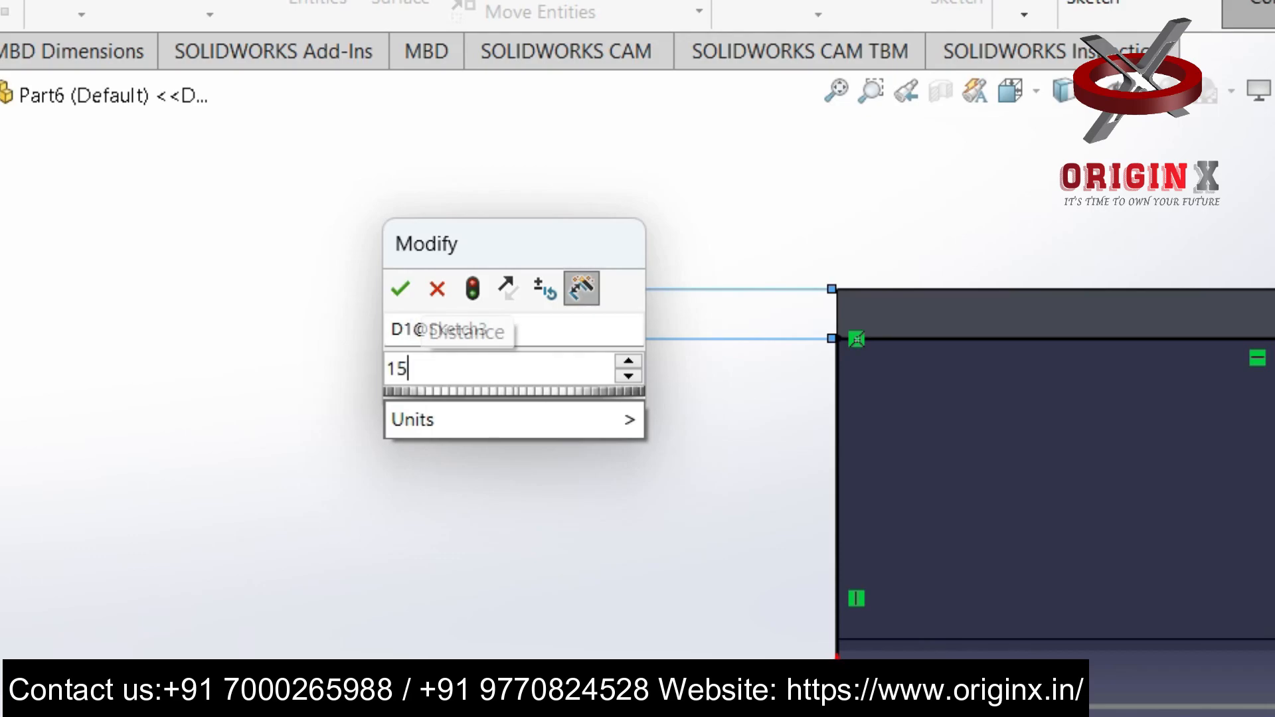
{"action": "key", "text": "Return"}
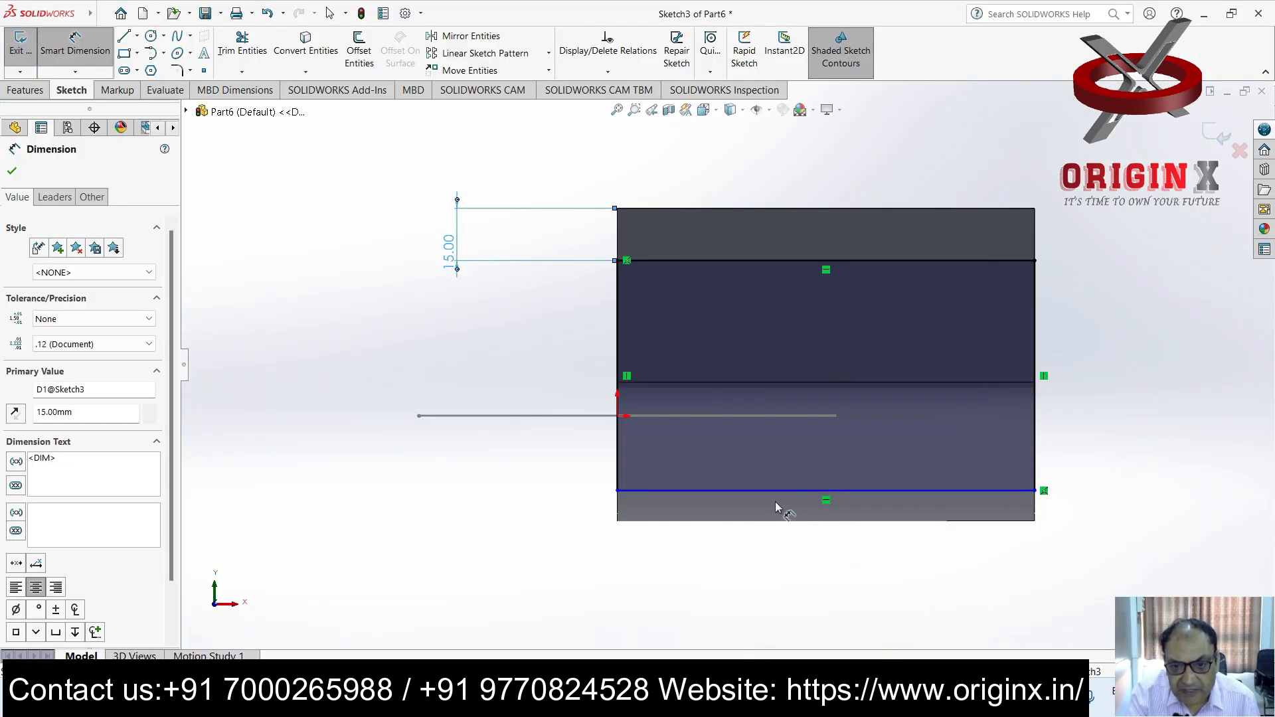
{"action": "key", "text": "Escape"}
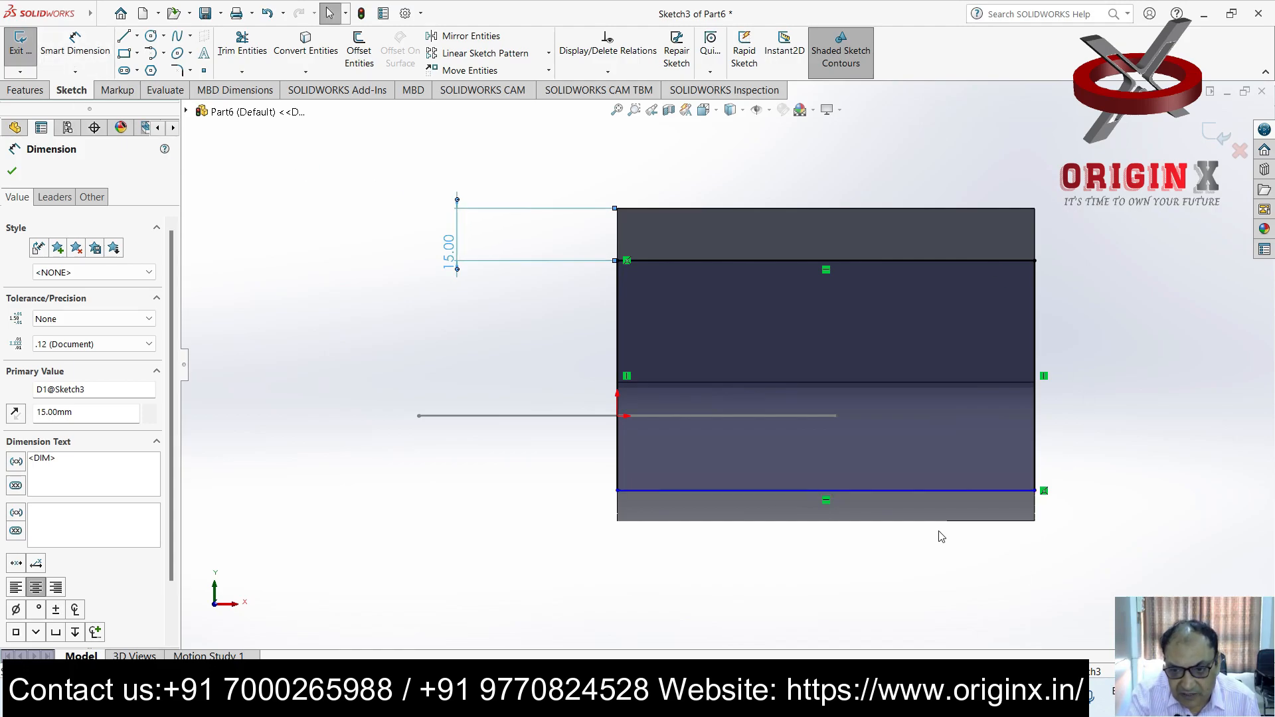
{"action": "left_click", "coordinate": [919, 493]}
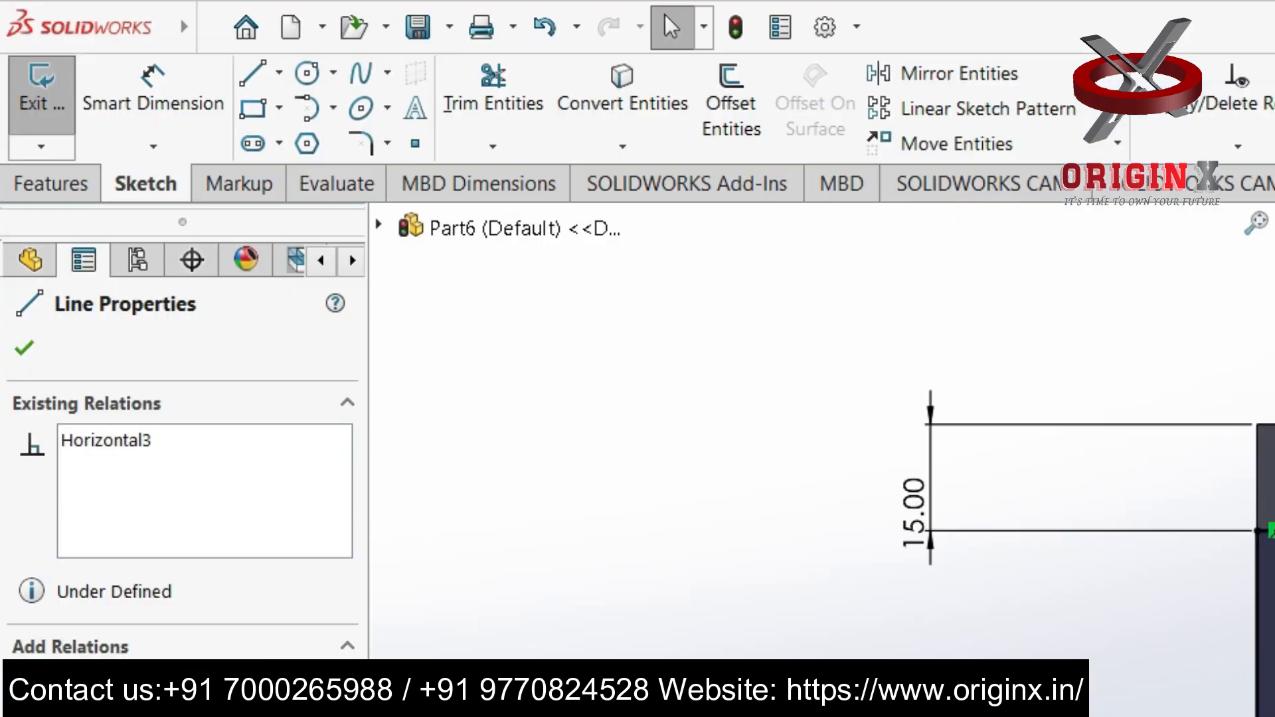
{"action": "left_click", "coordinate": [74, 38]}
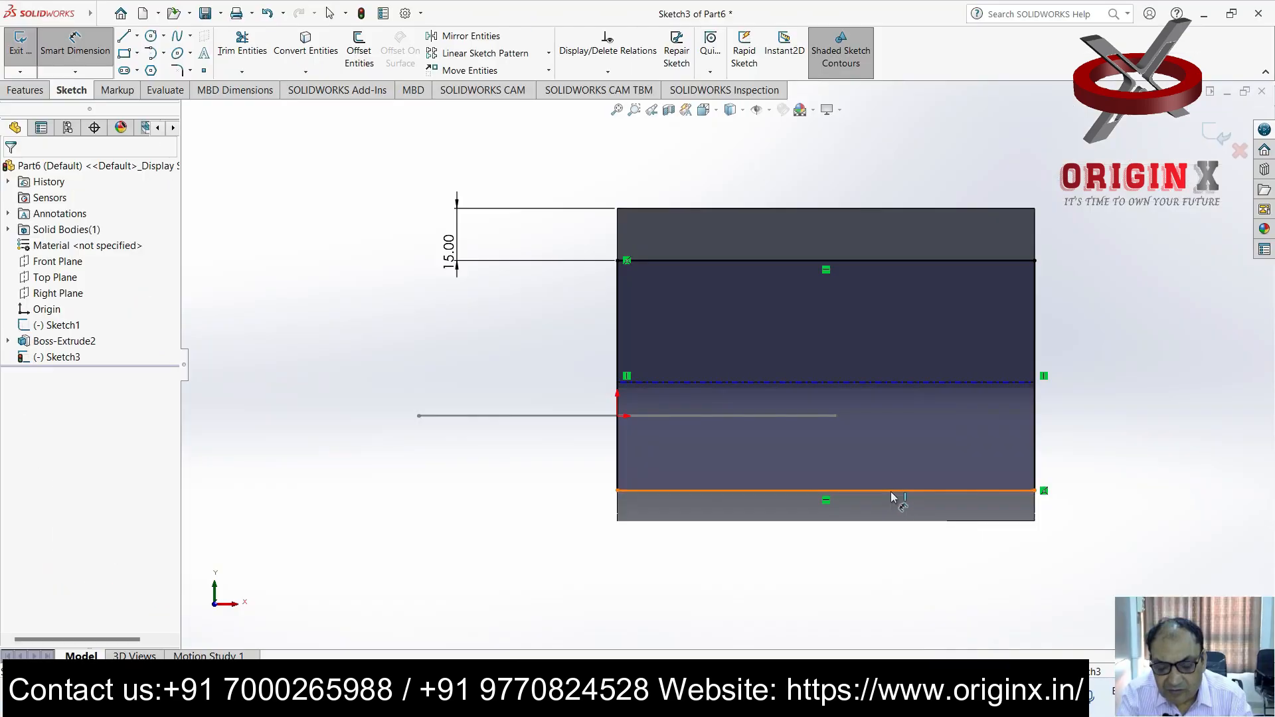
{"action": "left_click", "coordinate": [892, 492]}
{"action": "key", "text": "Escape"}
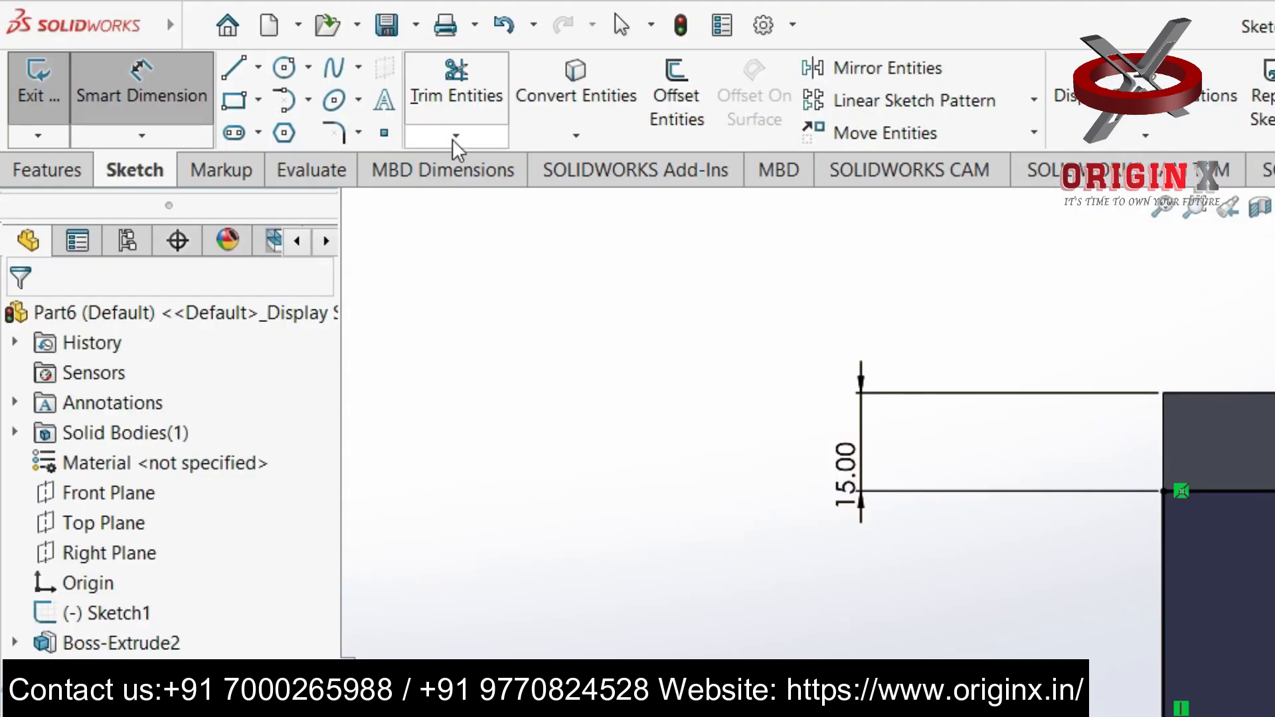
Trim away the bottom line of the side-face rectangle
{"action": "left_click", "coordinate": [242, 71]}
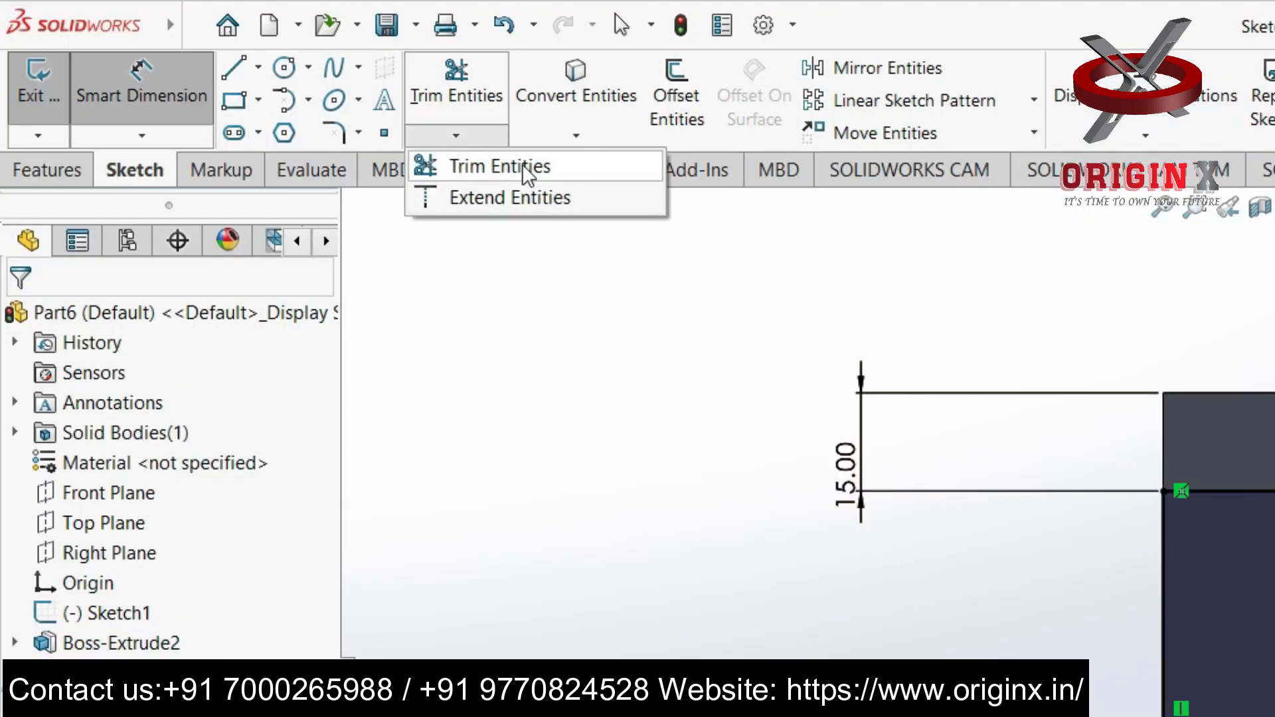
{"action": "left_click", "coordinate": [524, 168]}
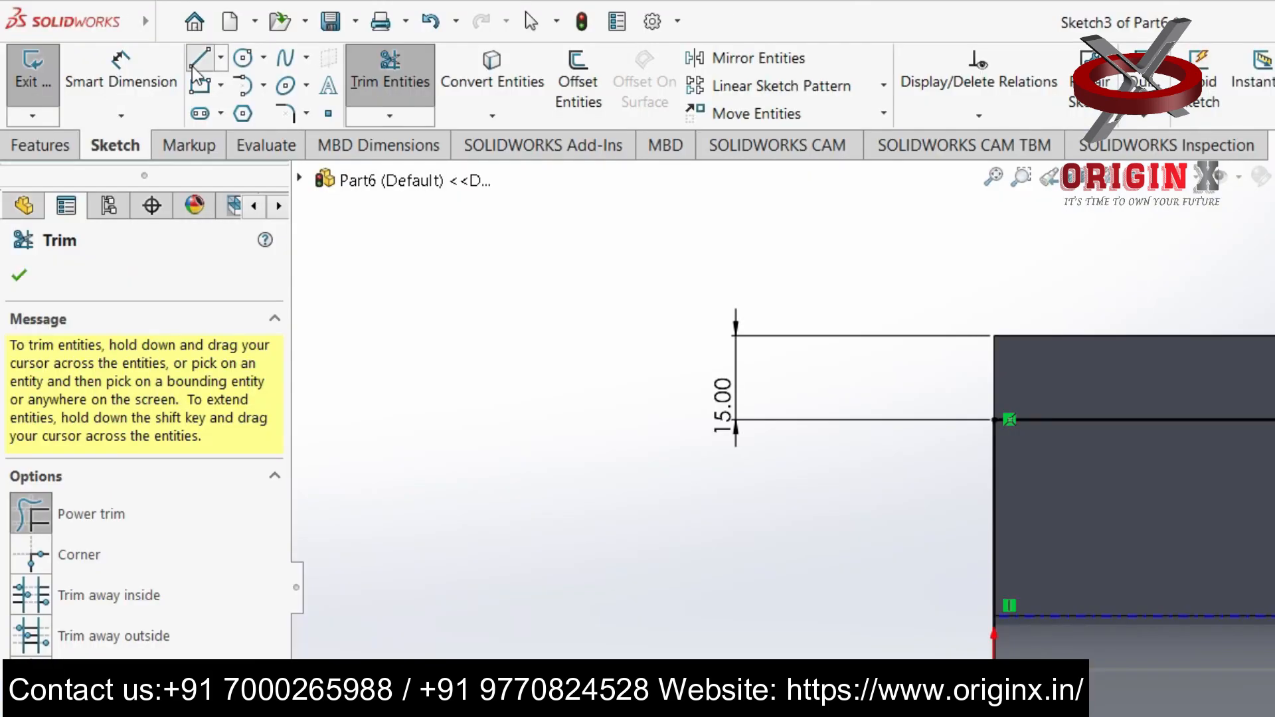
{"action": "left_click", "coordinate": [124, 35]}
{"action": "left_click", "coordinate": [618, 261]}
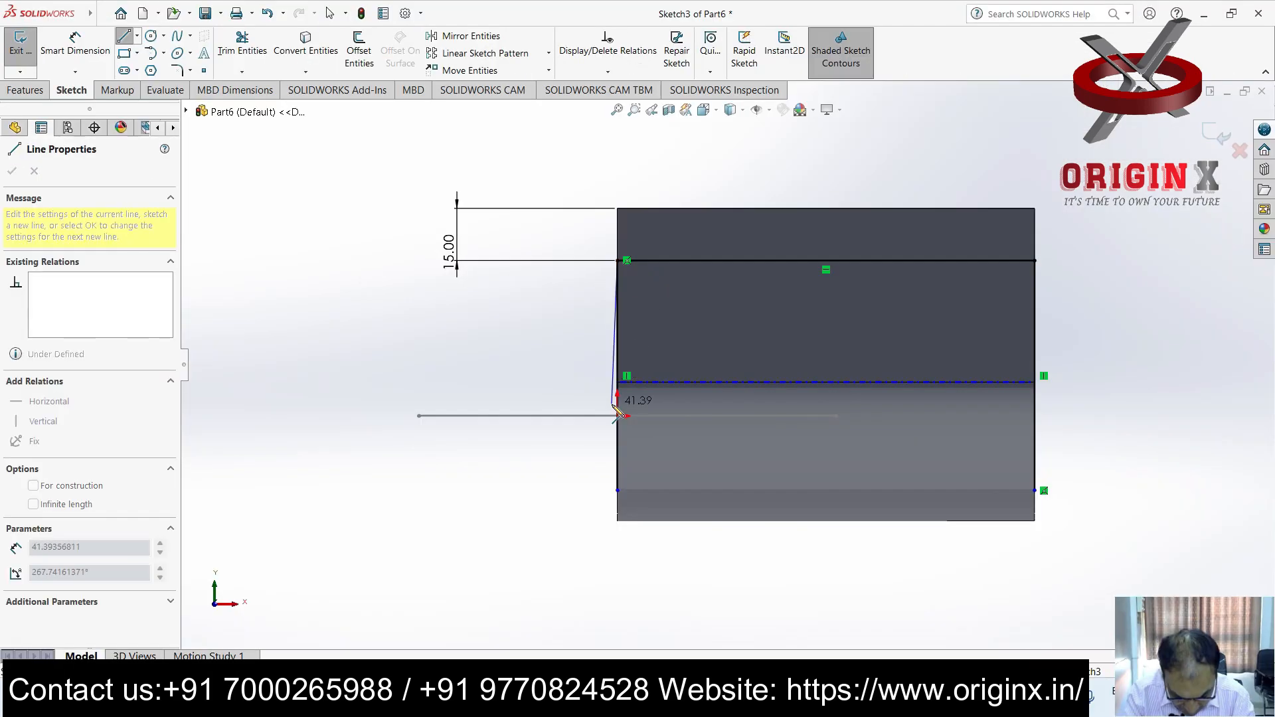
{"action": "key", "text": "Escape"}
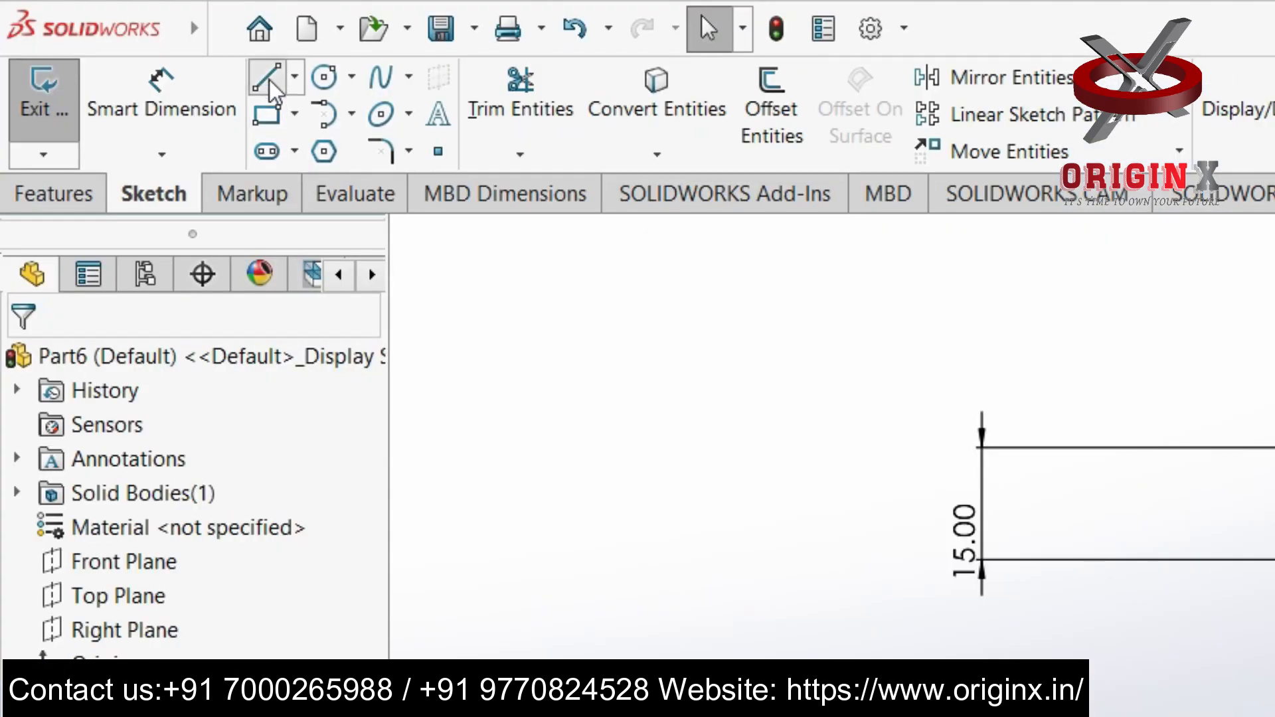
Draw two upright lines from the rectangle's top line to the body's bottom edge, joined there by a horizontal line about 92 mm long
{"action": "left_click", "coordinate": [272, 89]}
{"action": "left_click", "coordinate": [661, 261]}
{"action": "left_click", "coordinate": [662, 521]}
{"action": "key", "text": "Escape"}
{"action": "left_click", "coordinate": [123, 36]}
{"action": "left_click", "coordinate": [987, 261]}
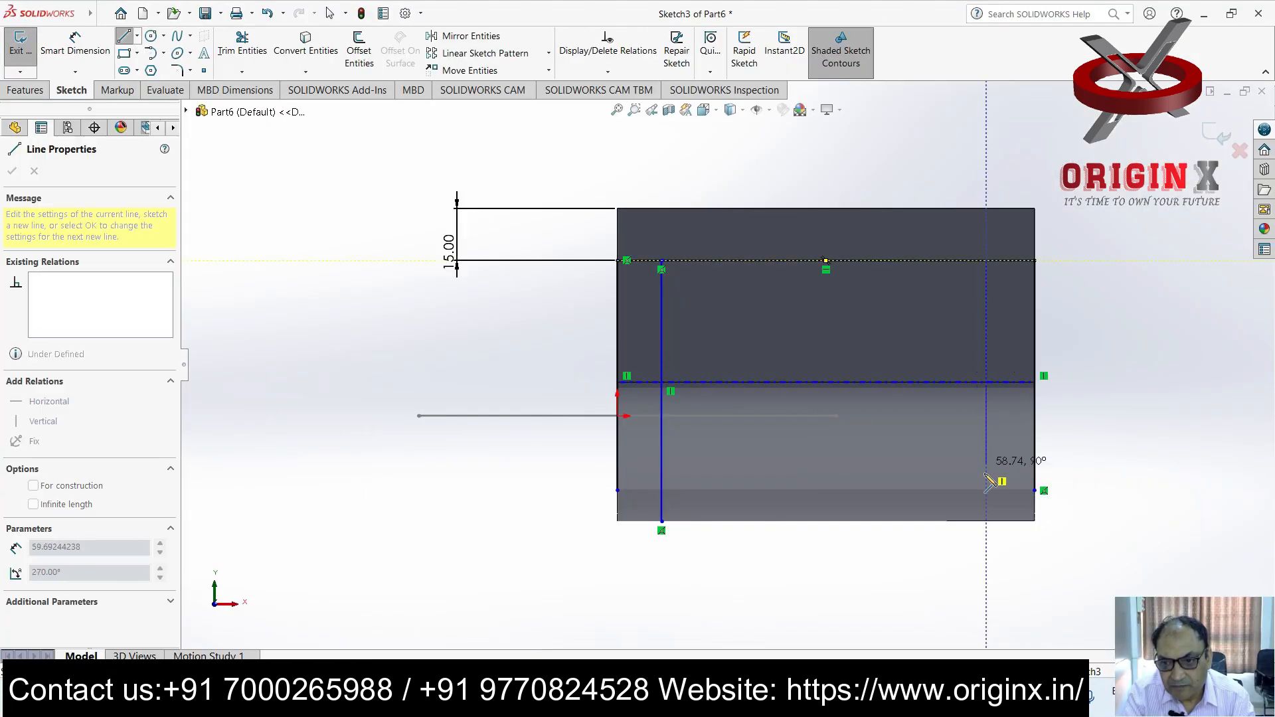
{"action": "left_click", "coordinate": [982, 521]}
{"action": "double_click", "coordinate": [662, 522]}
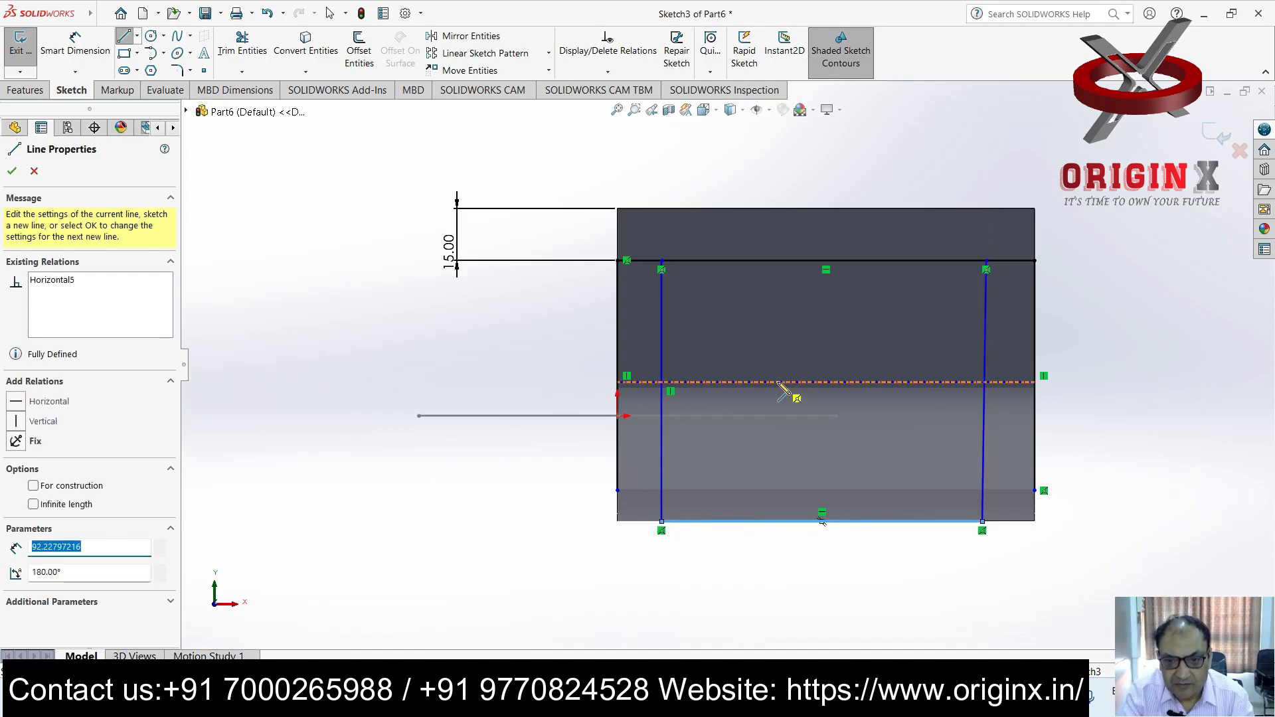
Trim away the end pieces of the rectangle's top line that extend beyond the two upright lines
{"action": "key", "text": "Escape"}
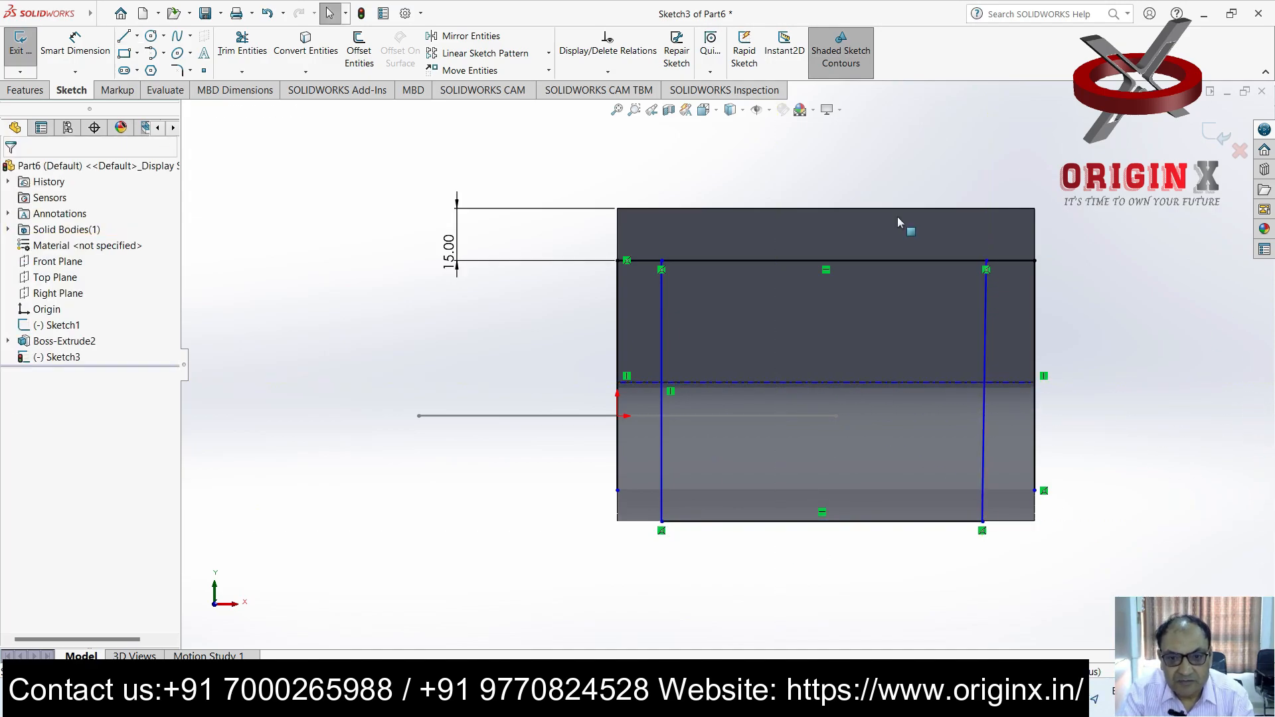
{"action": "left_click", "coordinate": [241, 70]}
{"action": "left_click", "coordinate": [266, 89]}
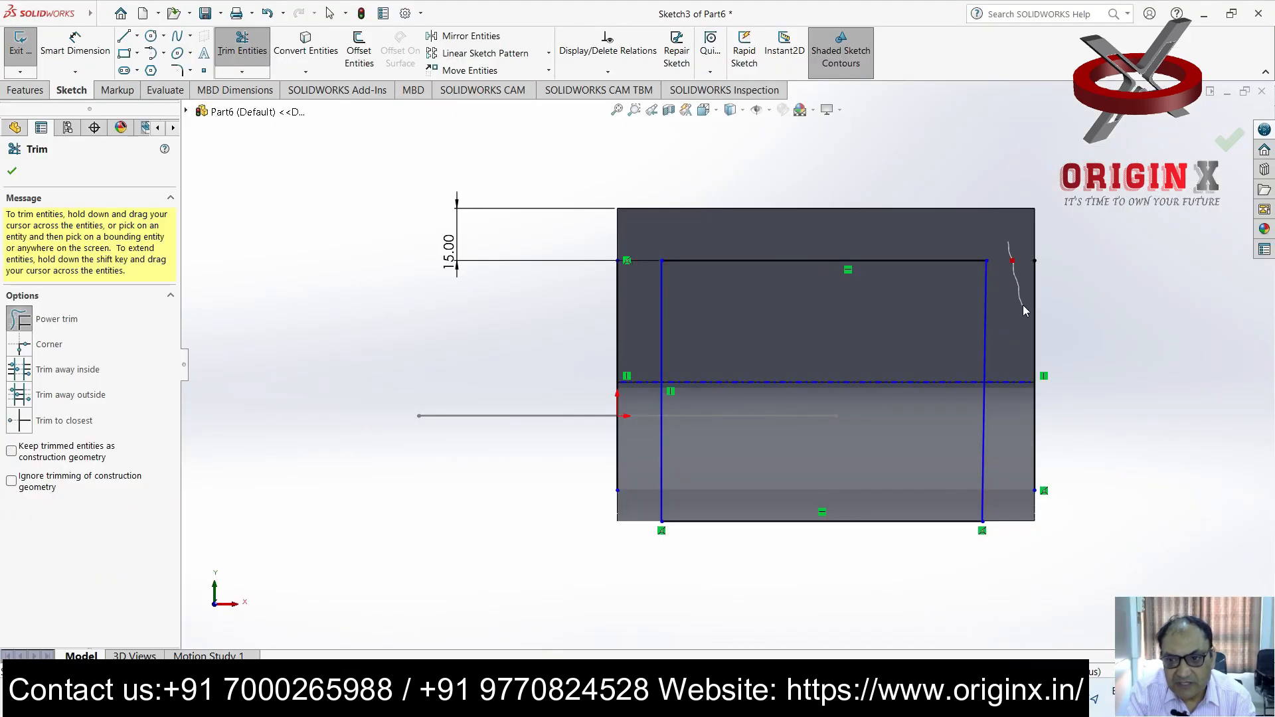
{"action": "left_click_drag", "start_coordinate": [1023, 310], "coordinate": [1026, 312]}
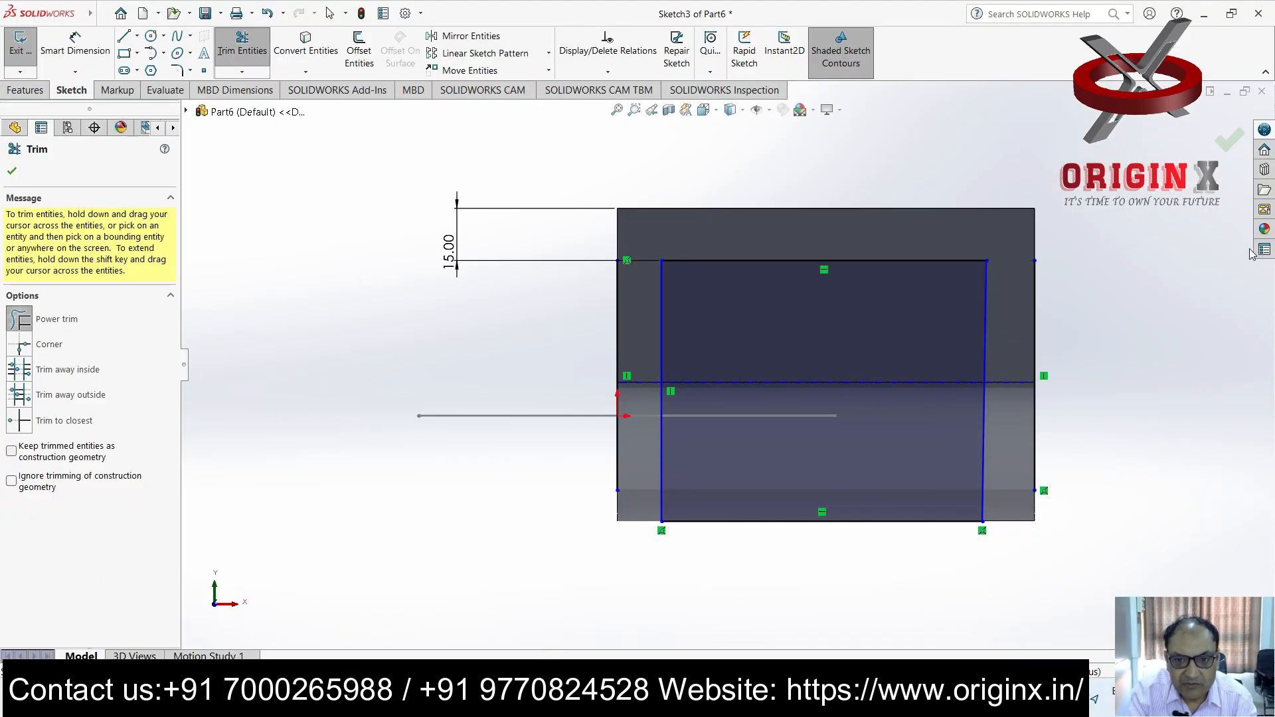
{"action": "scroll", "coordinate": [708, 532], "scroll_direction": "down", "scroll_amount": 5}
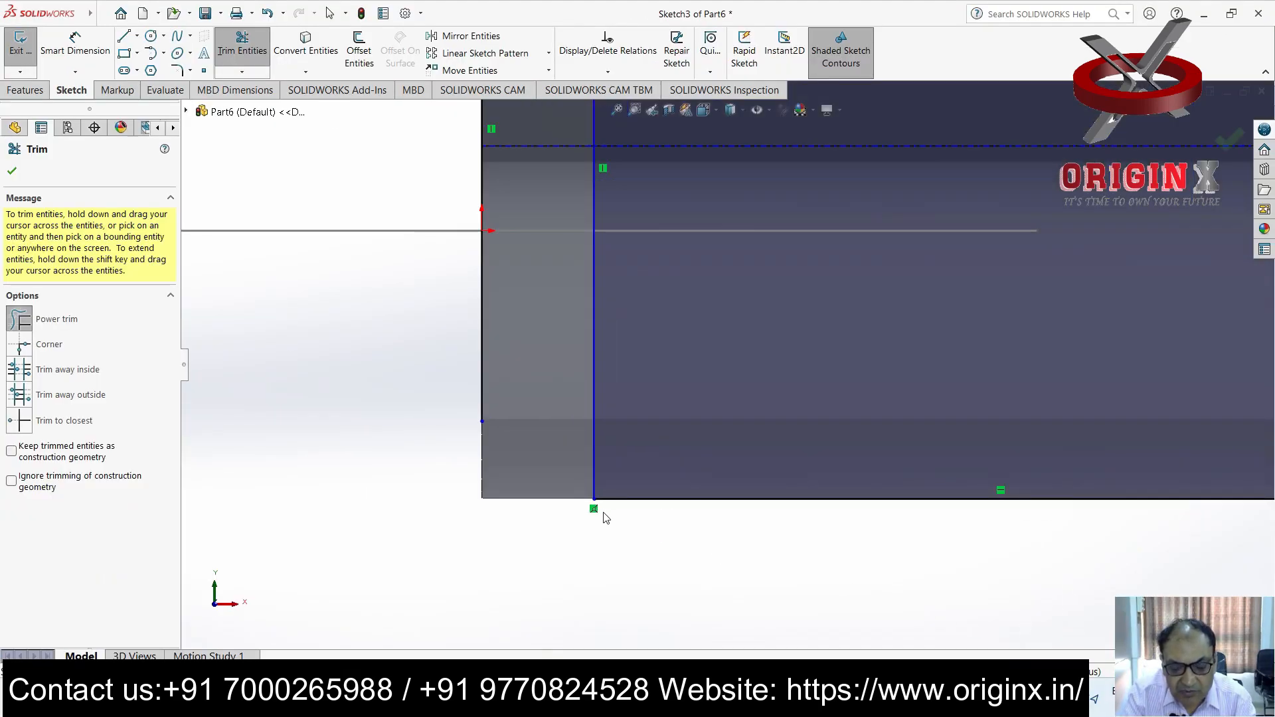
{"action": "scroll", "coordinate": [605, 519], "scroll_direction": "up", "scroll_amount": 5}
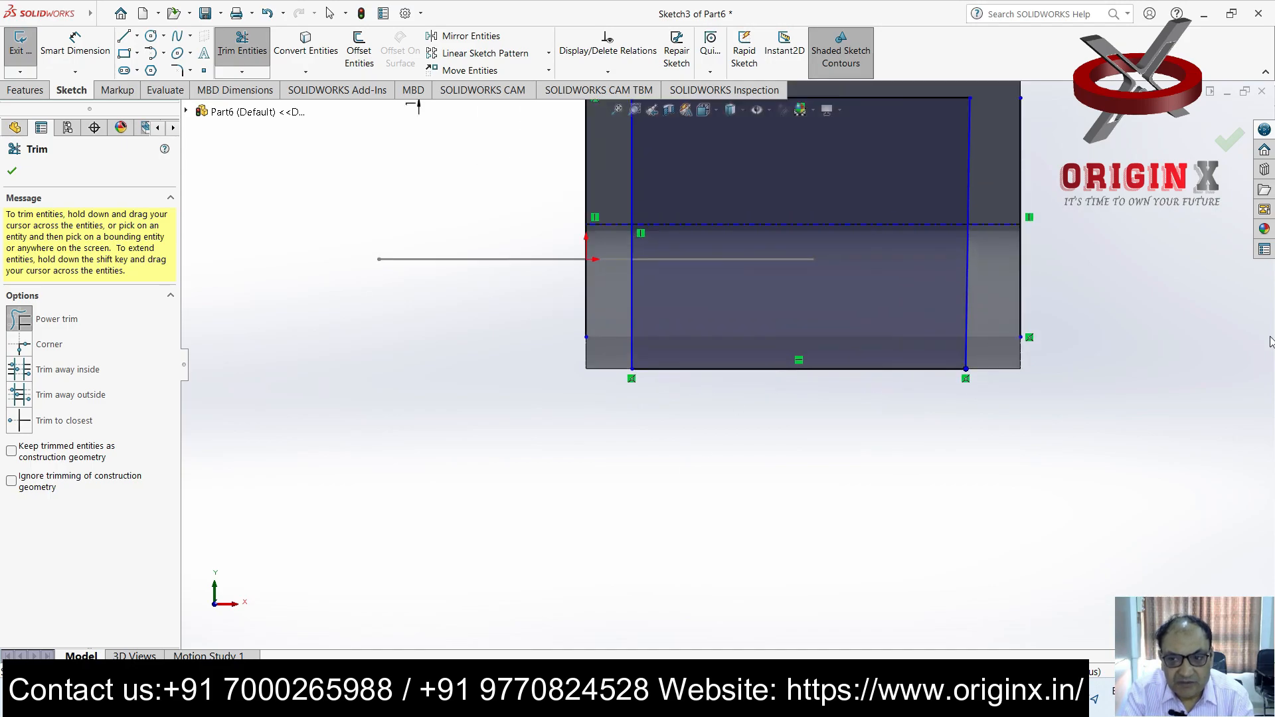
{"action": "scroll", "coordinate": [991, 272], "scroll_direction": "down", "scroll_amount": 5}
{"action": "scroll", "coordinate": [970, 279], "scroll_direction": "up", "scroll_amount": 6}
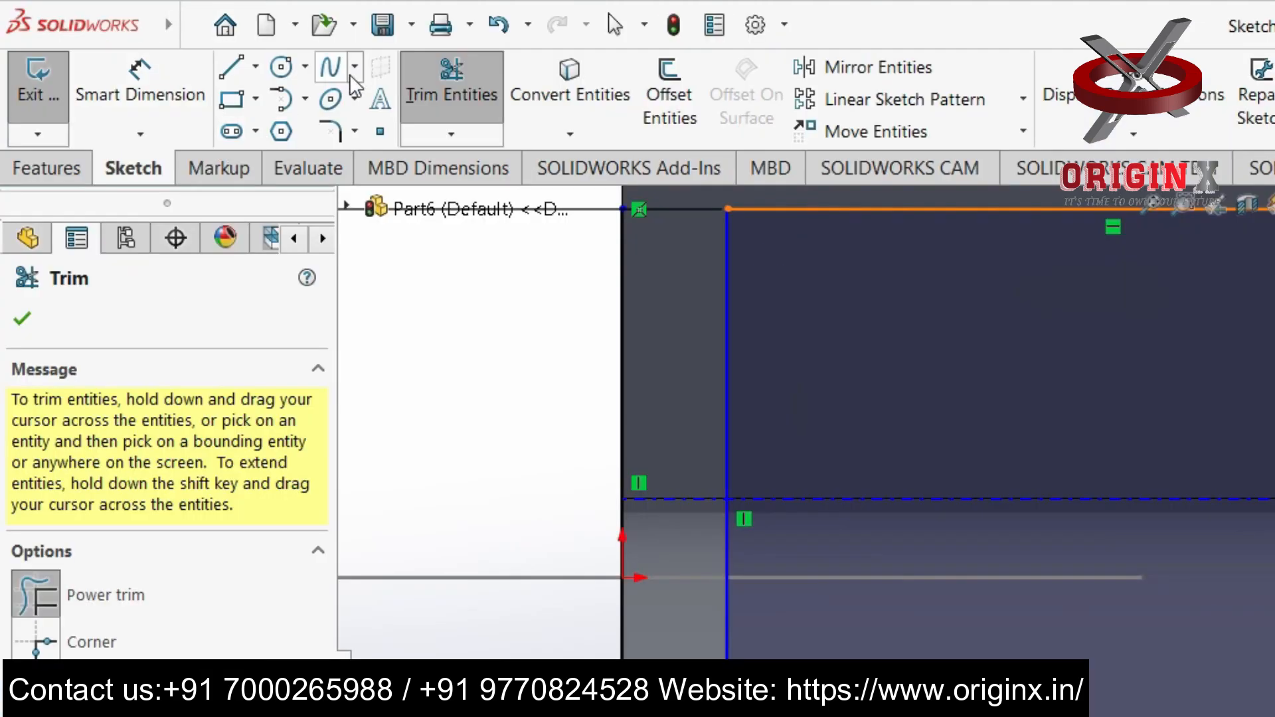
Dimension the horizontal line along the body's bottom edge to 80 mm
{"action": "left_click", "coordinate": [131, 126]}
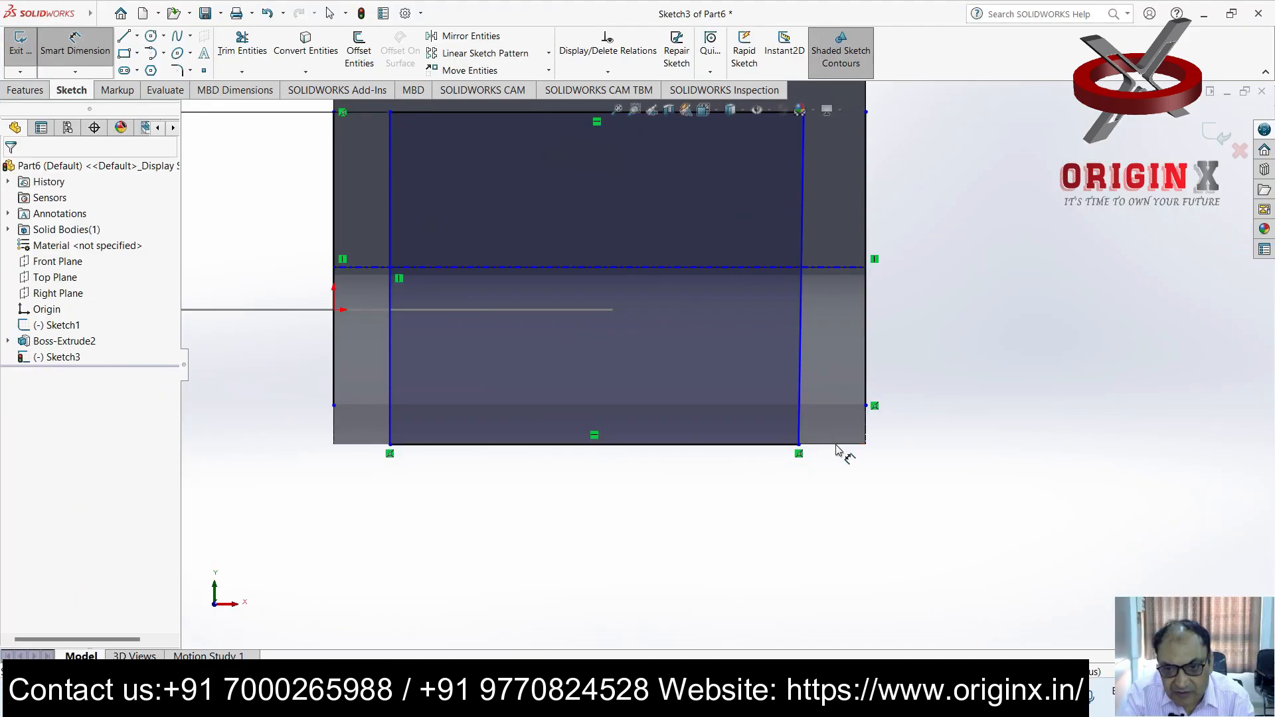
{"action": "left_click", "coordinate": [655, 444]}
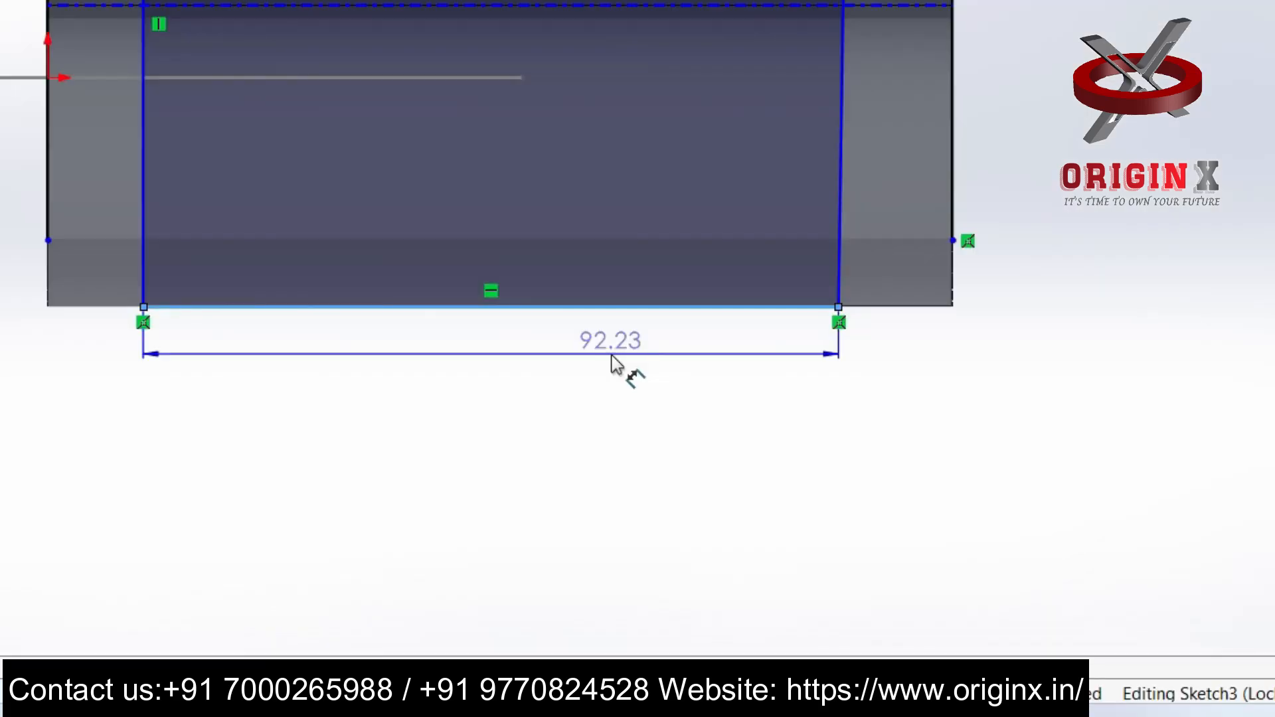
{"action": "left_click", "coordinate": [672, 490]}
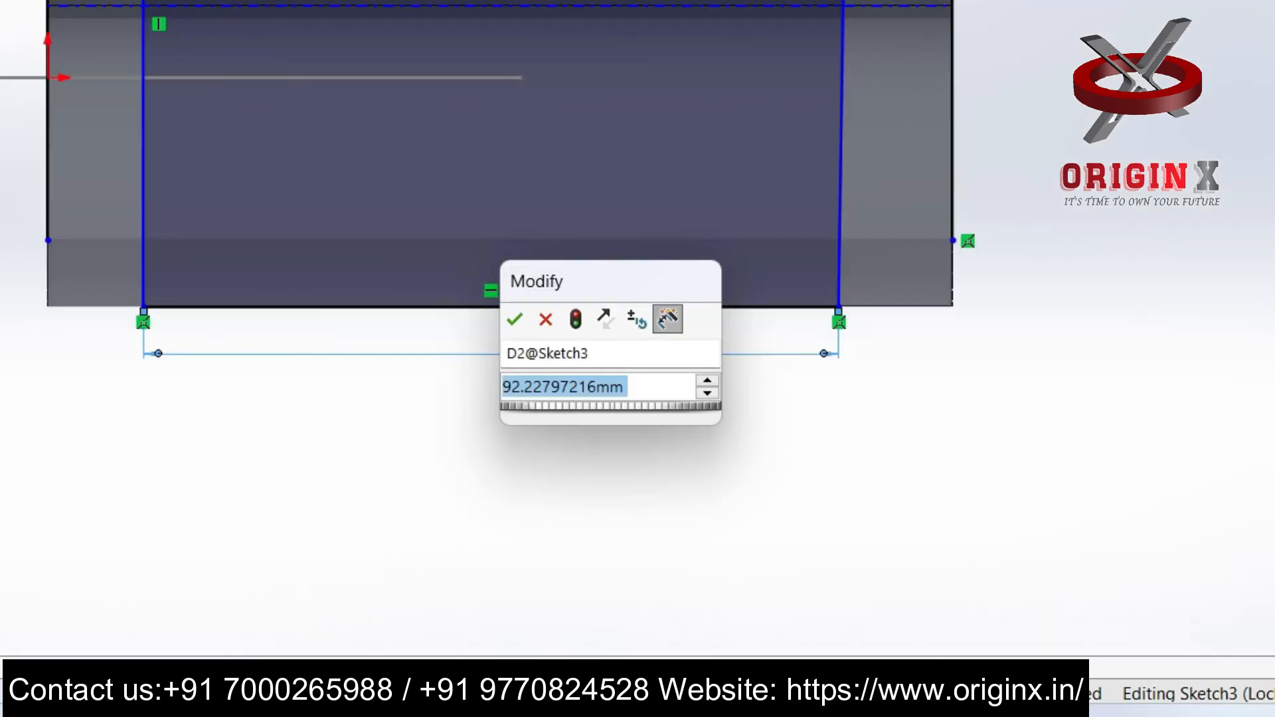
{"action": "type", "text": "80"}
{"action": "key", "text": "Return"}
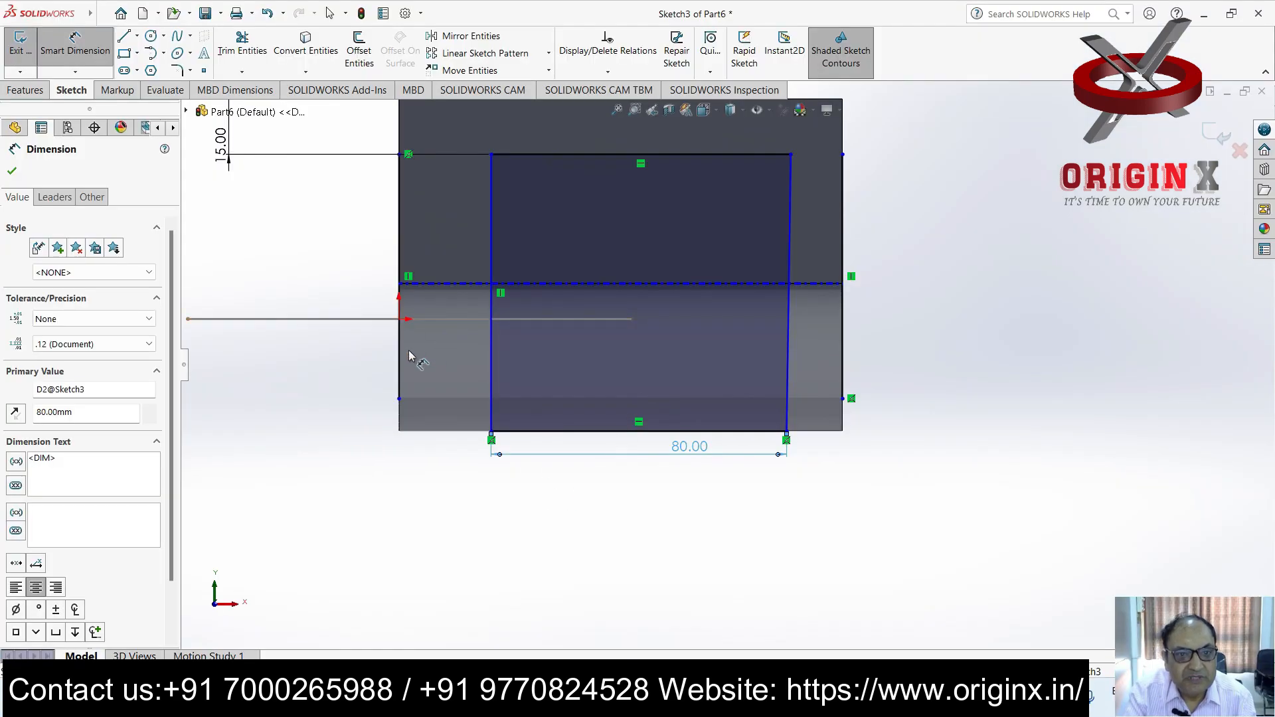
{"action": "key", "text": "Escape"}
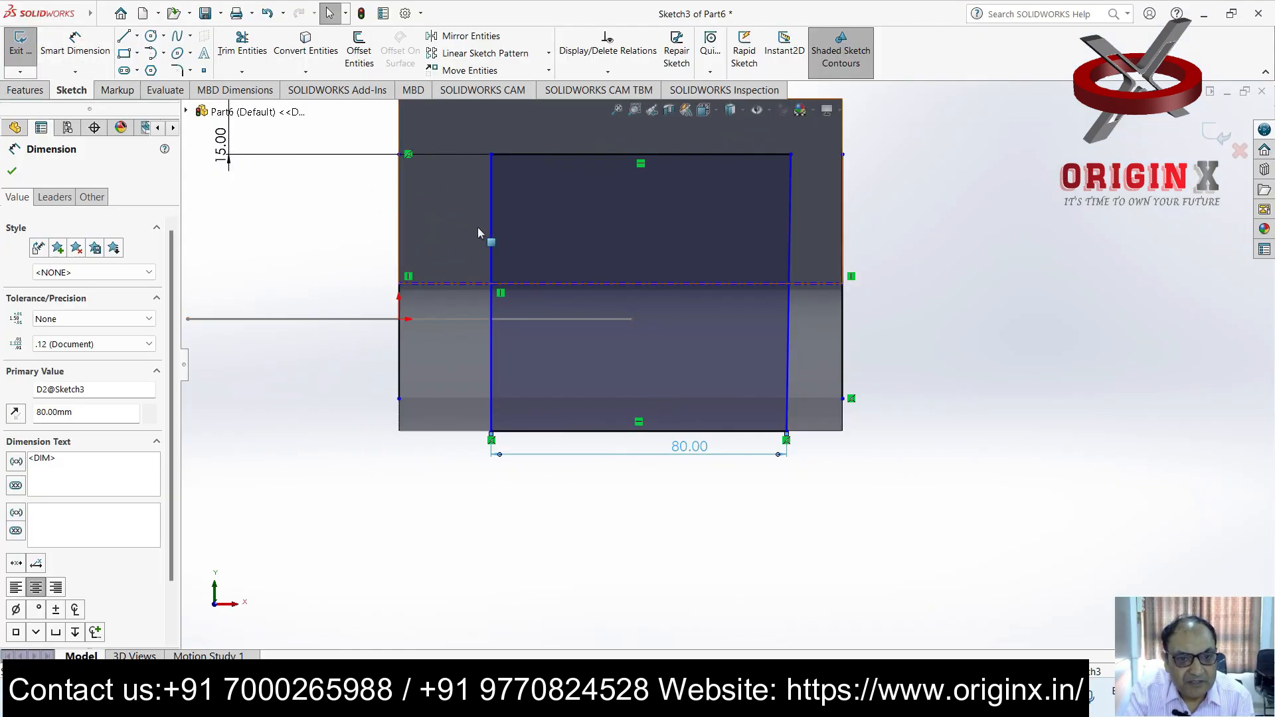
Dimension the distance between the body's end edge at the origin and the nearest upright line to 20 mm
{"action": "left_click", "coordinate": [493, 234]}
{"action": "left_click", "coordinate": [400, 369]}
{"action": "left_click", "coordinate": [75, 43]}
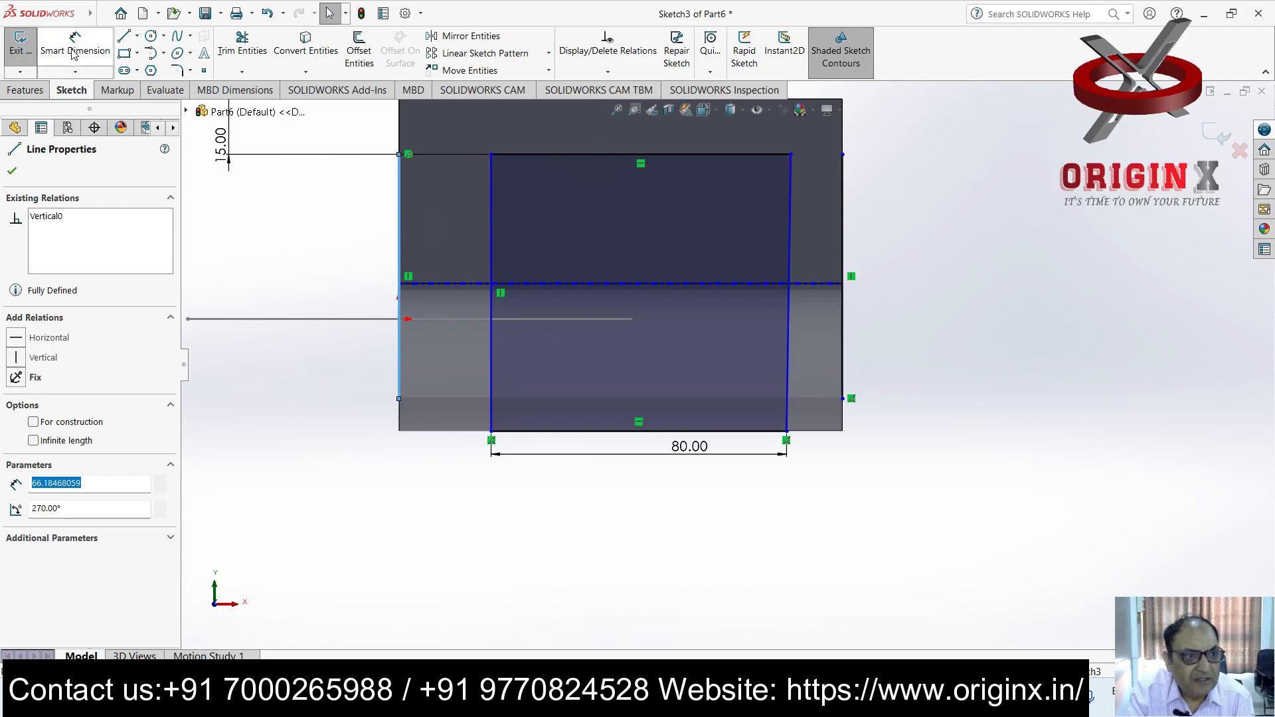
{"action": "left_click", "coordinate": [493, 358]}
{"action": "left_click", "coordinate": [400, 379]}
{"action": "left_click", "coordinate": [456, 475]}
{"action": "type", "text": "20"}
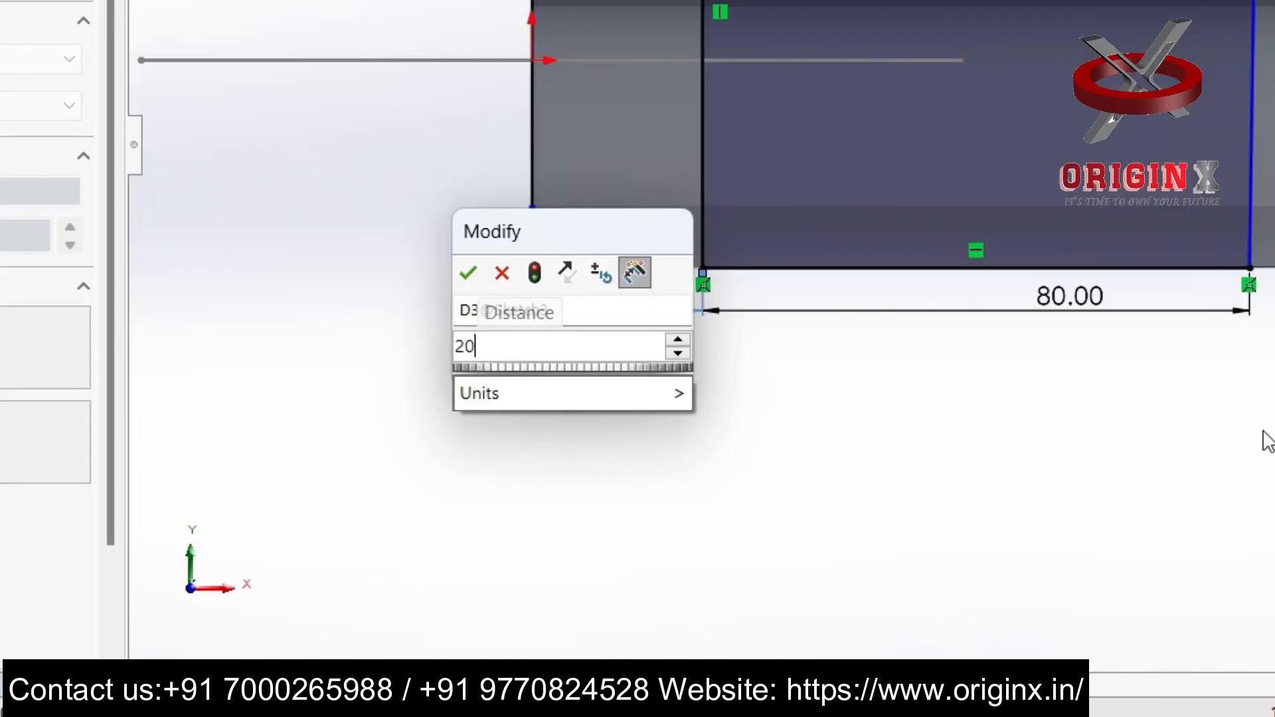
{"action": "key", "text": "Return"}
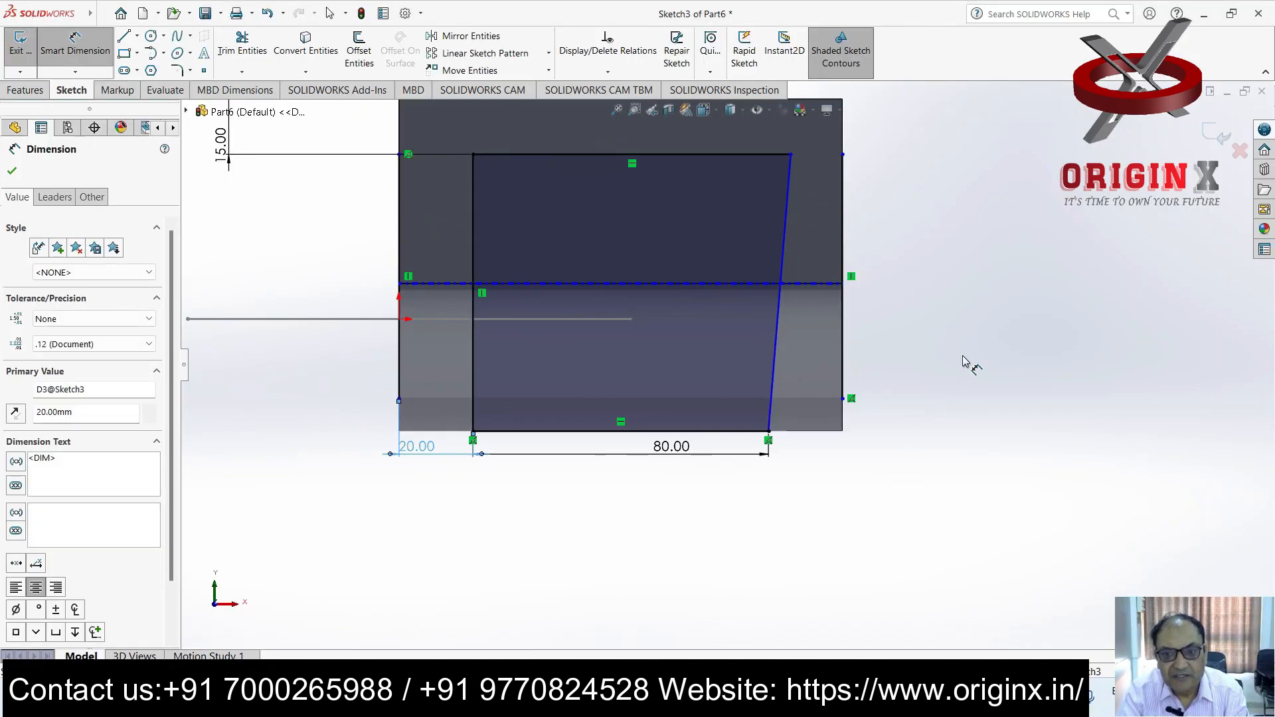
{"action": "key", "text": "Escape"}
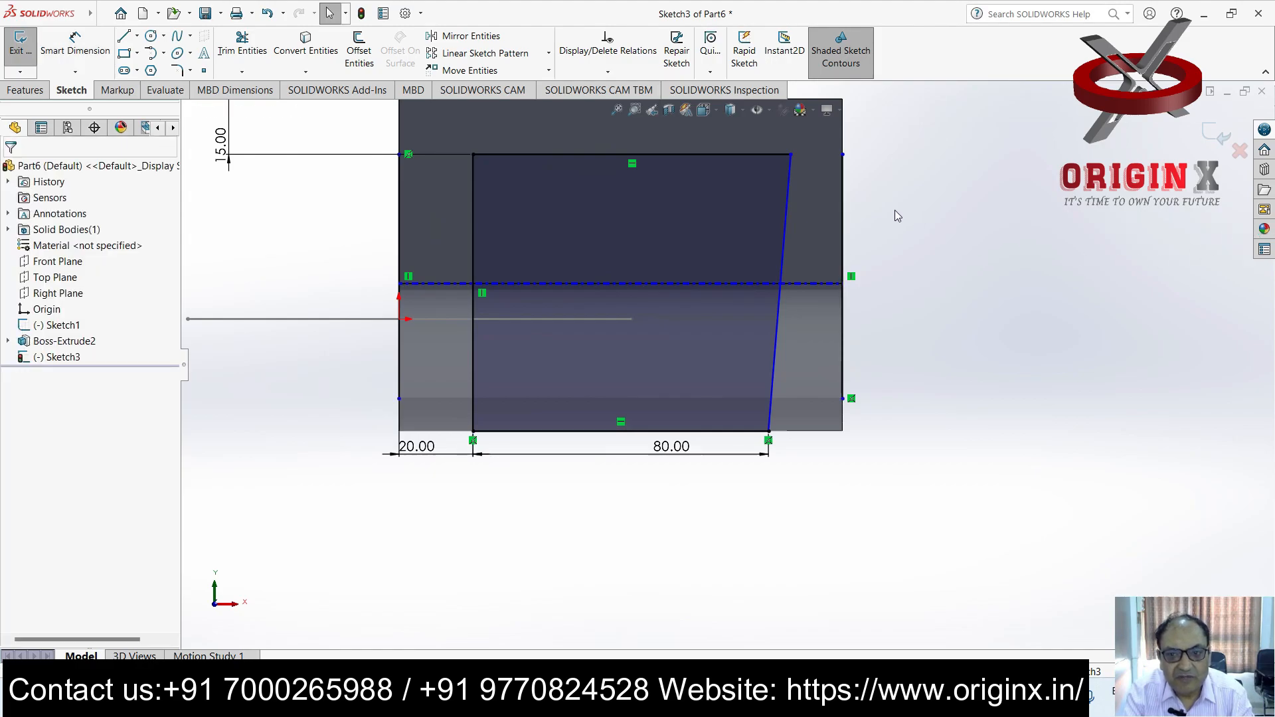
Make the slanted upright line vertical and check its distance to the body's end edge away from the origin
{"action": "left_click", "coordinate": [789, 229]}
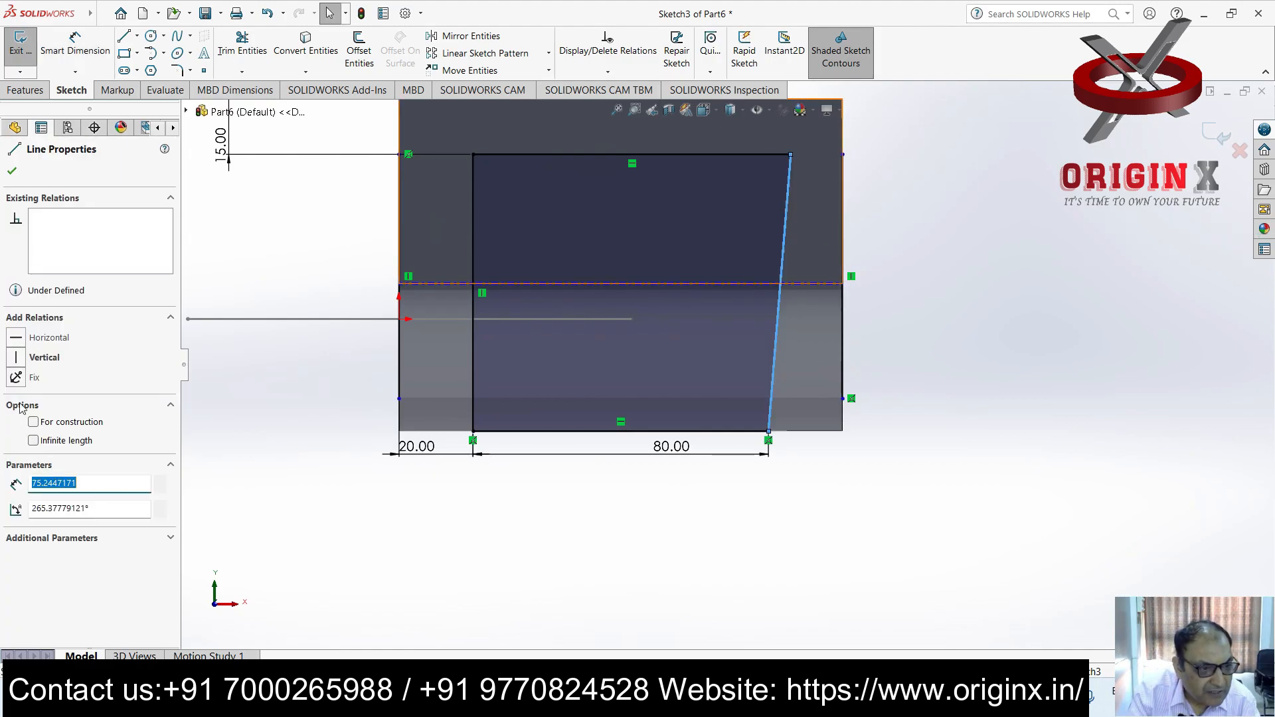
{"action": "left_click", "coordinate": [18, 362]}
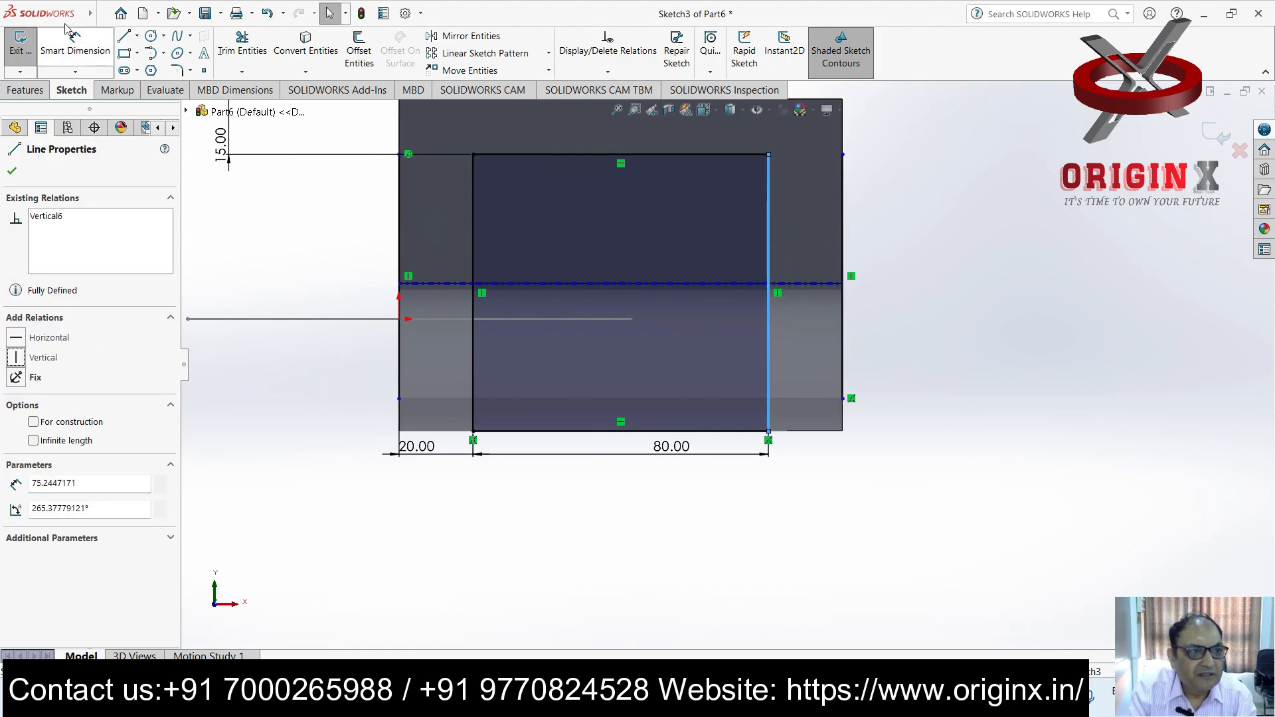
{"action": "left_click", "coordinate": [76, 45]}
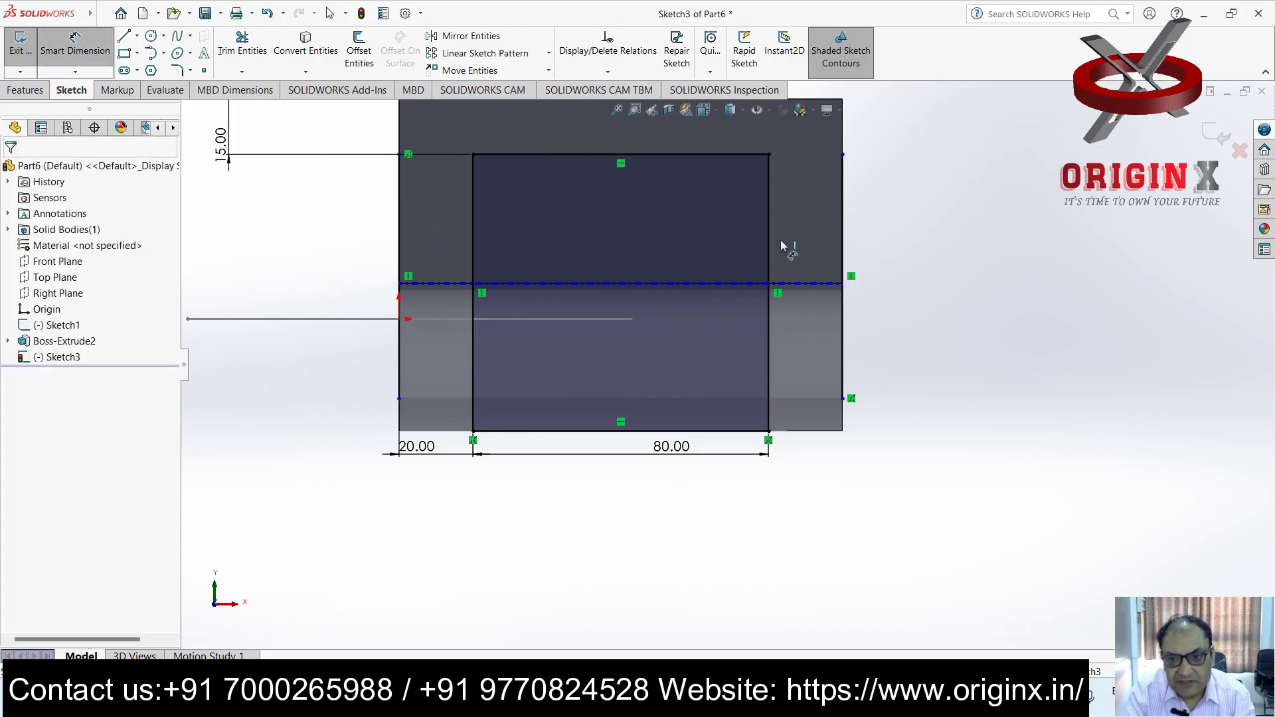
{"action": "left_click", "coordinate": [842, 256]}
{"action": "left_click", "coordinate": [769, 352]}
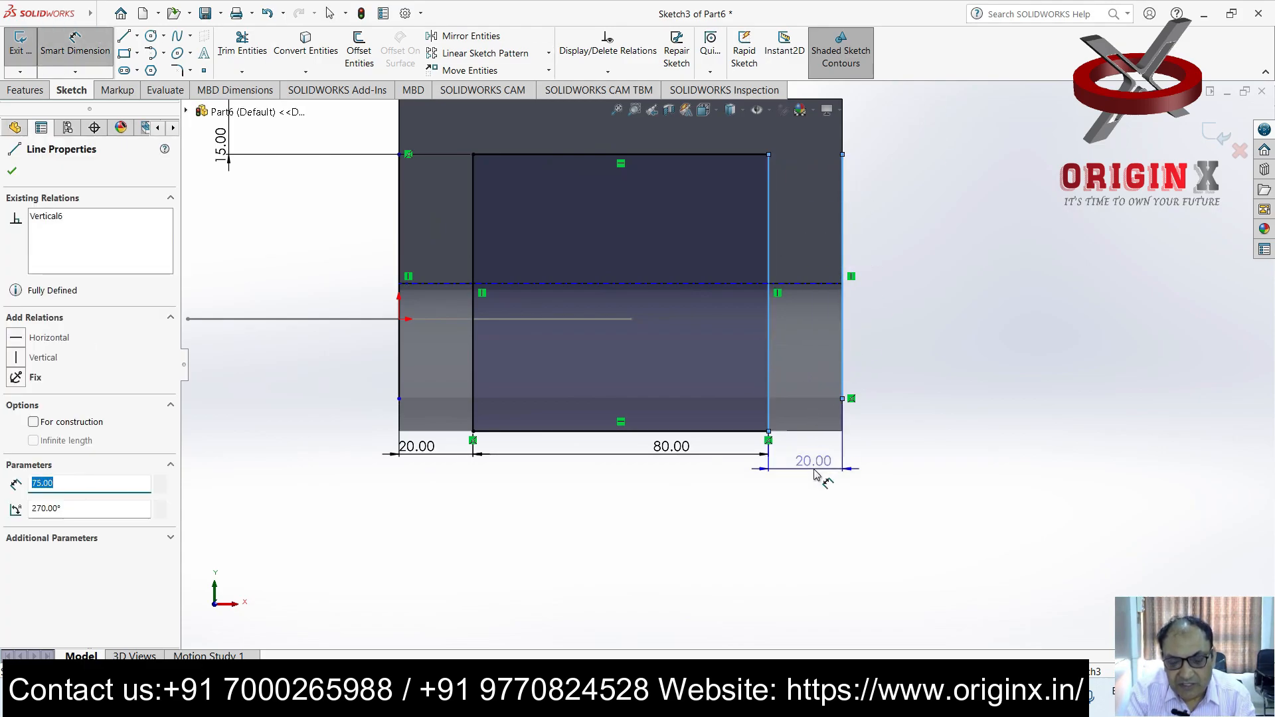
{"action": "key", "text": "Escape"}
{"action": "scroll", "coordinate": [870, 345], "scroll_direction": "up", "scroll_amount": 3}
{"action": "key", "text": "Escape"}
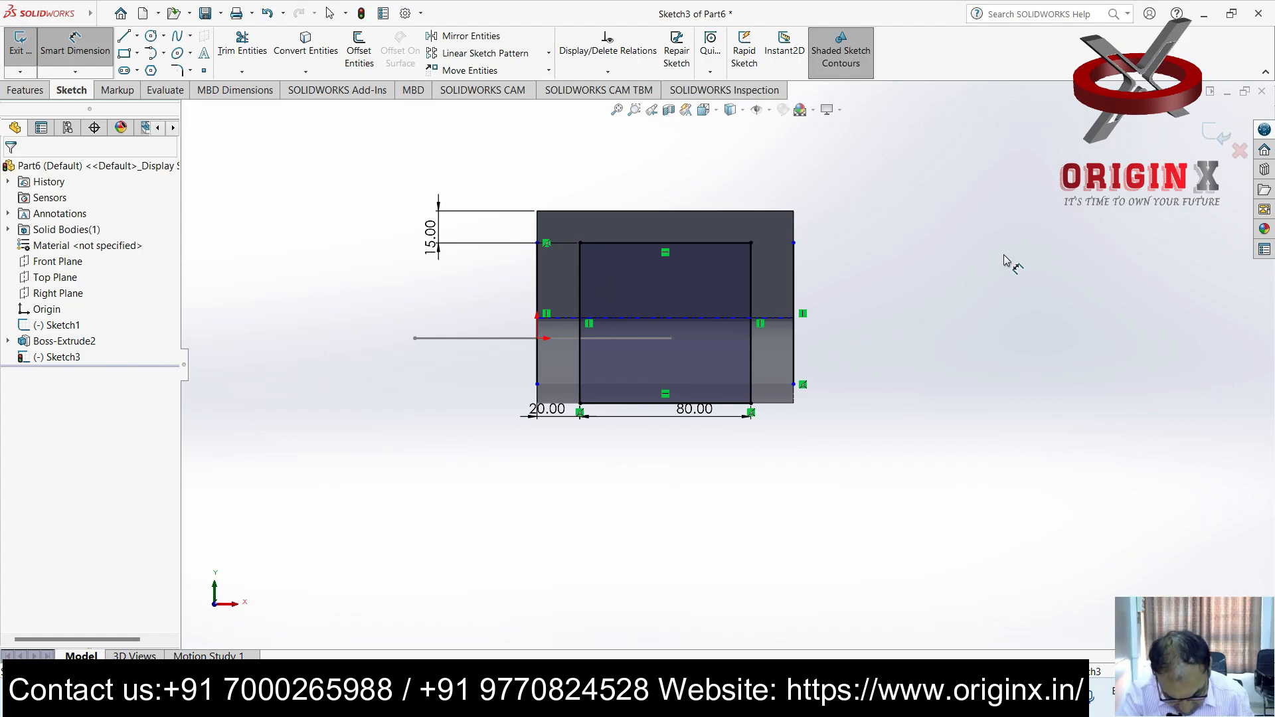
Try to cut-extrude the inner rectangle of the side-face sketch as a blind cut 120 mm deep
{"action": "left_click", "coordinate": [27, 90]}
{"action": "left_click", "coordinate": [229, 50]}
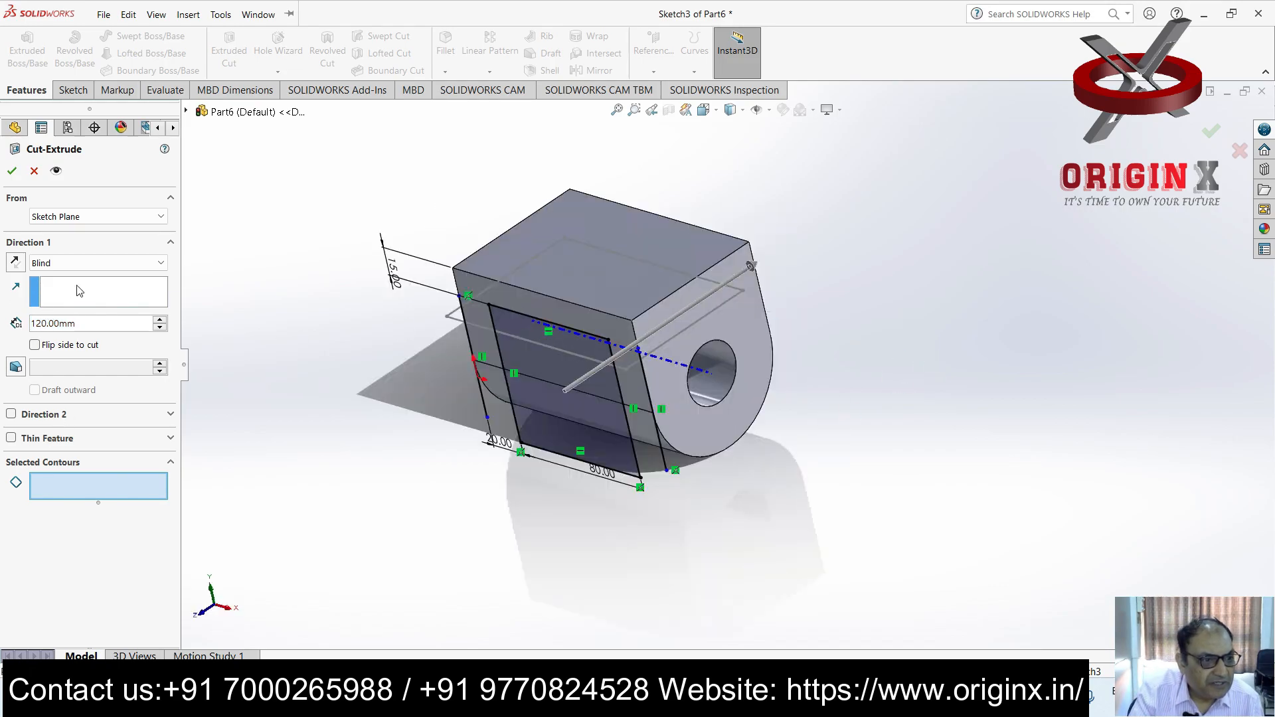
{"action": "left_click", "coordinate": [12, 171]}
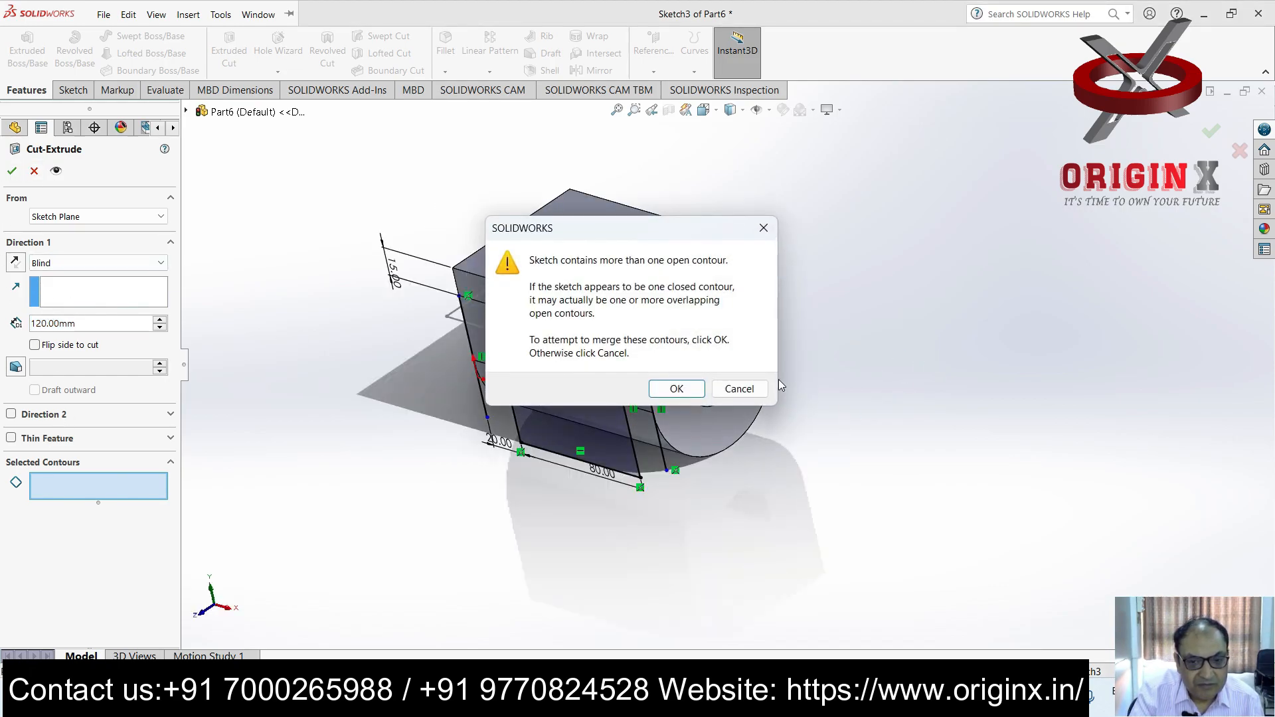
{"action": "left_click", "coordinate": [676, 391]}
{"action": "left_click", "coordinate": [740, 346]}
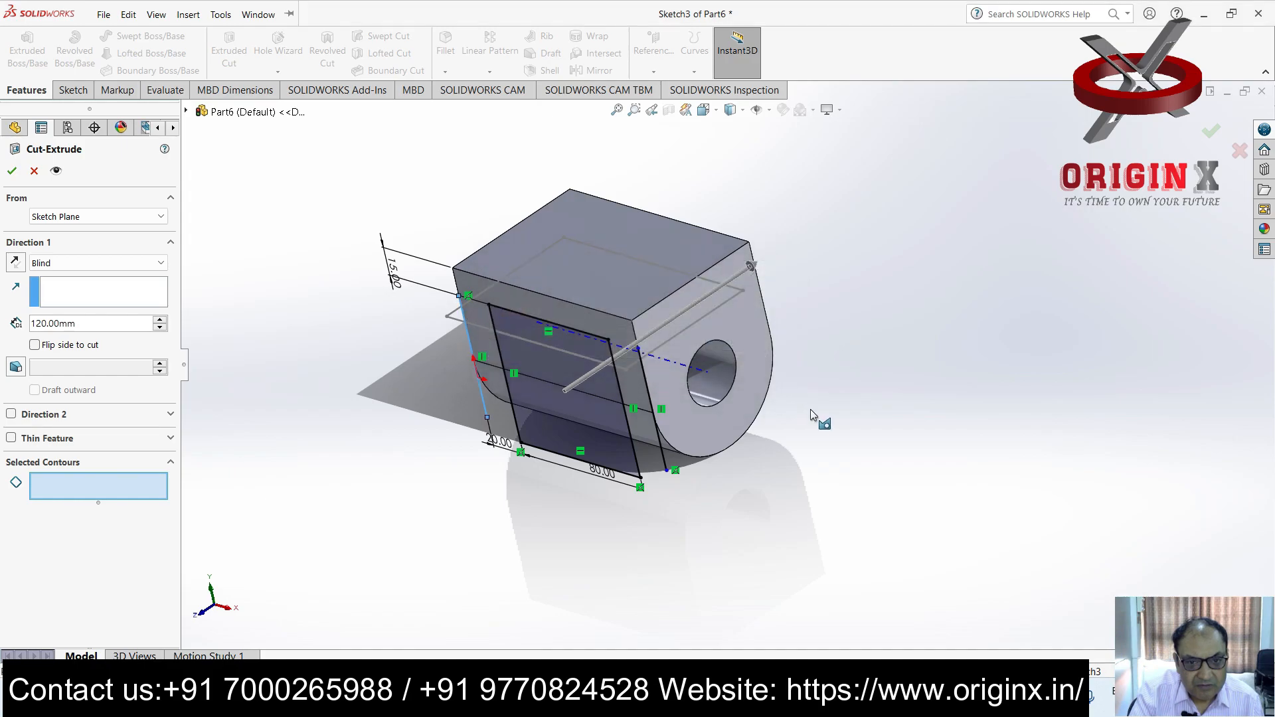
{"action": "left_click", "coordinate": [558, 405]}
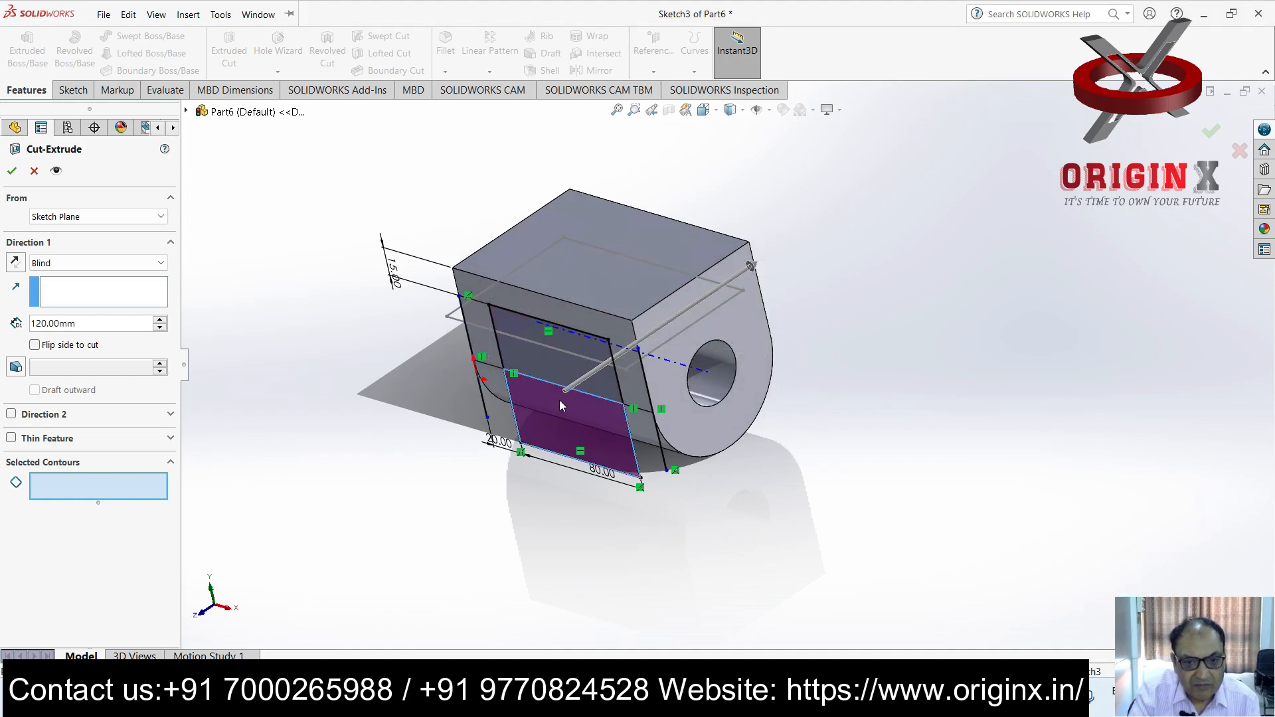
{"action": "left_click", "coordinate": [553, 366]}
{"action": "key", "text": "Escape"}
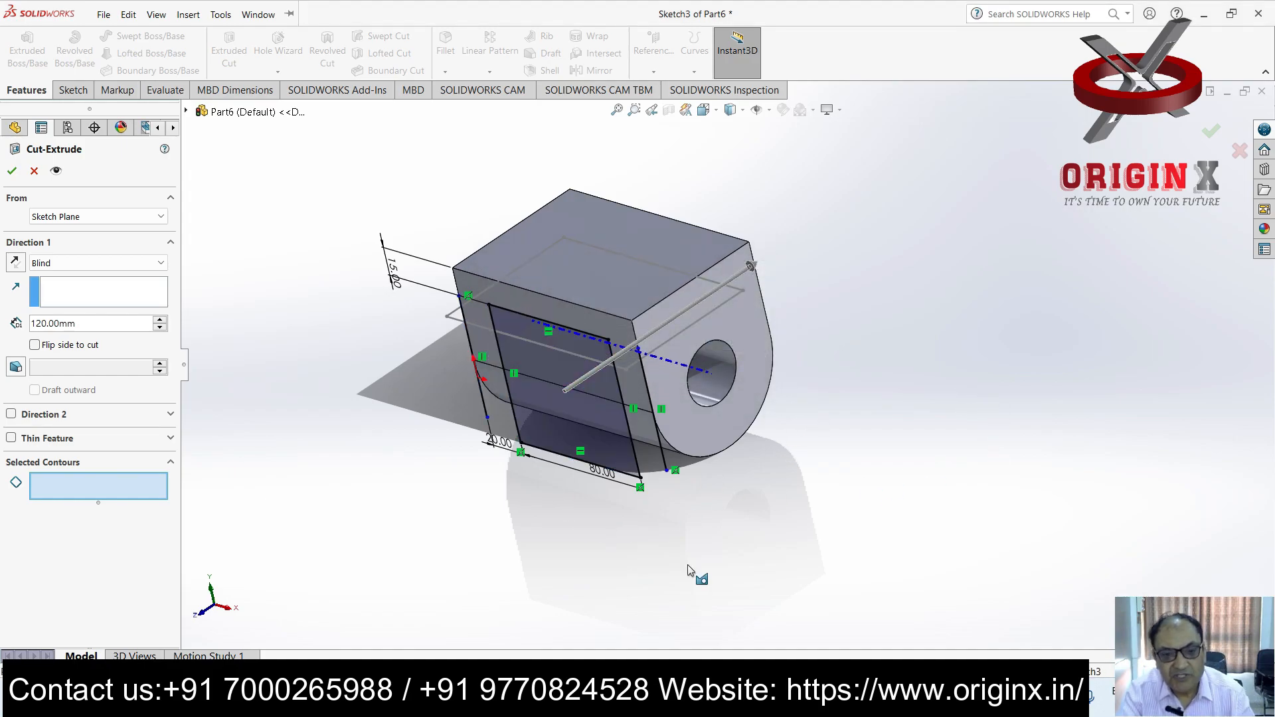
Try to delete the horizontal line that crosses the inner rectangle on the side face
{"action": "scroll", "coordinate": [678, 351], "scroll_direction": "down", "scroll_amount": 5}
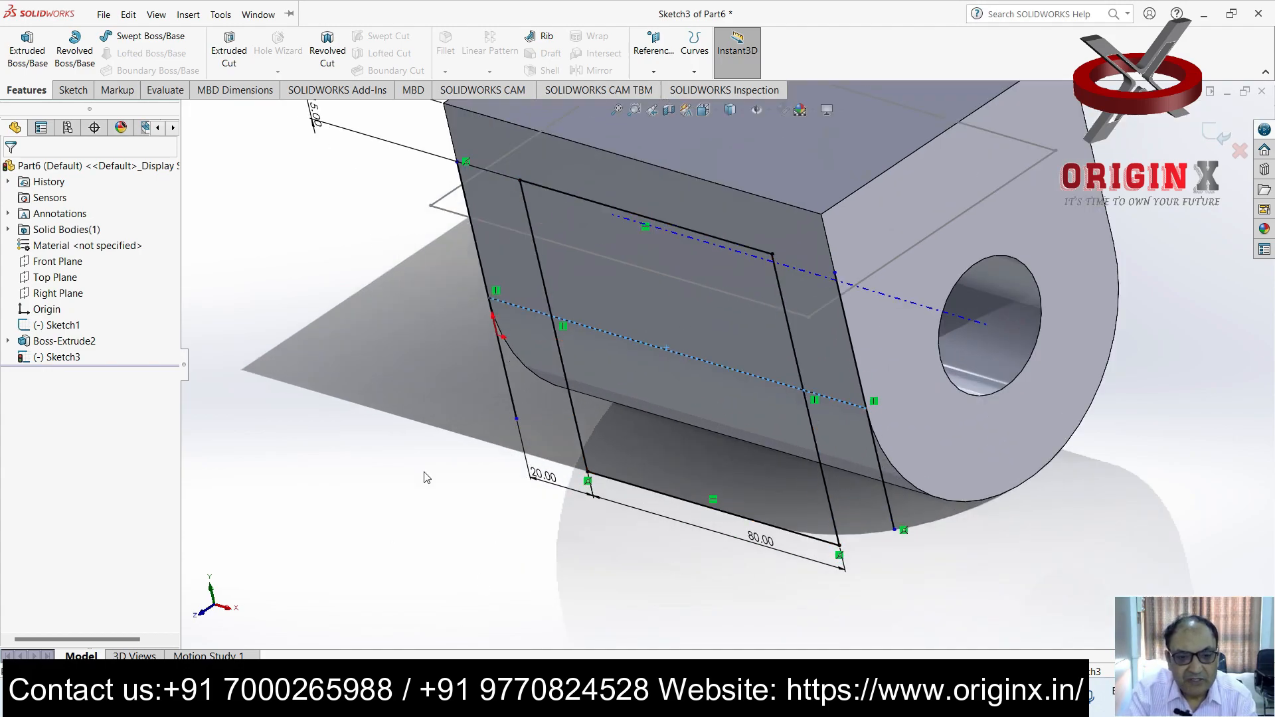
{"action": "left_click", "coordinate": [77, 358]}
{"action": "right_click", "coordinate": [78, 357]}
{"action": "key", "text": "Escape"}
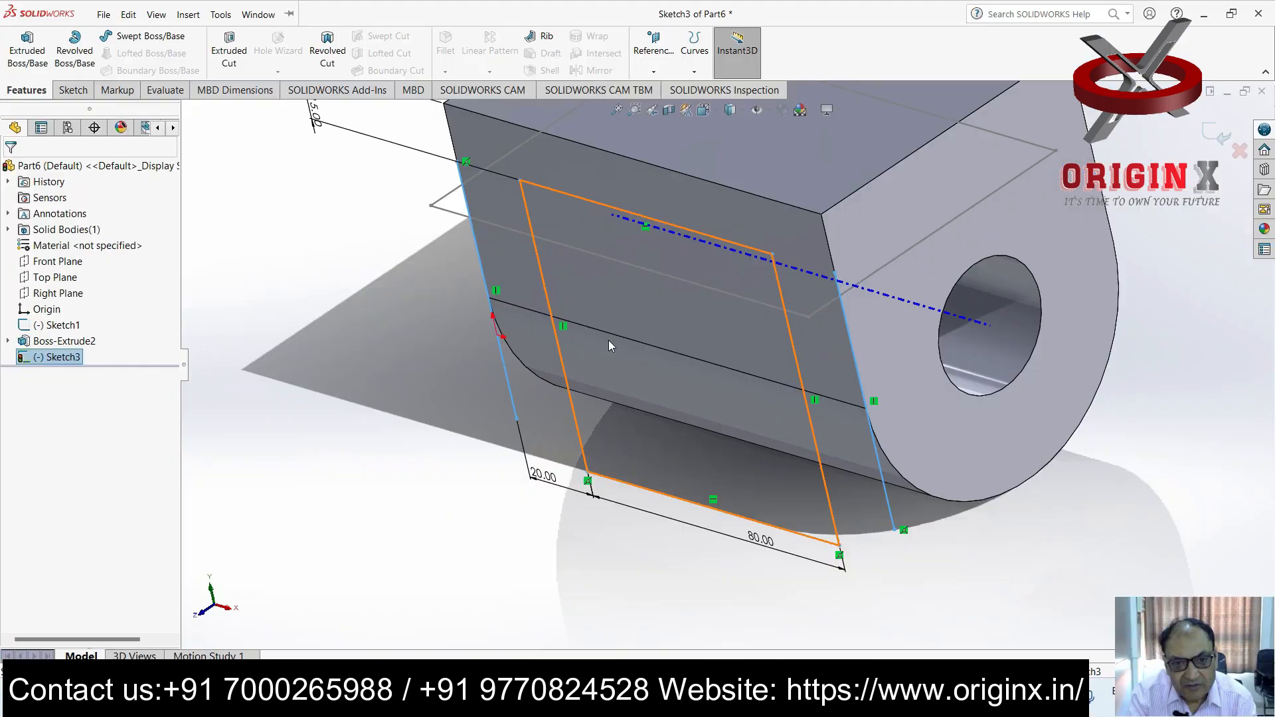
{"action": "left_click", "coordinate": [612, 343]}
{"action": "key", "text": "Delete"}
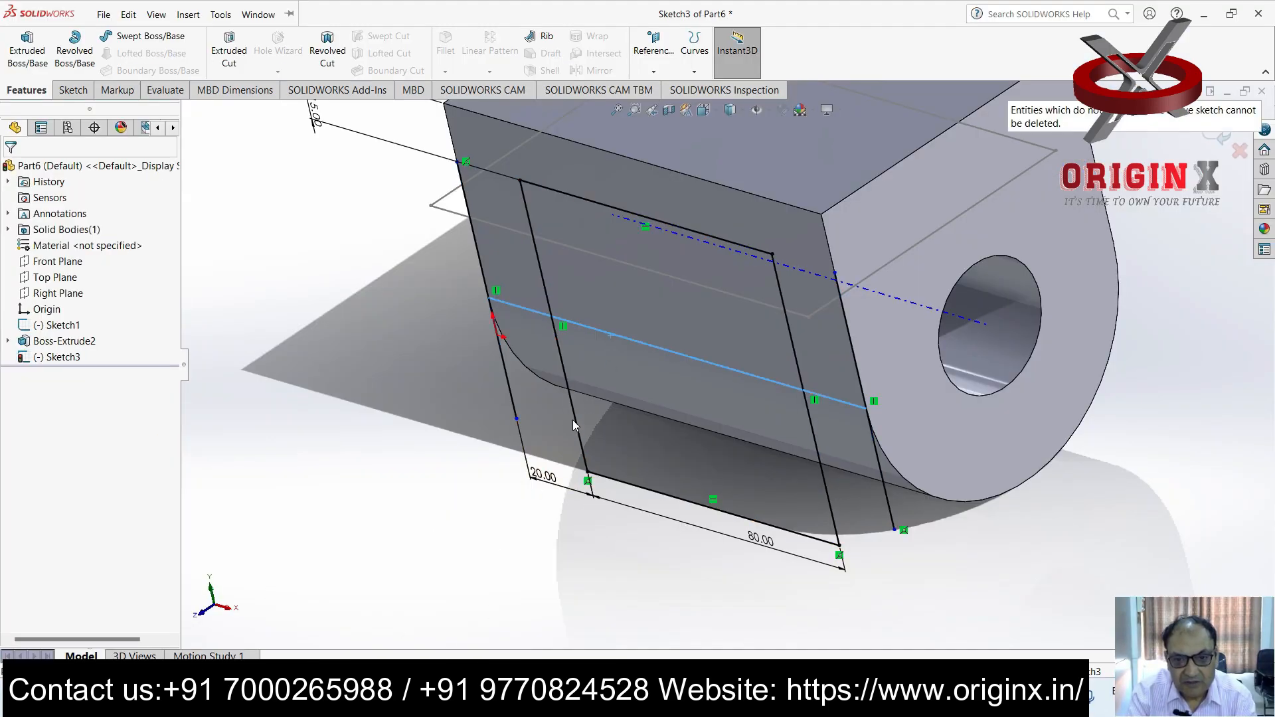
{"action": "left_click", "coordinate": [698, 364]}
{"action": "key", "text": "ctrl+8"}
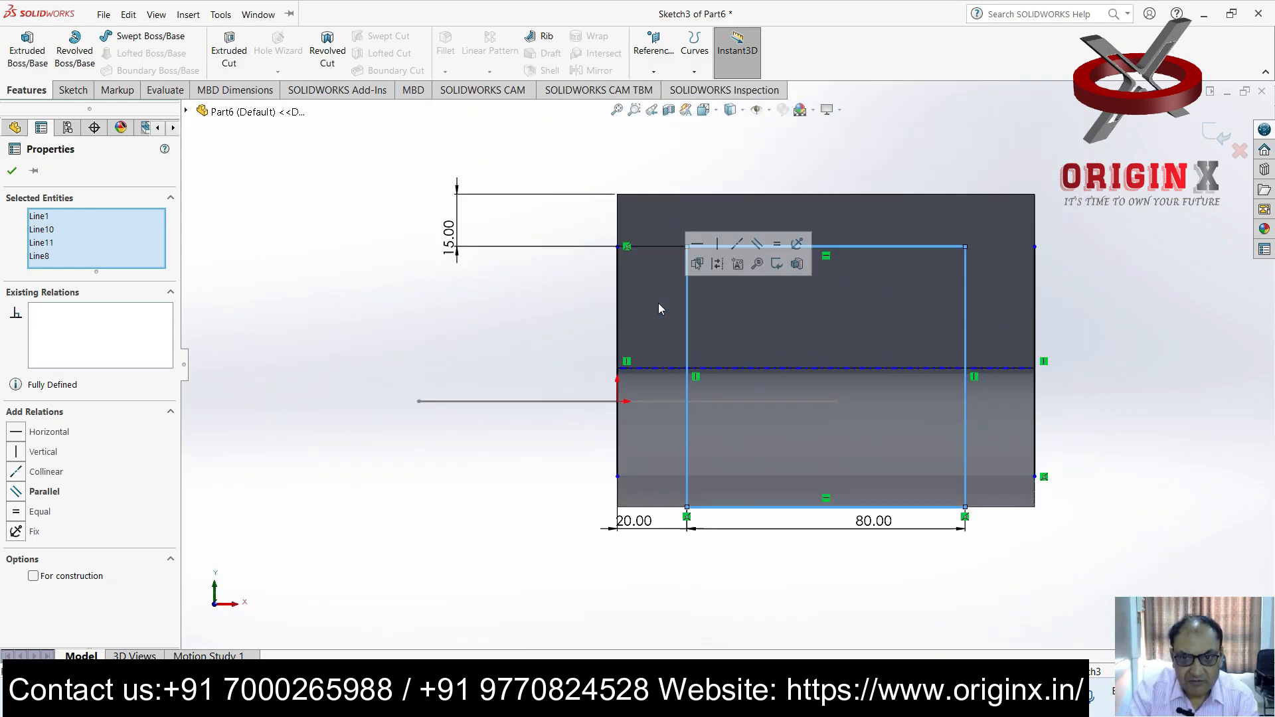
{"action": "left_click", "coordinate": [807, 370]}
{"action": "key", "text": "Delete"}
Try Trim Entities on the side-face sketch, then try again to delete the crossing horizontal line
{"action": "left_click", "coordinate": [103, 14]}
{"action": "left_click", "coordinate": [557, 122]}
{"action": "left_click", "coordinate": [557, 122]}
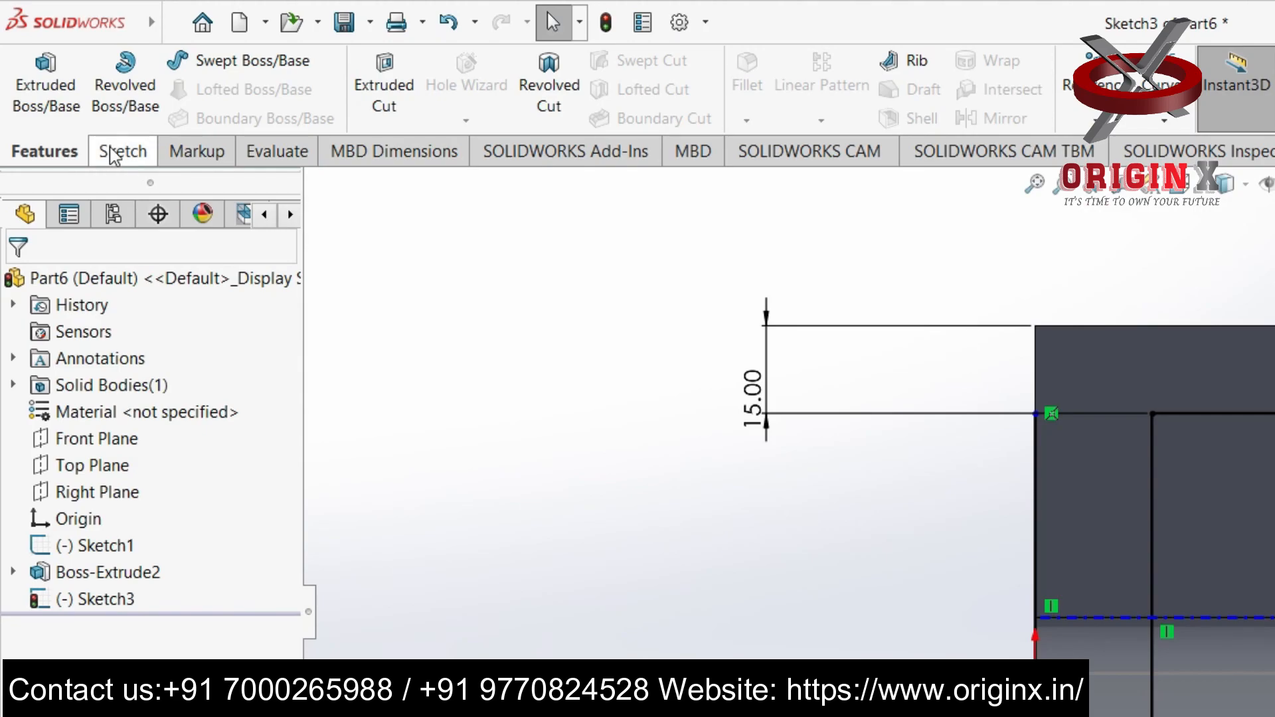
{"action": "left_click", "coordinate": [119, 151]}
{"action": "left_click", "coordinate": [405, 121]}
{"action": "left_click", "coordinate": [431, 148]}
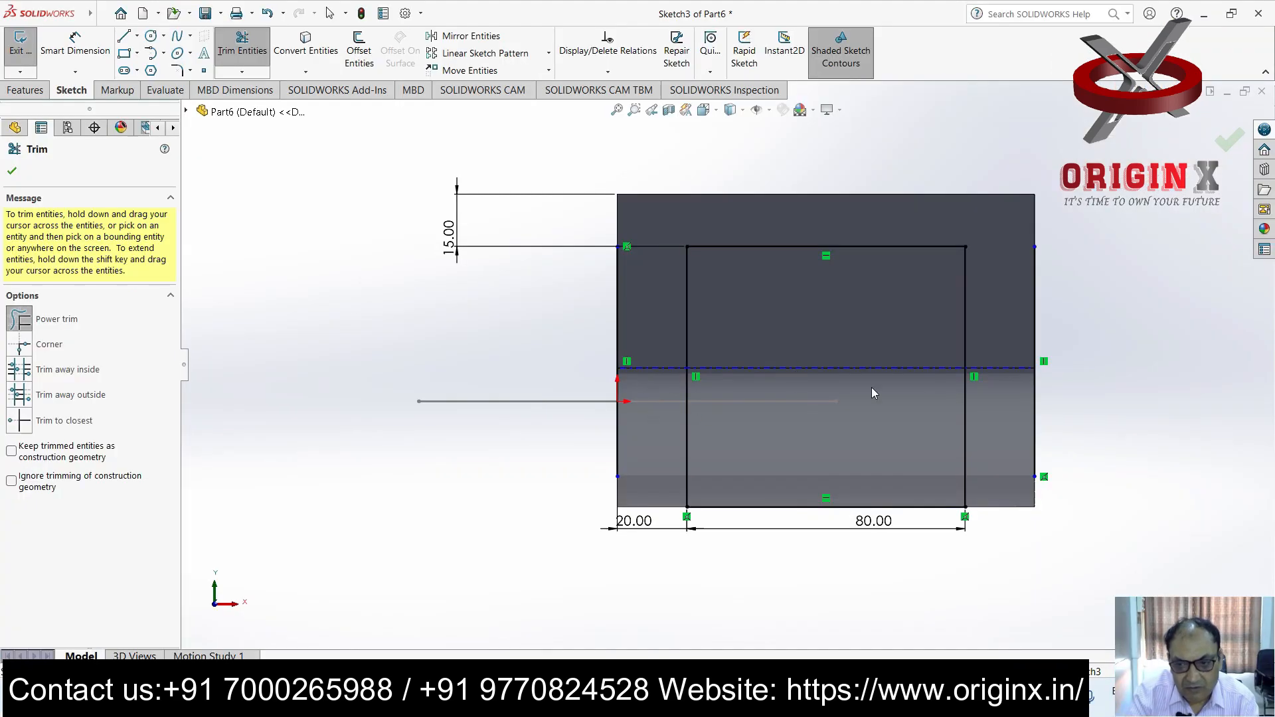
{"action": "key", "text": "Escape"}
{"action": "left_click", "coordinate": [1002, 368]}
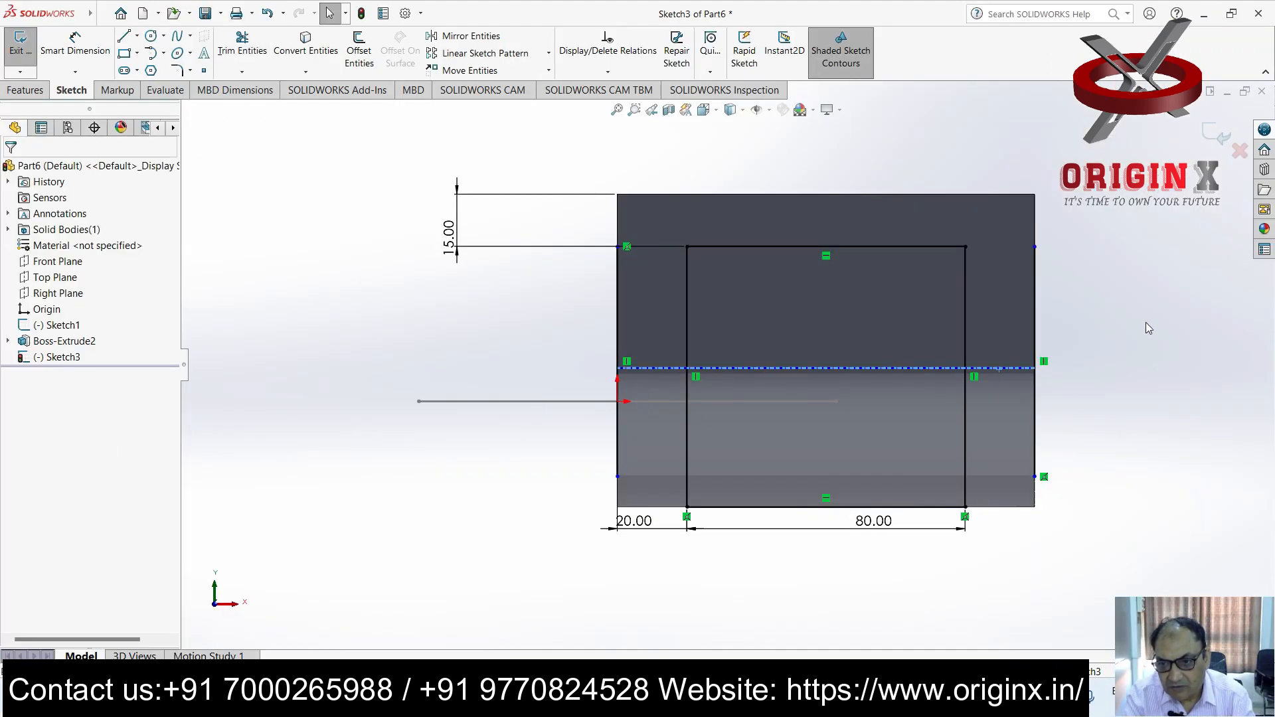
{"action": "key", "text": "ctrl+7"}
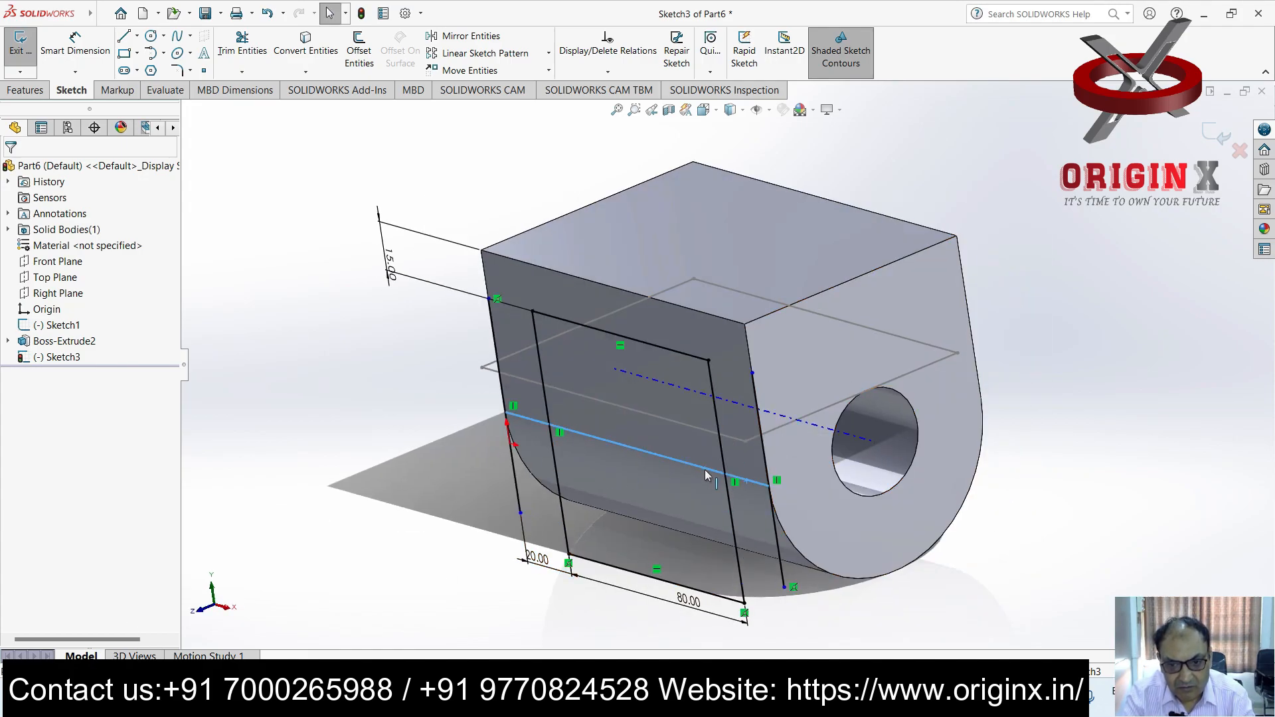
{"action": "key", "text": "Delete"}
Delete the inner rectangle and its dimensions from the side-face sketch, and try to delete the remaining horizontal line across the face
{"action": "left_click", "coordinate": [620, 345]}
{"action": "left_click_drag", "start_coordinate": [739, 248], "coordinate": [440, 566]}
{"action": "key", "text": "Delete"}
{"action": "middle_click_drag", "start_coordinate": [976, 477], "coordinate": [1069, 444]}
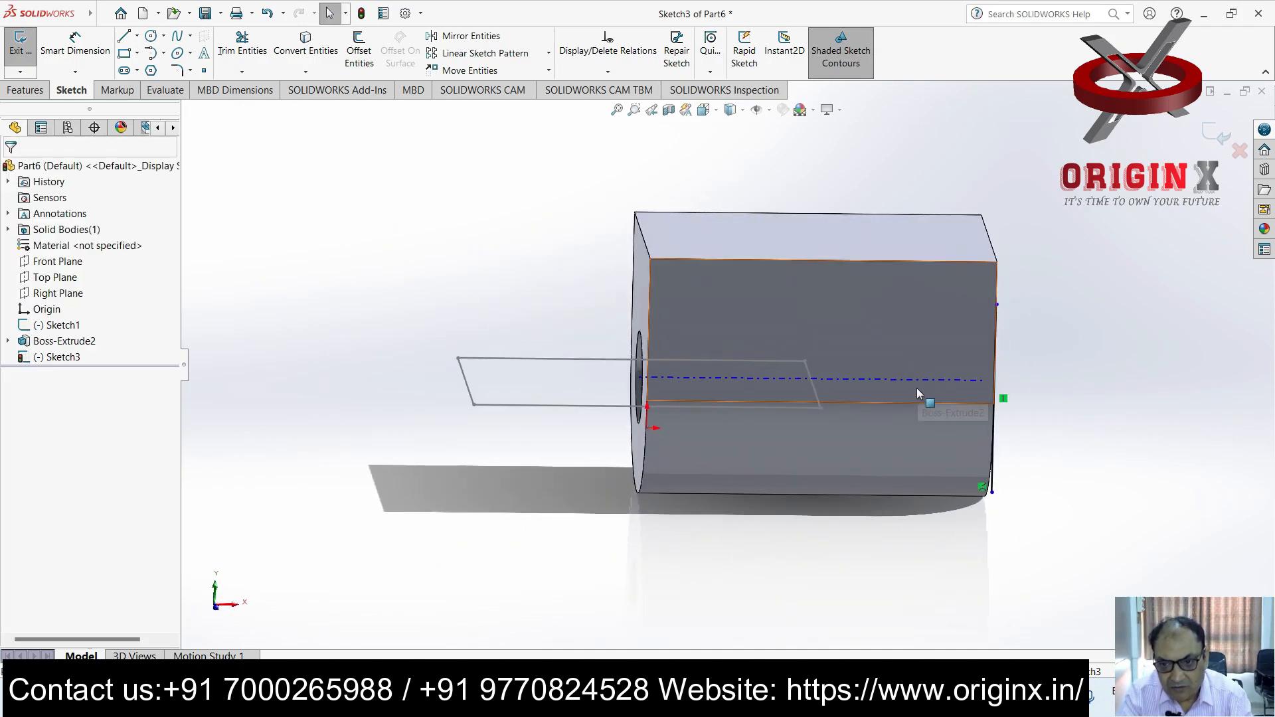
{"action": "left_click", "coordinate": [911, 404]}
{"action": "key", "text": "Delete"}
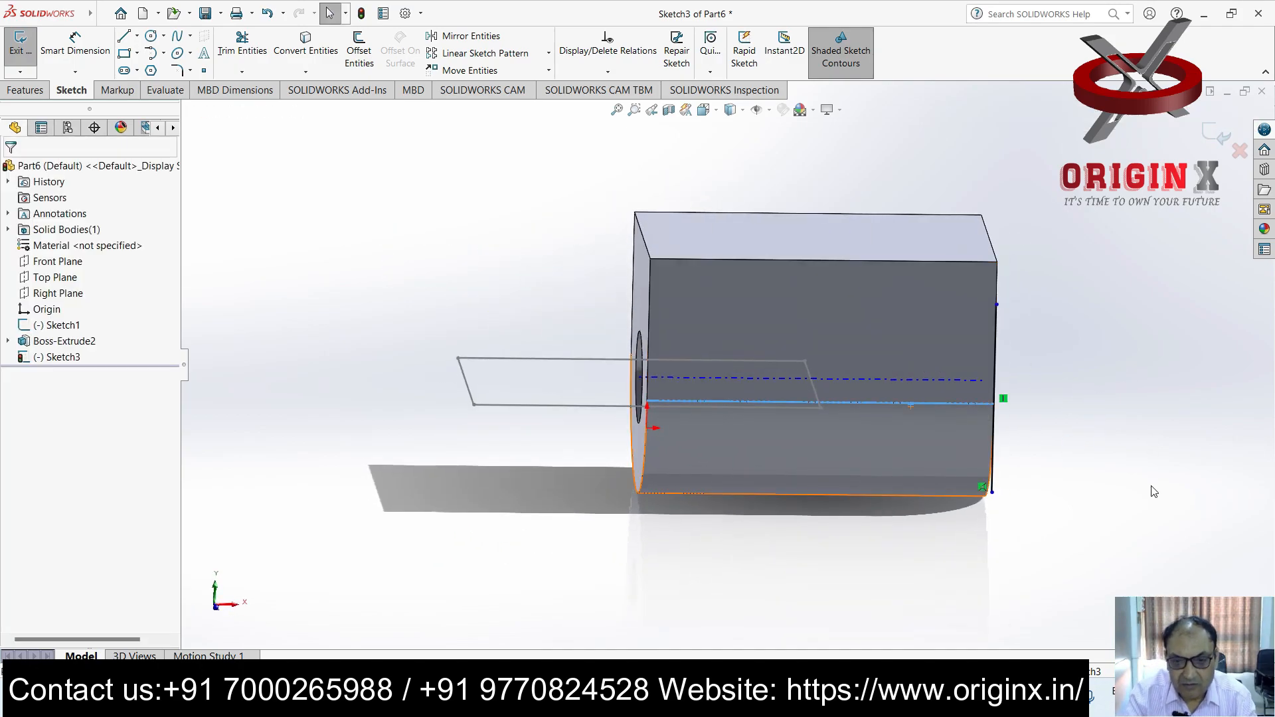
Undo the recent edits back to the outer rectangle on the side face, and delete its upper line with the attached 15 mm dimension
{"action": "key", "text": "ctrl+z"}
{"action": "key", "text": "ctrl+z"}
{"action": "key", "text": "ctrl+z"}
{"action": "key", "text": "ctrl+z"}
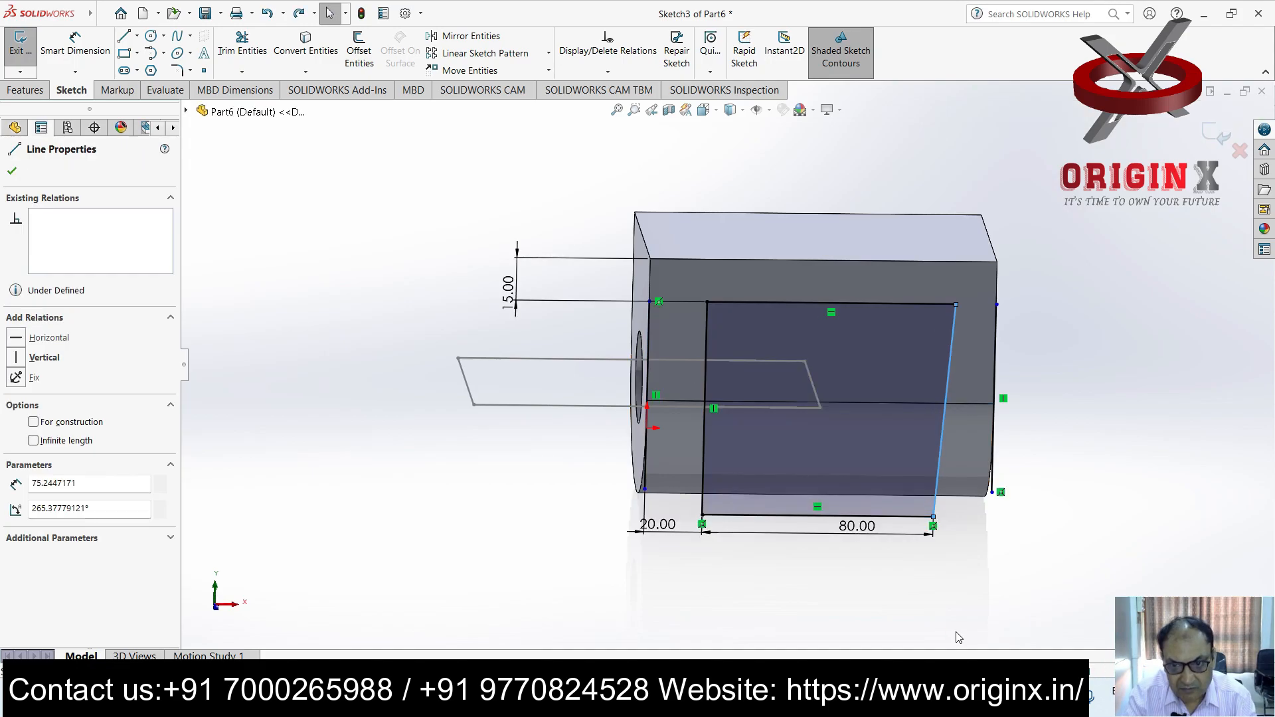
{"action": "key", "text": "ctrl+z"}
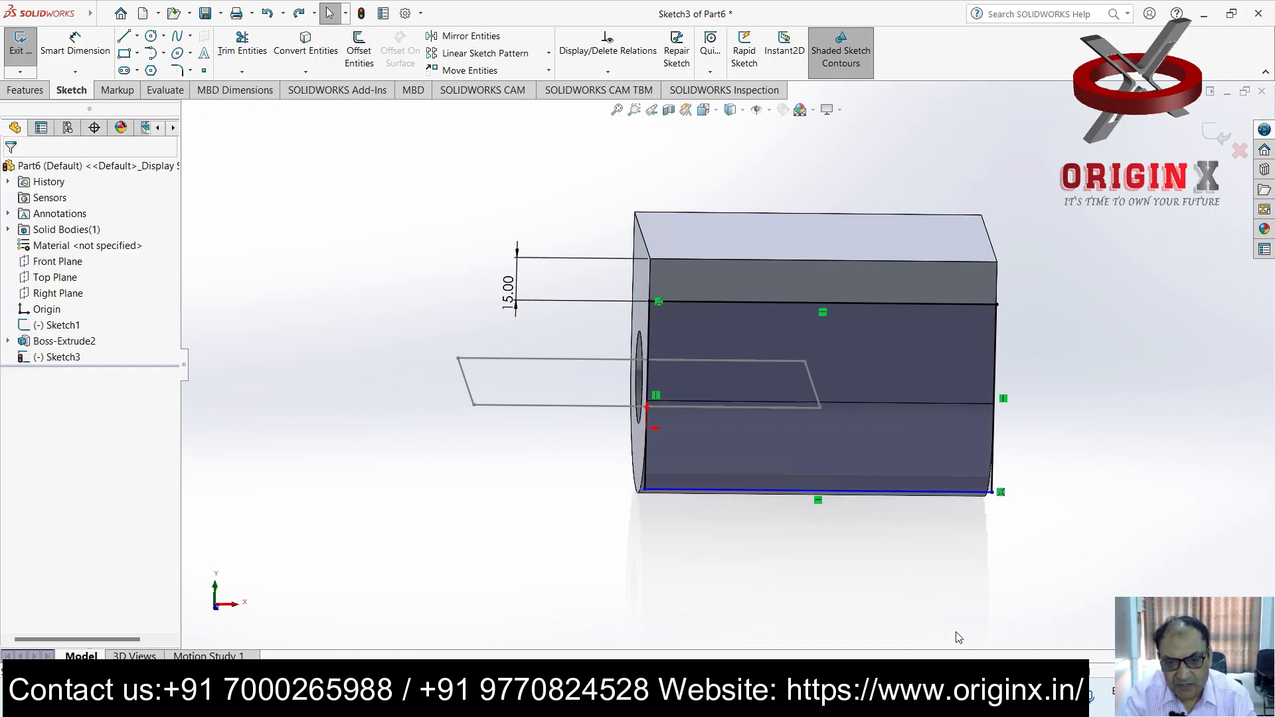
{"action": "key", "text": "Delete"}
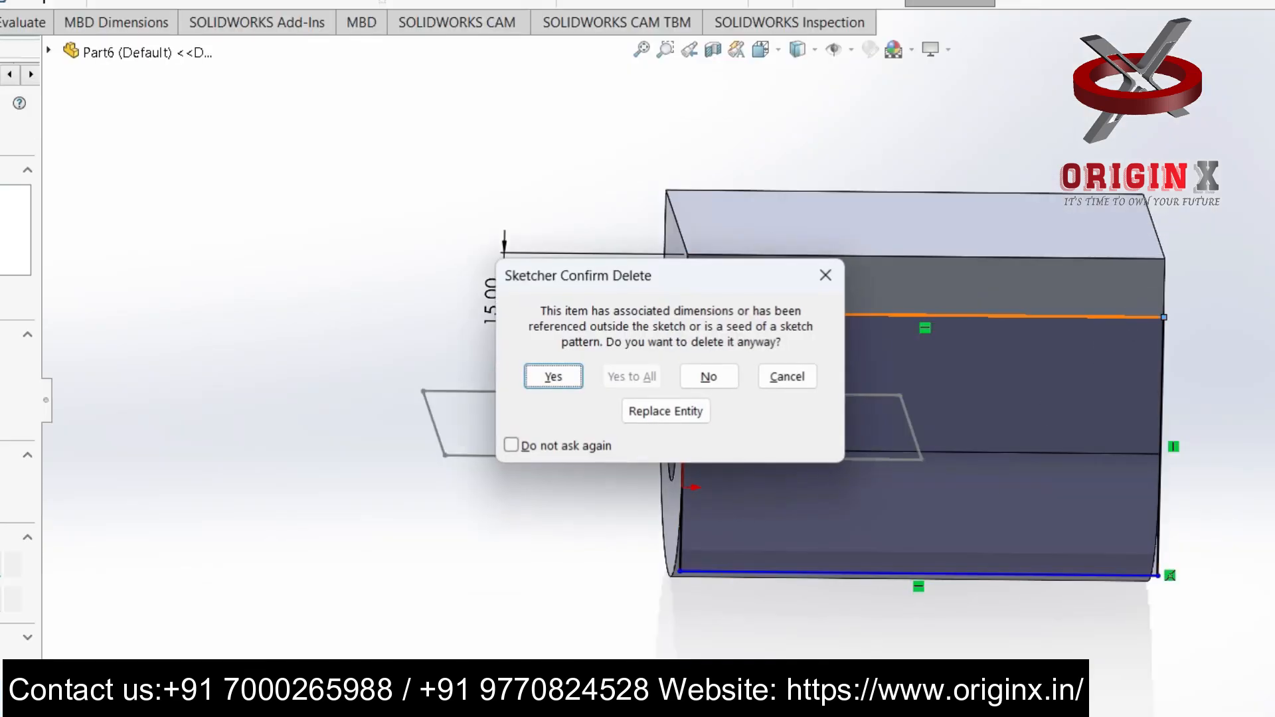
{"action": "left_click", "coordinate": [554, 377]}
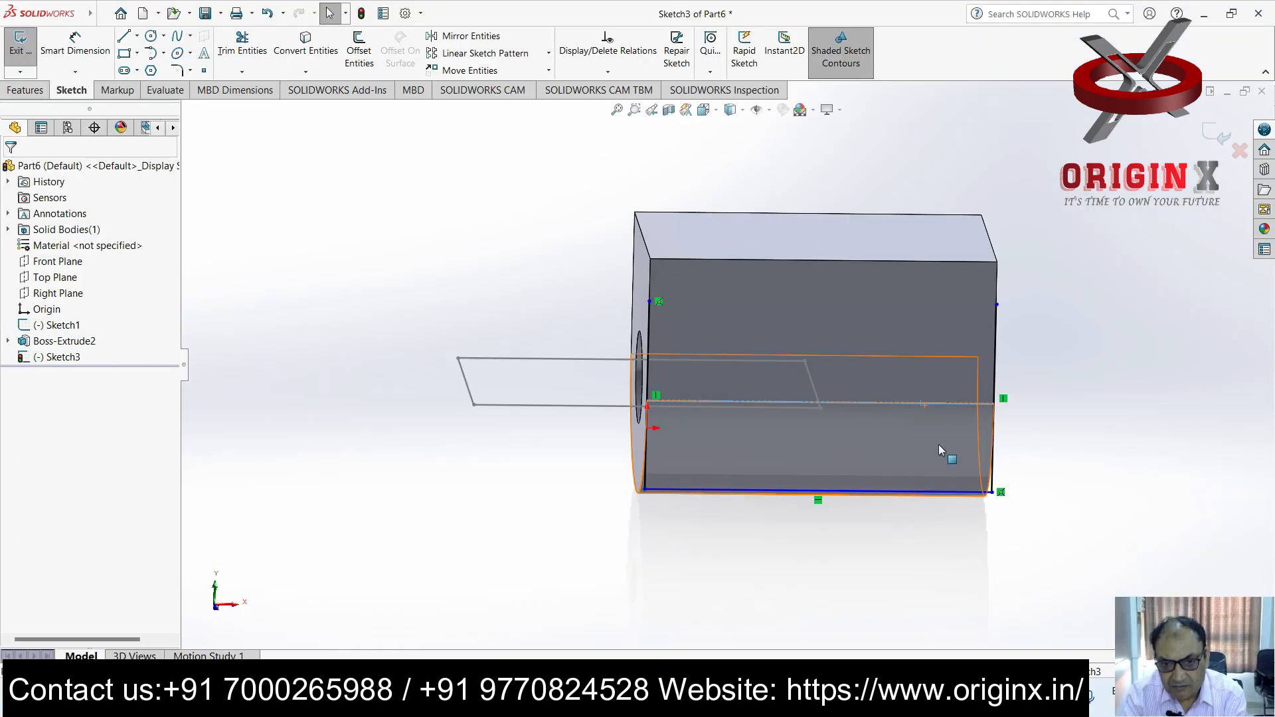
Try to delete the horizontal edge between the flat side face and the curved lower face
{"action": "middle_click_drag", "start_coordinate": [783, 557], "coordinate": [1080, 500]}
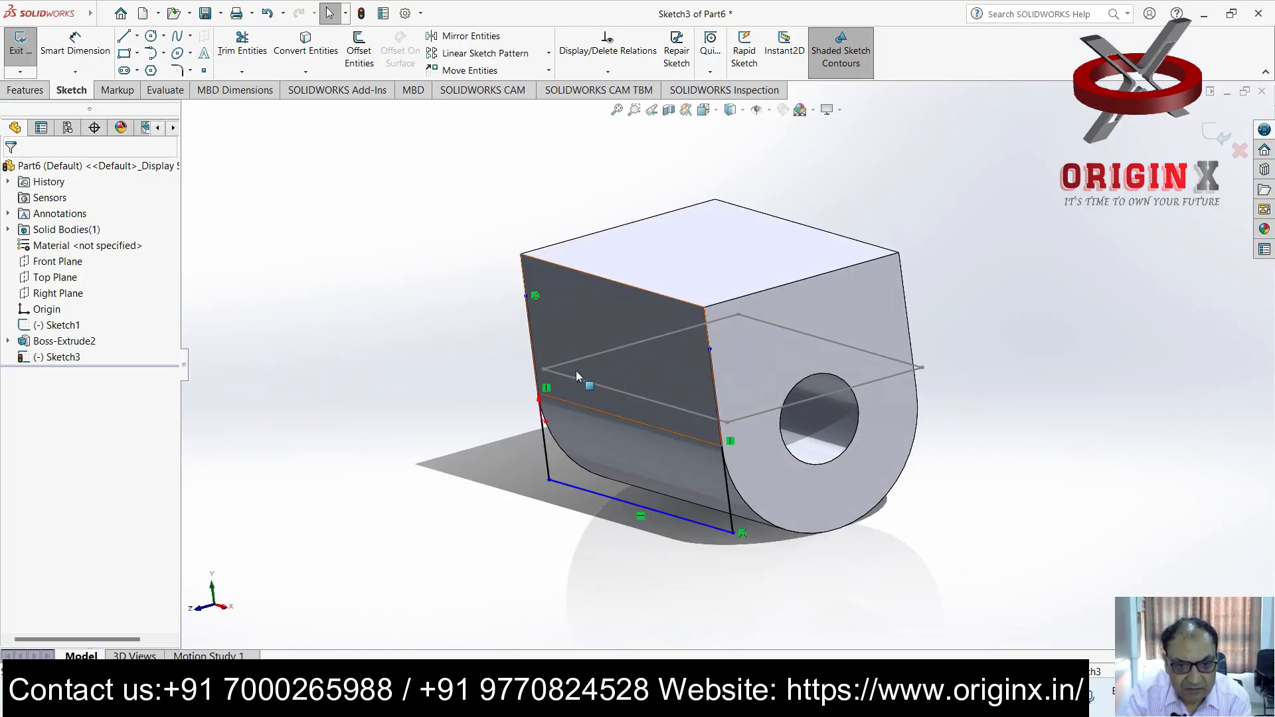
{"action": "scroll", "coordinate": [555, 392], "scroll_direction": "down", "scroll_amount": 4}
{"action": "key", "text": "Delete"}
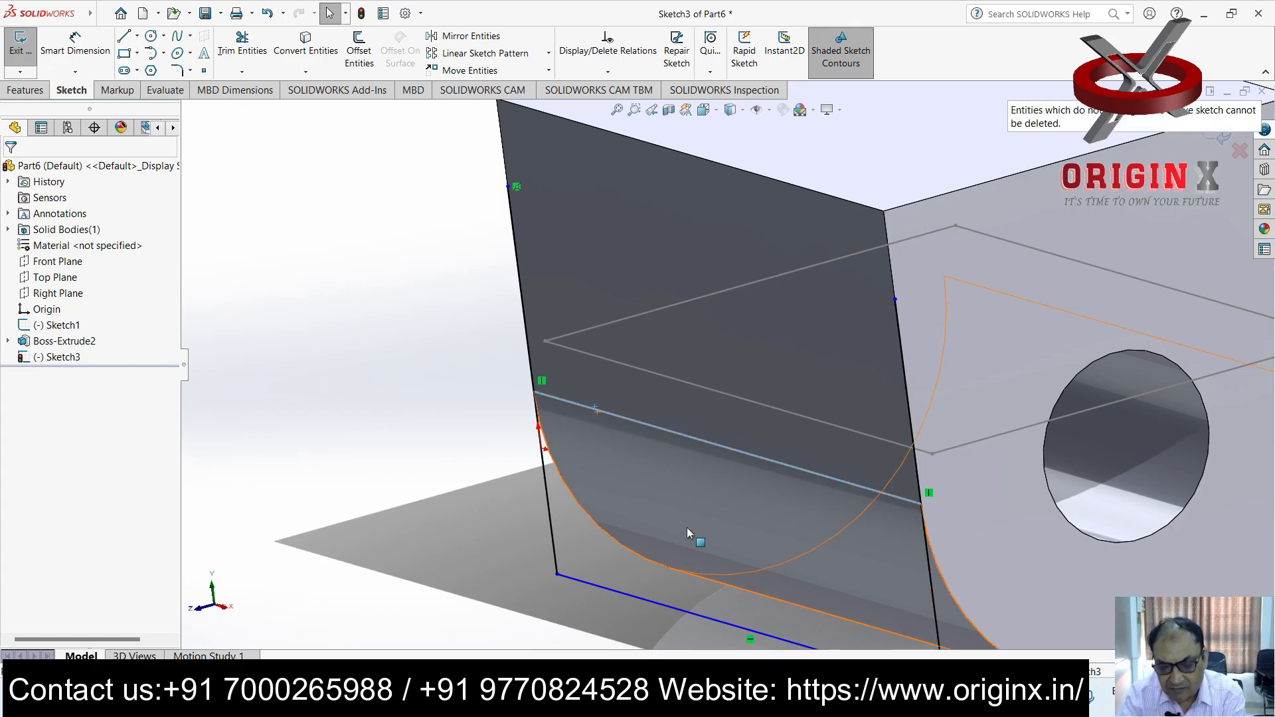
{"action": "scroll", "coordinate": [689, 560], "scroll_direction": "up", "scroll_amount": 5}
{"action": "mouse_move", "coordinate": [914, 425]}
{"action": "middle_mouse_down"}
{"action": "mouse_move", "coordinate": [993, 410]}
{"action": "mouse_move", "coordinate": [959, 412]}
{"action": "mouse_move", "coordinate": [981, 411]}
{"action": "middle_mouse_up"}
{"action": "key", "text": "Escape"}
{"action": "left_click", "coordinate": [876, 409]}
{"action": "key", "text": "Delete"}
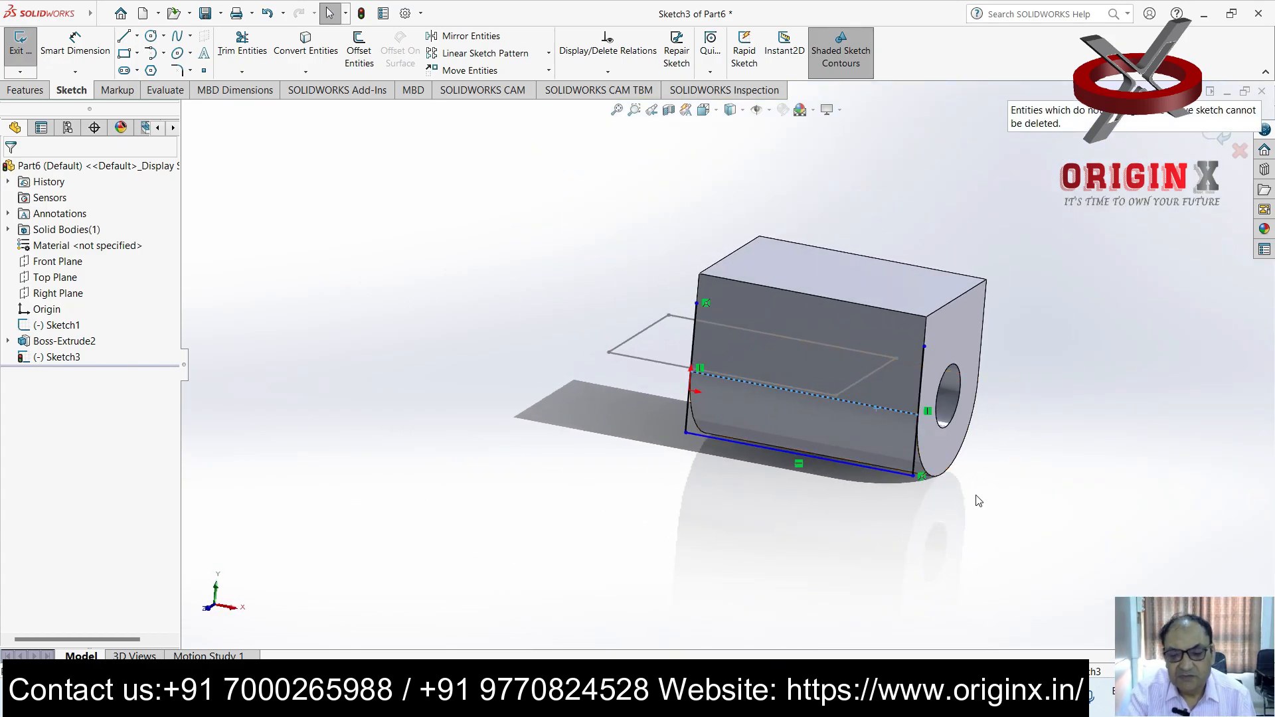
Exit the side-face sketch and delete the leftover horizontal rectangle sketch (Sketch1) that passes through the body
{"action": "left_click", "coordinate": [797, 321]}
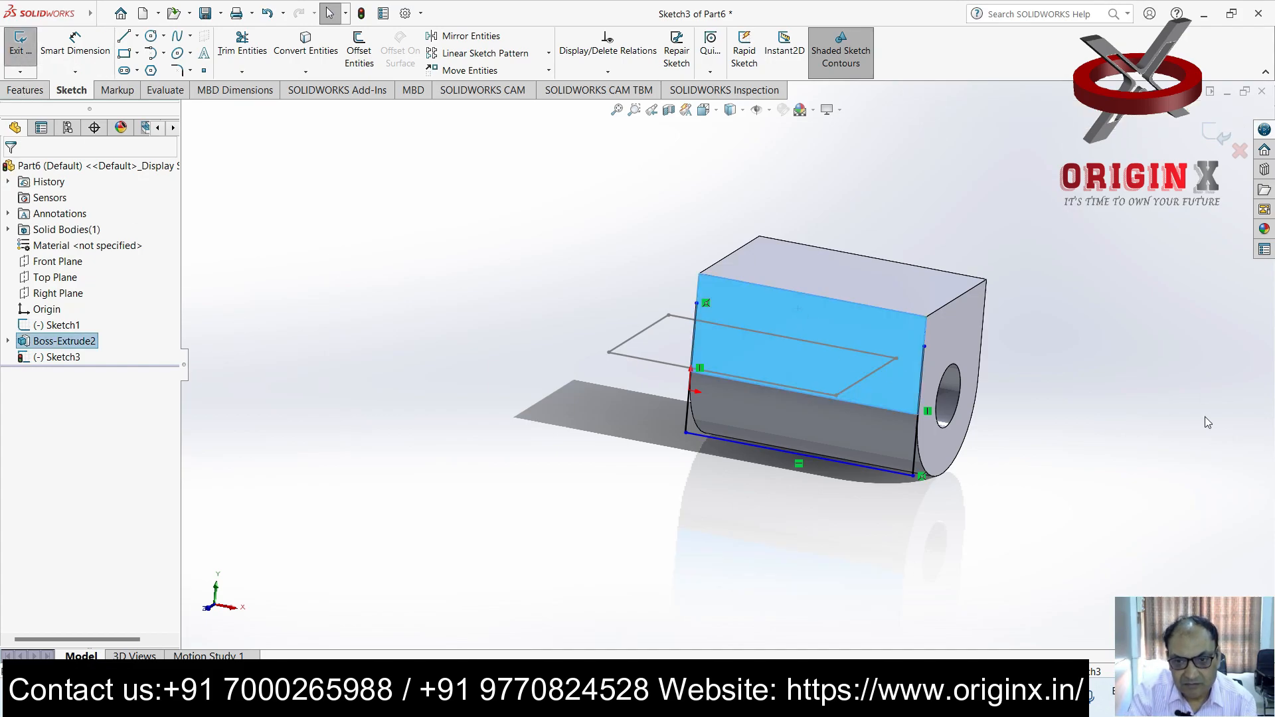
{"action": "left_click", "coordinate": [782, 404]}
{"action": "key", "text": "Delete"}
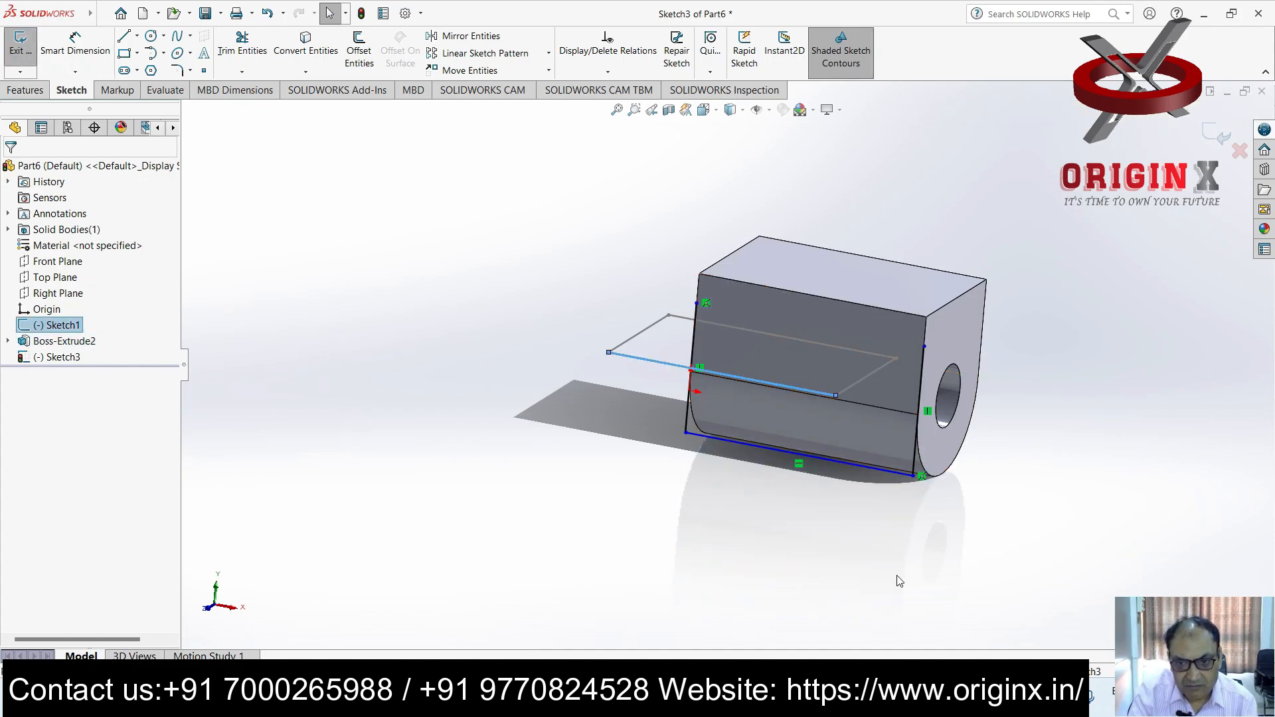
{"action": "double_click", "coordinate": [804, 342]}
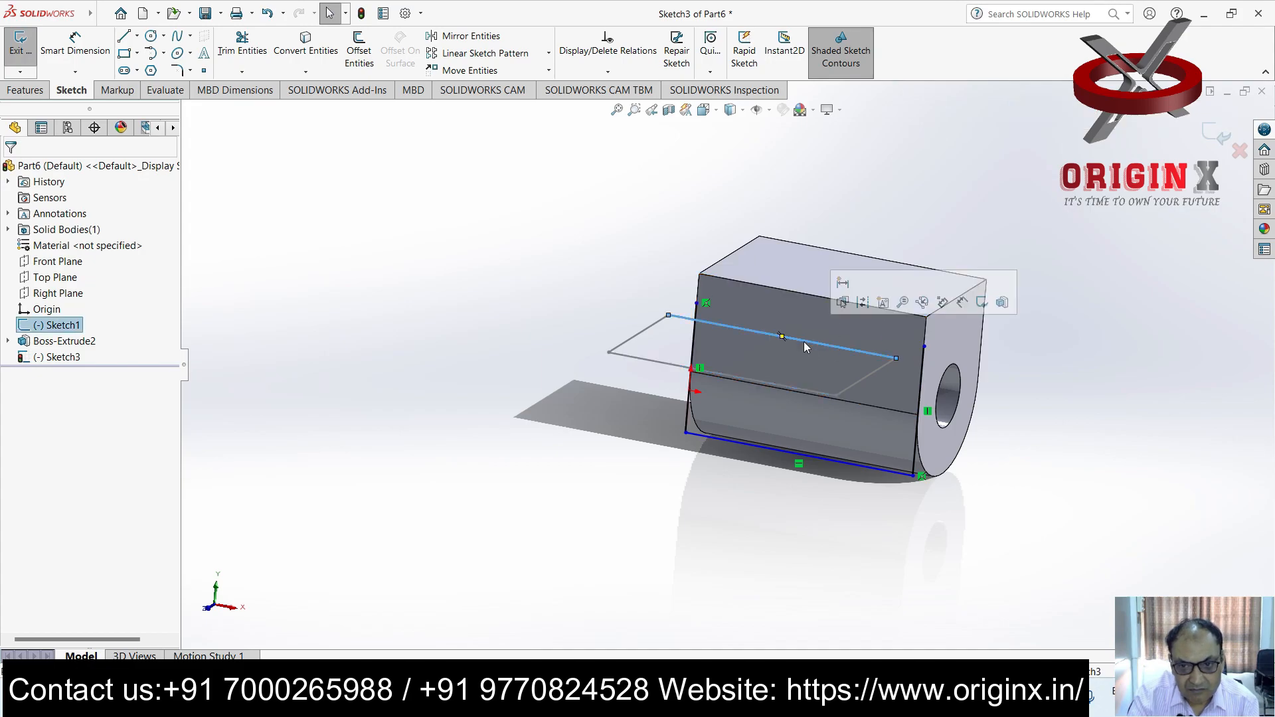
{"action": "left_click", "coordinate": [809, 341]}
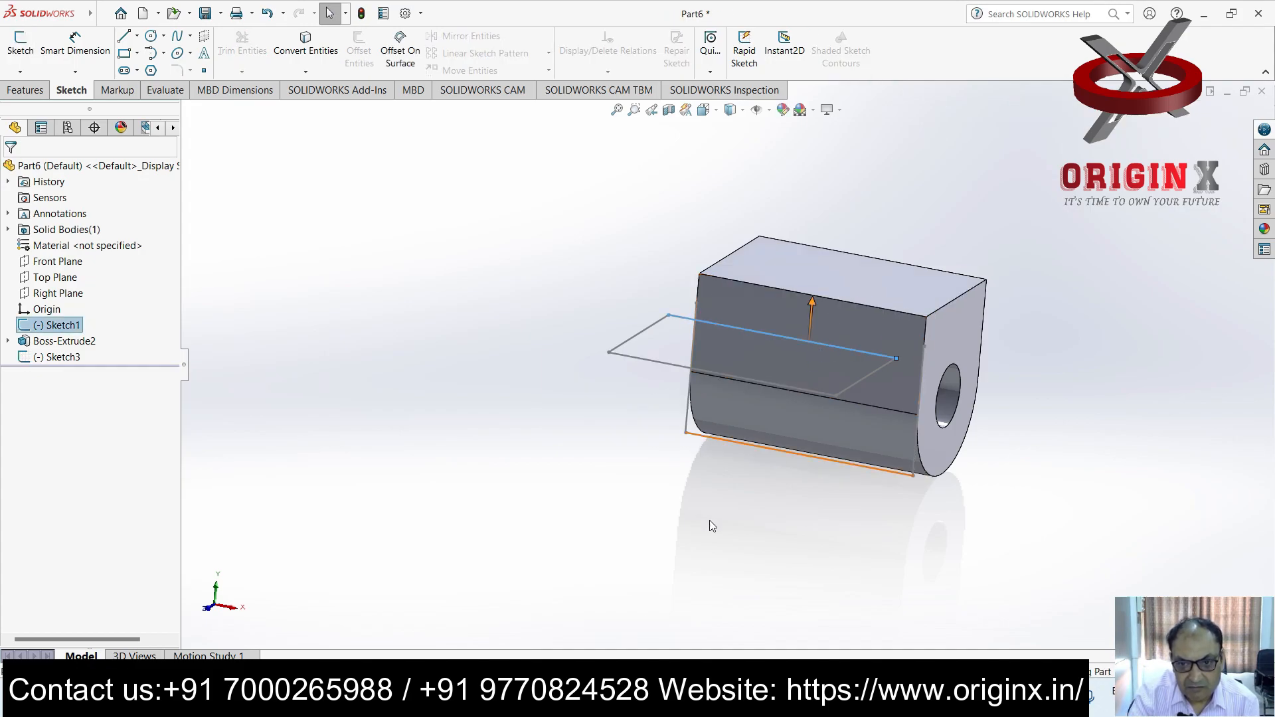
{"action": "key", "text": "Delete"}
{"action": "left_click", "coordinate": [734, 261]}
Delete the side-face sketch (Sketch3) from the part
{"action": "mouse_move", "coordinate": [742, 263]}
{"action": "middle_mouse_down"}
{"action": "mouse_move", "coordinate": [917, 490]}
{"action": "mouse_move", "coordinate": [988, 521]}
{"action": "mouse_move", "coordinate": [859, 346]}
{"action": "middle_mouse_up"}
{"action": "left_click", "coordinate": [802, 459]}
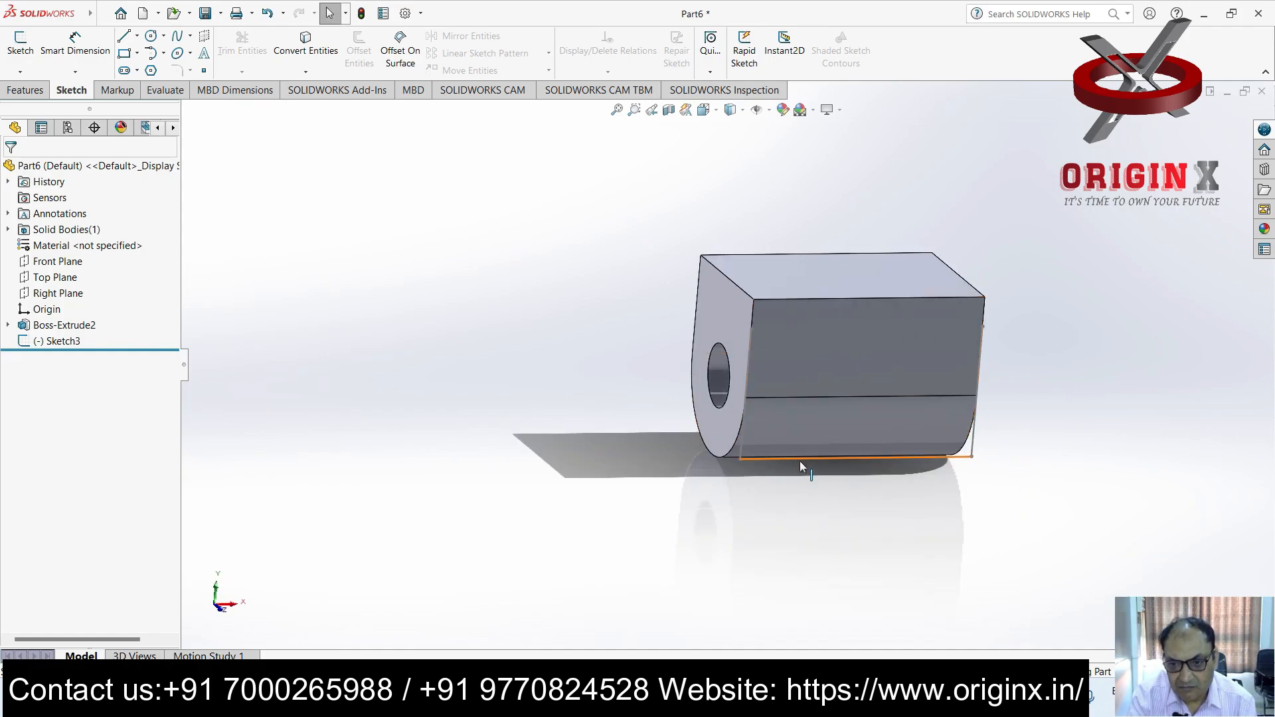
{"action": "key", "text": "Delete"}
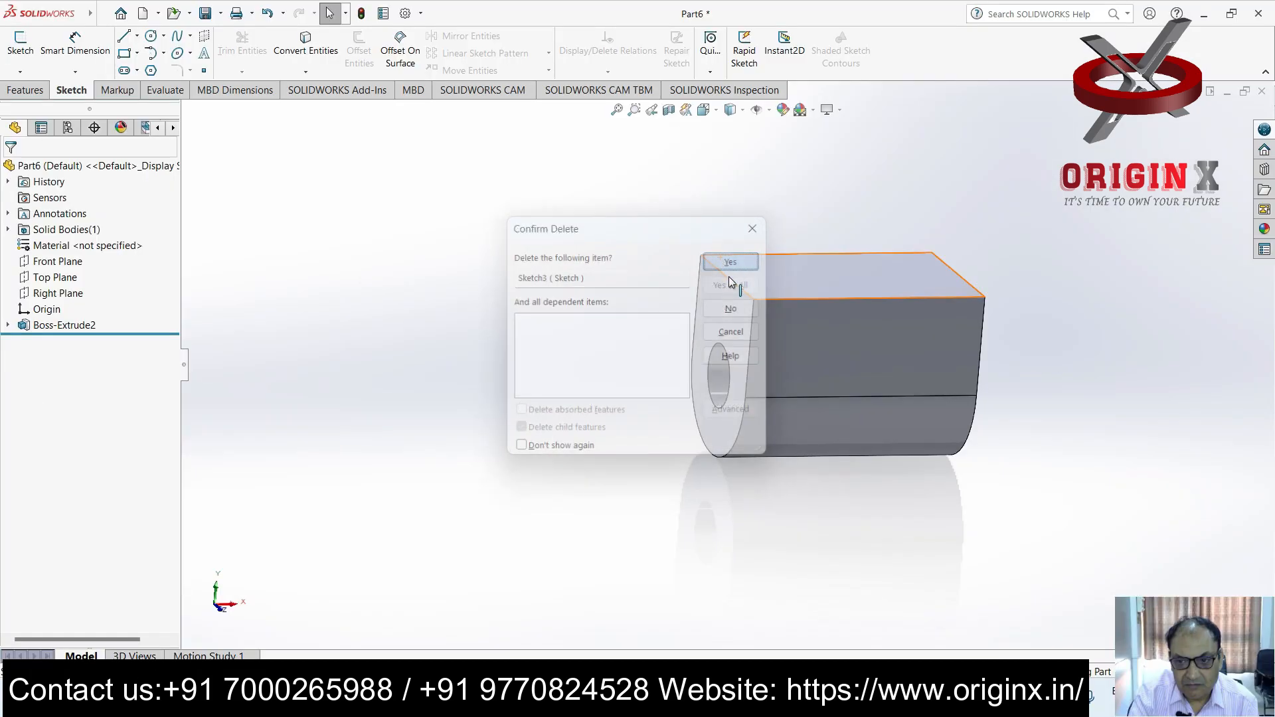
{"action": "left_click", "coordinate": [821, 236]}
{"action": "mouse_move", "coordinate": [822, 236]}
{"action": "middle_mouse_down"}
{"action": "mouse_move", "coordinate": [906, 606]}
{"action": "mouse_move", "coordinate": [1168, 540]}
{"action": "middle_mouse_up"}
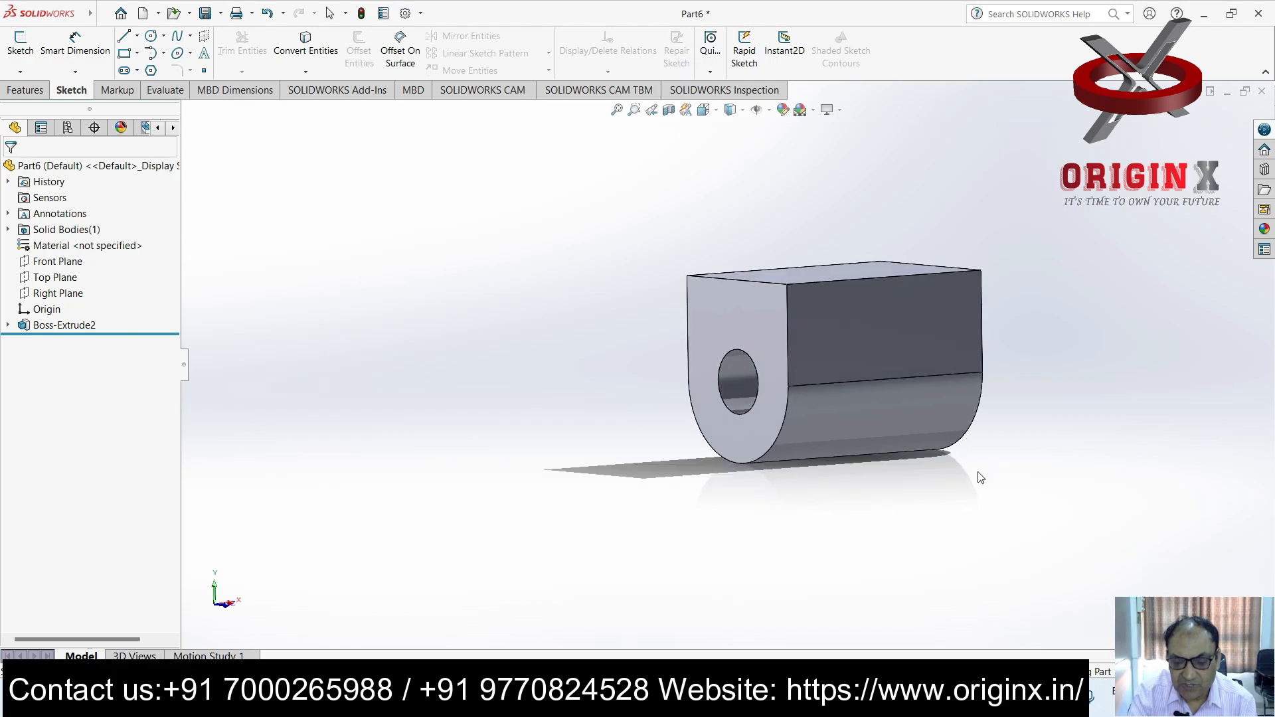
Sketch a corner rectangle on the body's flat side face, starting about 9 mm below the top edge and reaching down to the body's bottom
{"action": "left_click", "coordinate": [892, 382]}
{"action": "left_click", "coordinate": [901, 554]}
{"action": "middle_click_drag", "start_coordinate": [747, 586], "coordinate": [698, 575]}
{"action": "left_click", "coordinate": [887, 330]}
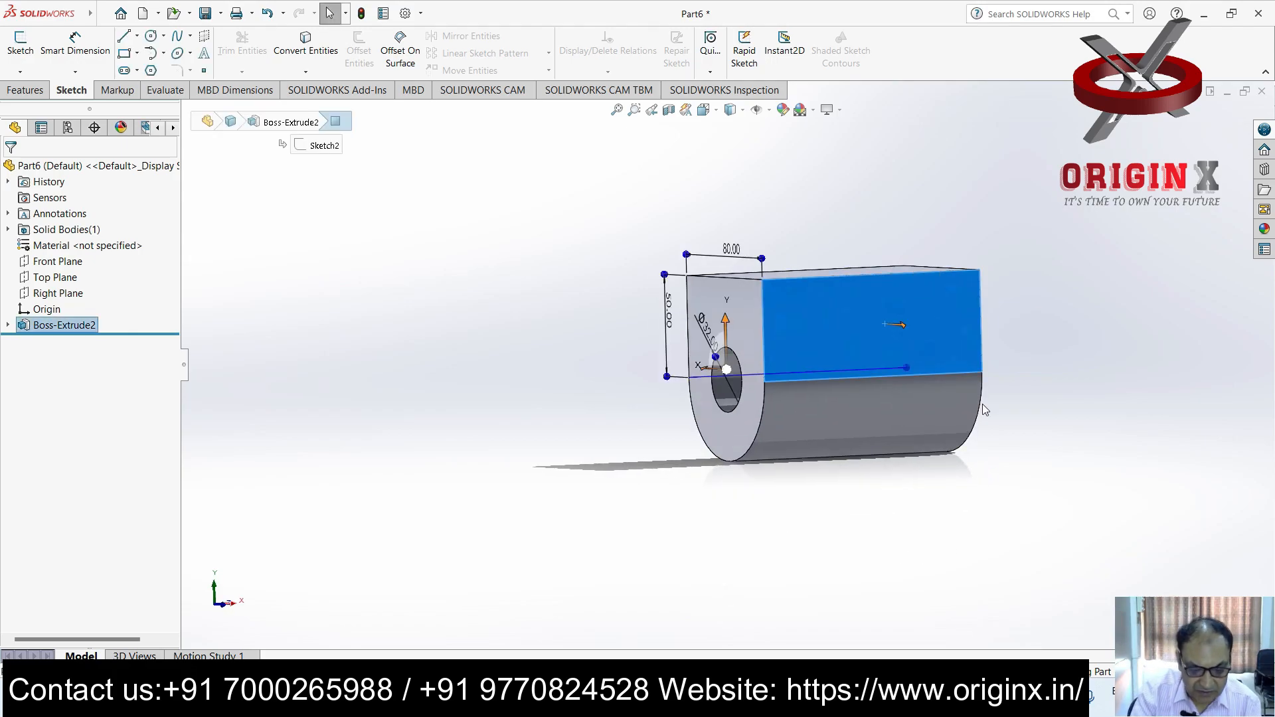
{"action": "key", "text": "ctrl+8"}
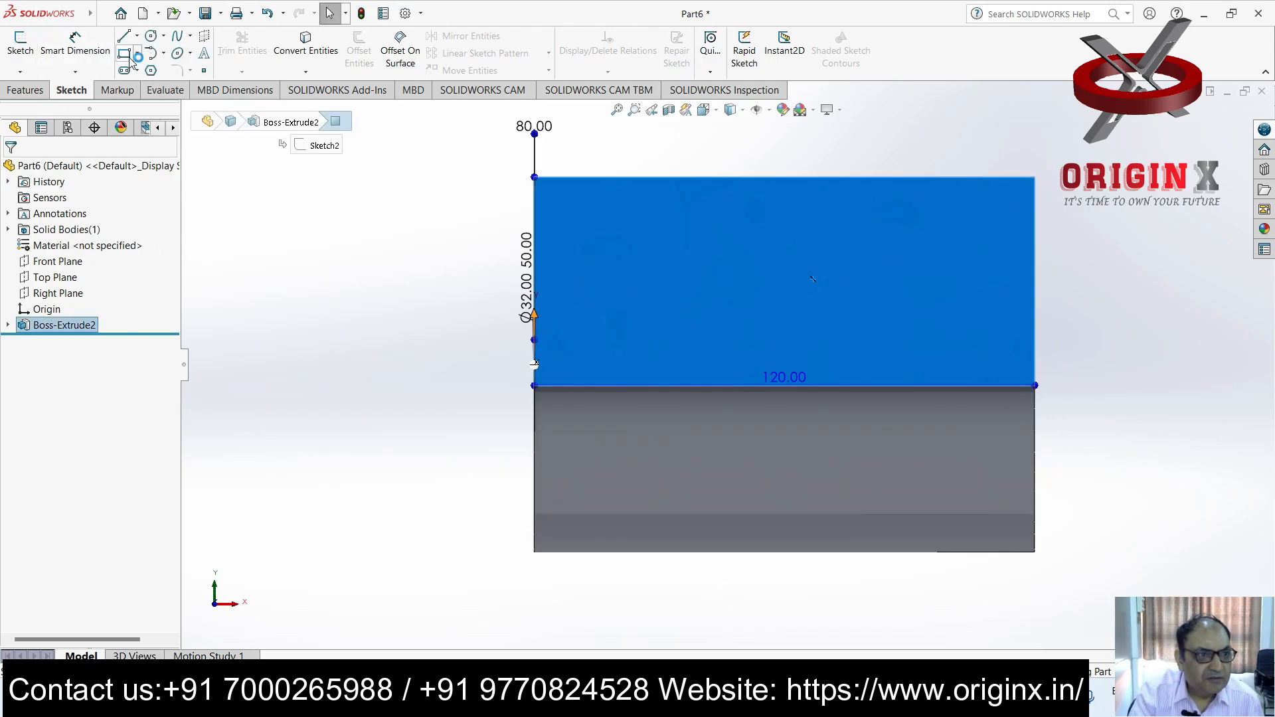
{"action": "left_click", "coordinate": [125, 53]}
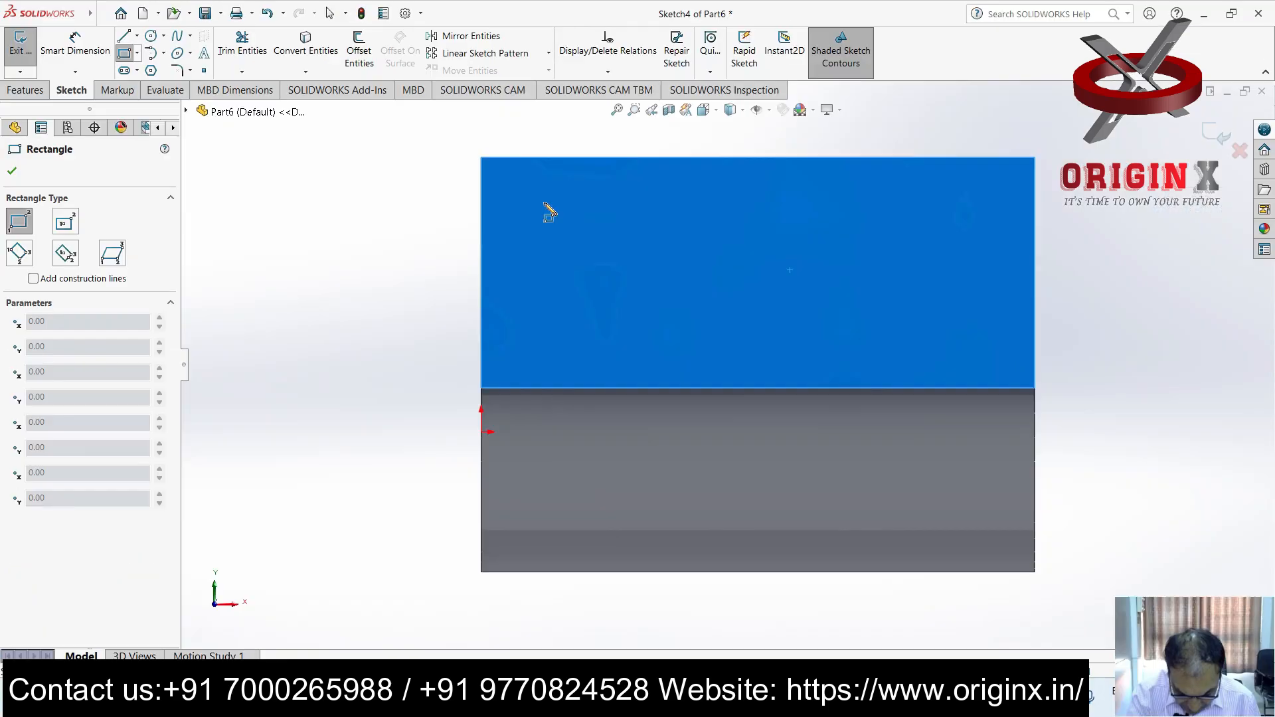
{"action": "left_click", "coordinate": [526, 200]}
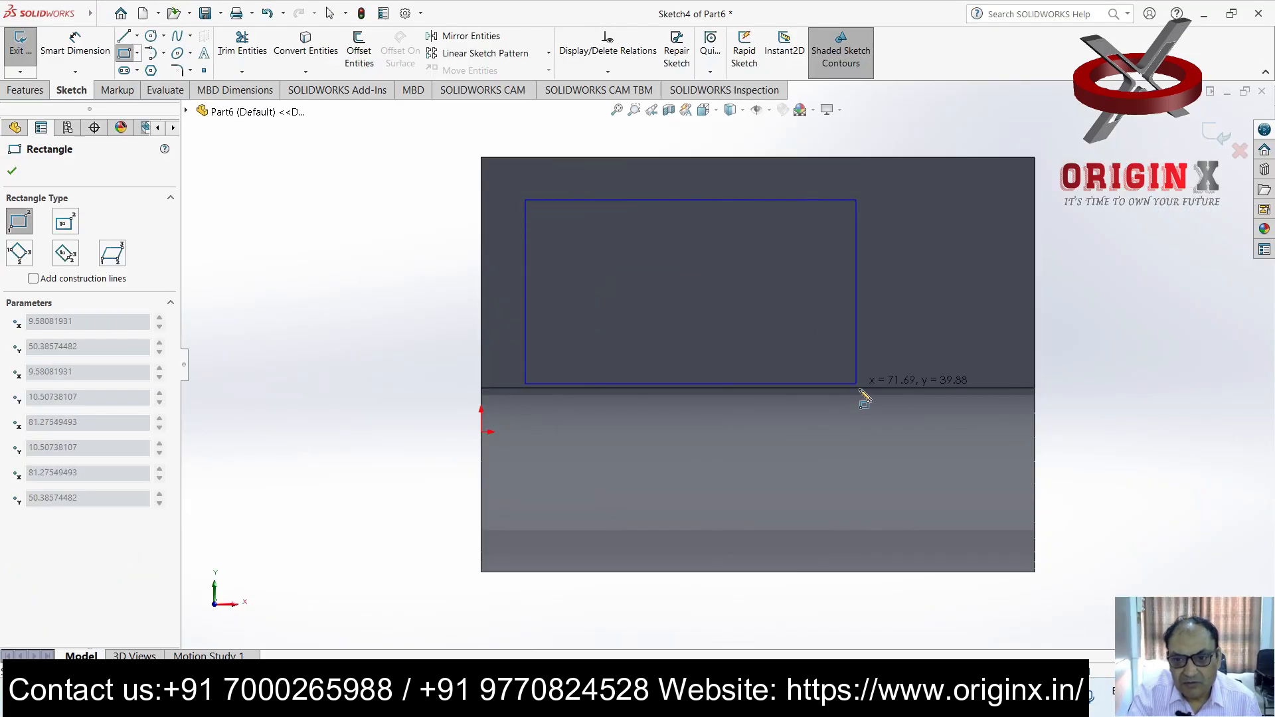
{"action": "left_click", "coordinate": [972, 570]}
{"action": "key", "text": "Escape"}
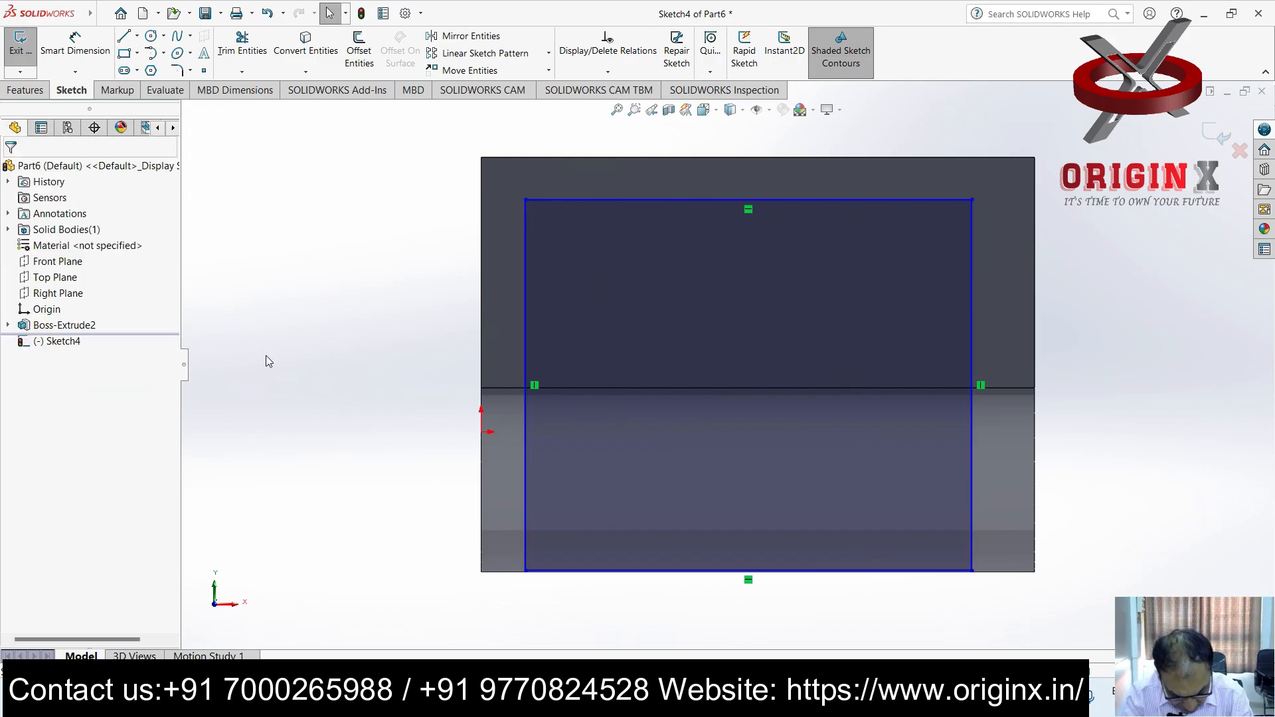
Dimension the rectangle's upper line 15 mm below the body's top edge, and undo that value
{"action": "left_click", "coordinate": [80, 57]}
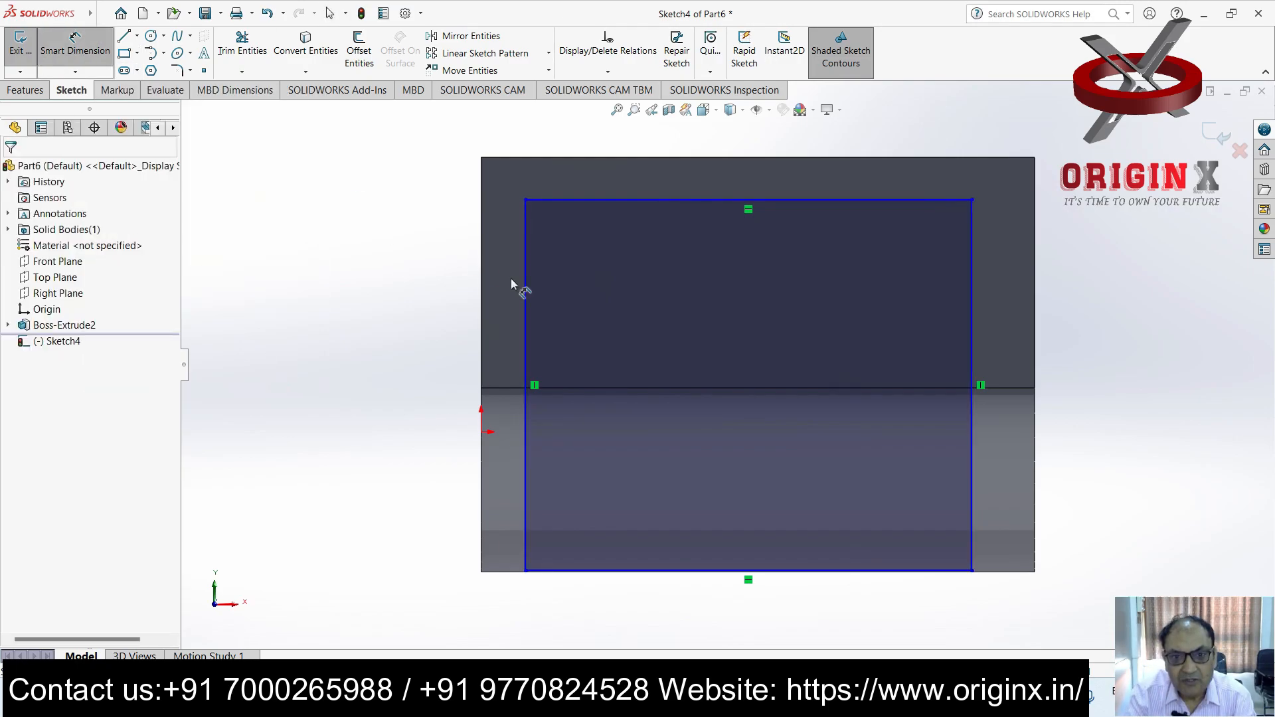
{"action": "left_click", "coordinate": [686, 158]}
{"action": "left_click", "coordinate": [682, 201]}
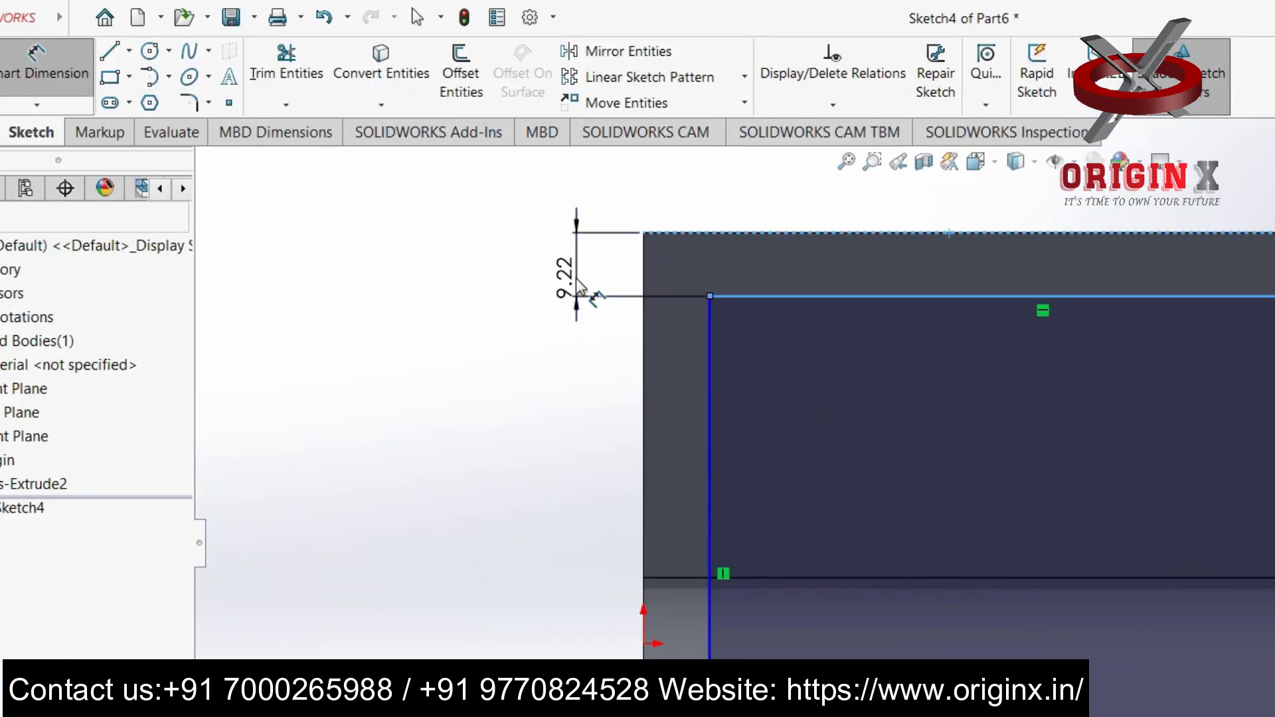
{"action": "left_click", "coordinate": [441, 179]}
{"action": "type", "text": "15"}
{"action": "key", "text": "Return"}
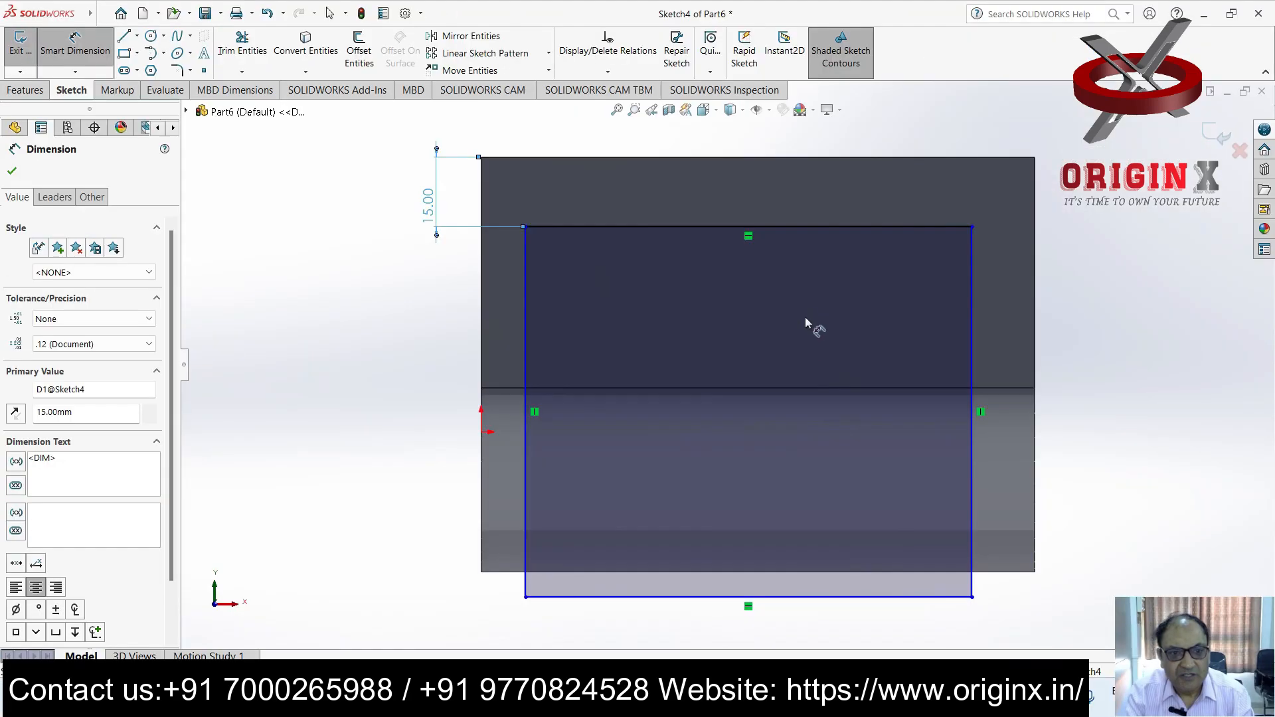
{"action": "key", "text": "ctrl+z"}
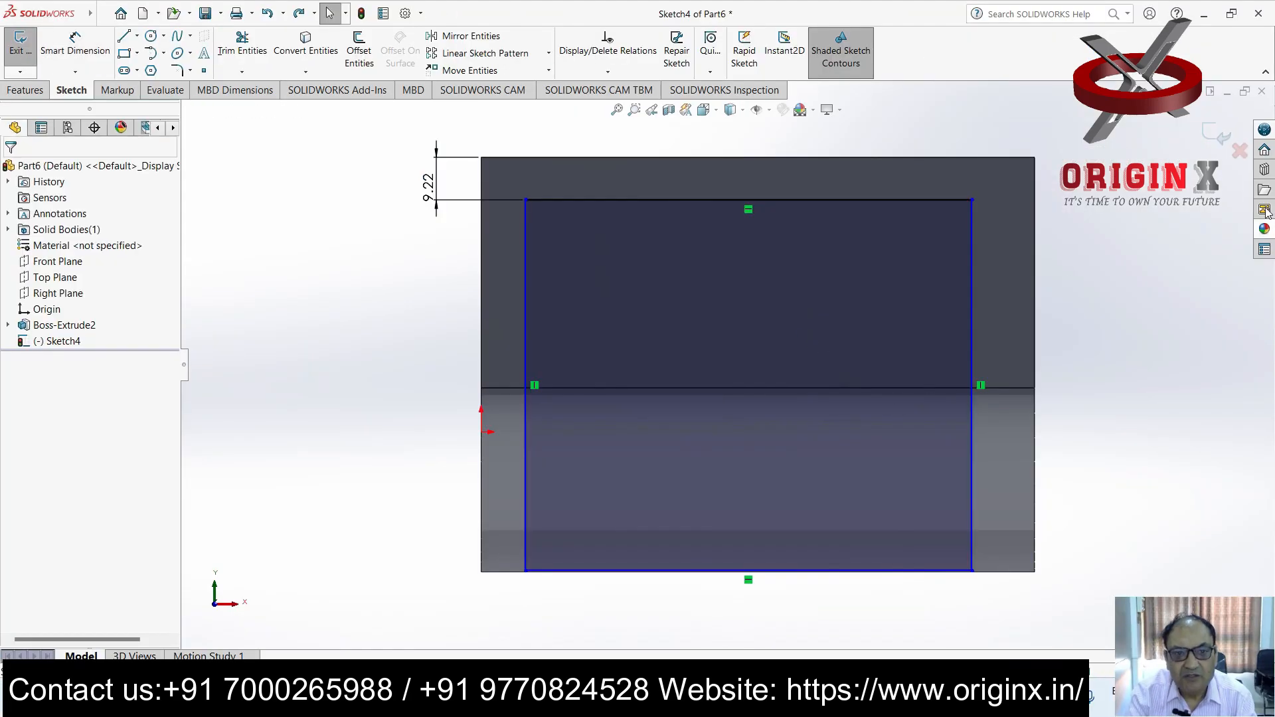
Delete all four lines of the rectangle from the side-face sketch
{"action": "left_click_drag", "start_coordinate": [745, 570], "coordinate": [740, 549]}
{"action": "key", "text": "Delete"}
{"action": "left_click_drag", "start_coordinate": [1011, 212], "coordinate": [781, 414]}
{"action": "key", "text": "Delete"}
{"action": "left_click", "coordinate": [525, 267]}
{"action": "key", "text": "Delete"}
{"action": "middle_click_drag", "start_coordinate": [903, 344], "coordinate": [764, 373]}
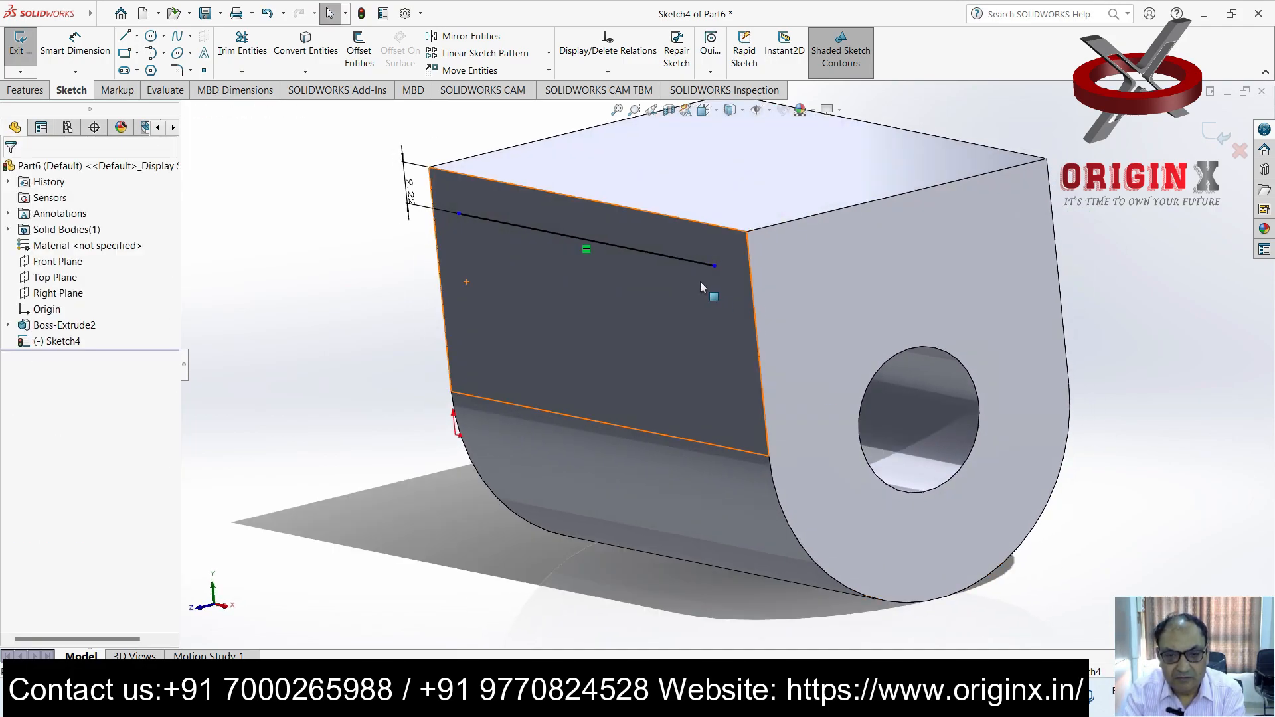
{"action": "left_click", "coordinate": [679, 259]}
{"action": "key", "text": "Delete"}
Try to orient the view normal to the side face and to delete the curved lower face within the sketch
{"action": "left_click", "coordinate": [552, 348]}
{"action": "scroll", "coordinate": [963, 476], "scroll_direction": "up", "scroll_amount": 5}
{"action": "middle_click_drag", "start_coordinate": [963, 476], "coordinate": [1050, 406]}
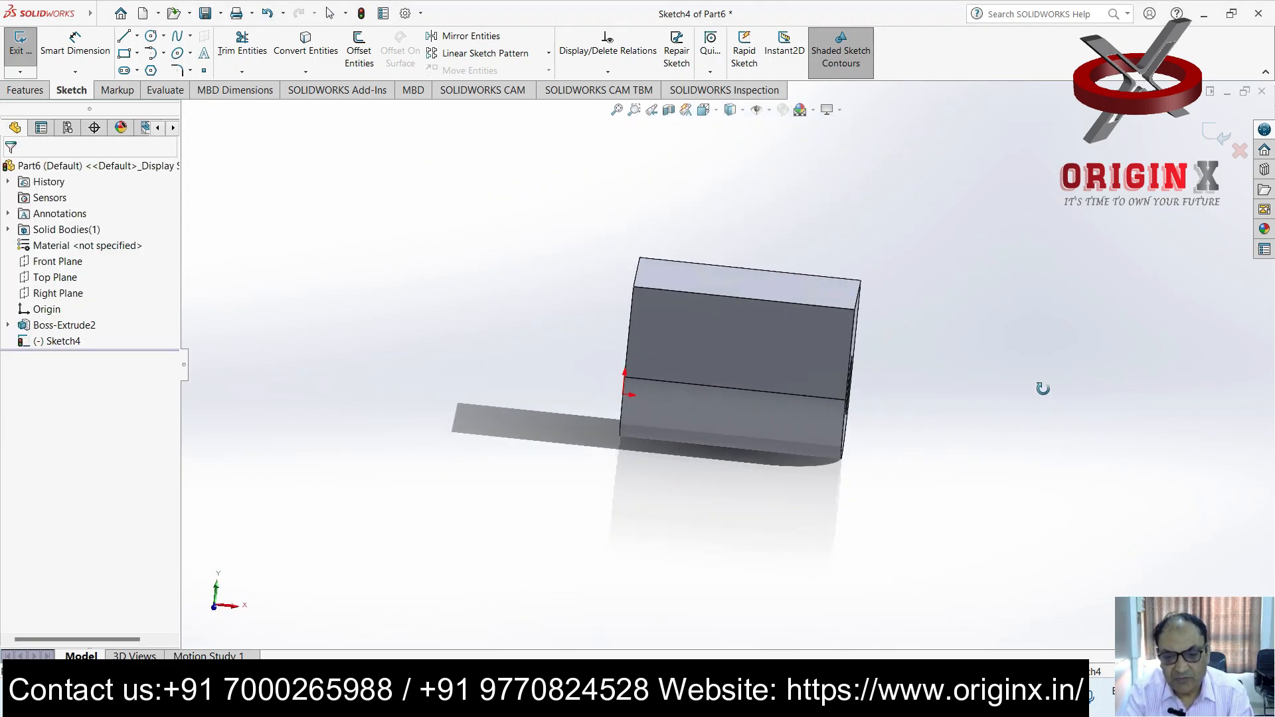
{"action": "left_click", "coordinate": [764, 382]}
{"action": "left_click", "coordinate": [710, 421]}
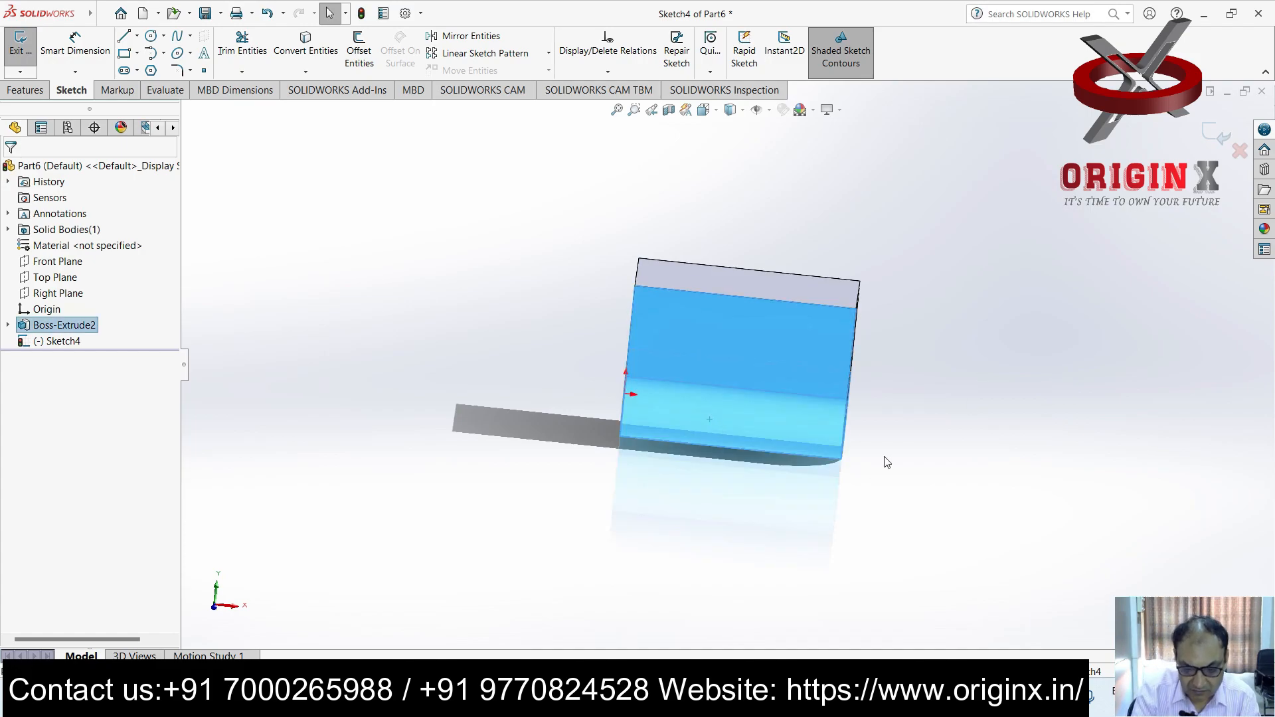
{"action": "key", "text": "ctrl+8"}
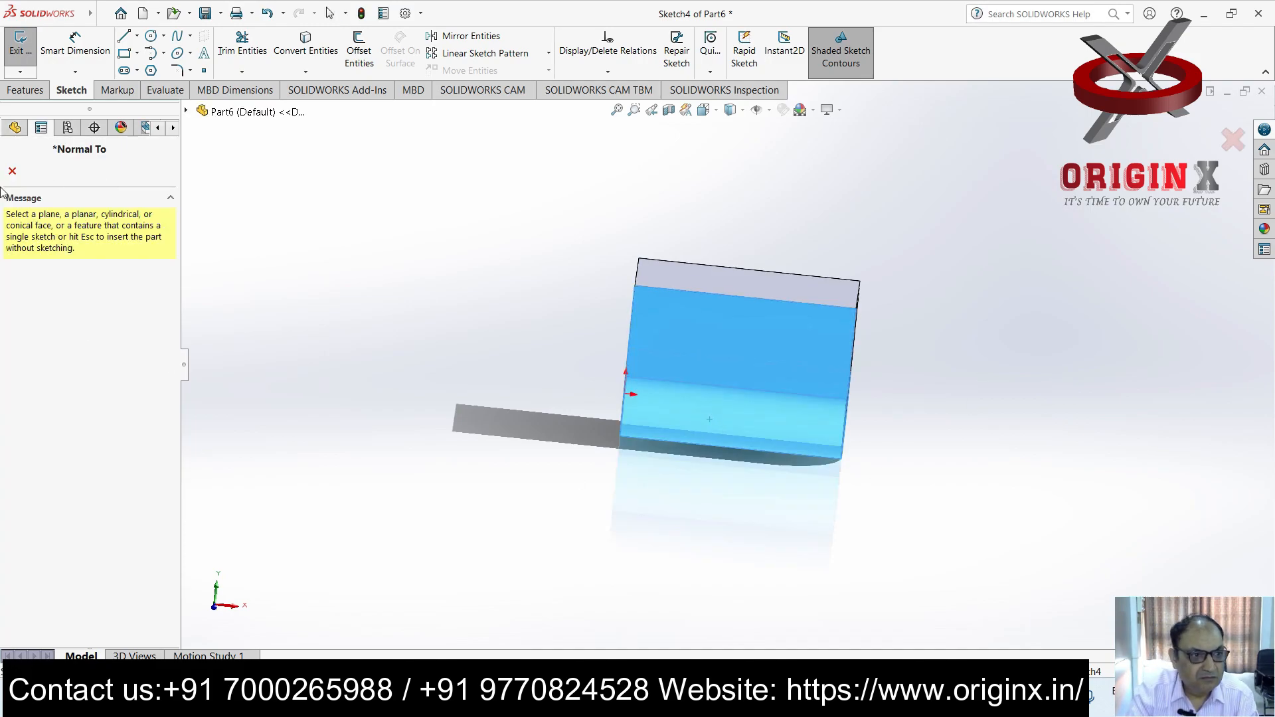
{"action": "key", "text": "Escape"}
{"action": "key", "text": "ctrl+8"}
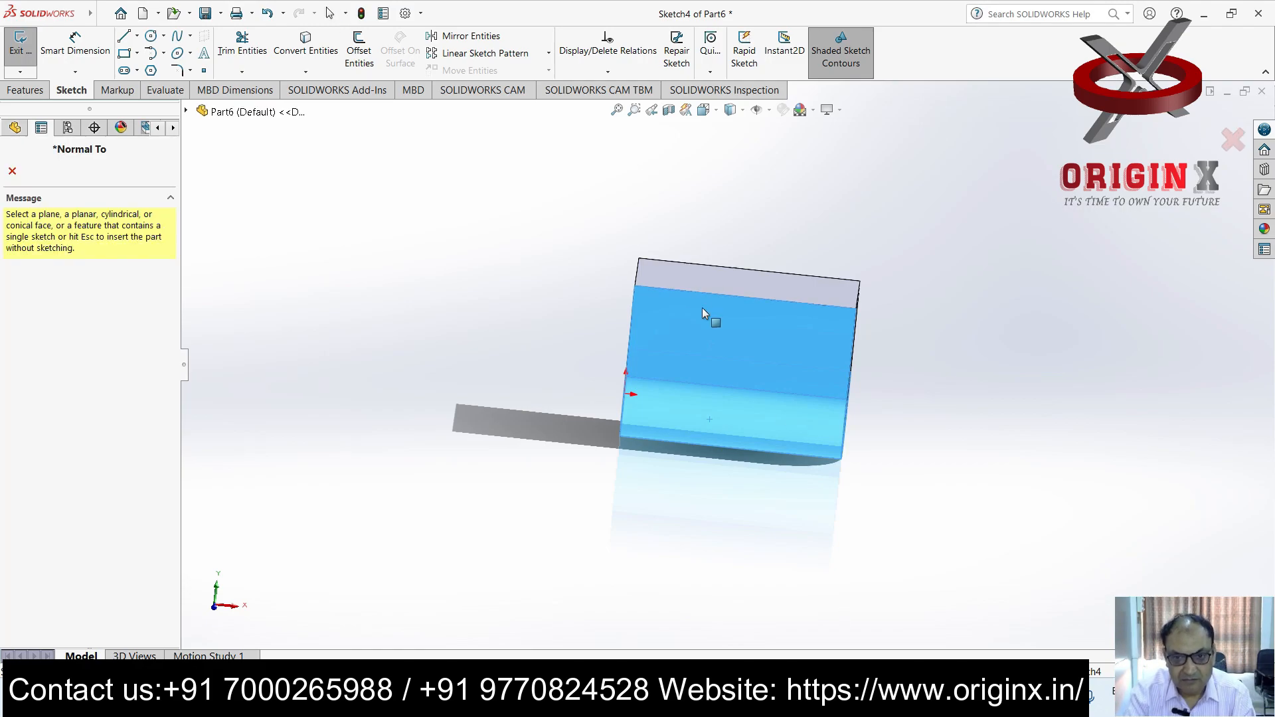
{"action": "key", "text": "Escape"}
{"action": "key", "text": "ctrl+7"}
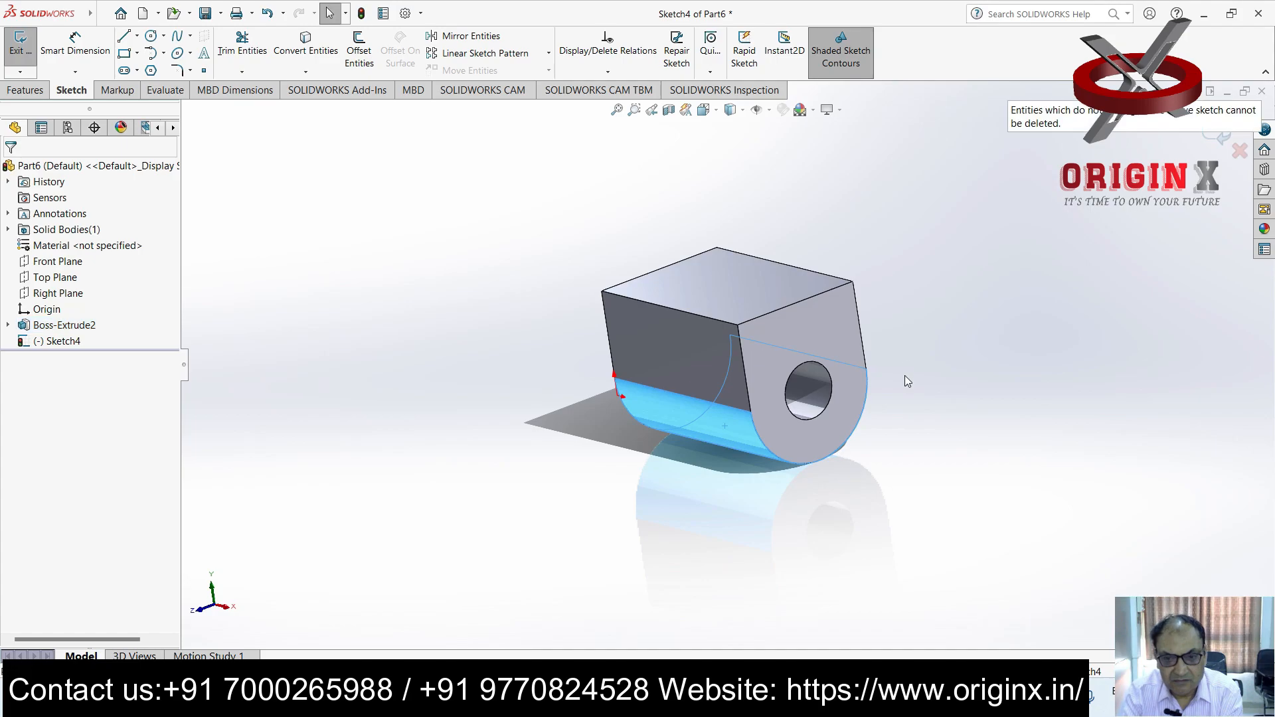
{"action": "left_click_drag", "start_coordinate": [918, 215], "coordinate": [553, 553]}
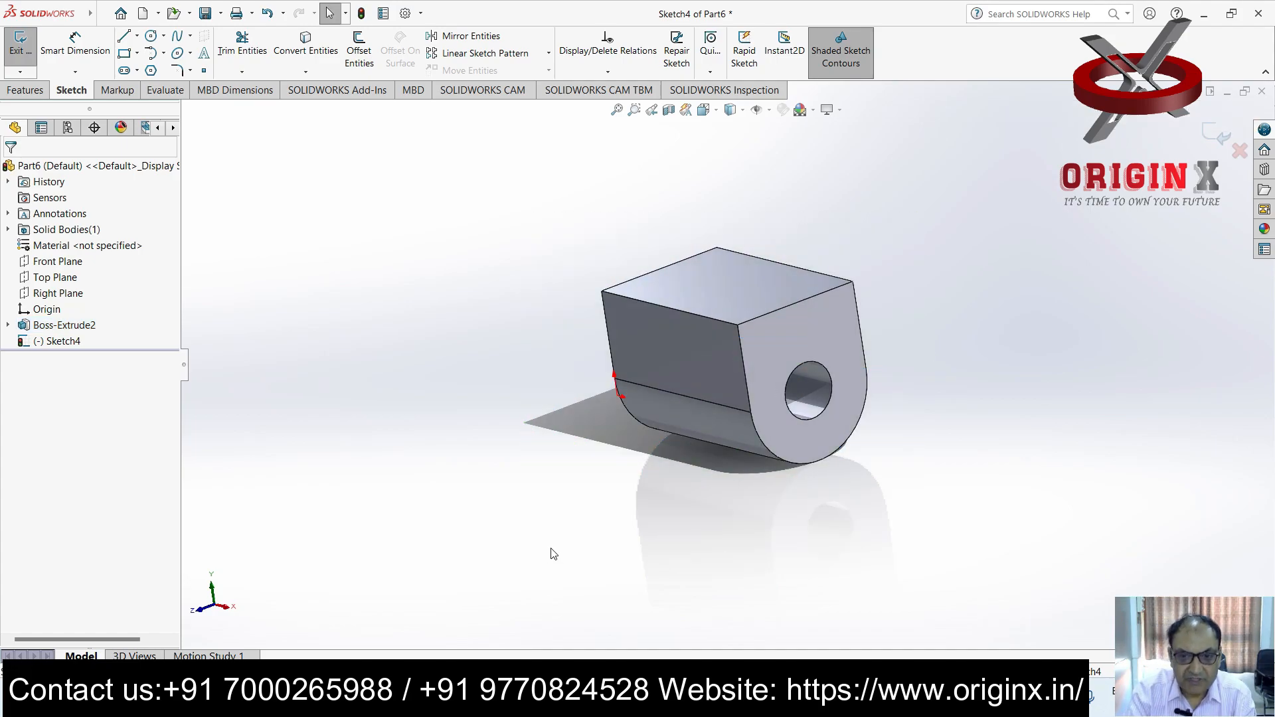
Create a new part document
{"action": "left_click", "coordinate": [103, 15]}
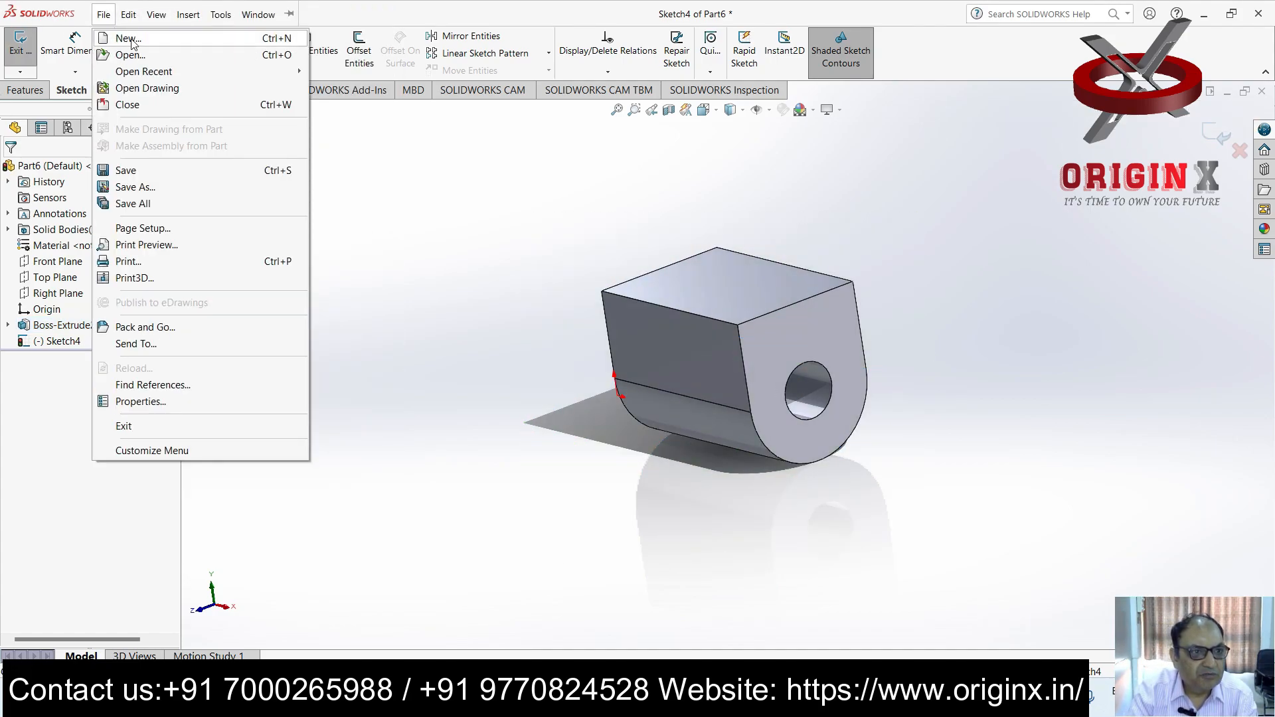
{"action": "left_click", "coordinate": [129, 38]}
{"action": "left_click", "coordinate": [319, 363]}
{"action": "left_click", "coordinate": [538, 521]}
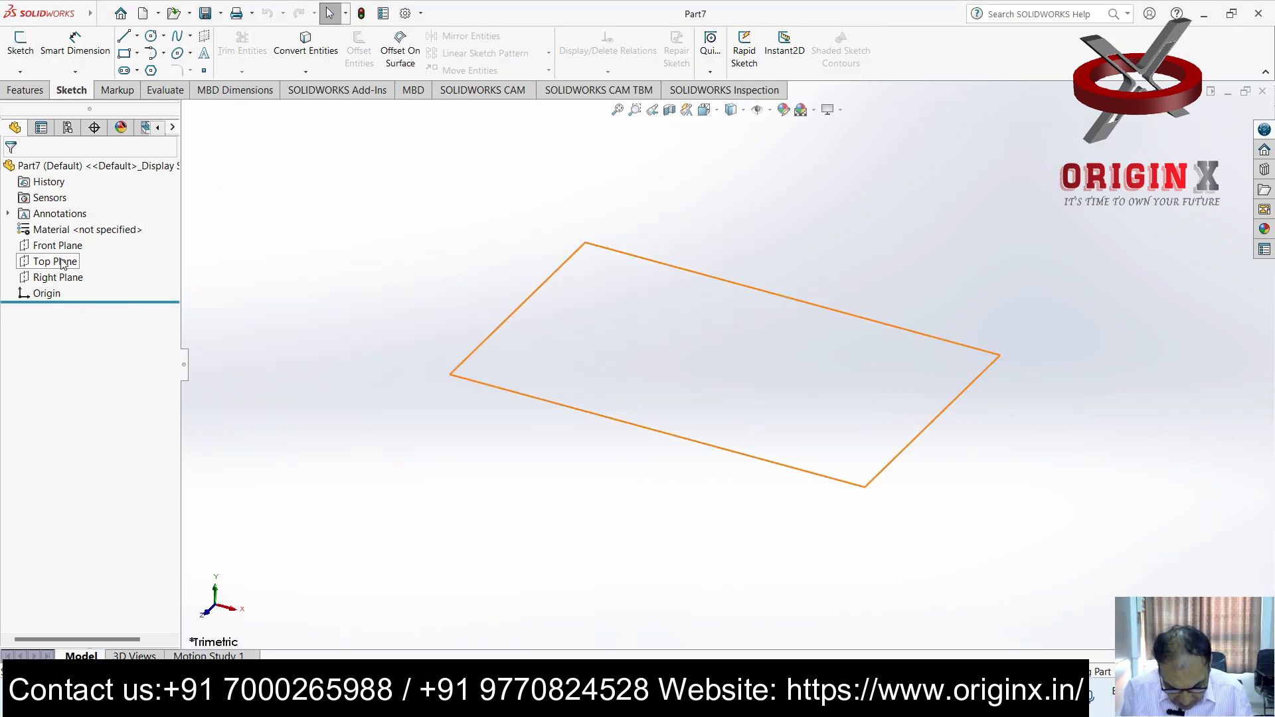
Sketch a corner rectangle about 49 mm high around the origin on the Top Plane, viewed normal to it
{"action": "left_click", "coordinate": [57, 245]}
{"action": "key", "text": "ctrl+8"}
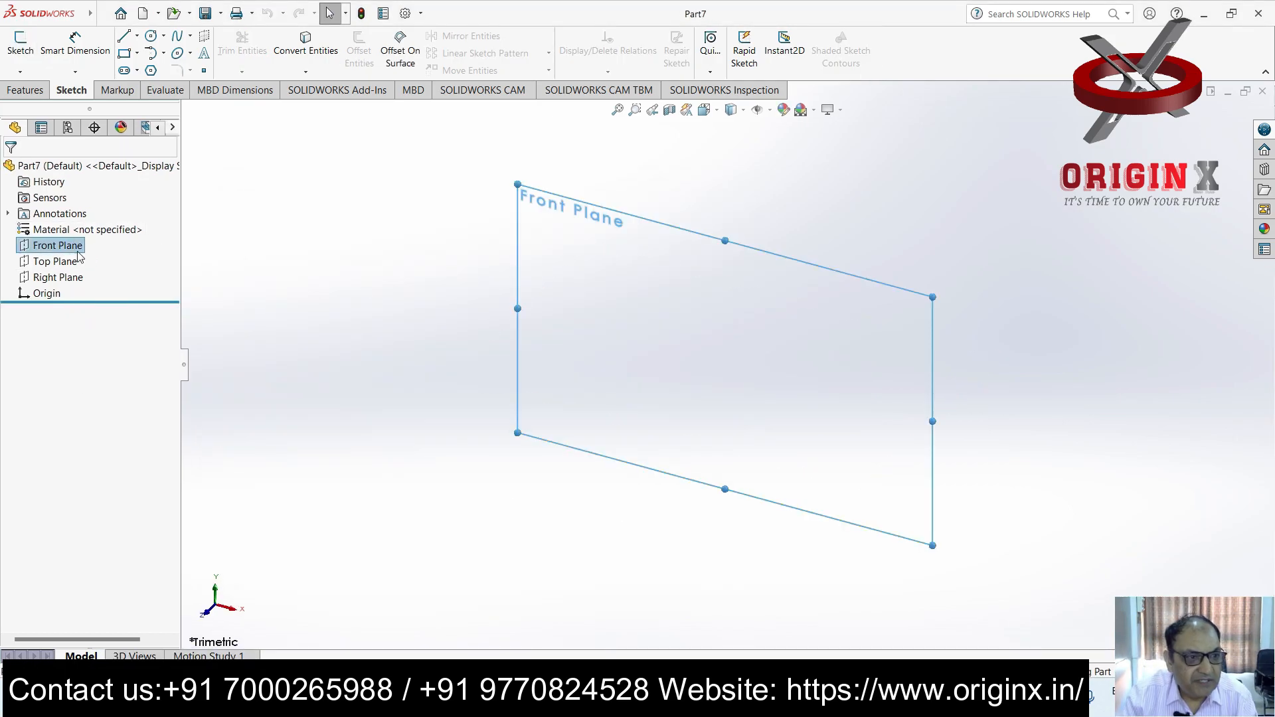
{"action": "left_click", "coordinate": [55, 261]}
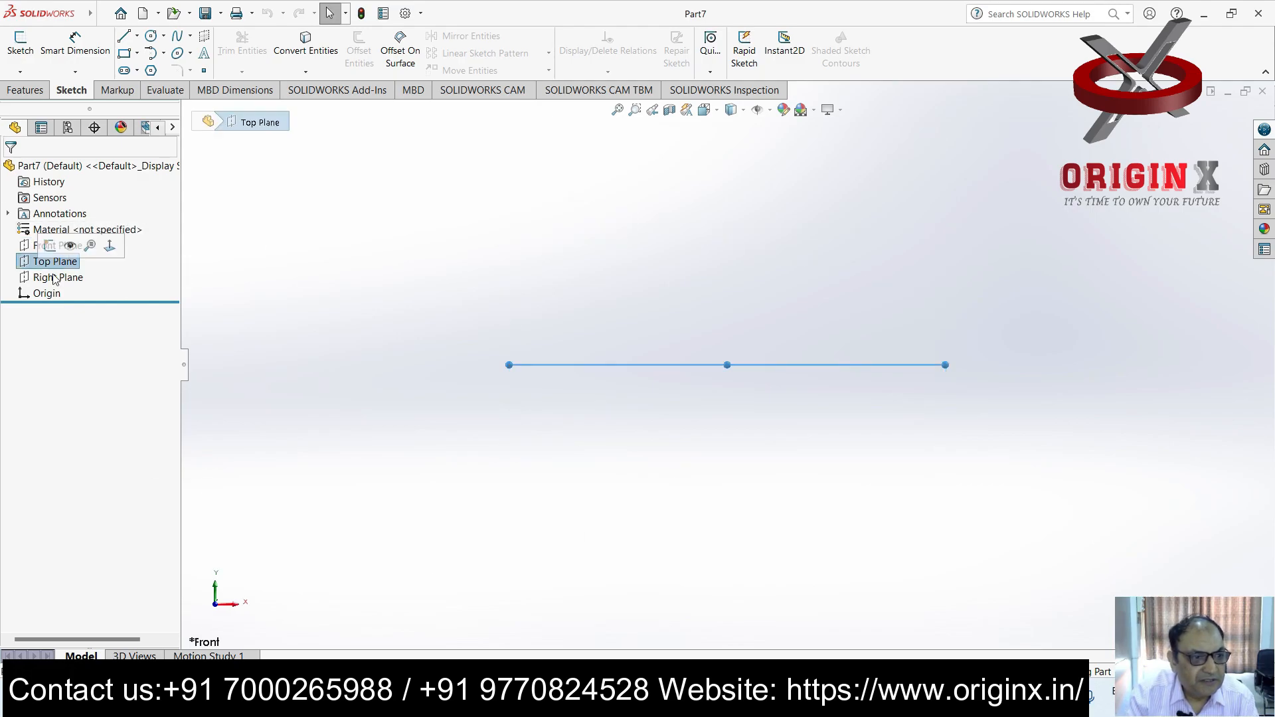
{"action": "key", "text": "ctrl+8"}
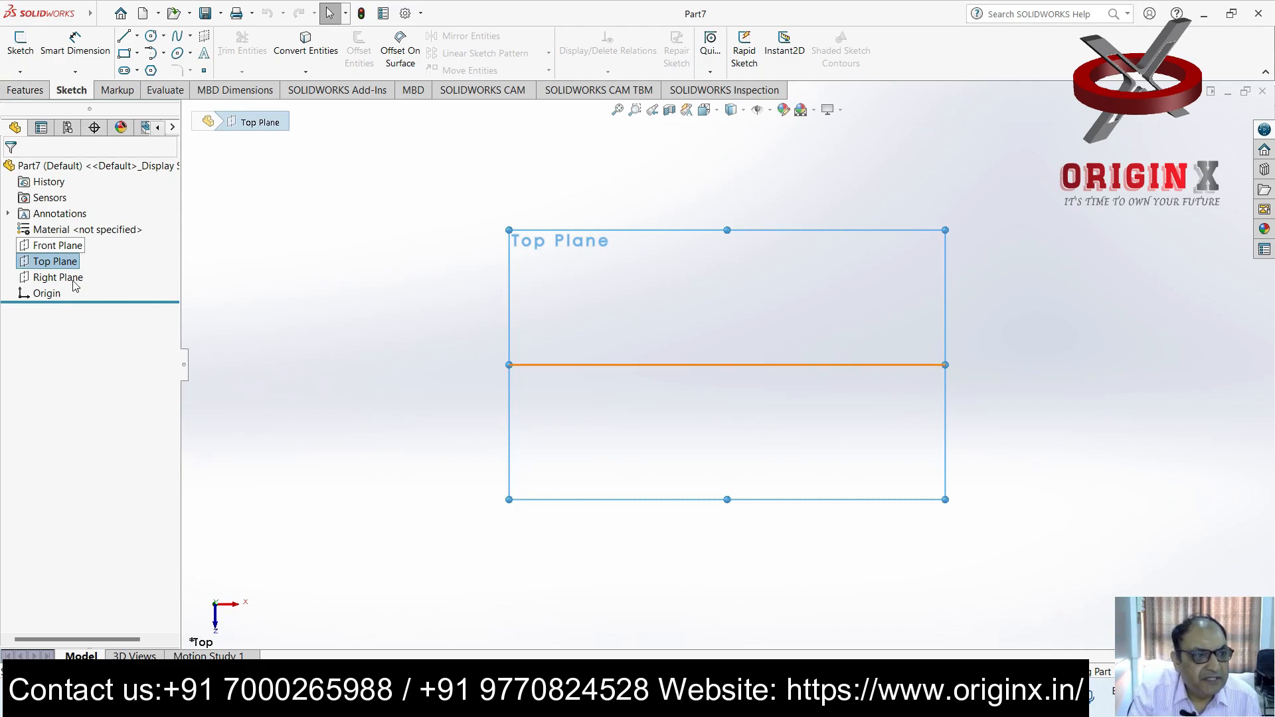
{"action": "left_click", "coordinate": [124, 53]}
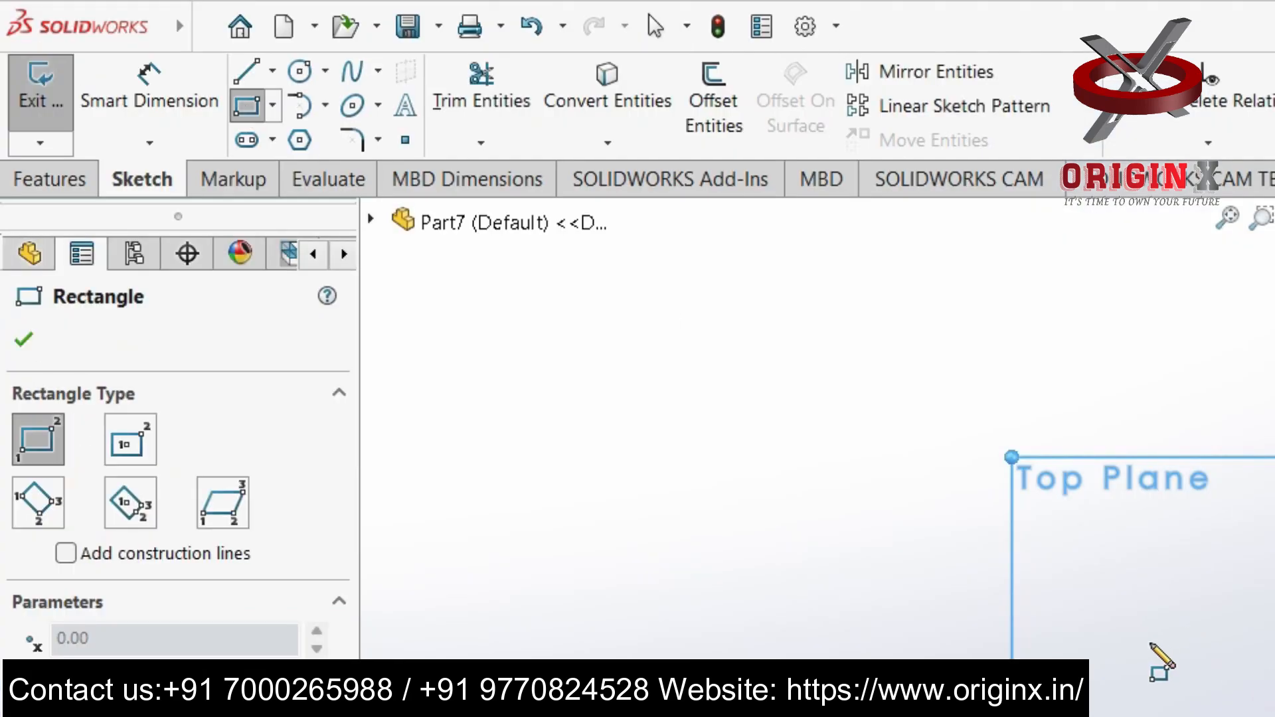
{"action": "left_click", "coordinate": [578, 323]}
{"action": "left_click", "coordinate": [965, 443]}
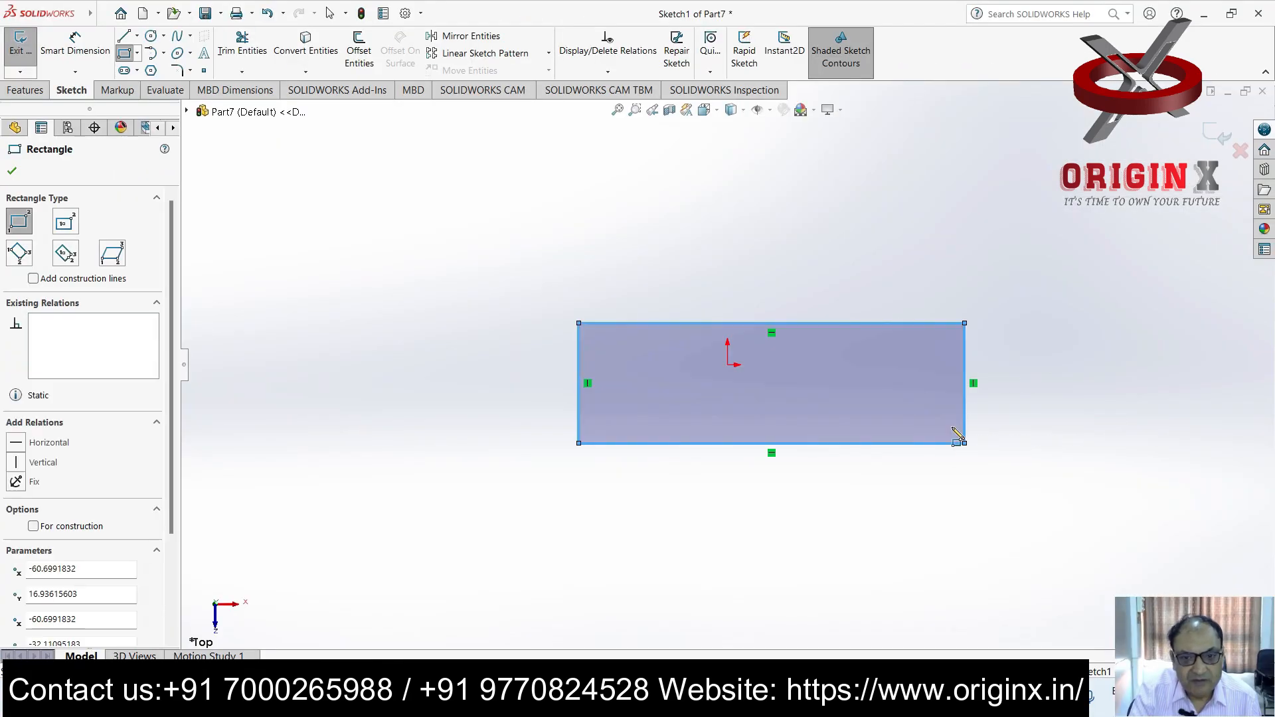
Dimension the rectangle 230 mm along its horizontal side and 180 mm along its vertical side
{"action": "left_click", "coordinate": [73, 53]}
{"action": "left_click", "coordinate": [768, 323]}
{"action": "left_click", "coordinate": [789, 294]}
{"action": "type", "text": "23"}
{"action": "key", "text": "Return"}
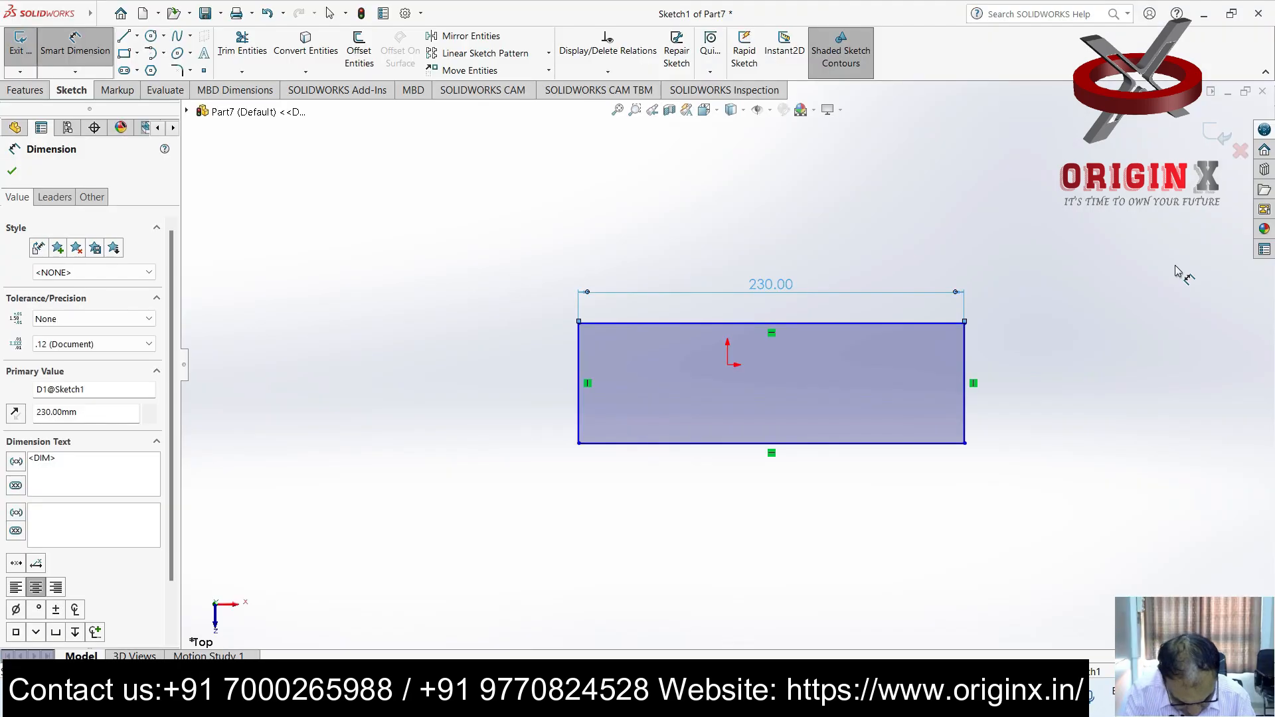
{"action": "left_click", "coordinate": [970, 392]}
{"action": "left_click", "coordinate": [1001, 389]}
{"action": "type", "text": "180"}
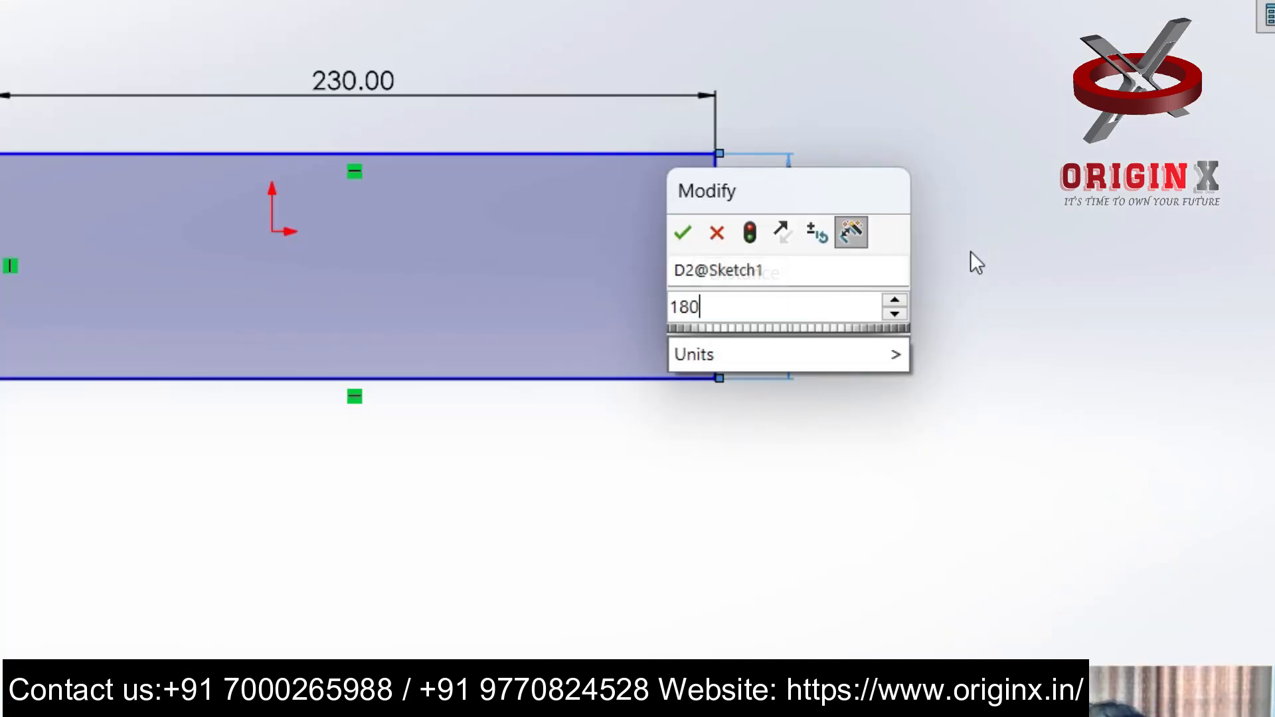
{"action": "key", "text": "Return"}
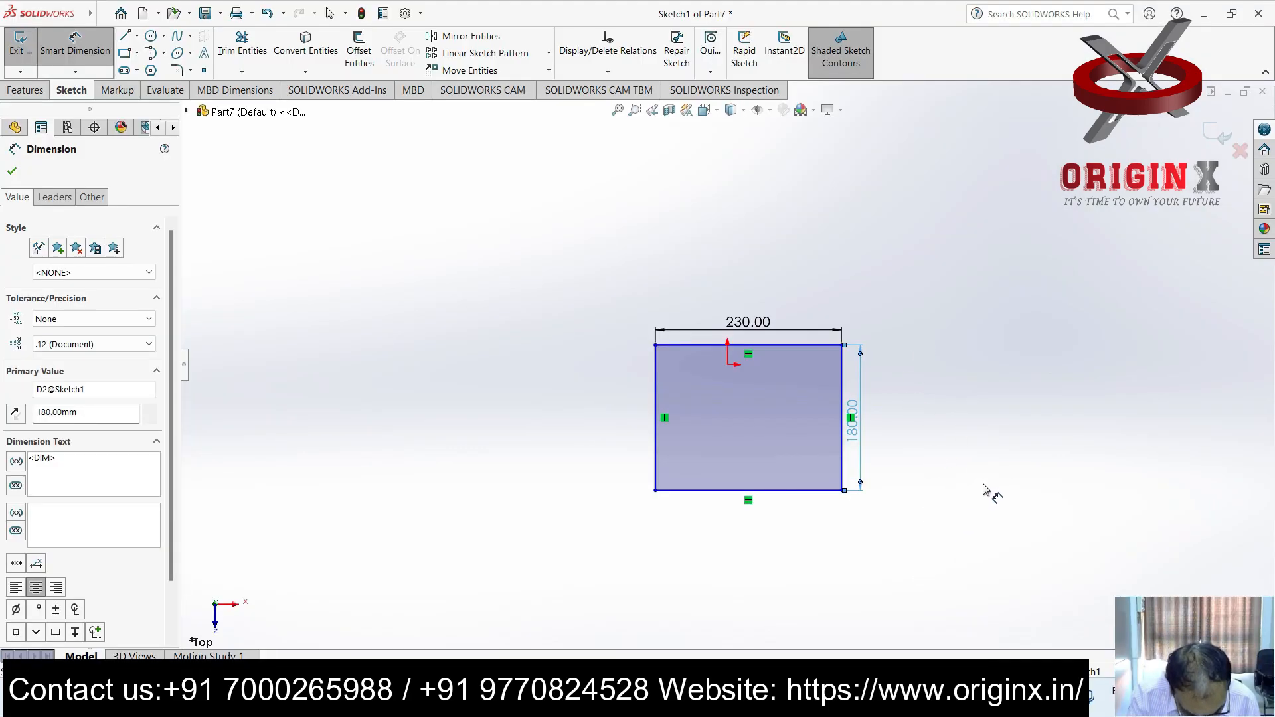
Extrude the rectangle as a boss with a blind depth of 30 mm
{"action": "left_click", "coordinate": [27, 91]}
{"action": "left_click", "coordinate": [29, 53]}
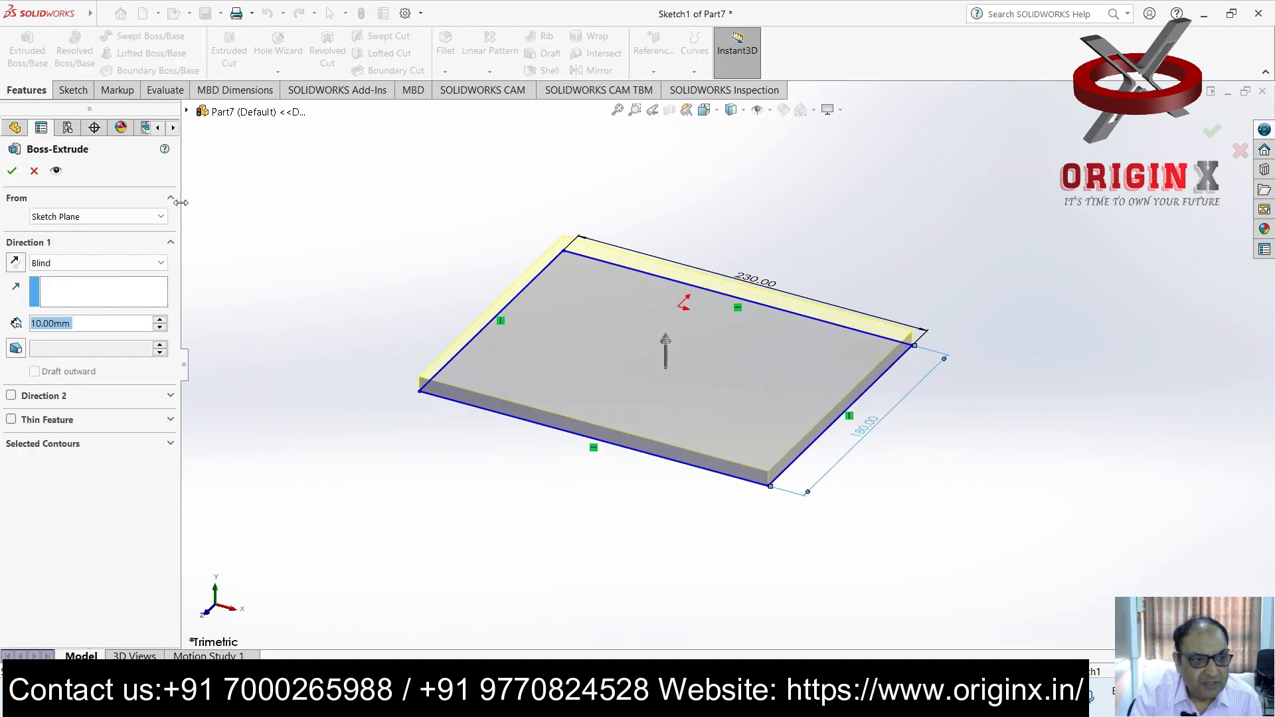
{"action": "type", "text": "30"}
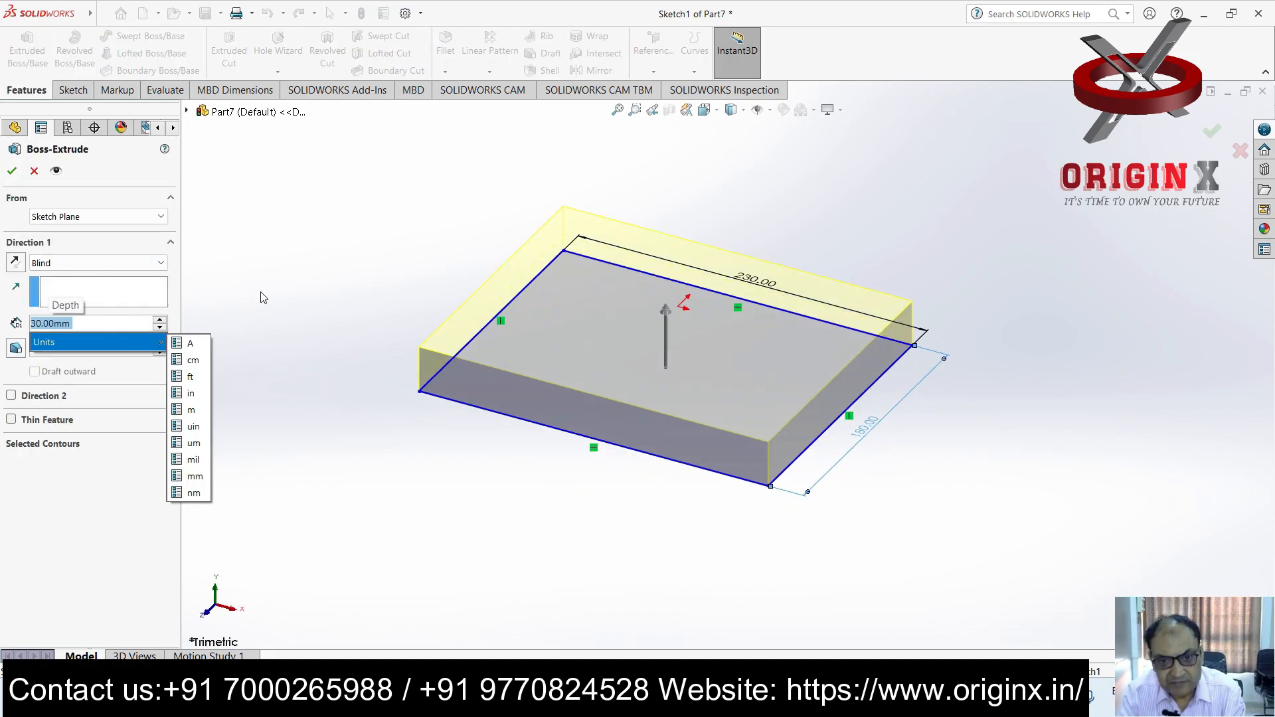
{"action": "left_click", "coordinate": [16, 172]}
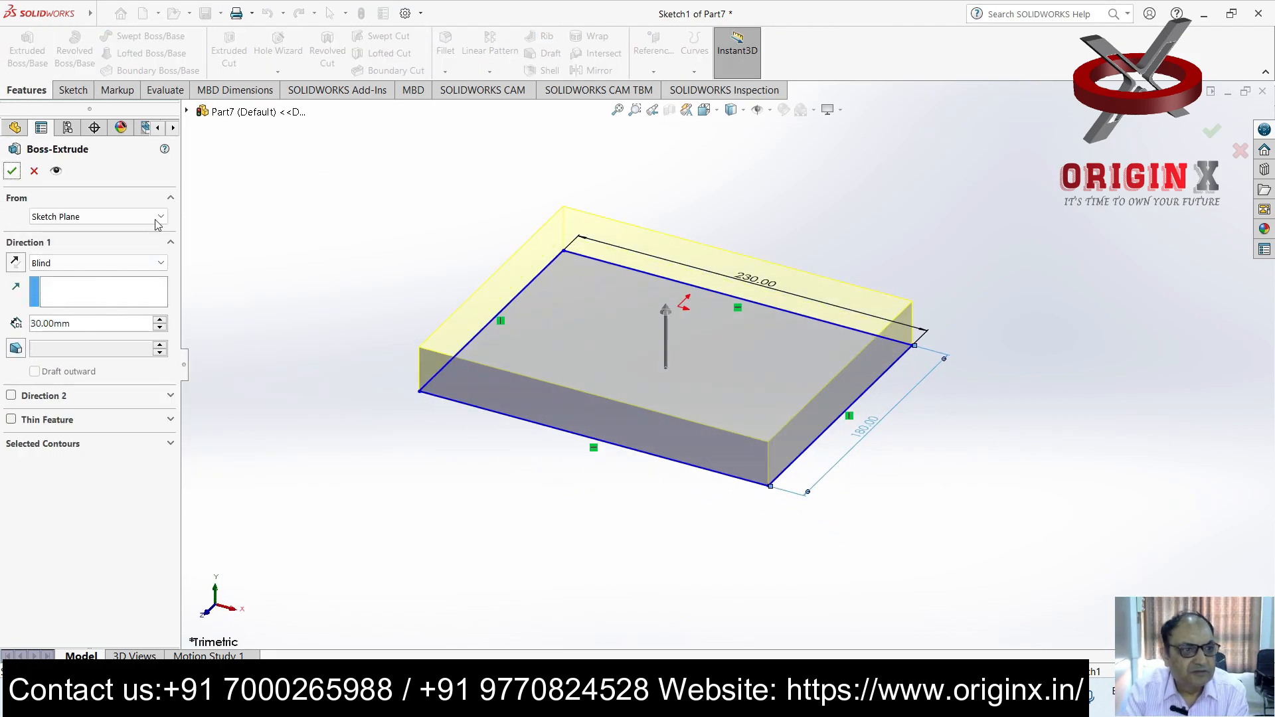
{"action": "left_click", "coordinate": [12, 170]}
Create a reference plane offset 230 mm from the plate's narrow end face, with the offset flipped across the plate
{"action": "middle_click_drag", "start_coordinate": [863, 379], "coordinate": [956, 421]}
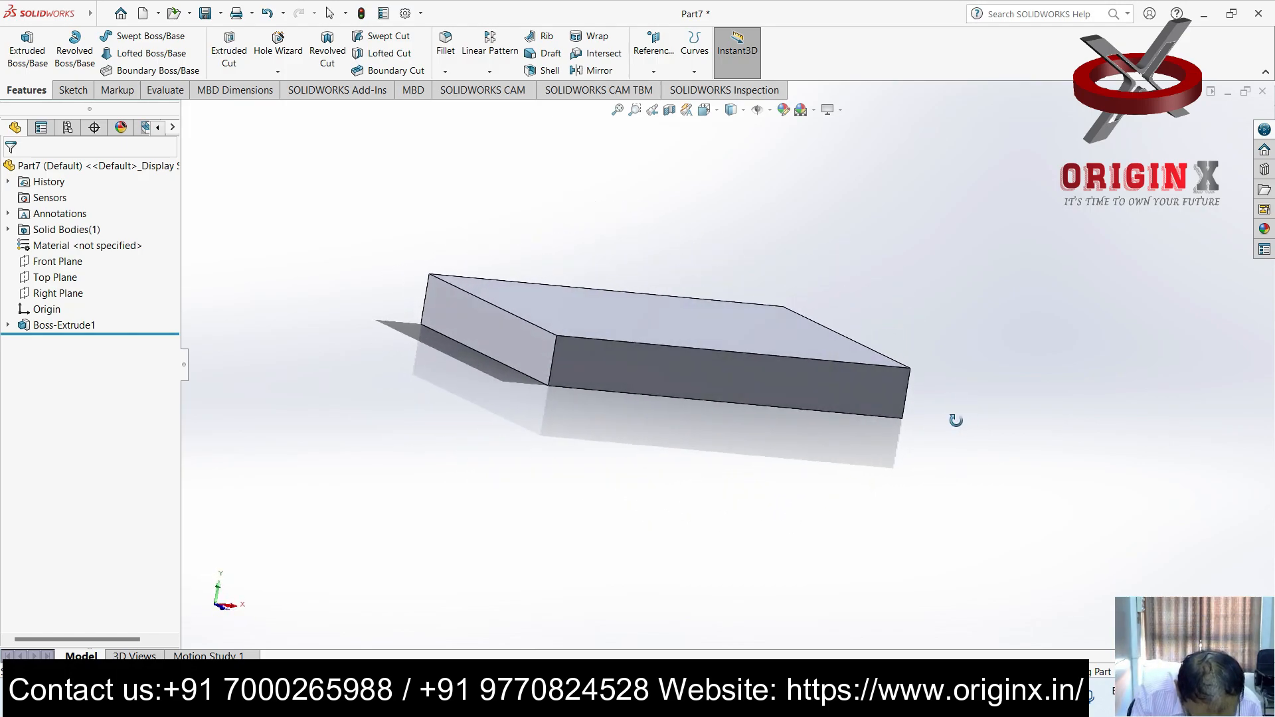
{"action": "middle_click_drag", "start_coordinate": [956, 420], "coordinate": [943, 415]}
{"action": "middle_click_drag", "start_coordinate": [636, 368], "coordinate": [600, 456]}
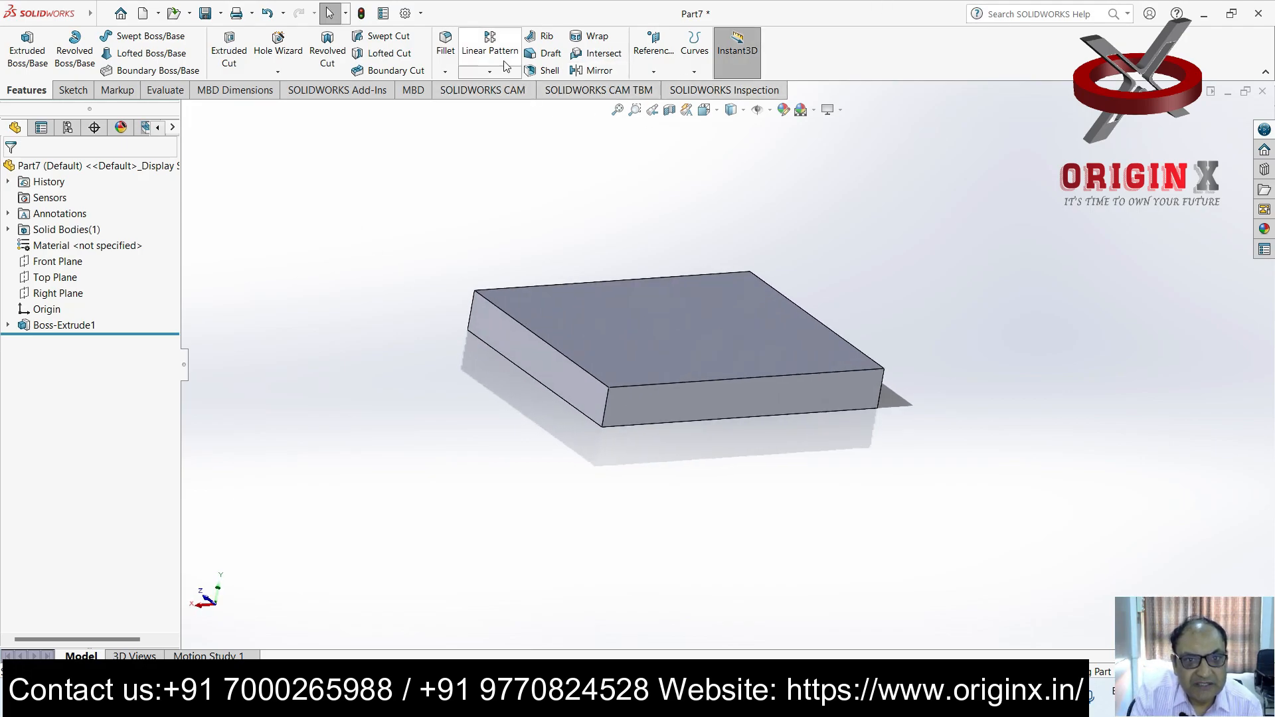
{"action": "left_click", "coordinate": [655, 71]}
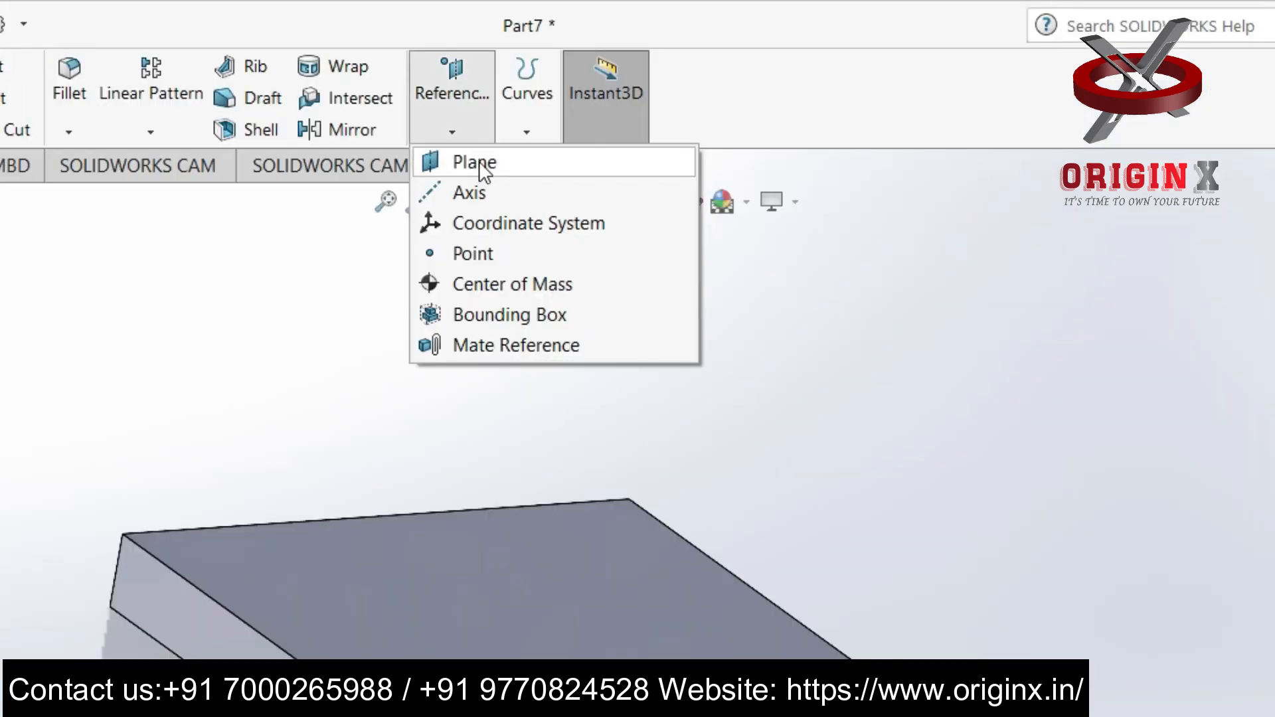
{"action": "left_click", "coordinate": [480, 162]}
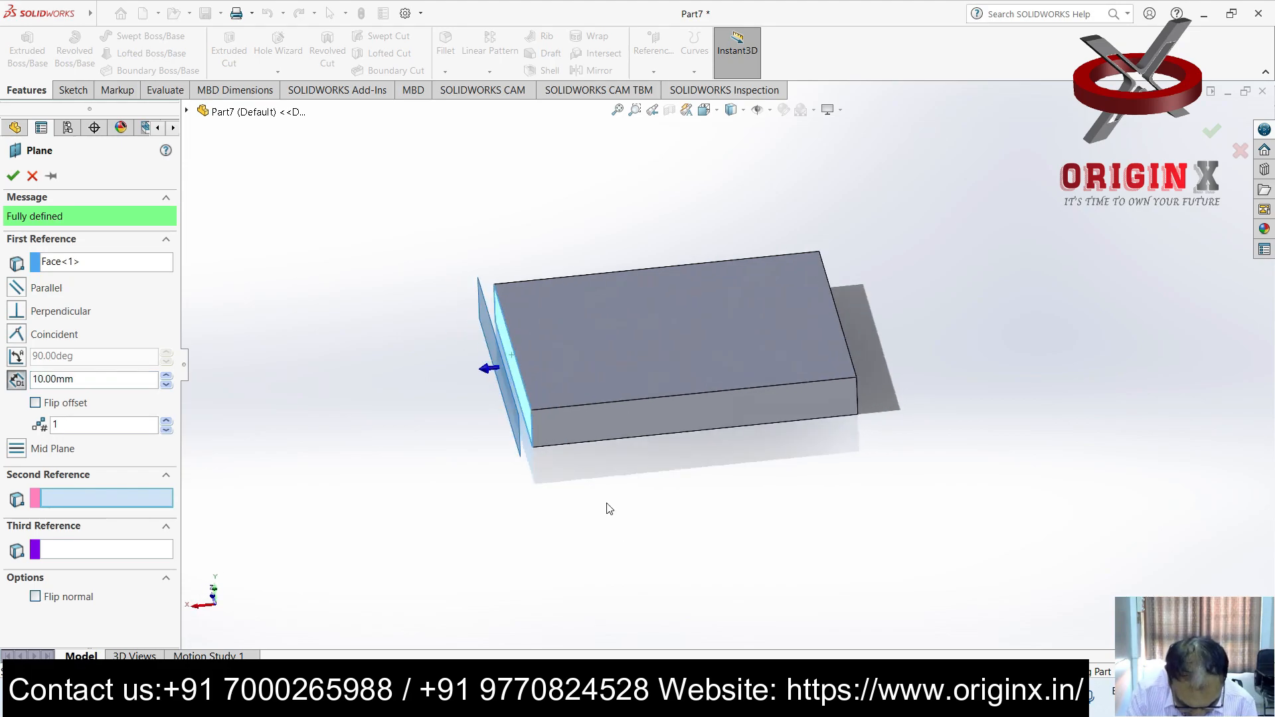
{"action": "left_click", "coordinate": [35, 403]}
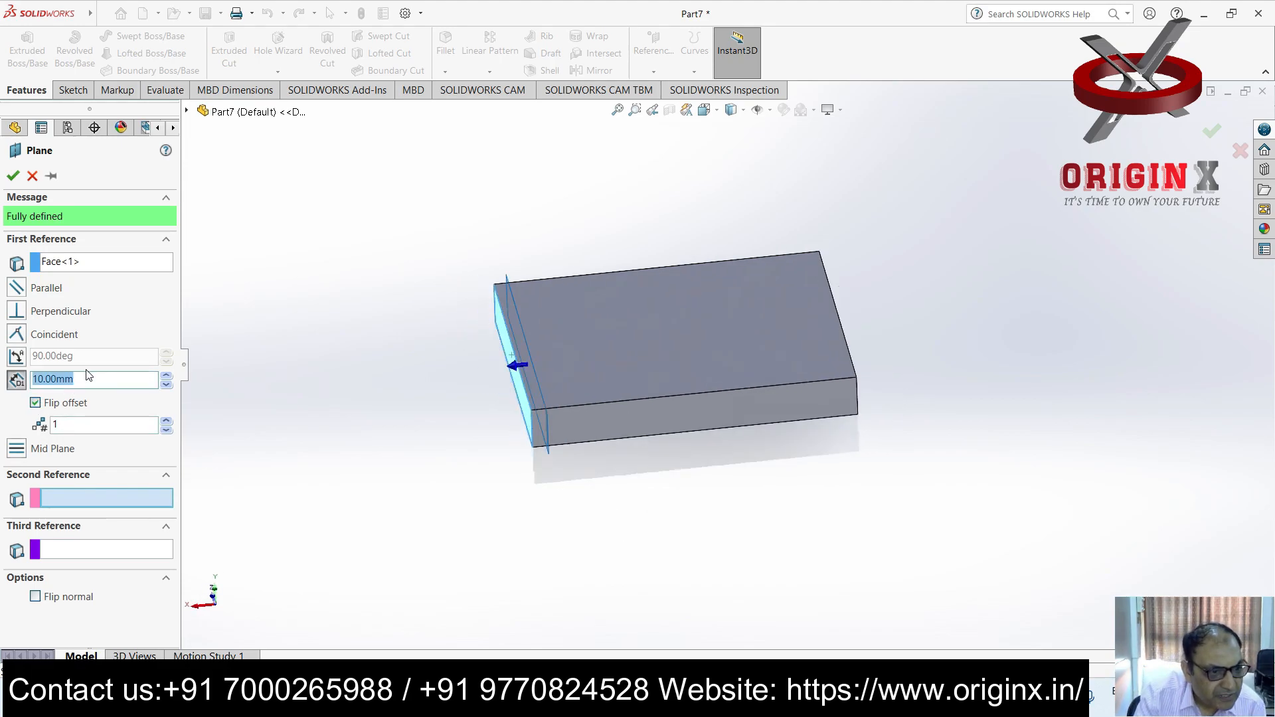
{"action": "double_click", "coordinate": [85, 378]}
{"action": "type", "text": "23"}
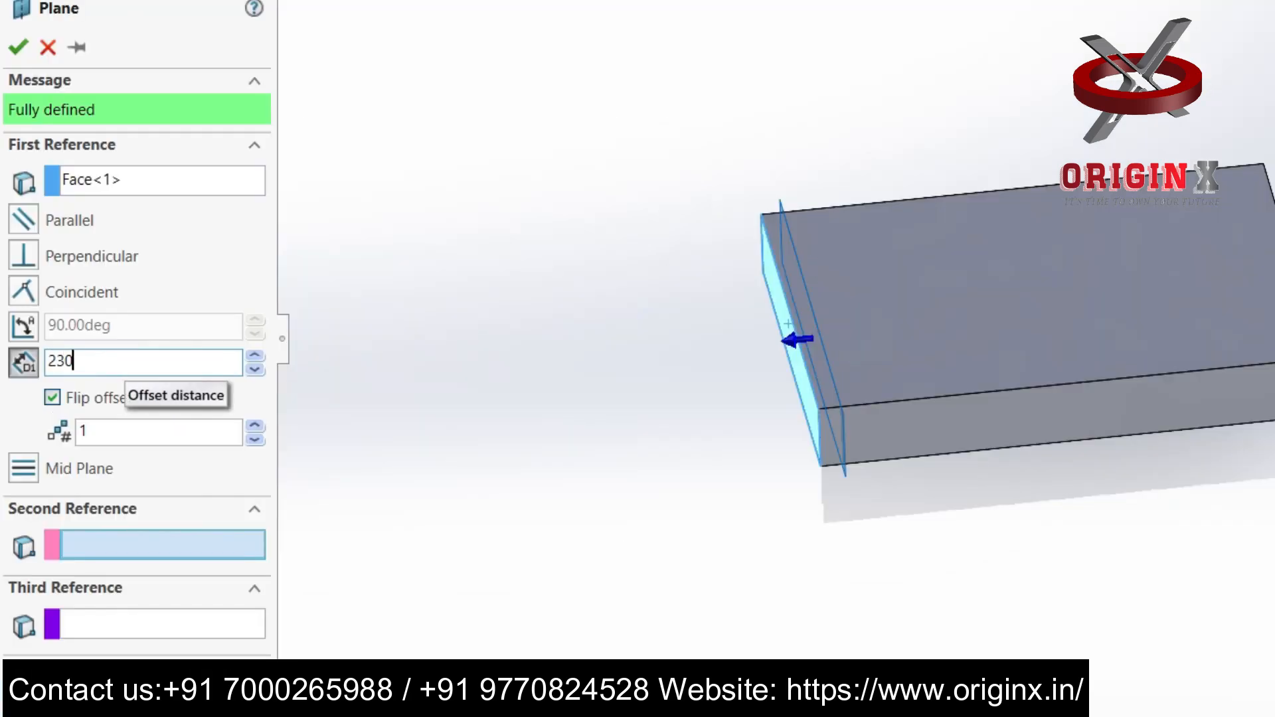
{"action": "key", "text": "Return"}
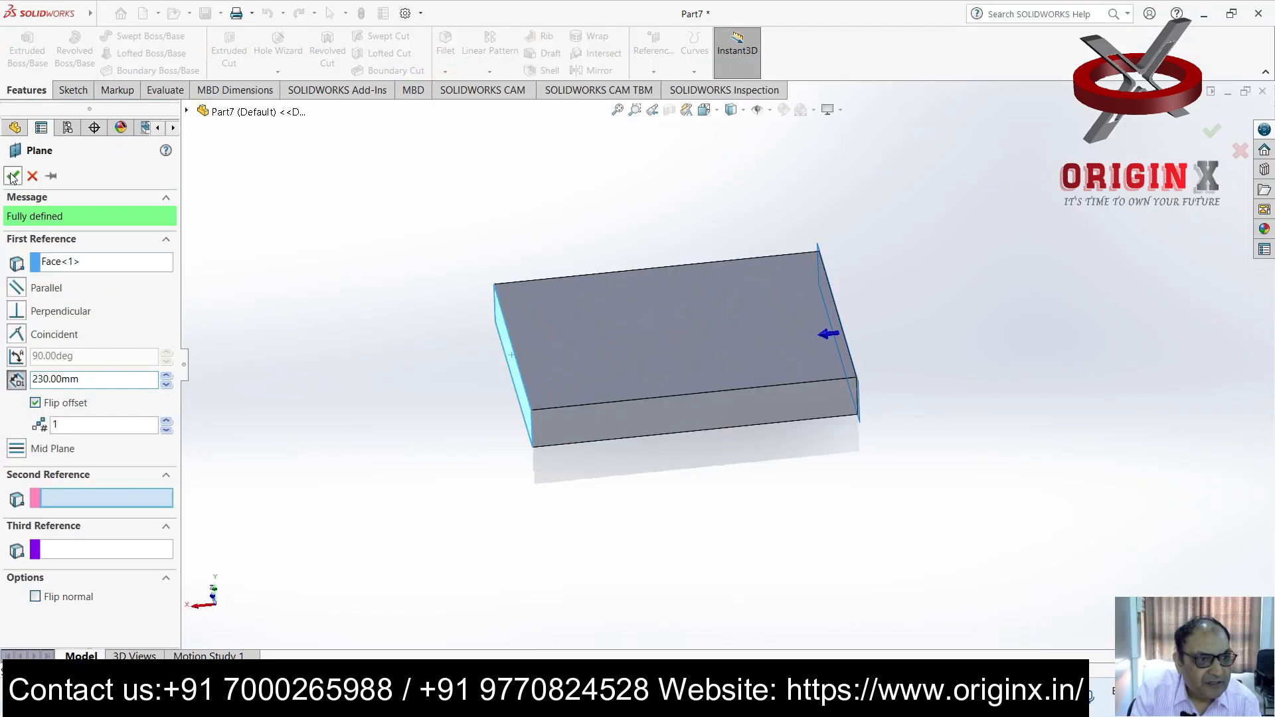
{"action": "left_click", "coordinate": [12, 176]}
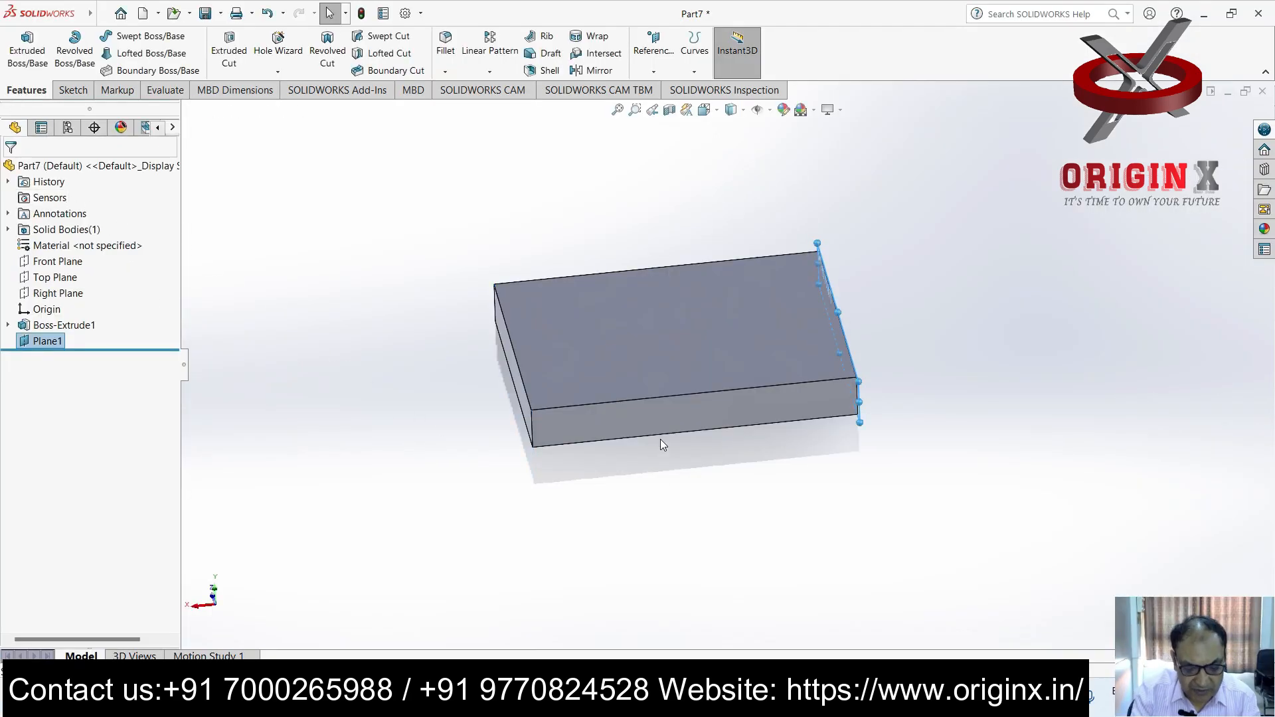
On the new offset plane, sketch a corner rectangle spanning the plate's full top edge and rising about 67 mm above it
{"action": "key", "text": "ctrl+8"}
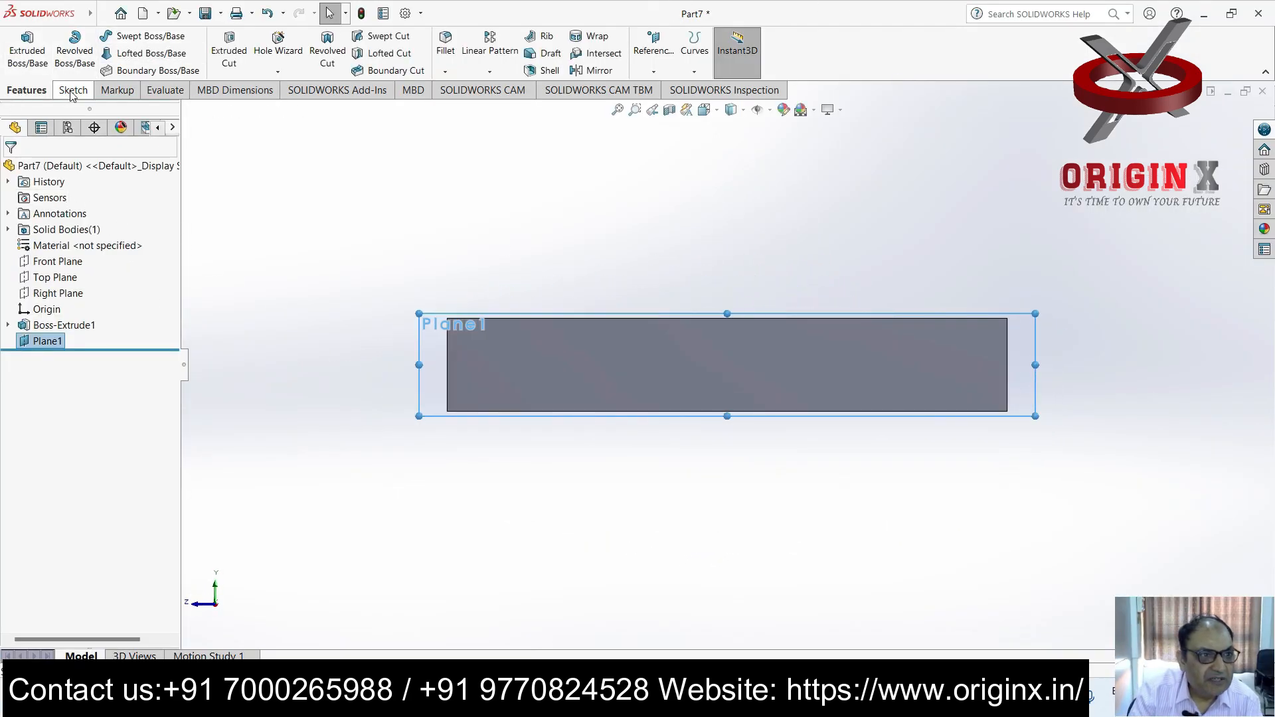
{"action": "left_click", "coordinate": [68, 91]}
{"action": "left_click", "coordinate": [124, 53]}
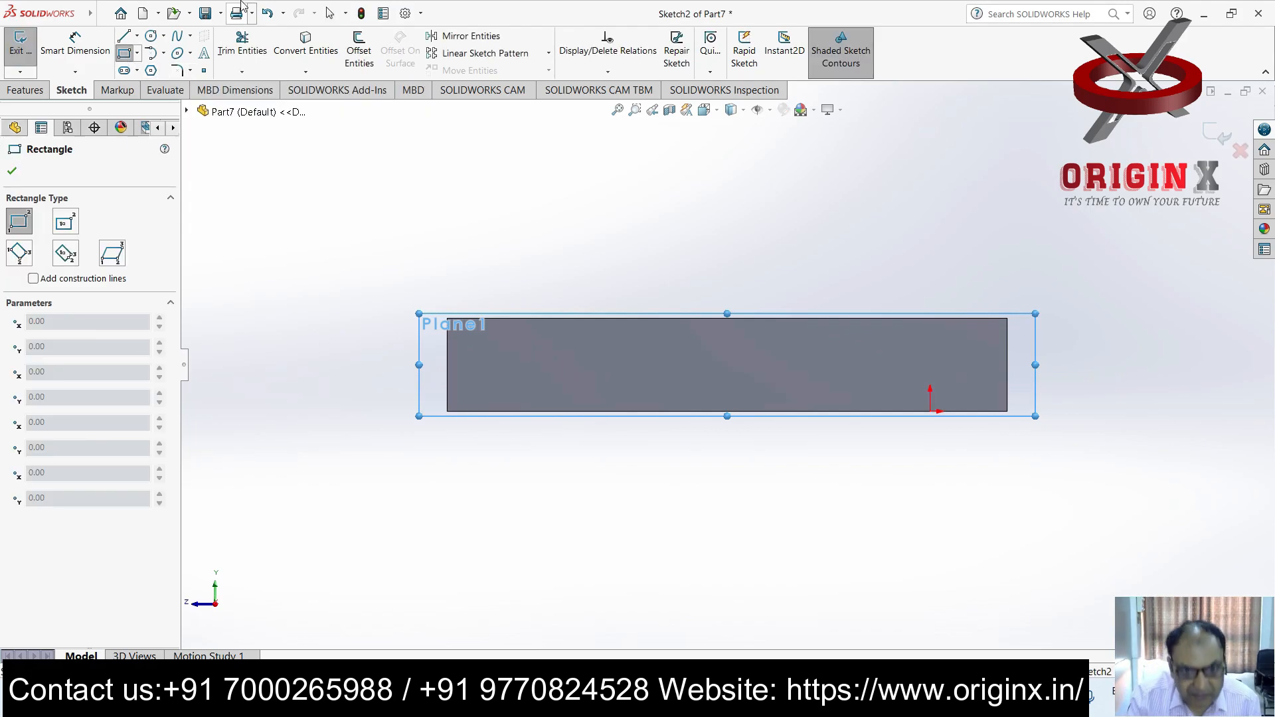
{"action": "left_click", "coordinate": [449, 318]}
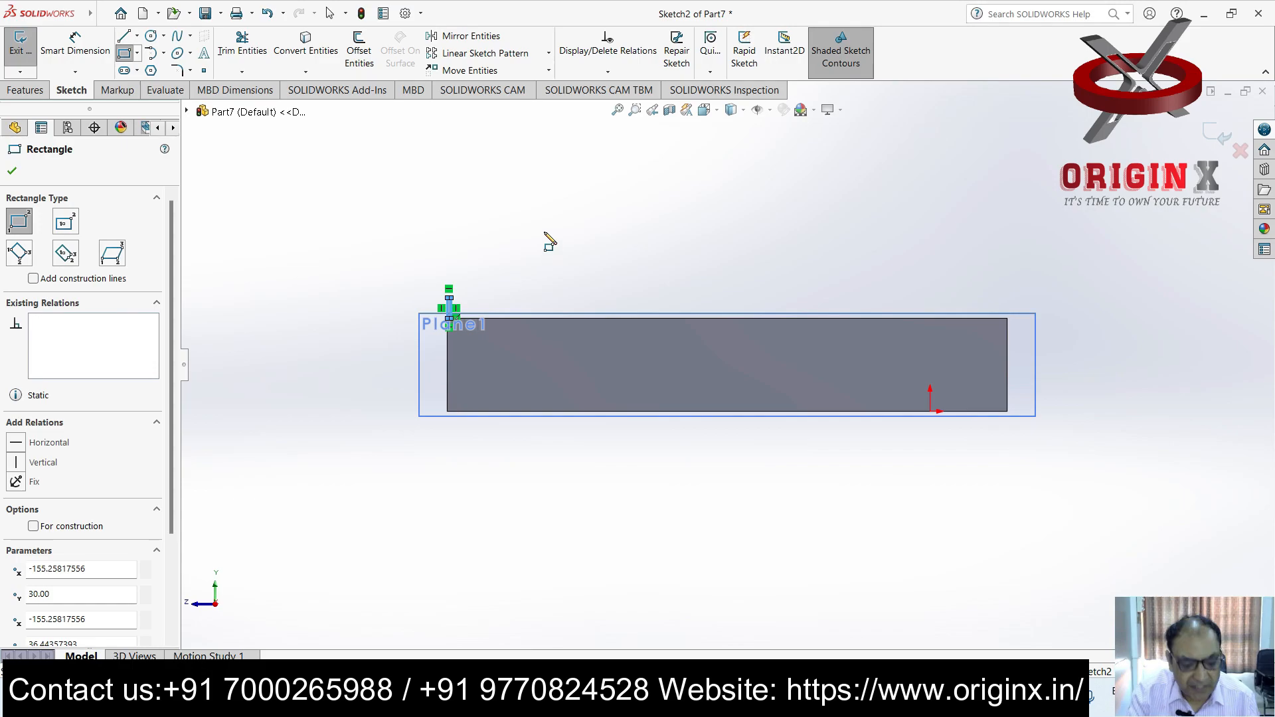
{"action": "key", "text": "Escape"}
{"action": "left_click", "coordinate": [125, 54]}
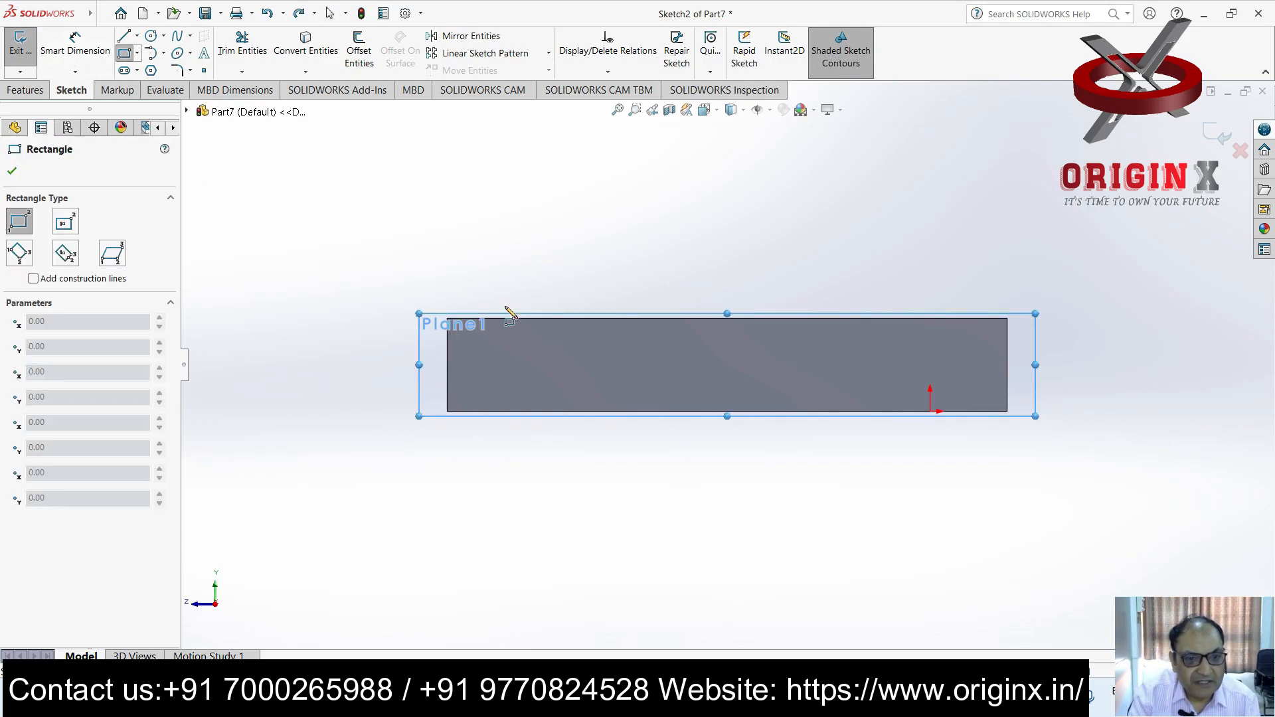
{"action": "left_click", "coordinate": [448, 319]}
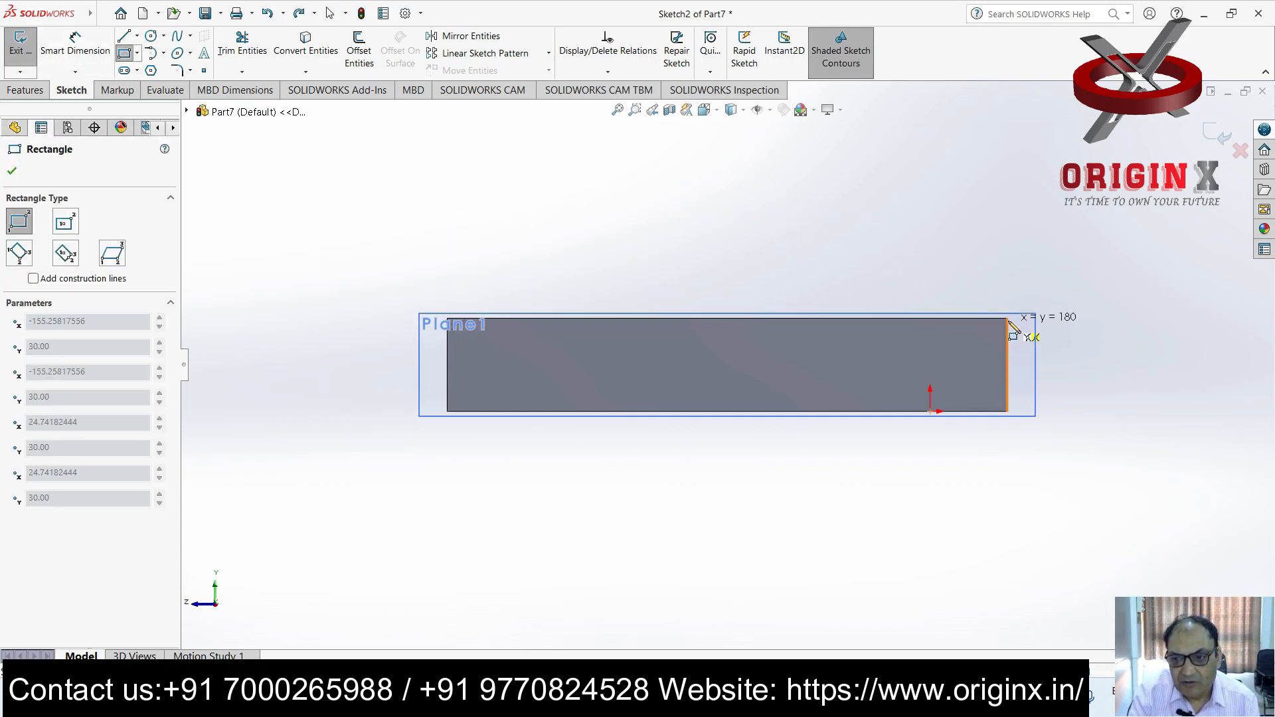
{"action": "left_click", "coordinate": [1007, 112]}
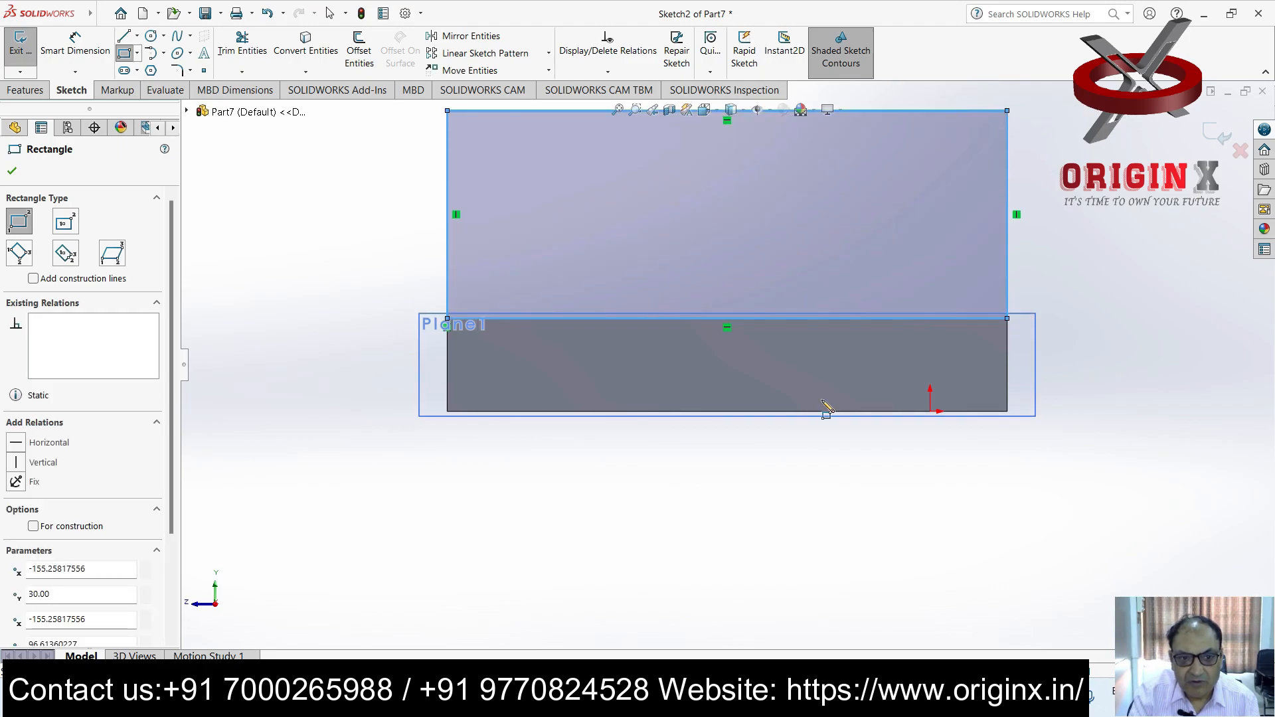
Dimension the rectangle's vertical side to 220 mm
{"action": "scroll", "coordinate": [824, 406], "scroll_direction": "up", "scroll_amount": 4}
{"action": "key", "text": "Escape"}
{"action": "left_click", "coordinate": [89, 37]}
{"action": "left_click", "coordinate": [862, 285]}
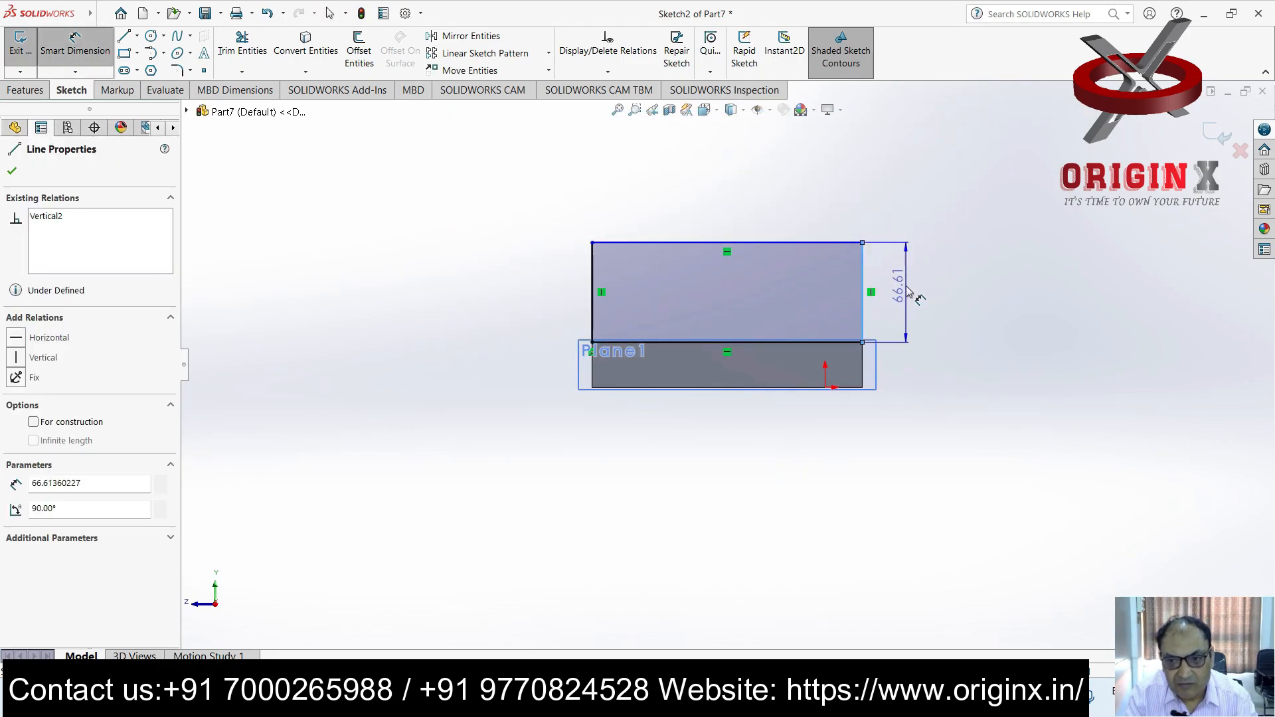
{"action": "left_click", "coordinate": [897, 286]}
{"action": "type", "text": "220"}
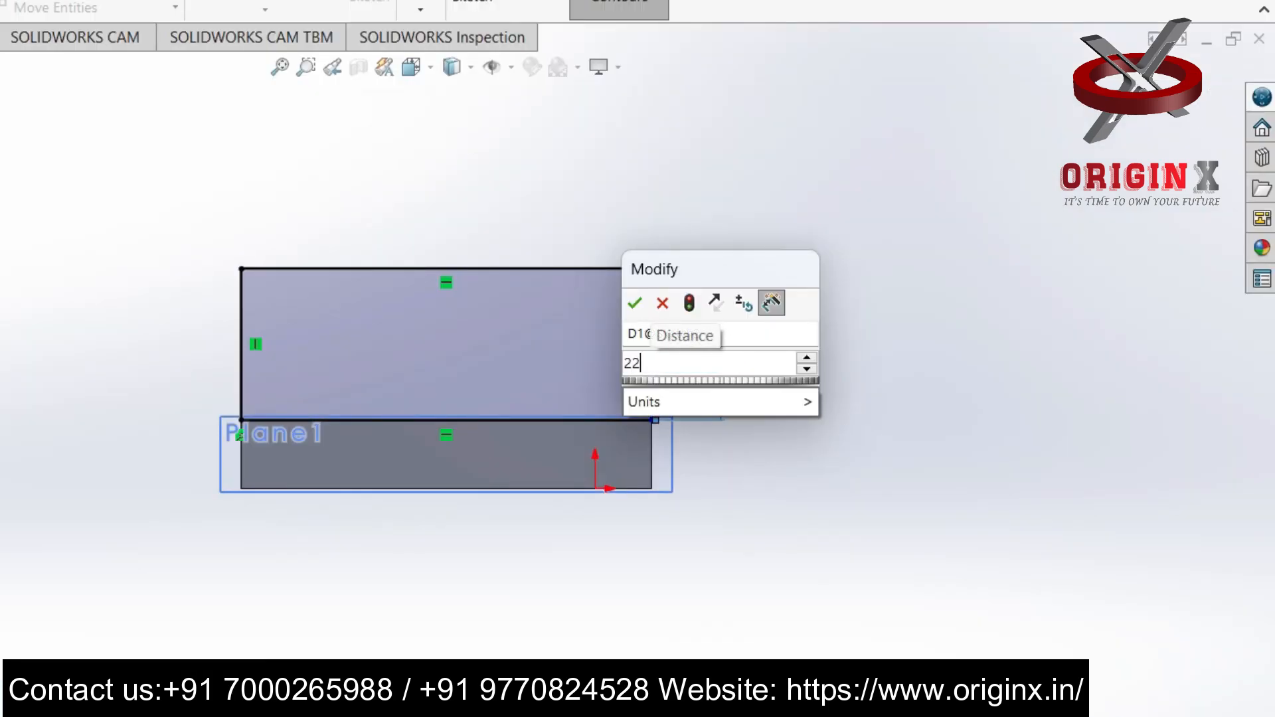
{"action": "key", "text": "Return"}
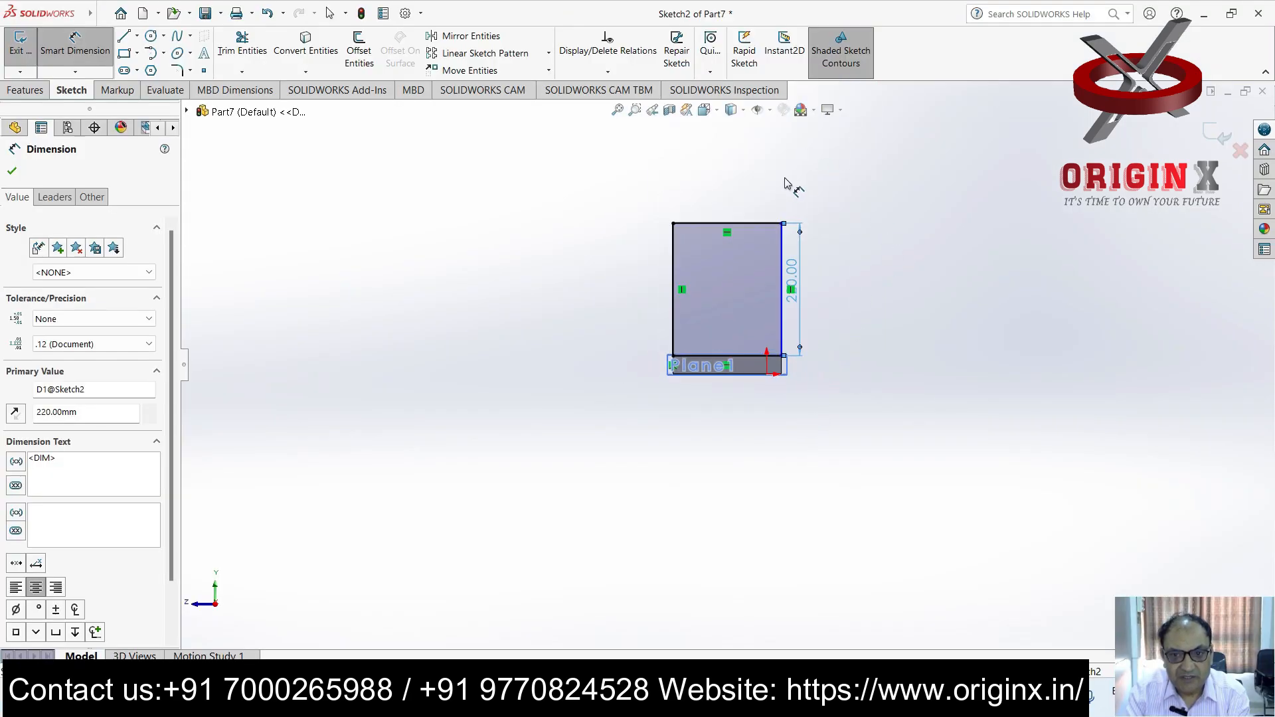
{"action": "scroll", "coordinate": [785, 183], "scroll_direction": "down", "scroll_amount": 3}
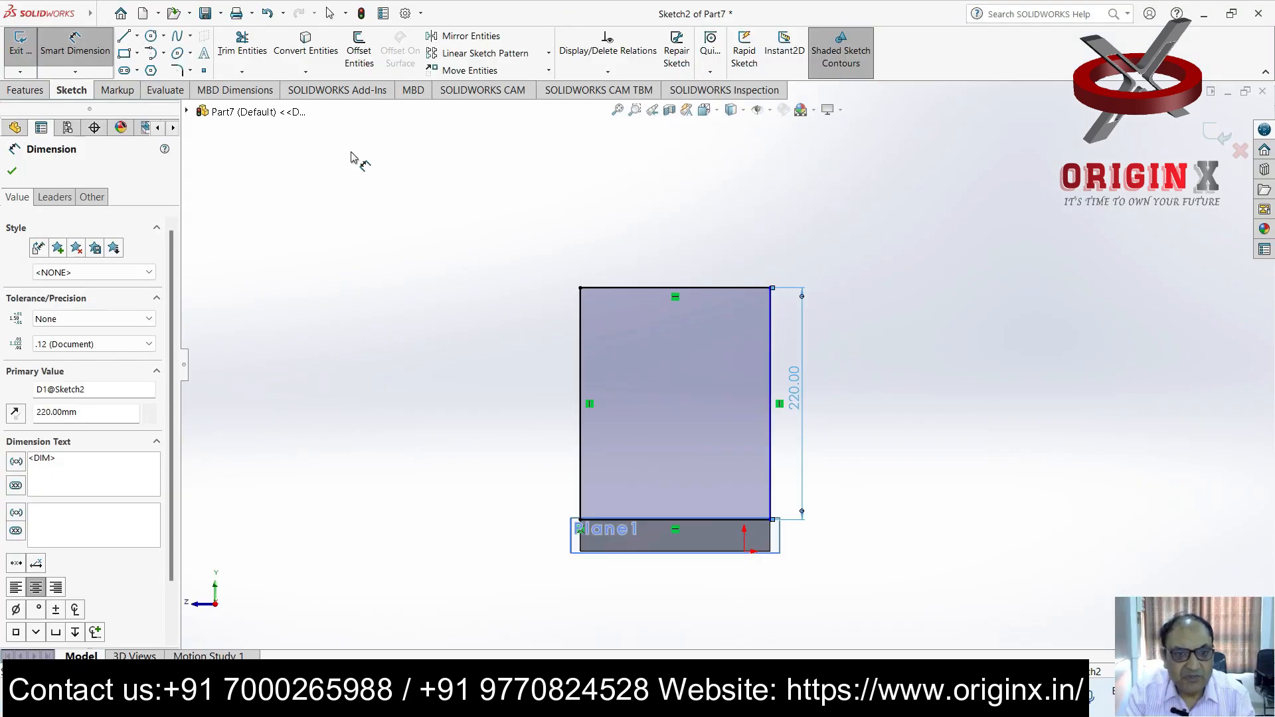
Draw a circle of 90 mm radius centred on the midpoint of the rectangle's upper line, reaching its corners
{"action": "left_click", "coordinate": [165, 36]}
{"action": "left_click", "coordinate": [175, 49]}
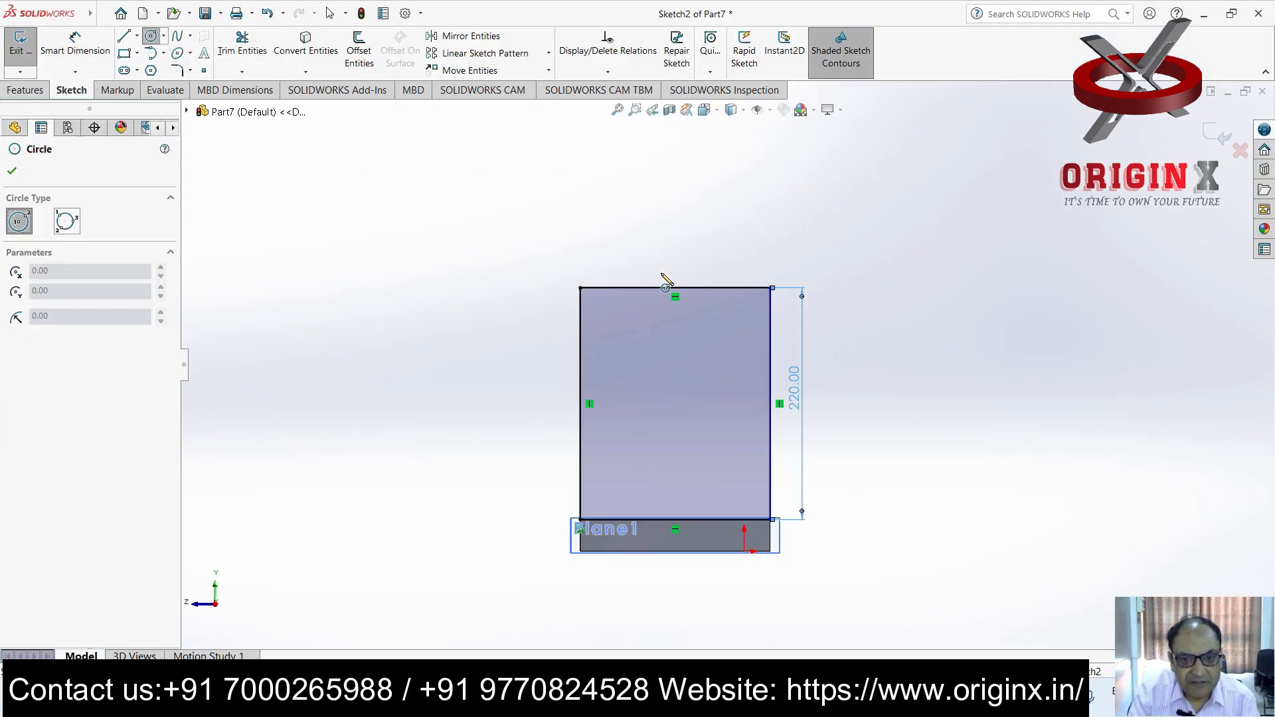
{"action": "left_click", "coordinate": [675, 287]}
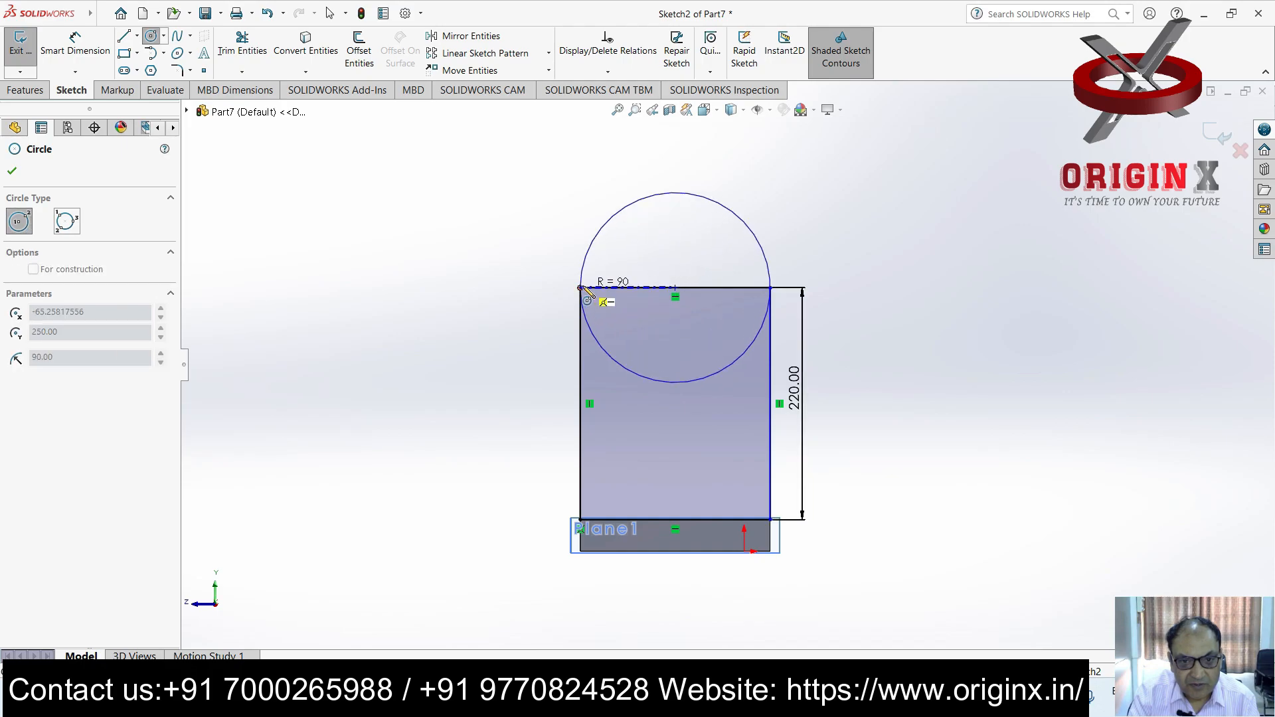
{"action": "left_click", "coordinate": [580, 287]}
Trim away the circle's lower half and the rectangle's upper line to leave a round-topped profile
{"action": "left_click", "coordinate": [242, 75]}
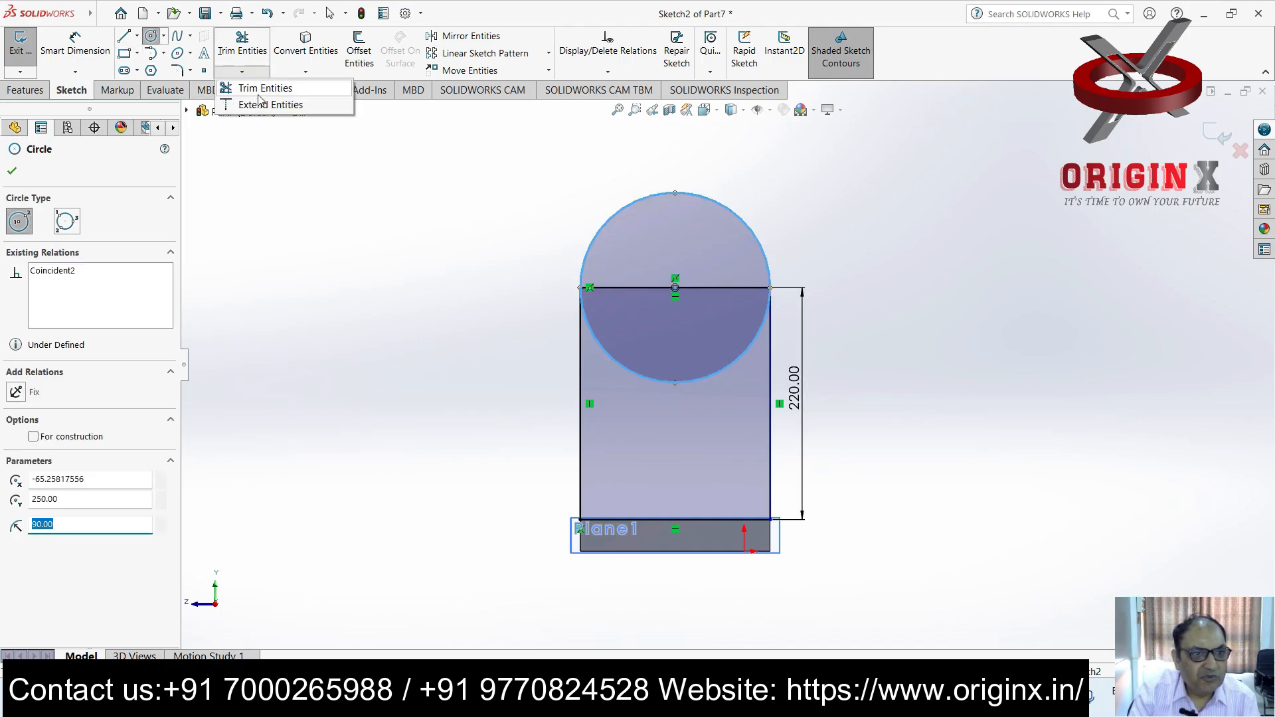
{"action": "left_click", "coordinate": [260, 89]}
{"action": "left_click_drag", "start_coordinate": [632, 408], "coordinate": [738, 412]}
Extrude the round-topped profile 30 mm inward over the base plate, merged with it
{"action": "mouse_move", "coordinate": [731, 373]}
{"action": "middle_mouse_down"}
{"action": "mouse_move", "coordinate": [675, 276]}
{"action": "mouse_move", "coordinate": [931, 507]}
{"action": "mouse_move", "coordinate": [896, 540]}
{"action": "mouse_move", "coordinate": [859, 546]}
{"action": "mouse_move", "coordinate": [880, 556]}
{"action": "middle_mouse_up"}
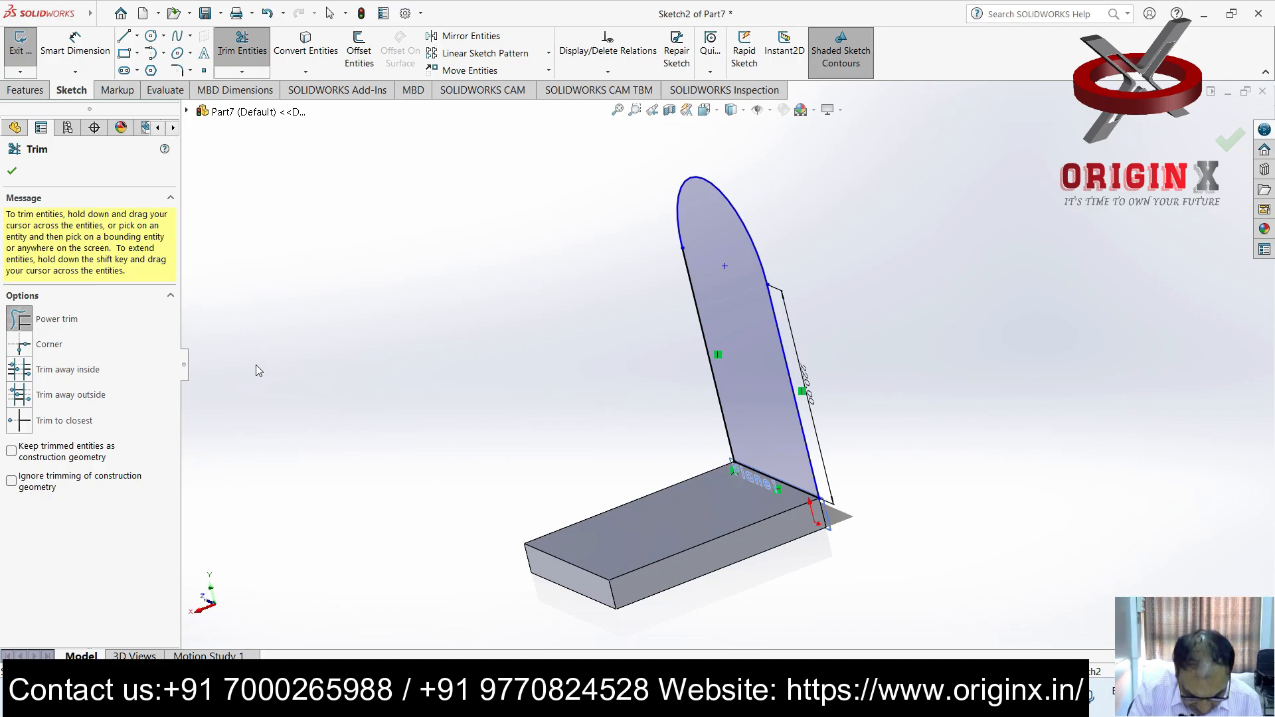
{"action": "left_click", "coordinate": [24, 91]}
{"action": "left_click", "coordinate": [27, 49]}
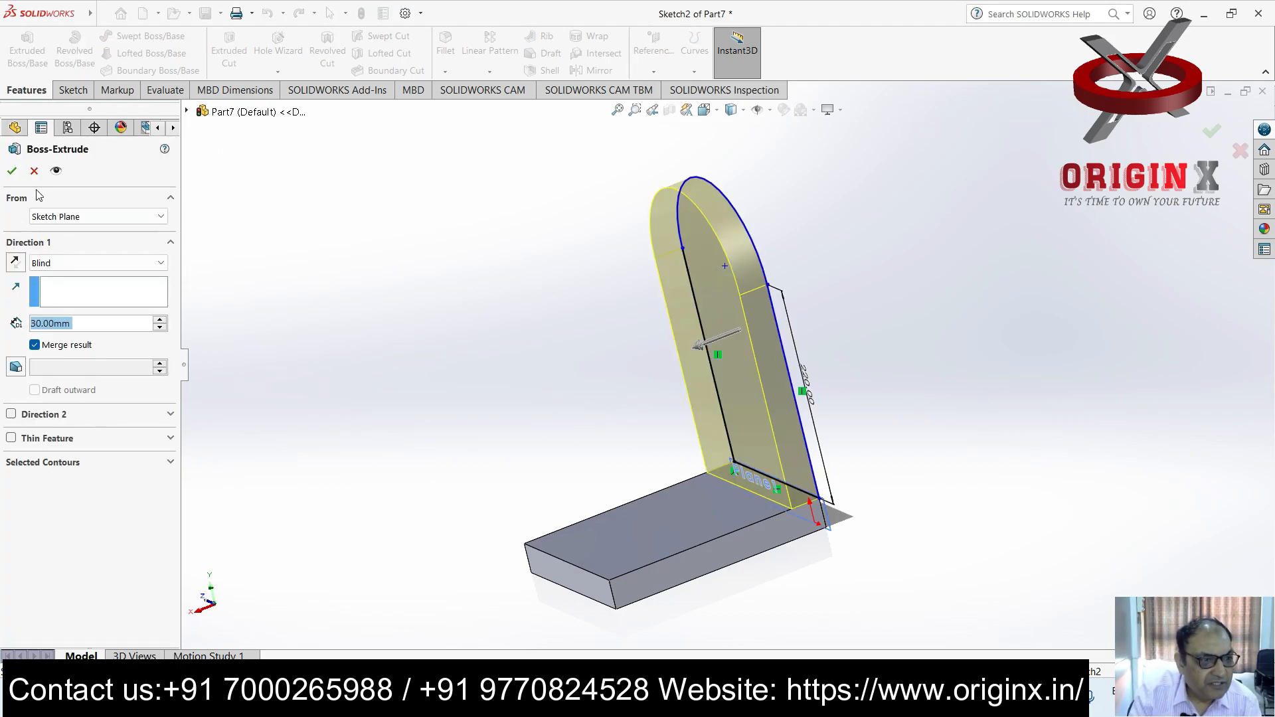
{"action": "left_click", "coordinate": [13, 172]}
{"action": "middle_click_drag", "start_coordinate": [947, 365], "coordinate": [913, 353]}
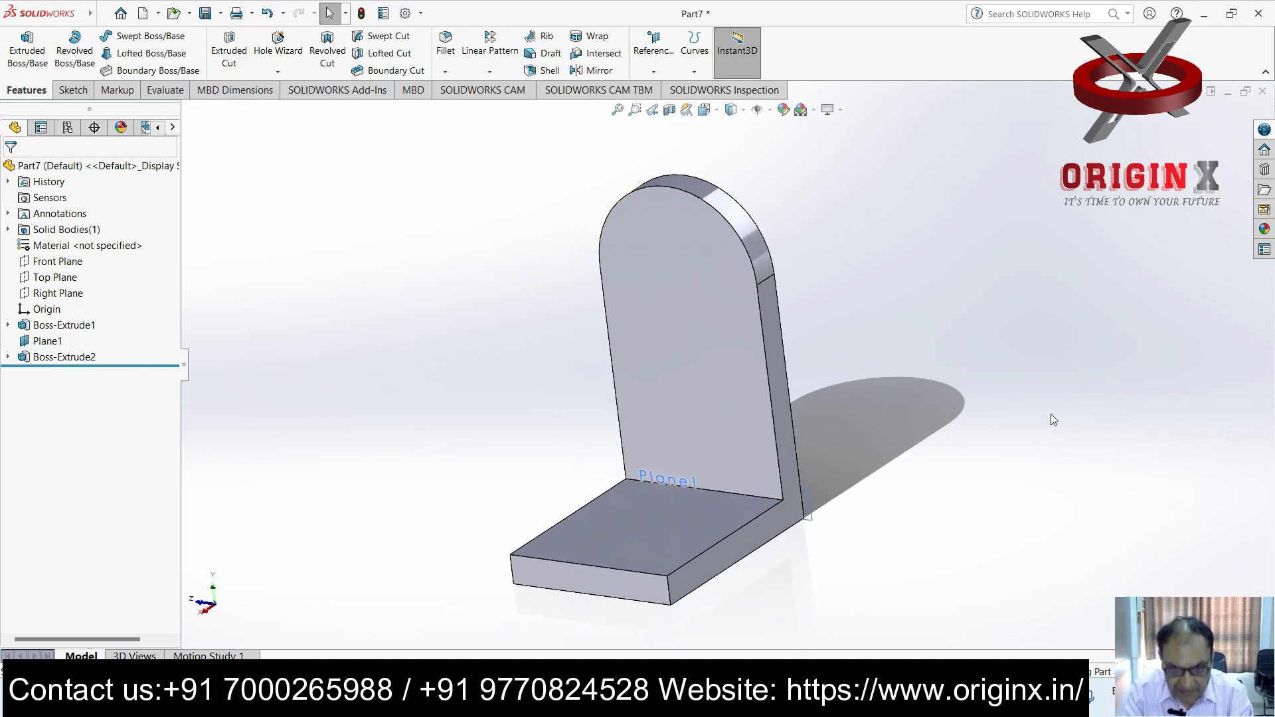
Sketch a circle about 104 mm in diameter on the upright's inner face, near its rounded top
{"action": "left_click", "coordinate": [691, 353]}
{"action": "key", "text": "ctrl+8"}
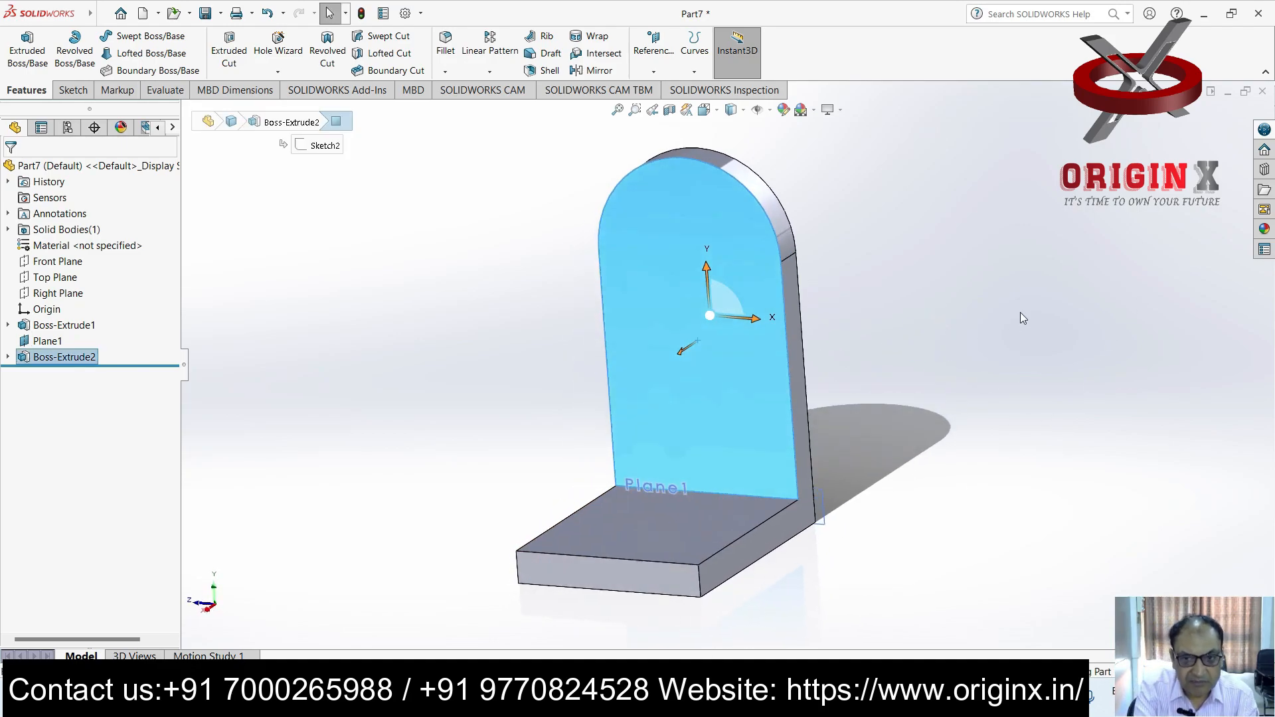
{"action": "left_click", "coordinate": [75, 91]}
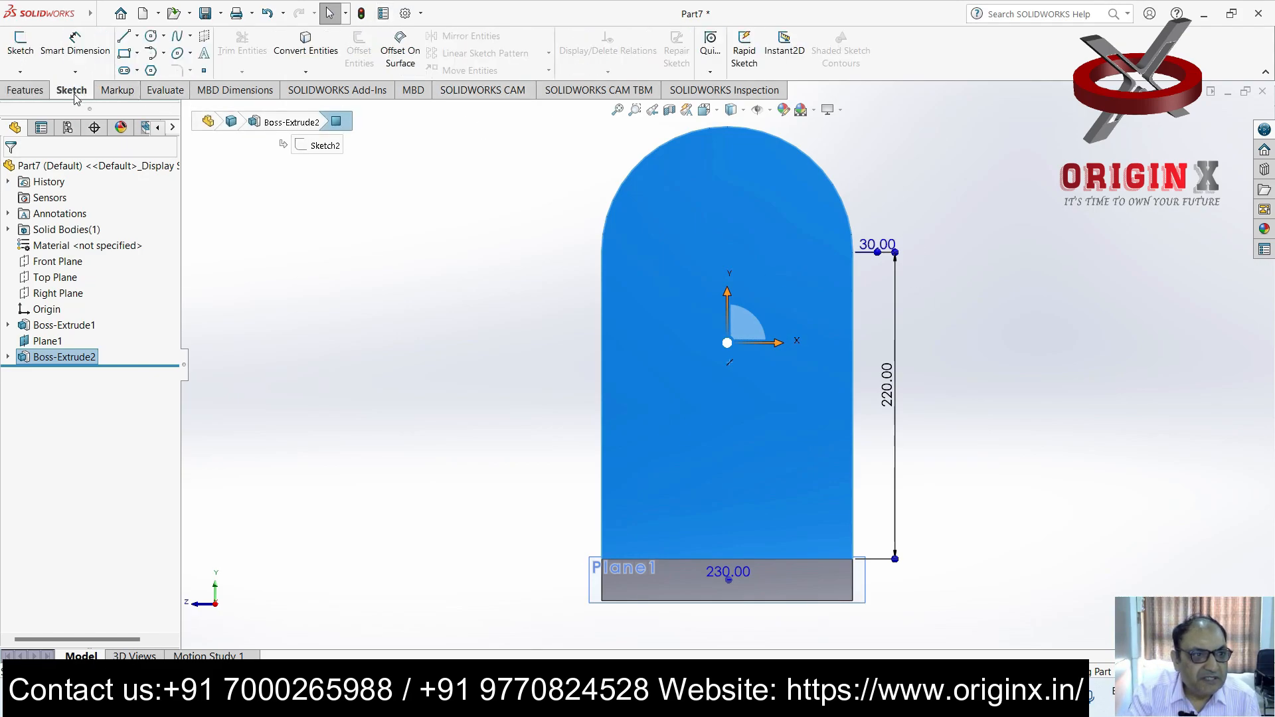
{"action": "left_click", "coordinate": [164, 36]}
{"action": "left_click", "coordinate": [171, 50]}
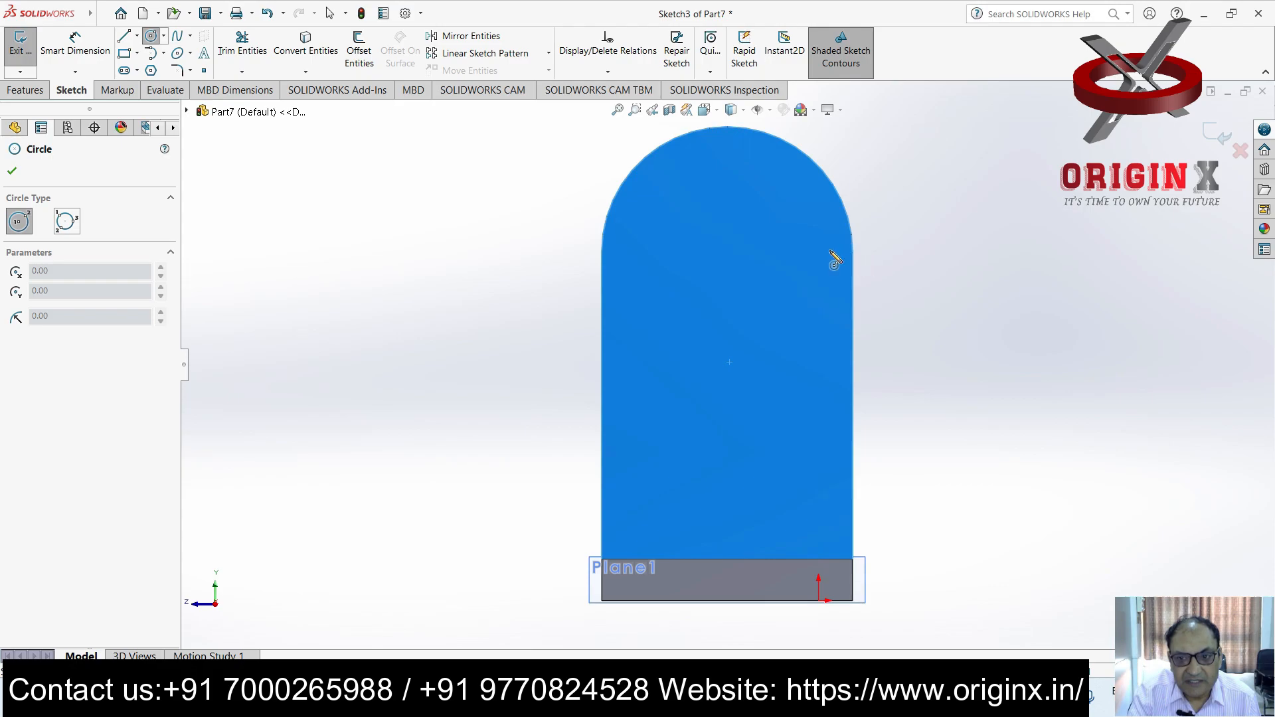
{"action": "left_click", "coordinate": [730, 235]}
{"action": "left_click", "coordinate": [746, 305]}
{"action": "key", "text": "Escape"}
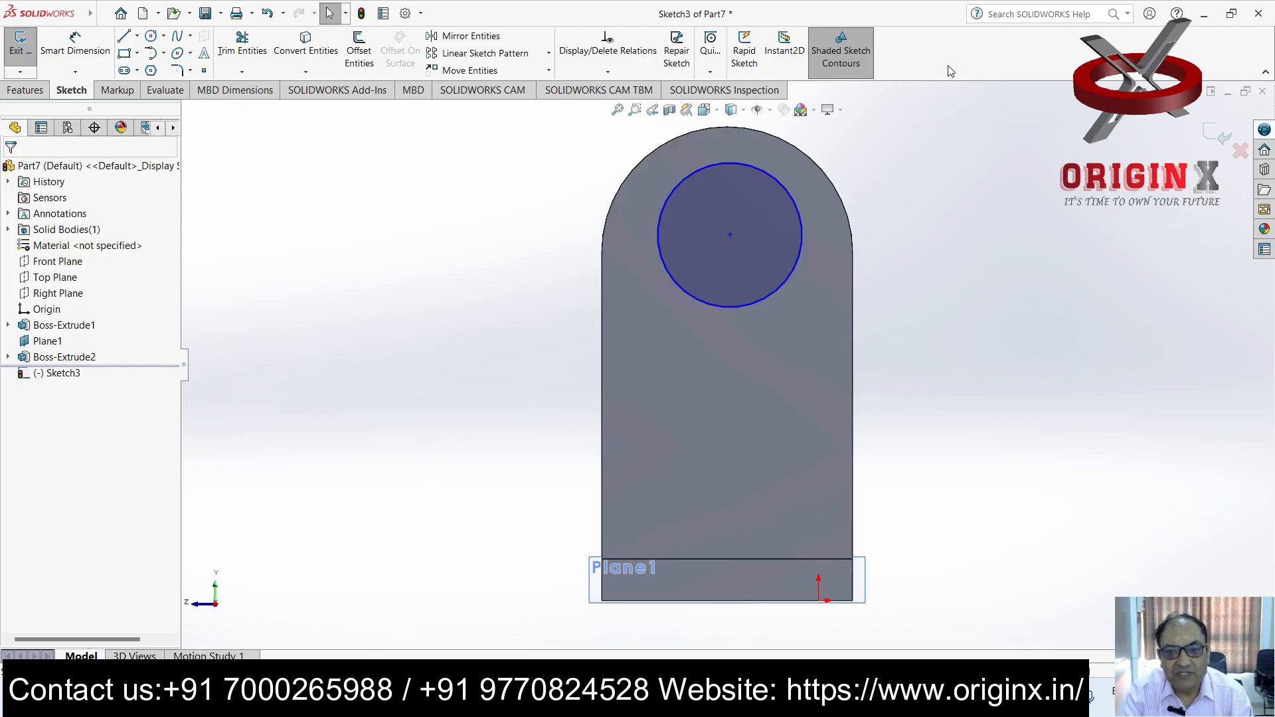
Make the circle concentric with the upright's rounded top edge
{"action": "left_click", "coordinate": [799, 207], "text": "ctrl"}
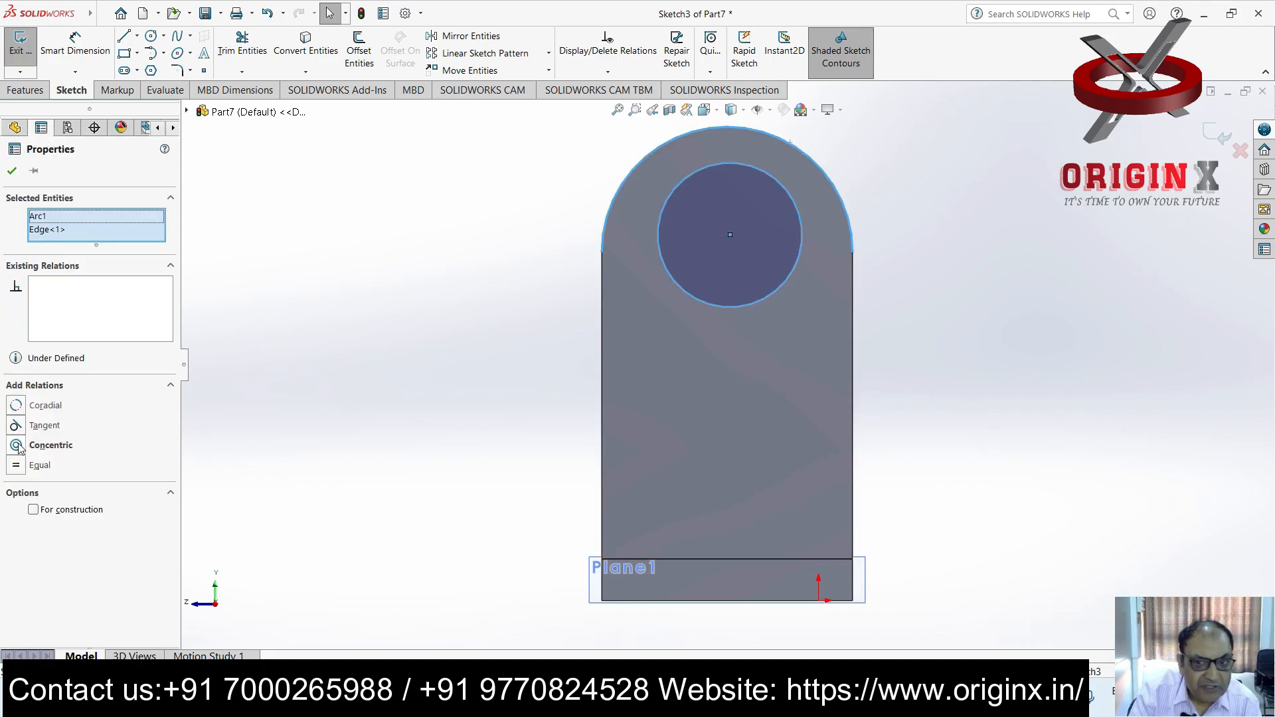
{"action": "left_click", "coordinate": [18, 445]}
{"action": "left_click", "coordinate": [1046, 273]}
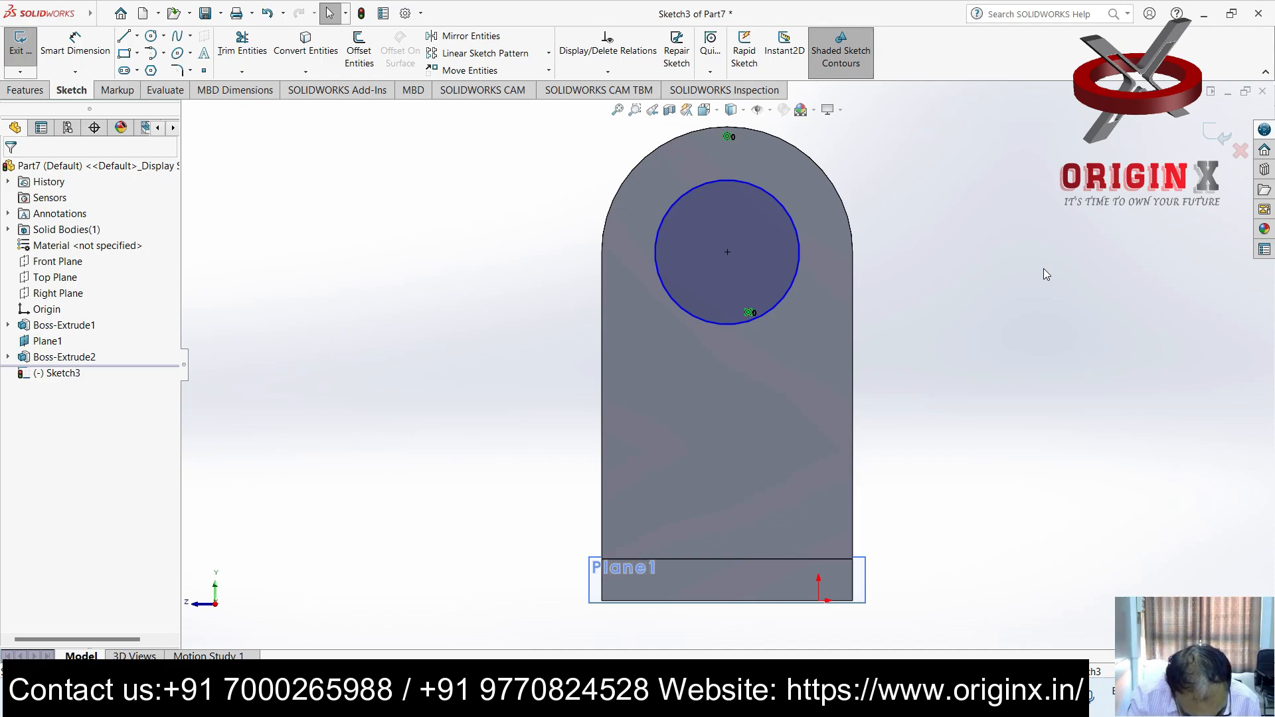
Dimension the circle's diameter to 120 mm
{"action": "left_click", "coordinate": [75, 44]}
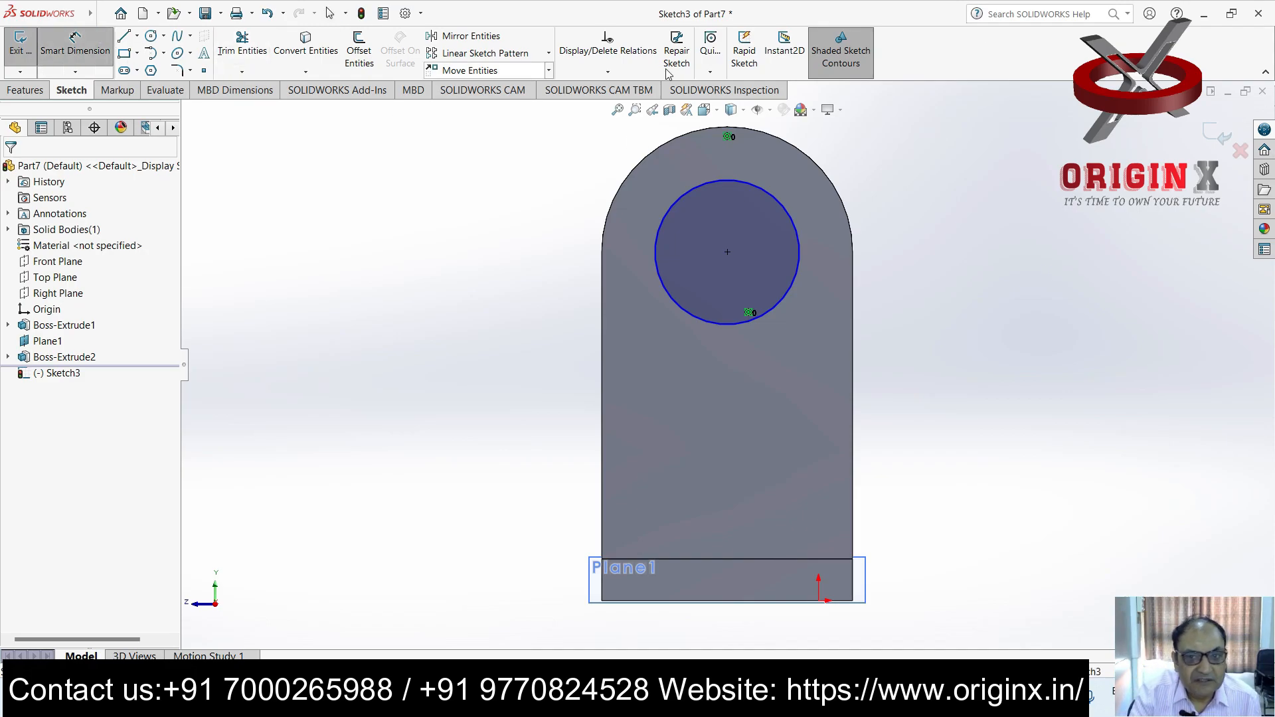
{"action": "left_click", "coordinate": [797, 226]}
{"action": "left_click", "coordinate": [916, 212]}
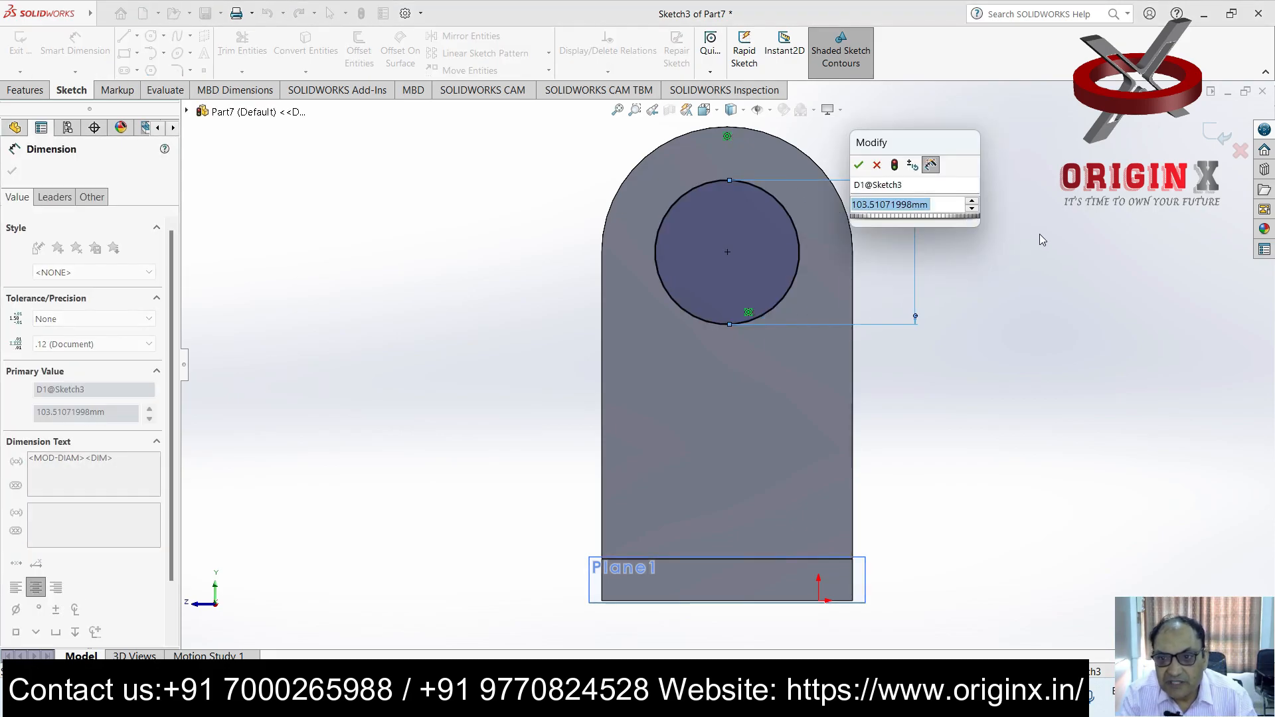
{"action": "type", "text": "1209"}
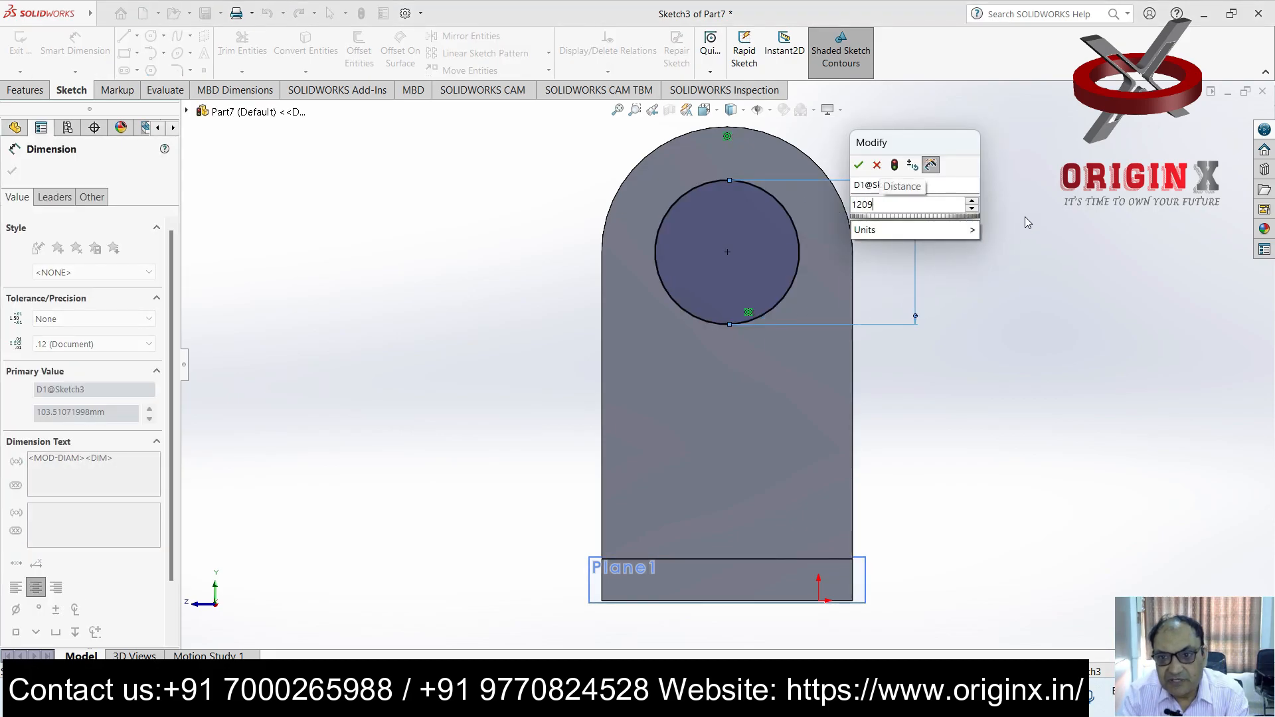
{"action": "key", "text": "BackSpace"}
{"action": "key", "text": "Return"}
Draw a smaller circle of about 32 mm radius from the same centre, inside the 120 mm circle
{"action": "left_click", "coordinate": [165, 37]}
{"action": "left_click", "coordinate": [174, 52]}
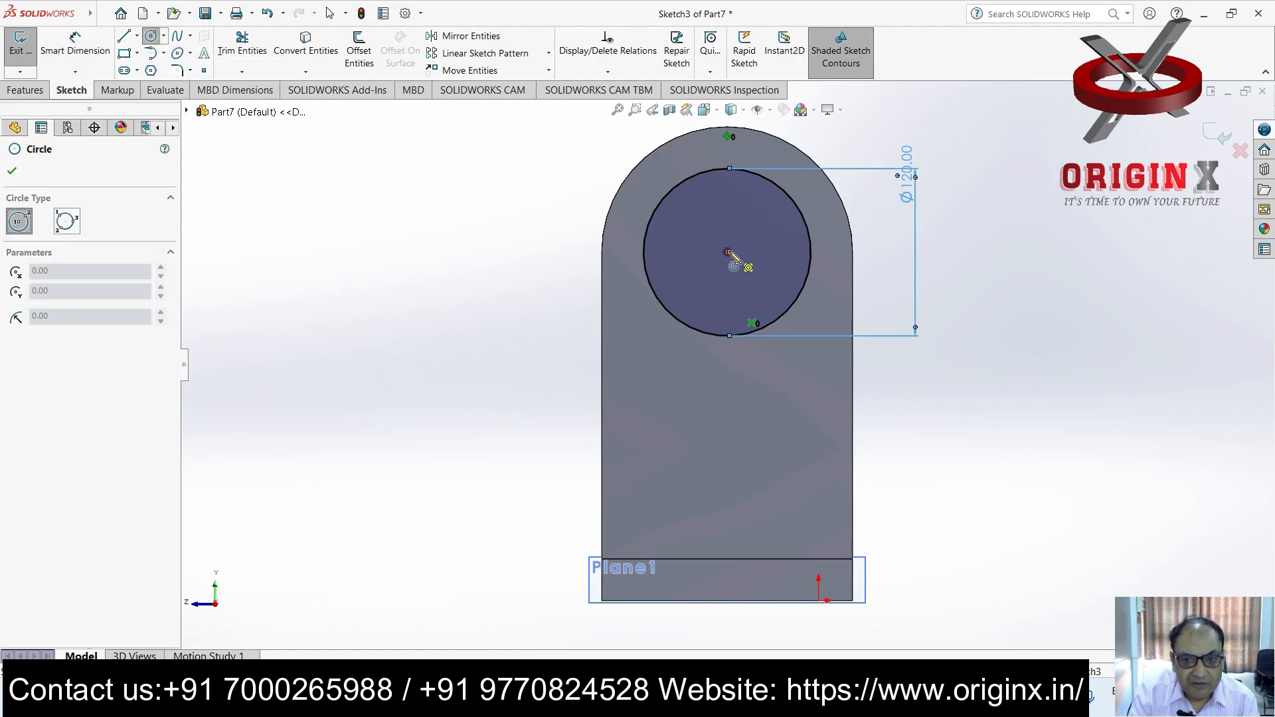
{"action": "left_click", "coordinate": [727, 252]}
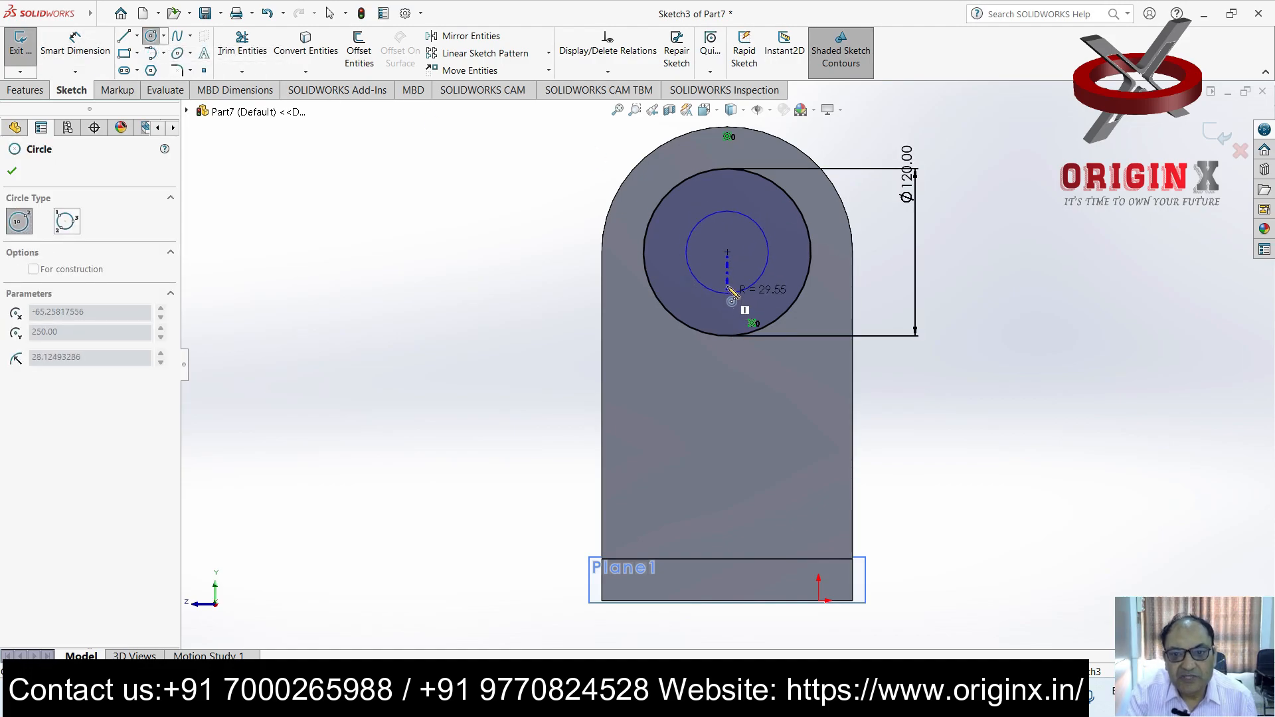
{"action": "left_click", "coordinate": [730, 297]}
{"action": "key", "text": "Escape"}
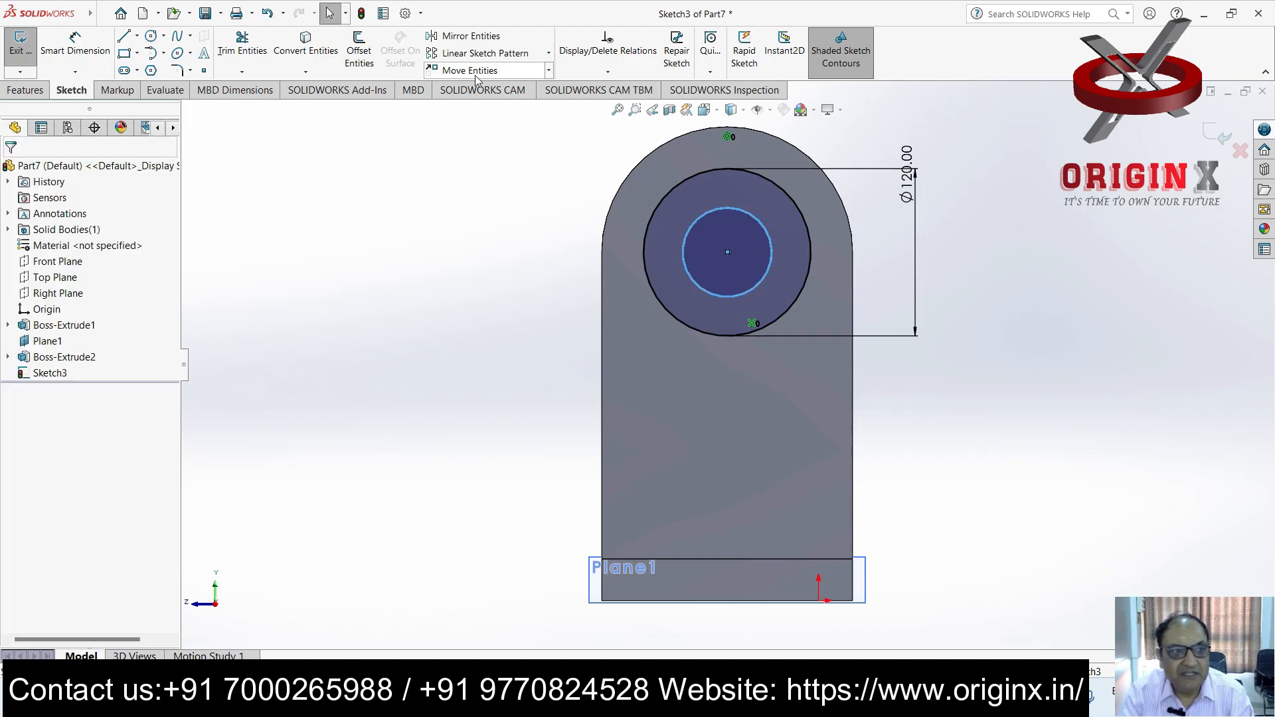
Dimension the inner circle's diameter to 60 mm
{"action": "left_click", "coordinate": [75, 47]}
{"action": "left_click", "coordinate": [770, 249]}
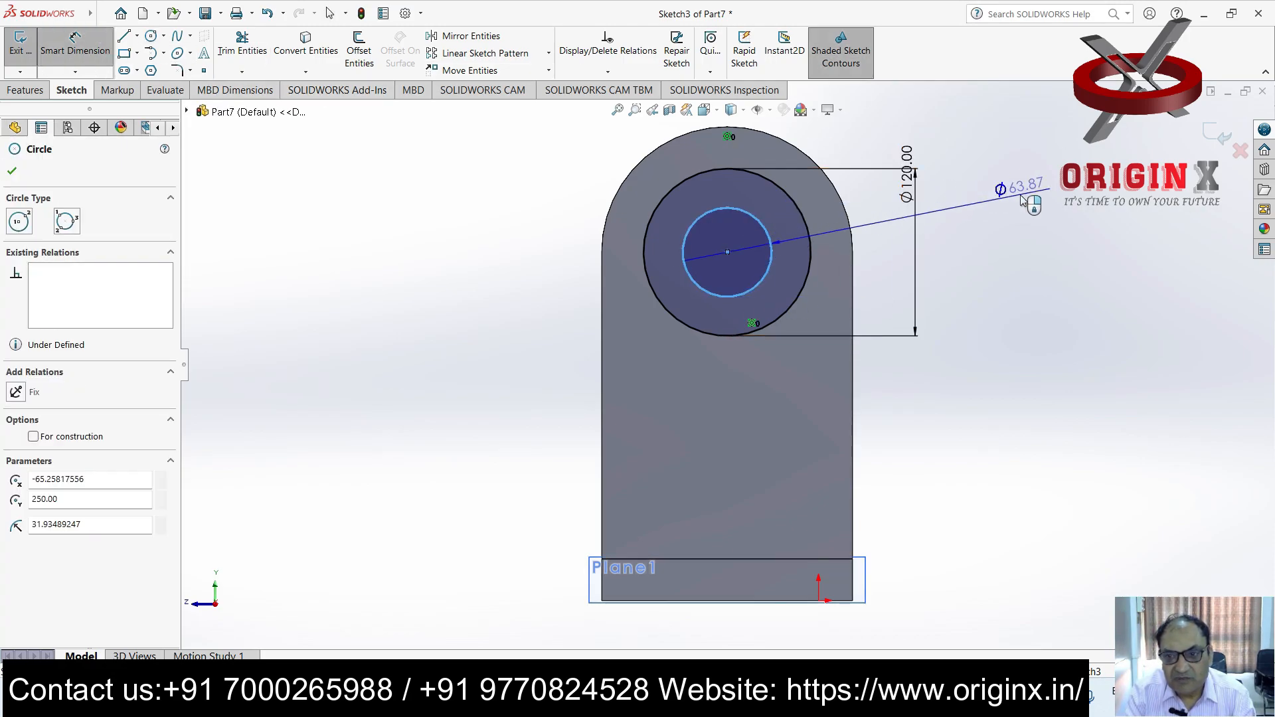
{"action": "left_click", "coordinate": [1020, 194]}
{"action": "type", "text": "60"}
{"action": "key", "text": "Return"}
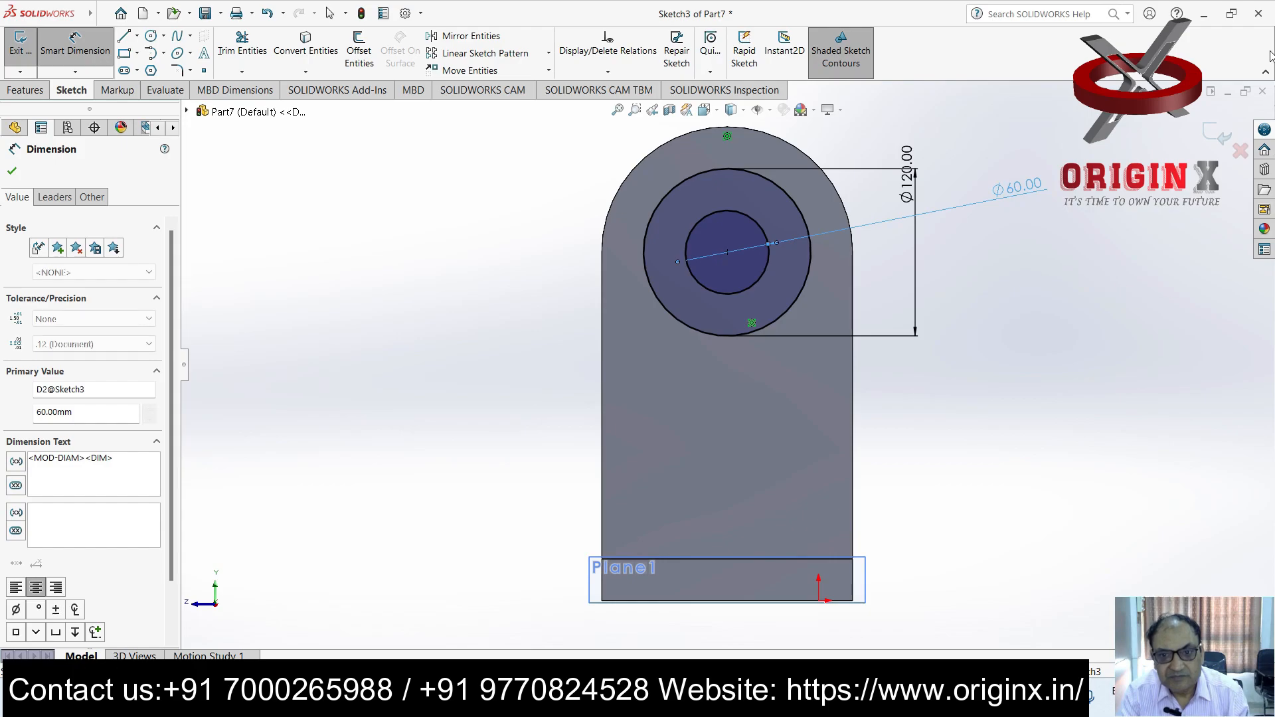
Extrude the ring between the two circles 70 mm out from the upright over the base plate, merged with the body
{"action": "left_click", "coordinate": [25, 92]}
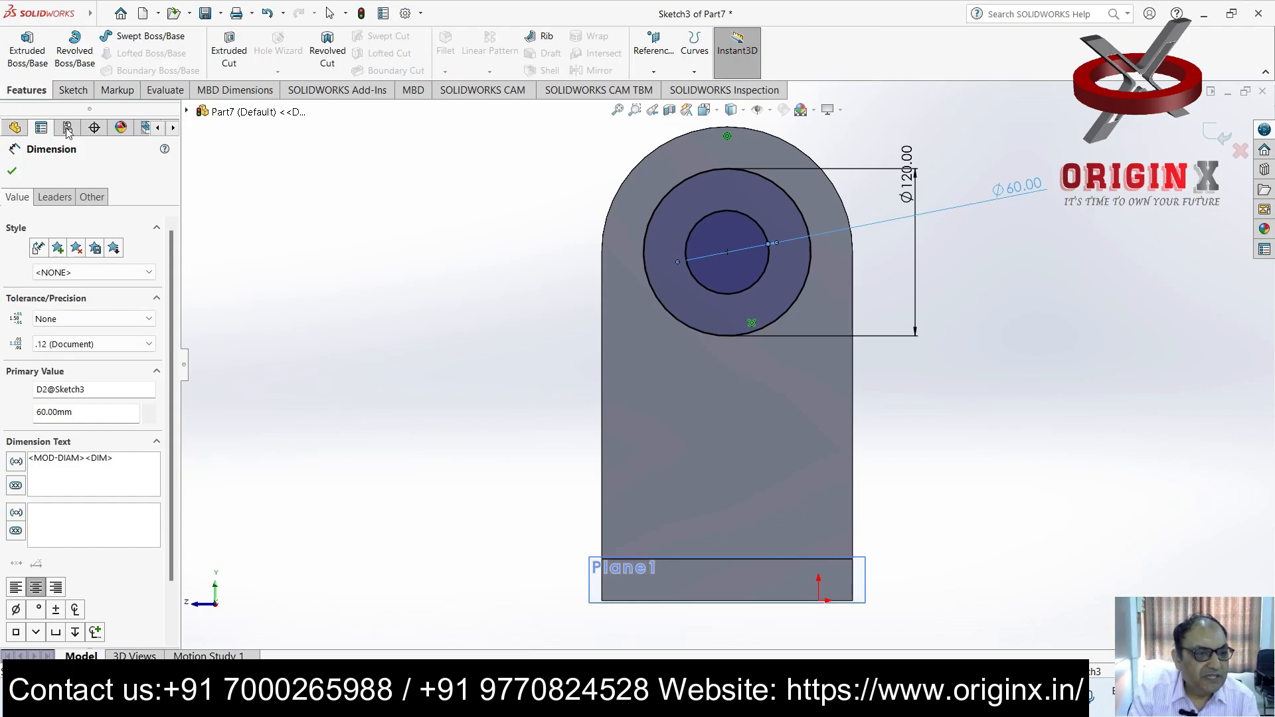
{"action": "left_click", "coordinate": [26, 59]}
{"action": "left_click_drag", "start_coordinate": [759, 252], "coordinate": [731, 263]}
{"action": "type", "text": "70"}
{"action": "key", "text": "Return"}
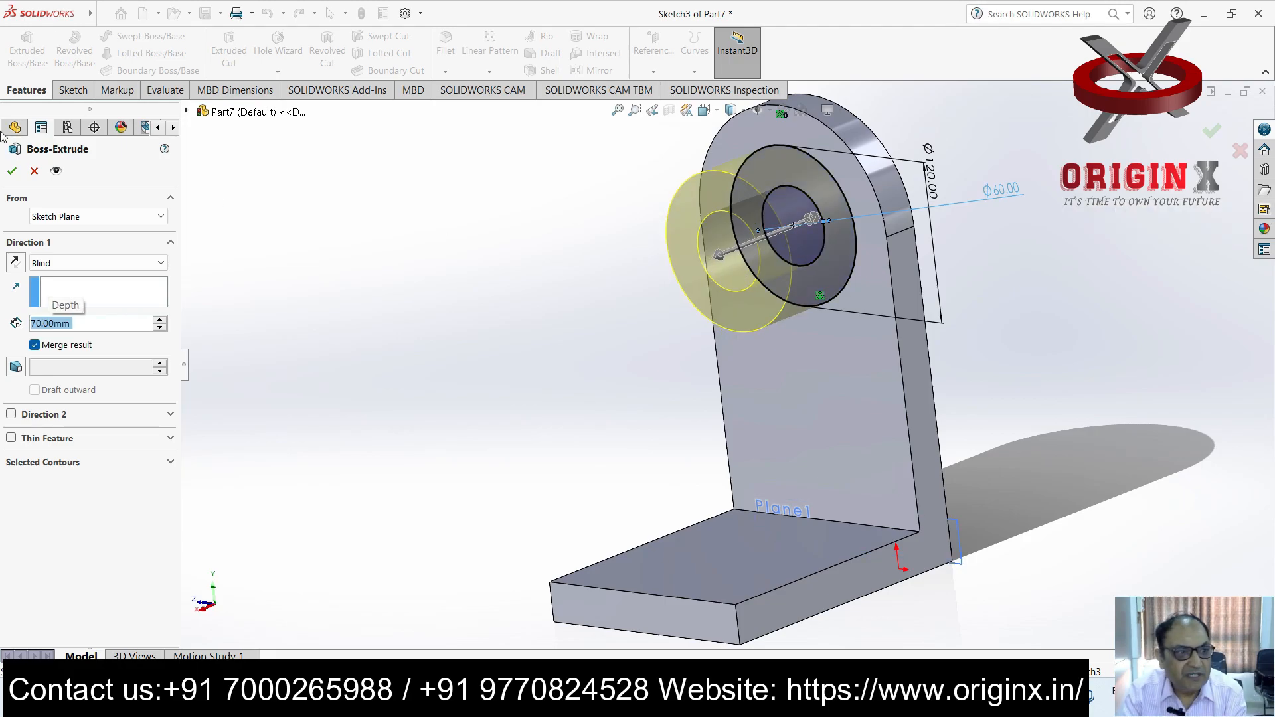
{"action": "left_click", "coordinate": [12, 172]}
Create a reference plane midway between the two opposite side faces of the bracket
{"action": "middle_click_drag", "start_coordinate": [970, 337], "coordinate": [1011, 378]}
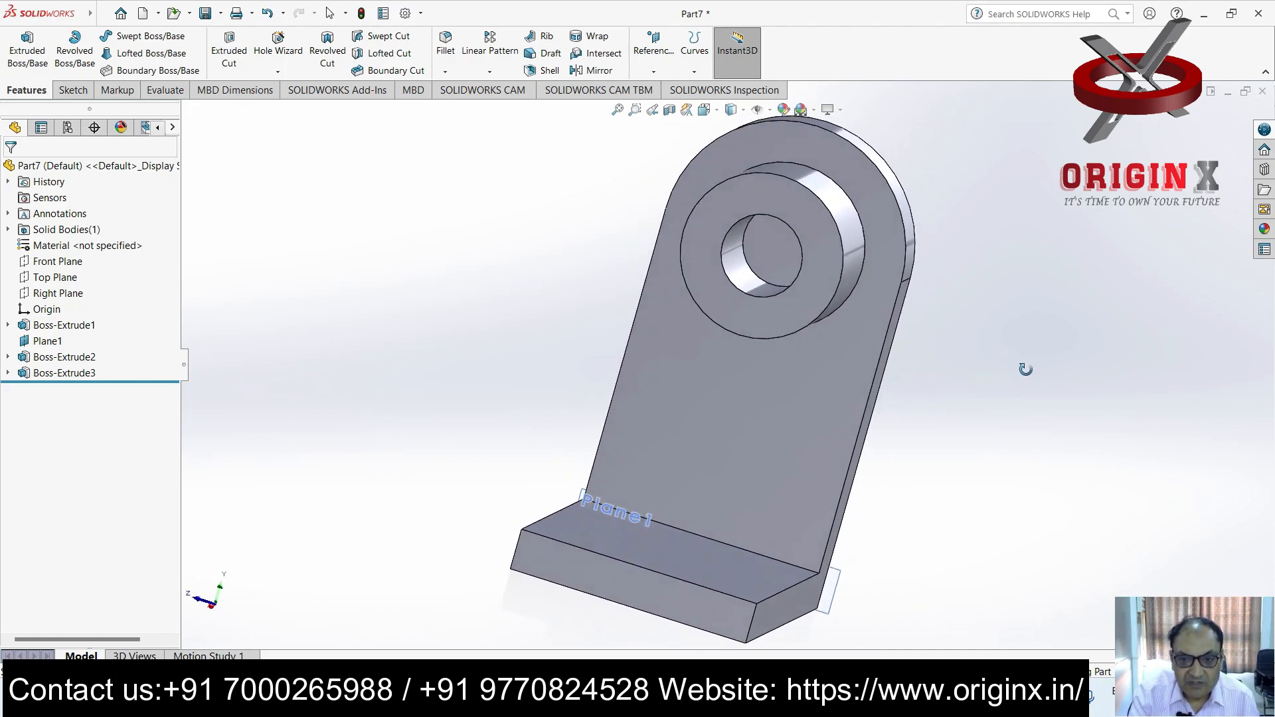
{"action": "middle_click_drag", "start_coordinate": [757, 354], "coordinate": [894, 507]}
{"action": "scroll", "coordinate": [881, 504], "scroll_direction": "up", "scroll_amount": 4}
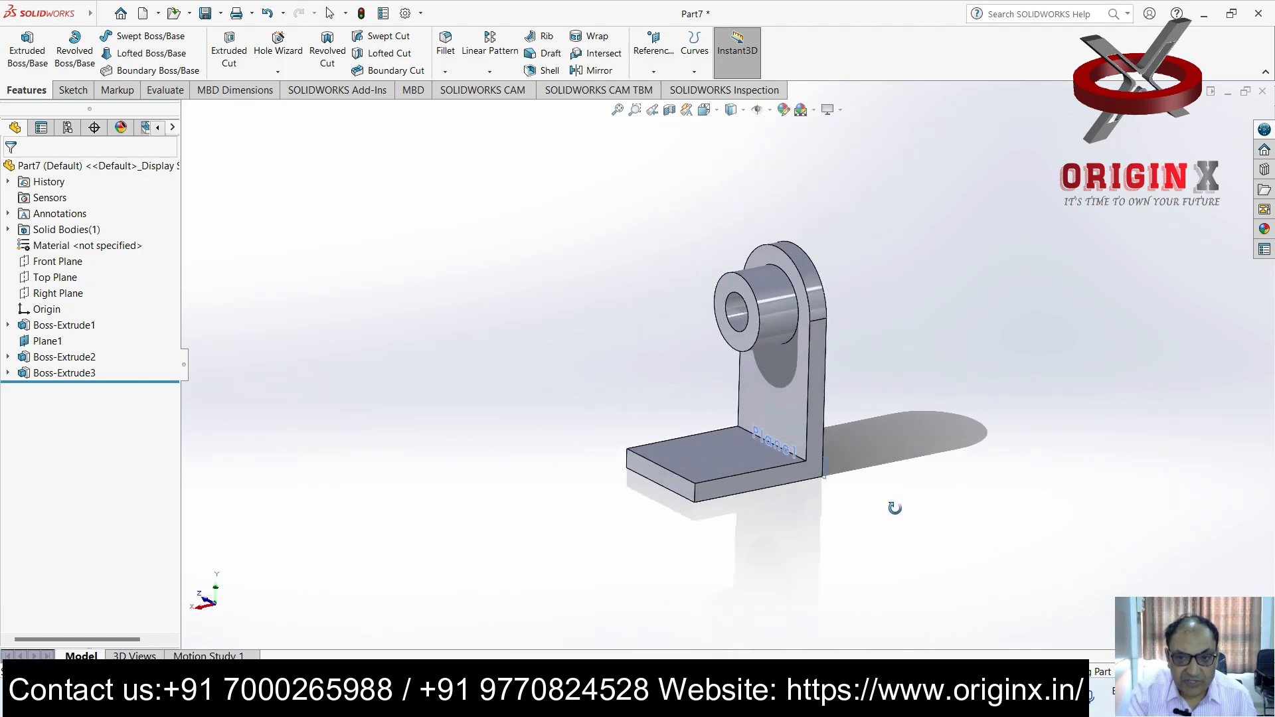
{"action": "left_click", "coordinate": [653, 71]}
{"action": "left_click", "coordinate": [664, 89]}
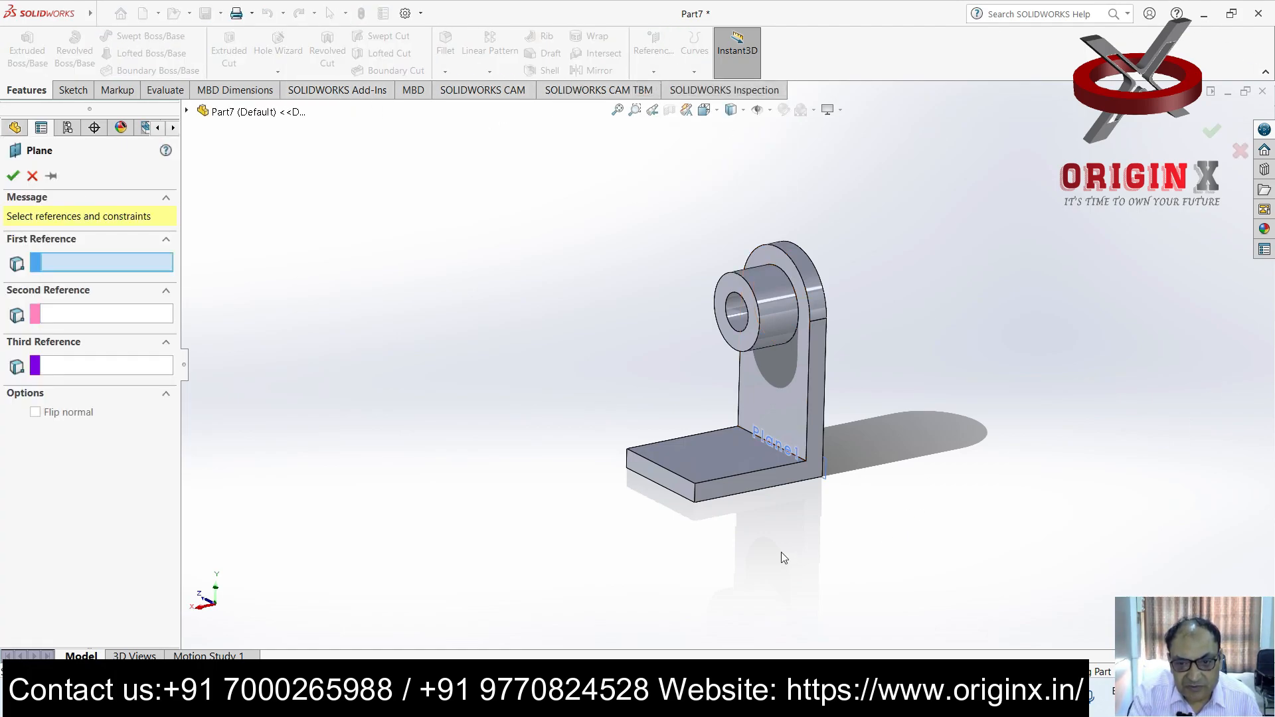
{"action": "left_click", "coordinate": [740, 484]}
{"action": "middle_click_drag", "start_coordinate": [799, 550], "coordinate": [893, 621]}
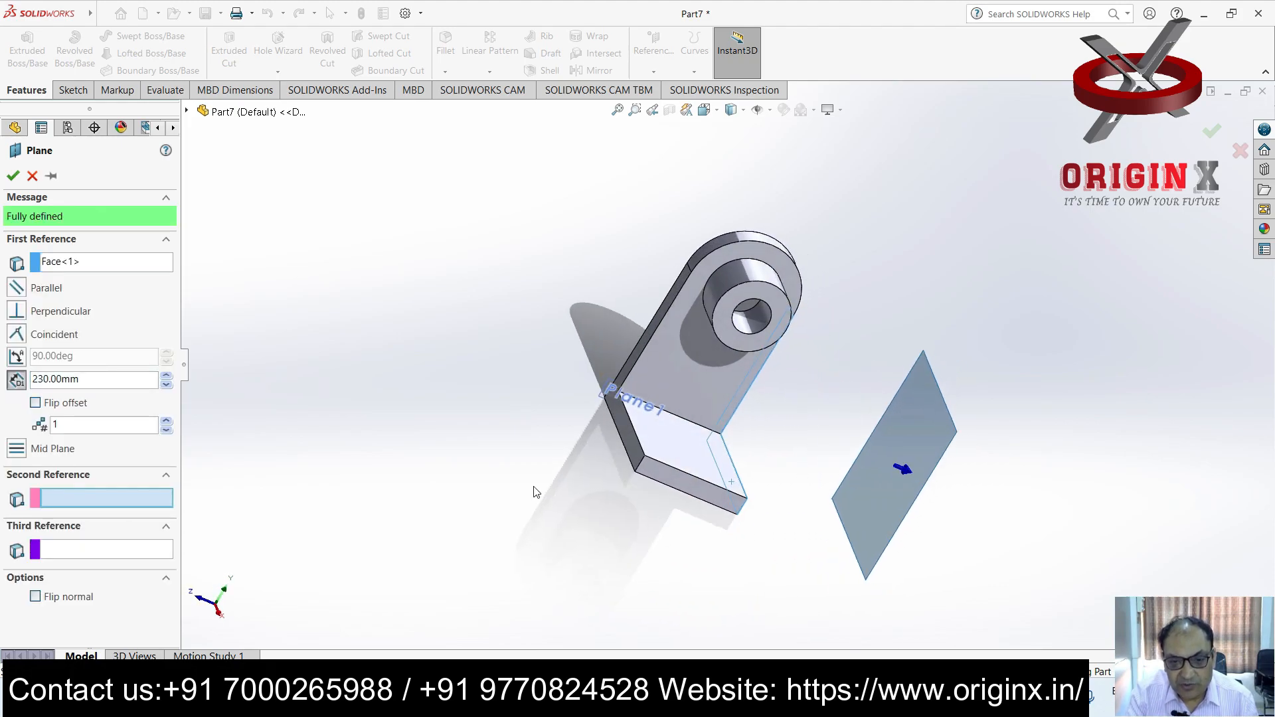
{"action": "left_click", "coordinate": [632, 447]}
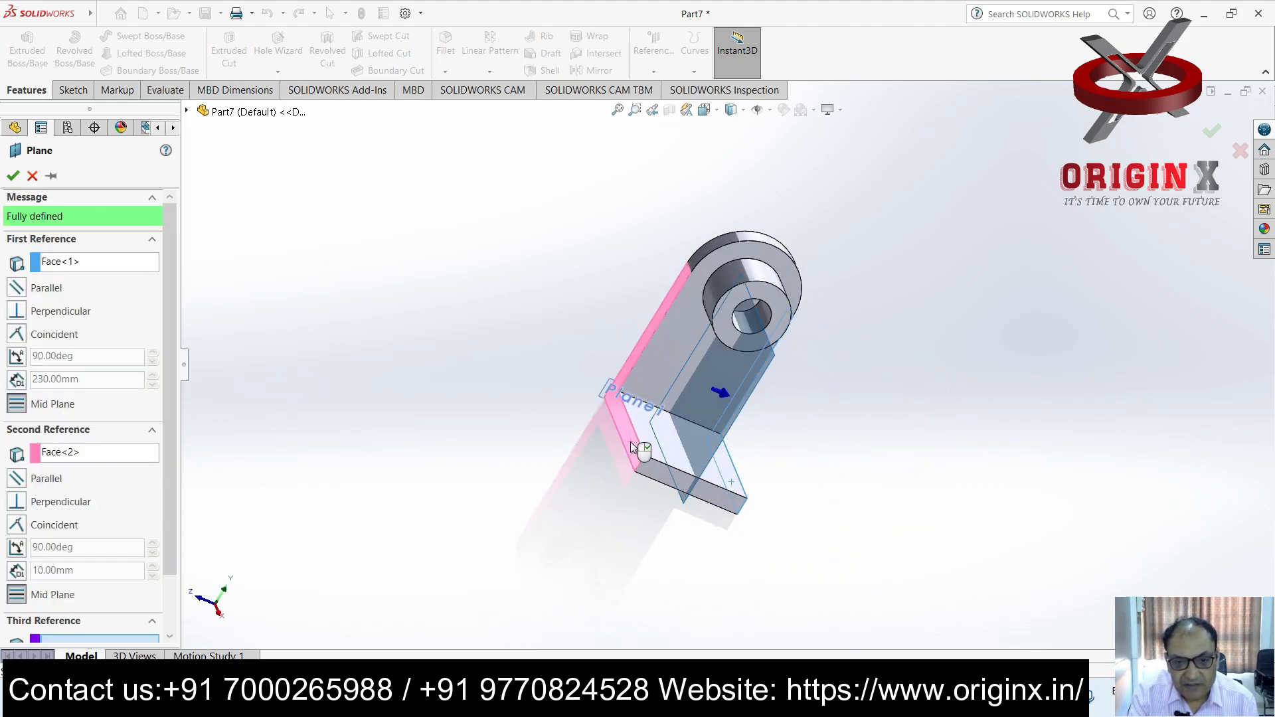
{"action": "left_click", "coordinate": [12, 176]}
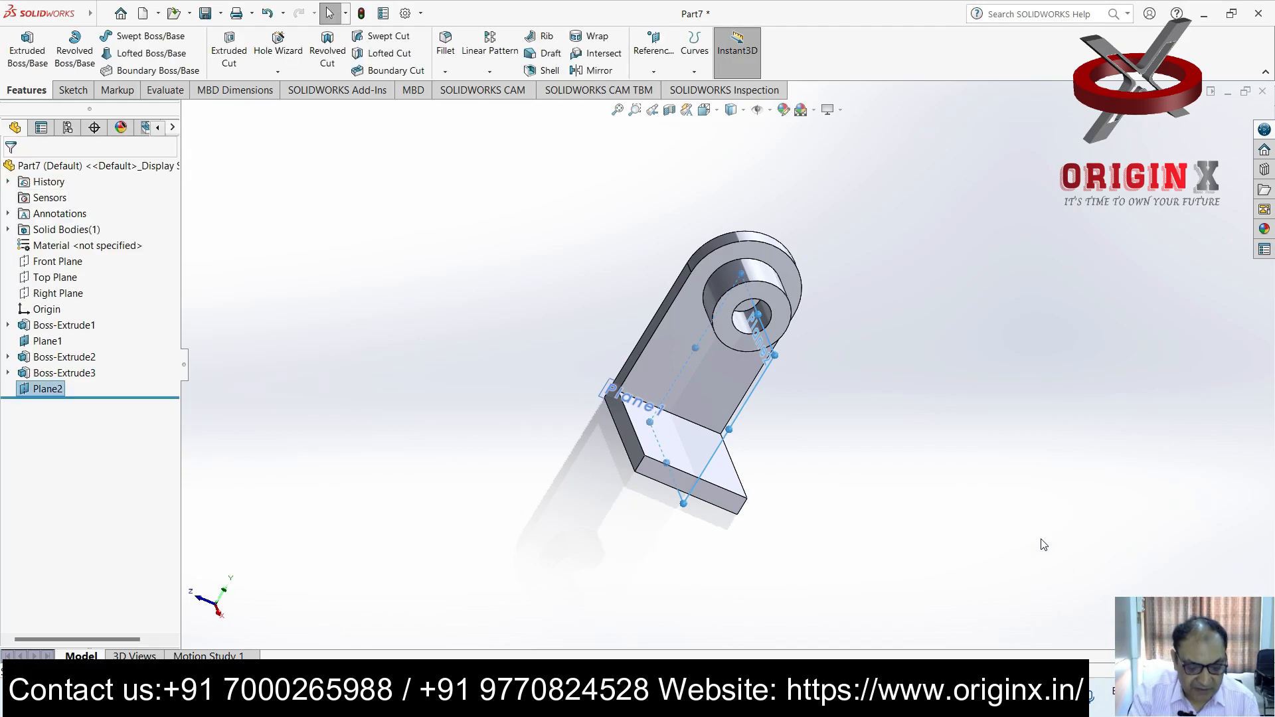
Start a sketch on the mid plane and draw a line from the centre of the boss's end face to the base plate's outer top edge
{"action": "key", "text": "ctrl+8"}
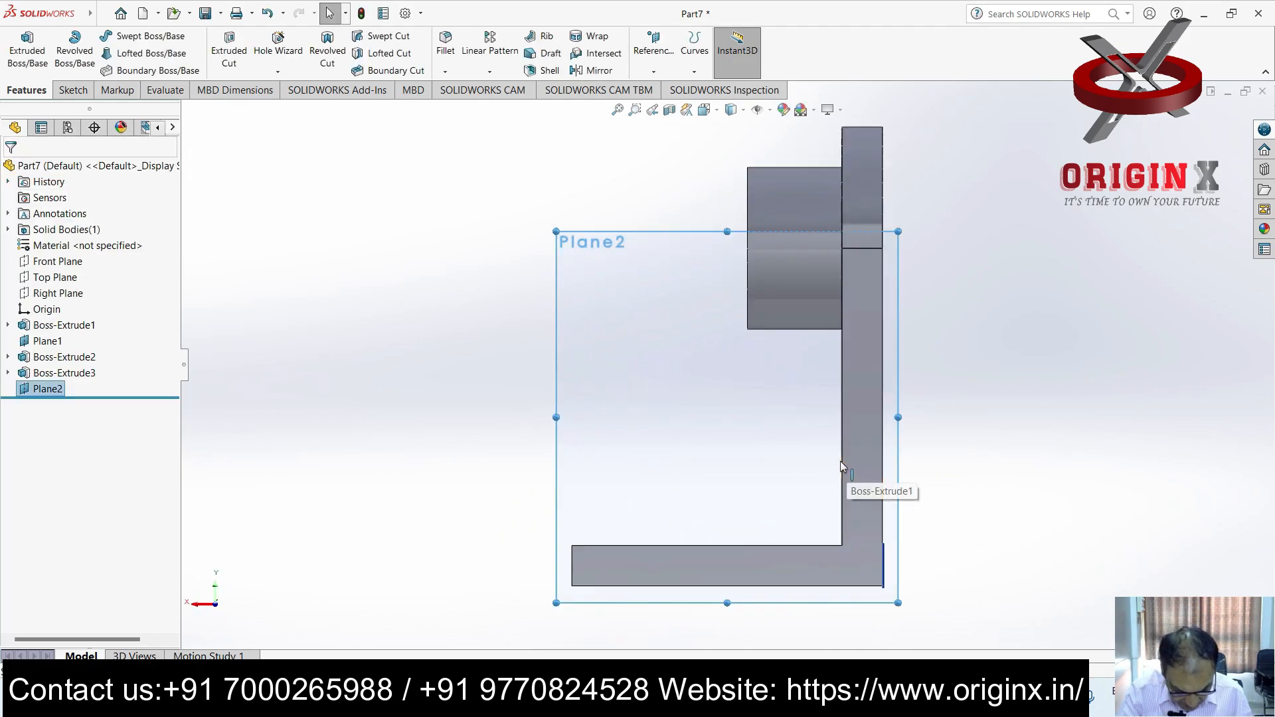
{"action": "left_click", "coordinate": [73, 91]}
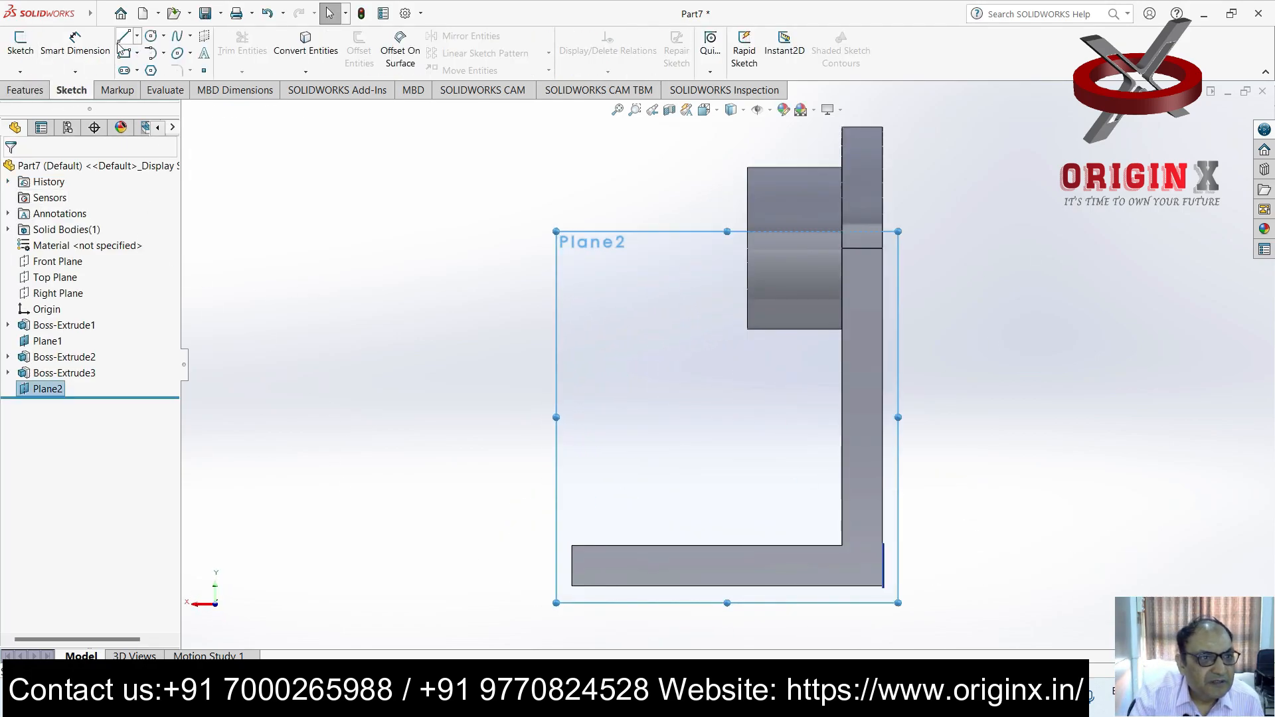
{"action": "left_click", "coordinate": [123, 36]}
{"action": "left_click", "coordinate": [747, 249]}
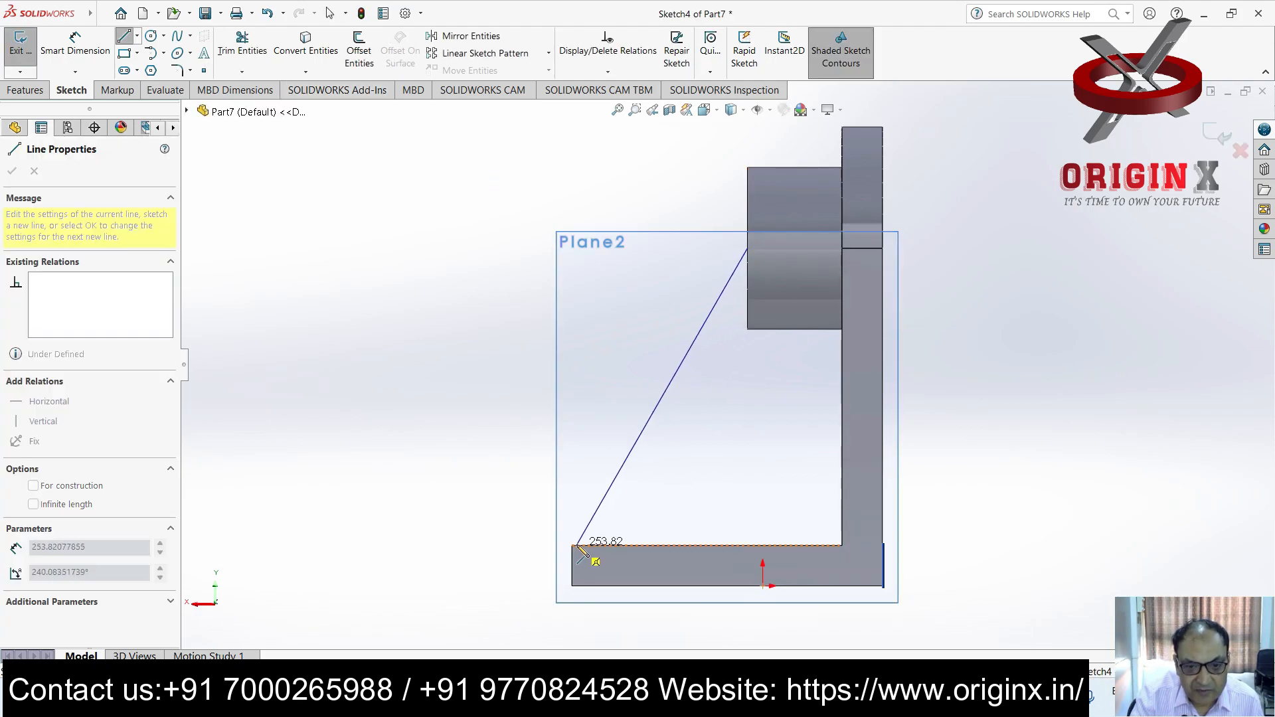
{"action": "left_click", "coordinate": [572, 546]}
{"action": "key", "text": "Escape"}
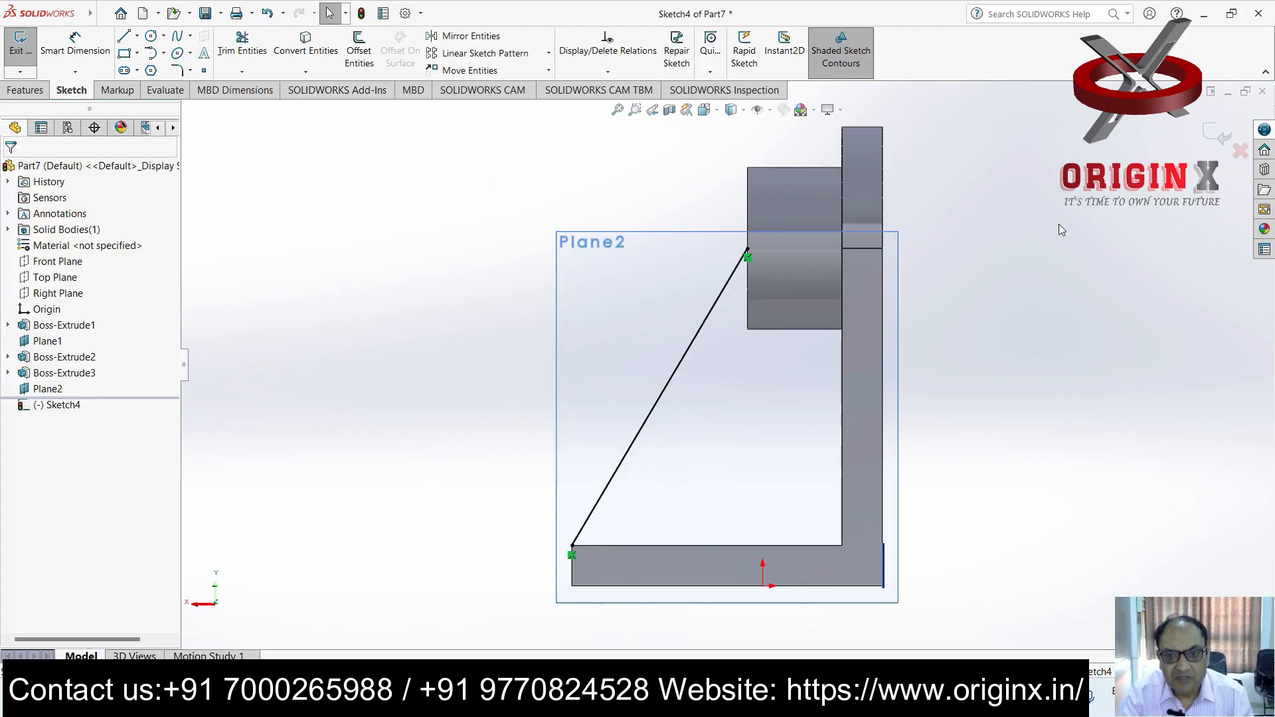
Try to create a 10 mm thick rib from the line starting at the boss's centre
{"action": "left_click", "coordinate": [26, 90]}
{"action": "left_click", "coordinate": [541, 36]}
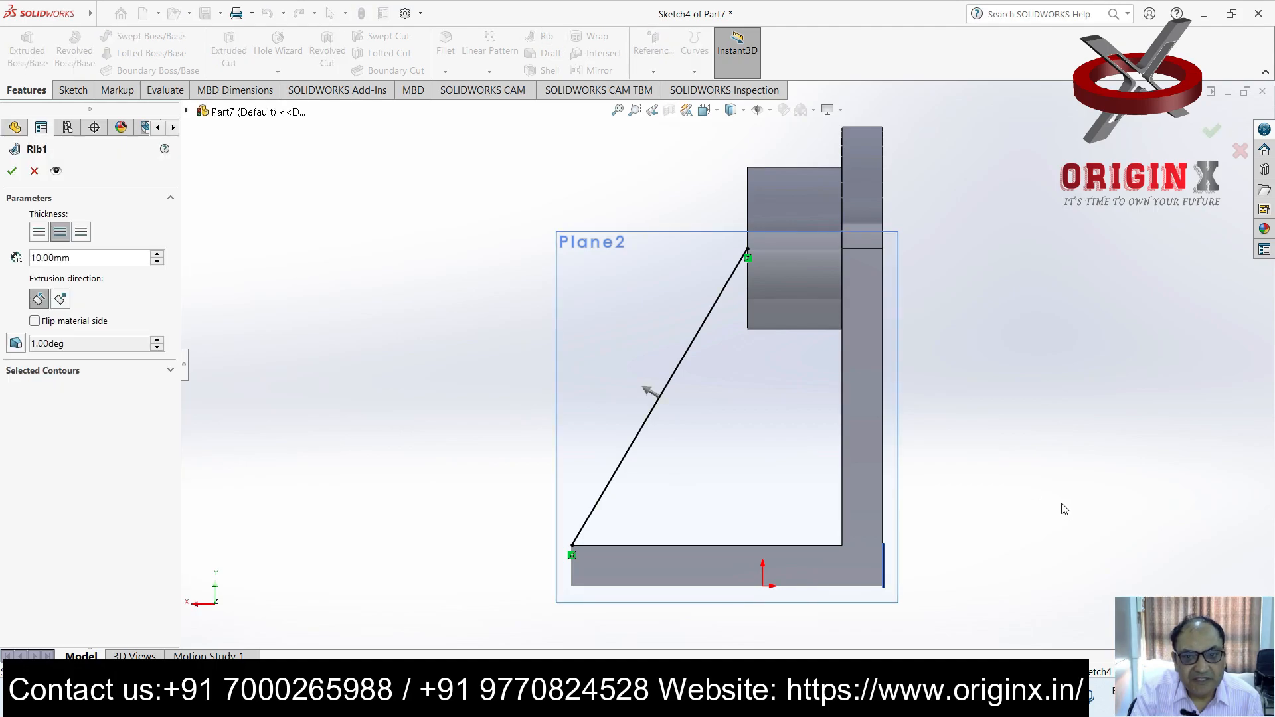
{"action": "scroll", "coordinate": [748, 292], "scroll_direction": "down", "scroll_amount": 5}
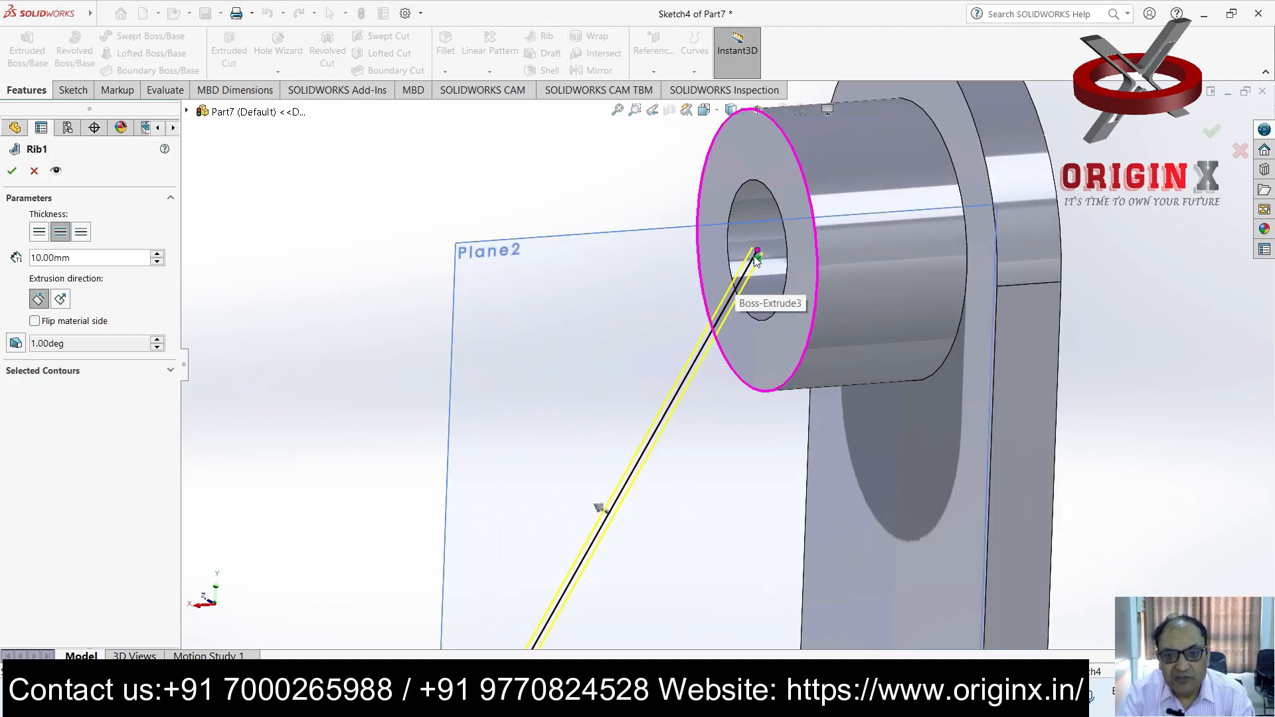
{"action": "left_click", "coordinate": [757, 251]}
{"action": "key", "text": "Escape"}
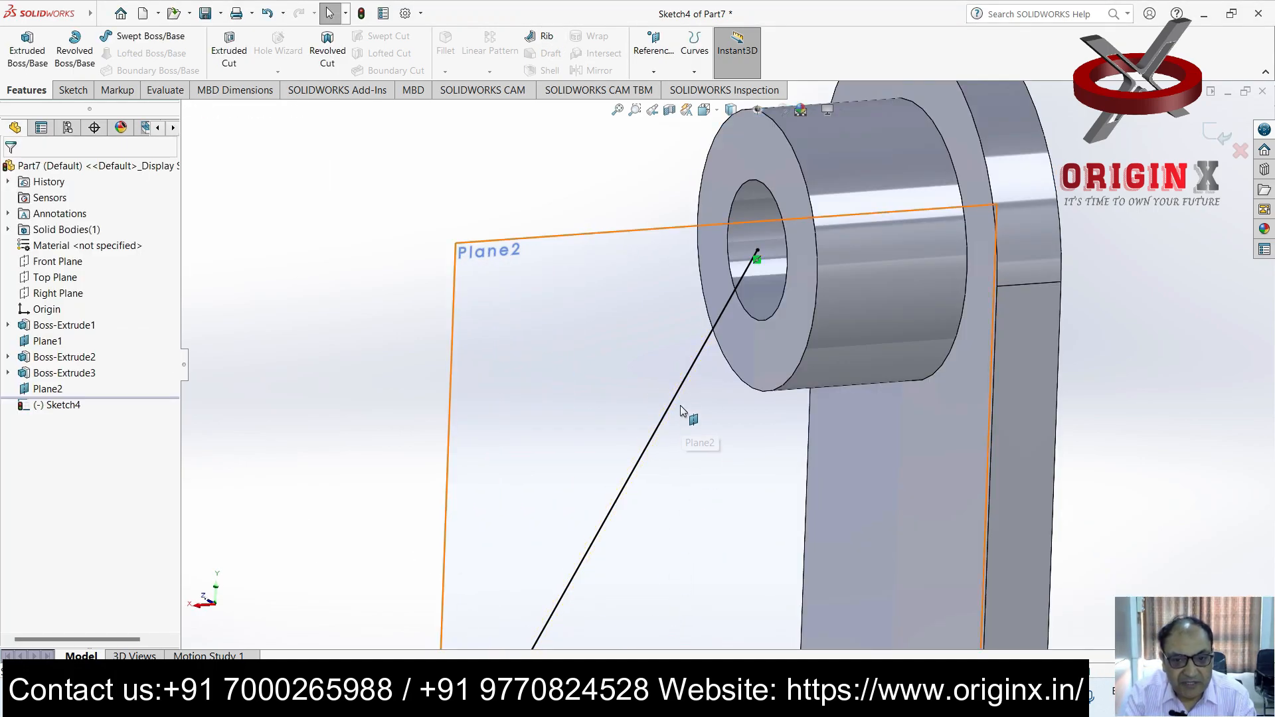
Delete the sloping line from the mid-plane sketch
{"action": "left_click", "coordinate": [759, 248]}
{"action": "left_click", "coordinate": [639, 461]}
{"action": "key", "text": "Delete"}
{"action": "key", "text": "f"}
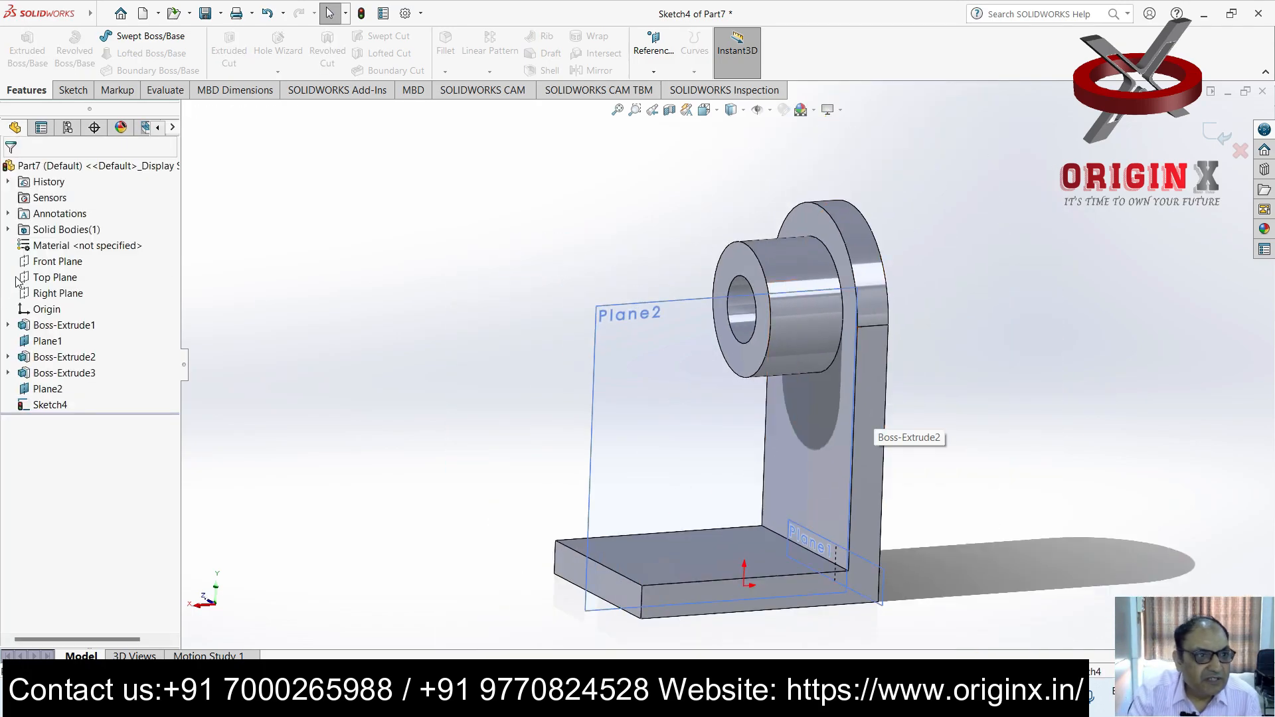
Draw a line from the lowest point of the boss's front rim to the base plate's outer top edge
{"action": "left_click", "coordinate": [72, 90]}
{"action": "left_click", "coordinate": [129, 37]}
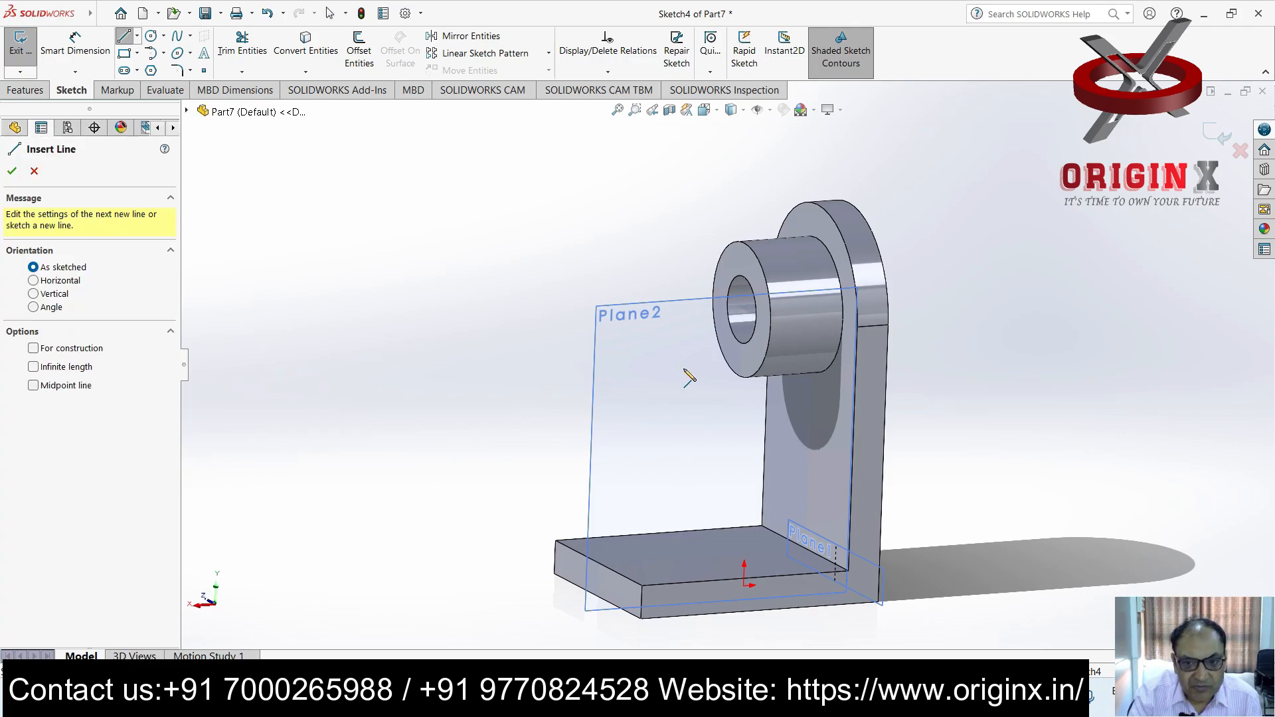
{"action": "left_click", "coordinate": [739, 378]}
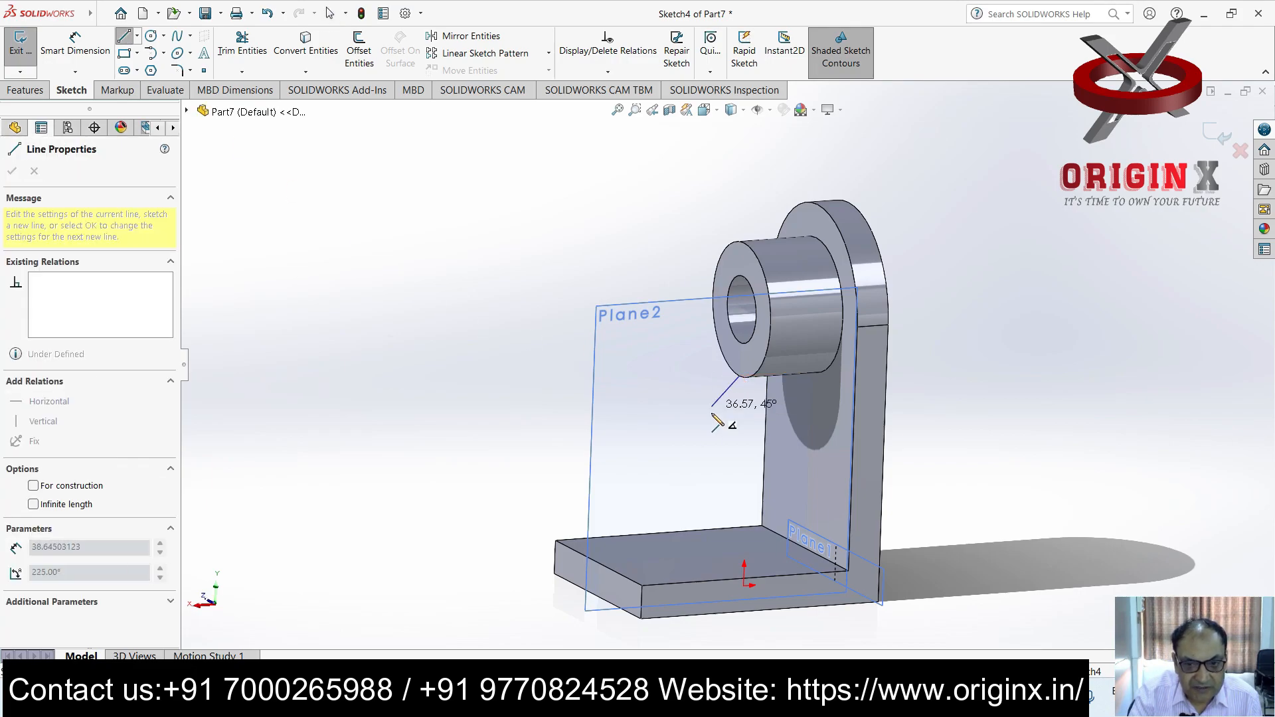
{"action": "left_click", "coordinate": [605, 567]}
Try to create a 10 mm thick rib from the line starting at the boss's lower rim
{"action": "left_click", "coordinate": [25, 91]}
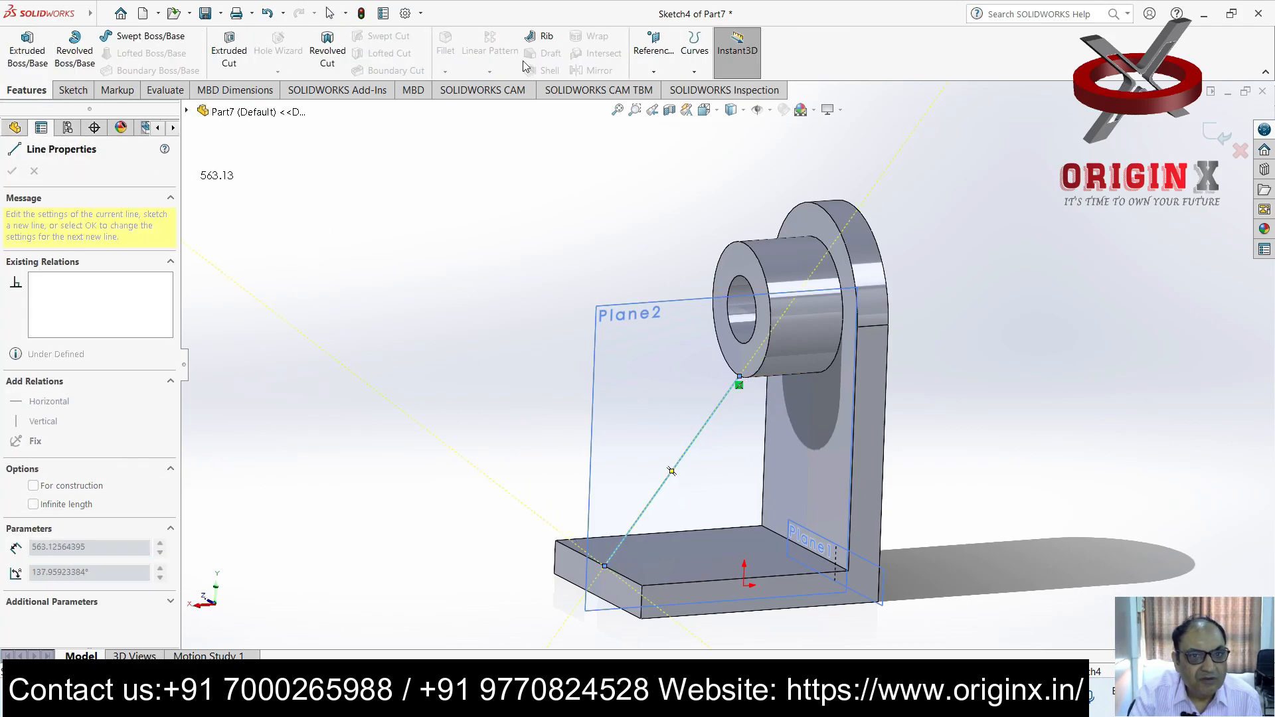
{"action": "left_click", "coordinate": [546, 36]}
{"action": "left_click", "coordinate": [10, 177]}
{"action": "middle_click_drag", "start_coordinate": [1044, 461], "coordinate": [1065, 453]}
{"action": "left_click", "coordinate": [892, 344]}
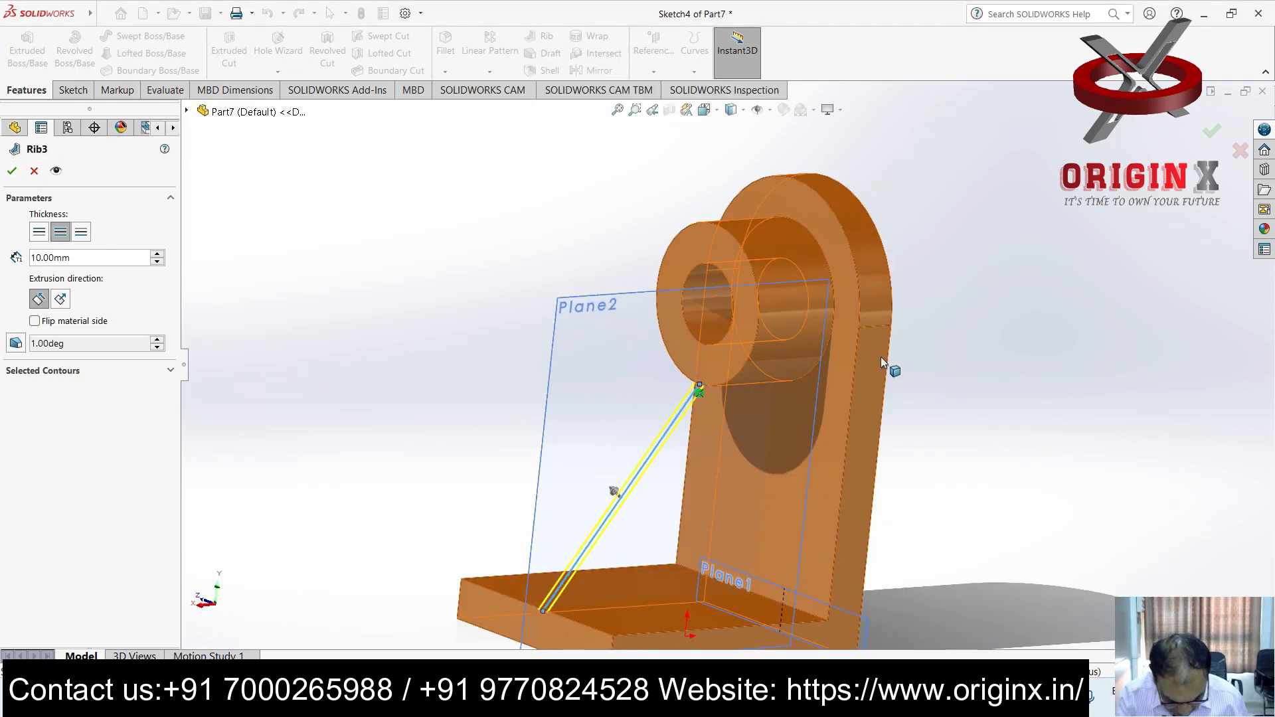
{"action": "scroll", "coordinate": [867, 362], "scroll_direction": "down", "scroll_amount": 2}
{"action": "key", "text": "Escape"}
{"action": "scroll", "coordinate": [955, 447], "scroll_direction": "up", "scroll_amount": 2}
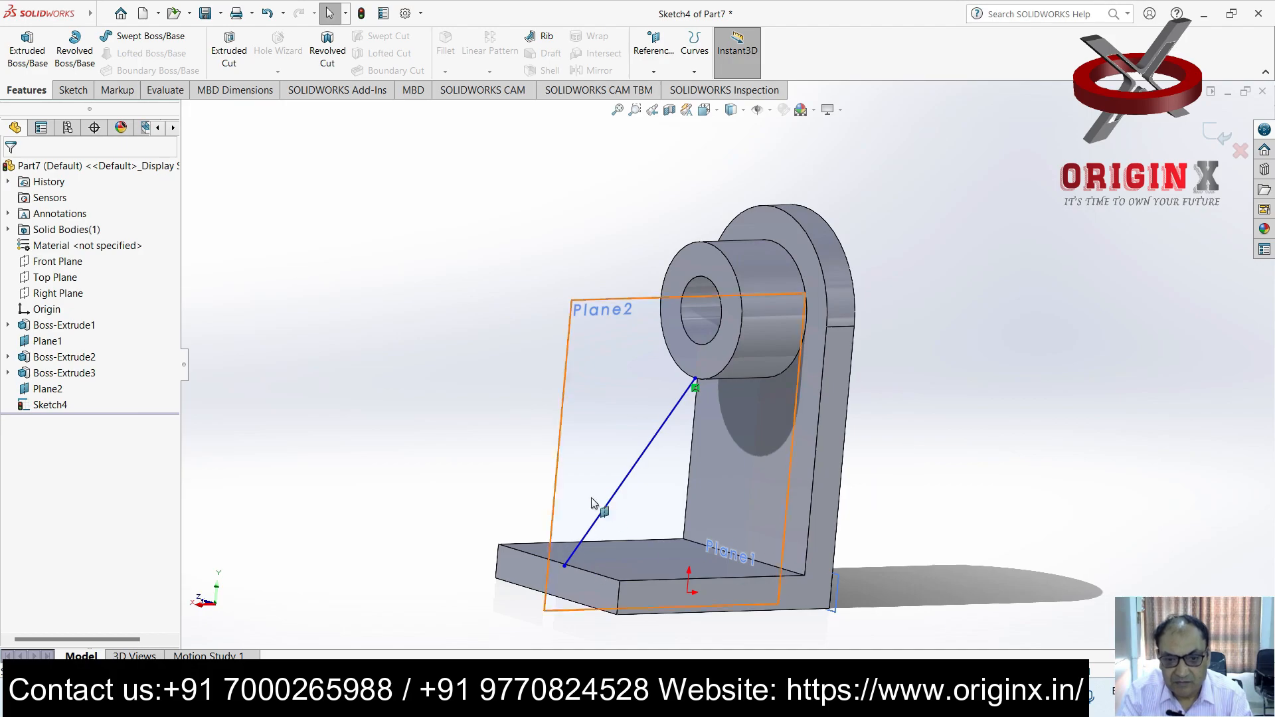
Delete the sloping line from the mid-plane sketch
{"action": "left_click", "coordinate": [627, 506]}
{"action": "left_click", "coordinate": [642, 456]}
{"action": "key", "text": "Delete"}
Sketch a line on the mid plane from the boss's lower front corner to just inside the base plate's outer top corner
{"action": "left_click", "coordinate": [46, 389]}
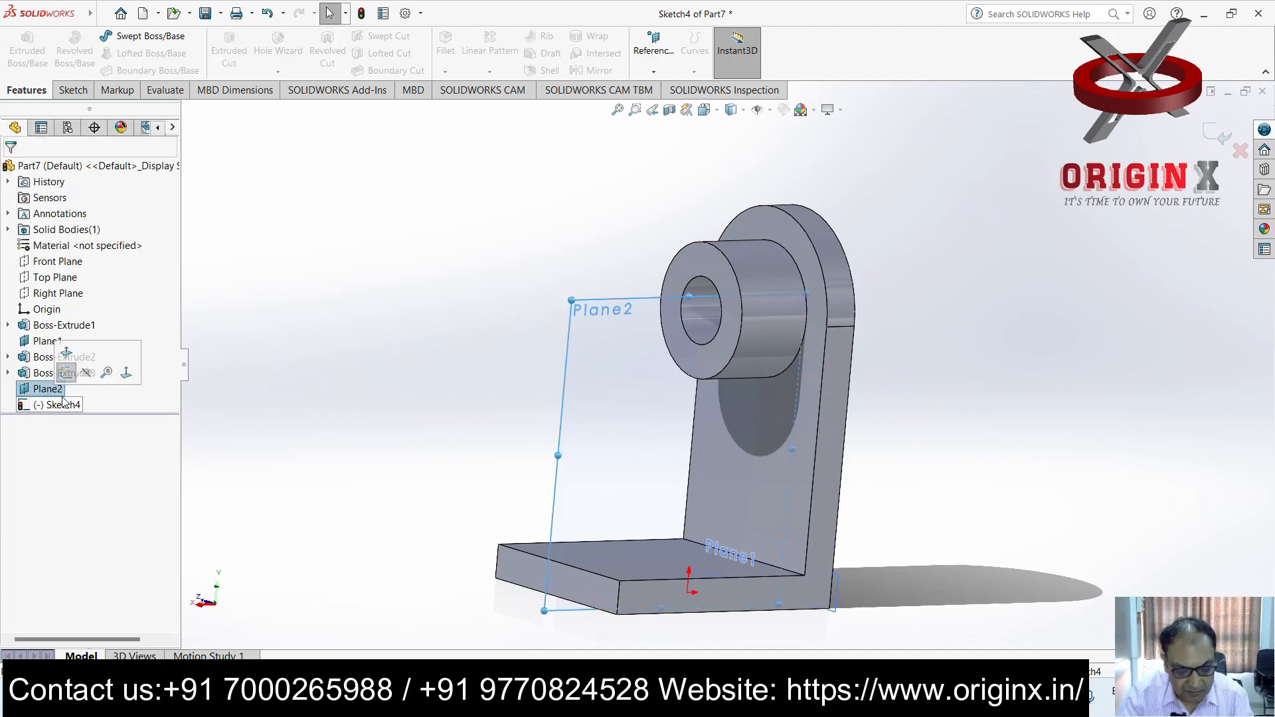
{"action": "left_click", "coordinate": [107, 373]}
{"action": "left_click", "coordinate": [73, 91]}
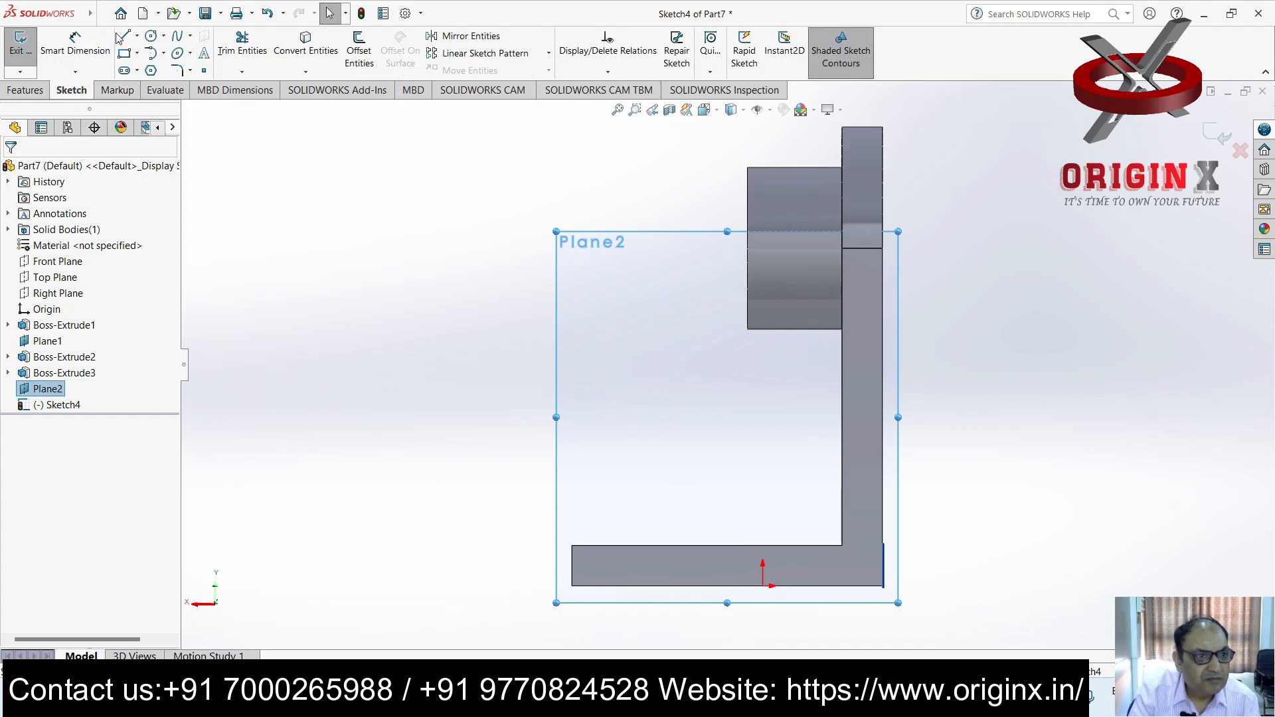
{"action": "left_click", "coordinate": [124, 36]}
{"action": "left_click", "coordinate": [748, 330]}
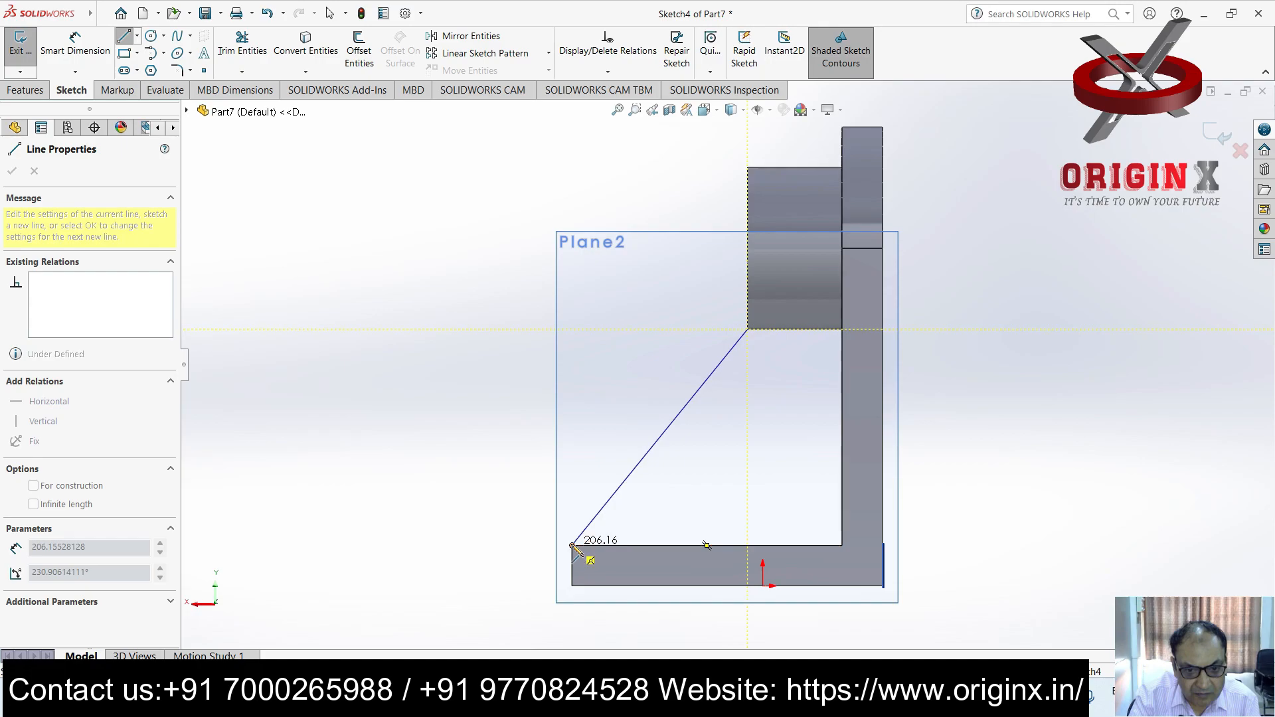
{"action": "left_click", "coordinate": [576, 546]}
Try to create a 10 mm thick rib, centred on the sketch plane, from the line ending just inside the base plate's corner
{"action": "left_click", "coordinate": [25, 90]}
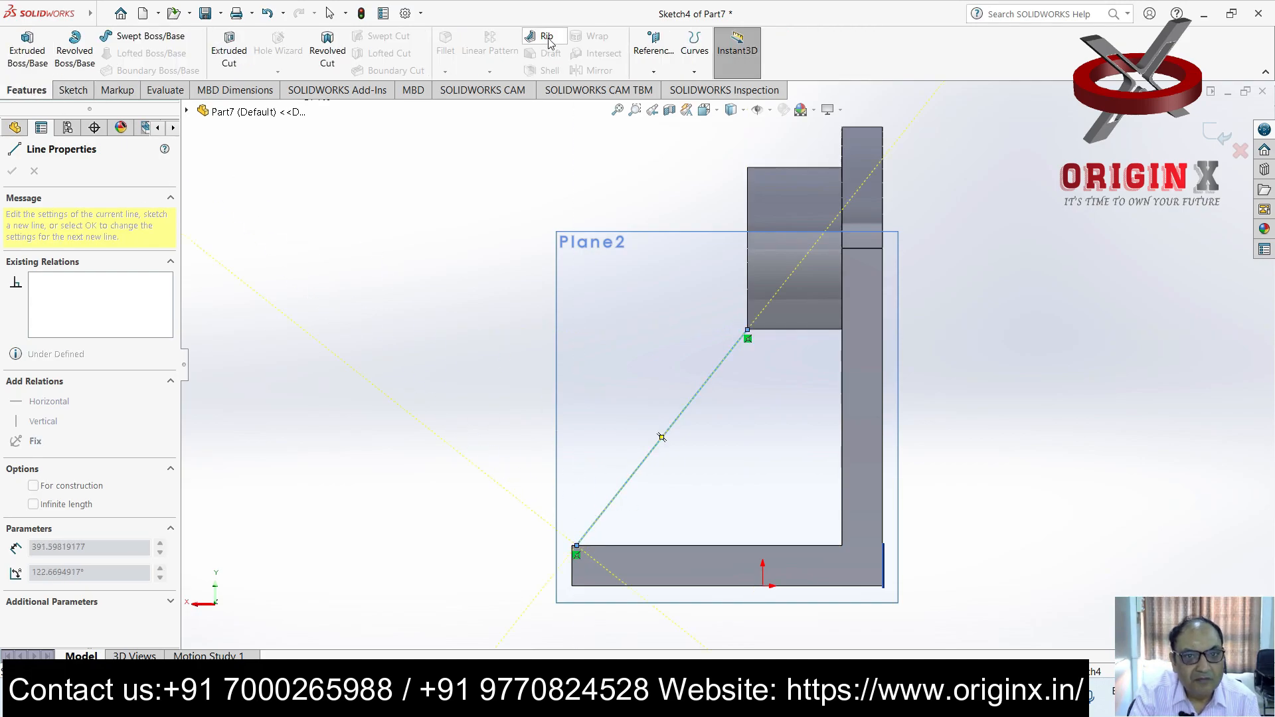
{"action": "left_click", "coordinate": [541, 37]}
{"action": "left_click", "coordinate": [12, 171]}
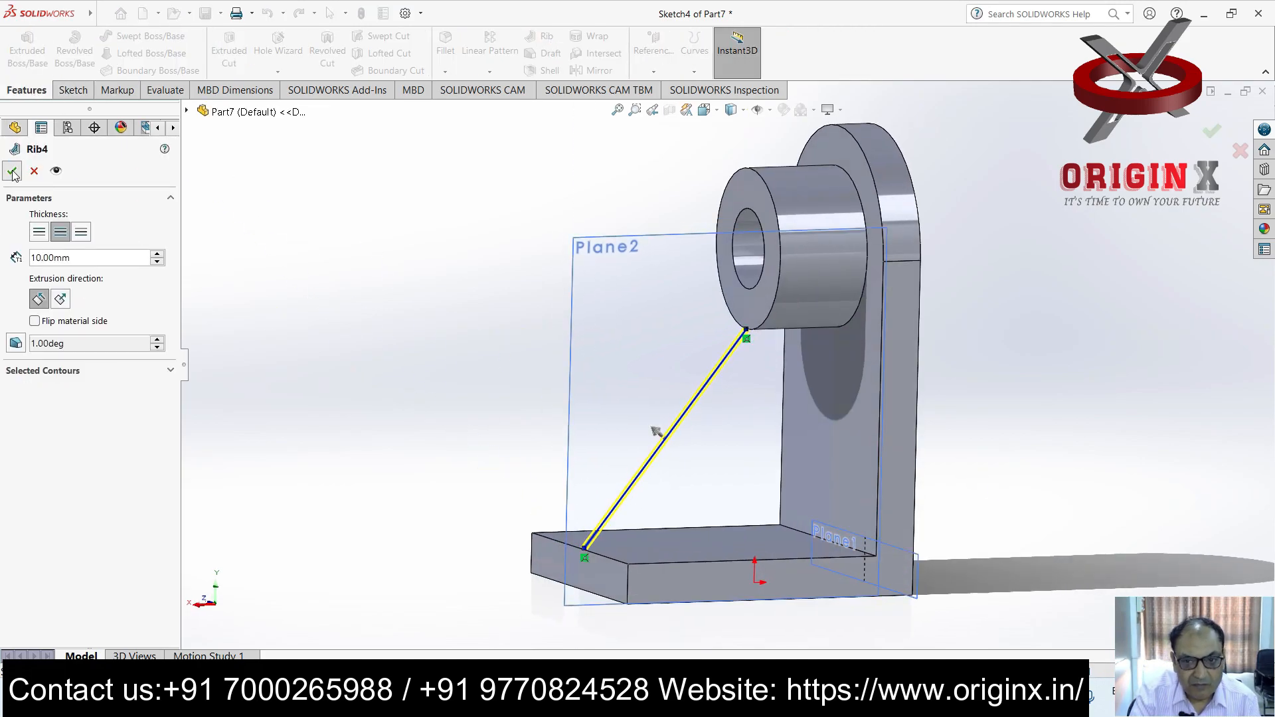
{"action": "key", "text": "Escape"}
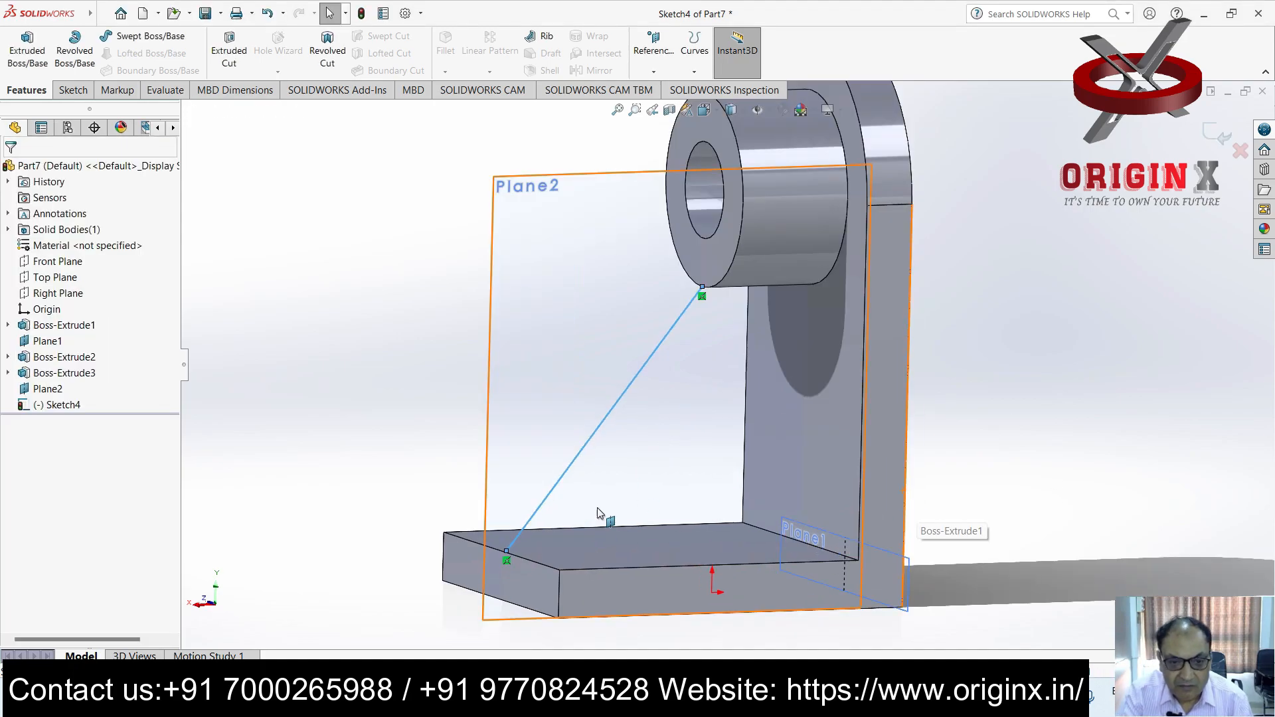
Undo the sloping line and redraw it from the boss's lower front corner exactly to the base plate's outer top corner
{"action": "key", "text": "ctrl+z"}
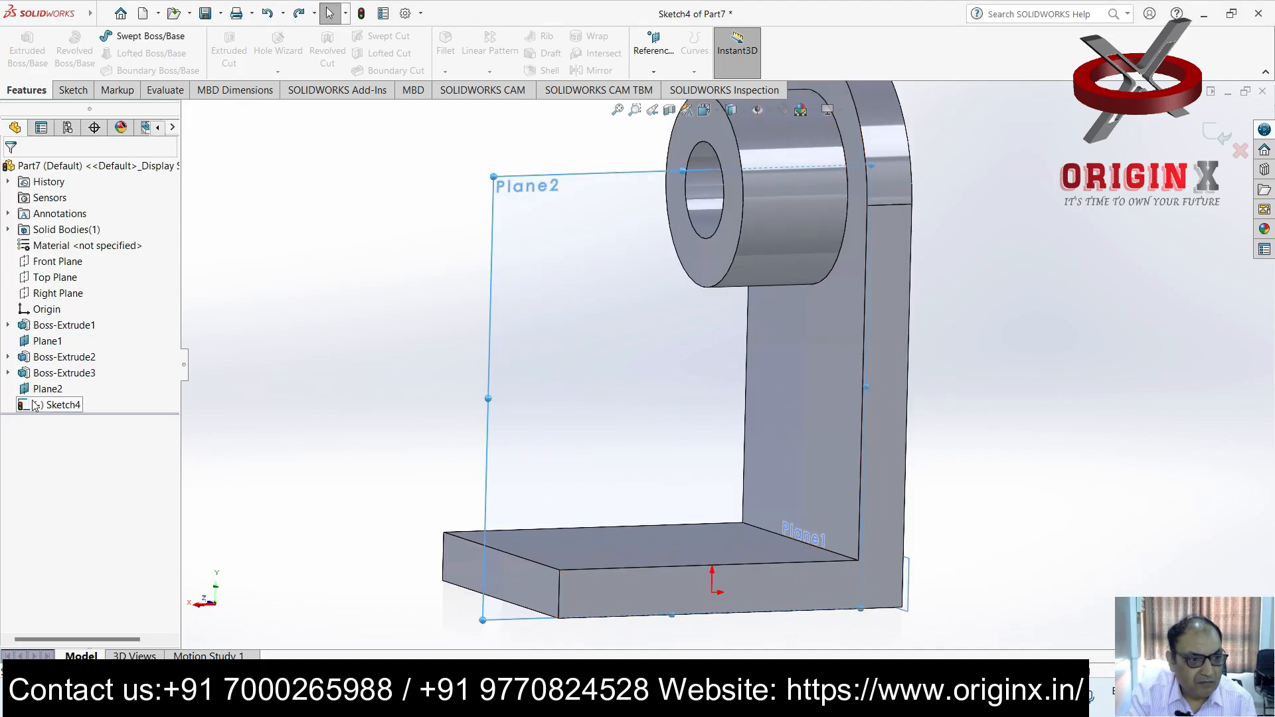
{"action": "key", "text": "ctrl+8"}
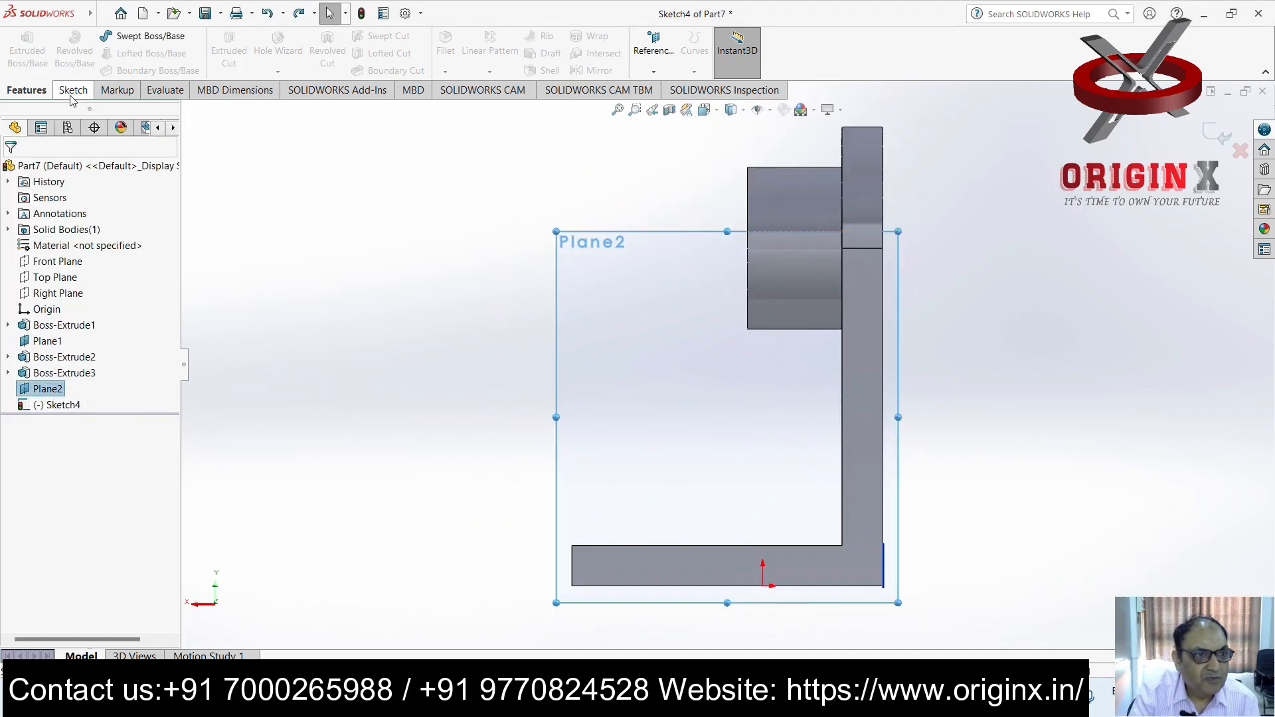
{"action": "left_click", "coordinate": [73, 93]}
{"action": "left_click", "coordinate": [123, 36]}
{"action": "left_click", "coordinate": [749, 329]}
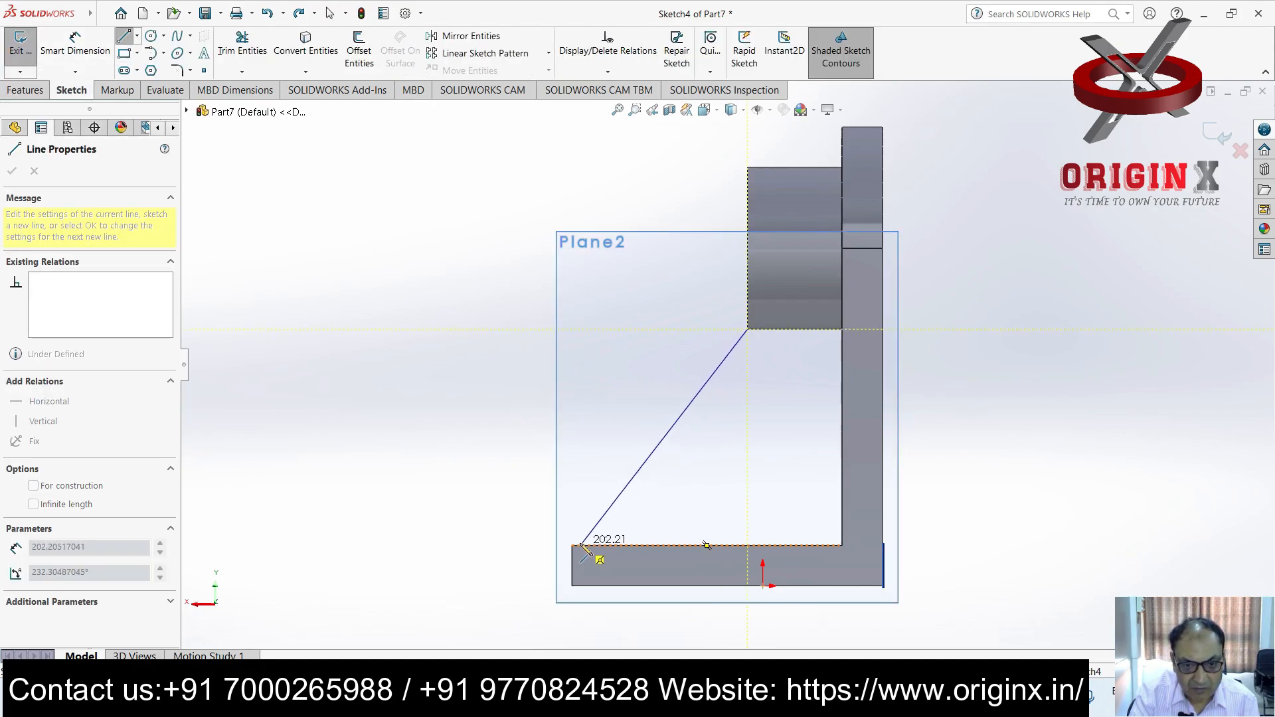
{"action": "left_click", "coordinate": [572, 546]}
{"action": "key", "text": "Escape"}
Try to dimension the angle between the sloping line and the base plate's top edge
{"action": "left_click", "coordinate": [76, 45]}
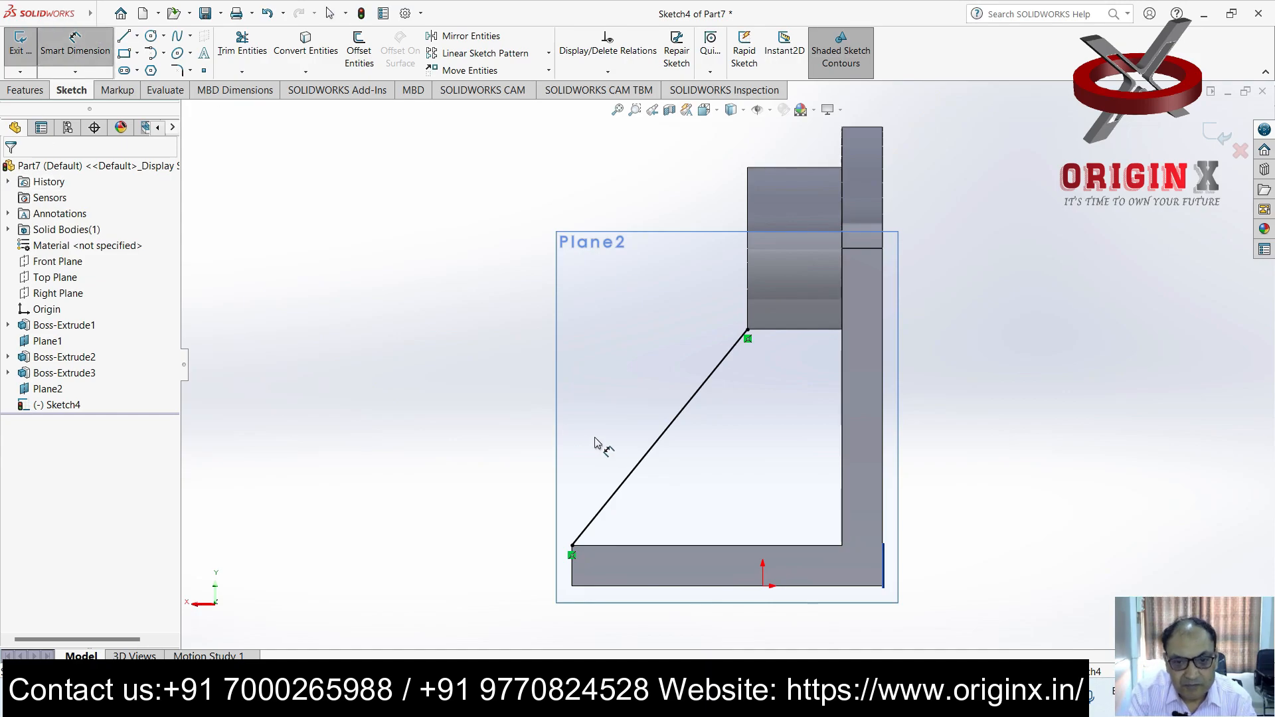
{"action": "left_click", "coordinate": [640, 470]}
{"action": "left_click", "coordinate": [663, 547]}
{"action": "left_click", "coordinate": [658, 525]}
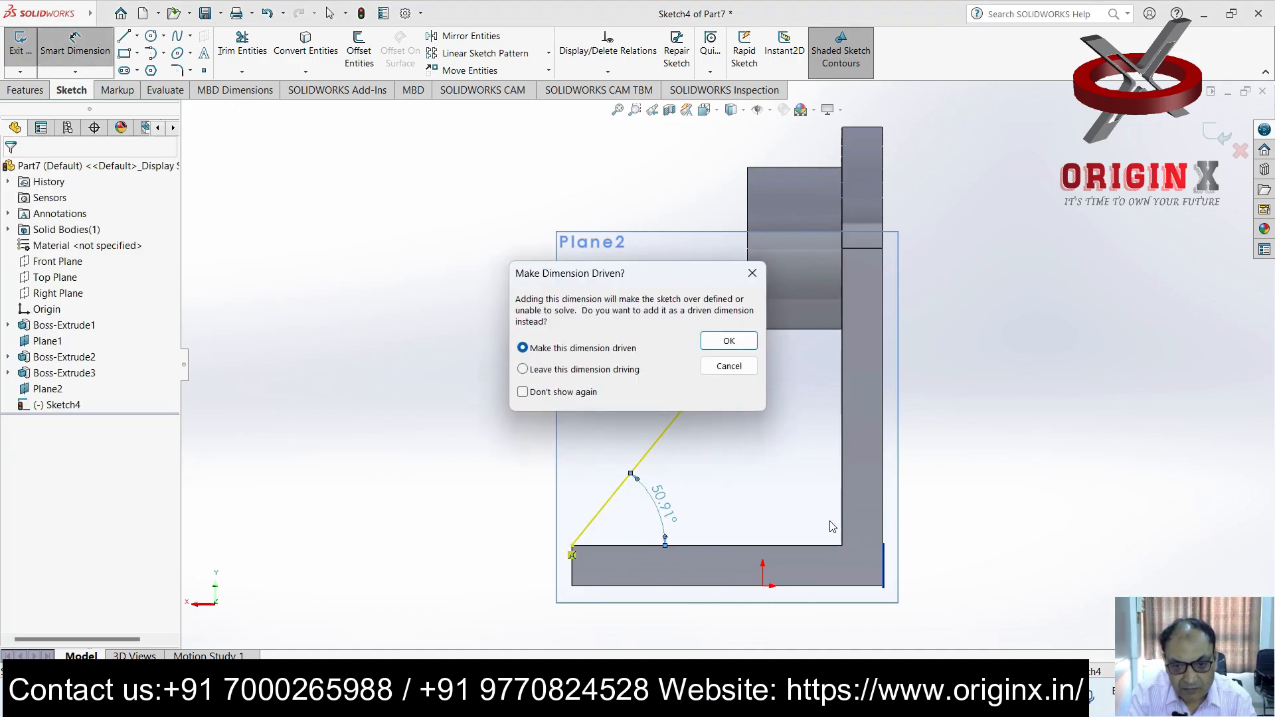
{"action": "left_click", "coordinate": [753, 273]}
Replace the sloping line with a steeper one, about 178 mm long, from the boss's lower front corner to partway along the base plate's top
{"action": "left_click", "coordinate": [574, 547]}
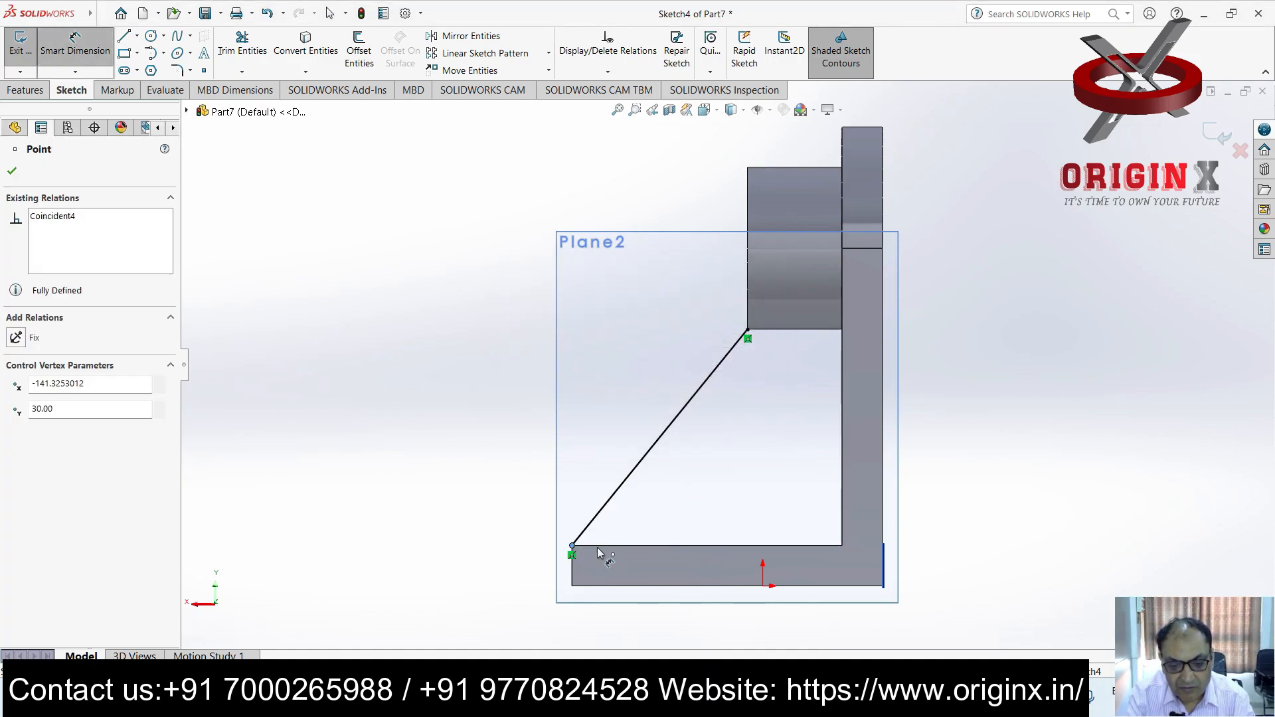
{"action": "left_click", "coordinate": [671, 430]}
{"action": "key", "text": "Delete"}
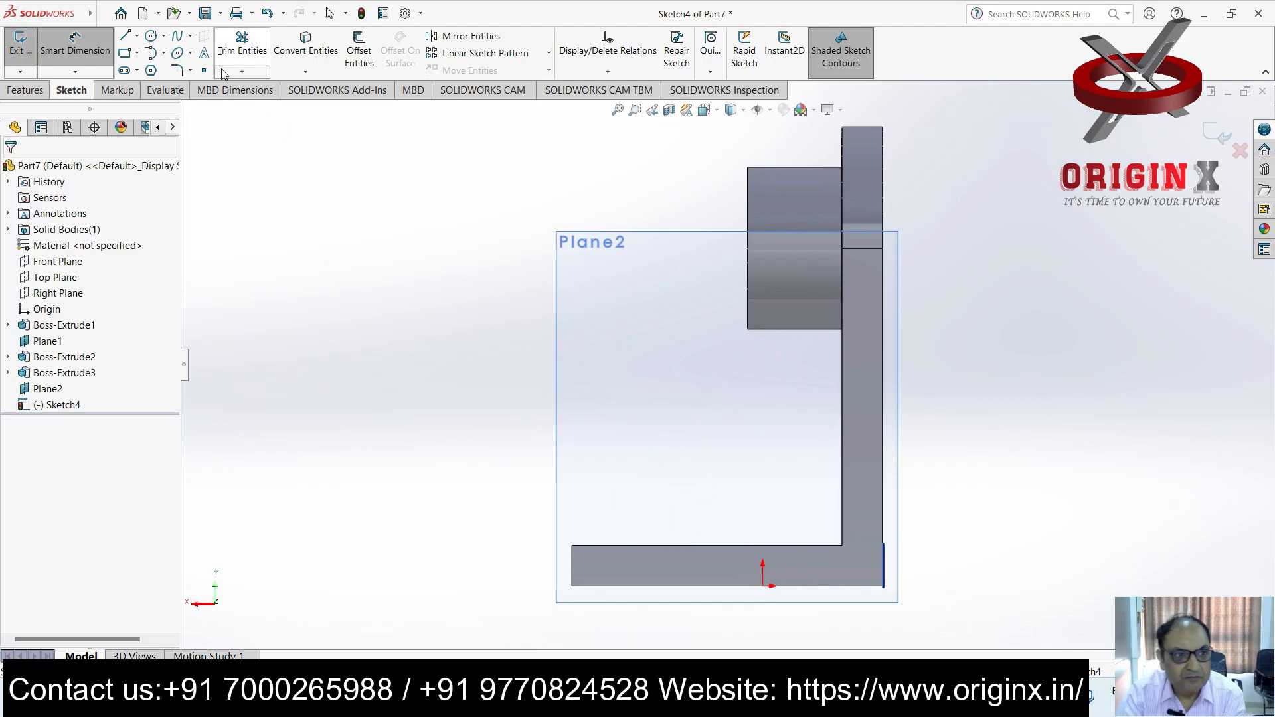
{"action": "left_click", "coordinate": [124, 38]}
{"action": "left_click", "coordinate": [747, 330]}
{"action": "left_click", "coordinate": [643, 547]}
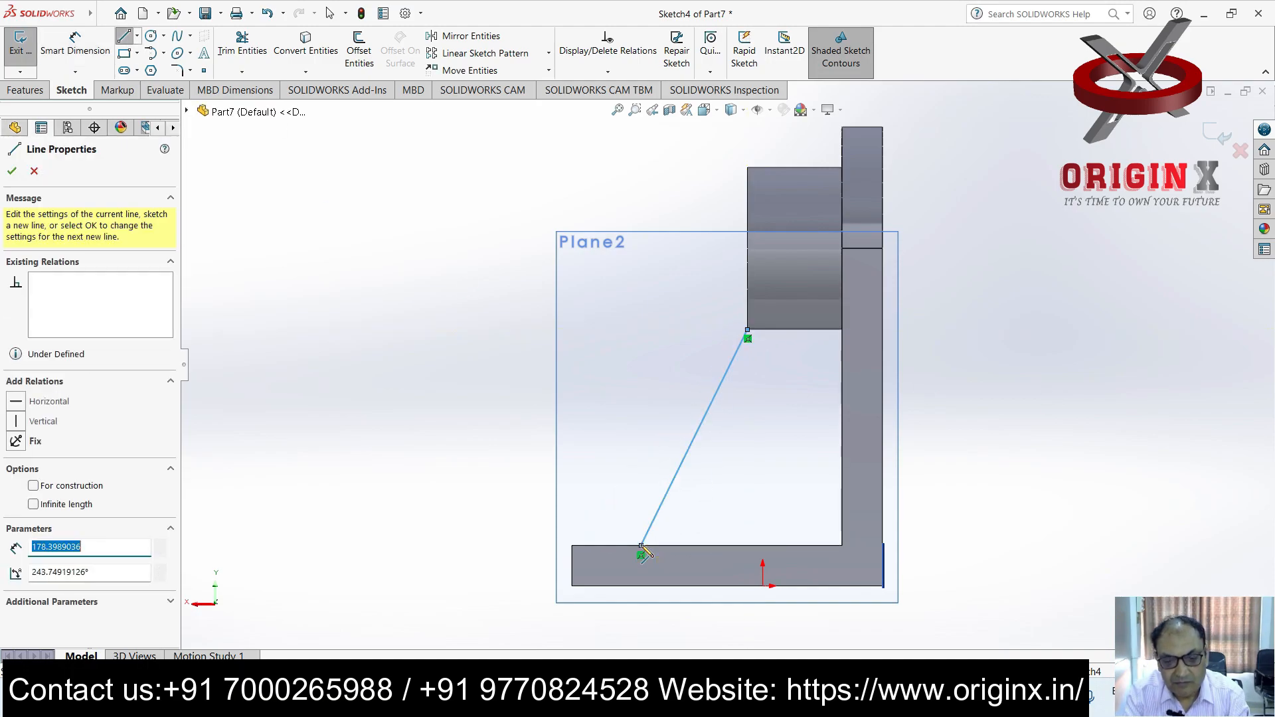
{"action": "key", "text": "Escape"}
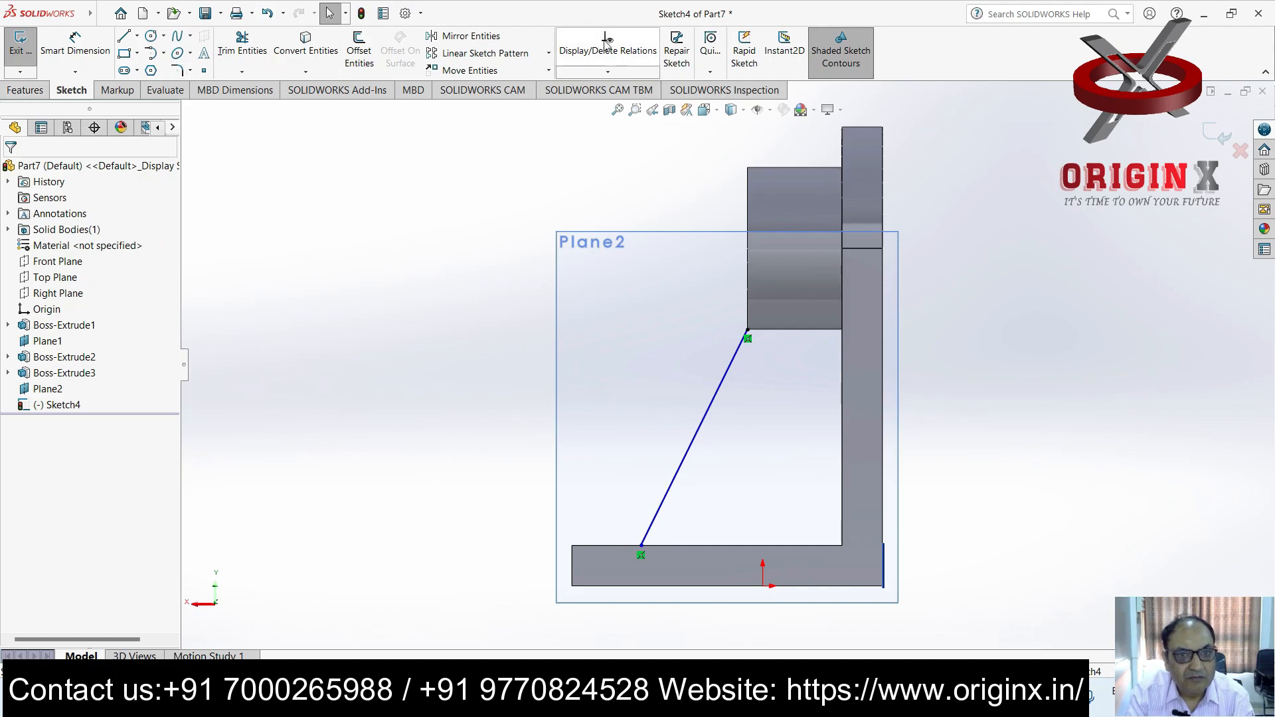
Try to create a 10 mm rib from the steeper line, switching the thickness side and extruding normal to the sketch
{"action": "left_click", "coordinate": [25, 90]}
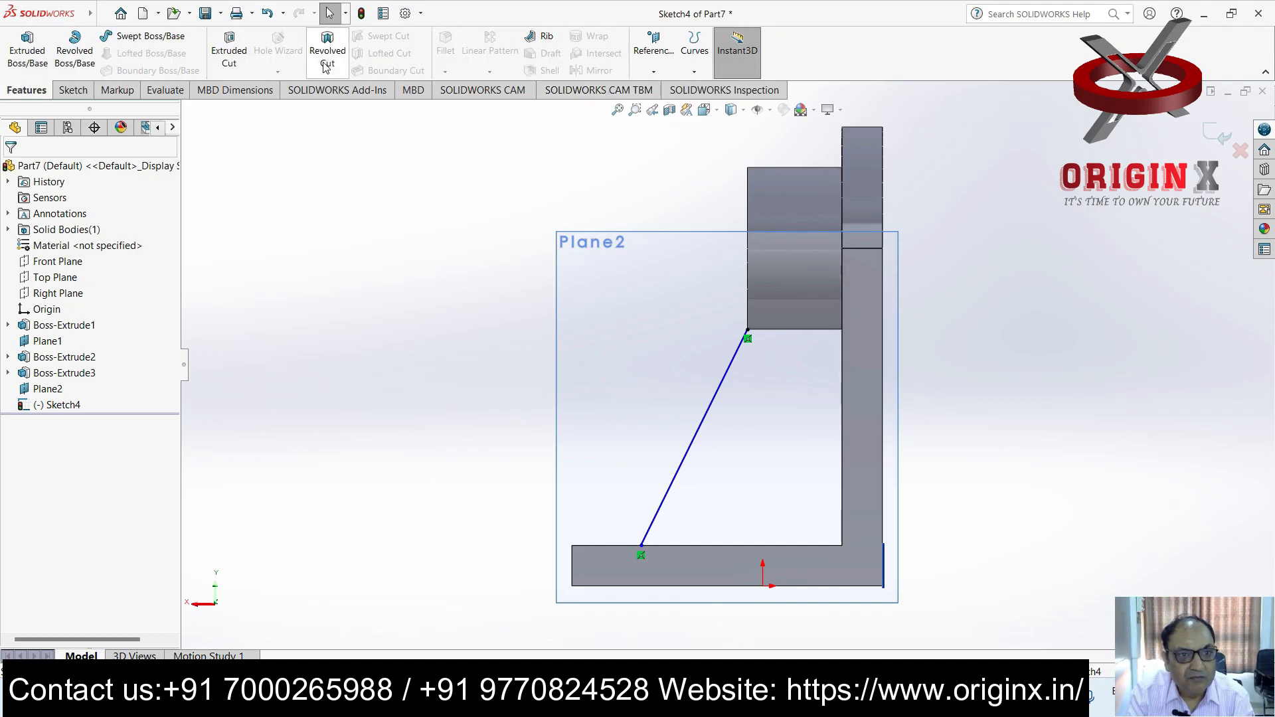
{"action": "left_click", "coordinate": [546, 38]}
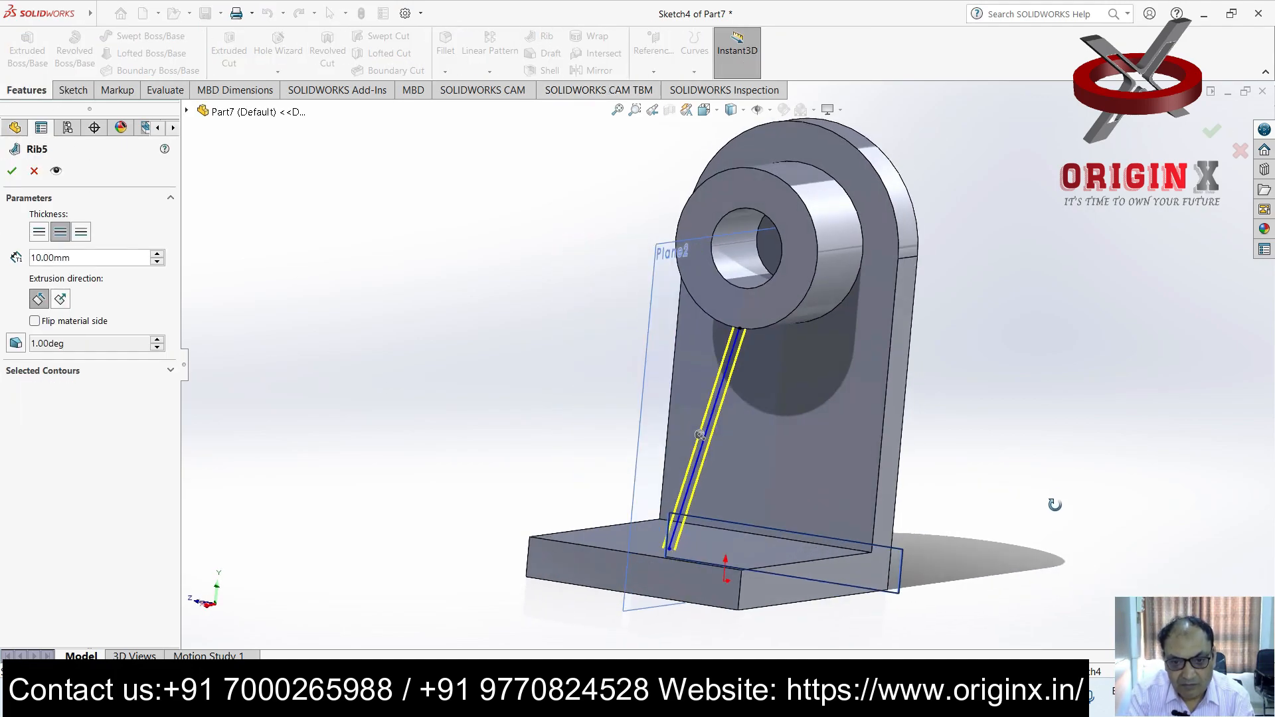
{"action": "left_click", "coordinate": [12, 171]}
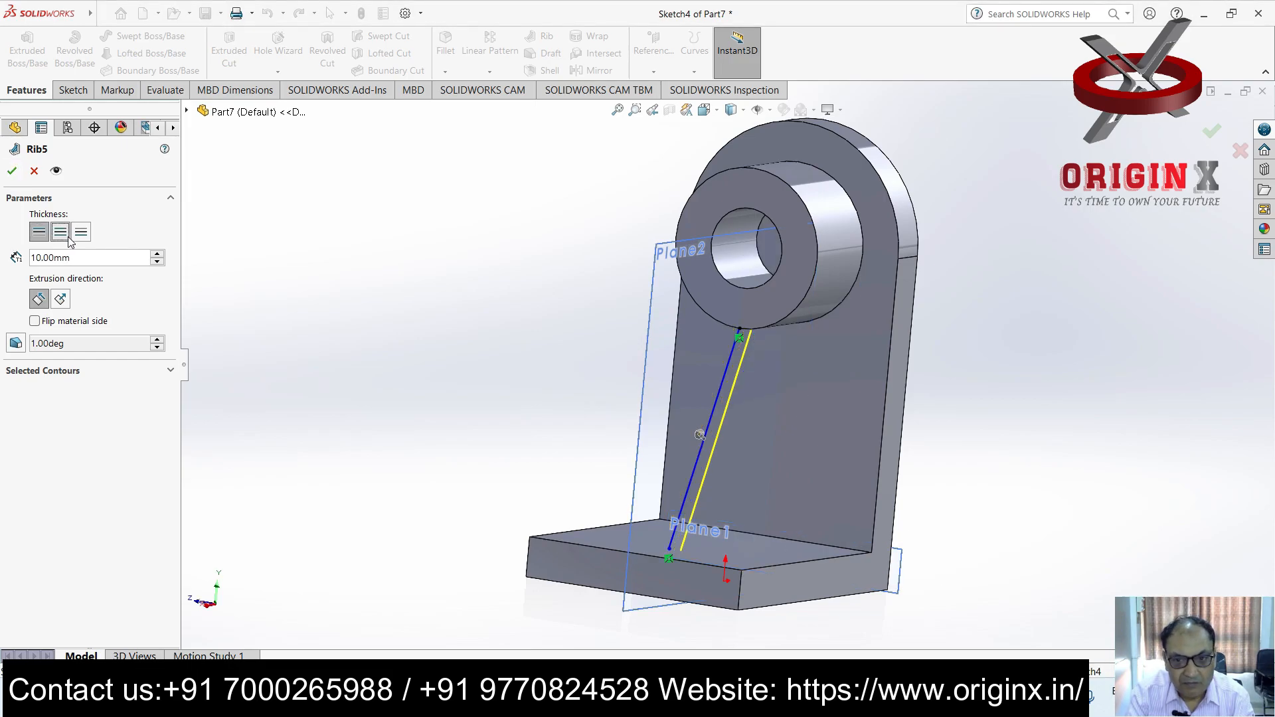
{"action": "left_click", "coordinate": [12, 171]}
{"action": "left_click", "coordinate": [80, 231]}
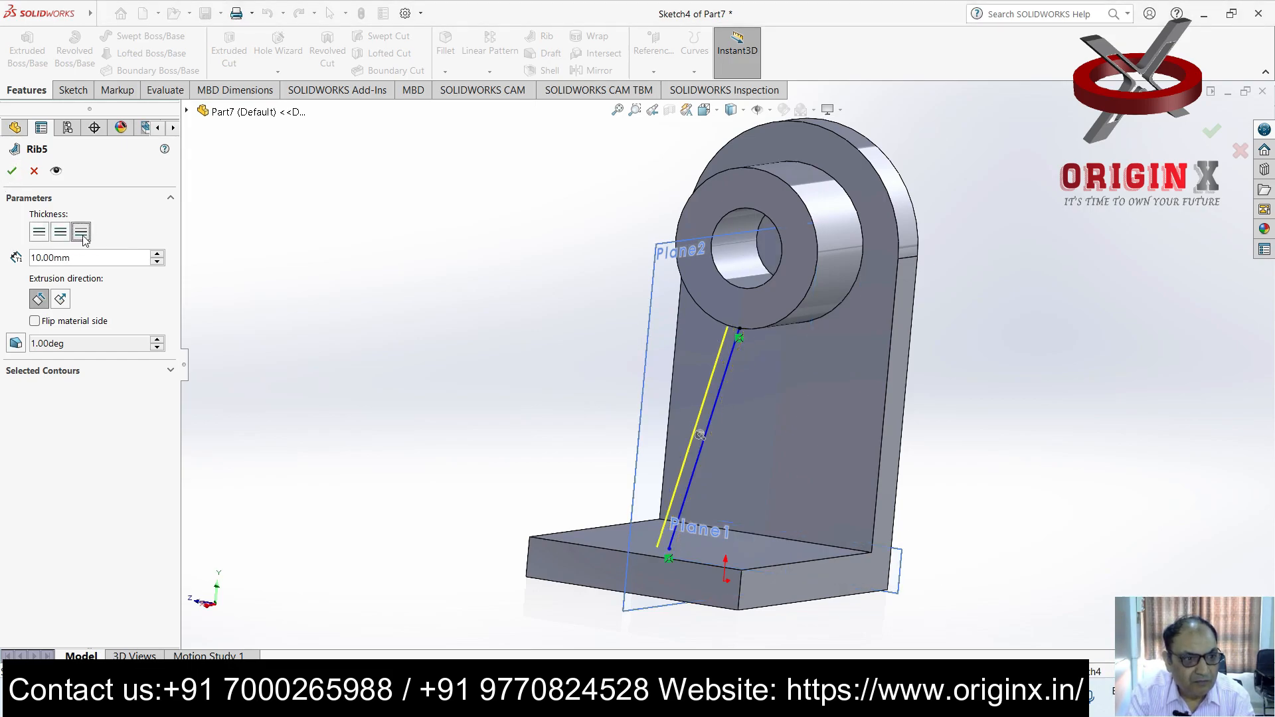
{"action": "left_click", "coordinate": [60, 299]}
{"action": "left_click", "coordinate": [38, 232]}
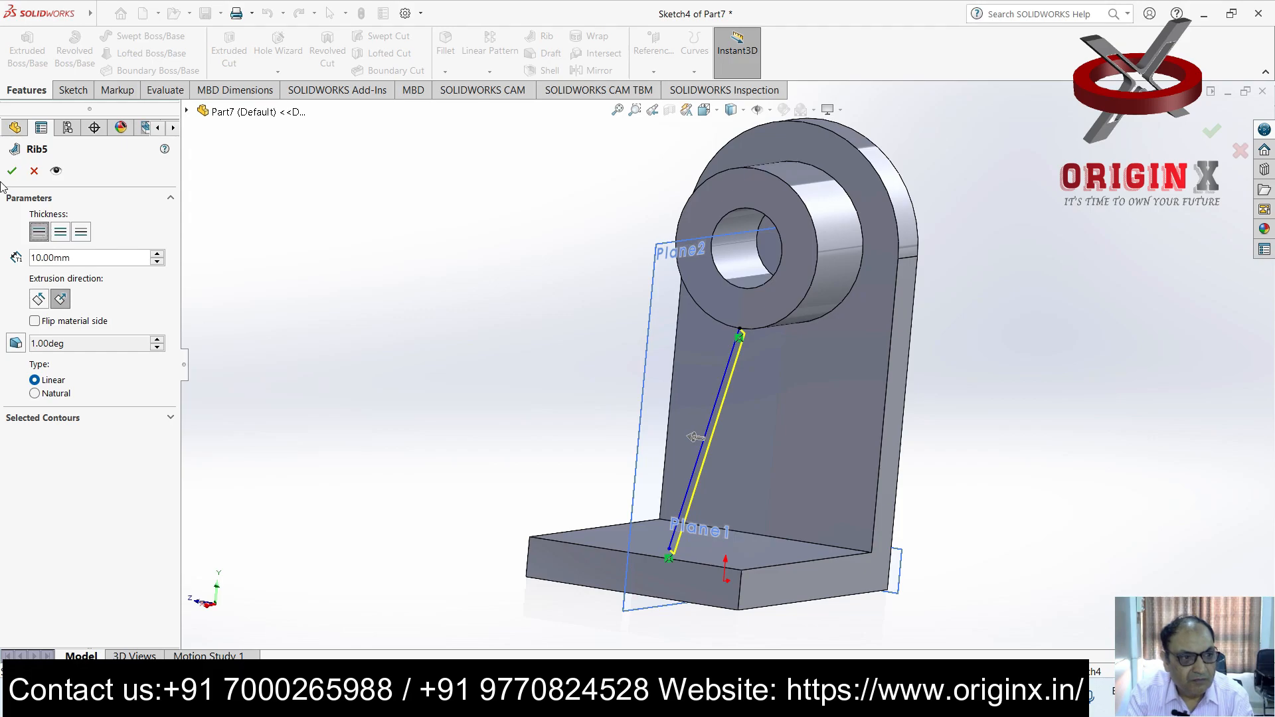
{"action": "left_click", "coordinate": [34, 172]}
Move the line's lower end outward onto the base plate's outer top edge
{"action": "middle_click_drag", "start_coordinate": [762, 410], "coordinate": [692, 423]}
{"action": "mouse_move", "coordinate": [639, 538]}
{"action": "left_mouse_down"}
{"action": "mouse_move", "coordinate": [569, 528]}
{"action": "mouse_move", "coordinate": [567, 539]}
{"action": "left_mouse_up"}
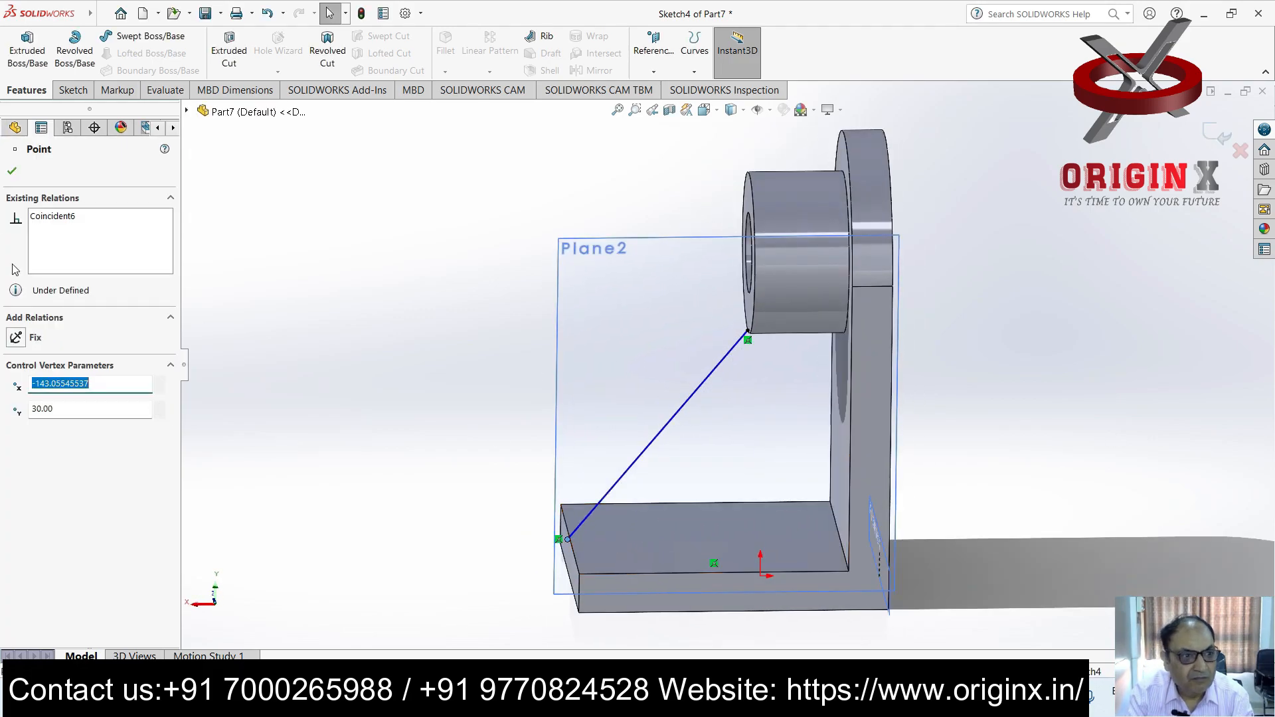
{"action": "left_click", "coordinate": [12, 170]}
Try to create a 10 mm rib from the repositioned line, changing the thickness side and flipping the material side
{"action": "left_click", "coordinate": [68, 93]}
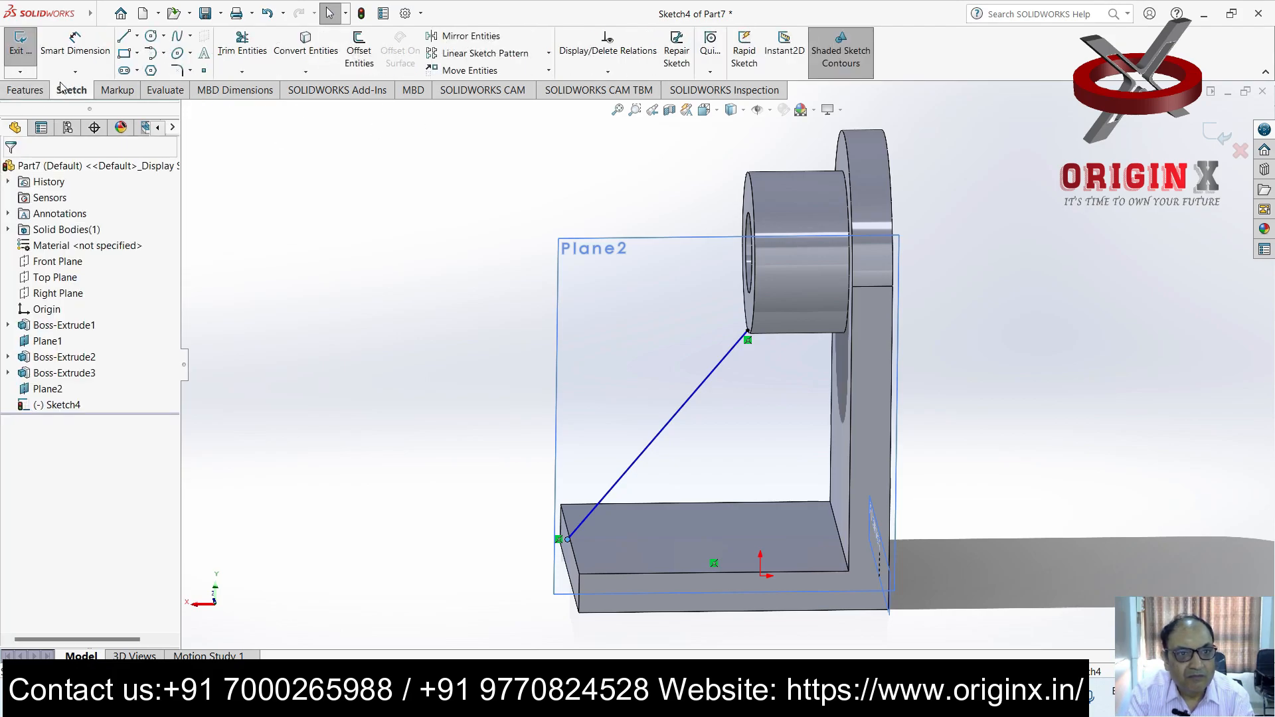
{"action": "left_click", "coordinate": [26, 95]}
{"action": "left_click", "coordinate": [546, 37]}
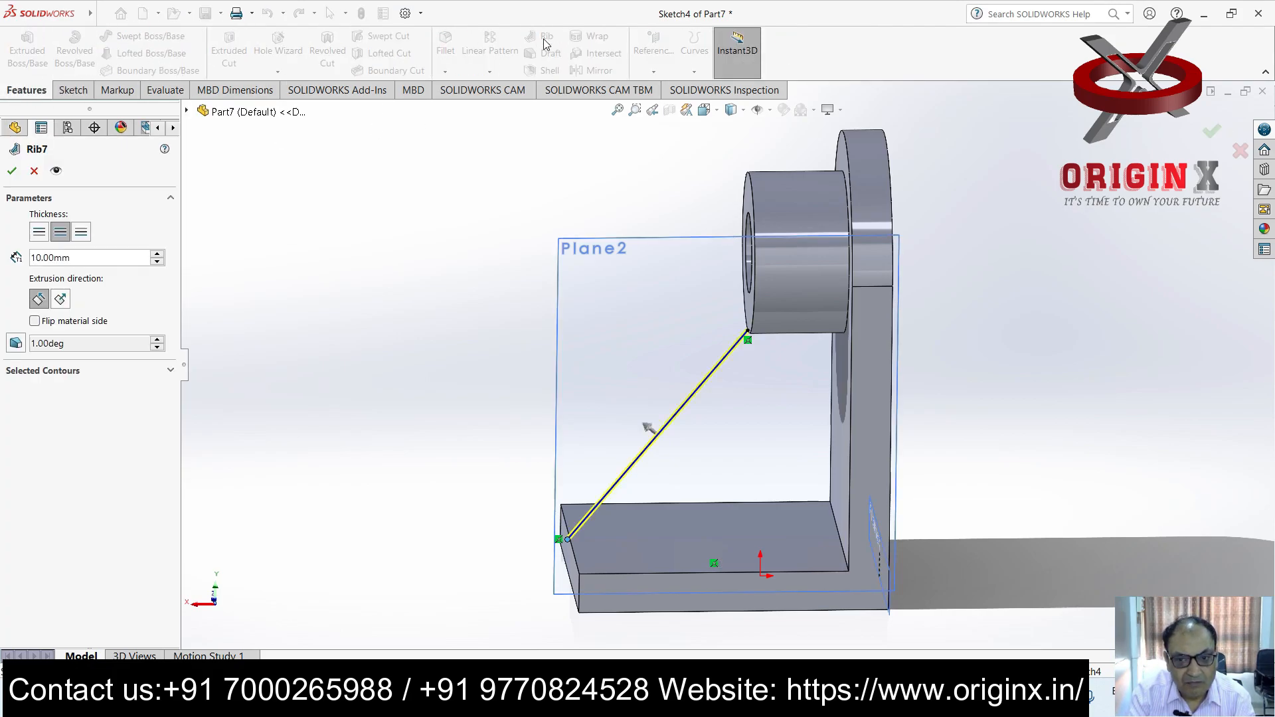
{"action": "left_click", "coordinate": [11, 172]}
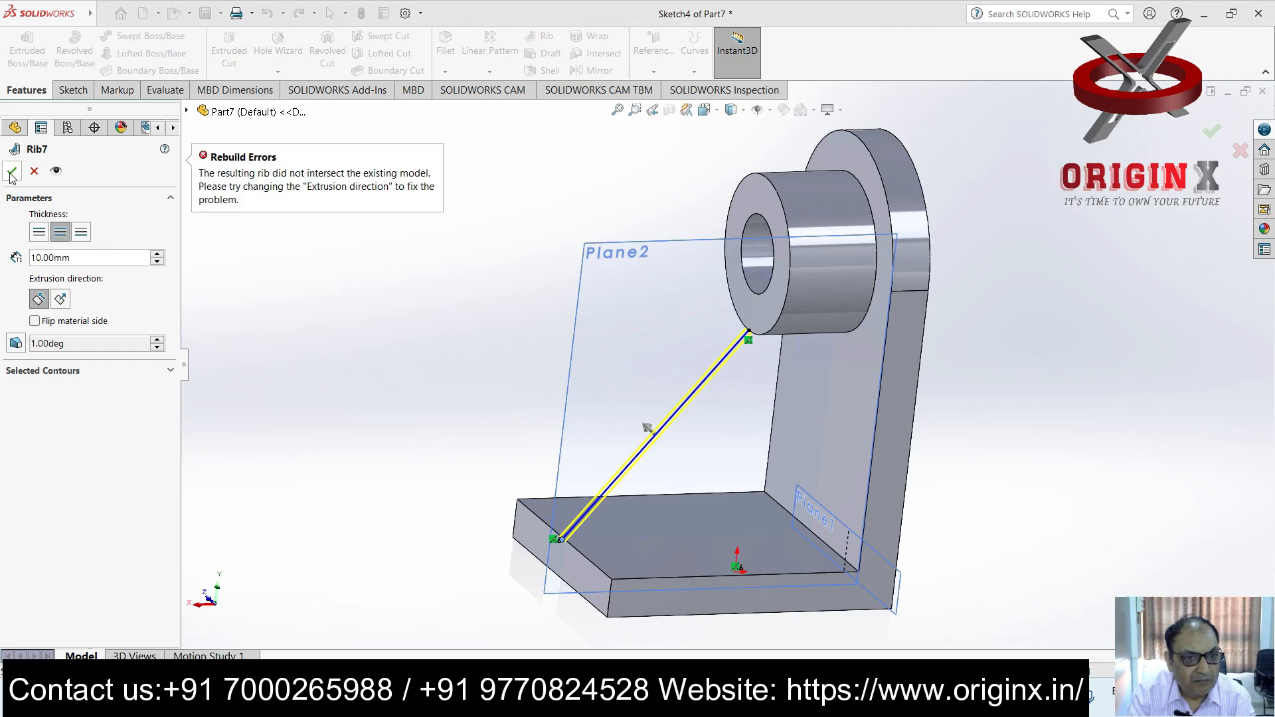
{"action": "left_click", "coordinate": [41, 235]}
{"action": "left_click", "coordinate": [62, 238]}
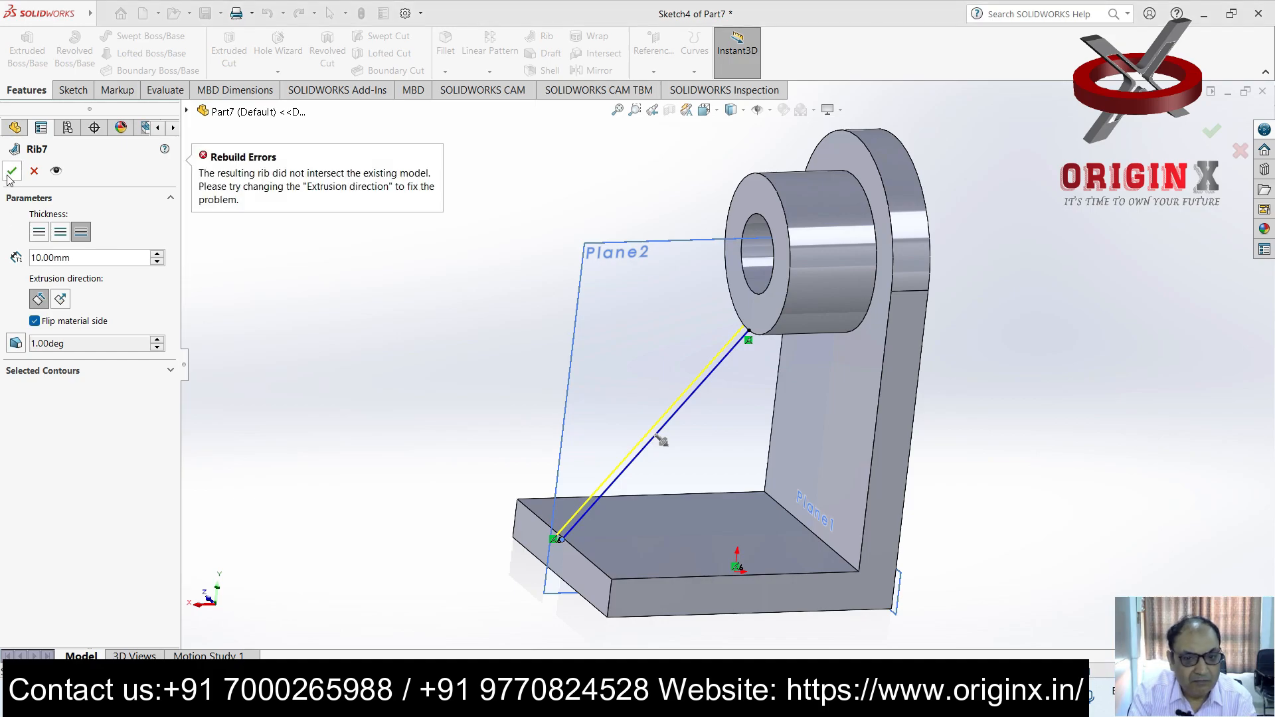
{"action": "left_click", "coordinate": [34, 172]}
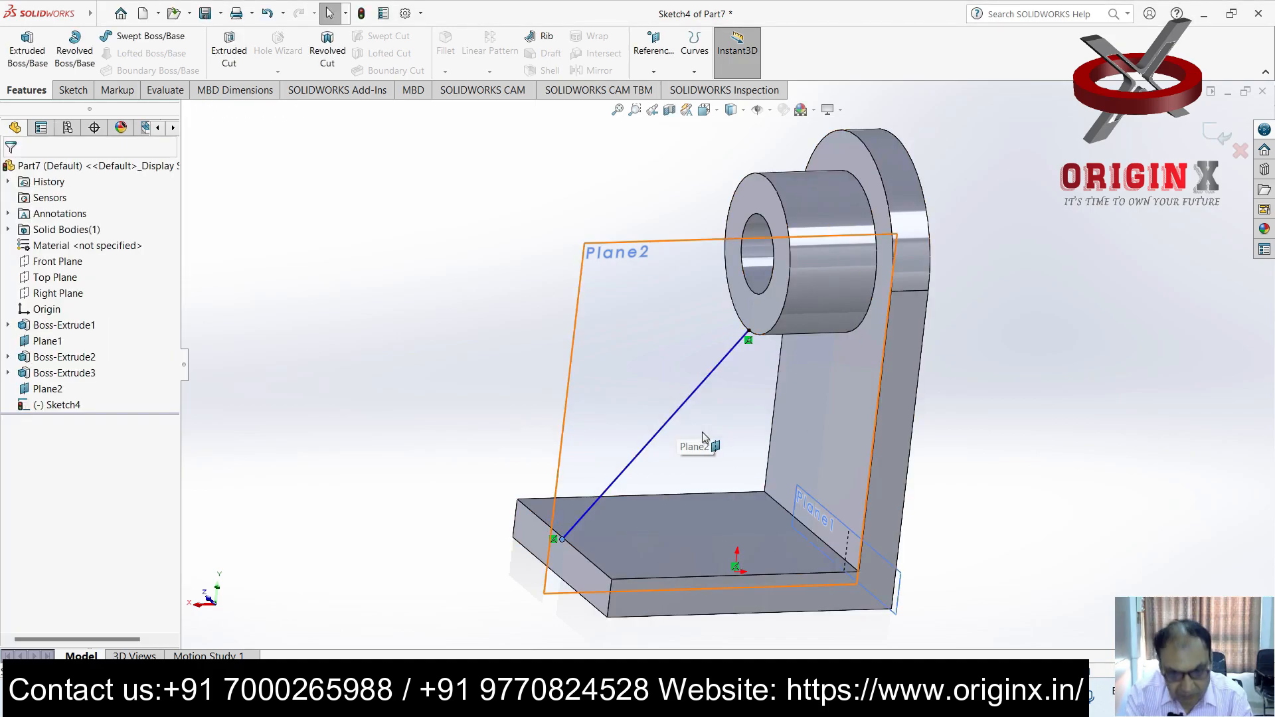
Replace the sloping line with one from just inside the boss's front face, slightly below its axis, to the base plate's outer top corner
{"action": "left_click", "coordinate": [696, 398]}
{"action": "key", "text": "Delete"}
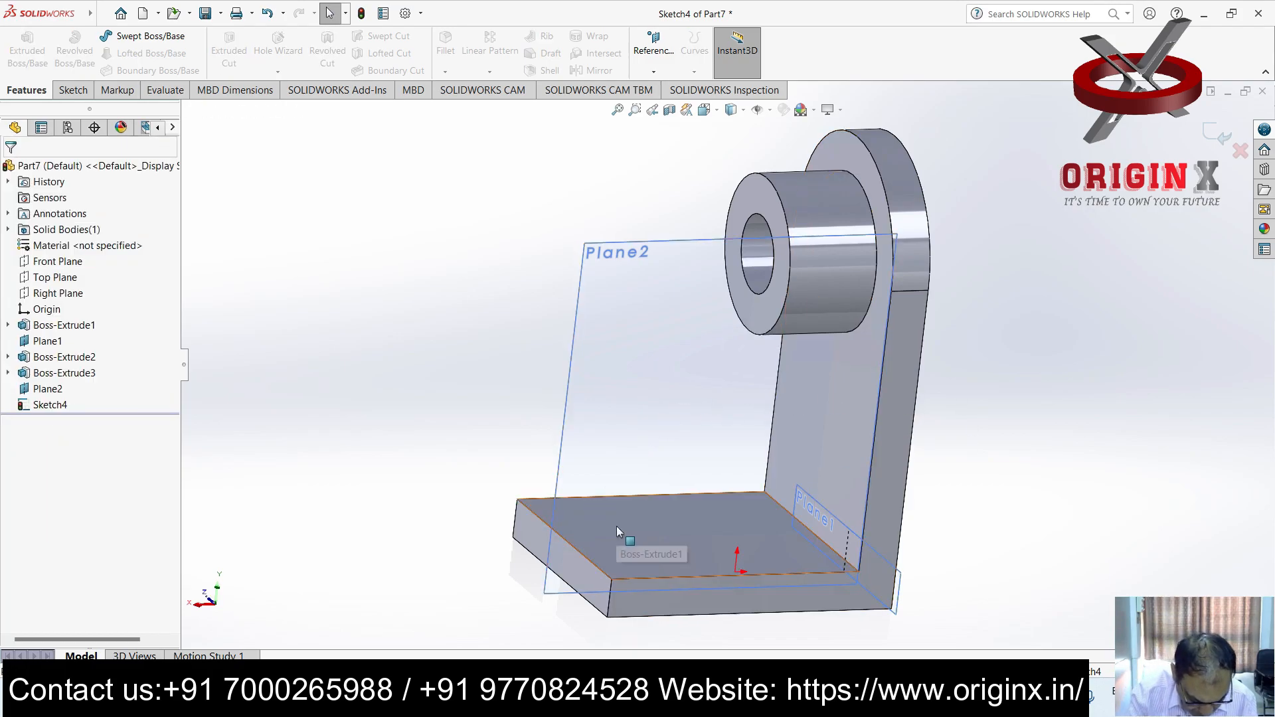
{"action": "middle_click_drag", "start_coordinate": [896, 443], "coordinate": [690, 608]}
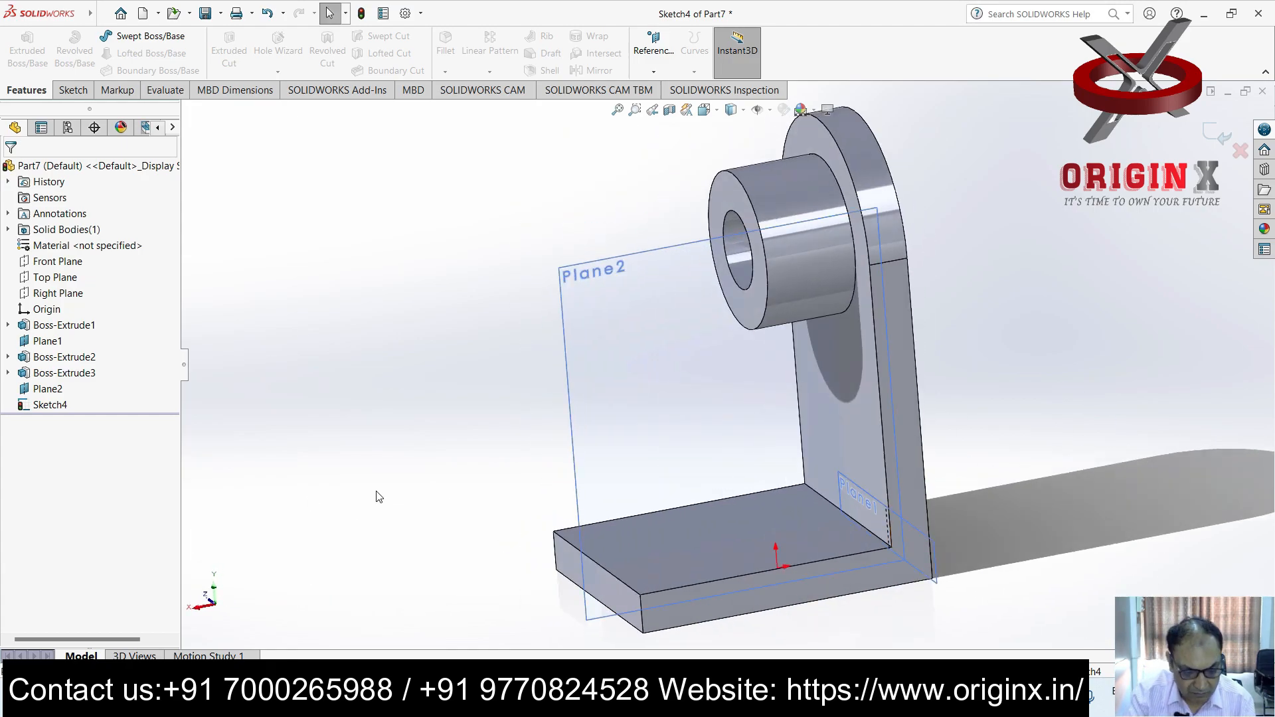
{"action": "key", "text": "ctrl+8"}
{"action": "left_click", "coordinate": [73, 91]}
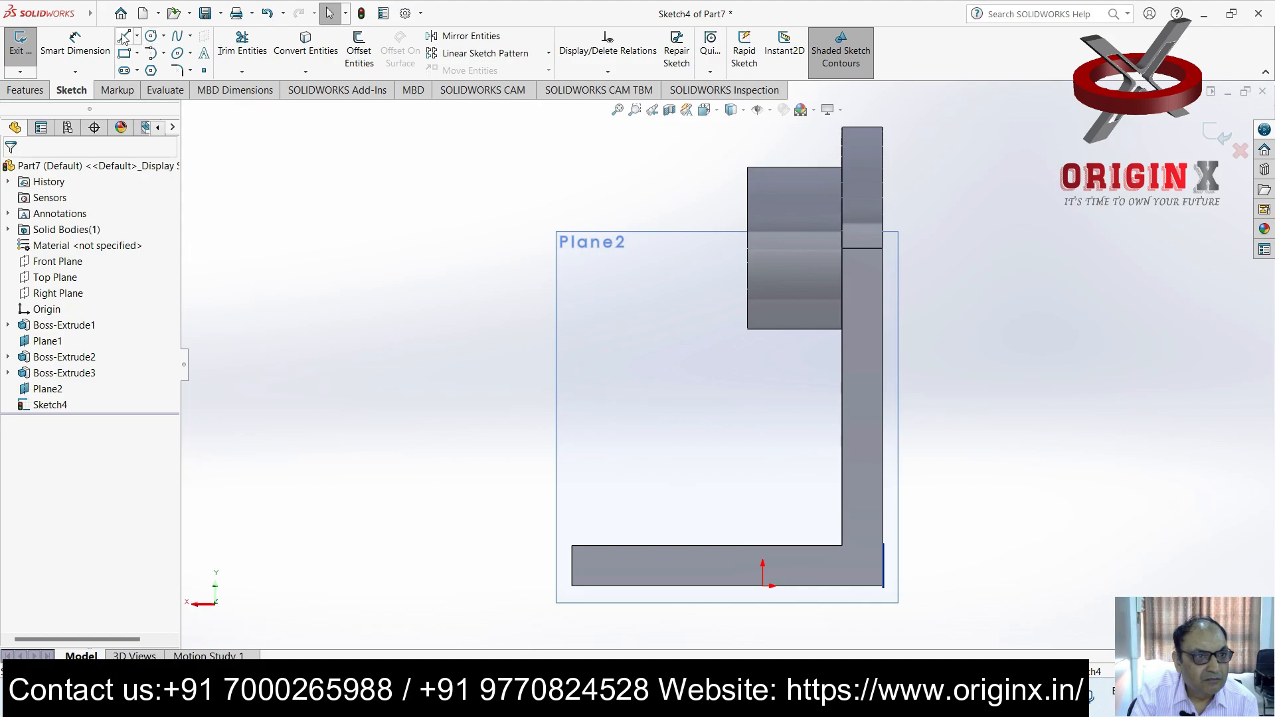
{"action": "left_click", "coordinate": [124, 36]}
{"action": "left_click", "coordinate": [750, 270]}
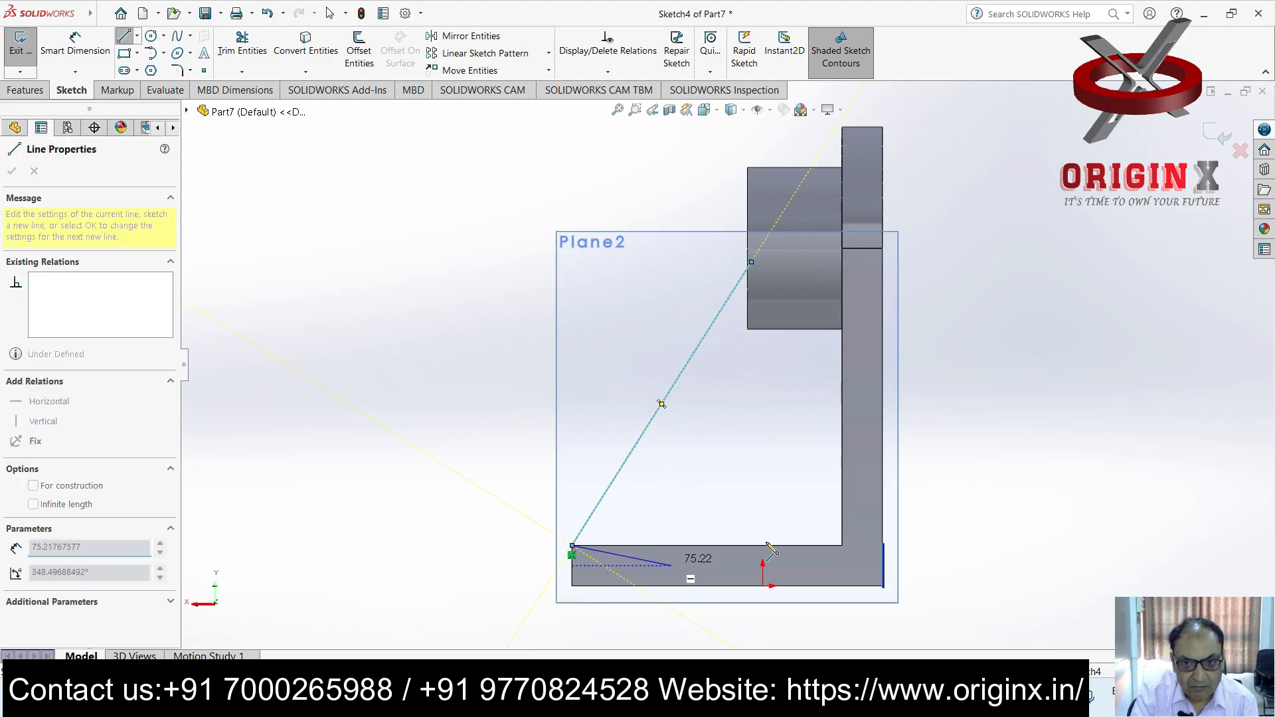
{"action": "left_click", "coordinate": [572, 546]}
{"action": "key", "text": "Escape"}
Move the new line's upper end down to the lower edge of the boss's hole
{"action": "mouse_move", "coordinate": [977, 381]}
{"action": "middle_mouse_down"}
{"action": "mouse_move", "coordinate": [1057, 425]}
{"action": "mouse_move", "coordinate": [1023, 405]}
{"action": "middle_mouse_up"}
{"action": "left_click", "coordinate": [744, 289]}
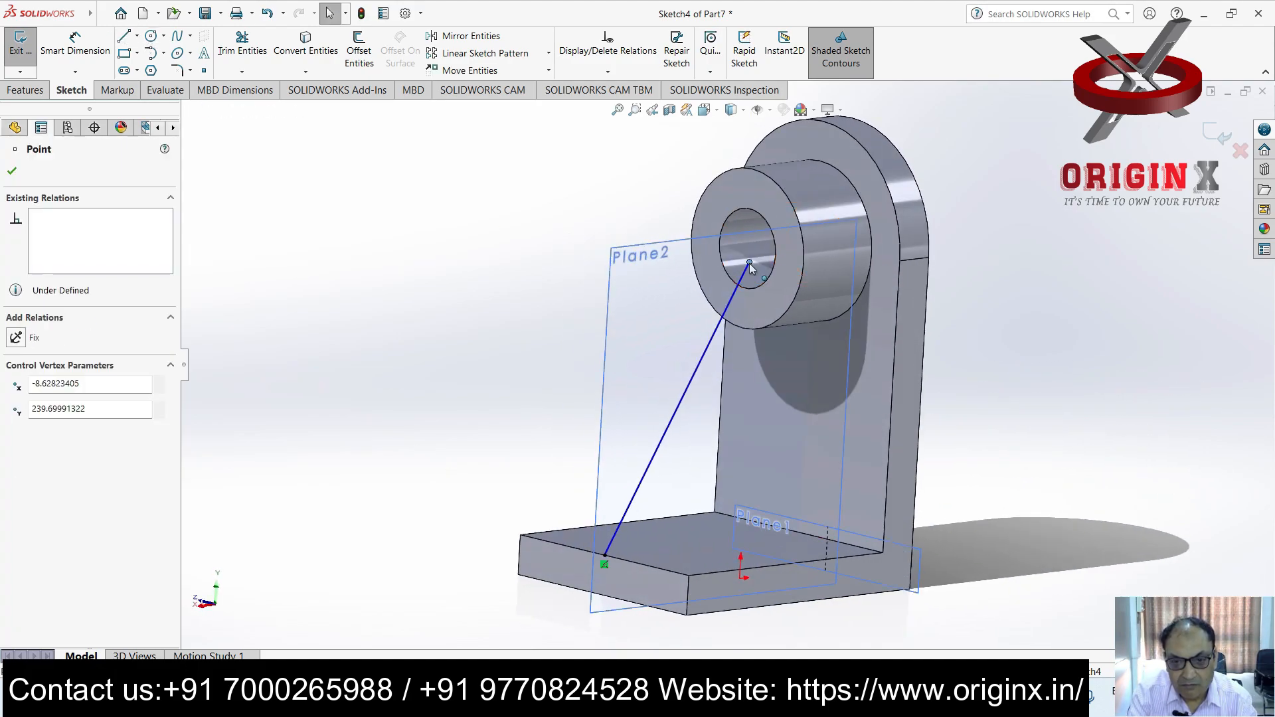
{"action": "left_click", "coordinate": [12, 171]}
Try to create a 10 mm rib from the sloping line with each thickness side and normal-to-sketch extrusion, using Linear and Natural types
{"action": "left_click", "coordinate": [25, 88]}
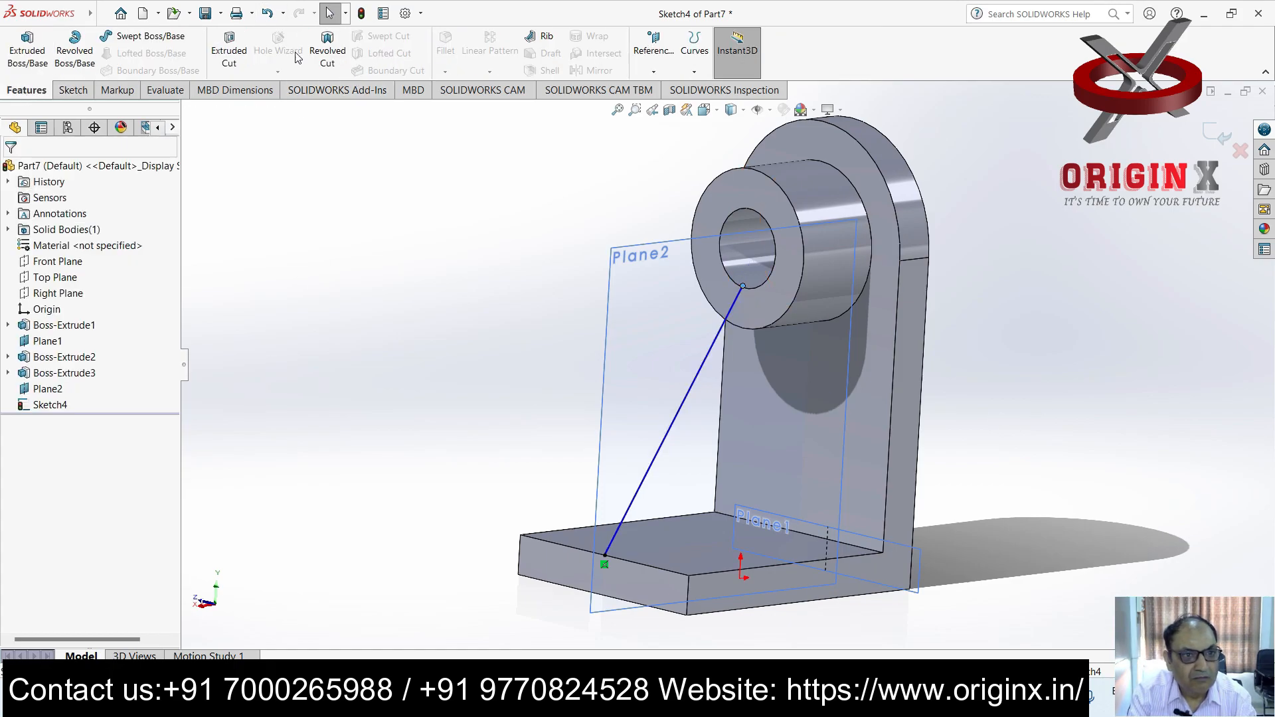
{"action": "left_click", "coordinate": [71, 90]}
{"action": "left_click", "coordinate": [26, 93]}
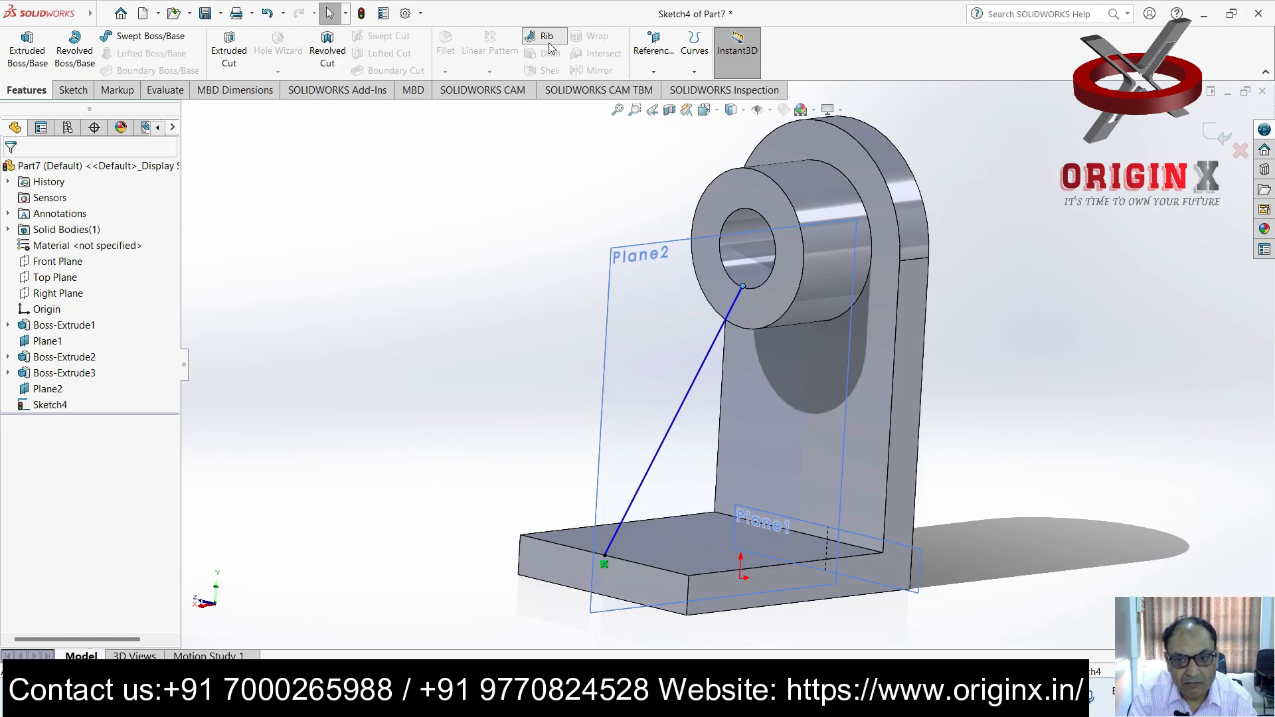
{"action": "left_click", "coordinate": [544, 37]}
{"action": "left_click", "coordinate": [12, 172]}
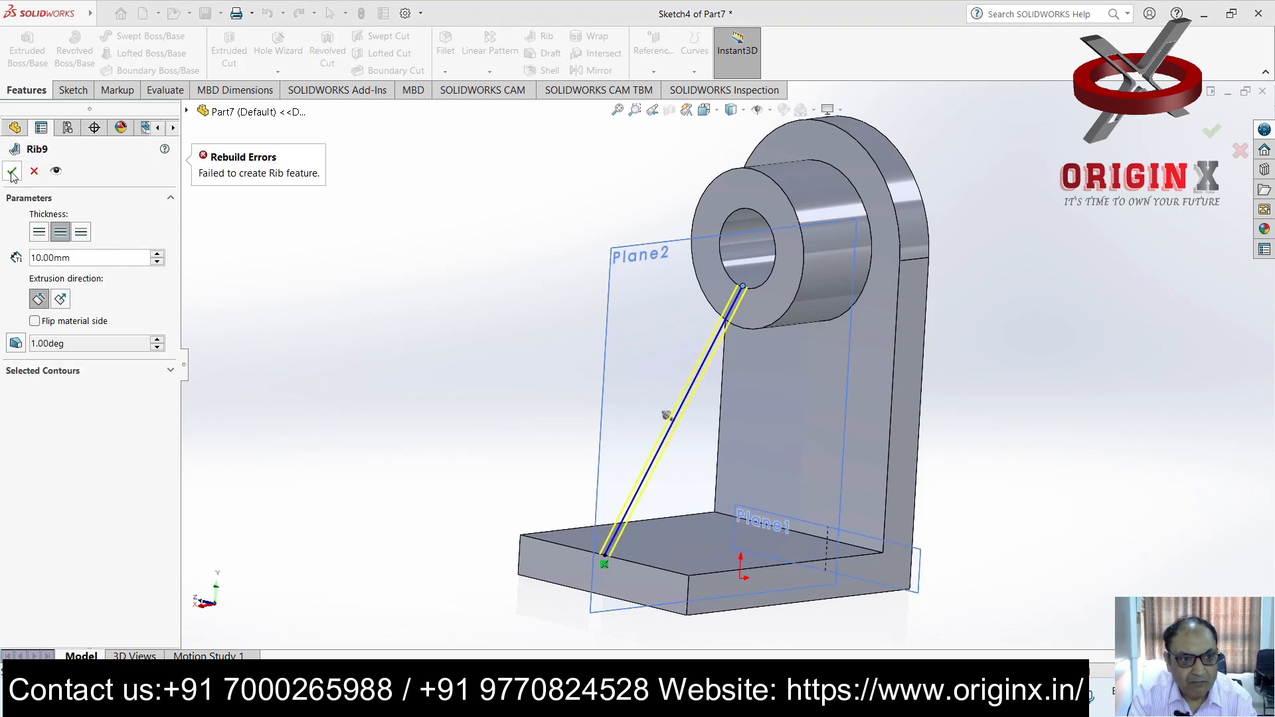
{"action": "left_click", "coordinate": [39, 231]}
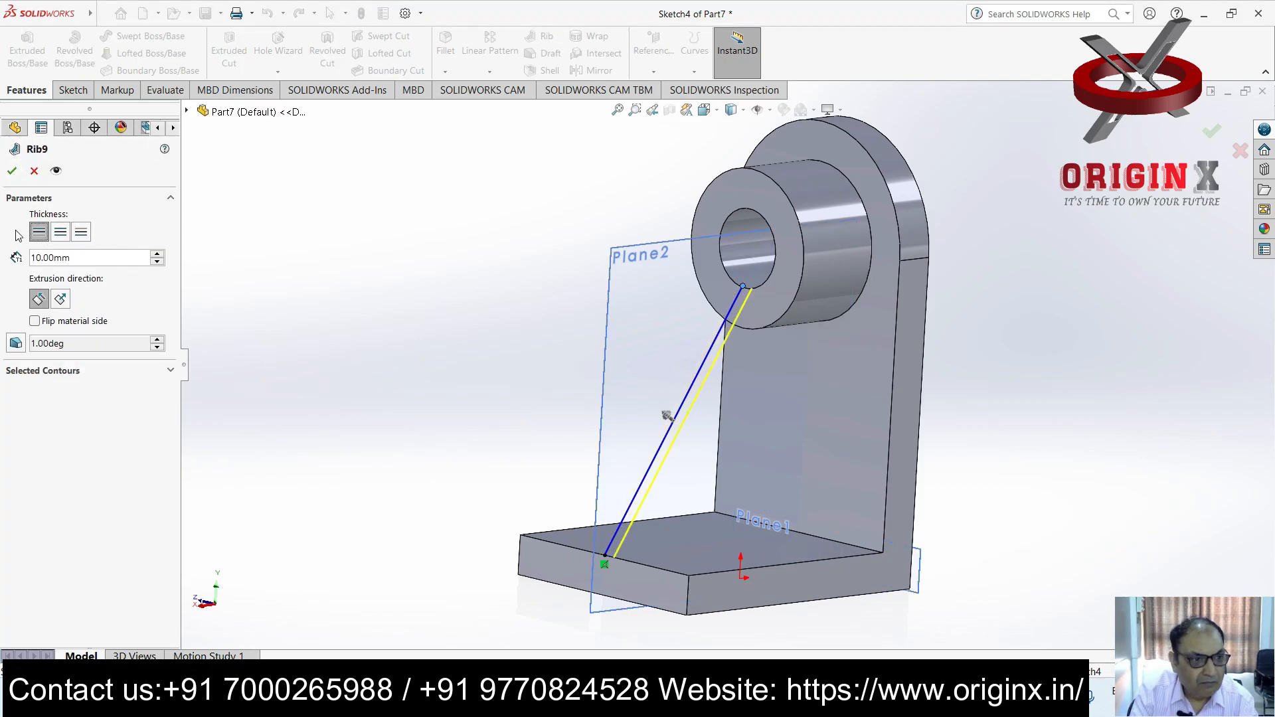
{"action": "left_click", "coordinate": [12, 171]}
{"action": "left_click", "coordinate": [81, 232]}
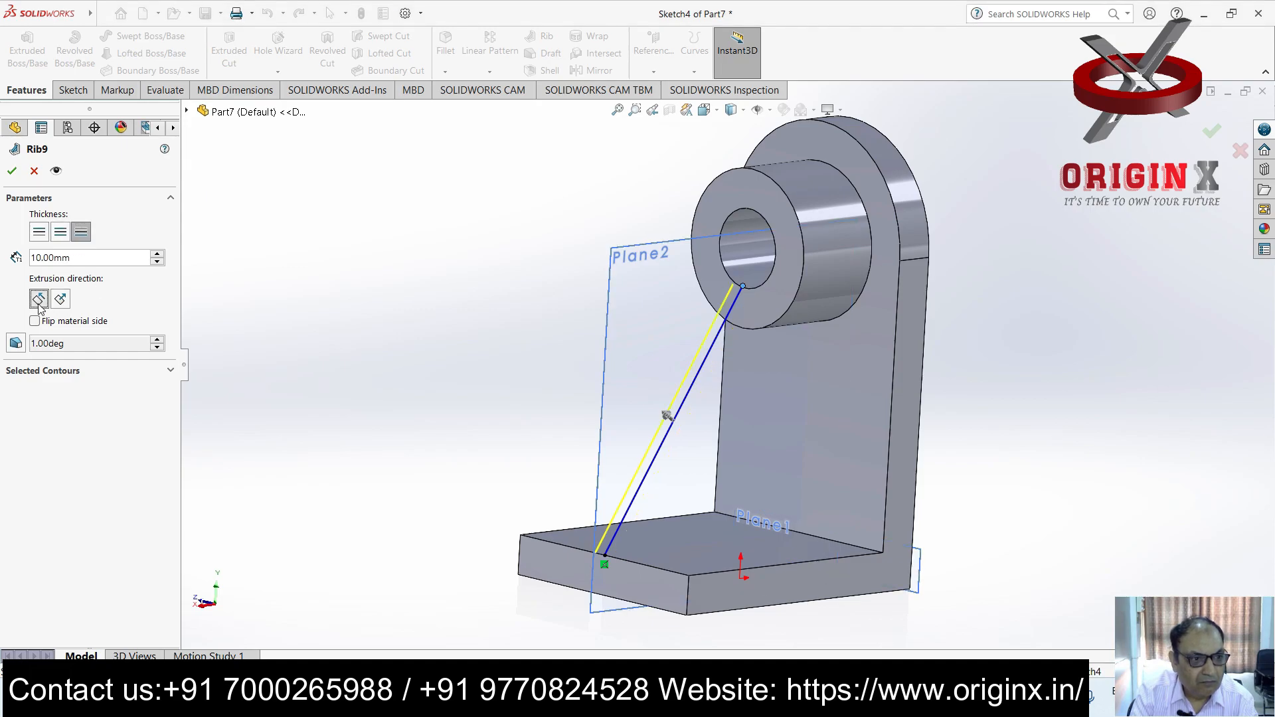
{"action": "left_click", "coordinate": [60, 300]}
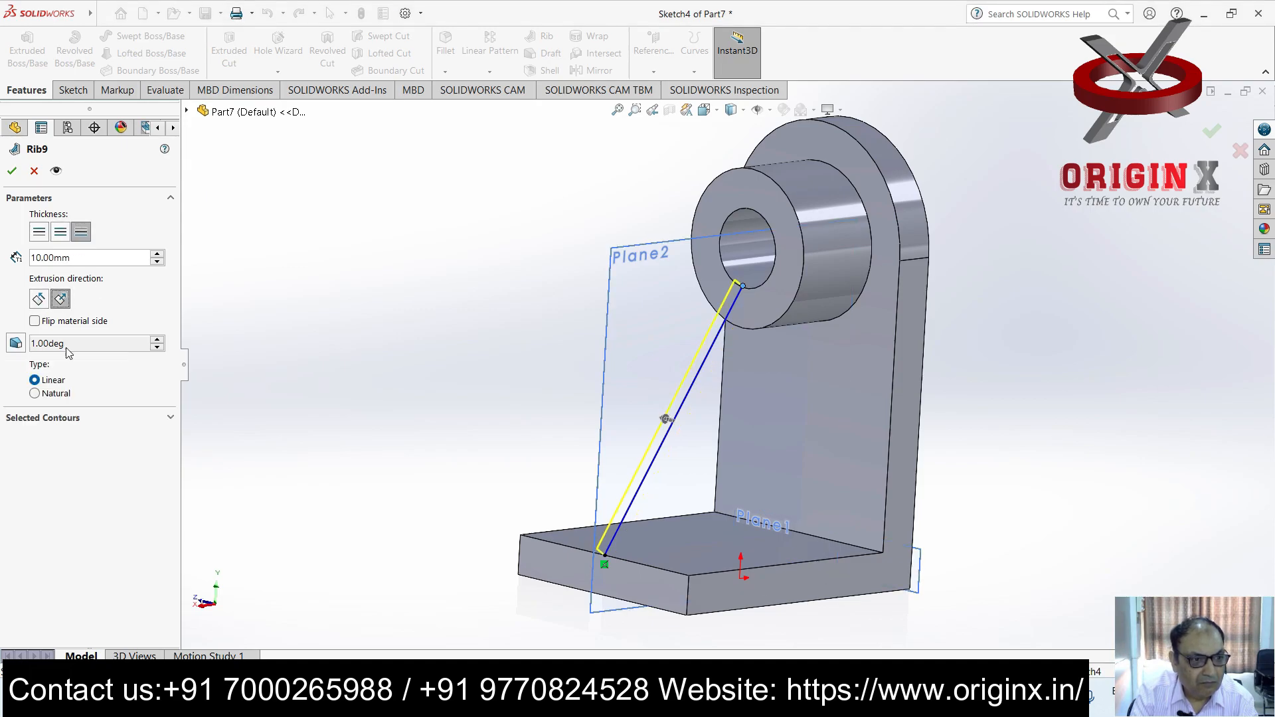
{"action": "left_click", "coordinate": [12, 170]}
{"action": "left_click", "coordinate": [60, 232]}
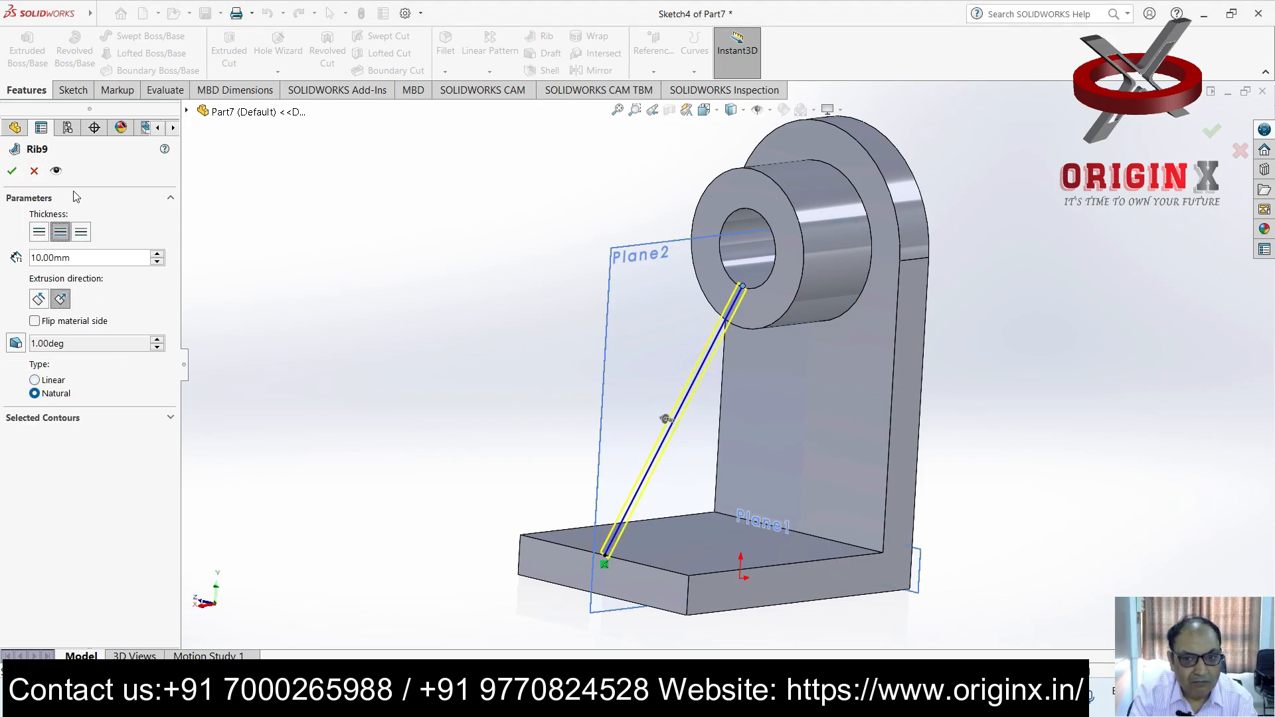
{"action": "left_click", "coordinate": [34, 171]}
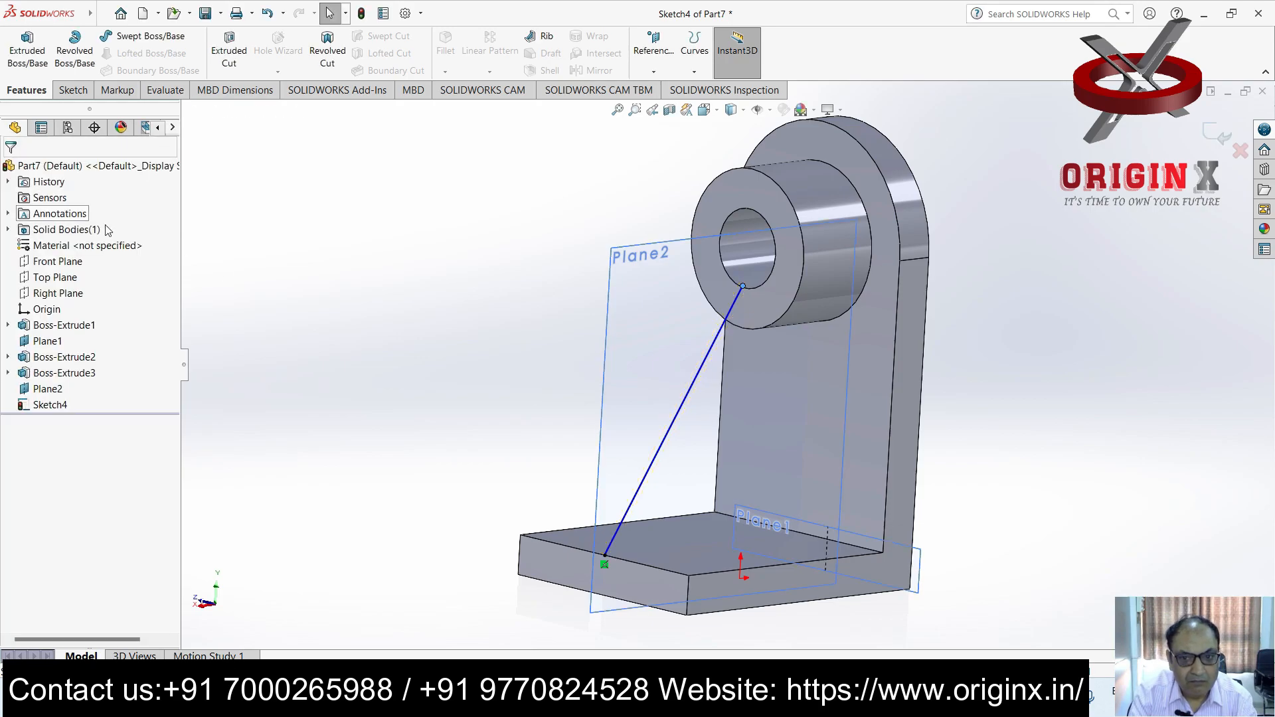
Move the sloping line's upper end down to the lower outer edge of the boss's front face
{"action": "left_click", "coordinate": [741, 297]}
{"action": "left_click_drag", "start_coordinate": [744, 287], "coordinate": [728, 324]}
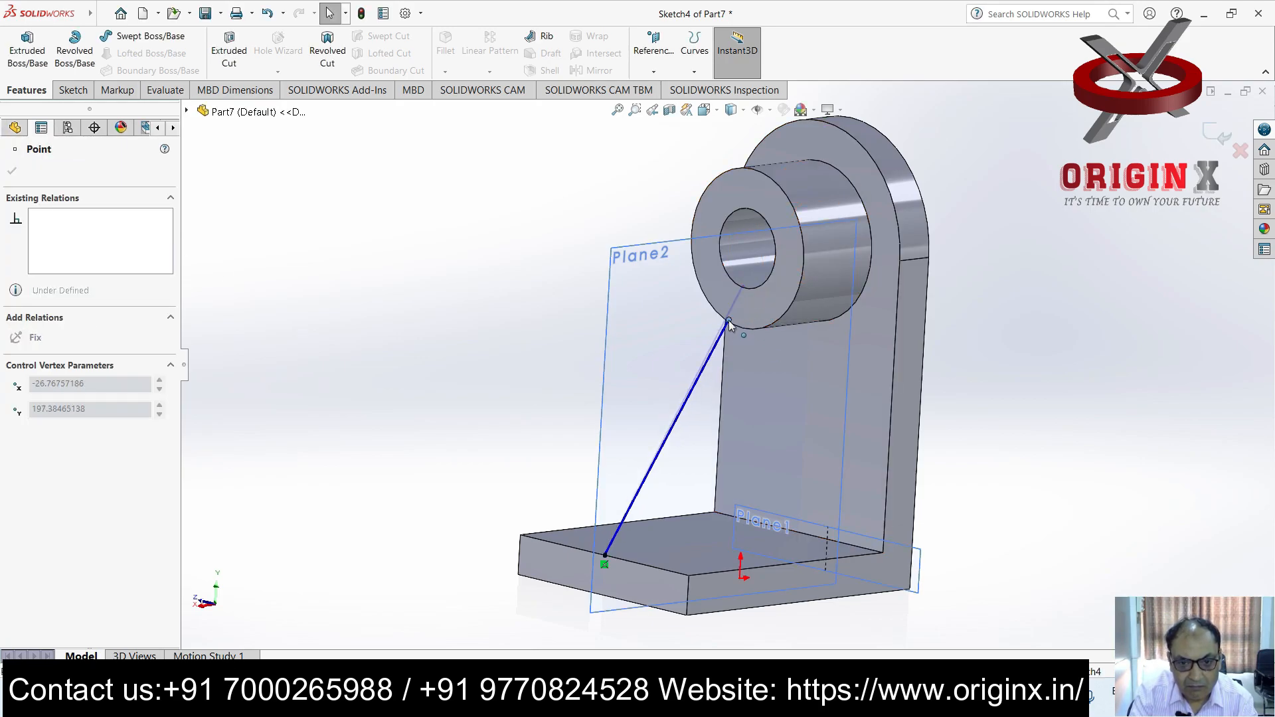
{"action": "left_click", "coordinate": [14, 171]}
Try to create a 10 mm rib from the shortened line, varying the thickness side and the extrusion direction
{"action": "left_click", "coordinate": [542, 40]}
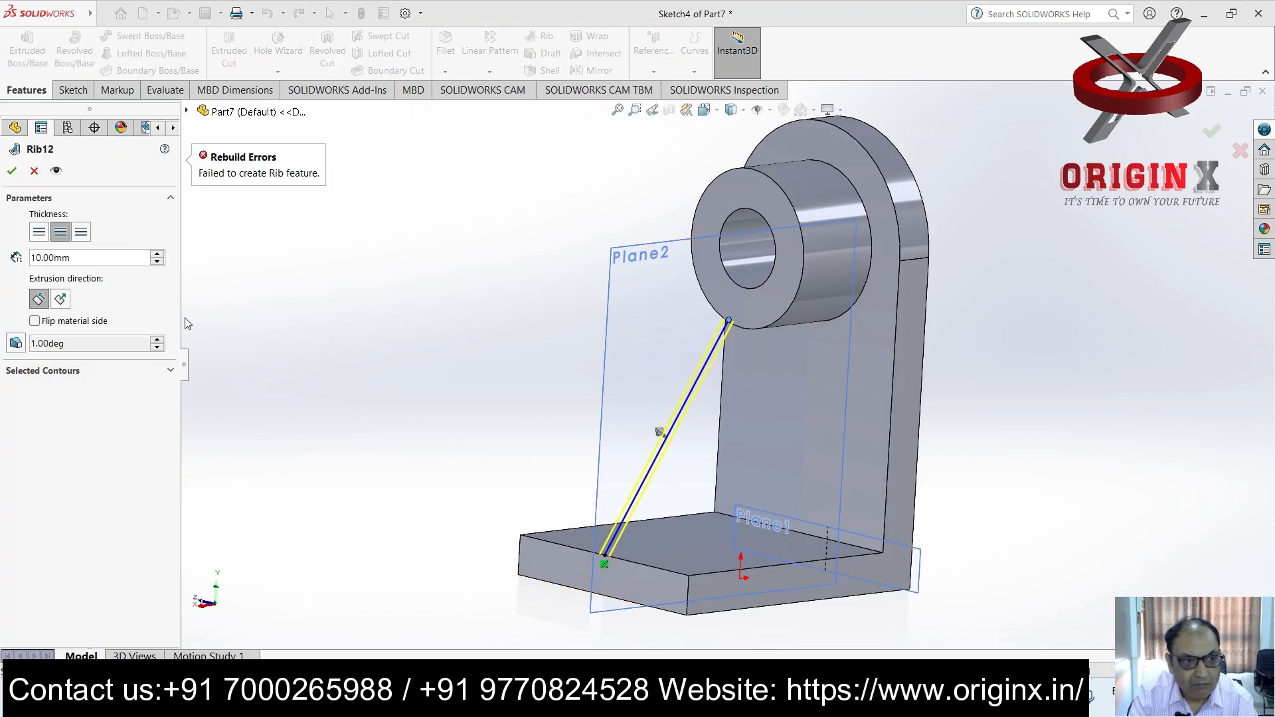
{"action": "left_click", "coordinate": [35, 237]}
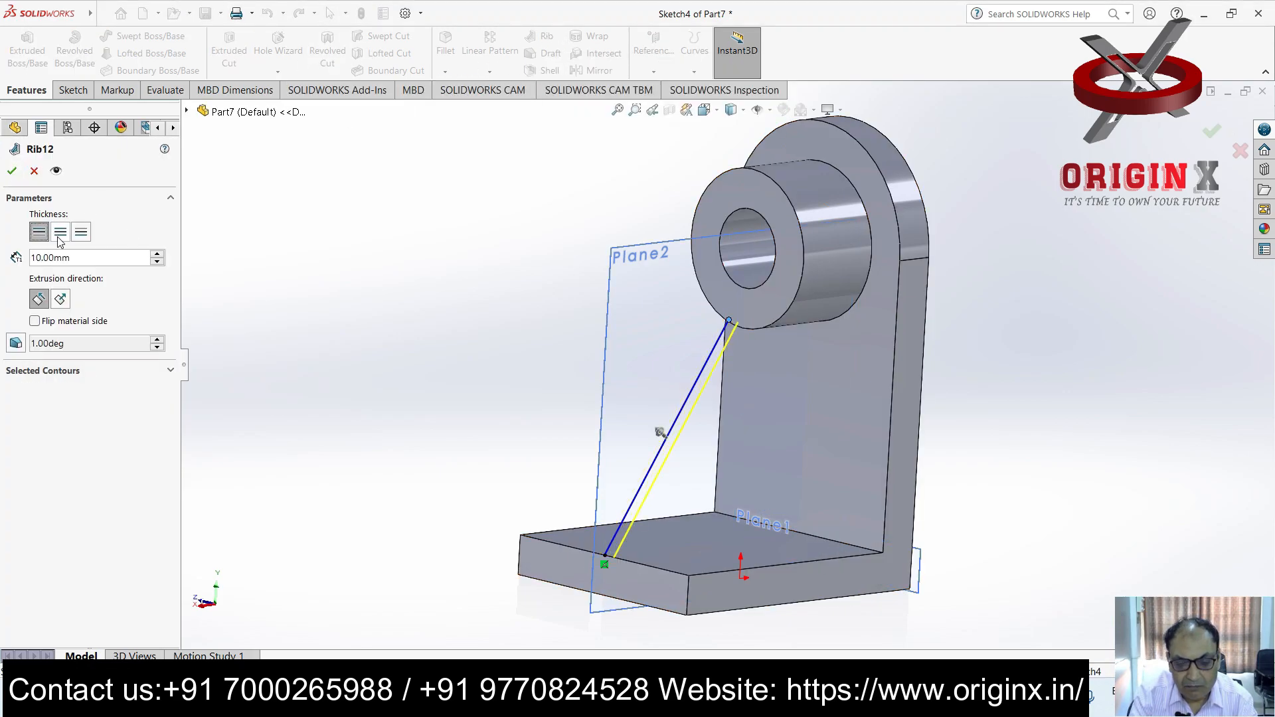
{"action": "left_click", "coordinate": [13, 172]}
{"action": "left_click", "coordinate": [82, 235]}
{"action": "left_click", "coordinate": [60, 300]}
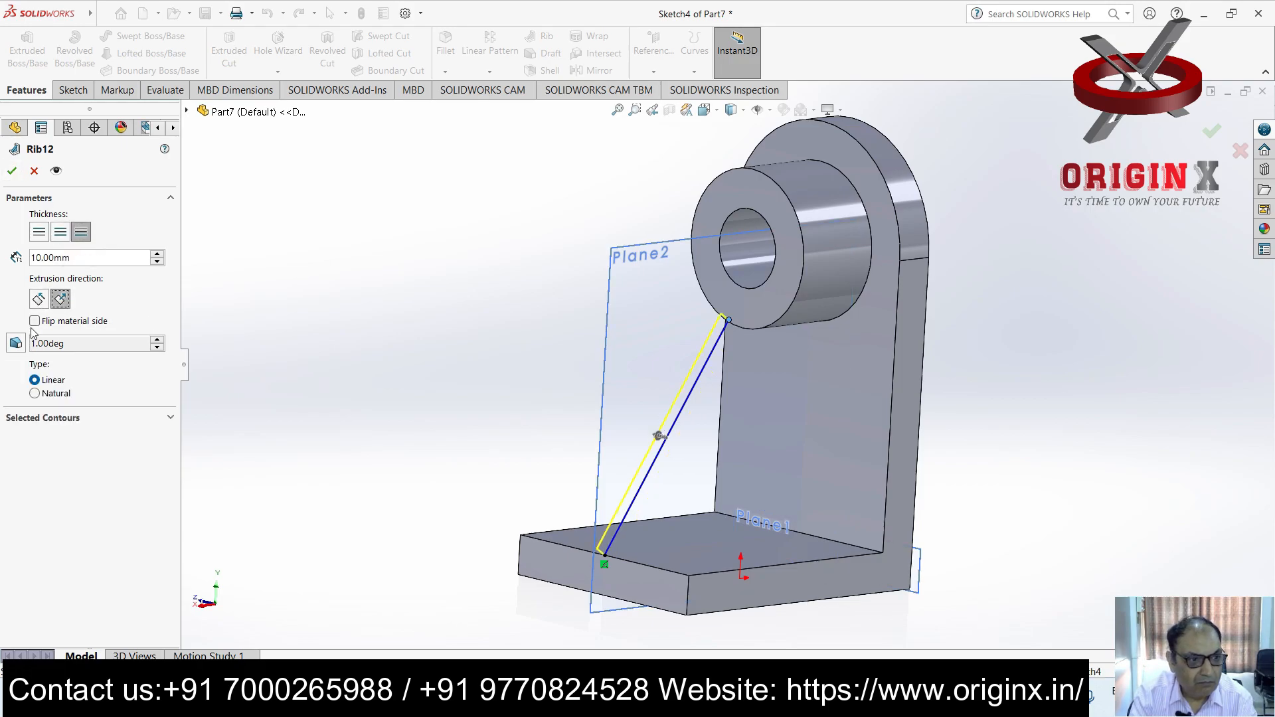
{"action": "left_click", "coordinate": [12, 172]}
{"action": "key", "text": "Escape"}
Move the line's upper end inward past the boss's front face, between the hole and the boss's underside
{"action": "middle_click_drag", "start_coordinate": [897, 398], "coordinate": [860, 382]}
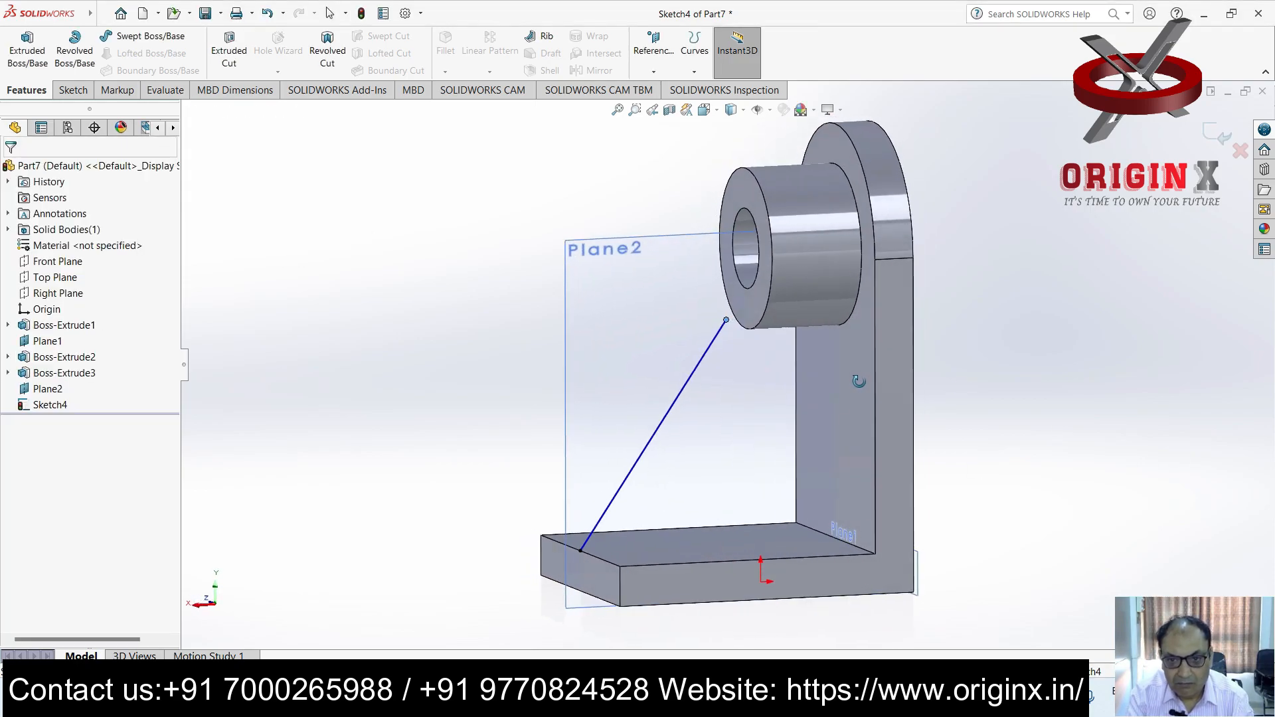
{"action": "scroll", "coordinate": [830, 289], "scroll_direction": "down", "scroll_amount": 3}
{"action": "mouse_move", "coordinate": [643, 351]}
{"action": "left_mouse_down"}
{"action": "mouse_move", "coordinate": [665, 373]}
{"action": "mouse_move", "coordinate": [694, 328]}
{"action": "left_mouse_up"}
{"action": "scroll", "coordinate": [743, 389], "scroll_direction": "up", "scroll_amount": 5}
{"action": "scroll", "coordinate": [741, 389], "scroll_direction": "down", "scroll_amount": 3}
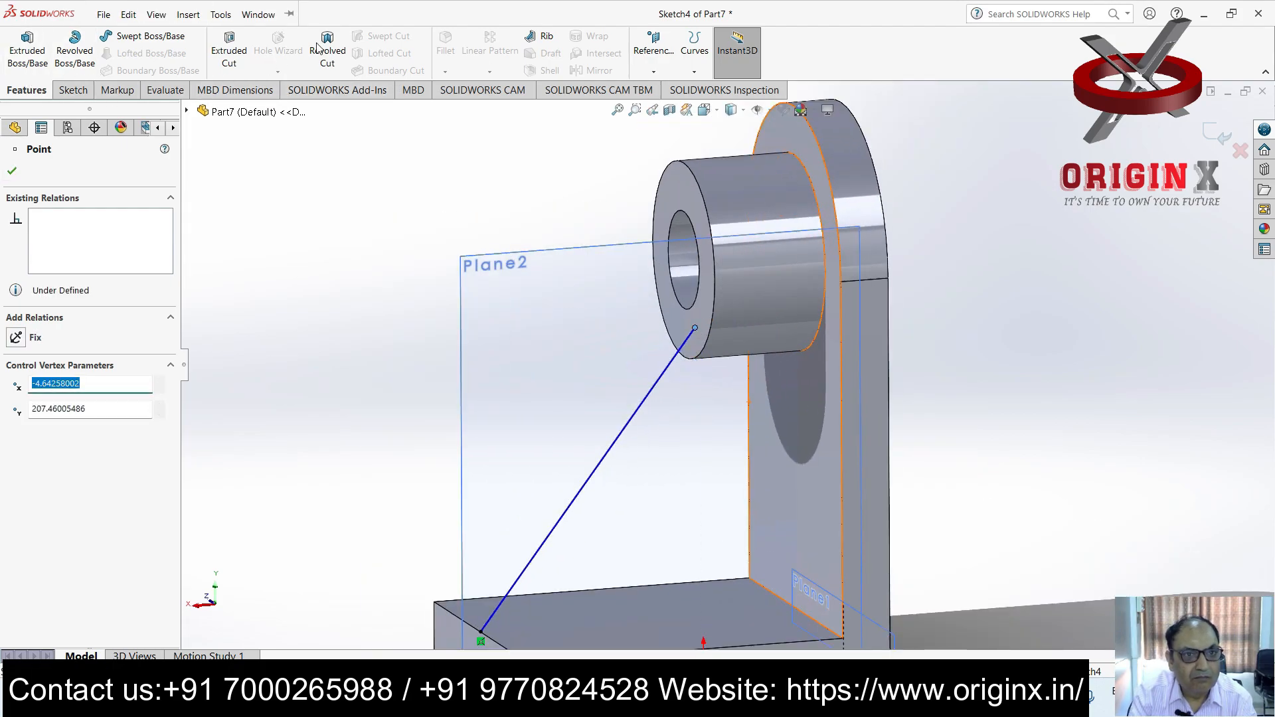
Try to create a 10 mm rib from the adjusted line with the thickness on both sides
{"action": "left_click", "coordinate": [74, 90]}
{"action": "left_click", "coordinate": [26, 90]}
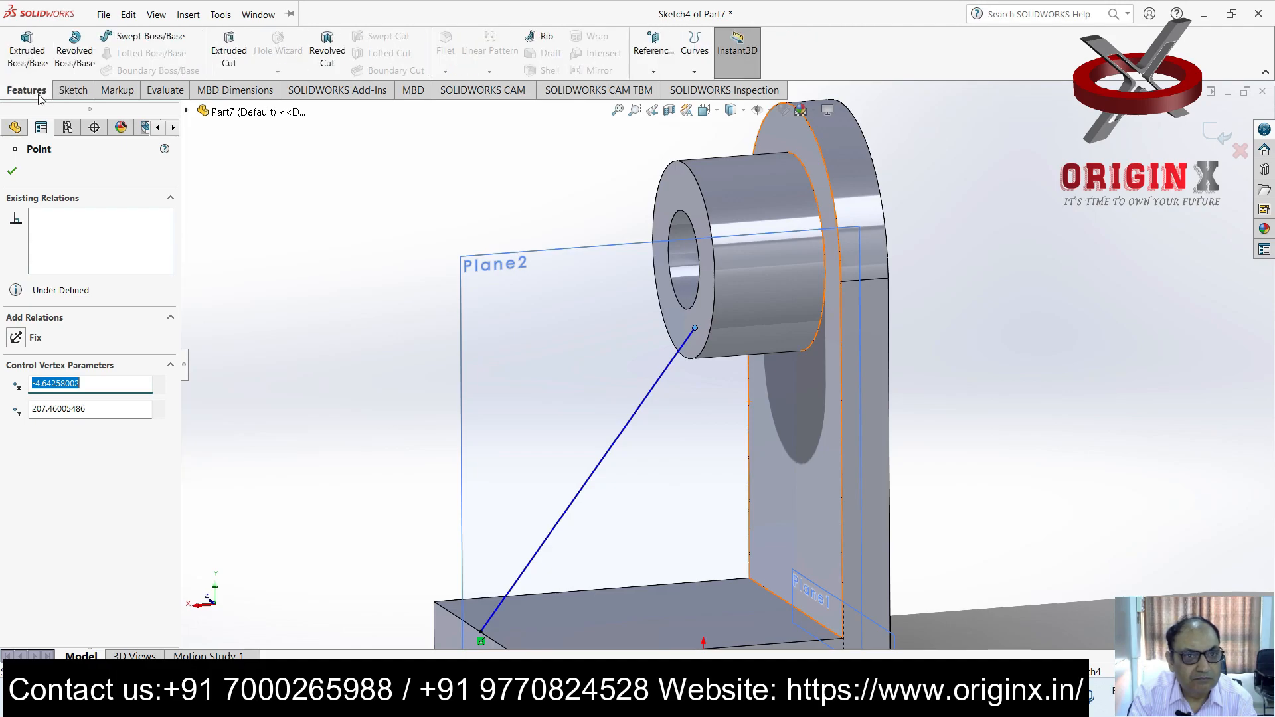
{"action": "left_click", "coordinate": [546, 39]}
{"action": "left_click", "coordinate": [12, 172]}
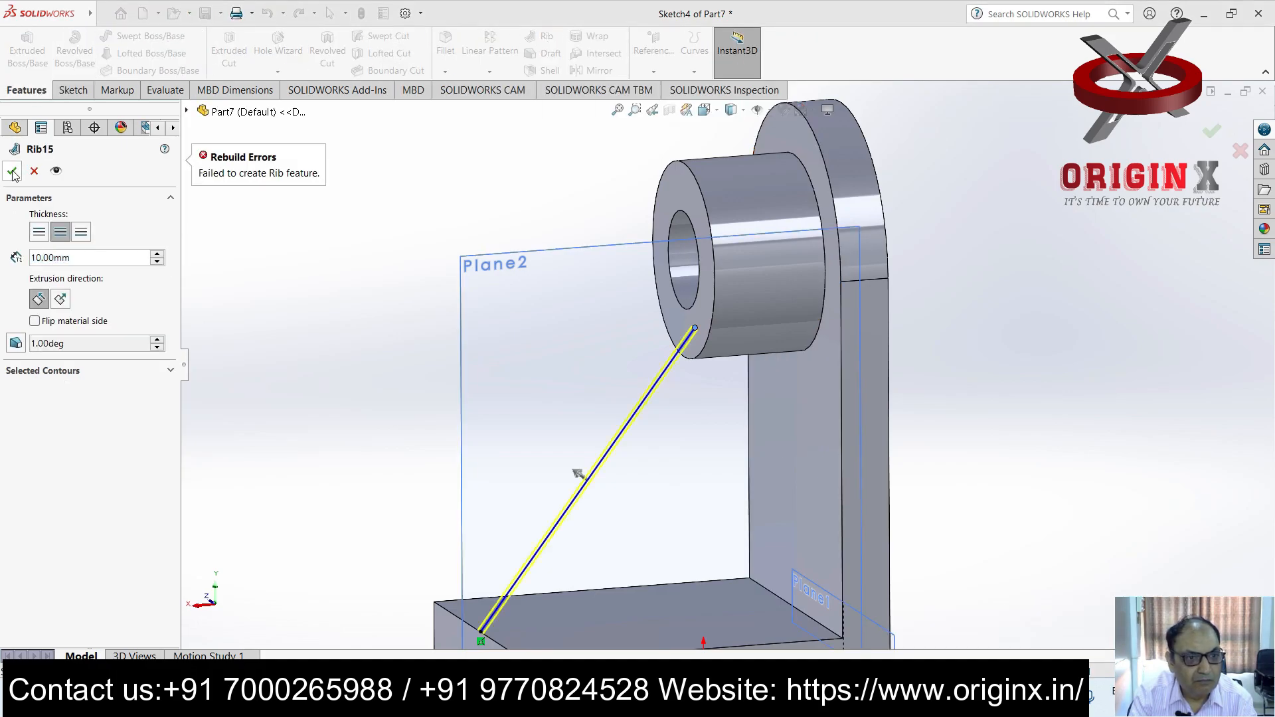
{"action": "key", "text": "Escape"}
Delete the sloping rib line from the sketch on the mid plane
{"action": "left_click", "coordinate": [613, 445]}
{"action": "key", "text": "Delete"}
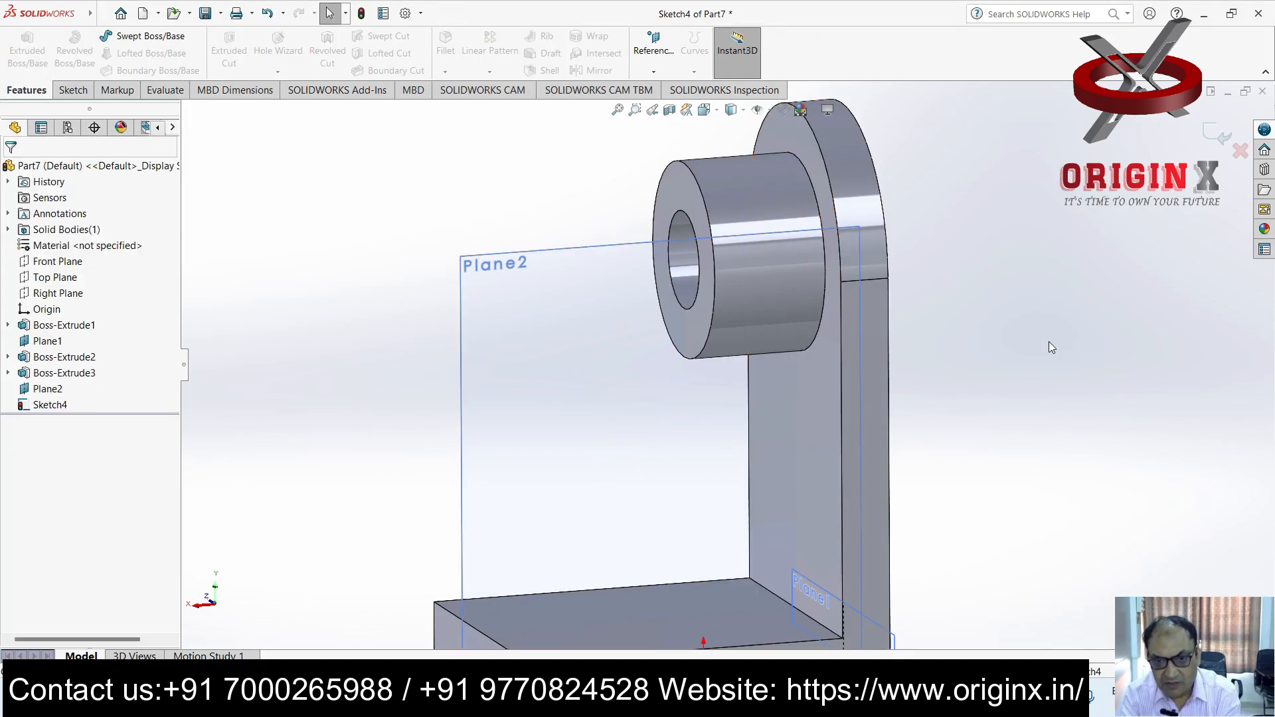
{"action": "scroll", "coordinate": [905, 445], "scroll_direction": "down", "scroll_amount": 3}
{"action": "scroll", "coordinate": [905, 445], "scroll_direction": "up", "scroll_amount": 7}
{"action": "mouse_move", "coordinate": [768, 426]}
{"action": "middle_mouse_down"}
{"action": "mouse_move", "coordinate": [820, 392]}
{"action": "mouse_move", "coordinate": [644, 386]}
{"action": "mouse_move", "coordinate": [669, 365]}
{"action": "mouse_move", "coordinate": [704, 362]}
{"action": "mouse_move", "coordinate": [669, 365]}
{"action": "middle_mouse_up"}
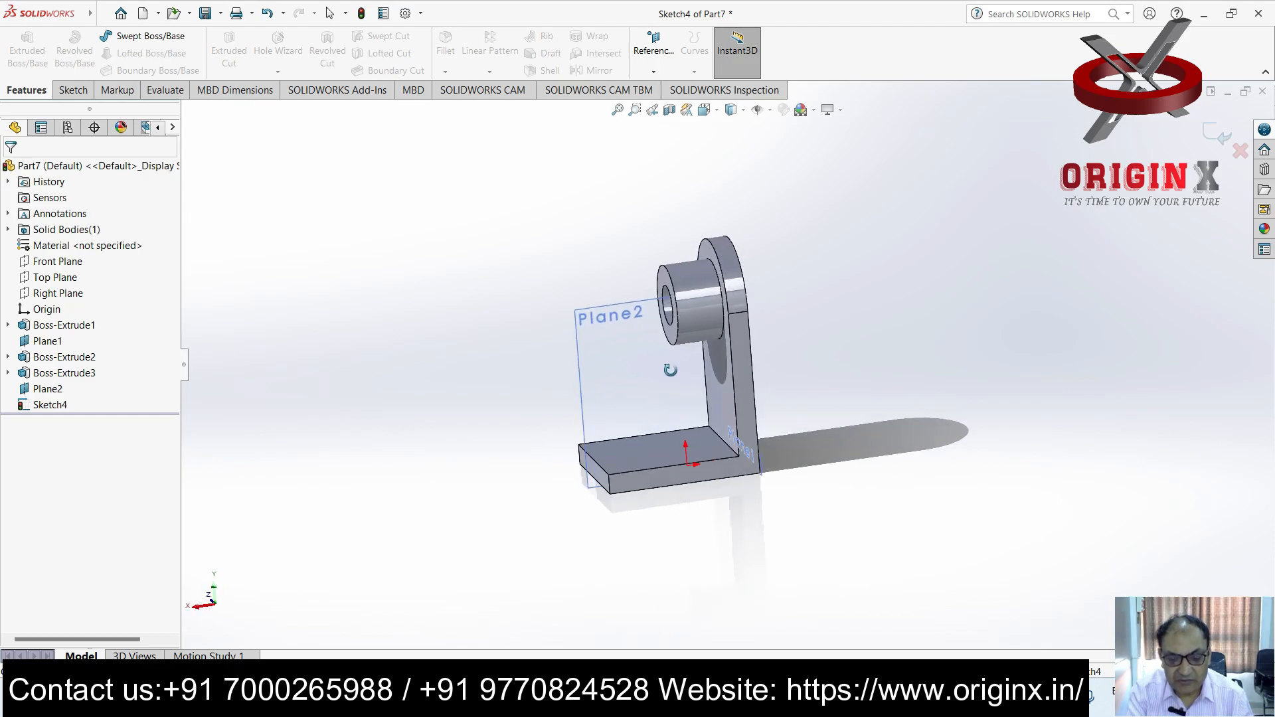
{"action": "scroll", "coordinate": [625, 401], "scroll_direction": "down", "scroll_amount": 3}
{"action": "middle_click_drag", "start_coordinate": [964, 362], "coordinate": [846, 569]}
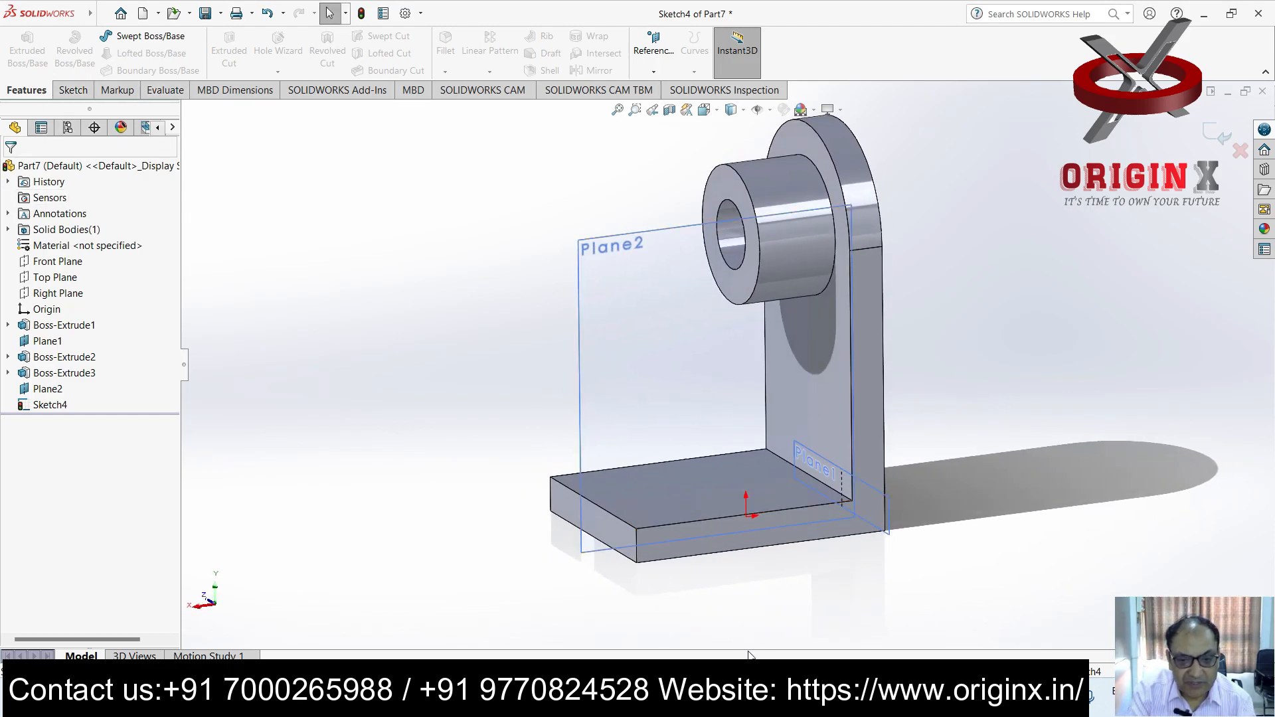
Sketch a line from the base plate's outer top corner to the corner where the boss's underside meets the upright
{"action": "left_click", "coordinate": [732, 539]}
{"action": "key", "text": "ctrl+8"}
{"action": "left_click", "coordinate": [73, 92]}
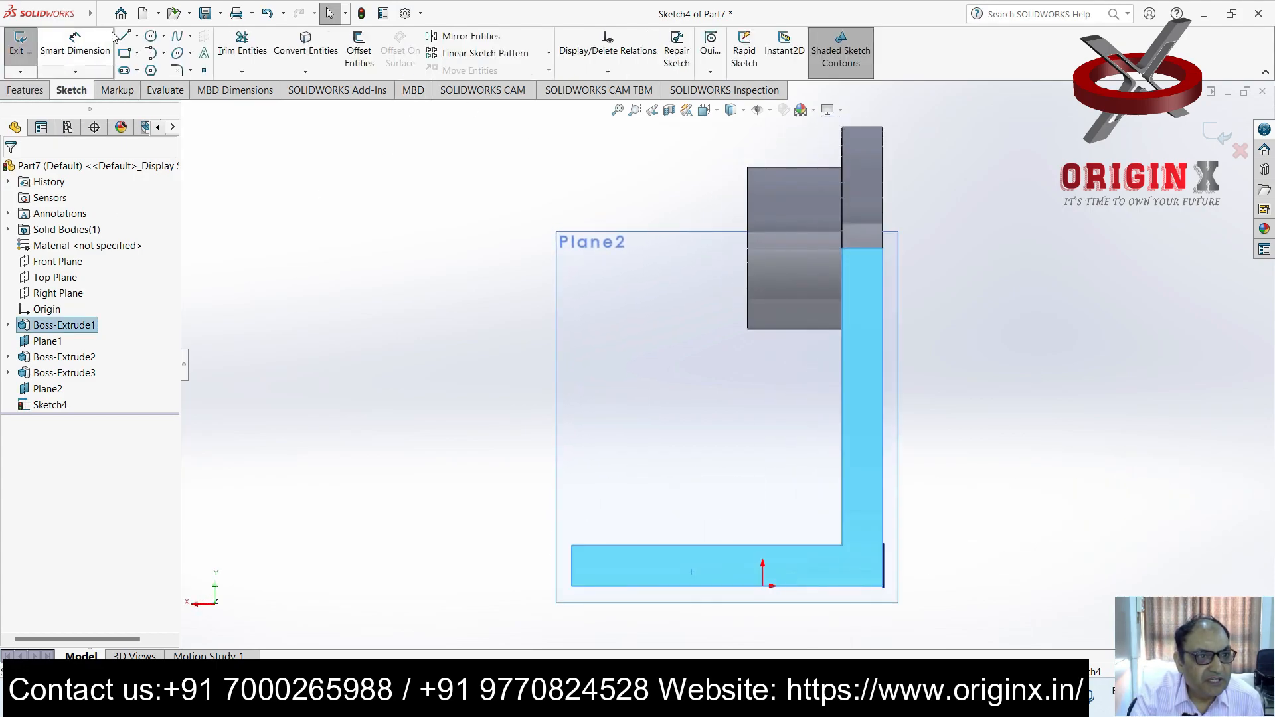
{"action": "left_click", "coordinate": [126, 38]}
{"action": "left_click", "coordinate": [572, 546]}
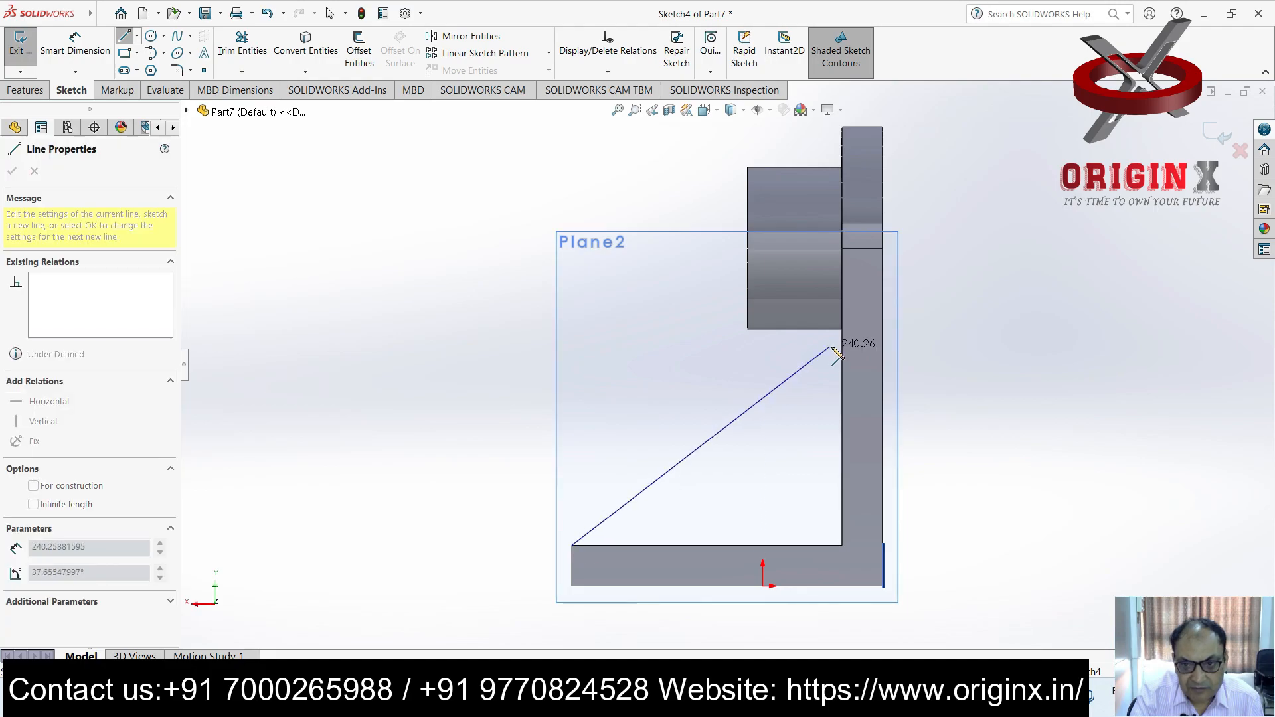
{"action": "left_click", "coordinate": [842, 329]}
{"action": "key", "text": "Escape"}
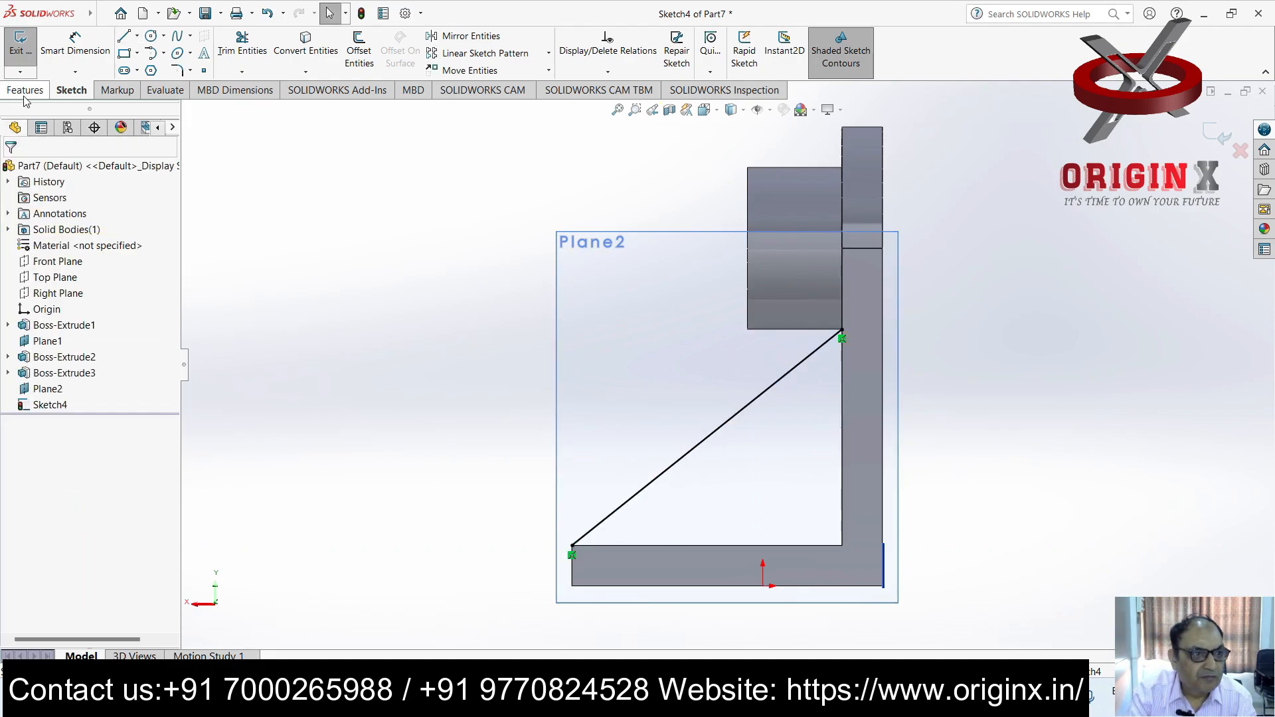
Create a 10 mm rib from the line, with thickness on both sides and extrusion parallel to the sketch
{"action": "left_click", "coordinate": [22, 91]}
{"action": "left_click", "coordinate": [532, 41]}
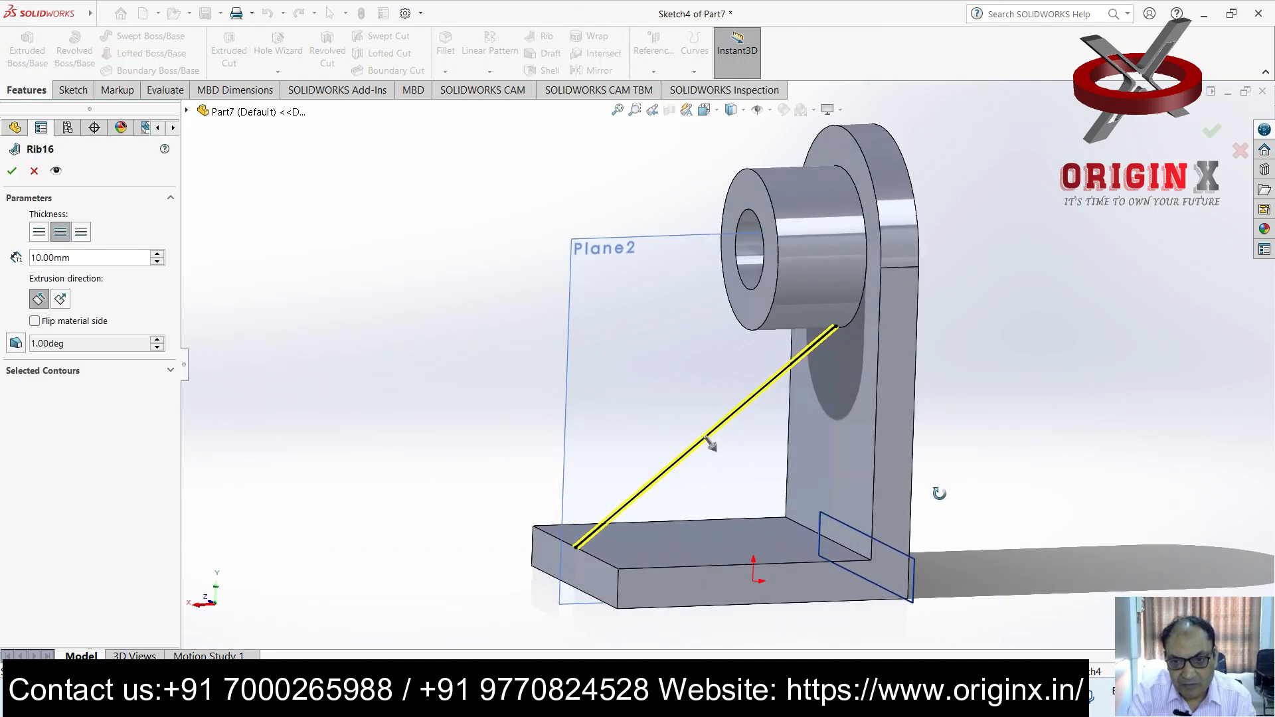
{"action": "left_click", "coordinate": [12, 172]}
{"action": "middle_click_drag", "start_coordinate": [946, 397], "coordinate": [922, 388]}
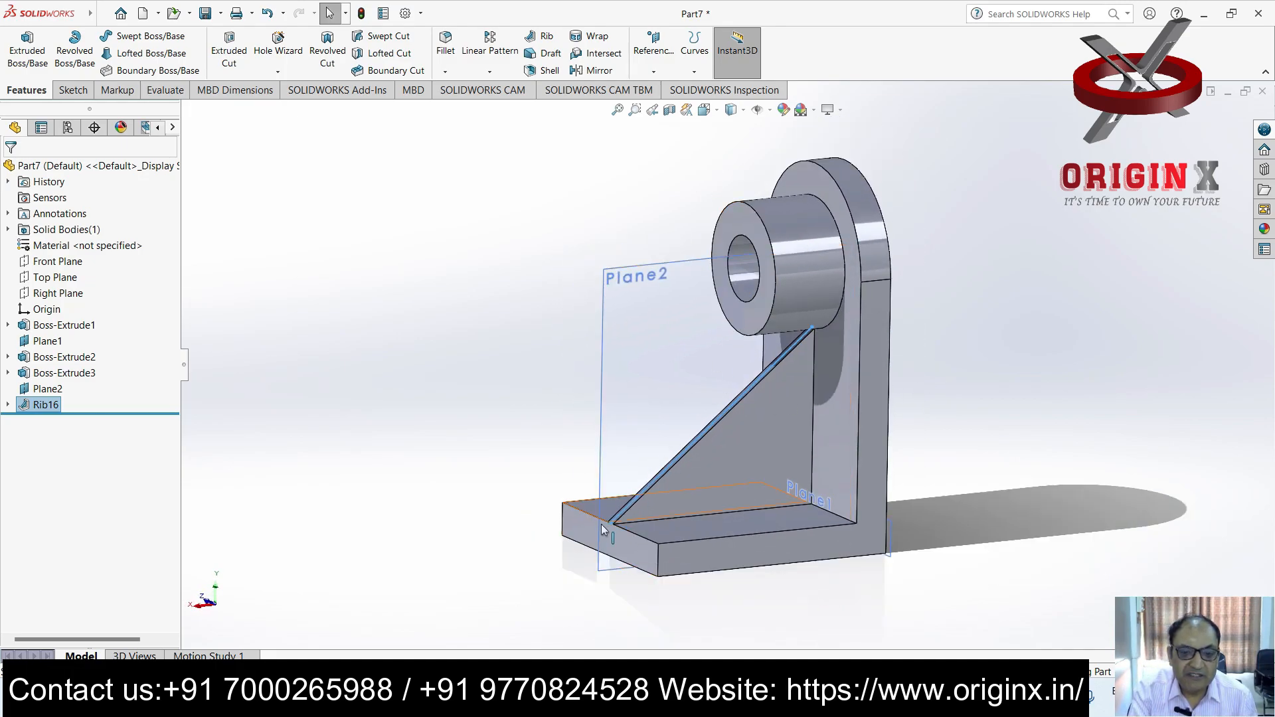
{"action": "scroll", "coordinate": [838, 357], "scroll_direction": "down", "scroll_amount": 3}
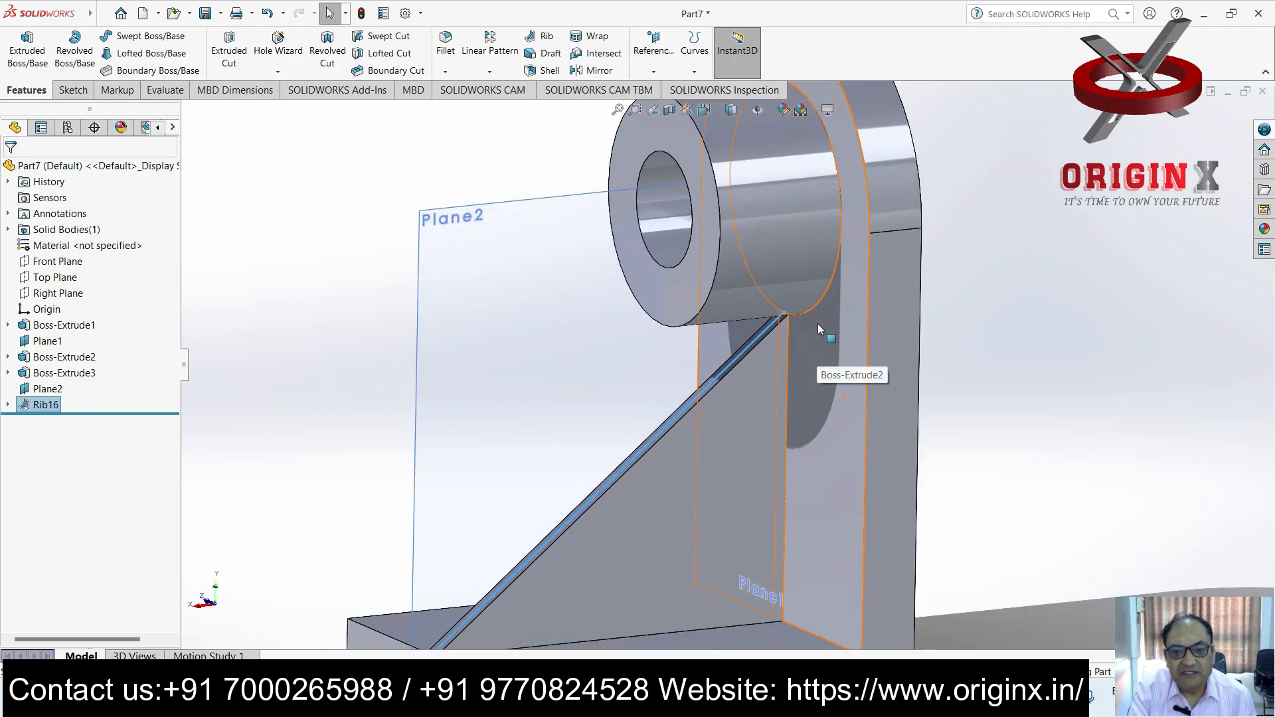
{"action": "scroll", "coordinate": [817, 326], "scroll_direction": "down", "scroll_amount": 1}
{"action": "scroll", "coordinate": [863, 436], "scroll_direction": "up", "scroll_amount": 3}
{"action": "middle_click_drag", "start_coordinate": [983, 359], "coordinate": [980, 350]}
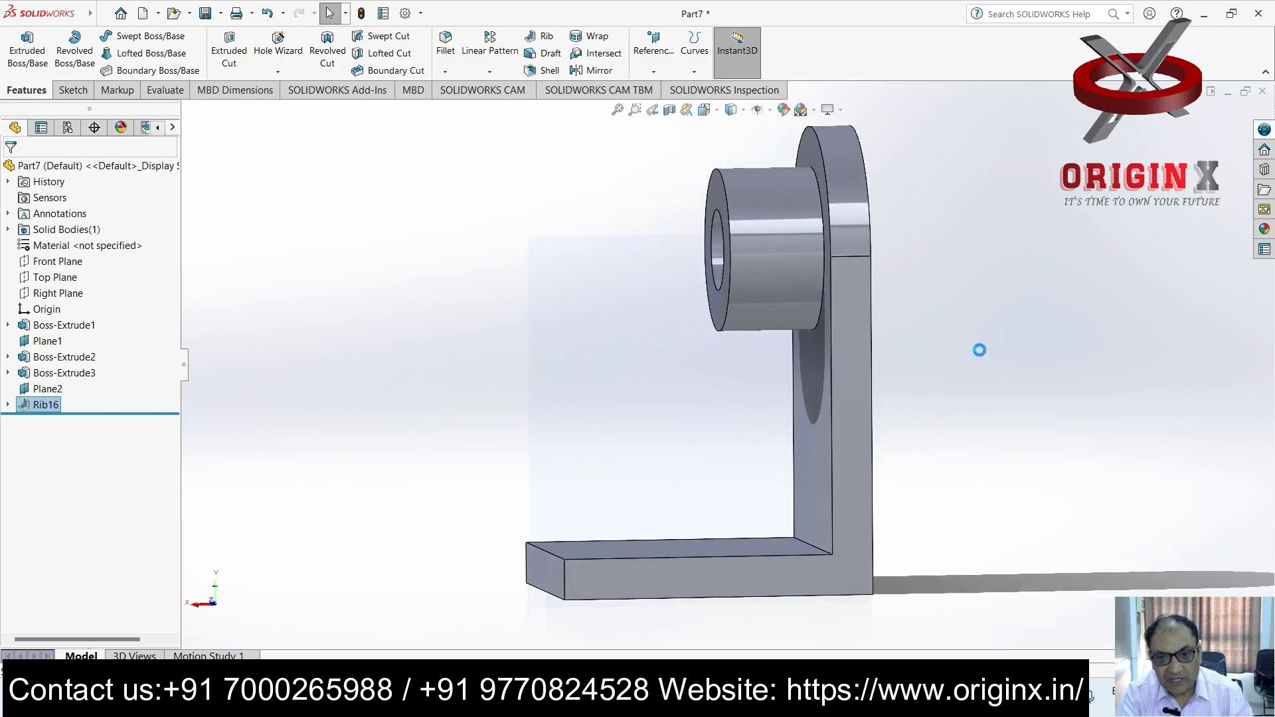
Try to move the line's upper end away from the upright toward the boss's front
{"action": "left_click_drag", "start_coordinate": [834, 329], "coordinate": [641, 357]}
{"action": "key", "text": "Escape"}
{"action": "left_click_drag", "start_coordinate": [833, 326], "coordinate": [665, 331]}
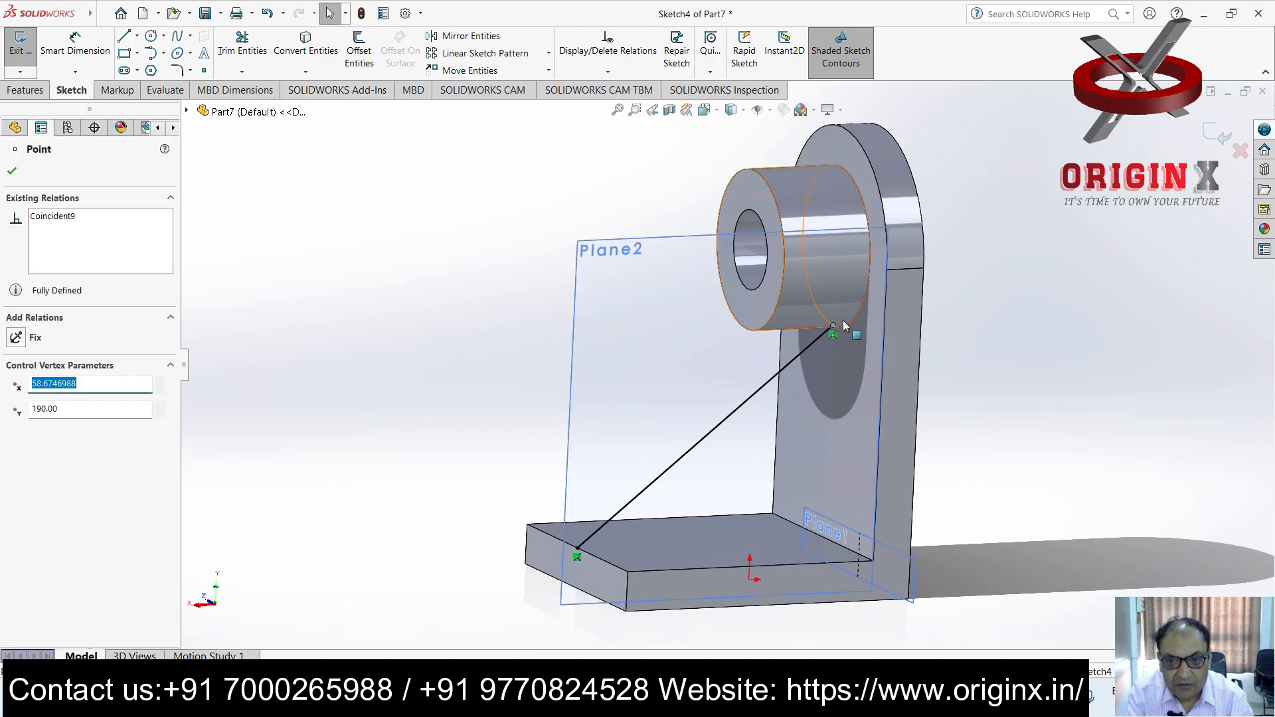
{"action": "left_click", "coordinate": [11, 171]}
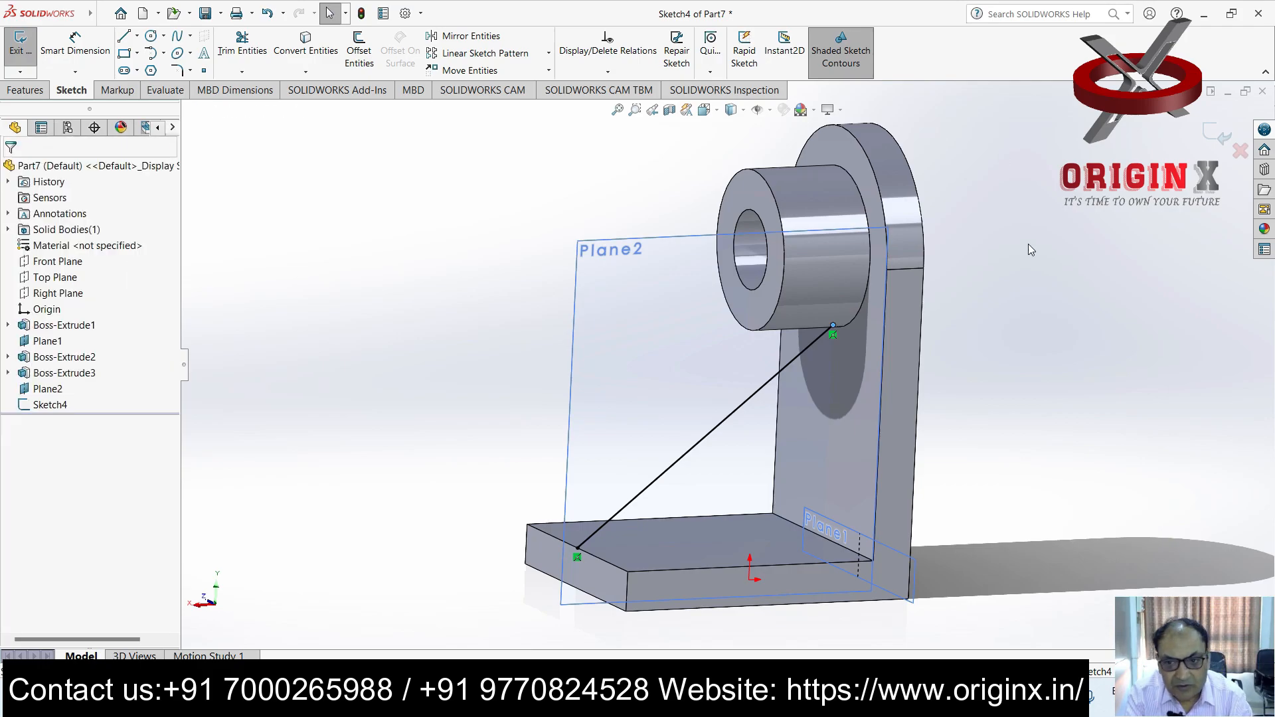
{"action": "left_click_drag", "start_coordinate": [833, 326], "coordinate": [769, 374]}
{"action": "left_click", "coordinate": [772, 374]}
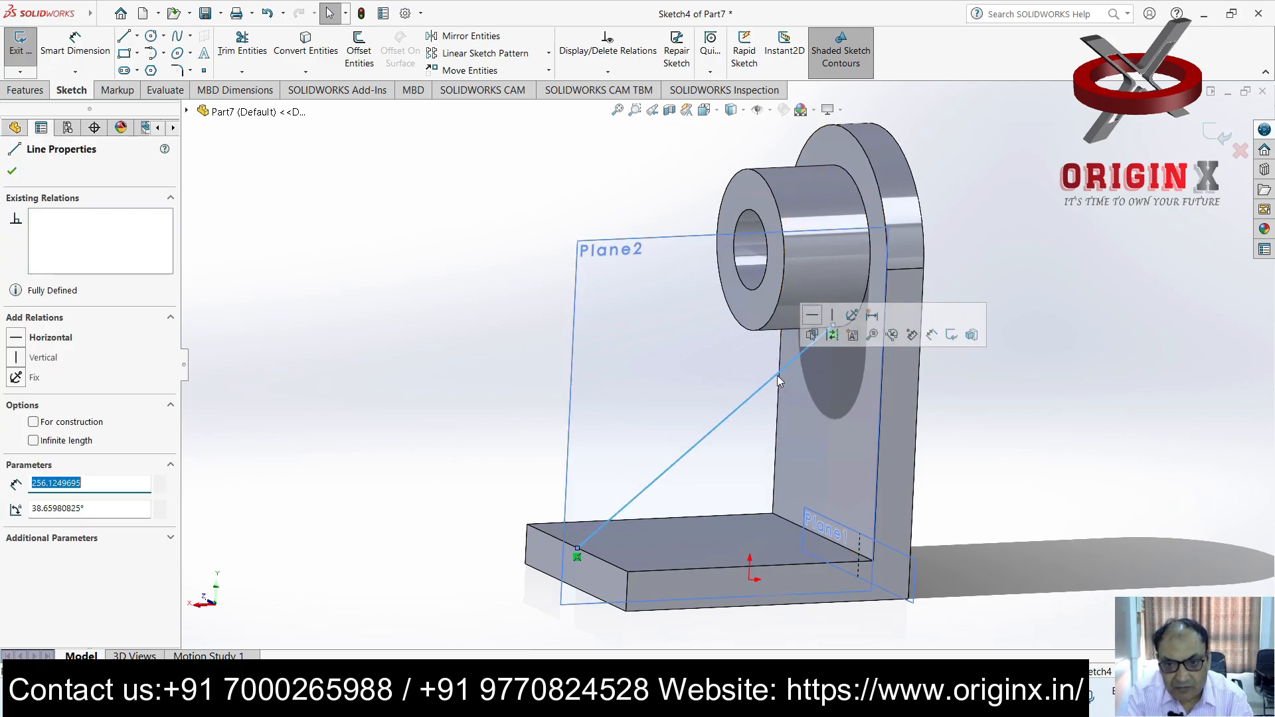
{"action": "left_click", "coordinate": [834, 329]}
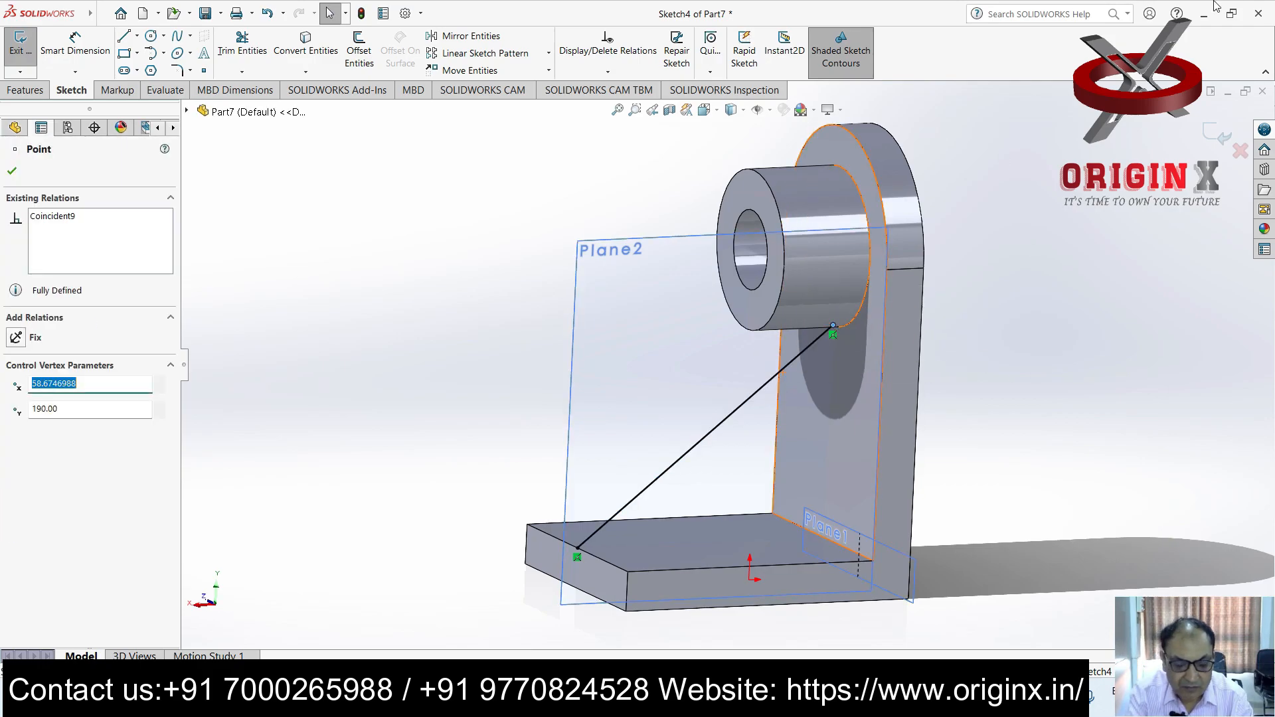
{"action": "scroll", "coordinate": [830, 332], "scroll_direction": "down", "scroll_amount": 5}
{"action": "left_click_drag", "start_coordinate": [611, 376], "coordinate": [557, 397]}
{"action": "scroll", "coordinate": [556, 397], "scroll_direction": "up", "scroll_amount": 5}
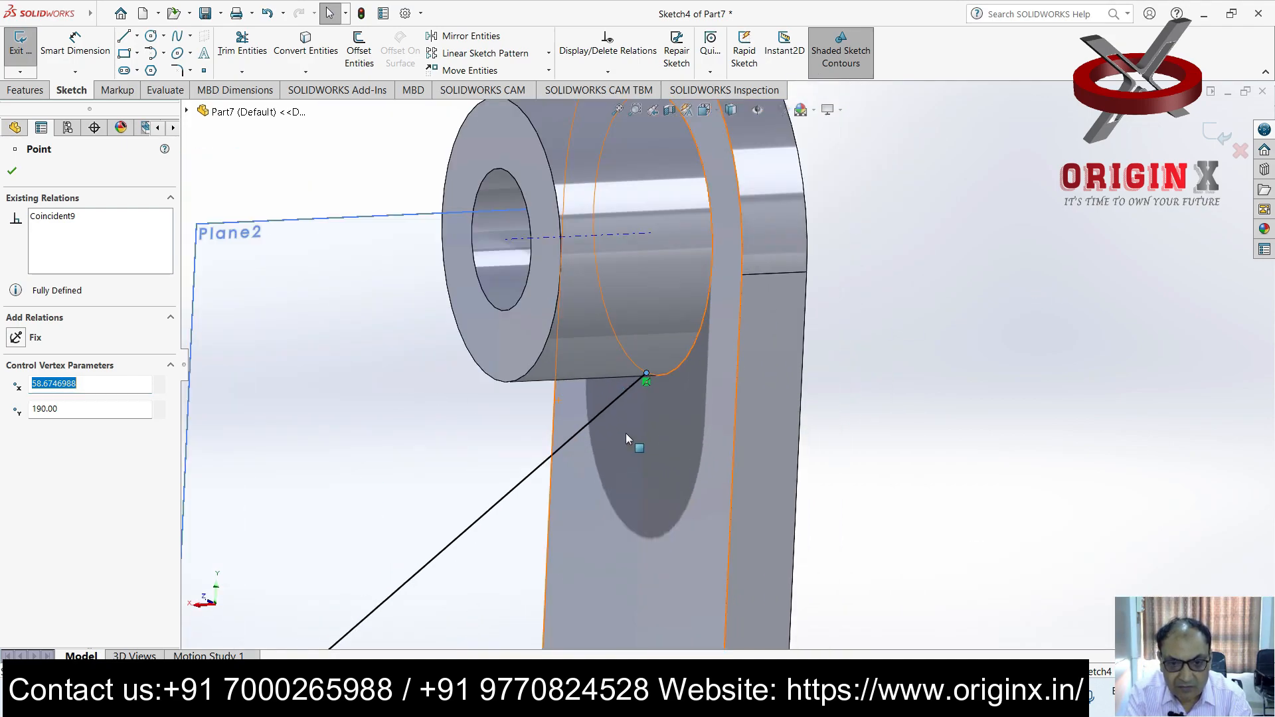
Replace the sloping line with one from the base plate's outer top corner to about the middle of the boss's underside
{"action": "left_click", "coordinate": [584, 470]}
{"action": "key", "text": "Delete"}
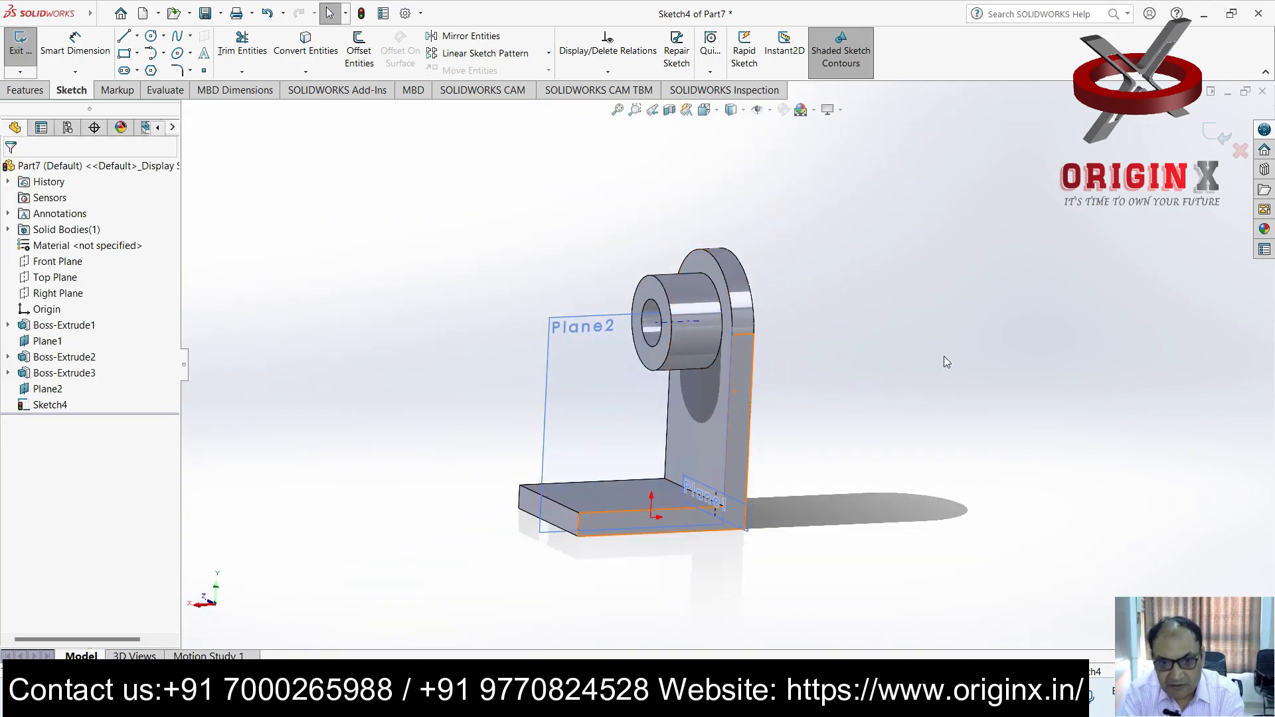
{"action": "key", "text": "ctrl+8"}
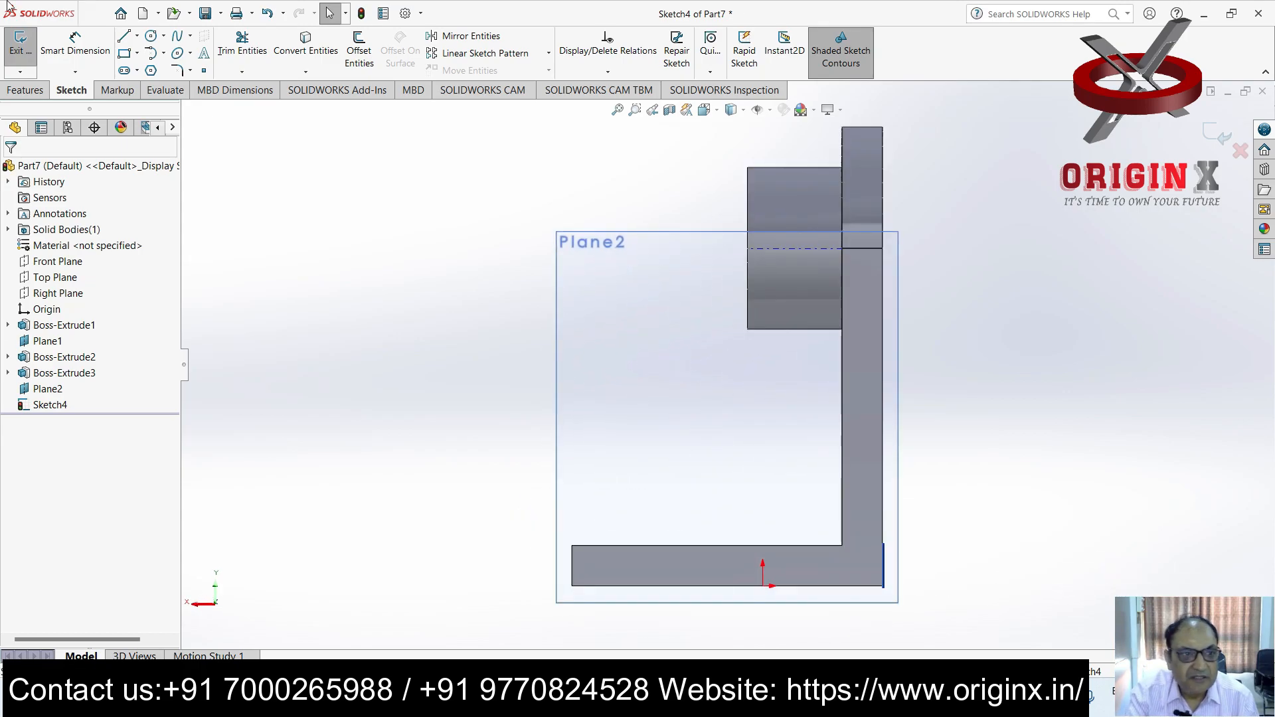
{"action": "left_click", "coordinate": [124, 40]}
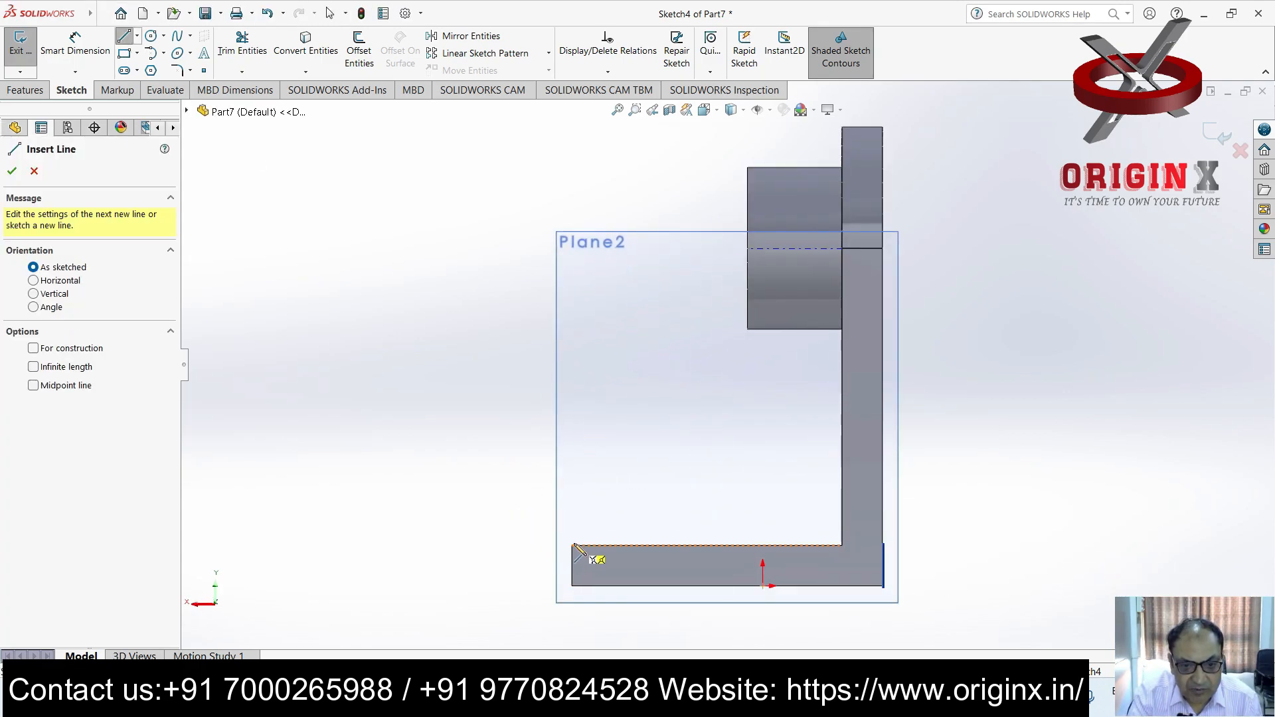
{"action": "left_click", "coordinate": [574, 545]}
{"action": "left_click", "coordinate": [789, 330]}
{"action": "key", "text": "Escape"}
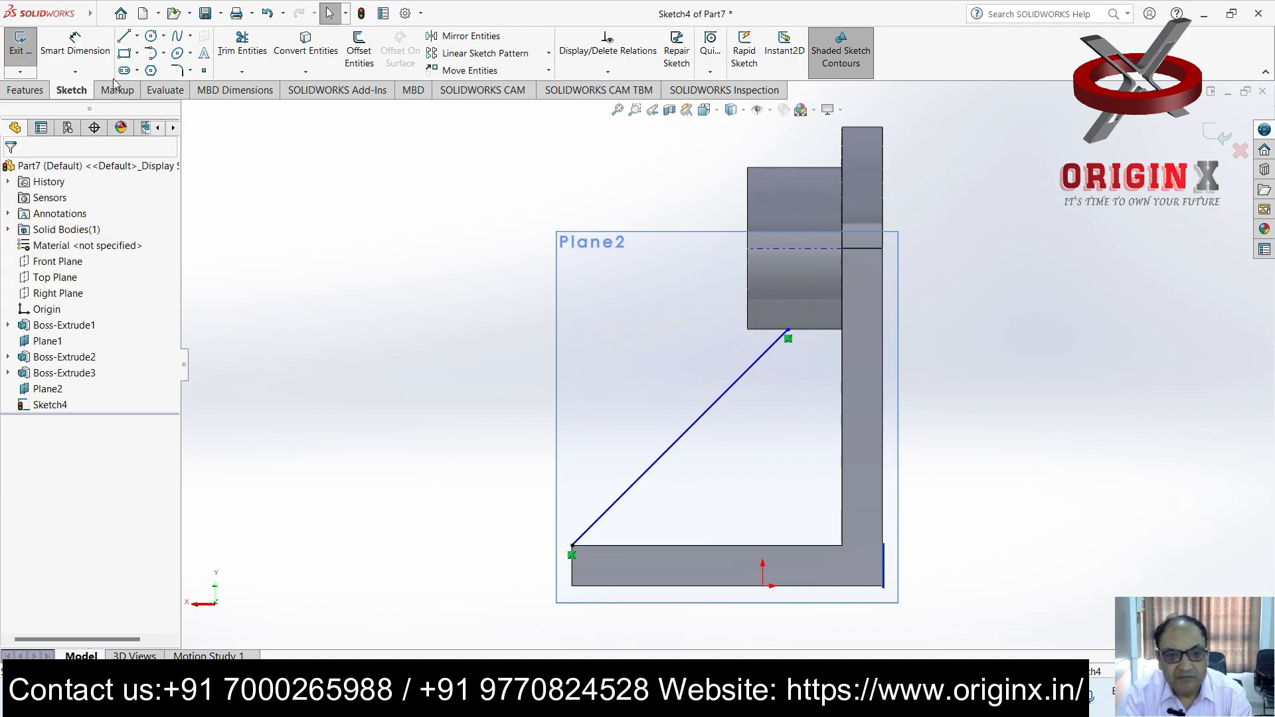
Create a 10 mm rib from the sloping line, with thickness on both sides and extrusion parallel to the sketch
{"action": "left_click", "coordinate": [25, 89]}
{"action": "left_click", "coordinate": [547, 41]}
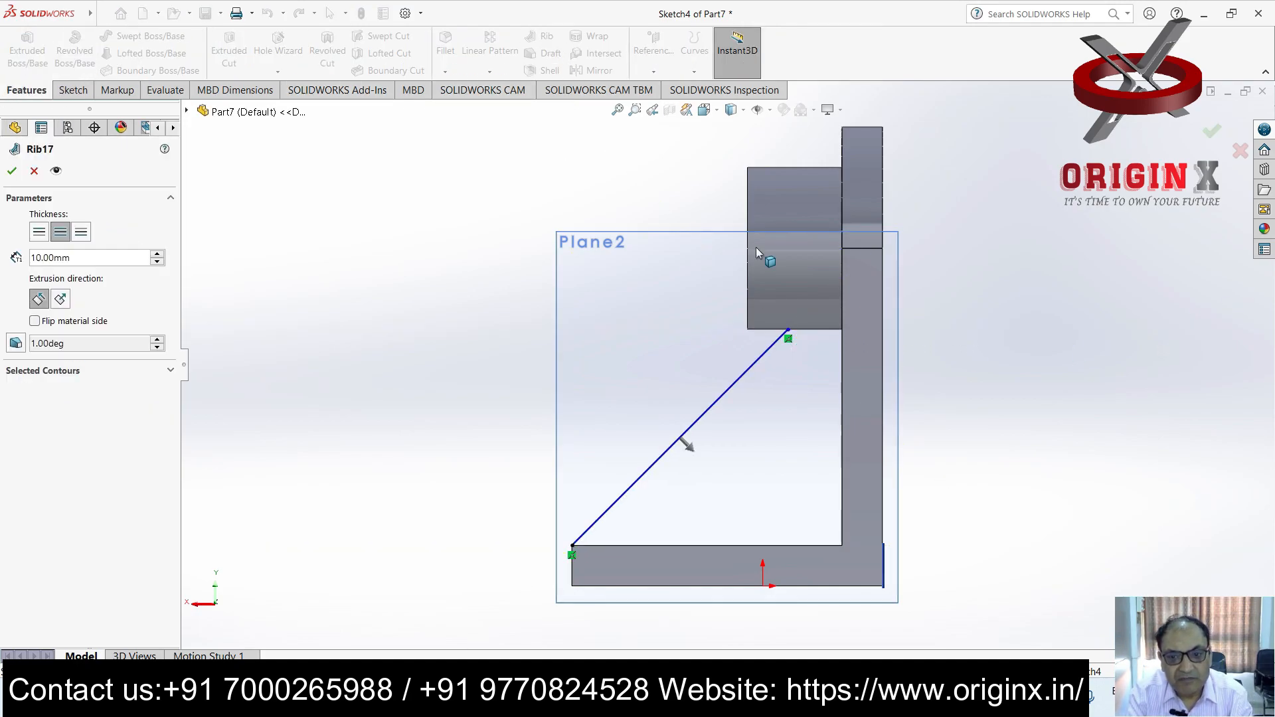
{"action": "middle_click_drag", "start_coordinate": [998, 458], "coordinate": [1021, 473]}
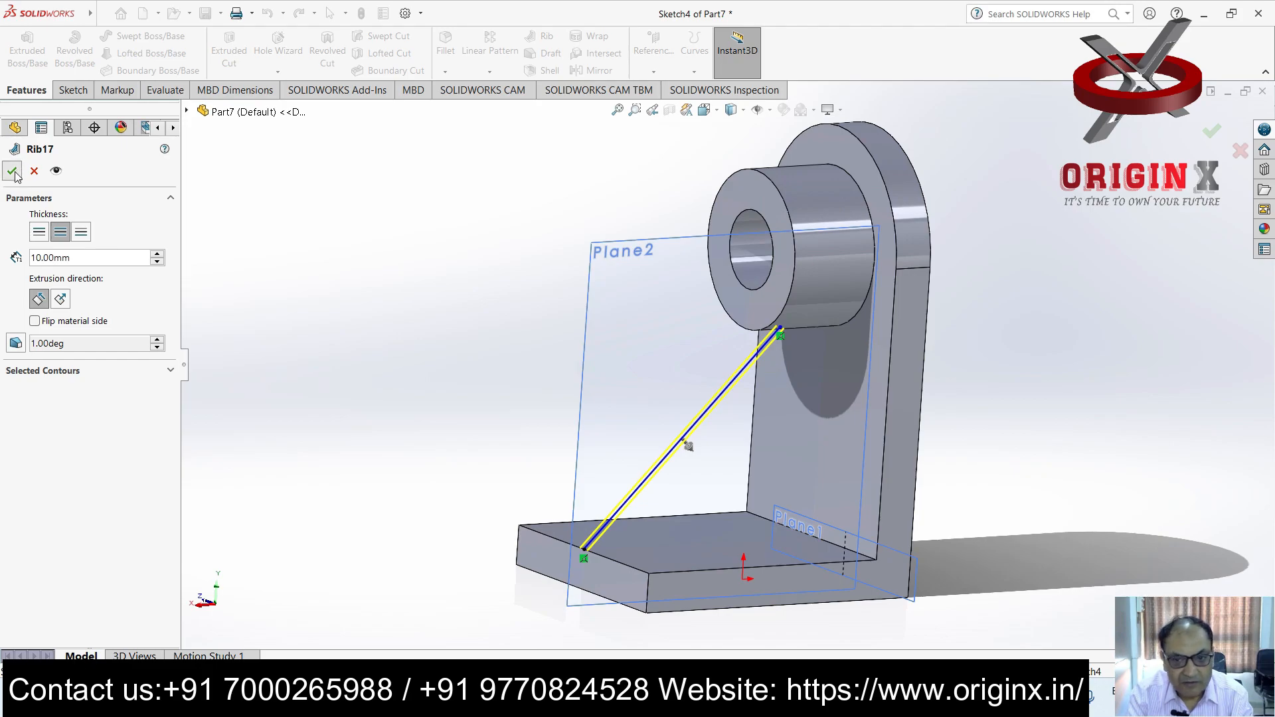
{"action": "left_click", "coordinate": [12, 171]}
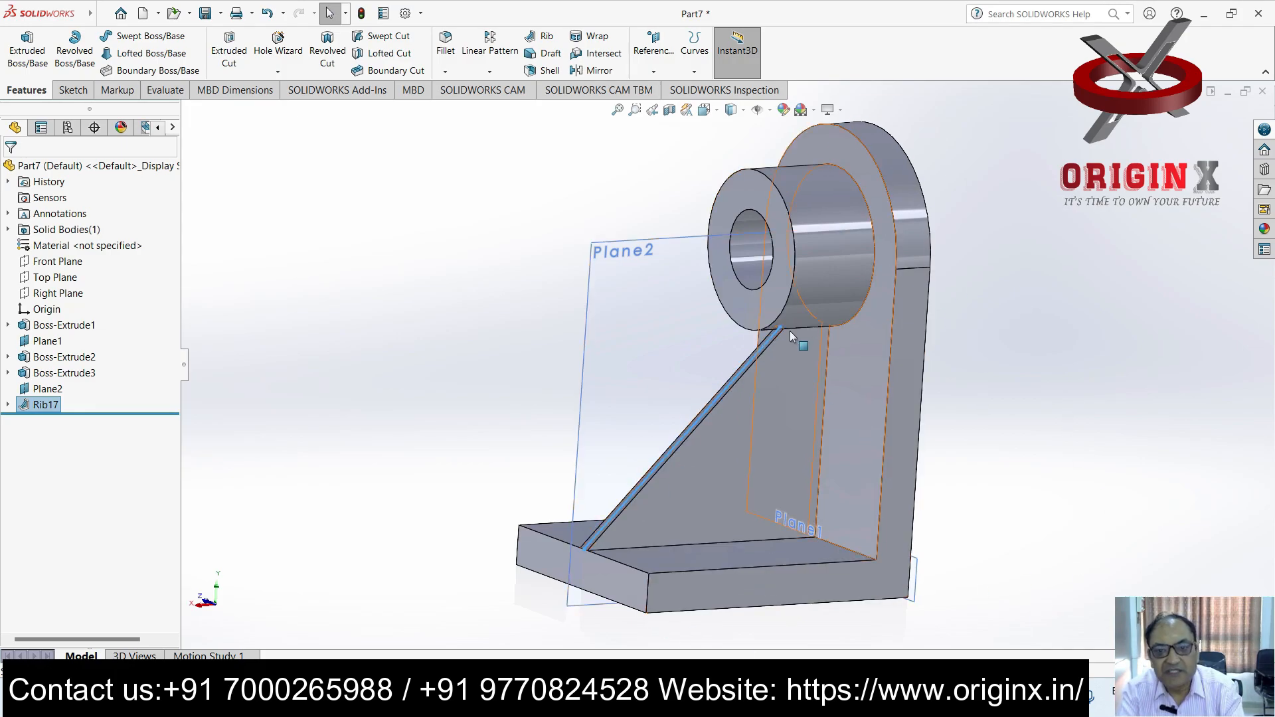
{"action": "left_click", "coordinate": [1274, 276]}
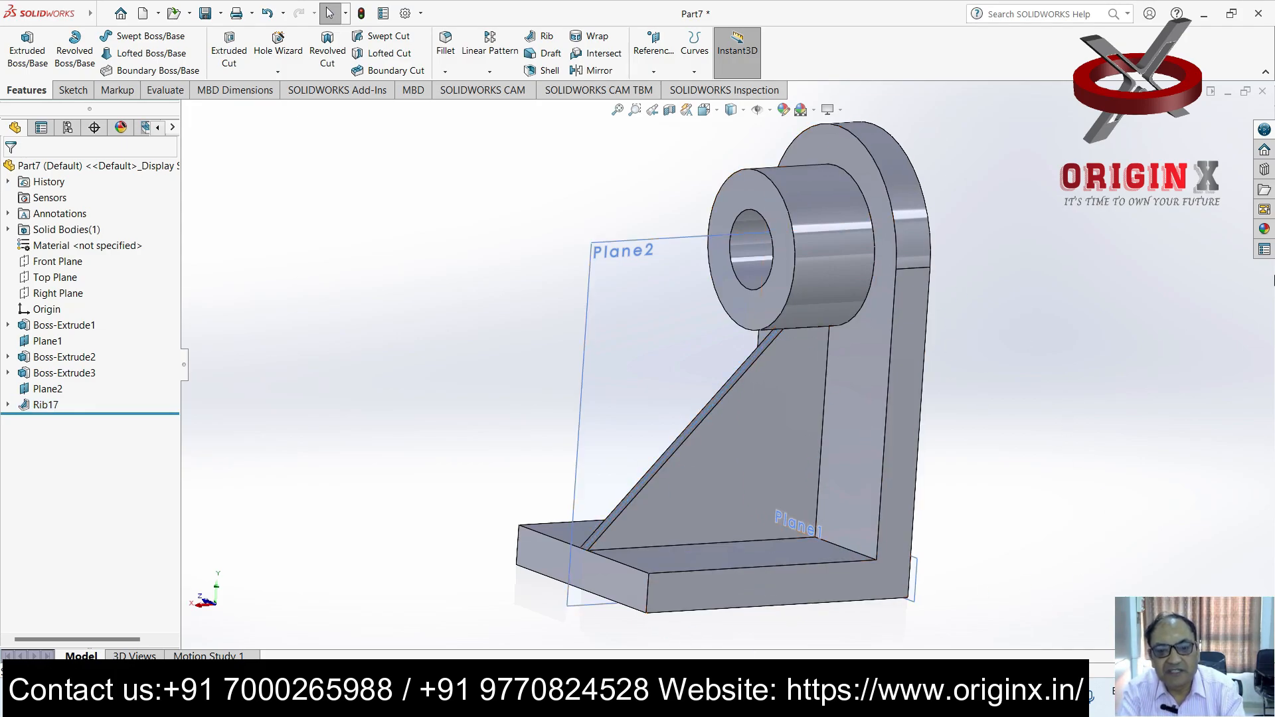
{"action": "left_click", "coordinate": [53, 263]}
{"action": "middle_click_drag", "start_coordinate": [1054, 315], "coordinate": [1076, 336]}
{"action": "left_click", "coordinate": [1071, 332]}
{"action": "middle_click_drag", "start_coordinate": [902, 322], "coordinate": [984, 315]}
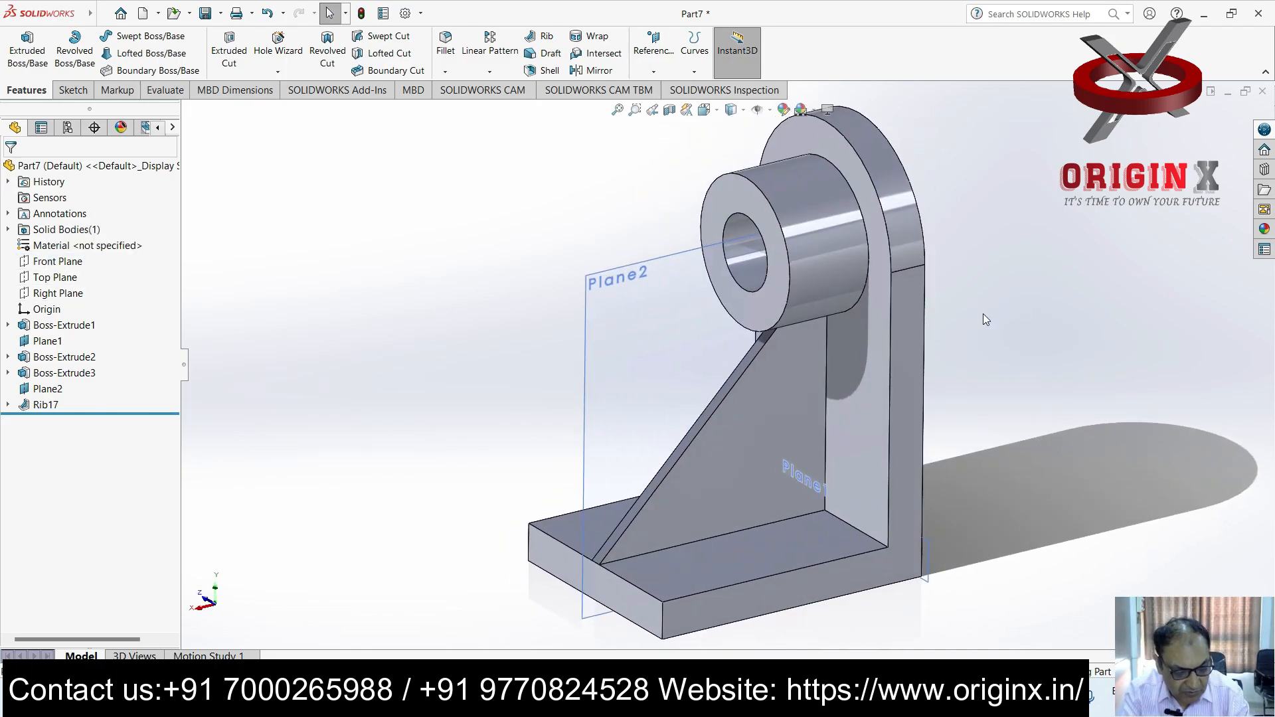
Undo the rib and move the line's upper end along the boss's underside to its front edge
{"action": "key", "text": "ctrl+z"}
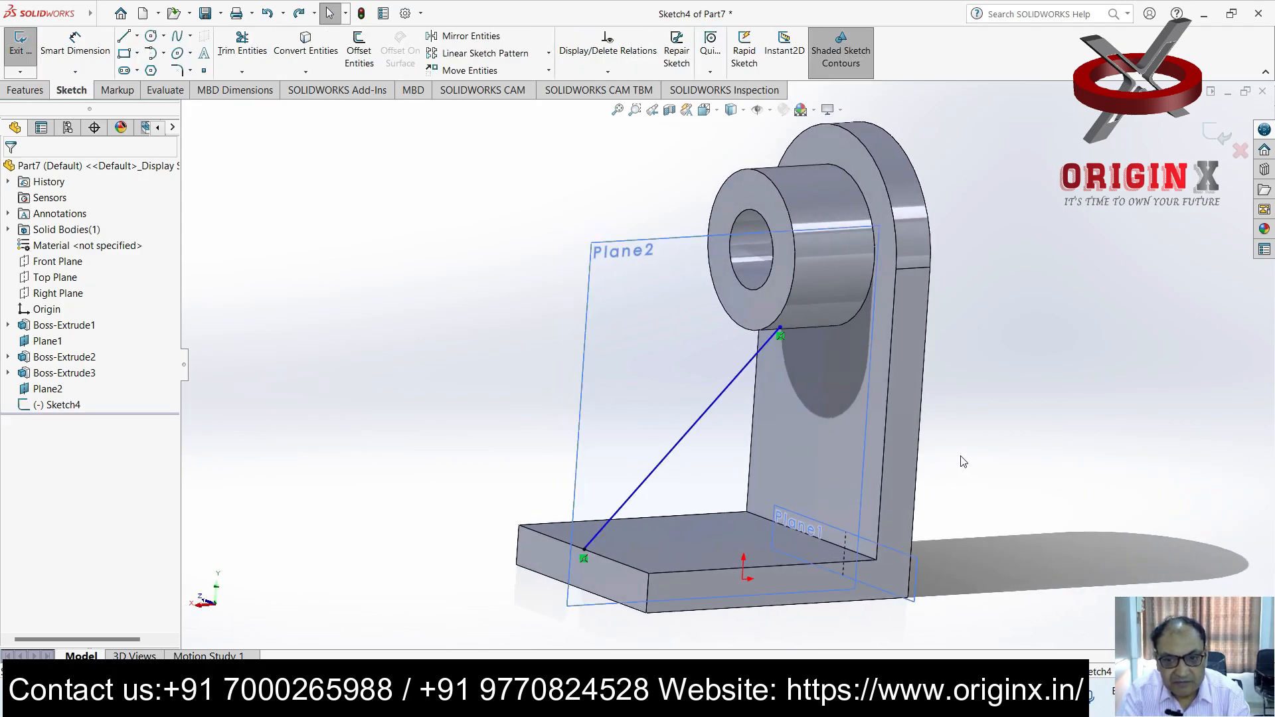
{"action": "scroll", "coordinate": [774, 312], "scroll_direction": "down", "scroll_amount": 5}
{"action": "left_click_drag", "start_coordinate": [768, 364], "coordinate": [679, 393]}
Create a rib with the Rib tool's preset values from the line running to the boss's front edge
{"action": "left_click", "coordinate": [29, 91]}
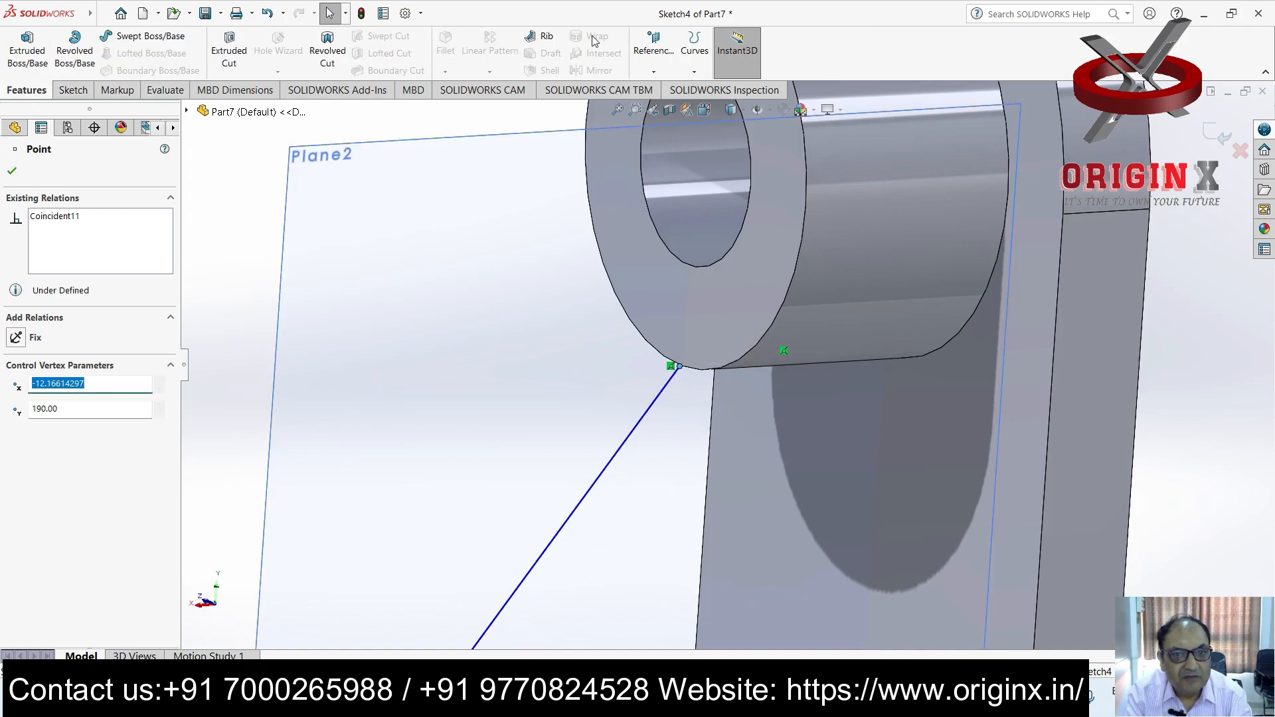
{"action": "left_click", "coordinate": [546, 39]}
{"action": "left_click", "coordinate": [12, 172]}
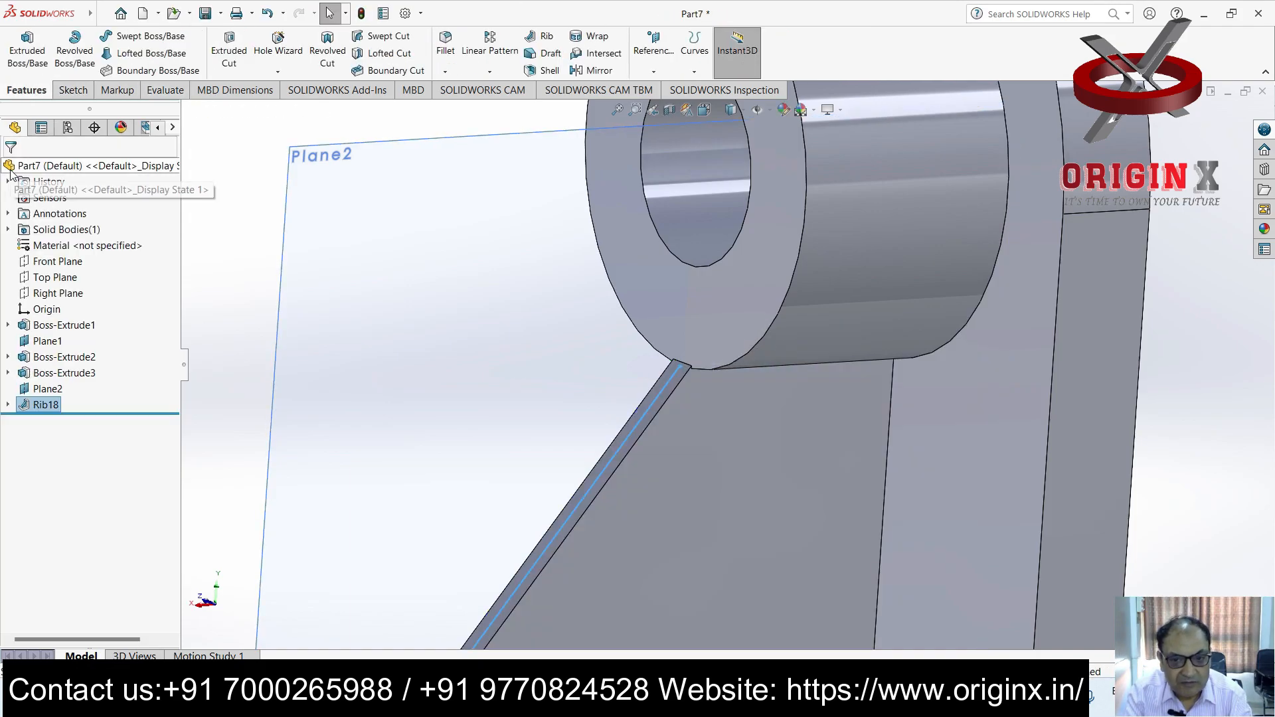
{"action": "middle_click_drag", "start_coordinate": [981, 376], "coordinate": [1054, 374]}
{"action": "scroll", "coordinate": [728, 481], "scroll_direction": "down", "scroll_amount": 3}
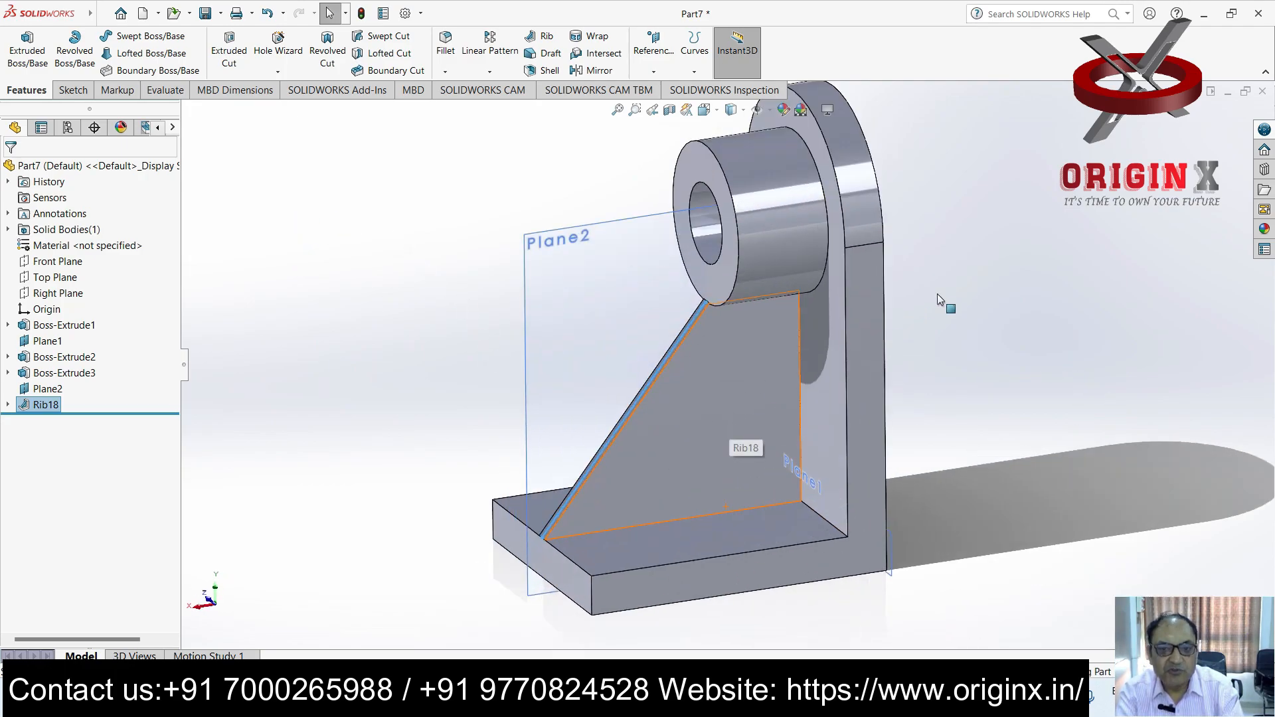
{"action": "left_click", "coordinate": [1031, 321]}
Examine the whole bracket and how the rib joins the base plate, upright and boss
{"action": "scroll", "coordinate": [943, 311], "scroll_direction": "up", "scroll_amount": 5}
{"action": "scroll", "coordinate": [797, 310], "scroll_direction": "down", "scroll_amount": 3}
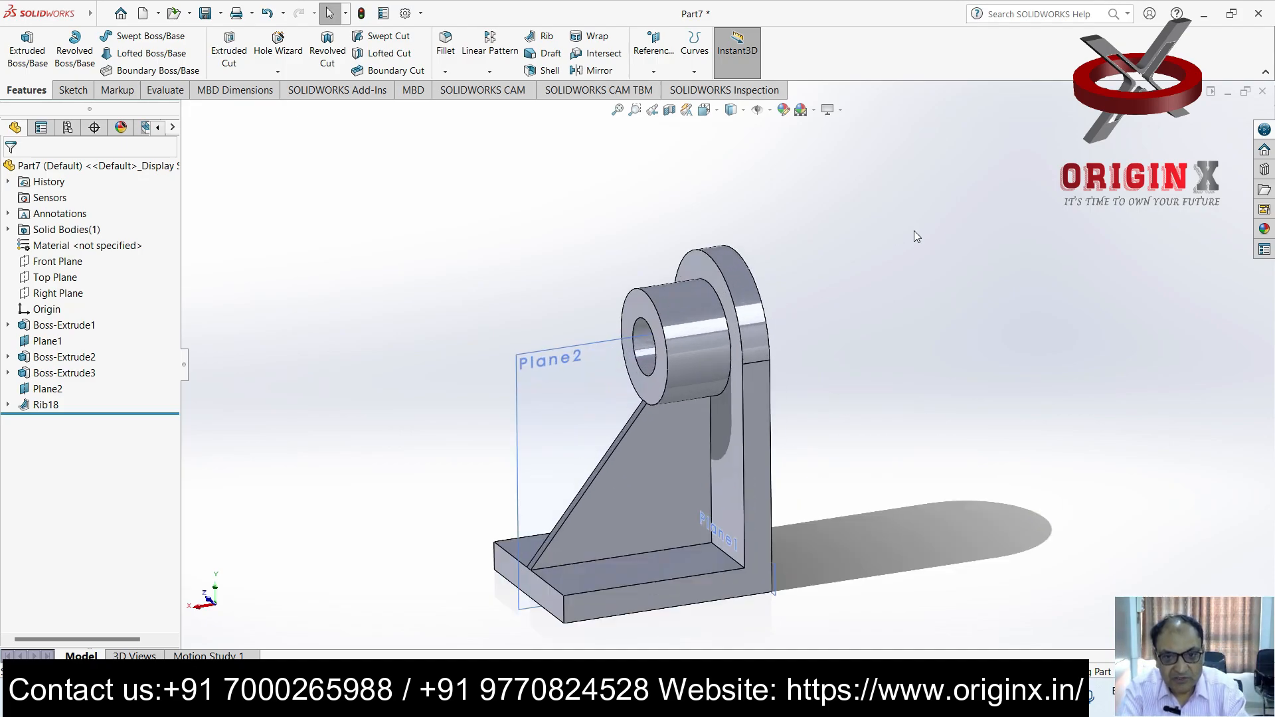
{"action": "scroll", "coordinate": [763, 368], "scroll_direction": "down", "scroll_amount": 2}
{"action": "scroll", "coordinate": [760, 370], "scroll_direction": "up", "scroll_amount": 4}
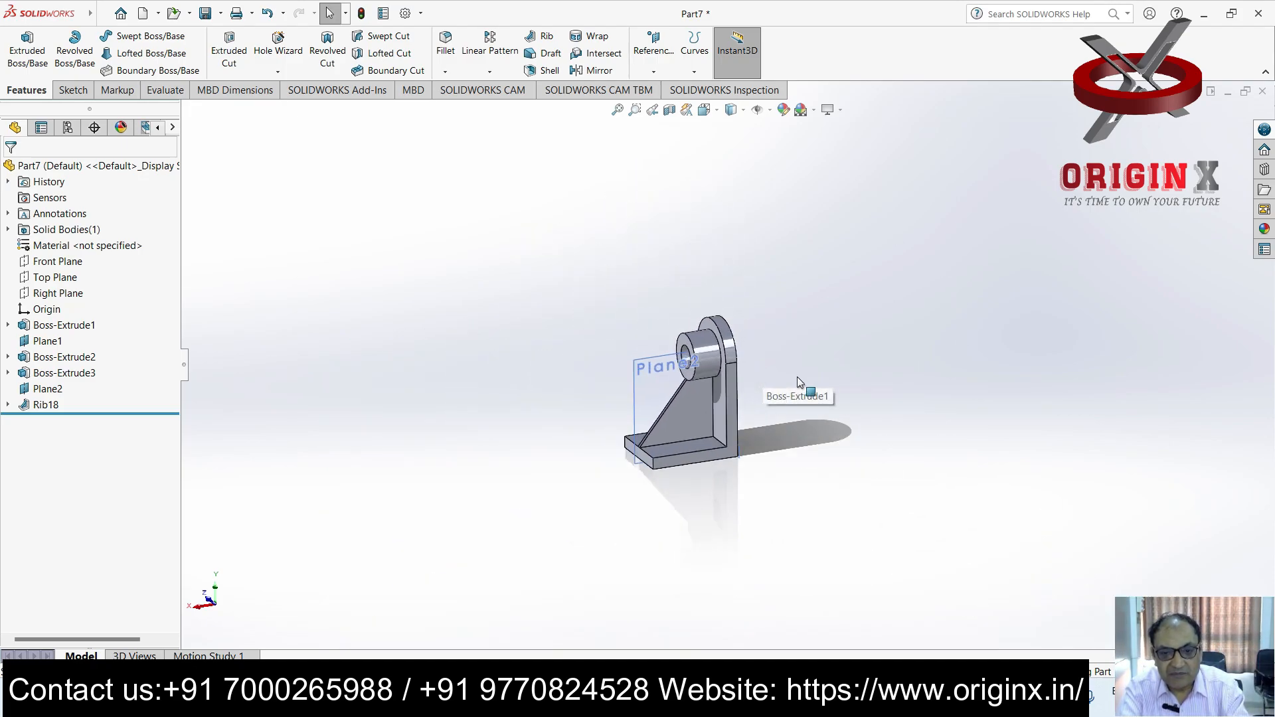
{"action": "scroll", "coordinate": [764, 424], "scroll_direction": "down", "scroll_amount": 3}
{"action": "scroll", "coordinate": [678, 430], "scroll_direction": "down", "scroll_amount": 3}
{"action": "middle_click_drag", "start_coordinate": [644, 450], "coordinate": [589, 439]}
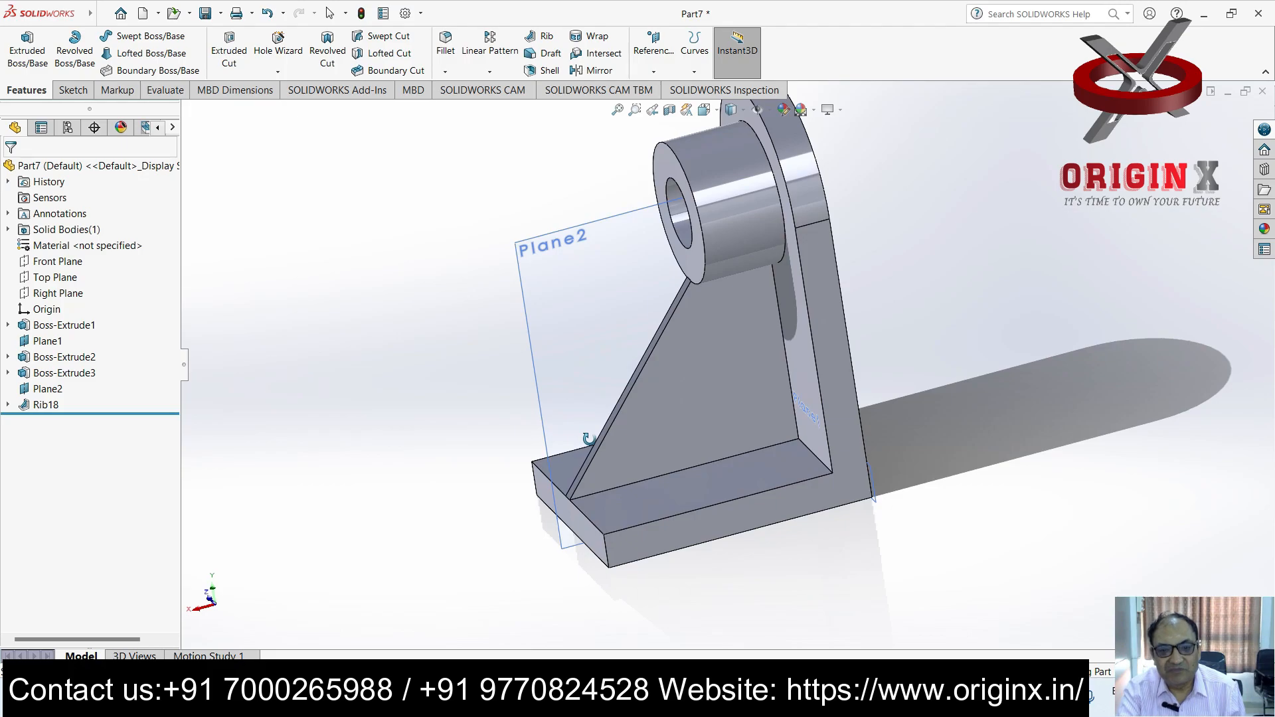
{"action": "scroll", "coordinate": [738, 365], "scroll_direction": "up", "scroll_amount": 3}
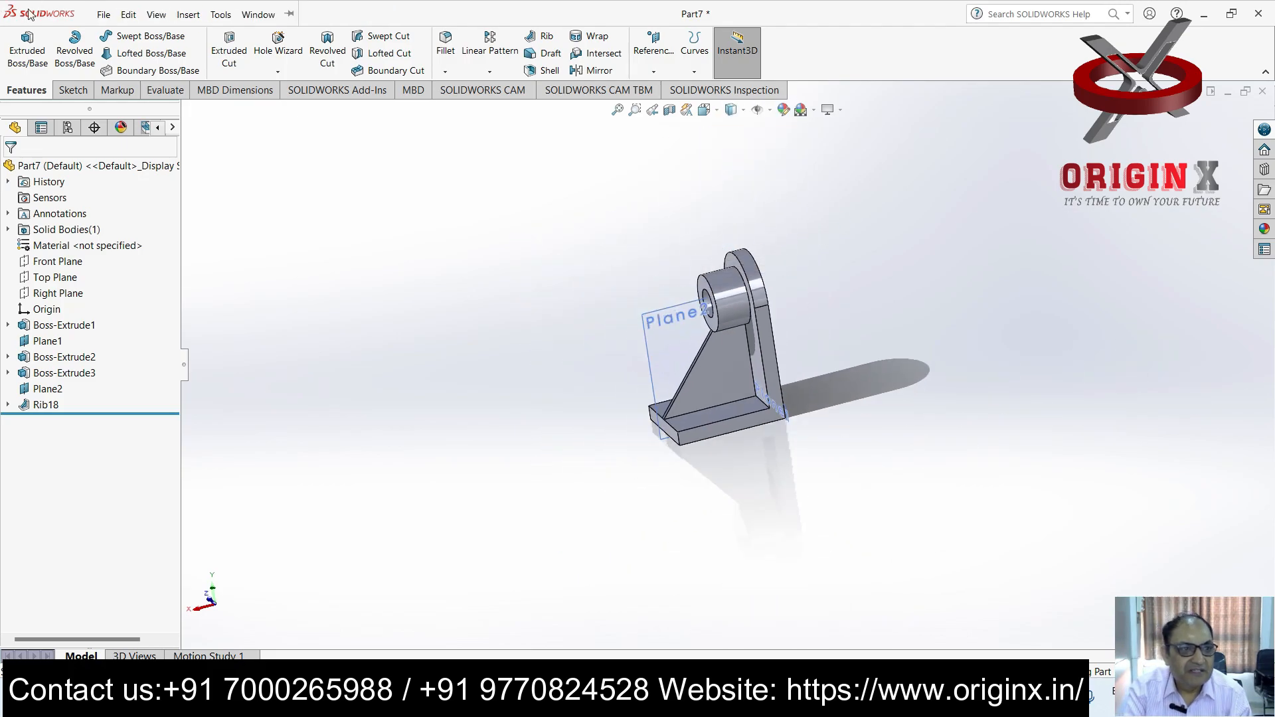
Save the bracket part in the Documents folder under the file name 17
{"action": "left_click", "coordinate": [101, 14]}
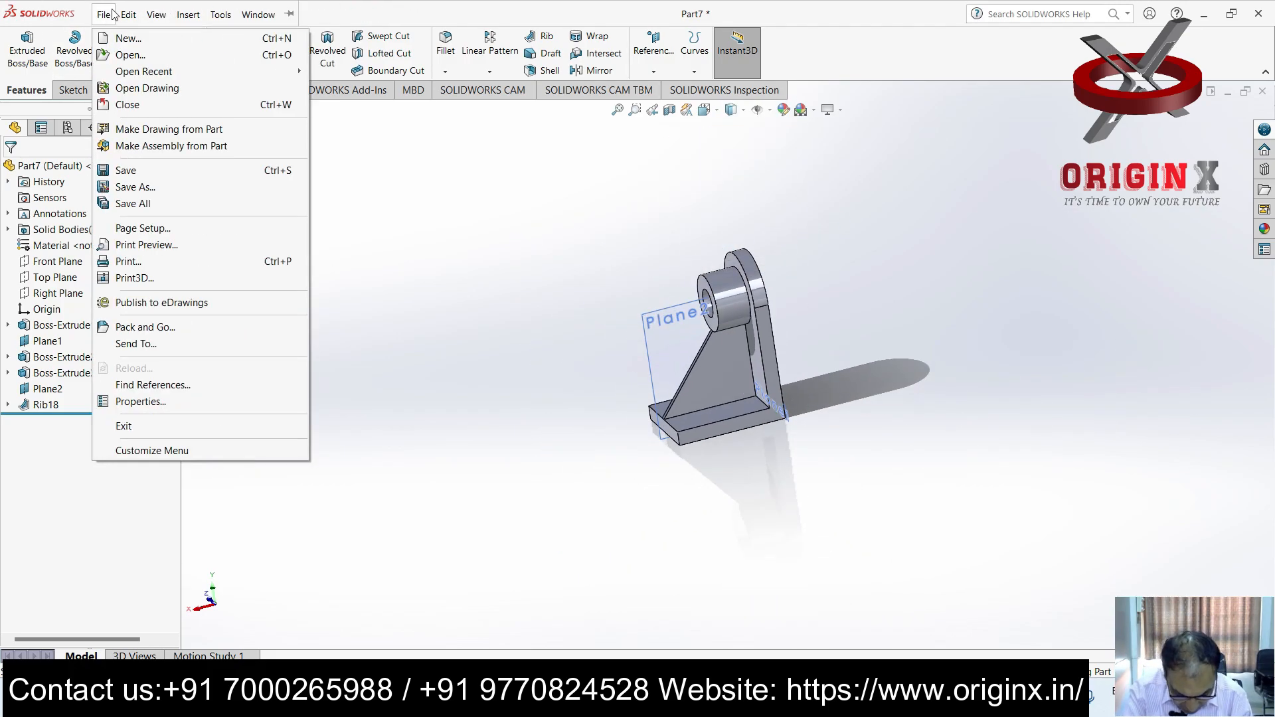
{"action": "mouse_move", "coordinate": [117, 12]}
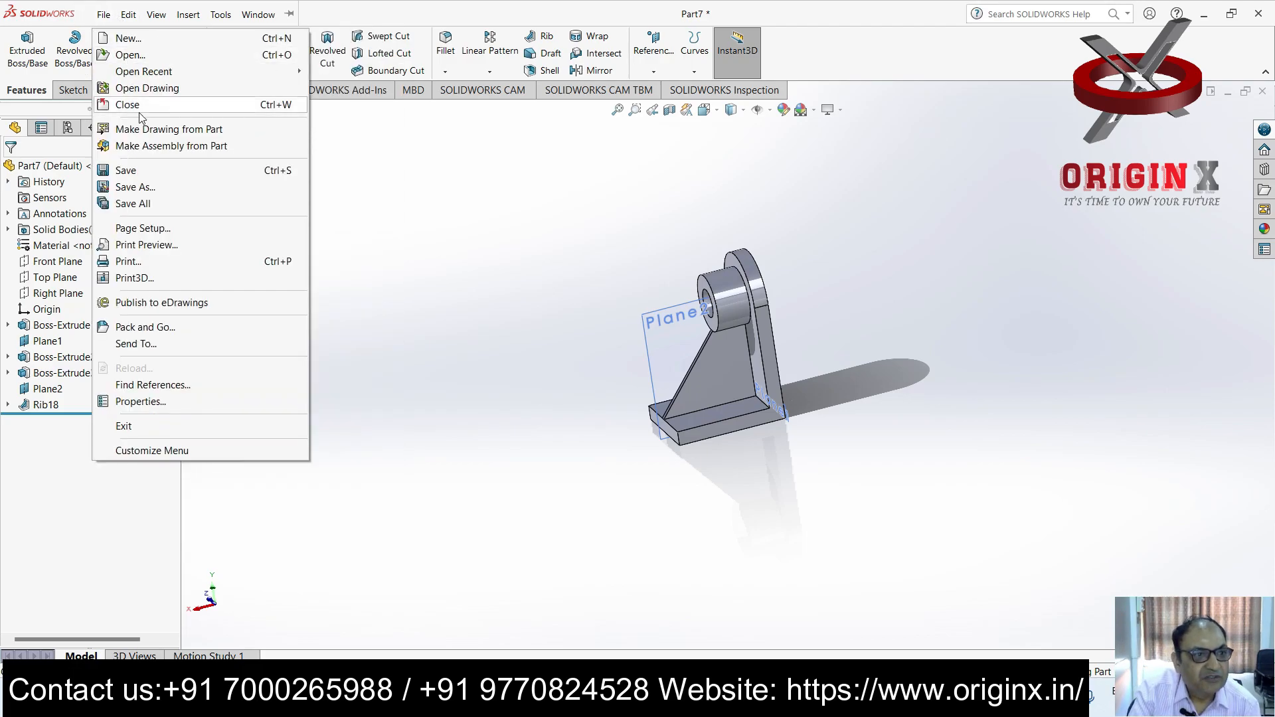
{"action": "left_click", "coordinate": [147, 191]}
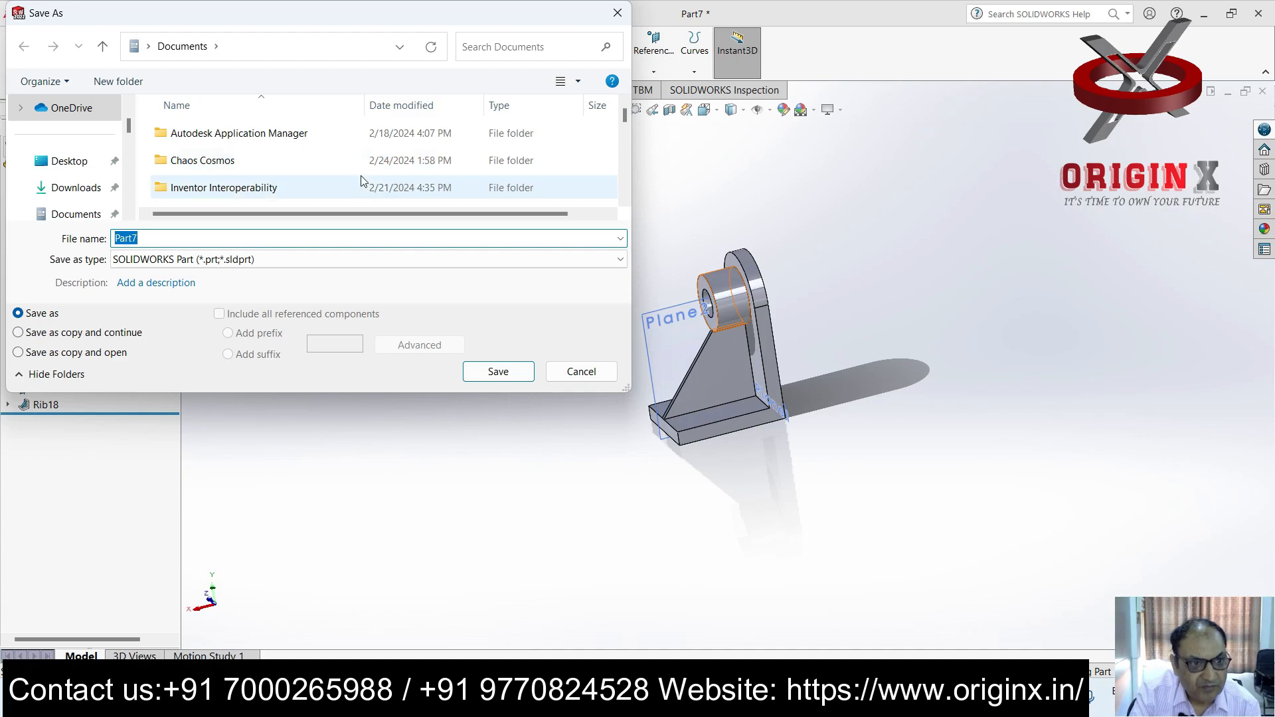
{"action": "type", "text": "1"}
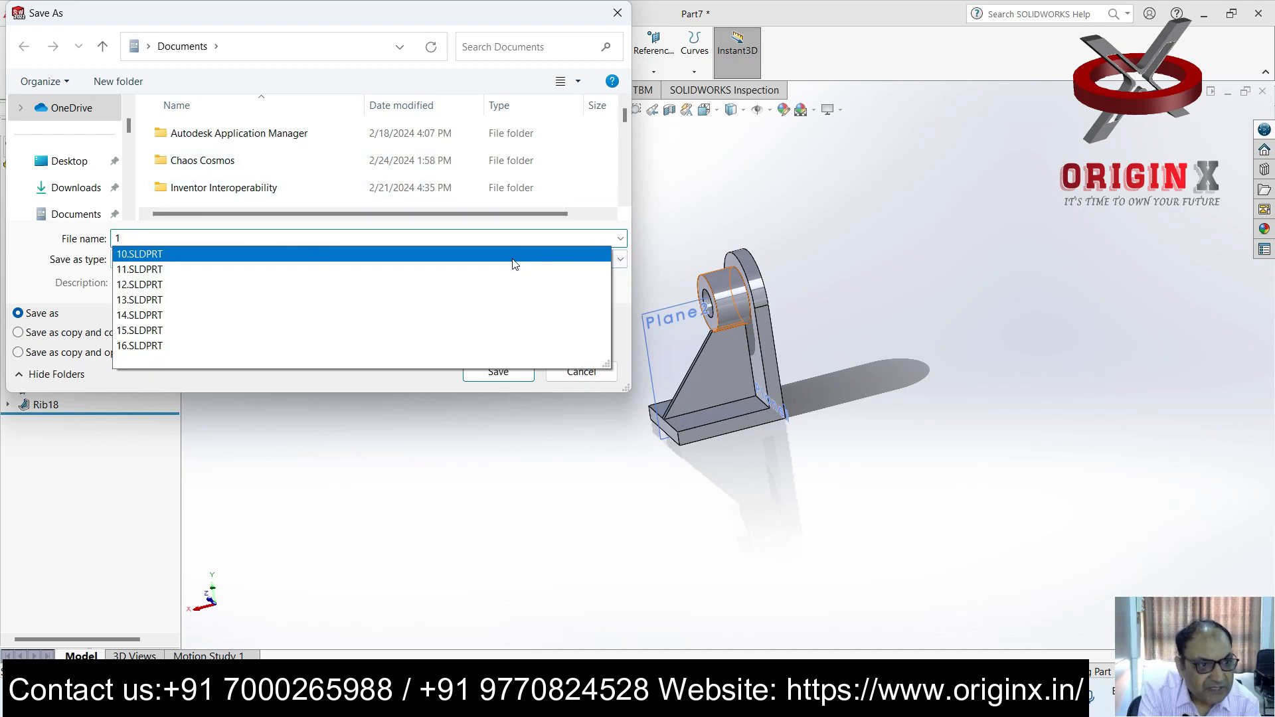
{"action": "type", "text": "6"}
{"action": "key", "text": "BackSpace"}
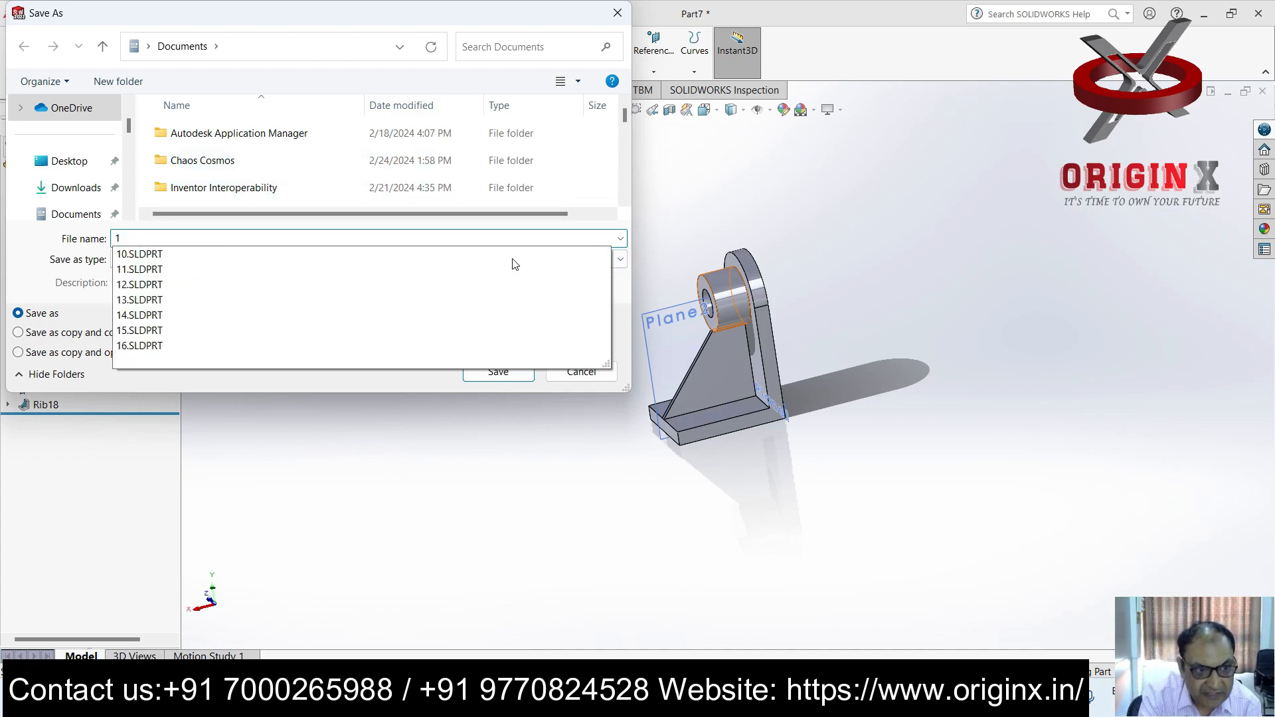
{"action": "type", "text": "7"}
{"action": "key", "text": "Return"}
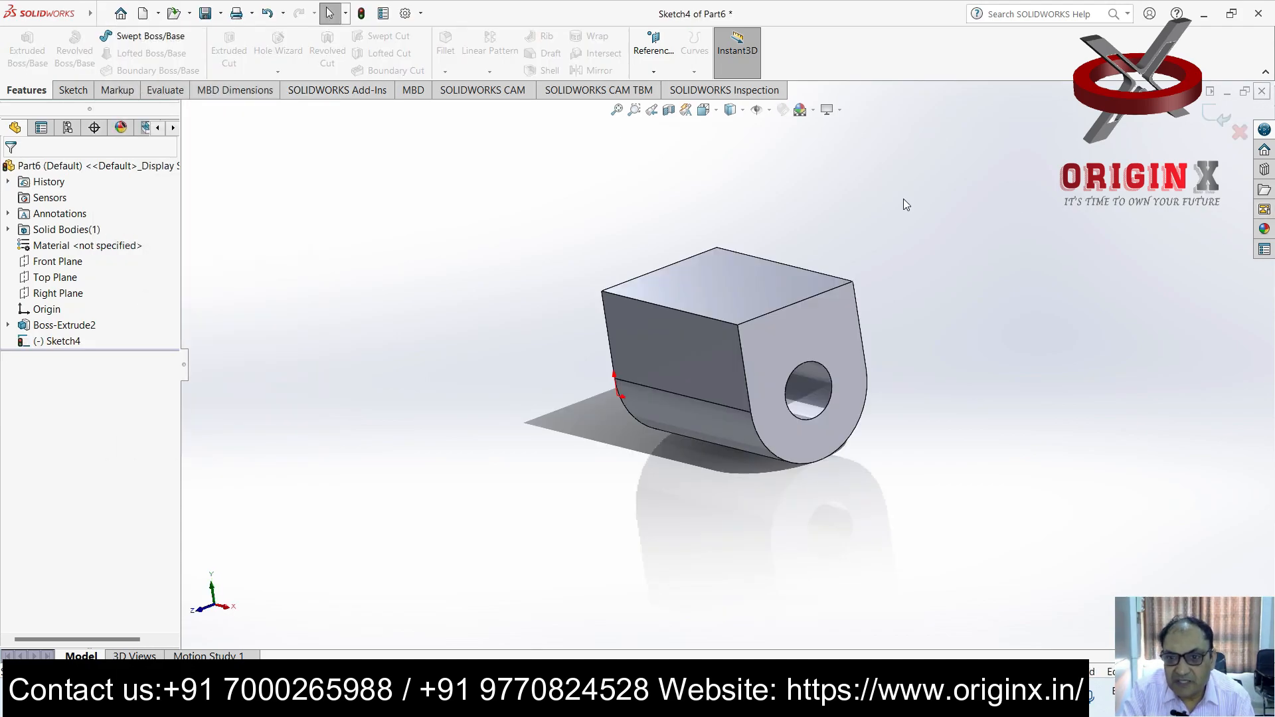
Try to delete the end face with the hole on the round-bottomed block
{"action": "left_click", "coordinate": [788, 334]}
{"action": "key", "text": "Delete"}
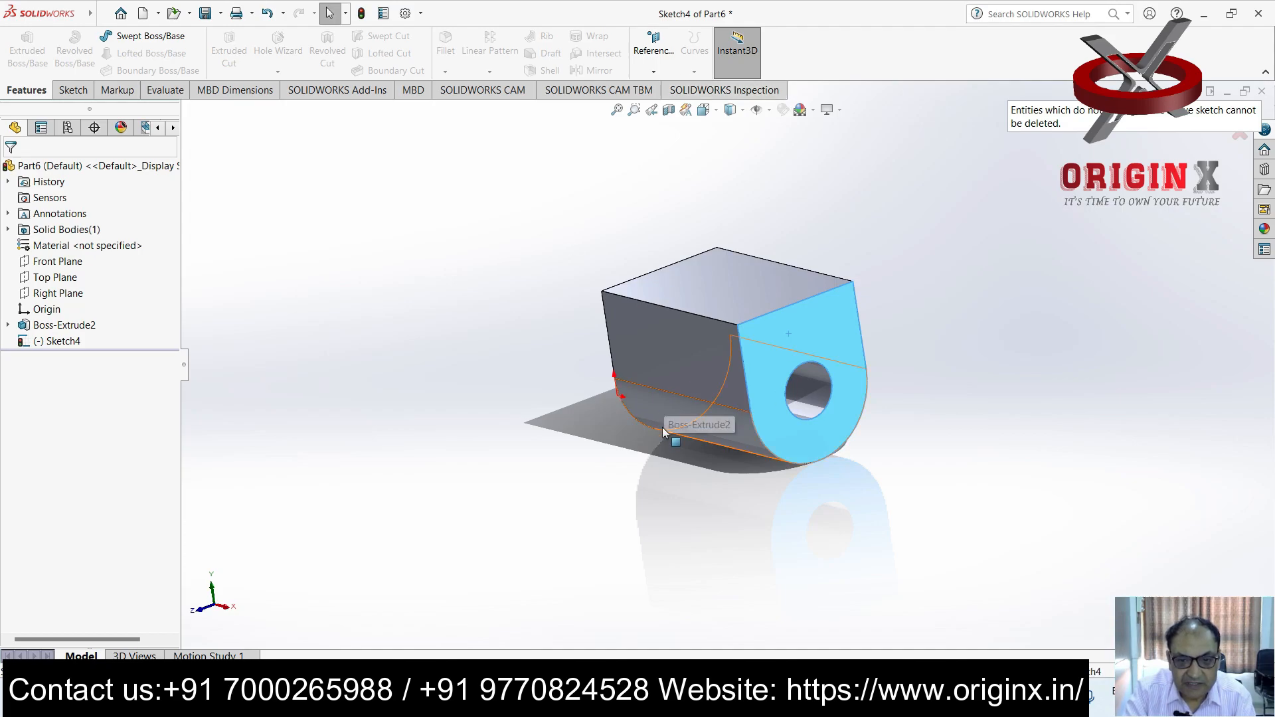
{"action": "left_click", "coordinate": [1165, 304]}
Create a new part document
{"action": "left_click", "coordinate": [258, 15]}
{"action": "mouse_move", "coordinate": [99, 19]}
{"action": "left_click", "coordinate": [129, 38]}
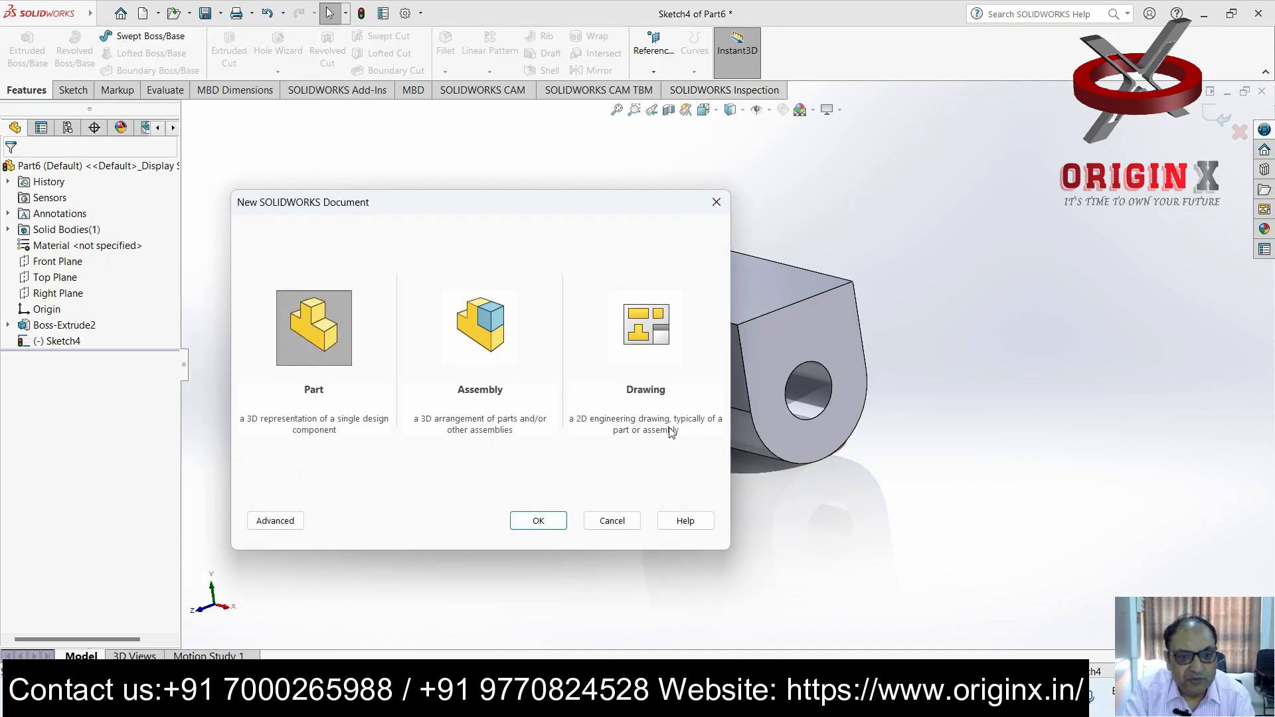
{"action": "left_click", "coordinate": [539, 520]}
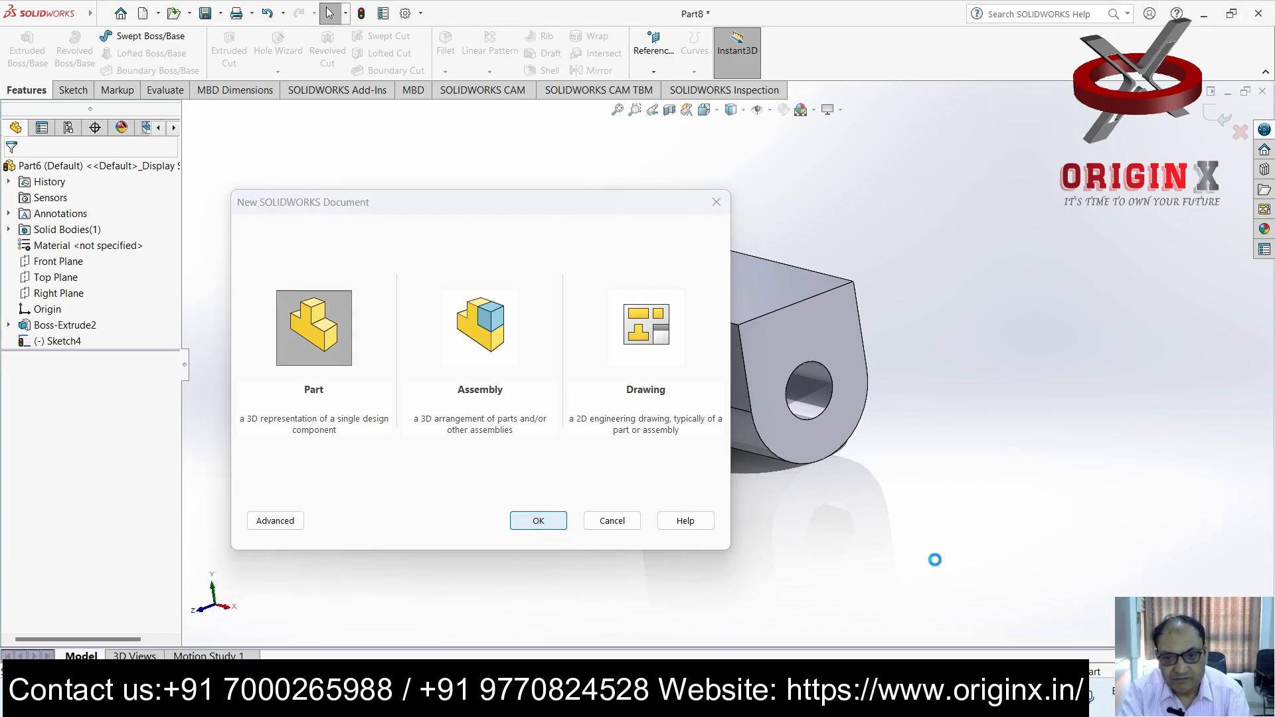
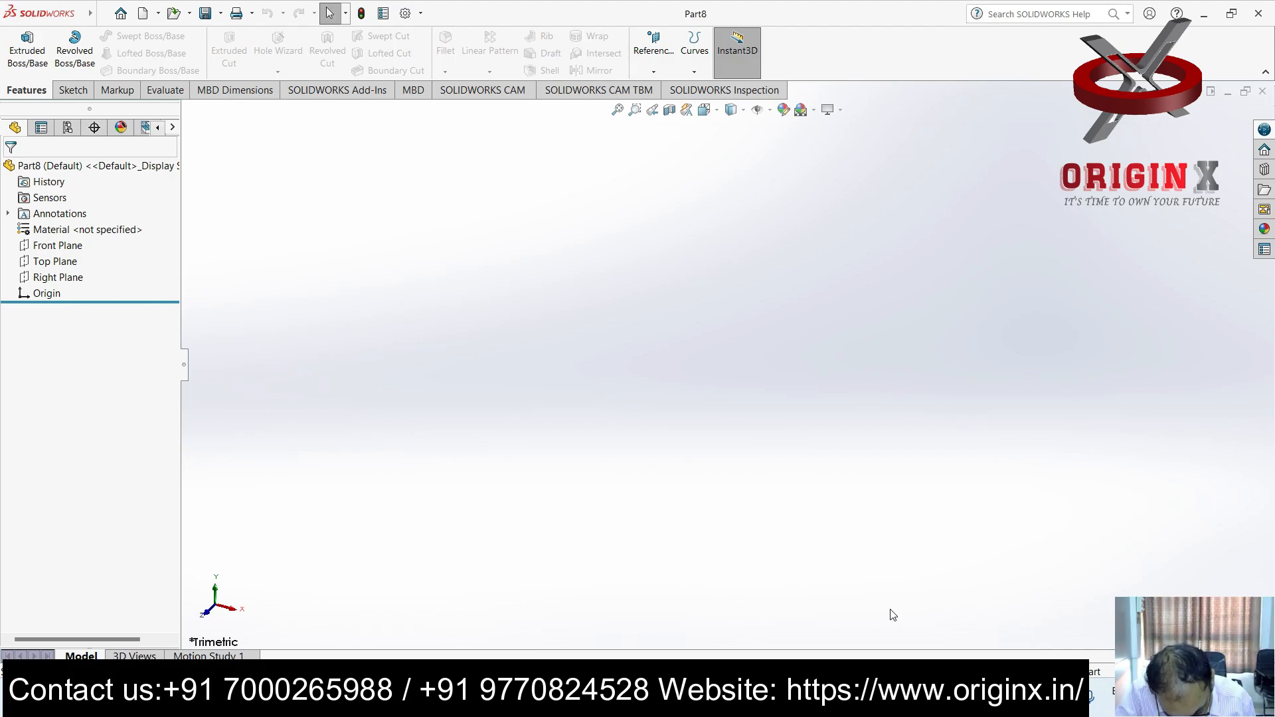
Sketch a corner rectangle about 168 mm by 53 mm around the origin on the Front Plane
{"action": "left_click", "coordinate": [54, 246]}
{"action": "key", "text": "ctrl+8"}
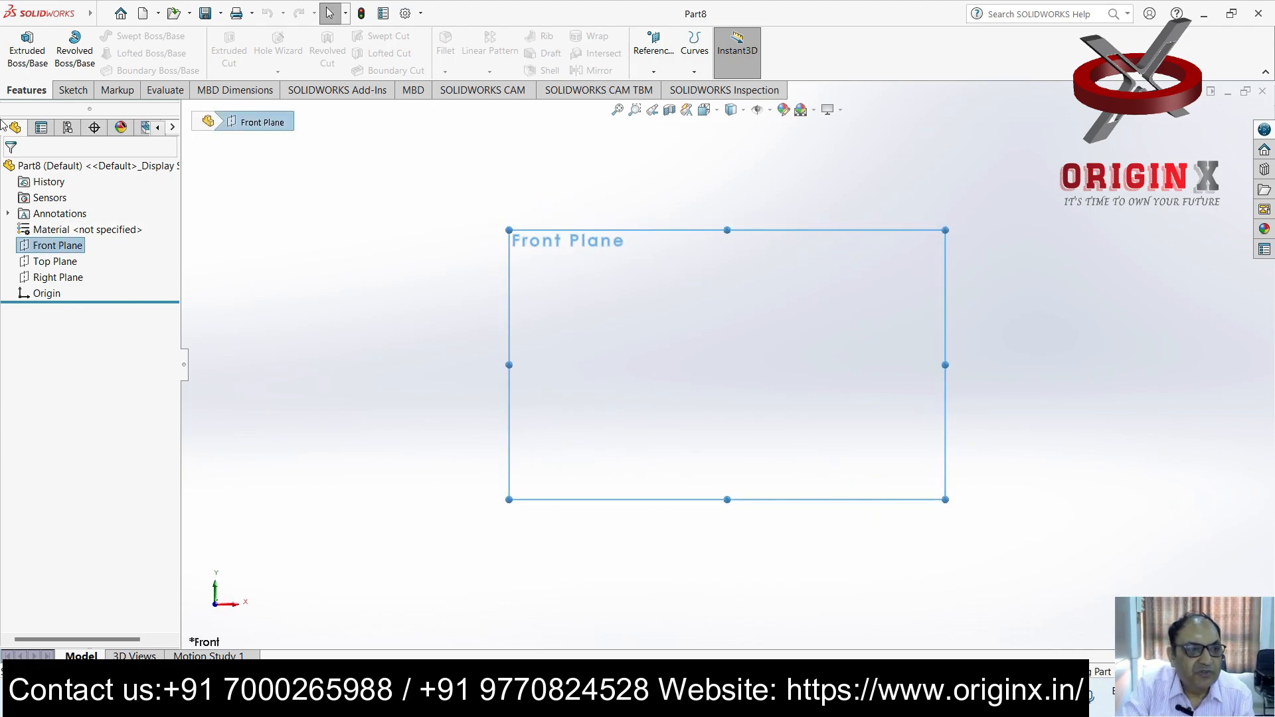
{"action": "left_click", "coordinate": [78, 92]}
{"action": "left_click", "coordinate": [124, 52]}
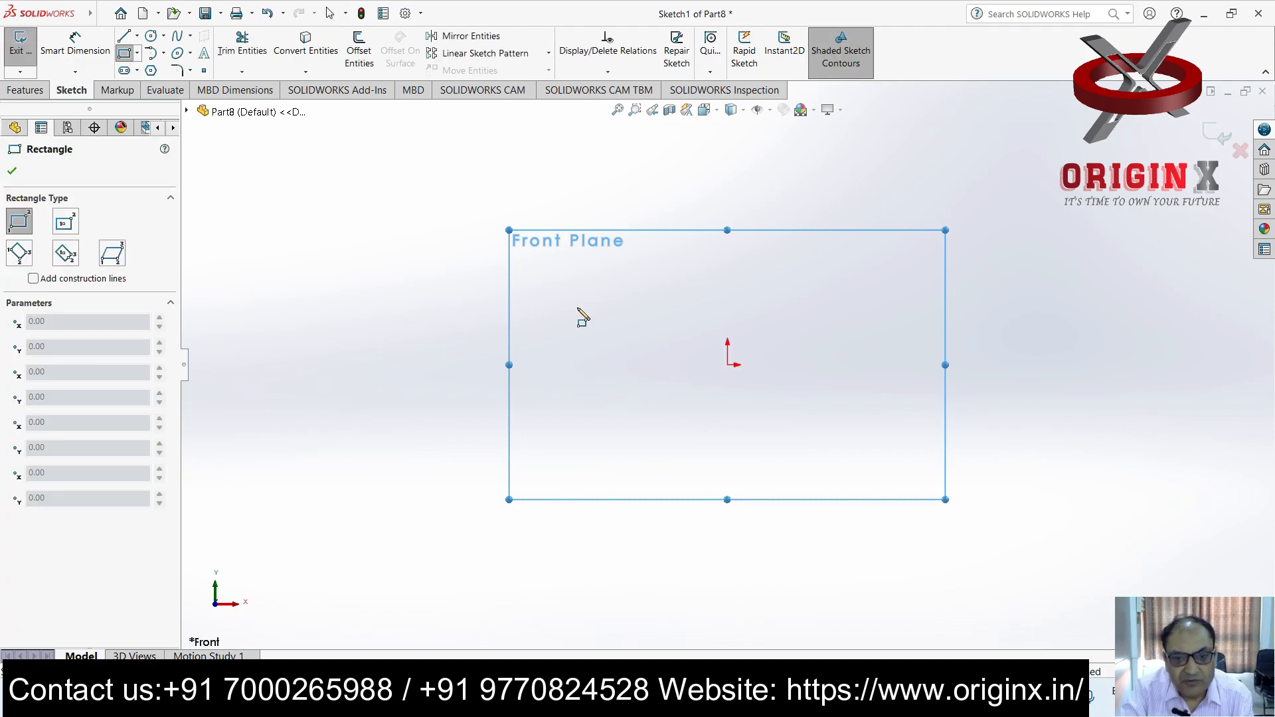
{"action": "left_click", "coordinate": [526, 324]}
{"action": "left_click", "coordinate": [940, 453]}
Dimension the rectangle 120 mm wide and 50 mm high
{"action": "left_click", "coordinate": [75, 46]}
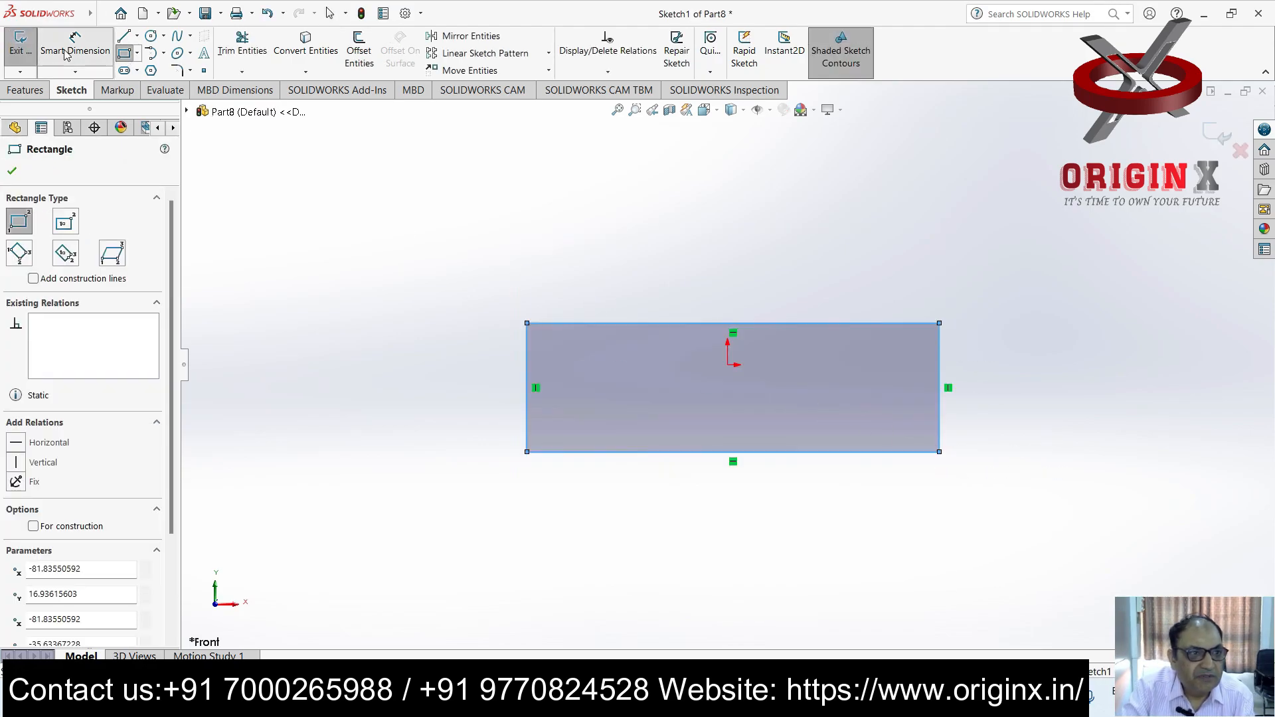
{"action": "left_click", "coordinate": [760, 325]}
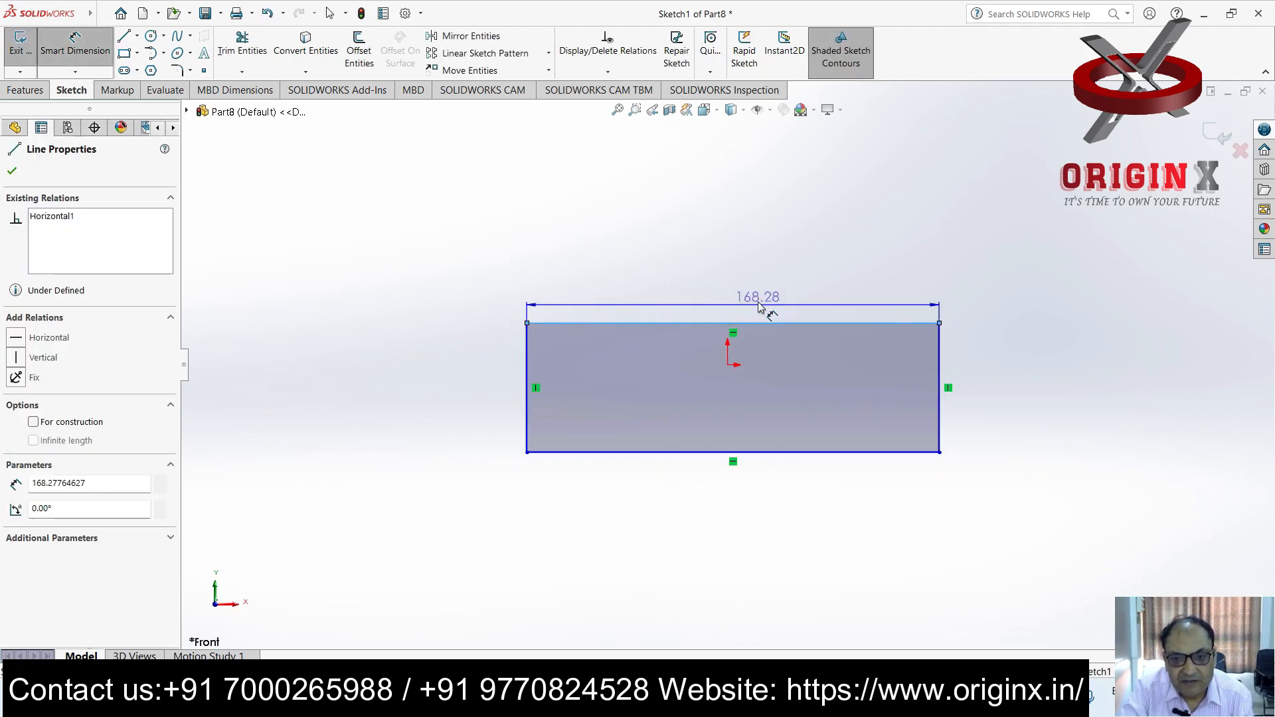
{"action": "left_click", "coordinate": [859, 307]}
{"action": "type", "text": "120"}
{"action": "key", "text": "Return"}
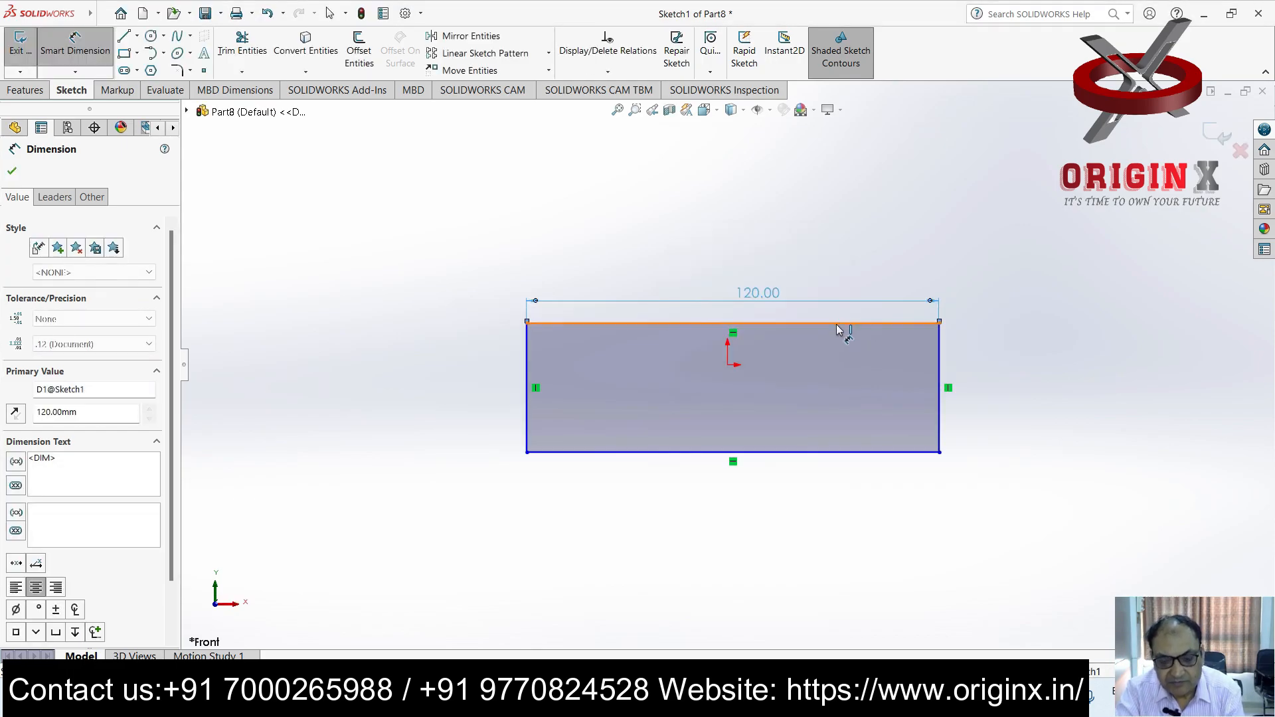
{"action": "left_click", "coordinate": [939, 382]}
{"action": "left_click", "coordinate": [972, 389]}
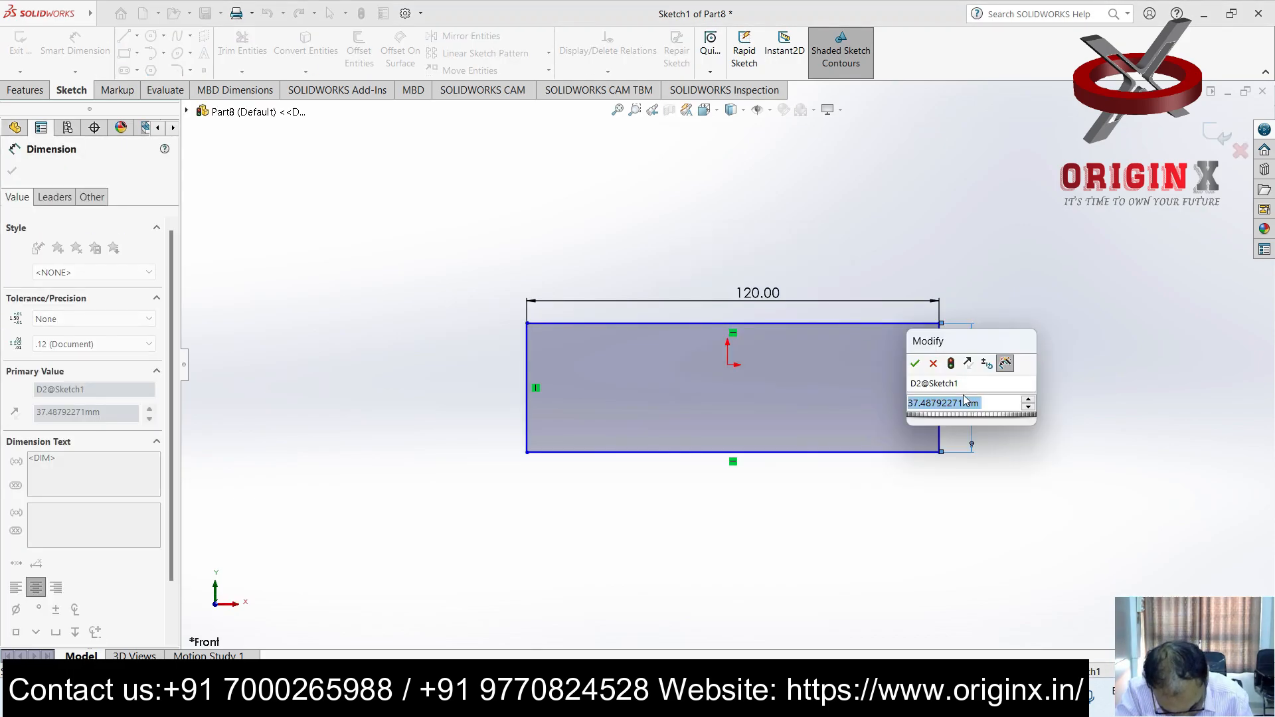
{"action": "type", "text": "5"}
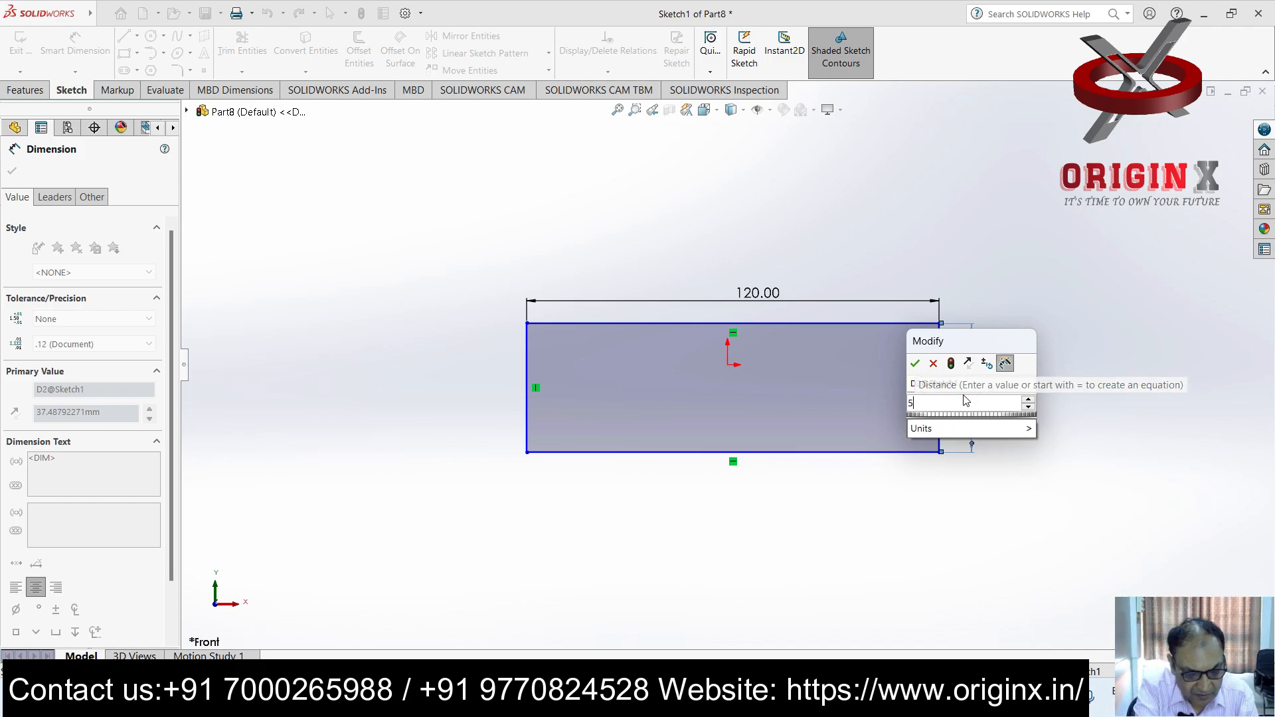
{"action": "type", "text": "0"}
{"action": "key", "text": "Return"}
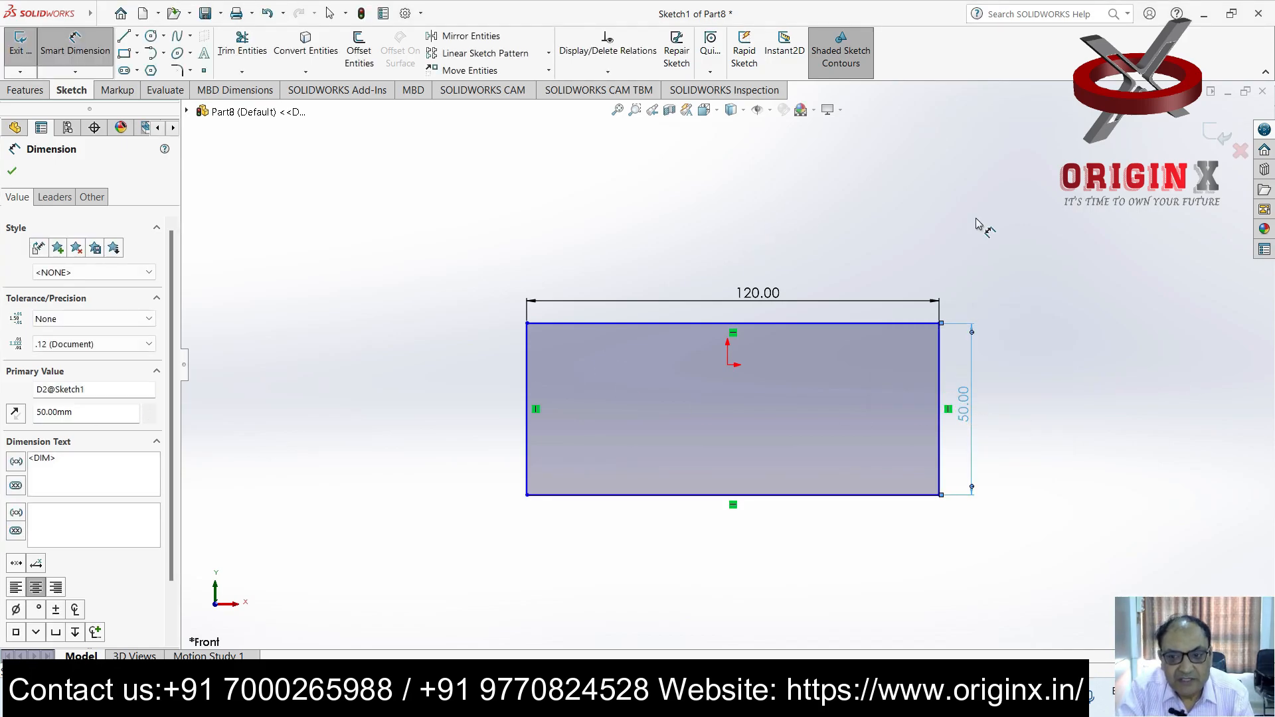
Extrude the rectangle as a blind boss to a depth of 80 mm
{"action": "left_click", "coordinate": [25, 90]}
{"action": "left_click", "coordinate": [25, 53]}
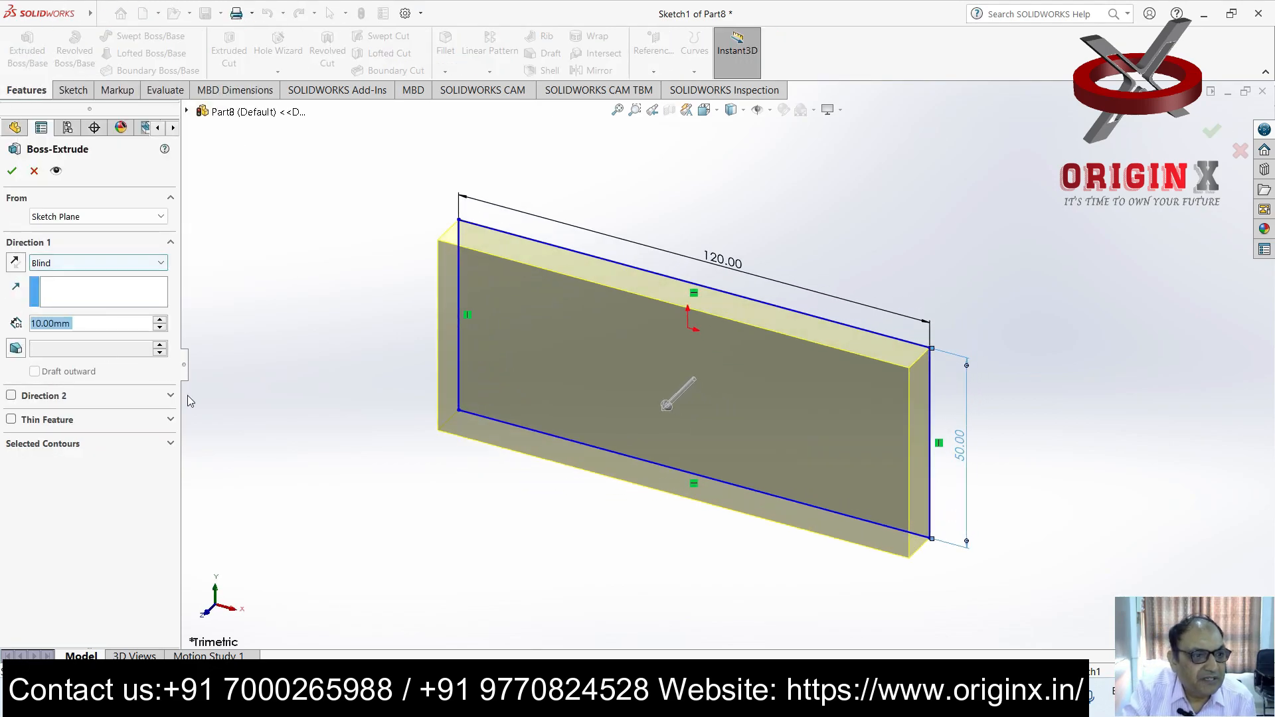
{"action": "type", "text": "80"}
{"action": "key", "text": "Return"}
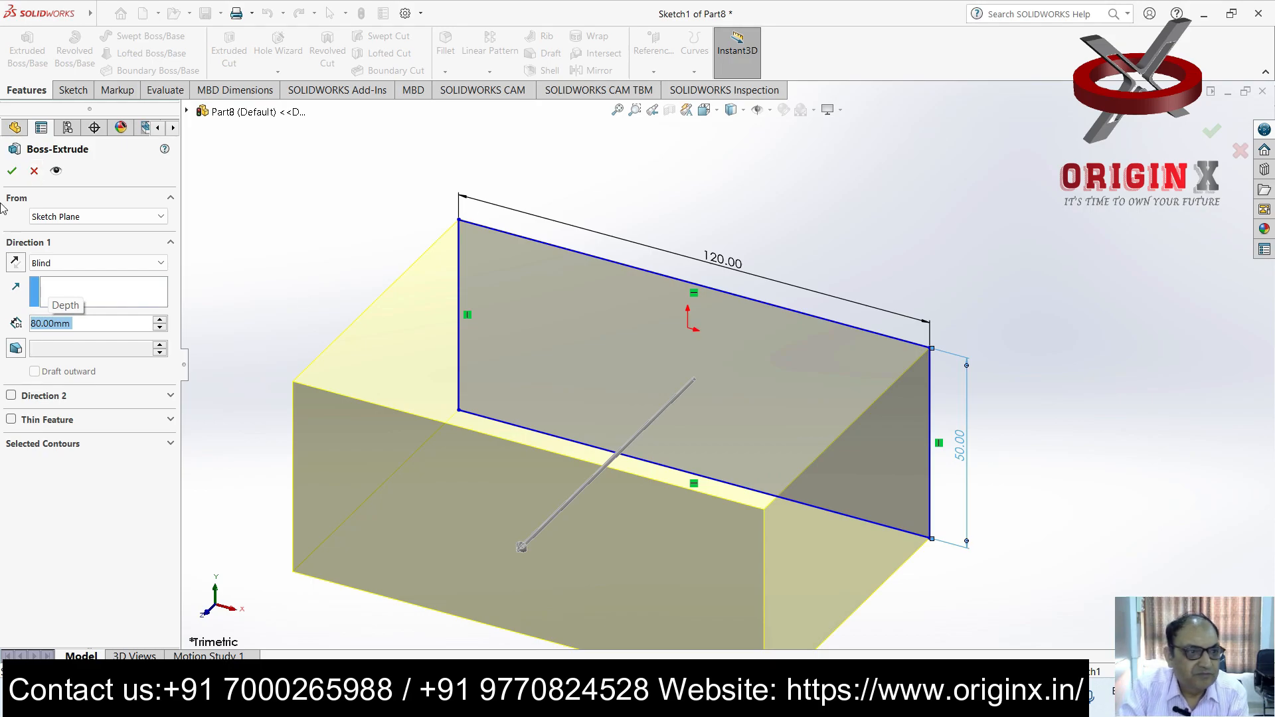
{"action": "left_click", "coordinate": [12, 171]}
{"action": "scroll", "coordinate": [672, 420], "scroll_direction": "down", "scroll_amount": 3}
{"action": "middle_click_drag", "start_coordinate": [839, 467], "coordinate": [764, 465]}
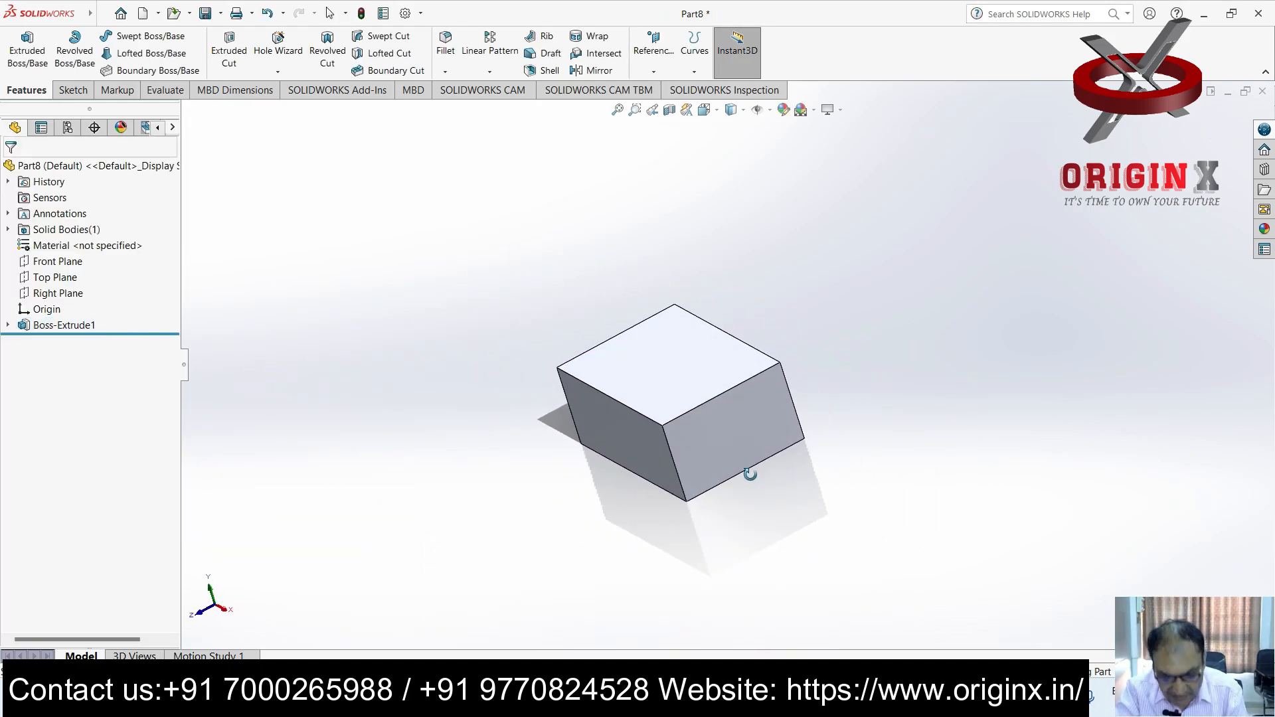
Sketch a 40 mm radius circle on the block's 80 × 50 mm end face, centred on the lower edge's midpoint and reaching its corner
{"action": "left_click", "coordinate": [749, 432]}
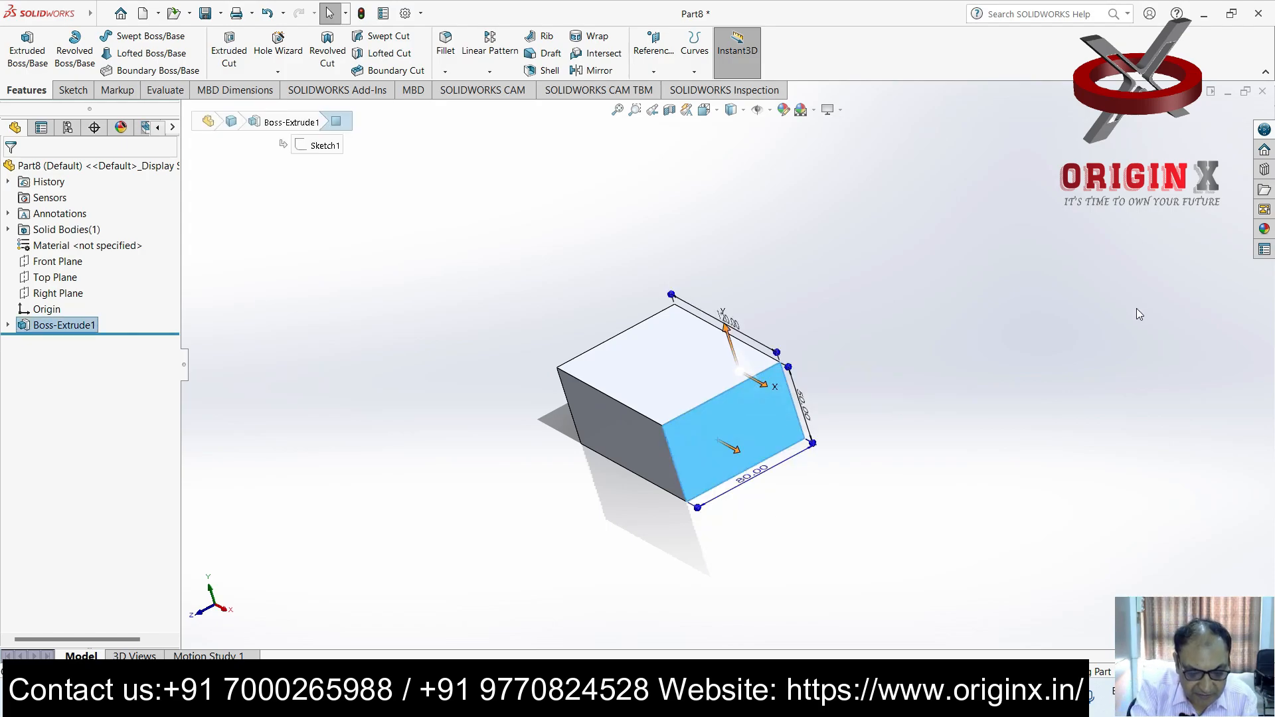
{"action": "left_click", "coordinate": [1054, 362]}
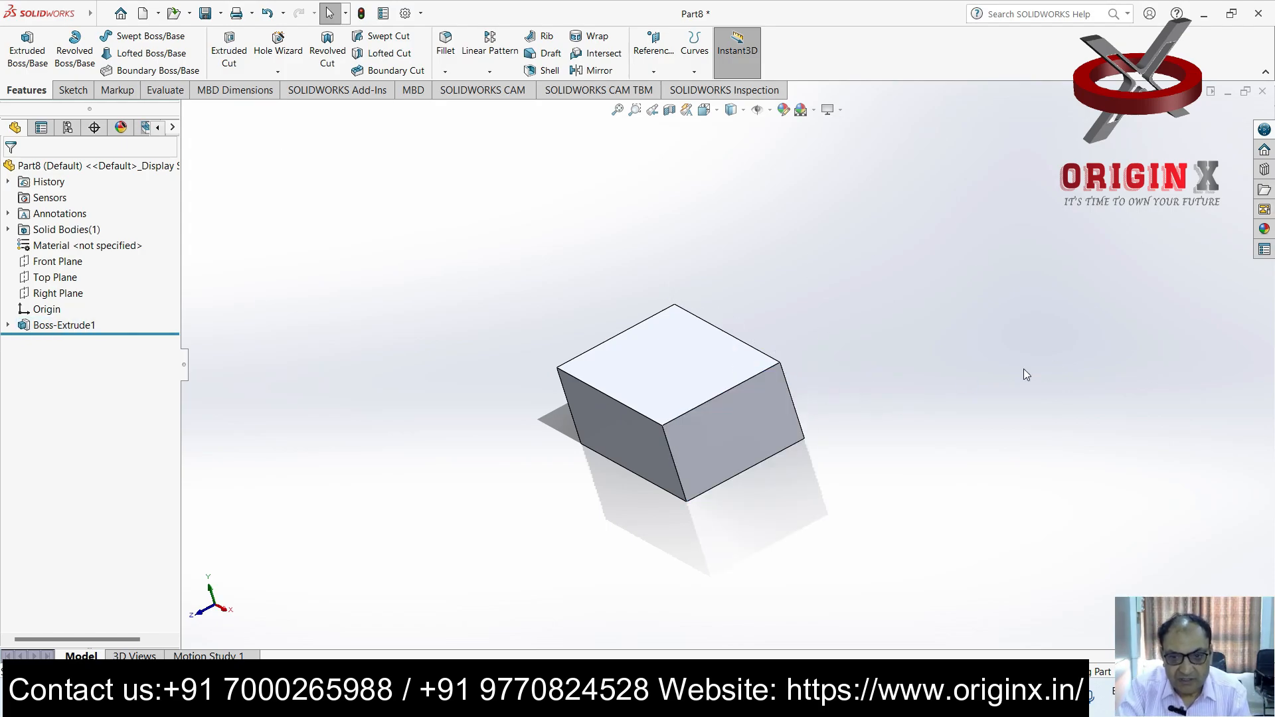
{"action": "left_click", "coordinate": [745, 436]}
{"action": "key", "text": "ctrl+8"}
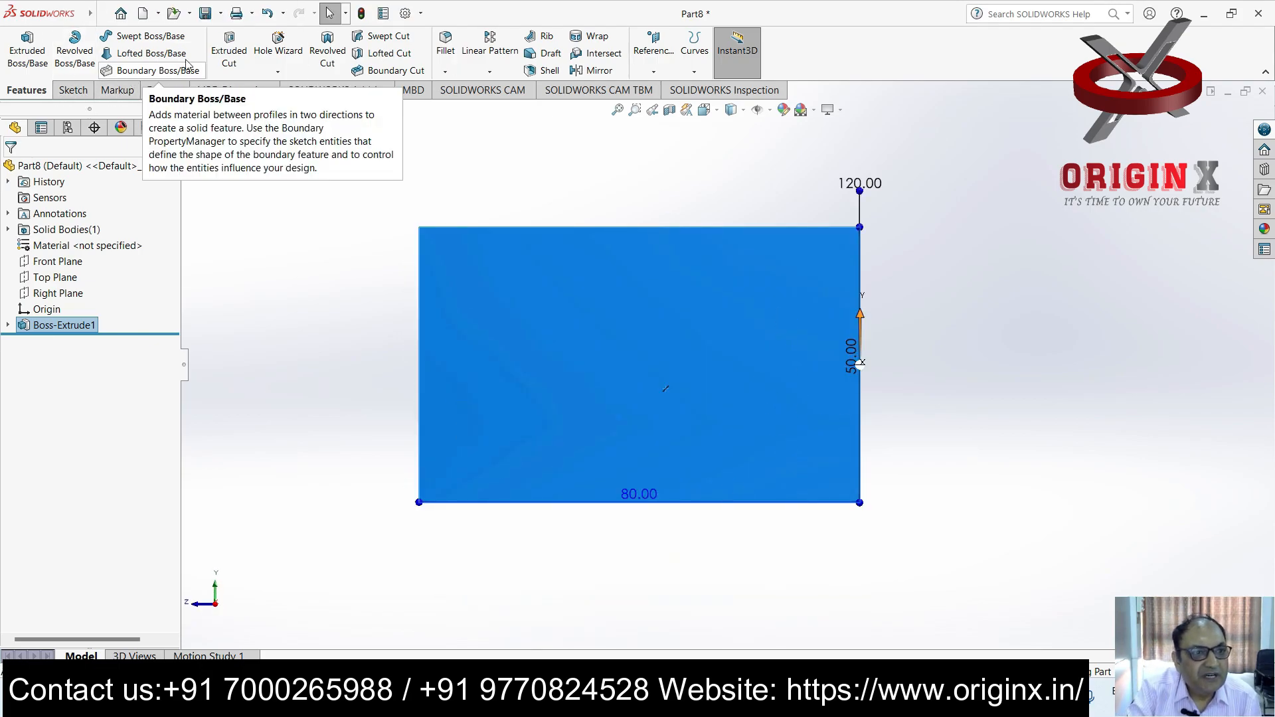
{"action": "left_click", "coordinate": [73, 89]}
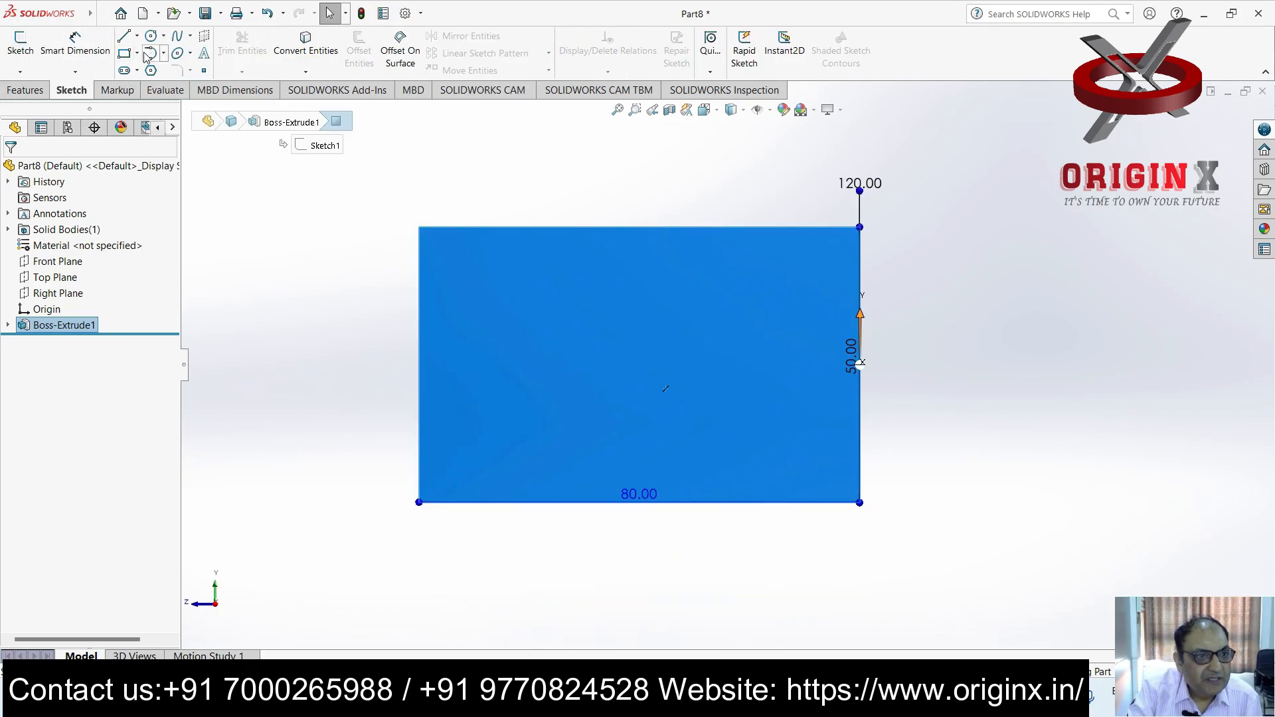
{"action": "left_click", "coordinate": [163, 35]}
{"action": "left_click", "coordinate": [170, 50]}
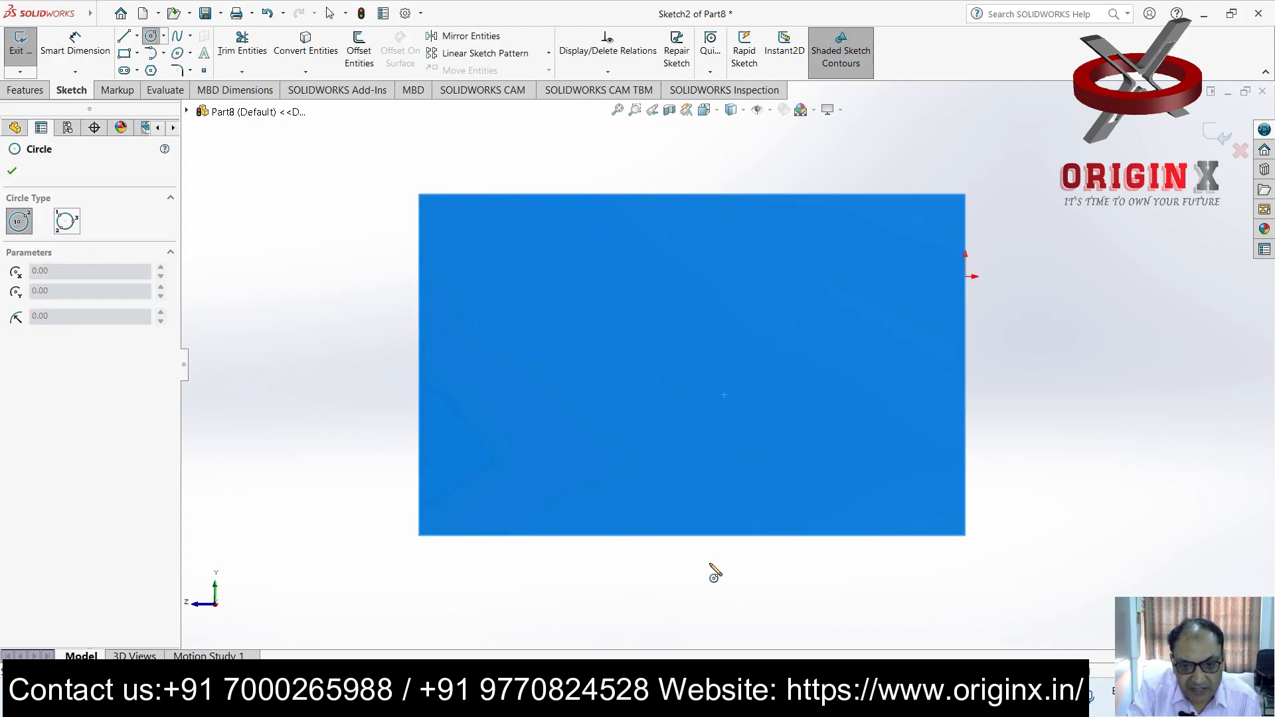
{"action": "left_click", "coordinate": [692, 536]}
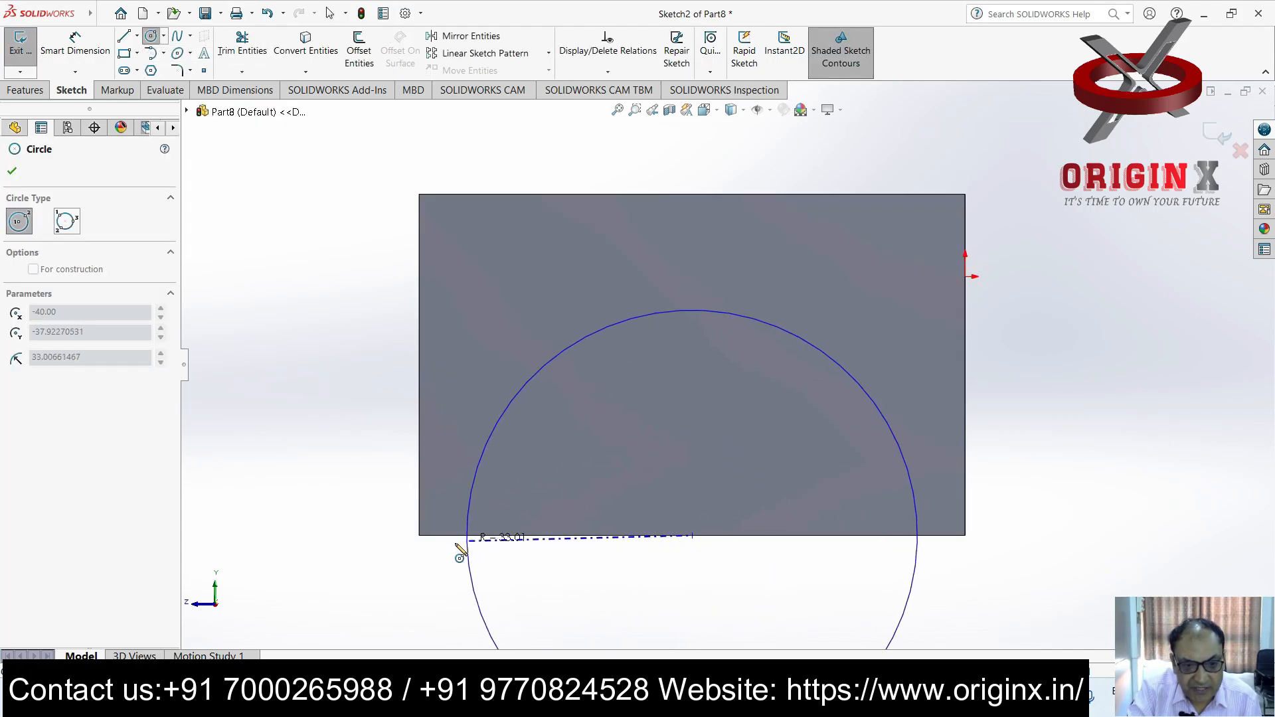
{"action": "left_click", "coordinate": [421, 536]}
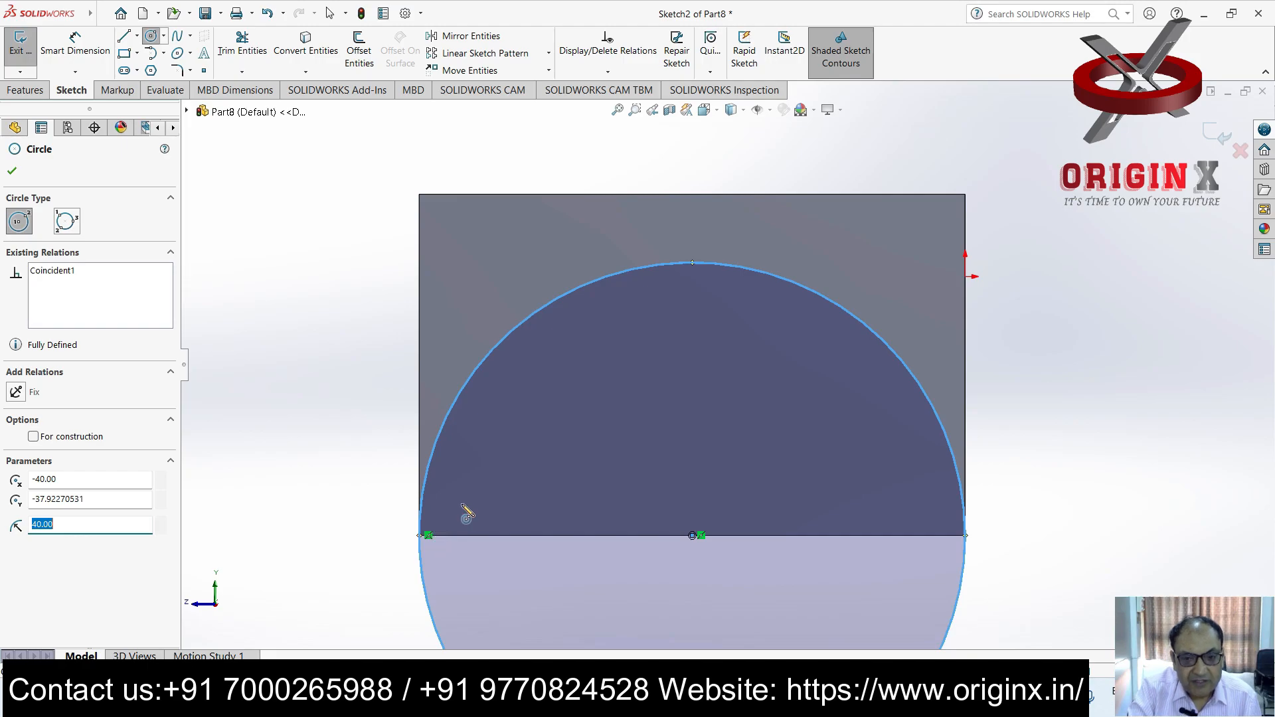
{"action": "key", "text": "f"}
{"action": "key", "text": "Escape"}
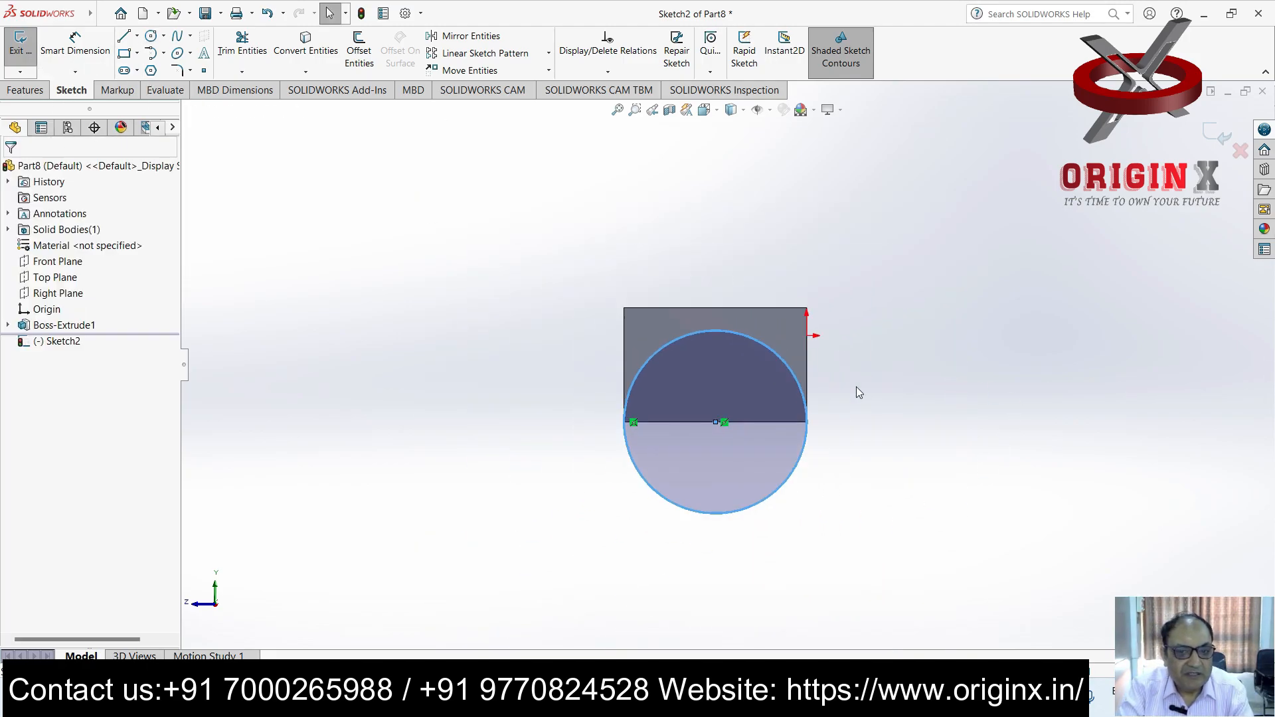
{"action": "mouse_move", "coordinate": [921, 487]}
{"action": "middle_mouse_down"}
{"action": "mouse_move", "coordinate": [1019, 558]}
{"action": "mouse_move", "coordinate": [910, 540]}
{"action": "mouse_move", "coordinate": [934, 521]}
{"action": "middle_mouse_up"}
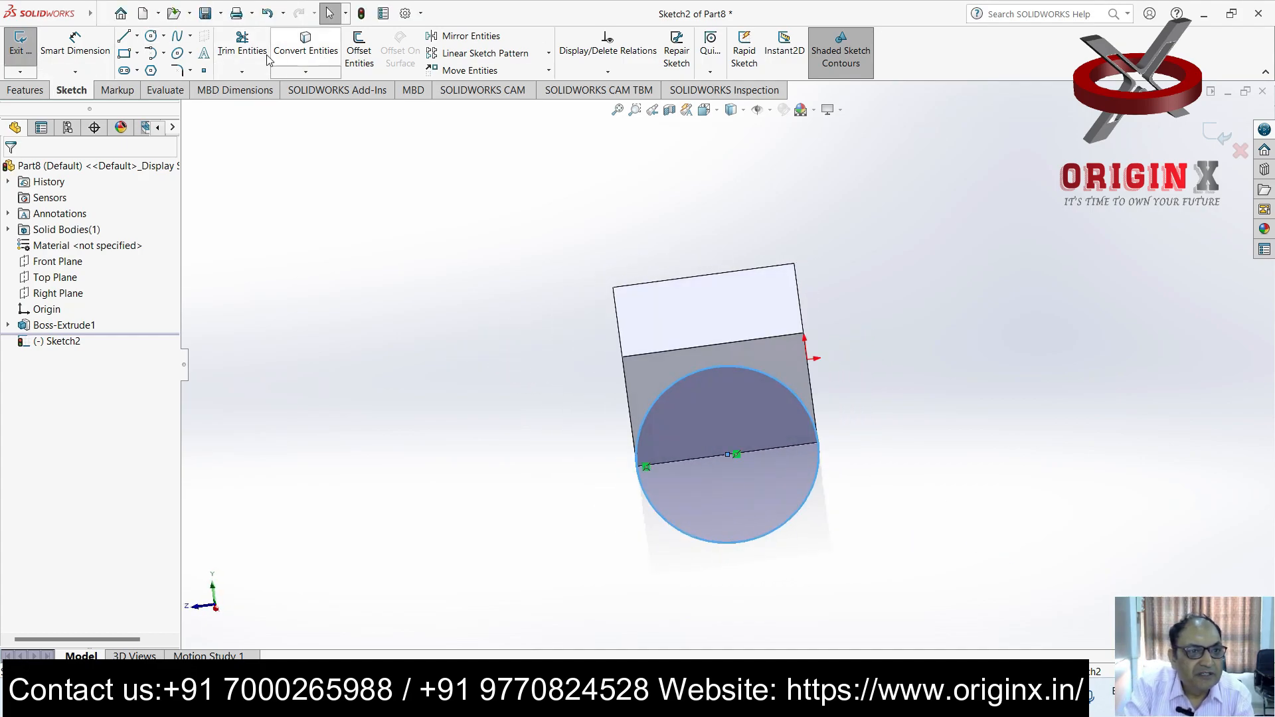
Try to power-trim the circle's upper half on the end face and undo the trim
{"action": "left_click", "coordinate": [242, 72]}
{"action": "left_click", "coordinate": [250, 88]}
{"action": "left_click_drag", "start_coordinate": [742, 422], "coordinate": [776, 367]}
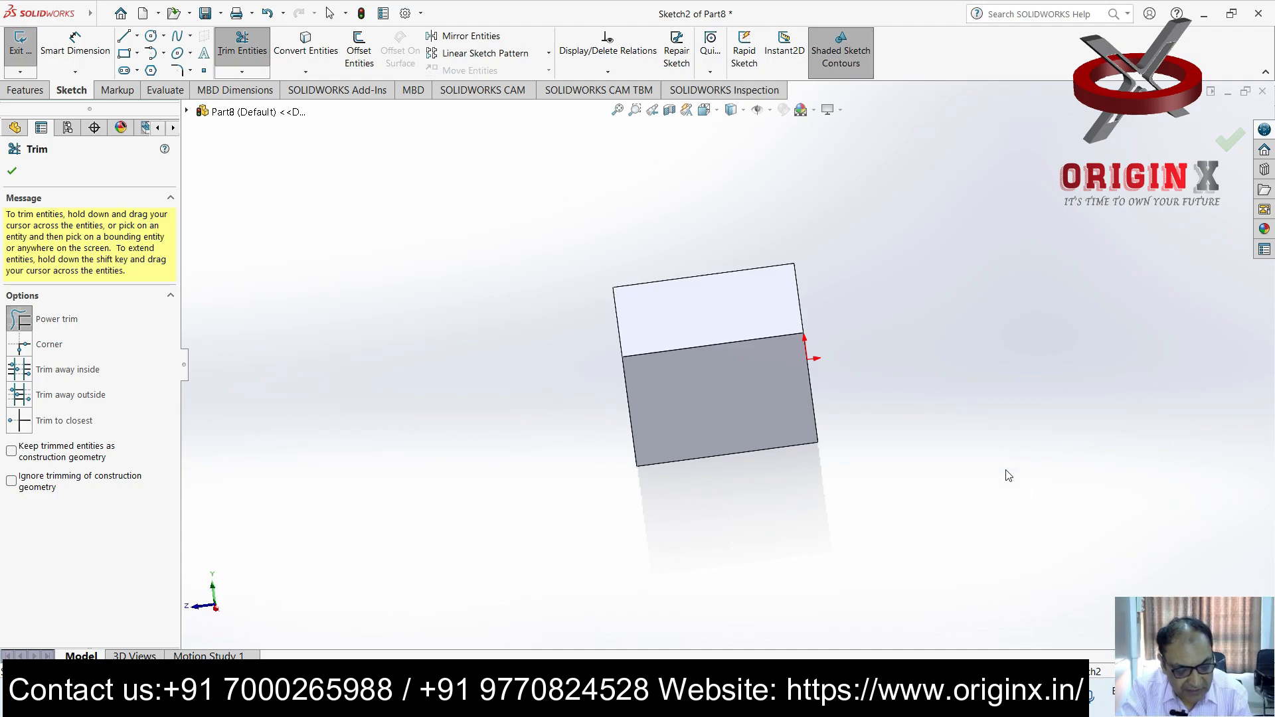
{"action": "key", "text": "ctrl+z"}
Draw an 80 mm line along the end face's lower edge, across the circle's diameter
{"action": "left_click", "coordinate": [124, 35]}
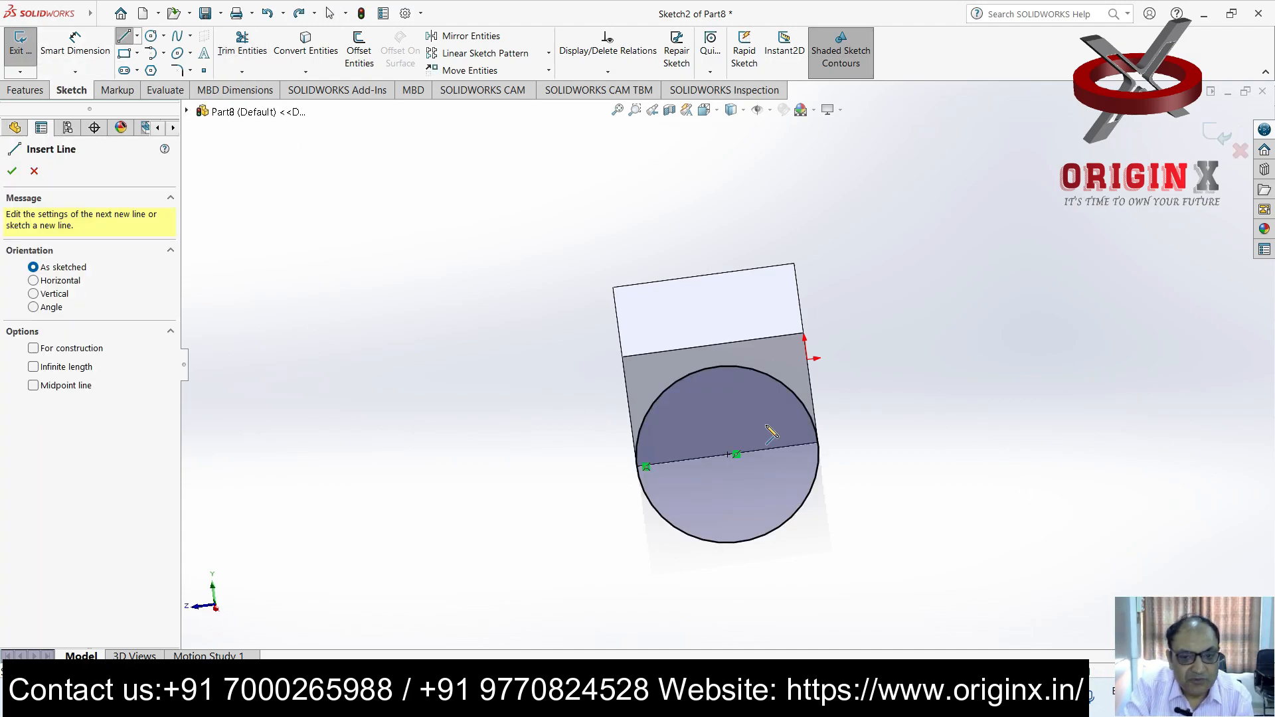
{"action": "left_click", "coordinate": [645, 466]}
{"action": "left_click", "coordinate": [819, 444]}
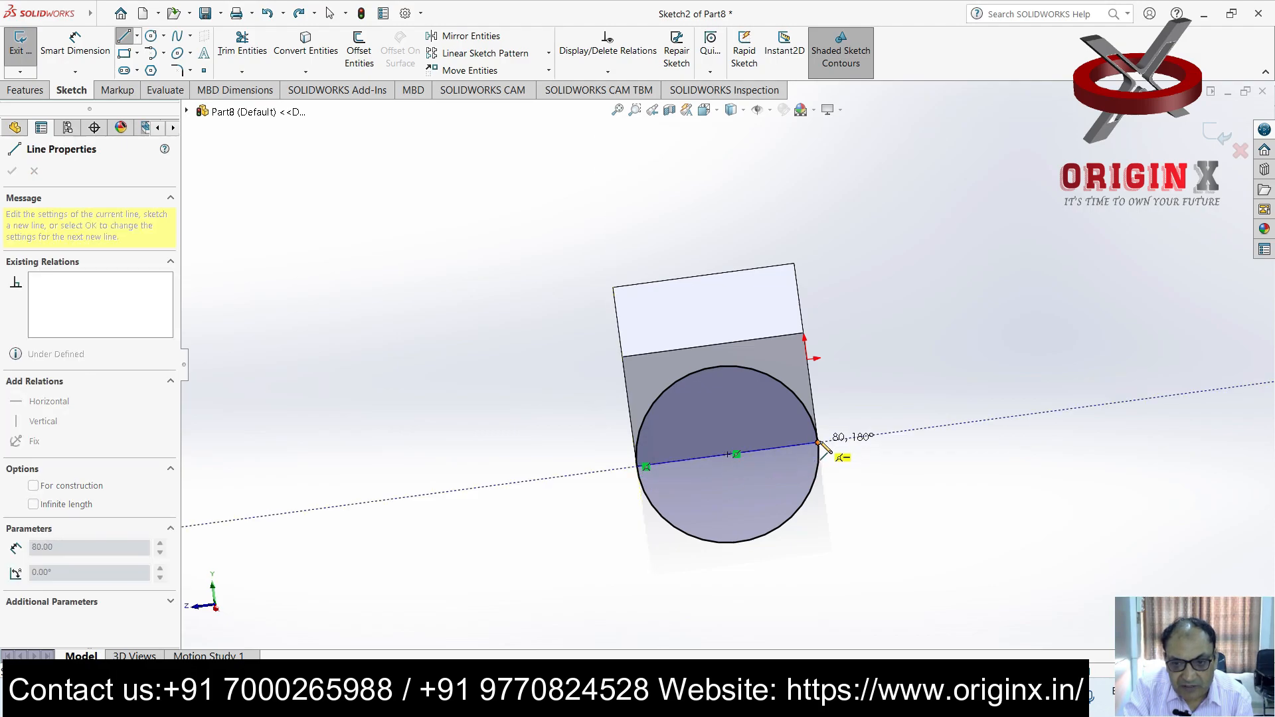
{"action": "left_click", "coordinate": [819, 443]}
{"action": "key", "text": "Escape"}
Power-trim the circle's upper arc above the line to leave a closed lower semicircle
{"action": "left_click", "coordinate": [242, 72]}
{"action": "left_click", "coordinate": [251, 85]}
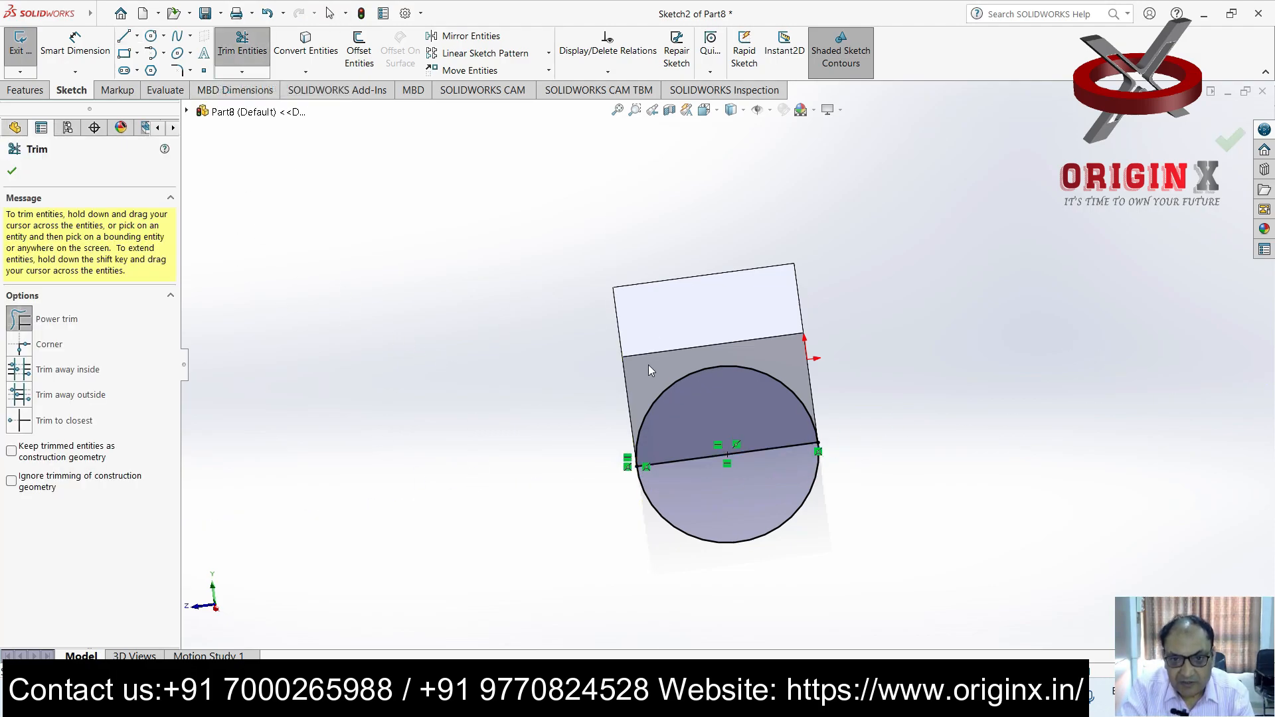
{"action": "left_click_drag", "start_coordinate": [650, 368], "coordinate": [691, 400]}
Extrude the semicircle as a merged boss with the Up To Surface end condition, reaching the block's opposite end face
{"action": "middle_click_drag", "start_coordinate": [907, 465], "coordinate": [935, 426]}
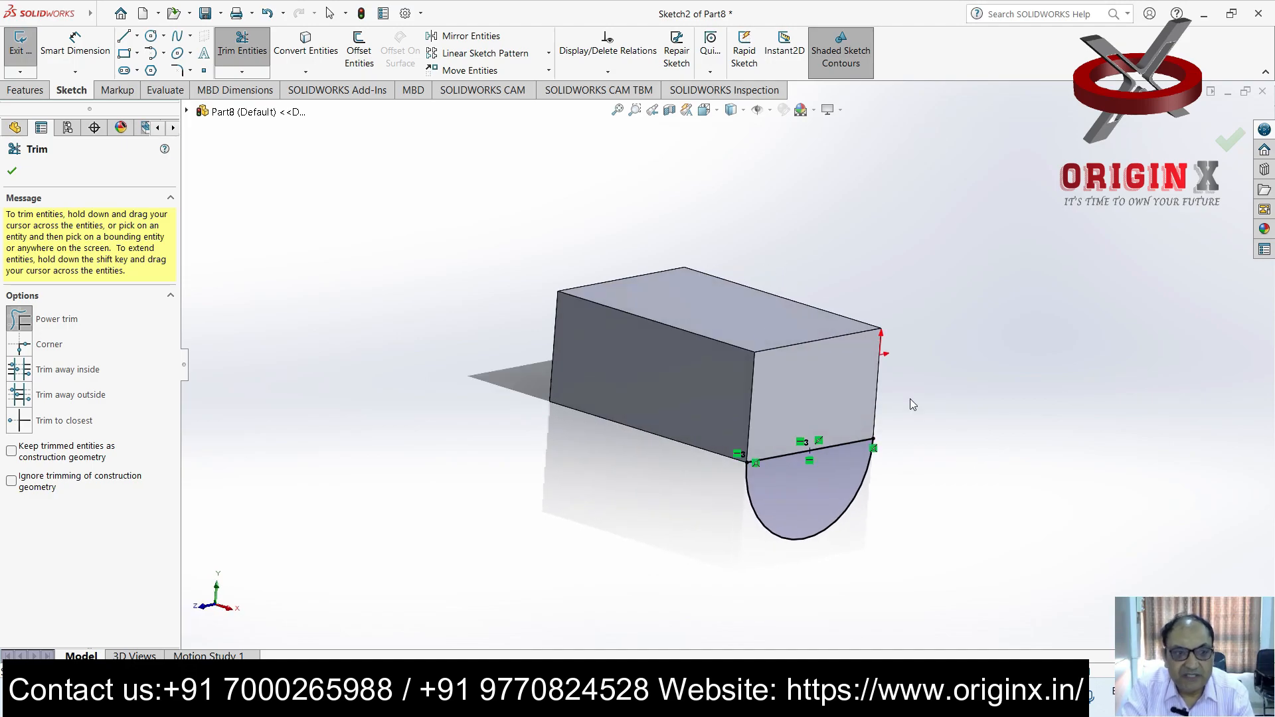
{"action": "left_click", "coordinate": [24, 90]}
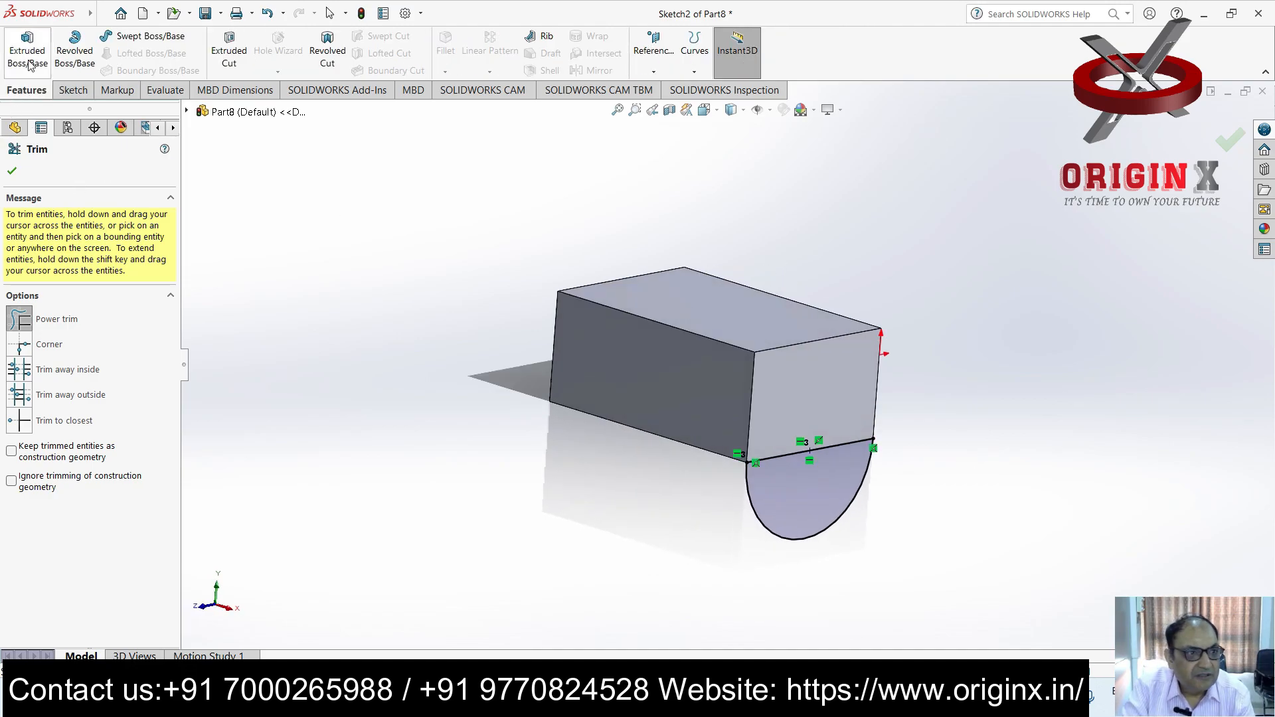
{"action": "left_click", "coordinate": [27, 60]}
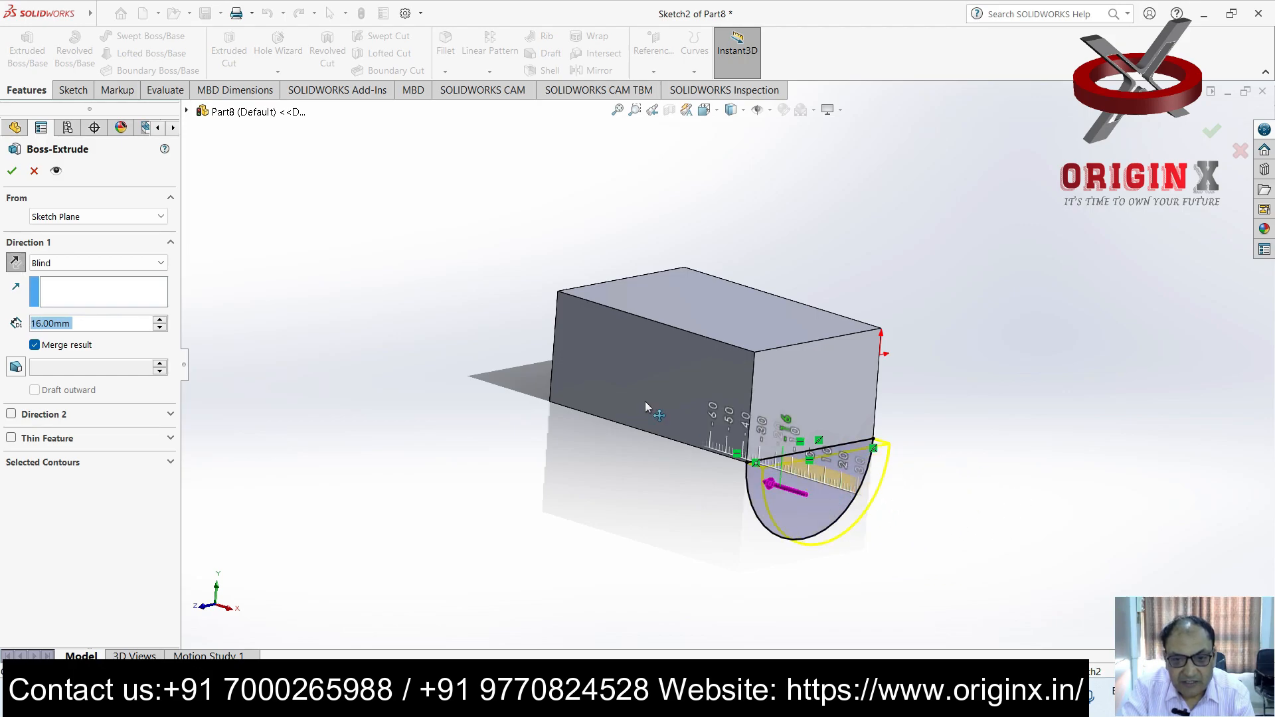
{"action": "left_click", "coordinate": [659, 524]}
{"action": "middle_click_drag", "start_coordinate": [659, 524], "coordinate": [611, 545]}
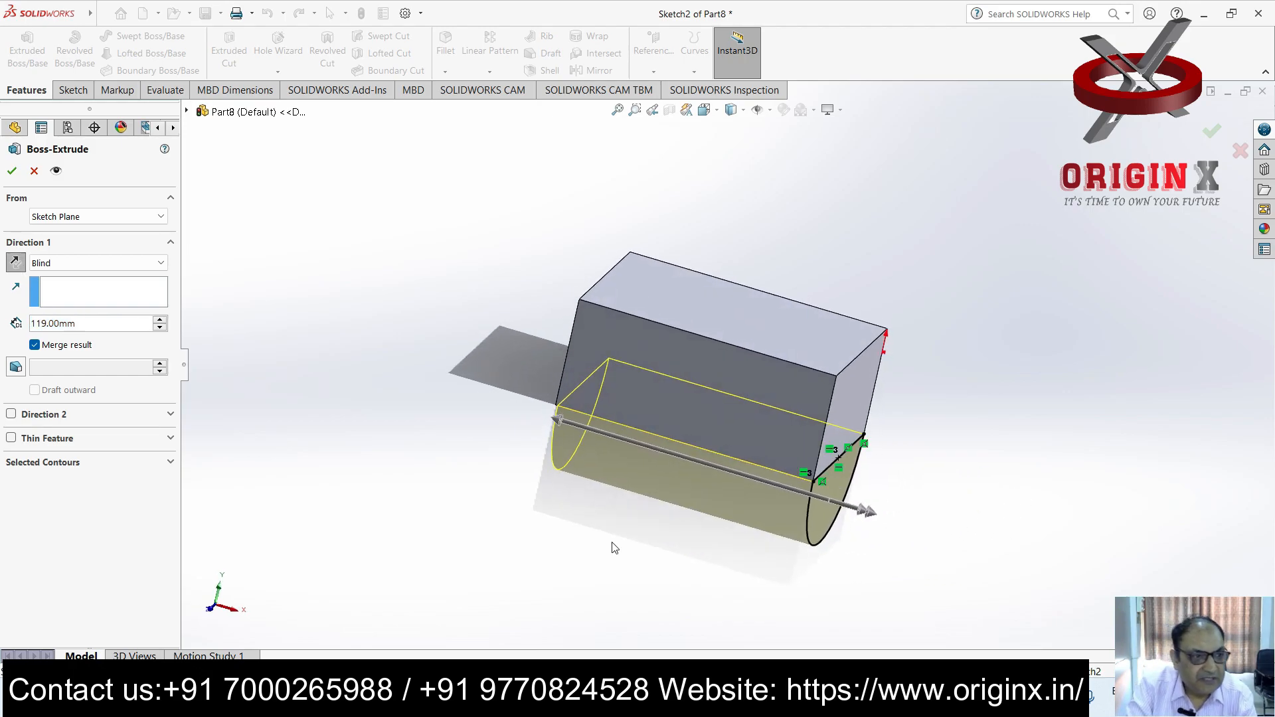
{"action": "left_click", "coordinate": [161, 264]}
{"action": "left_click", "coordinate": [73, 320]}
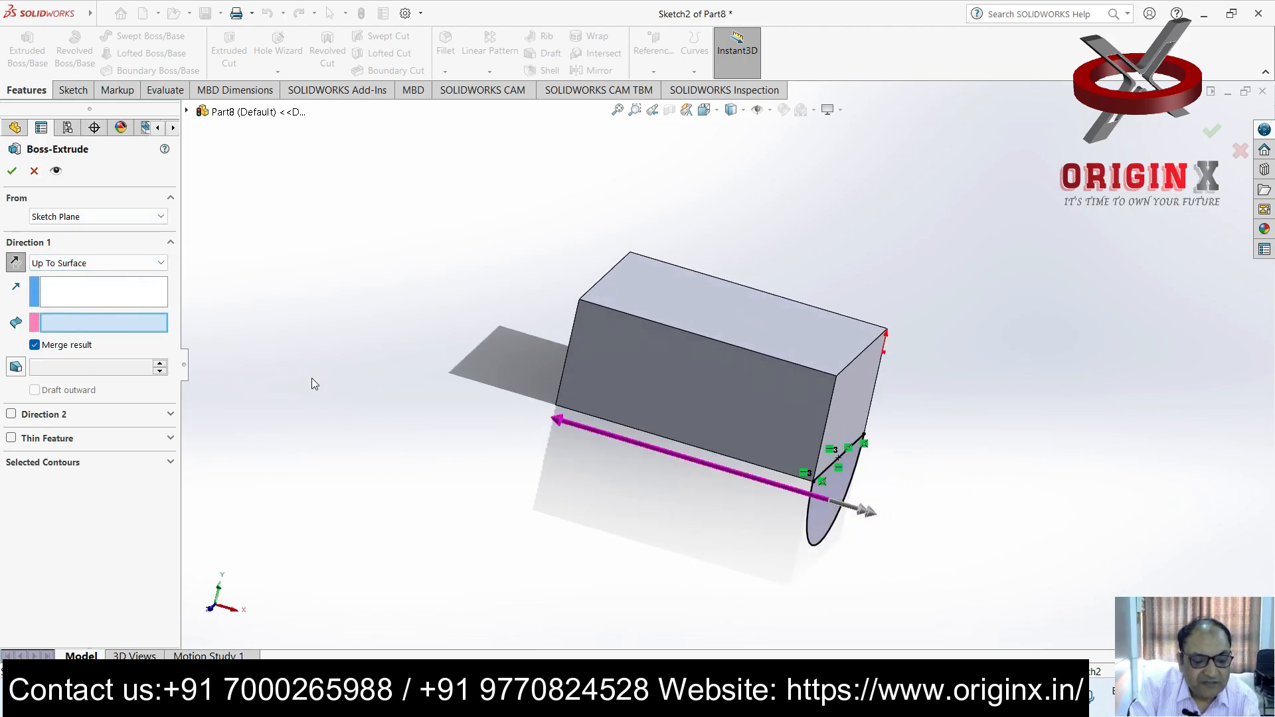
{"action": "middle_click_drag", "start_coordinate": [312, 384], "coordinate": [396, 441]}
{"action": "left_click", "coordinate": [616, 321]}
{"action": "left_click", "coordinate": [12, 170]}
Sketch a circle of about 4.35 mm radius on the rounded end face, near the centre of its lower arc
{"action": "middle_click_drag", "start_coordinate": [935, 378], "coordinate": [822, 377]}
{"action": "left_click", "coordinate": [789, 432]}
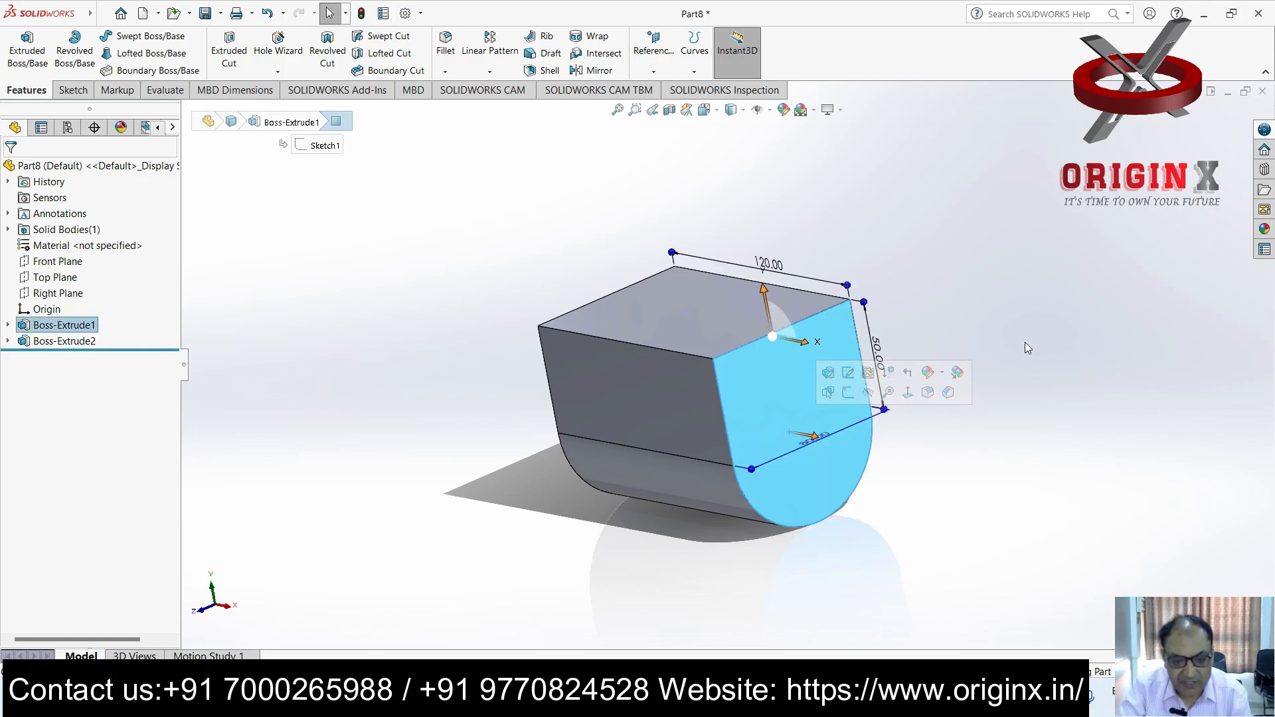
{"action": "key", "text": "ctrl+8"}
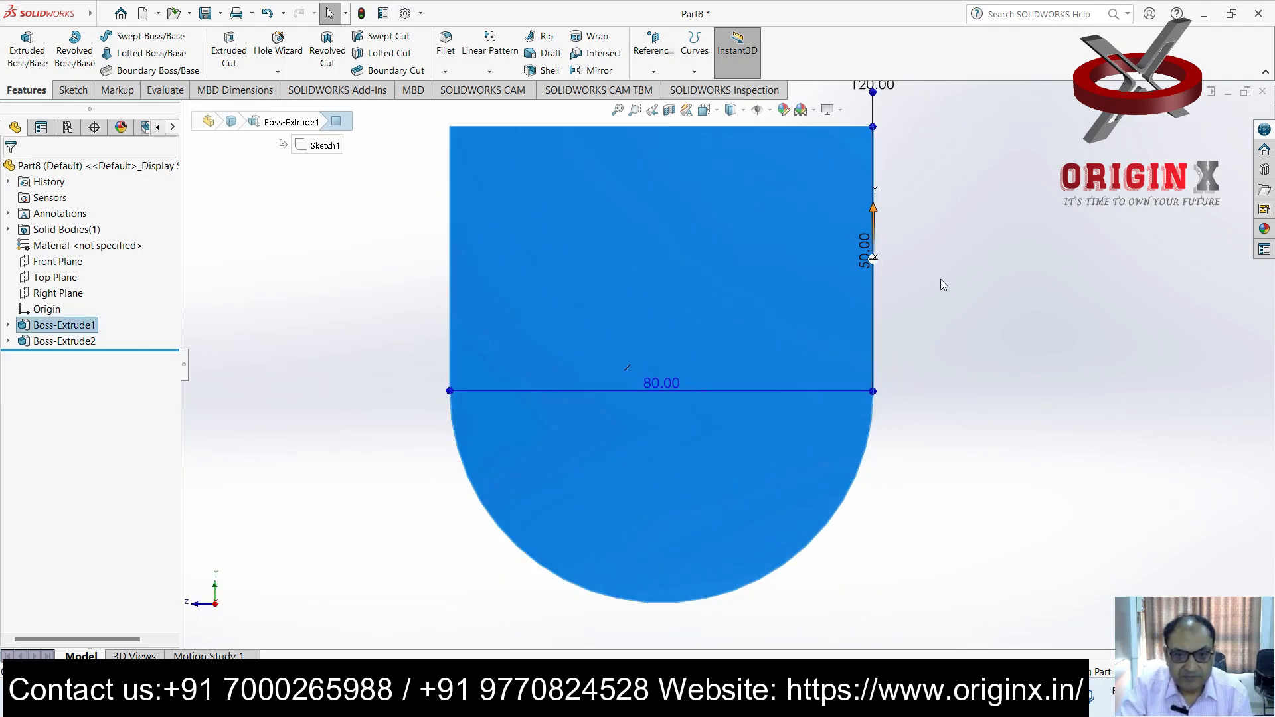
{"action": "left_click", "coordinate": [74, 93]}
{"action": "left_click", "coordinate": [163, 36]}
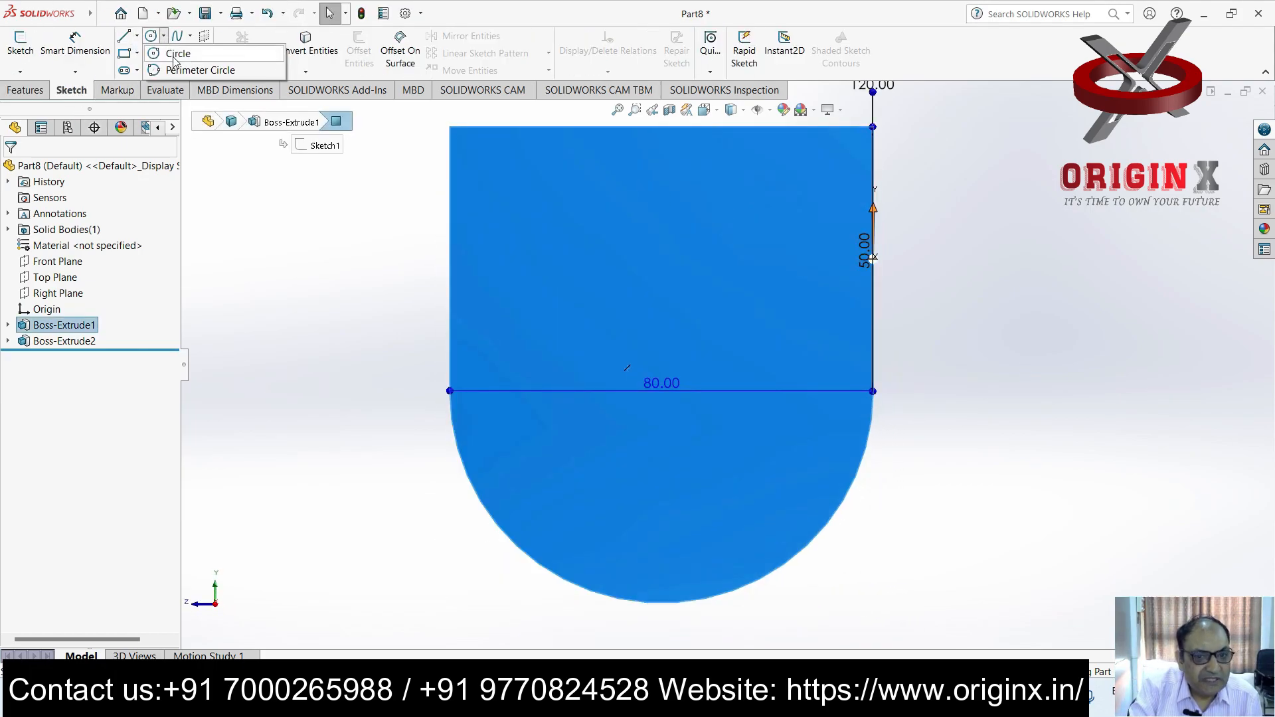
{"action": "left_click", "coordinate": [177, 54]}
{"action": "left_click", "coordinate": [699, 433]}
{"action": "left_click", "coordinate": [708, 454]}
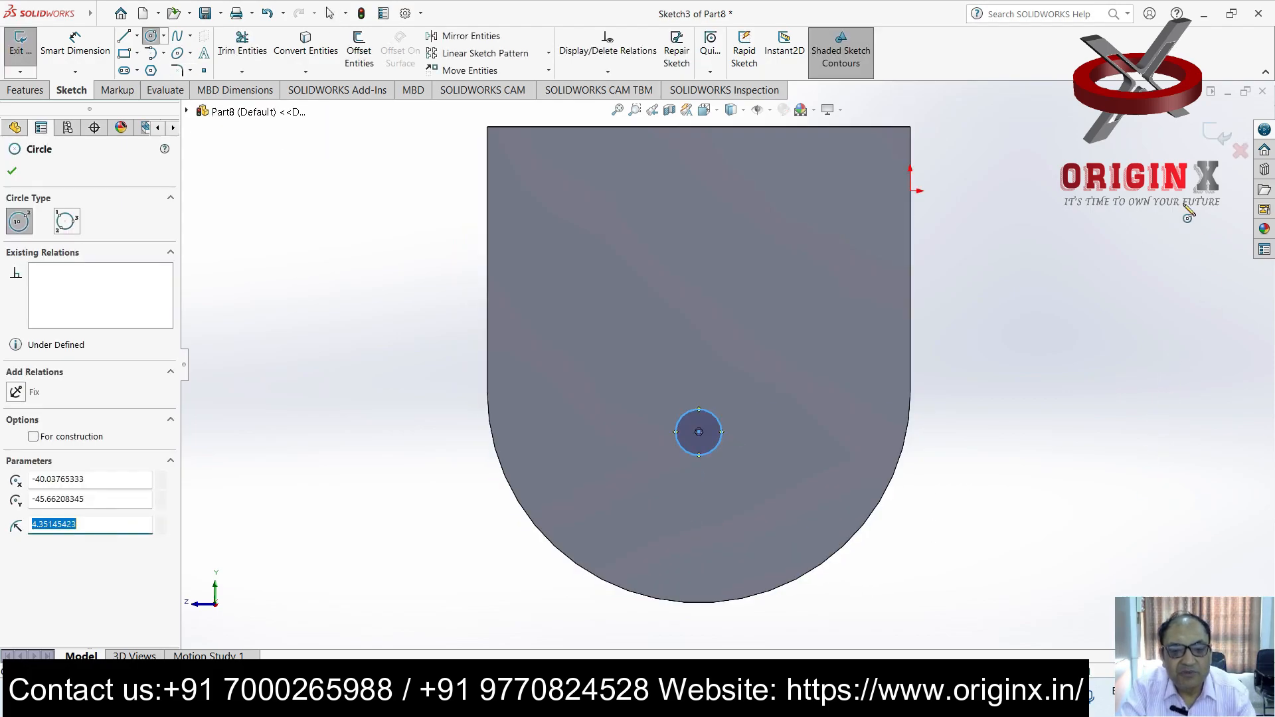
{"action": "key", "text": "Escape"}
Dimension the circle's diameter as 32 mm
{"action": "left_click", "coordinate": [74, 47]}
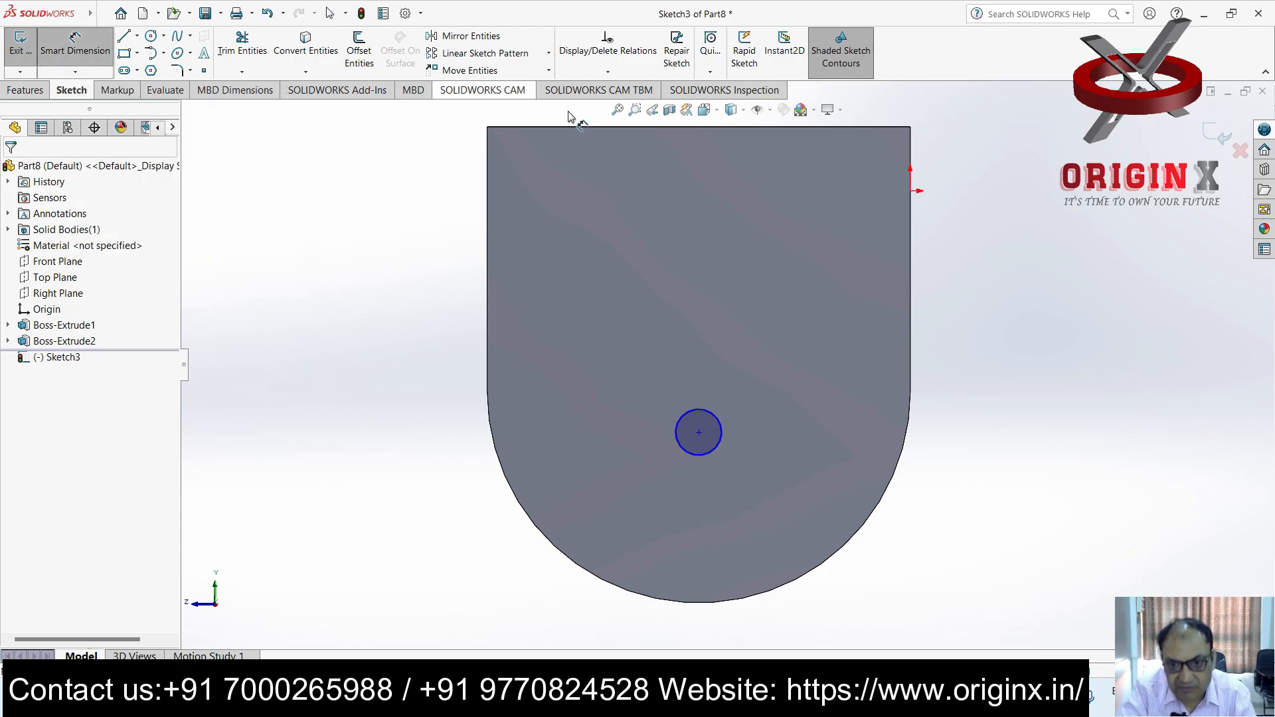
{"action": "left_click", "coordinate": [721, 434]}
{"action": "left_click", "coordinate": [1021, 352]}
{"action": "type", "text": "32"}
{"action": "key", "text": "Return"}
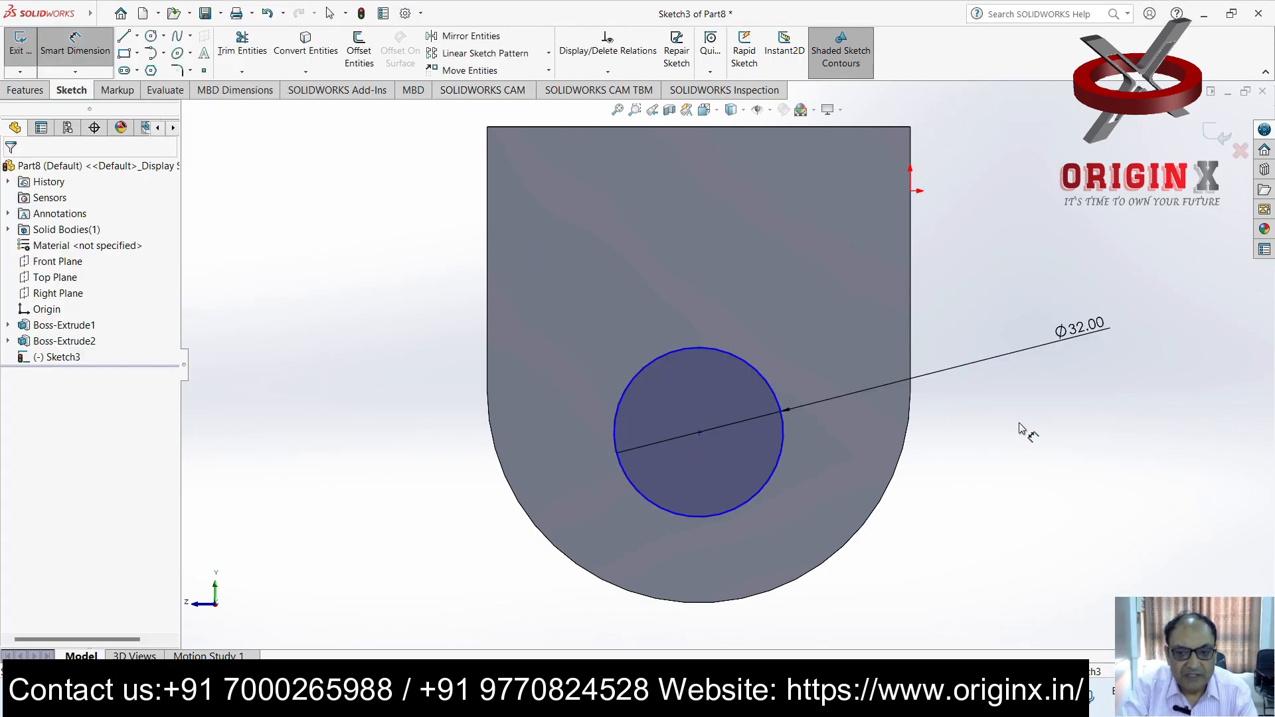
{"action": "left_click", "coordinate": [840, 553]}
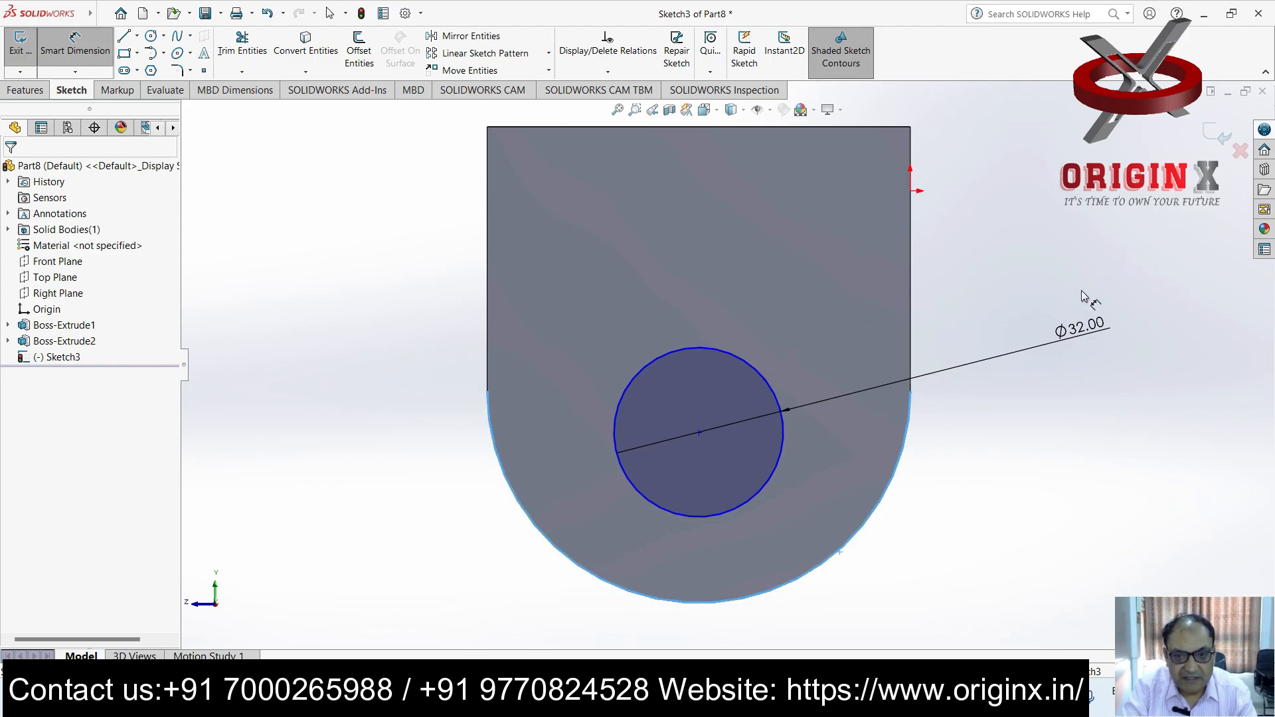
{"action": "key", "text": "Escape"}
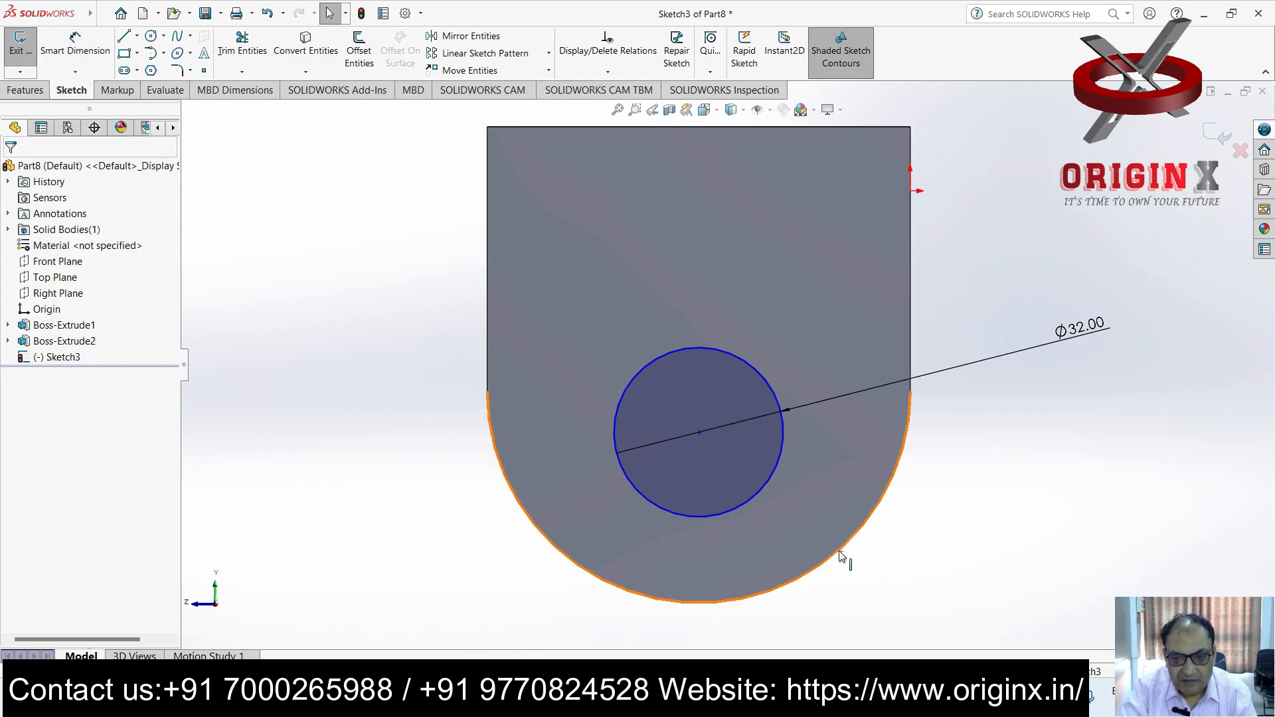
Add a Concentric relation between the 32 mm circle and the end face's rounded lower edge
{"action": "left_click", "coordinate": [723, 354]}
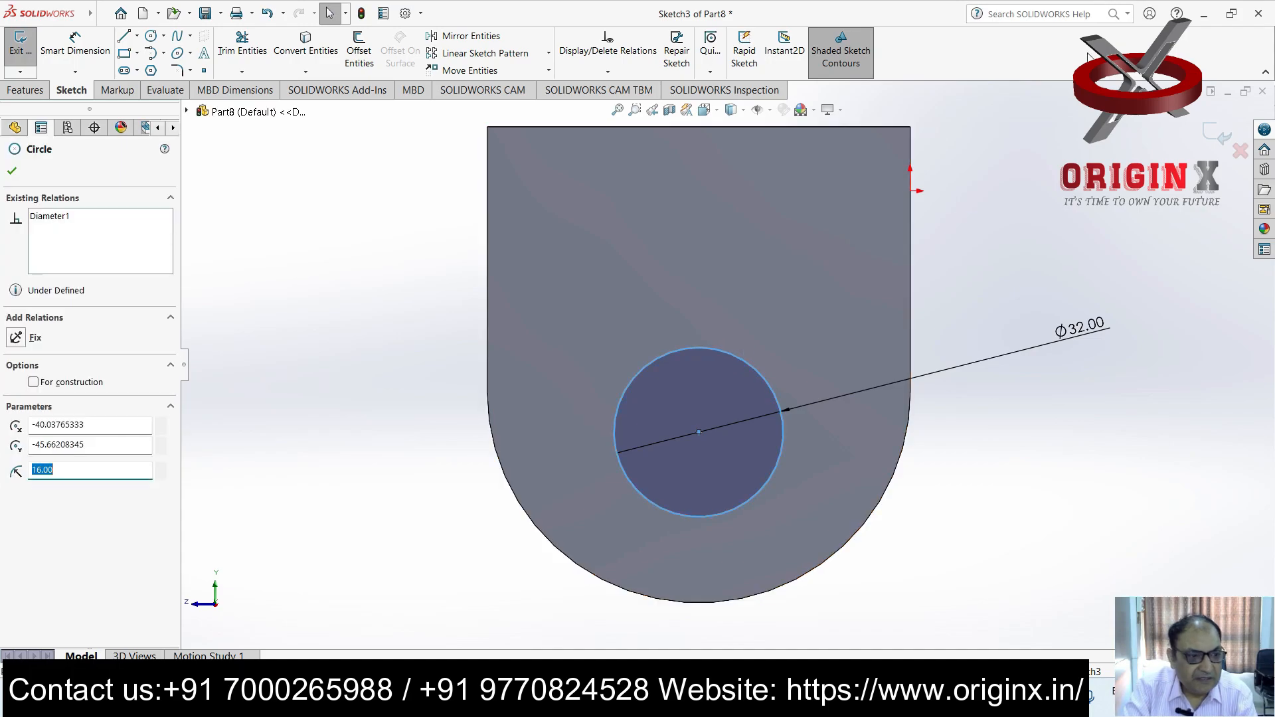
{"action": "key", "text": "Escape"}
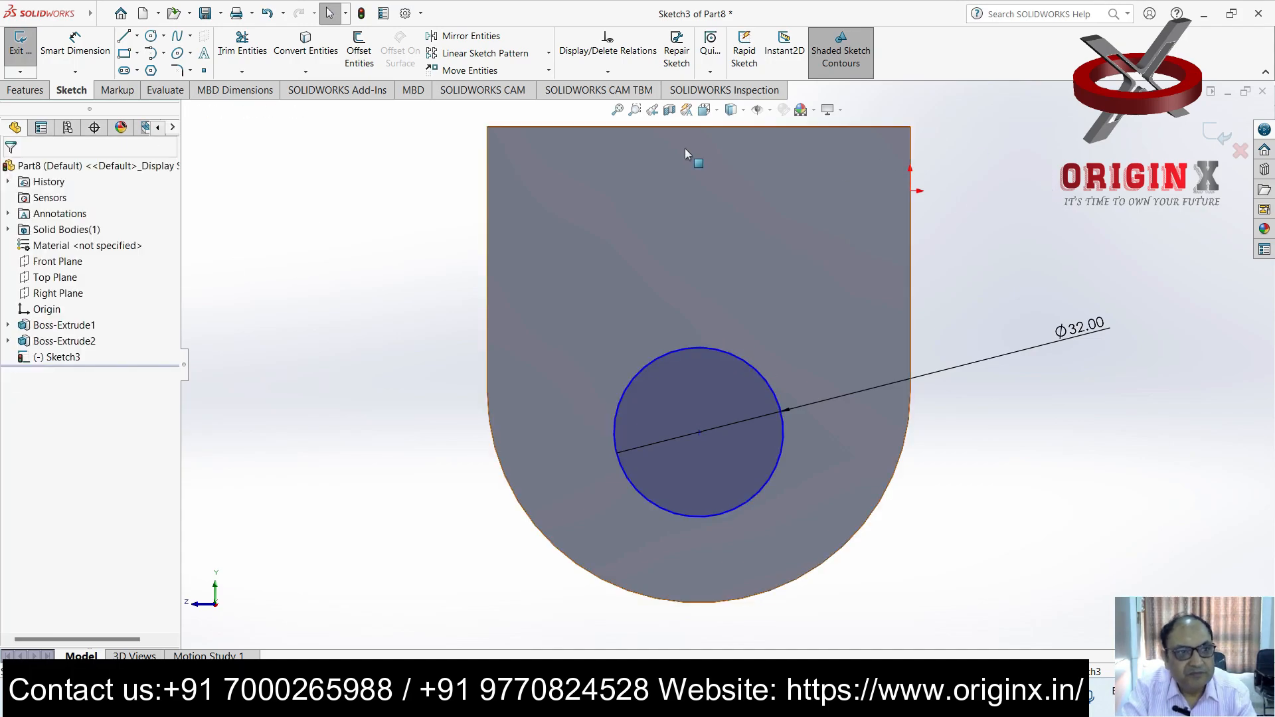
{"action": "left_click", "coordinate": [744, 367]}
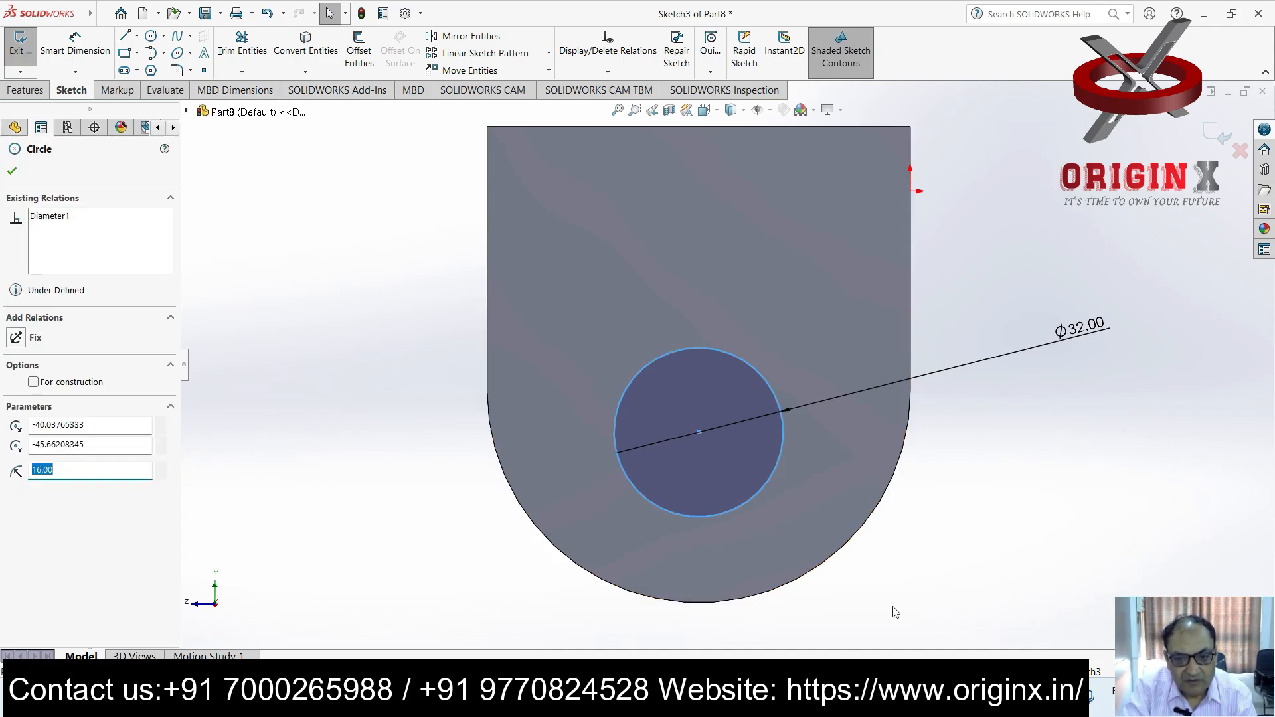
{"action": "left_click", "coordinate": [817, 580]}
{"action": "key", "text": "Escape"}
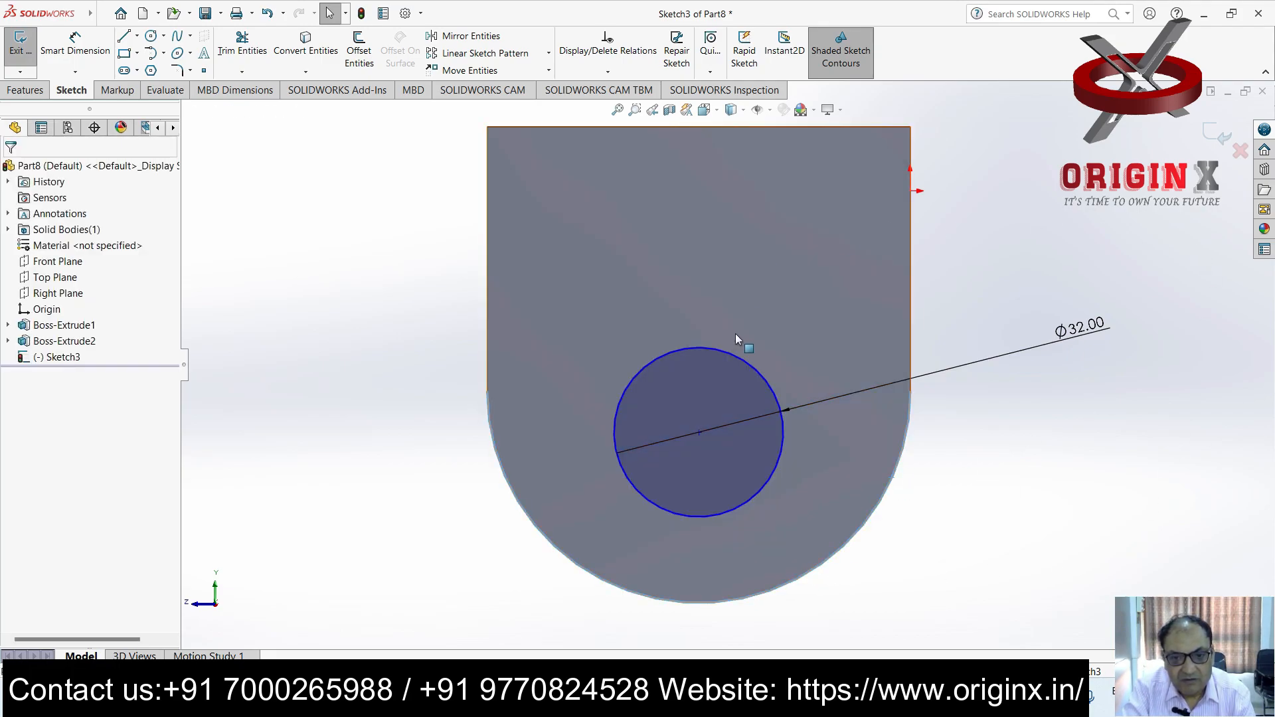
{"action": "left_click", "coordinate": [737, 358], "text": "ctrl"}
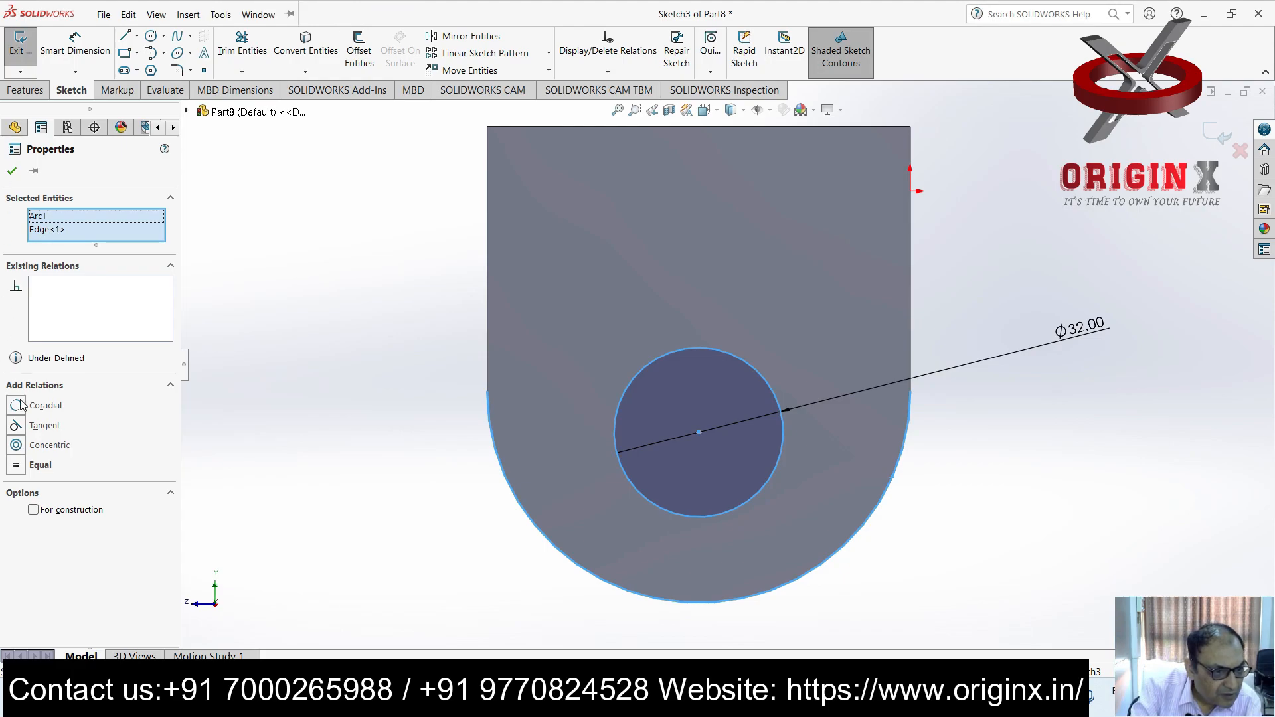
{"action": "left_click", "coordinate": [16, 445]}
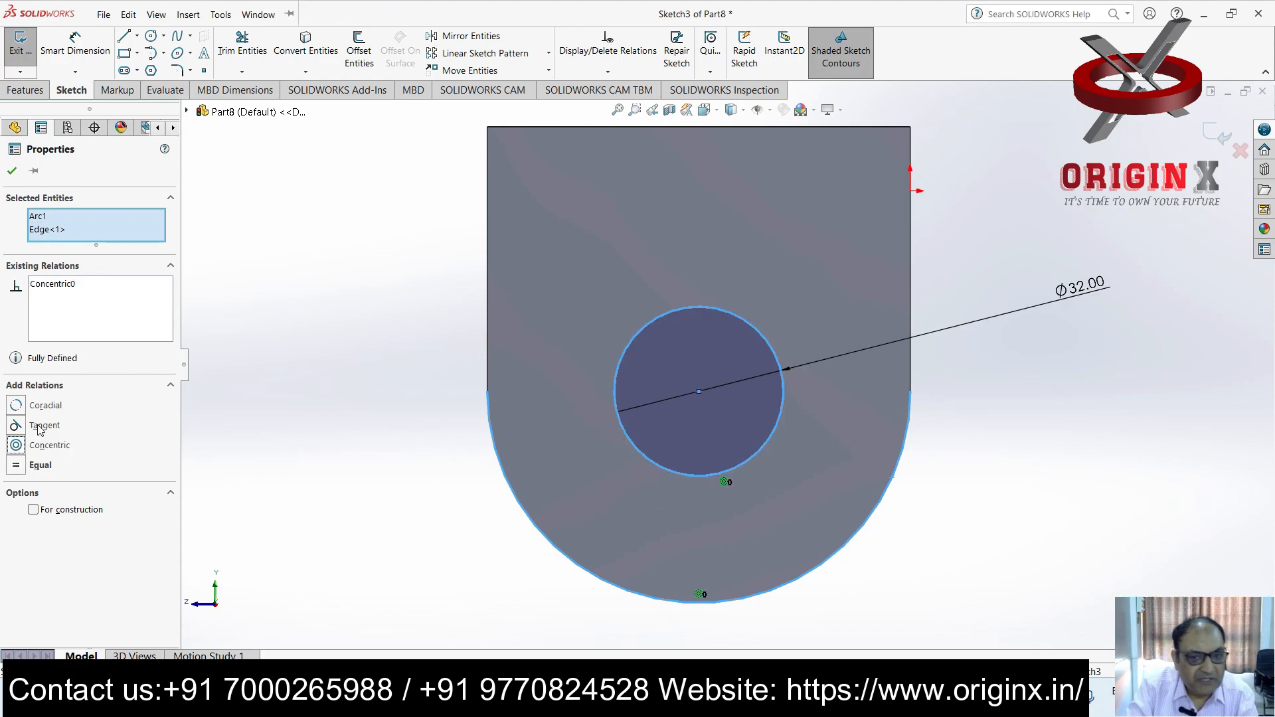
{"action": "left_click", "coordinate": [12, 172]}
Start an extruded cut from the 32 mm circle sketch
{"action": "scroll", "coordinate": [442, 254], "scroll_direction": "up", "scroll_amount": 5}
{"action": "middle_click_drag", "start_coordinate": [384, 246], "coordinate": [649, 458]}
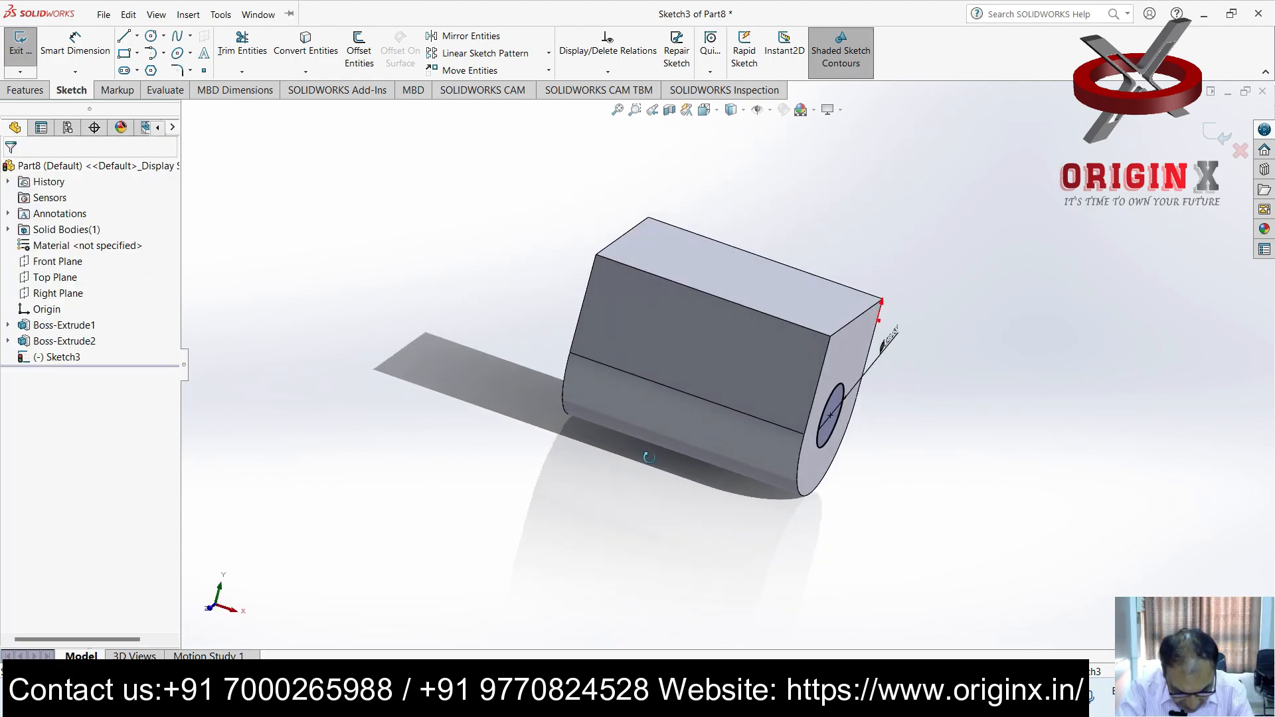
{"action": "left_click", "coordinate": [27, 90]}
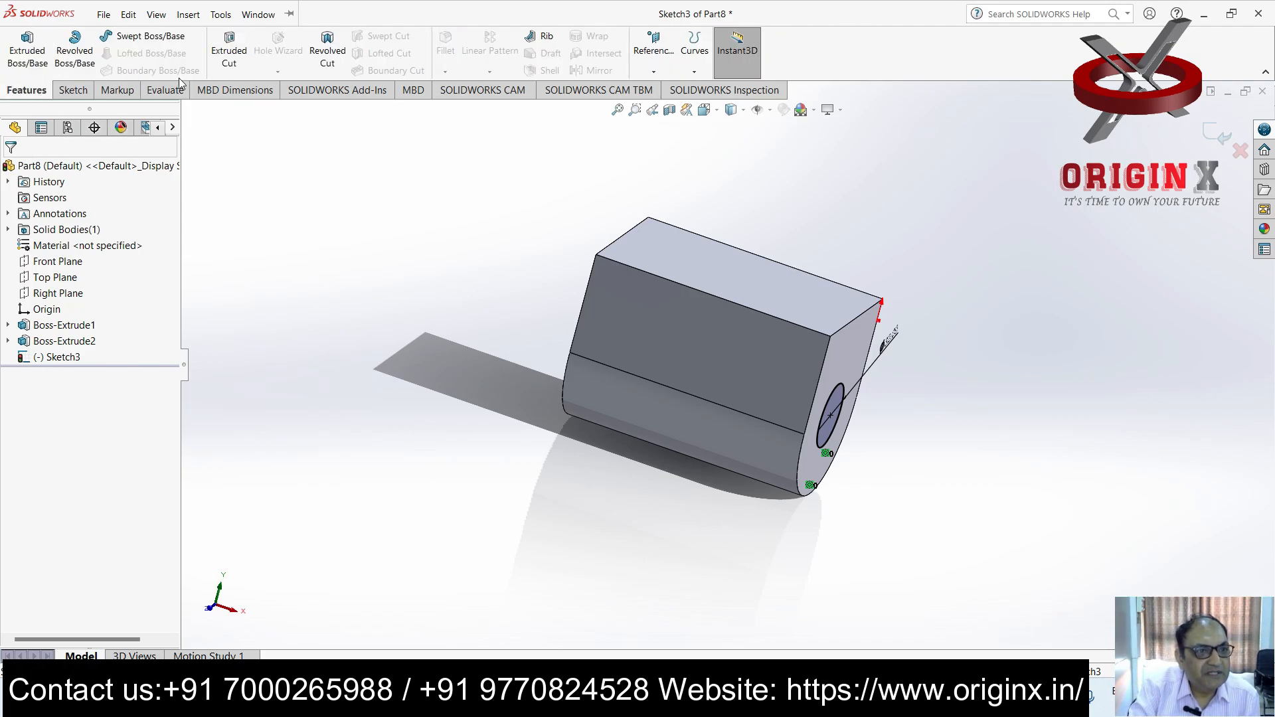
{"action": "left_click", "coordinate": [229, 56]}
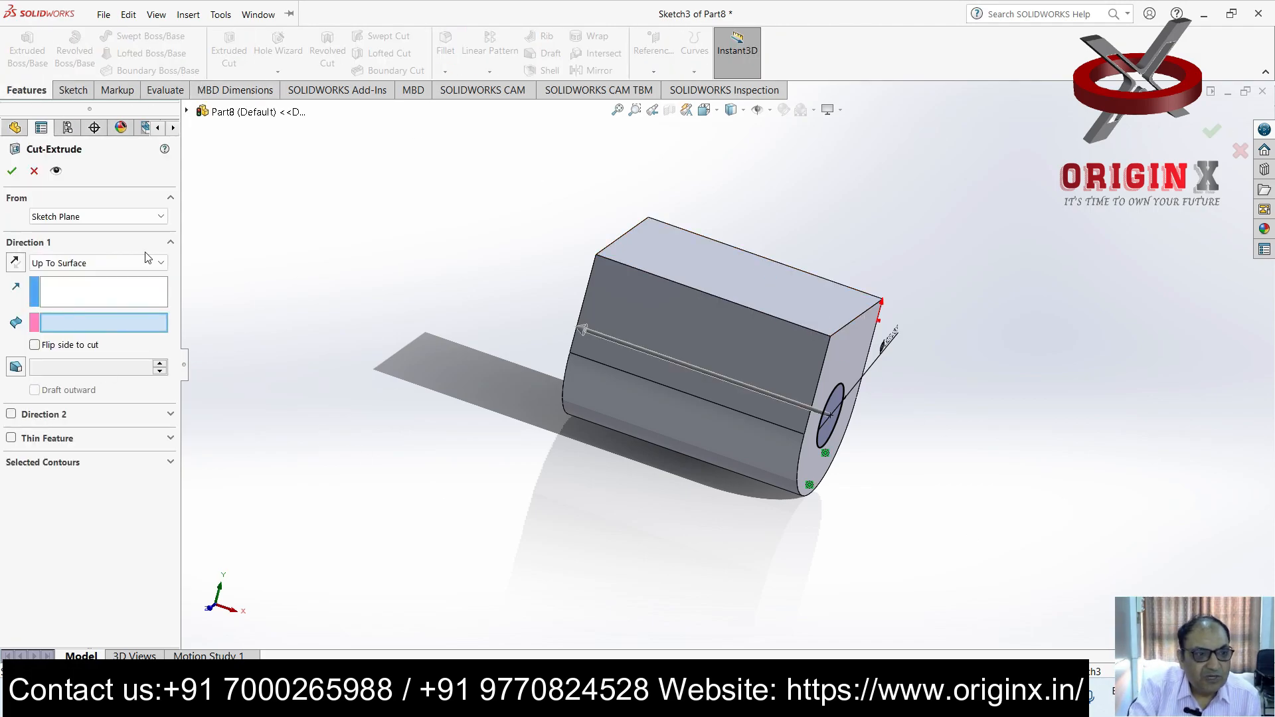
Cut the 32 mm circle into the end face as a Blind extruded cut 119 mm deep
{"action": "left_click", "coordinate": [12, 171]}
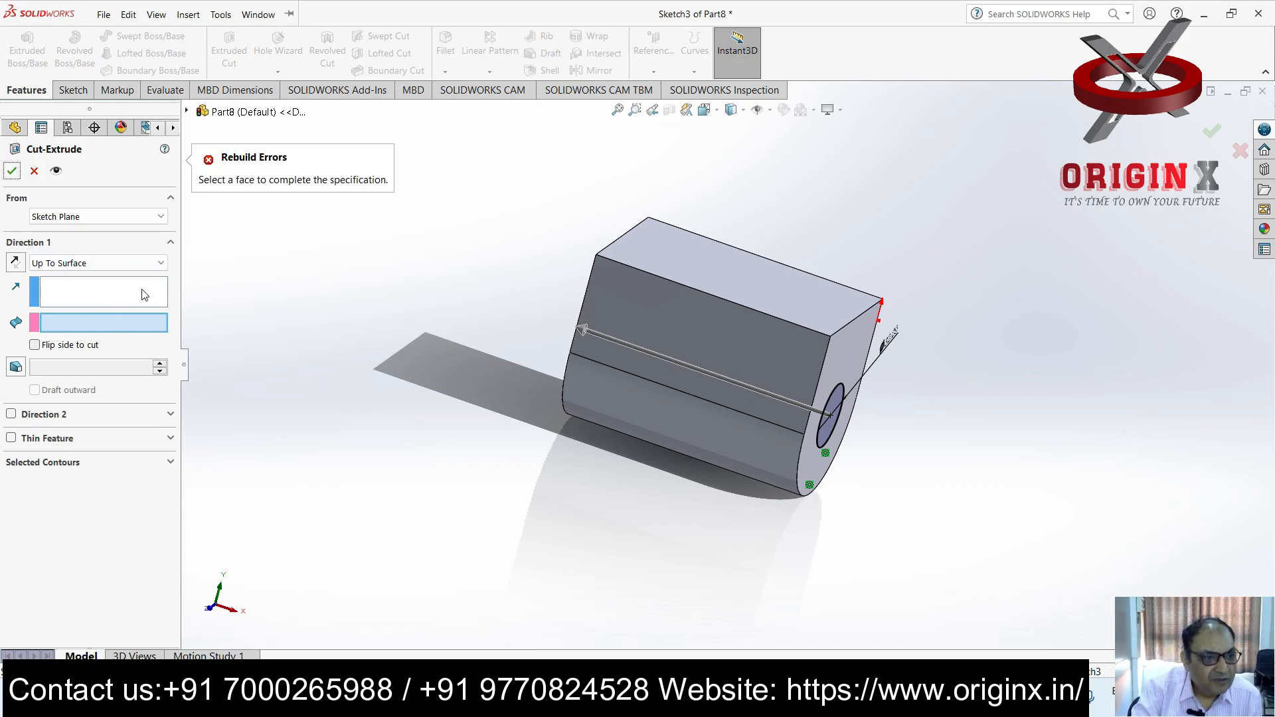
{"action": "left_click", "coordinate": [161, 263]}
{"action": "left_click", "coordinate": [131, 279]}
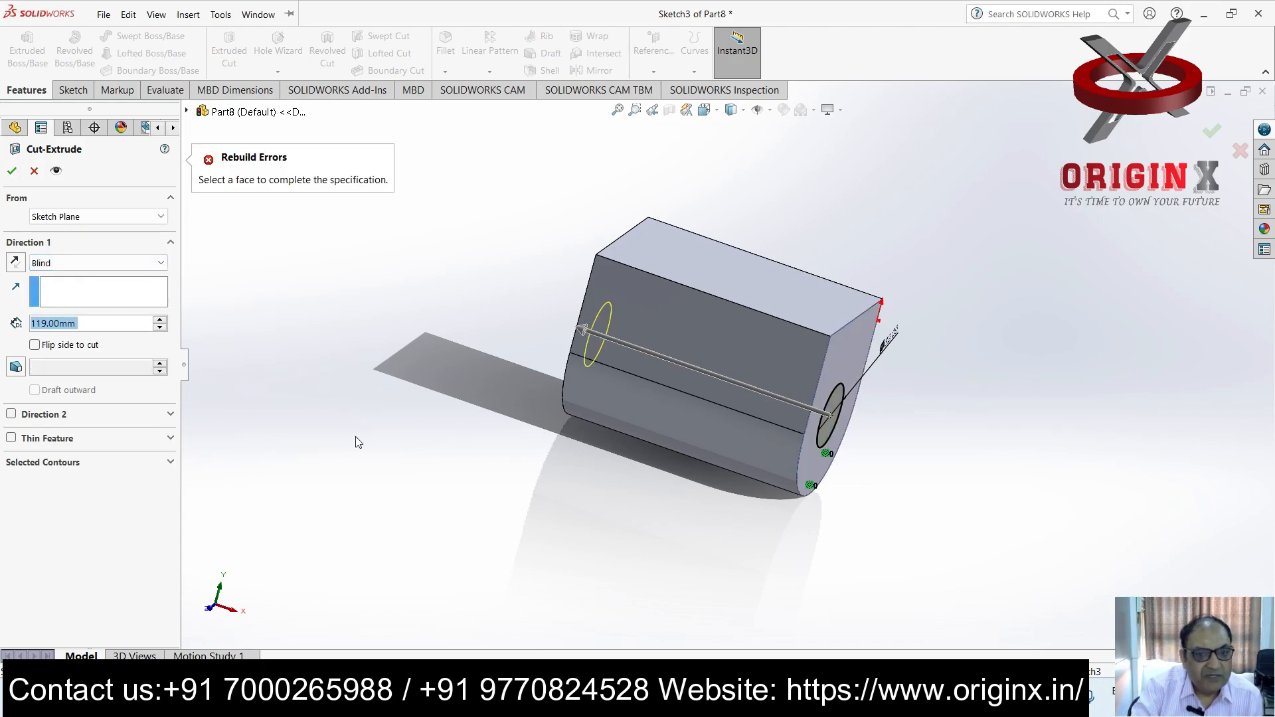
{"action": "left_click", "coordinate": [12, 171]}
{"action": "middle_click_drag", "start_coordinate": [561, 561], "coordinate": [524, 553]}
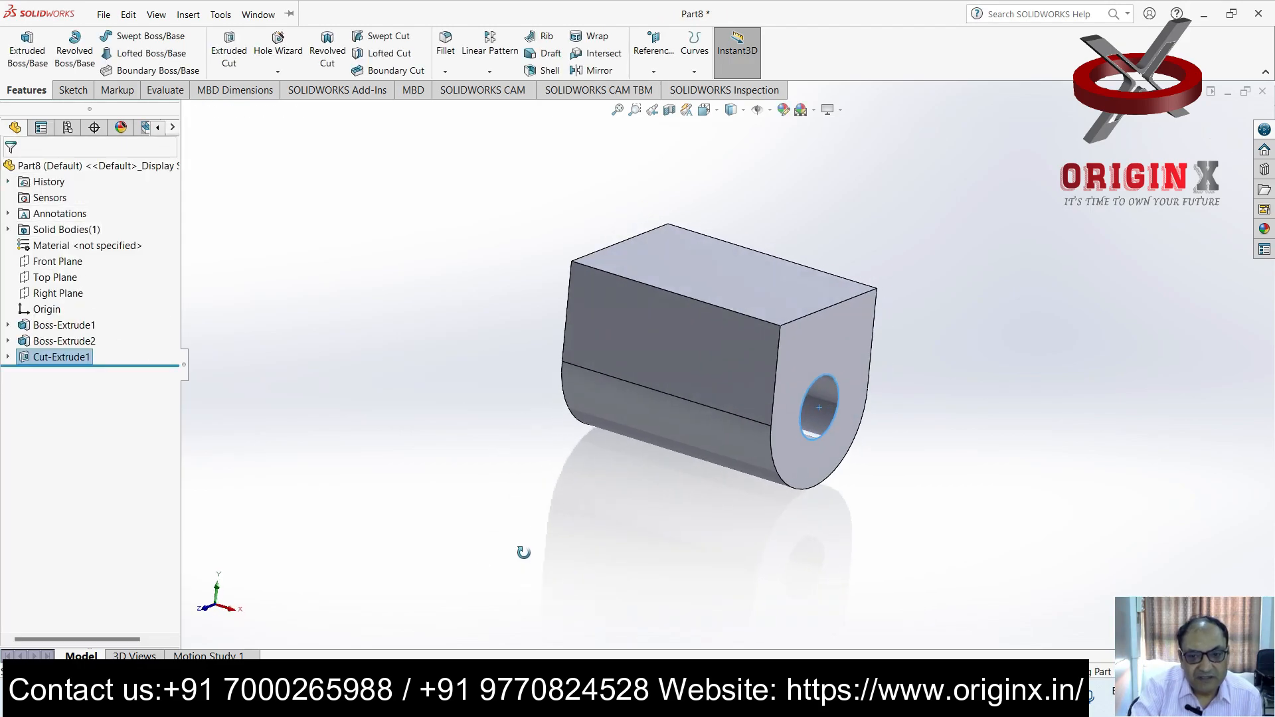
Edit the round hole's cut and extend its blind depth to 254 mm, past the far end of the block
{"action": "right_click", "coordinate": [41, 360]}
{"action": "left_click", "coordinate": [54, 321]}
{"action": "left_click_drag", "start_coordinate": [601, 352], "coordinate": [387, 266]}
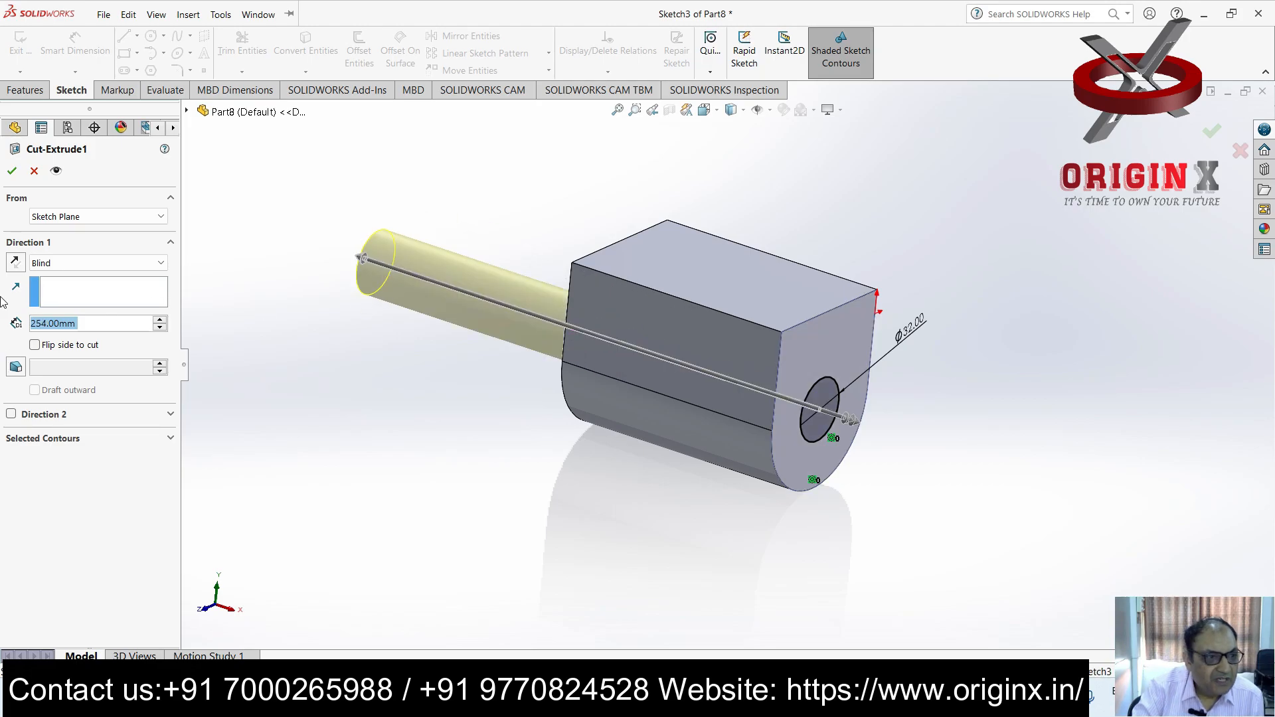
{"action": "left_click", "coordinate": [12, 170]}
{"action": "middle_click_drag", "start_coordinate": [797, 532], "coordinate": [797, 505]}
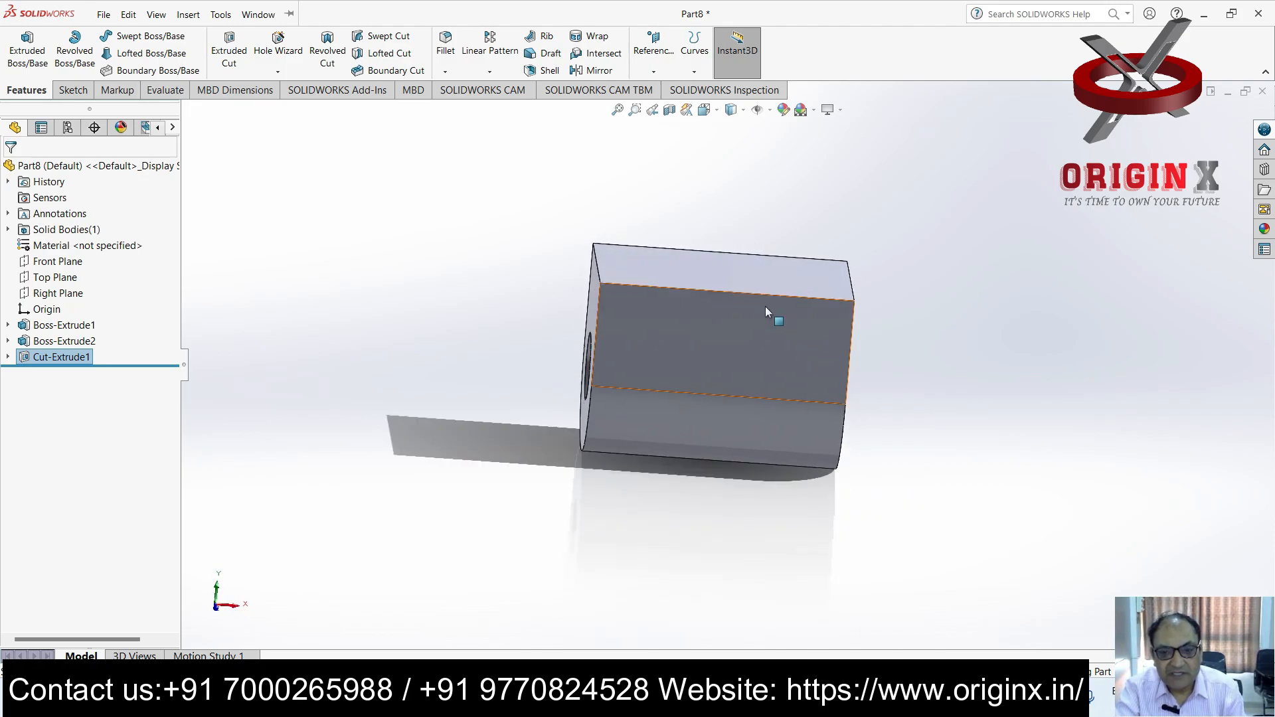
{"action": "left_click", "coordinate": [683, 337]}
{"action": "left_click", "coordinate": [1128, 525]}
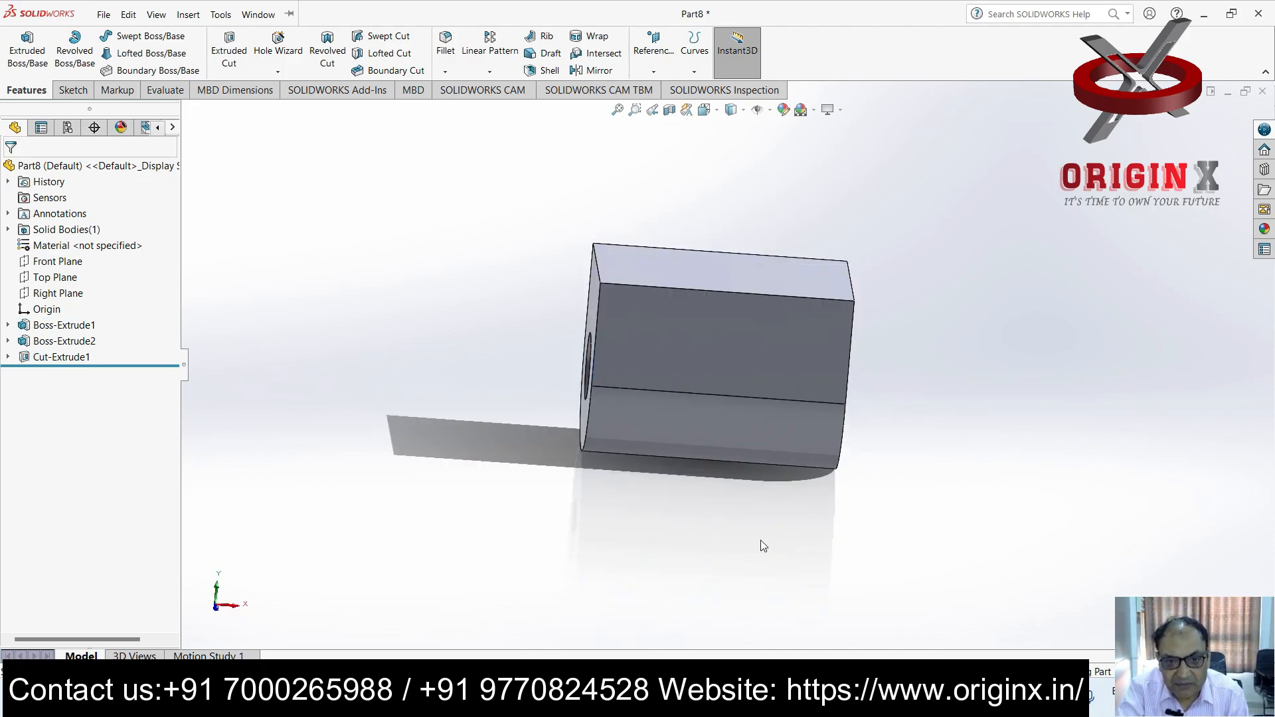
{"action": "left_click", "coordinate": [683, 431]}
{"action": "left_click", "coordinate": [739, 308], "text": "ctrl"}
{"action": "middle_click_drag", "start_coordinate": [970, 417], "coordinate": [883, 435]}
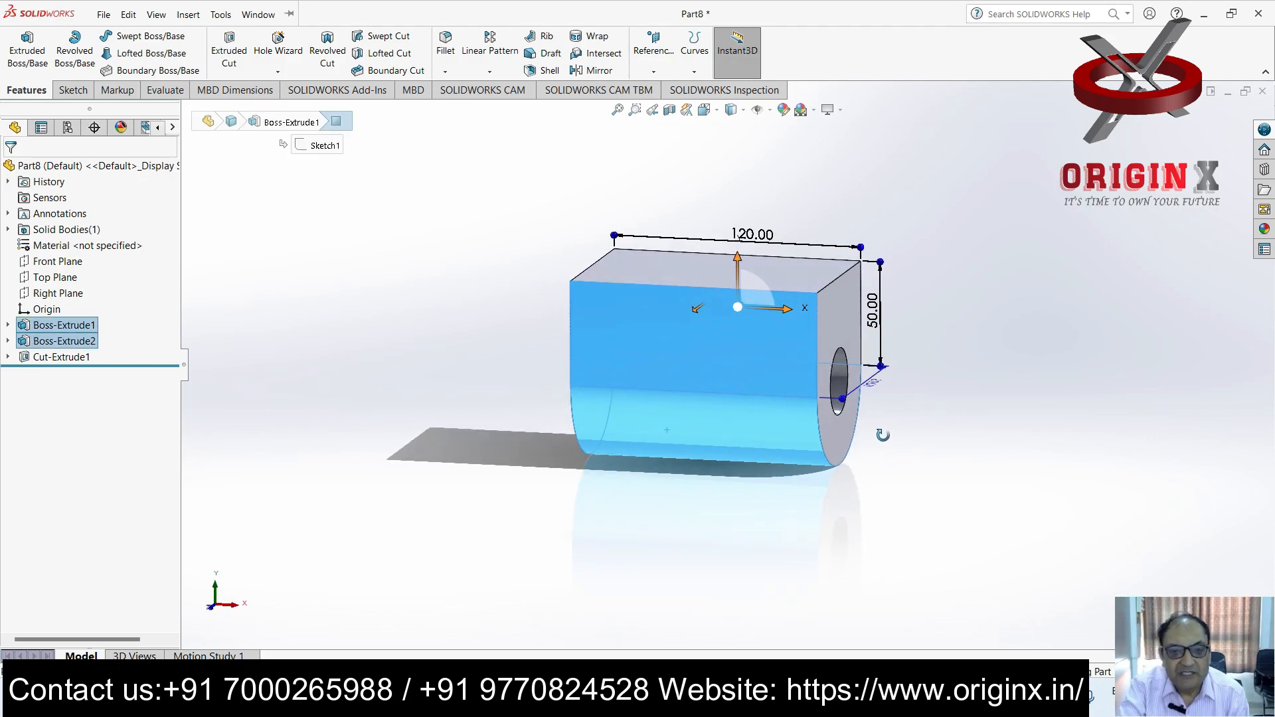
{"action": "key", "text": "ctrl+8"}
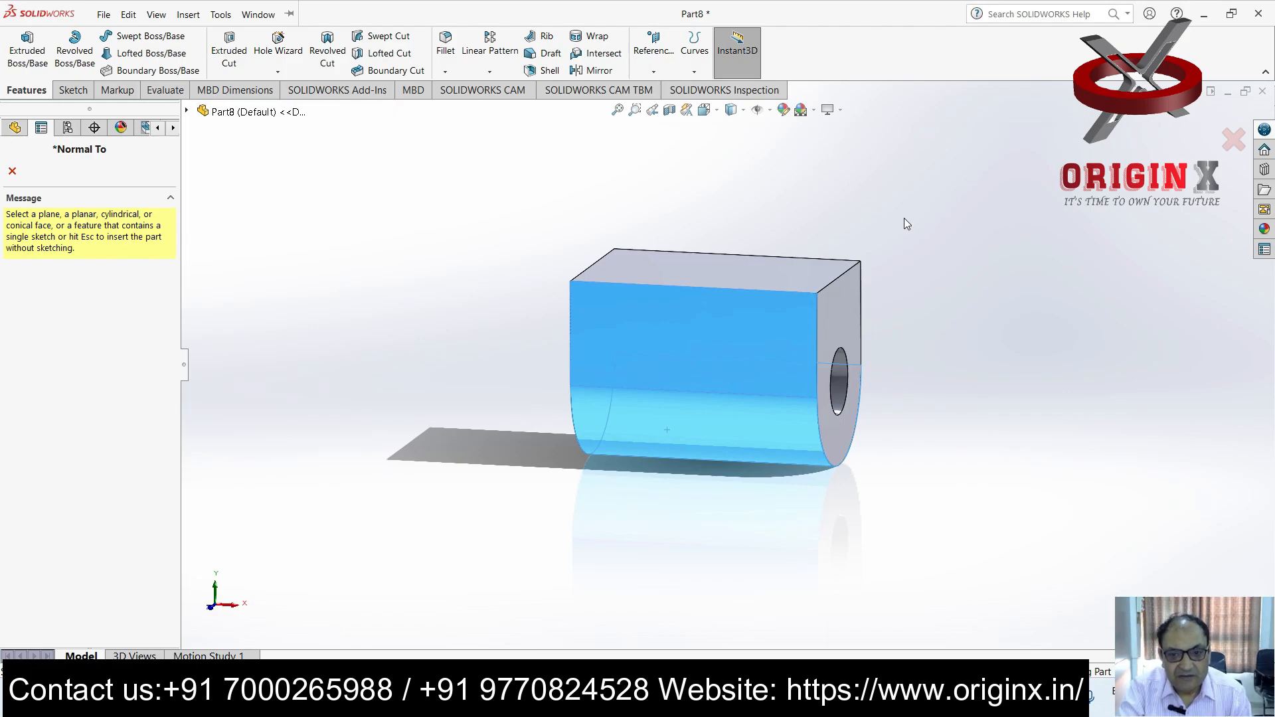
{"action": "key", "text": "Escape"}
{"action": "key", "text": "Escape"}
View the block's flat side face straight on and open a new sketch on it
{"action": "left_click", "coordinate": [669, 347]}
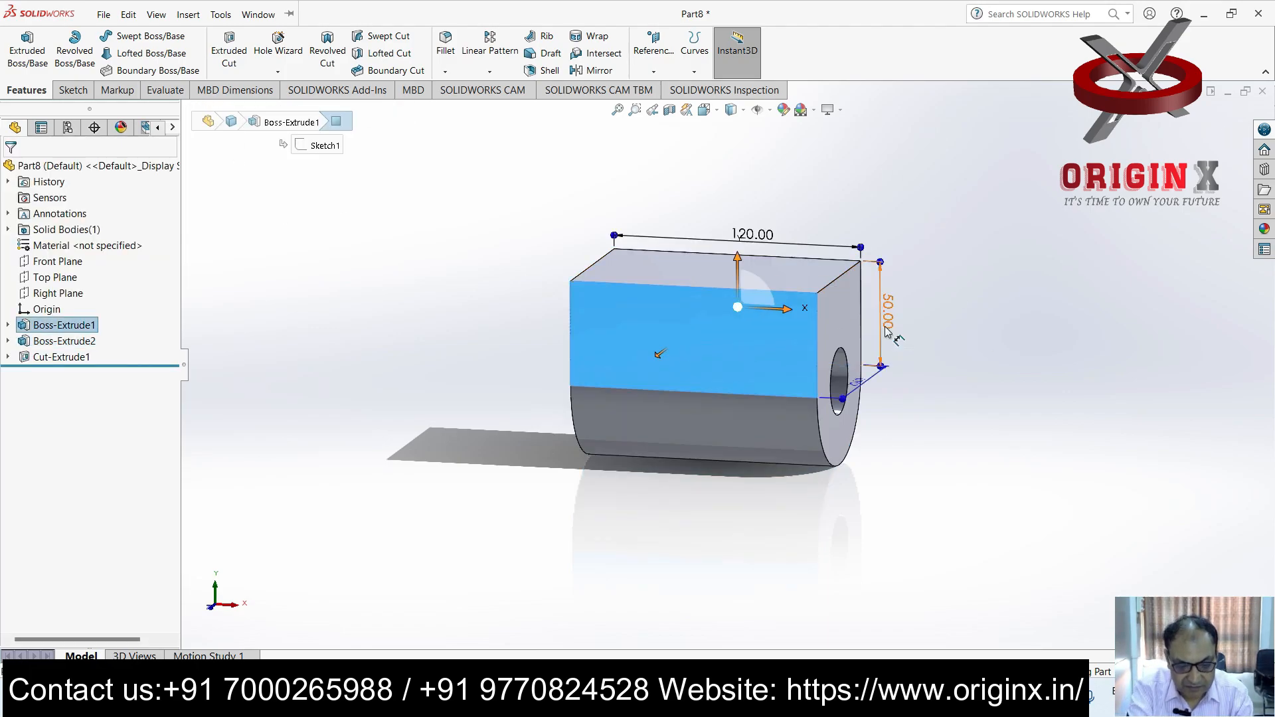
{"action": "key", "text": "ctrl+8"}
{"action": "key", "text": "f"}
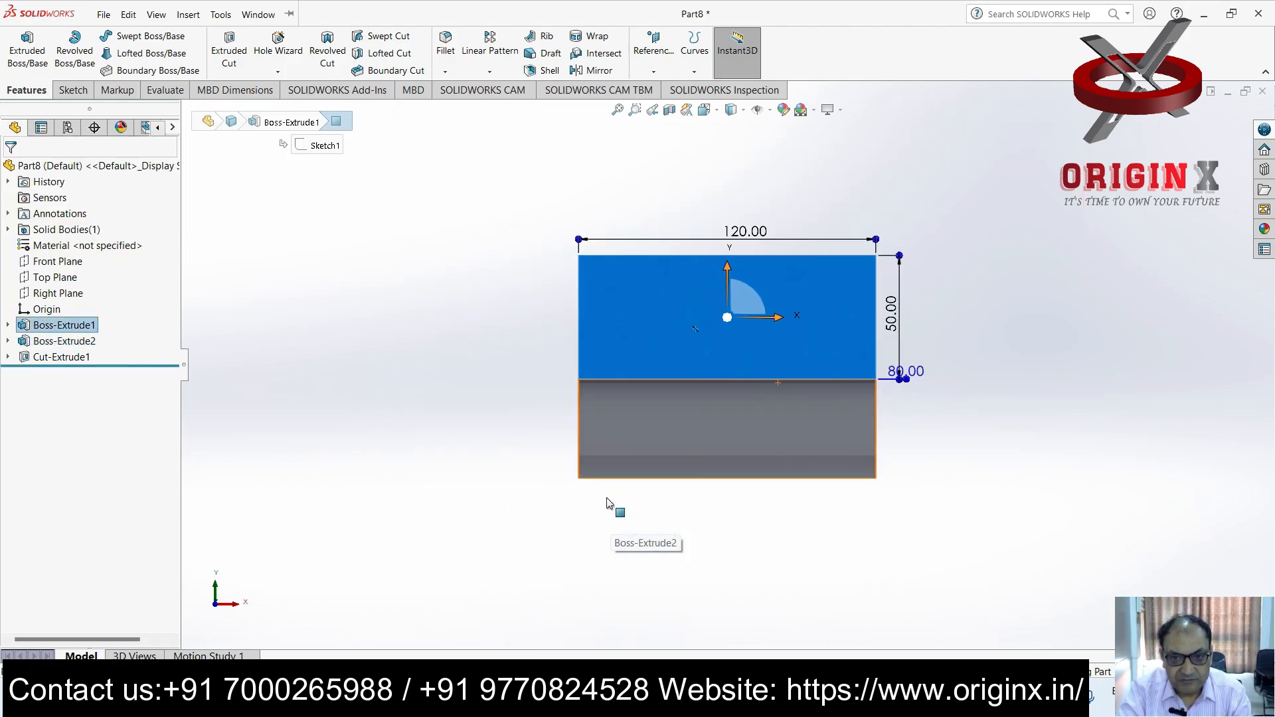
{"action": "left_click", "coordinate": [1002, 428]}
{"action": "left_click", "coordinate": [103, 15]}
{"action": "left_click", "coordinate": [71, 89]}
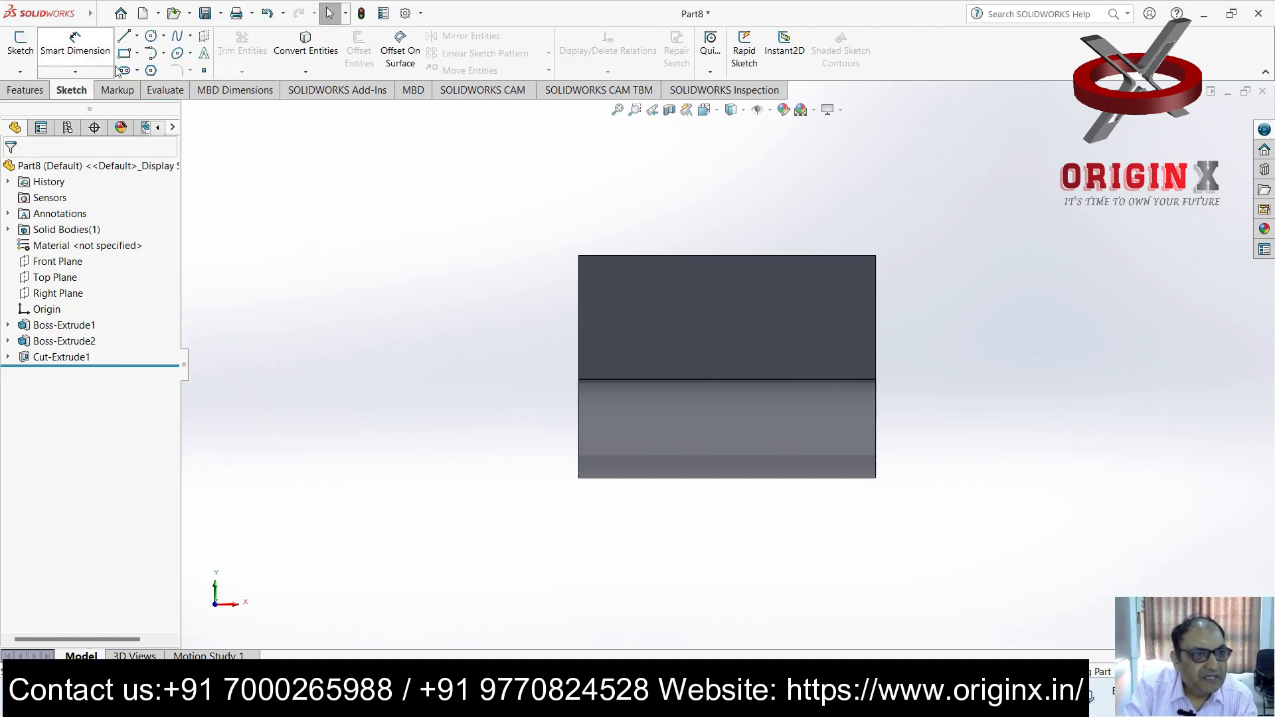
{"action": "left_click", "coordinate": [20, 41]}
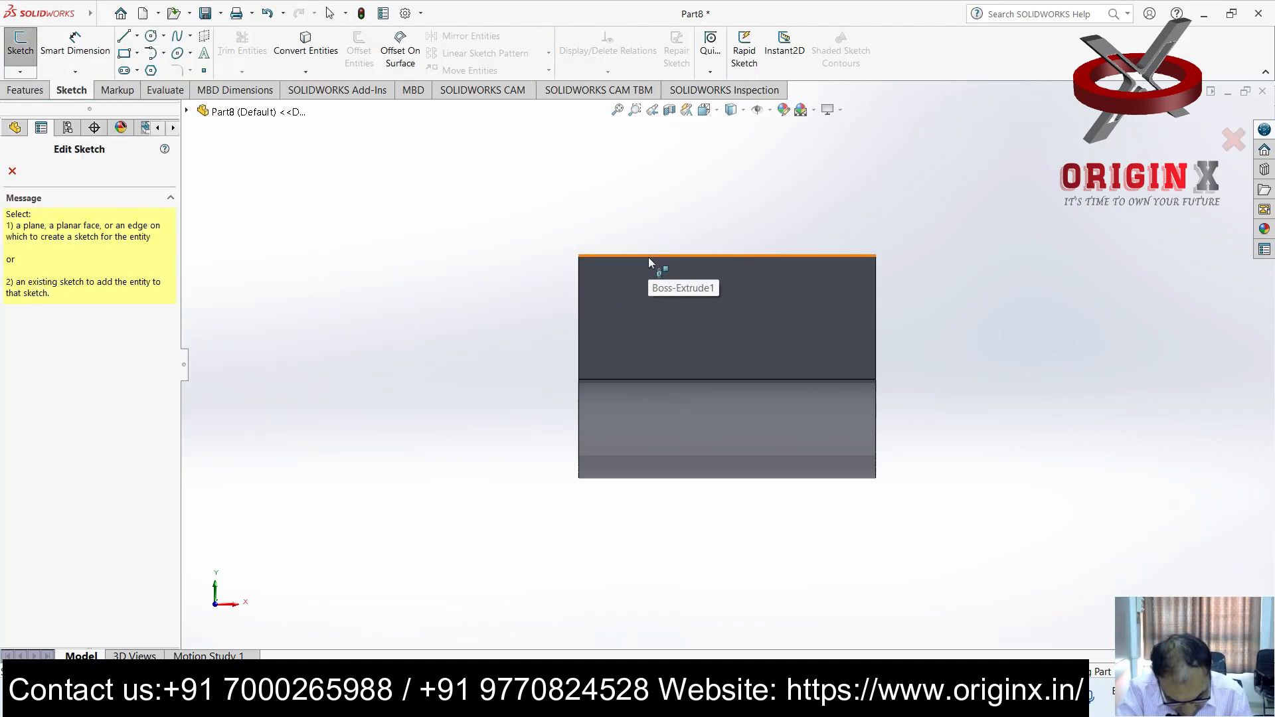
{"action": "left_click", "coordinate": [633, 313]}
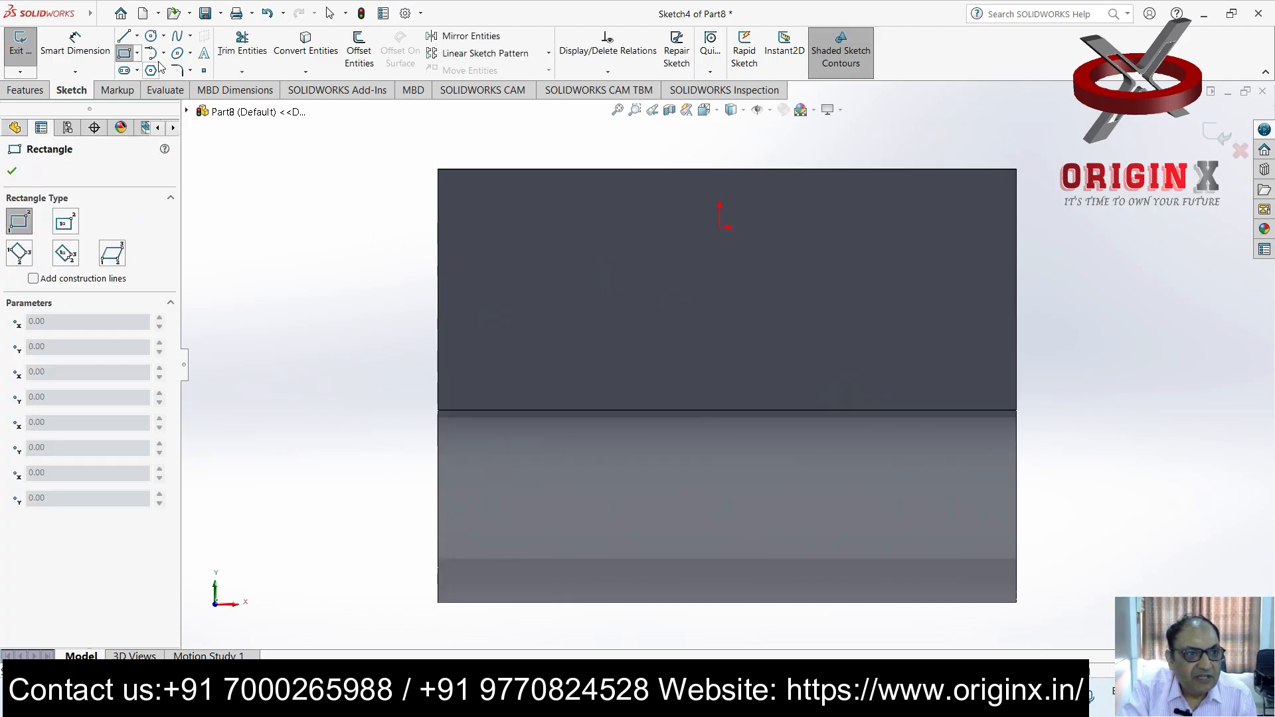
Sketch a corner rectangle about 81 mm tall on the side face, reaching down to the block's bottom edge
{"action": "left_click", "coordinate": [518, 213]}
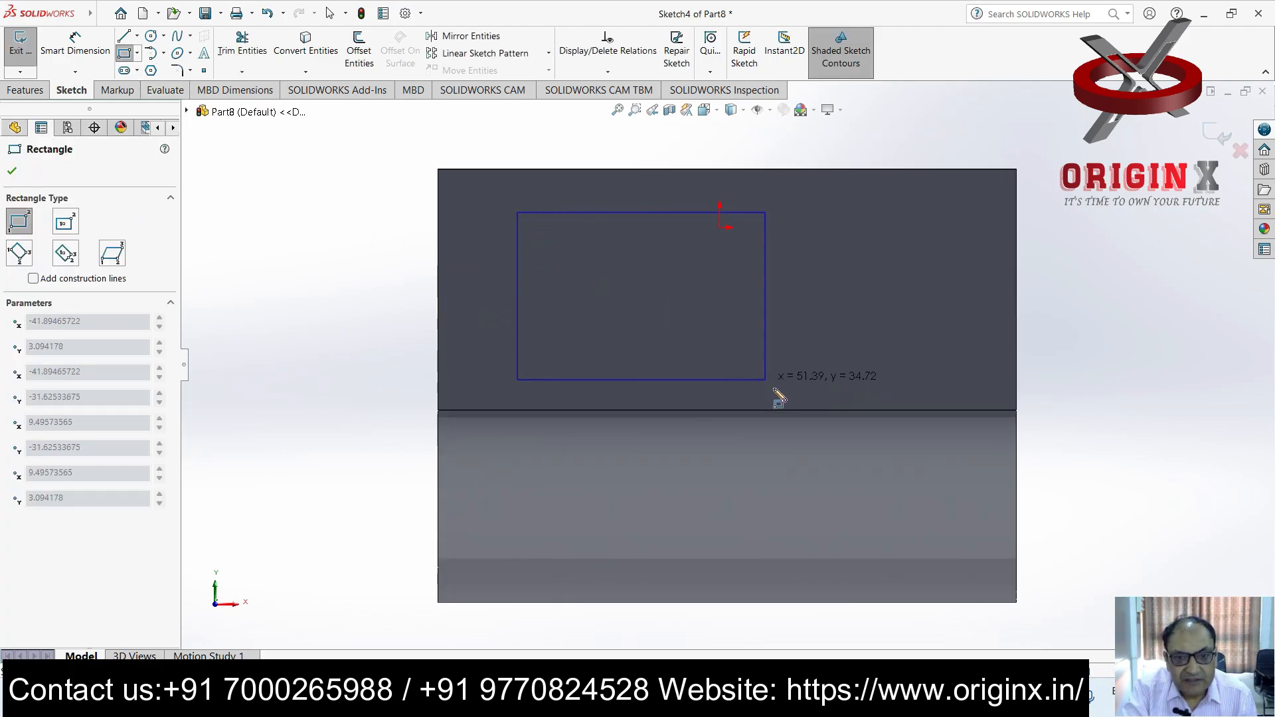
{"action": "left_click", "coordinate": [939, 603]}
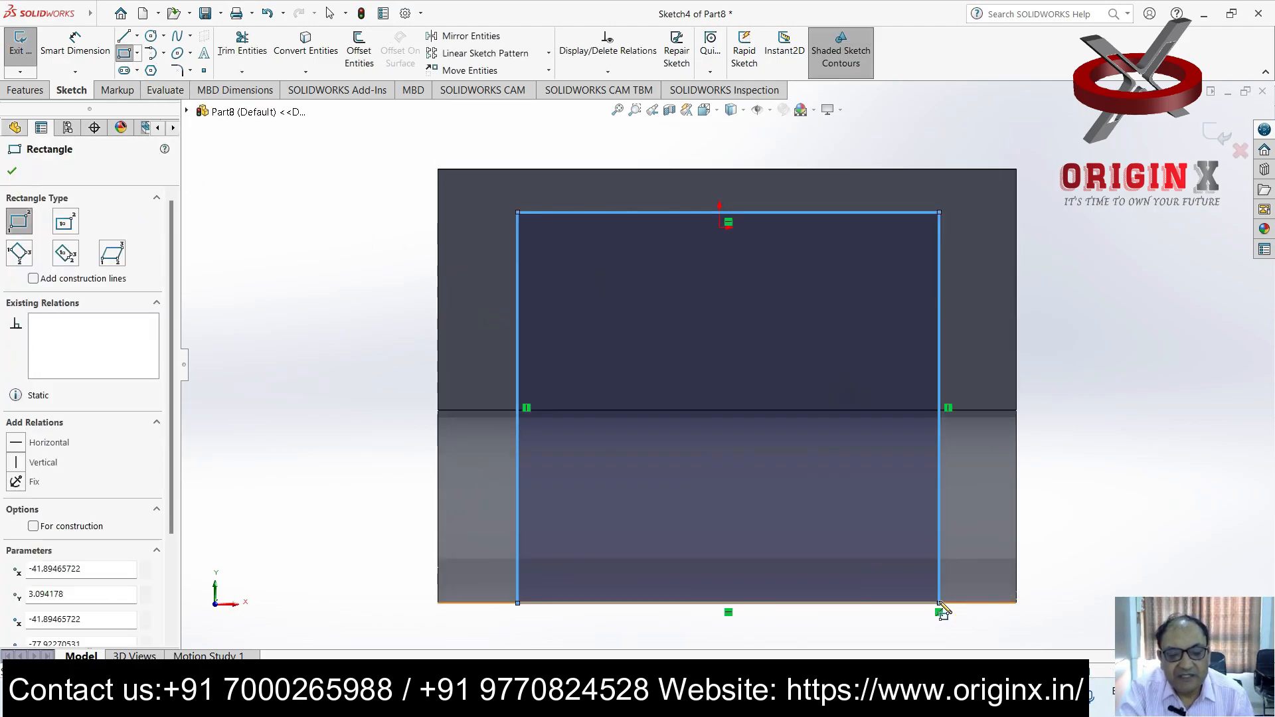
{"action": "key", "text": "Escape"}
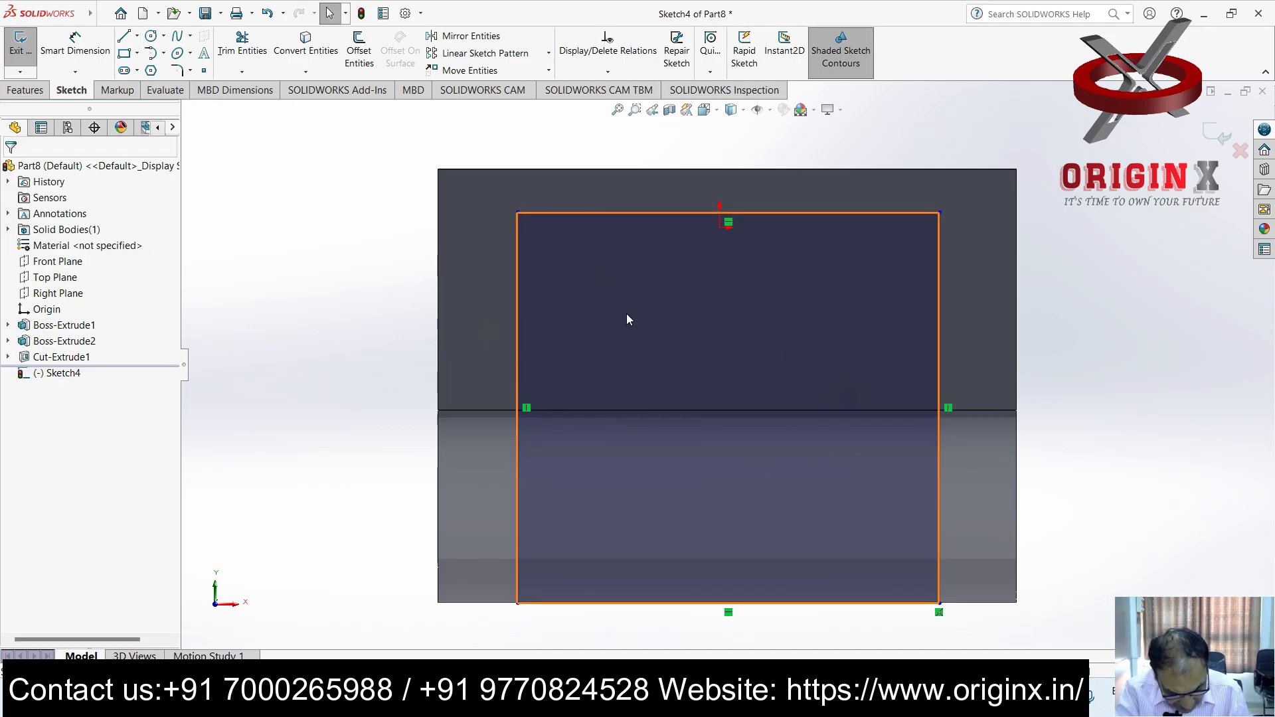
Dimension the height of the rectangle along its left side, keeping the drawn value
{"action": "left_click", "coordinate": [75, 43]}
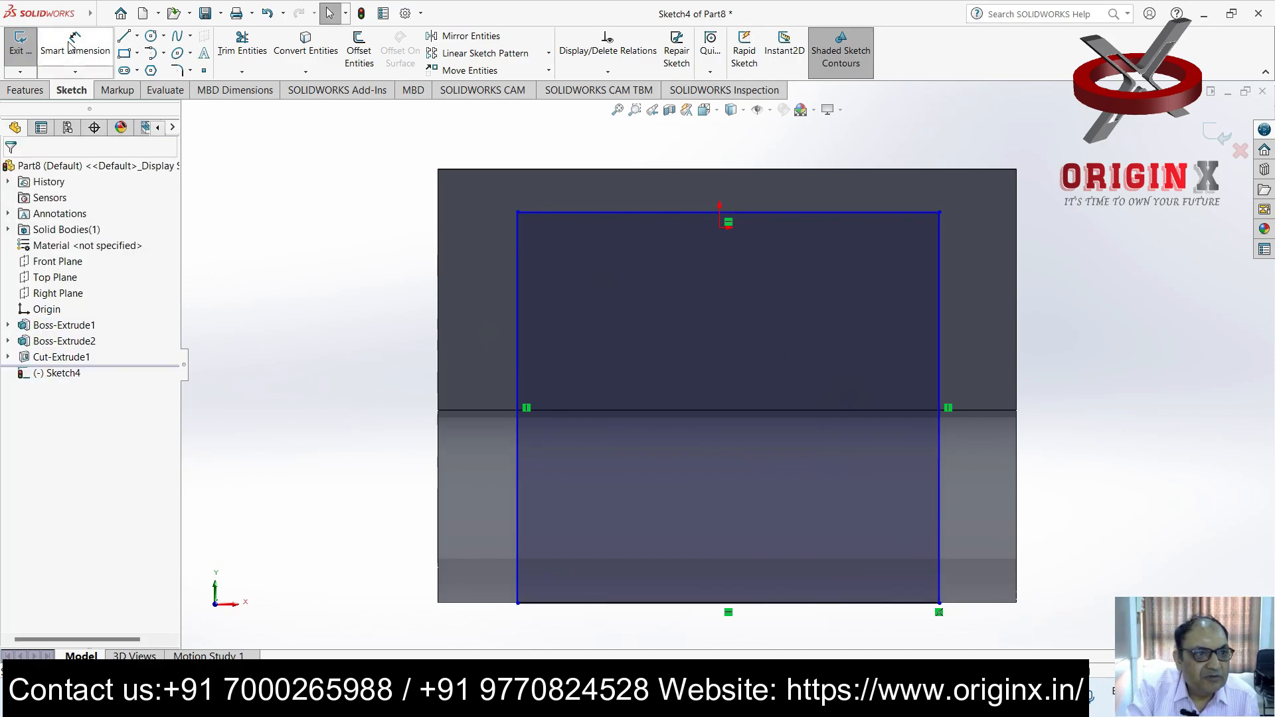
{"action": "left_click", "coordinate": [518, 311]}
{"action": "left_click", "coordinate": [439, 306]}
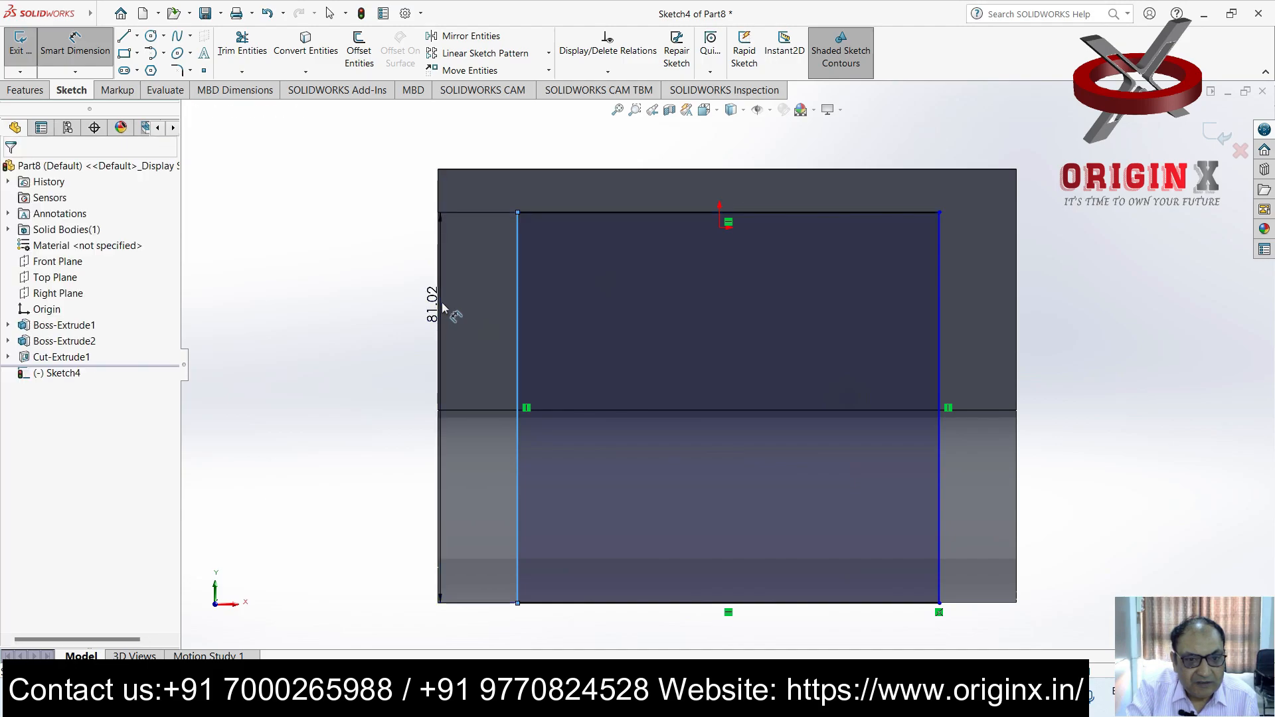
{"action": "key", "text": "Return"}
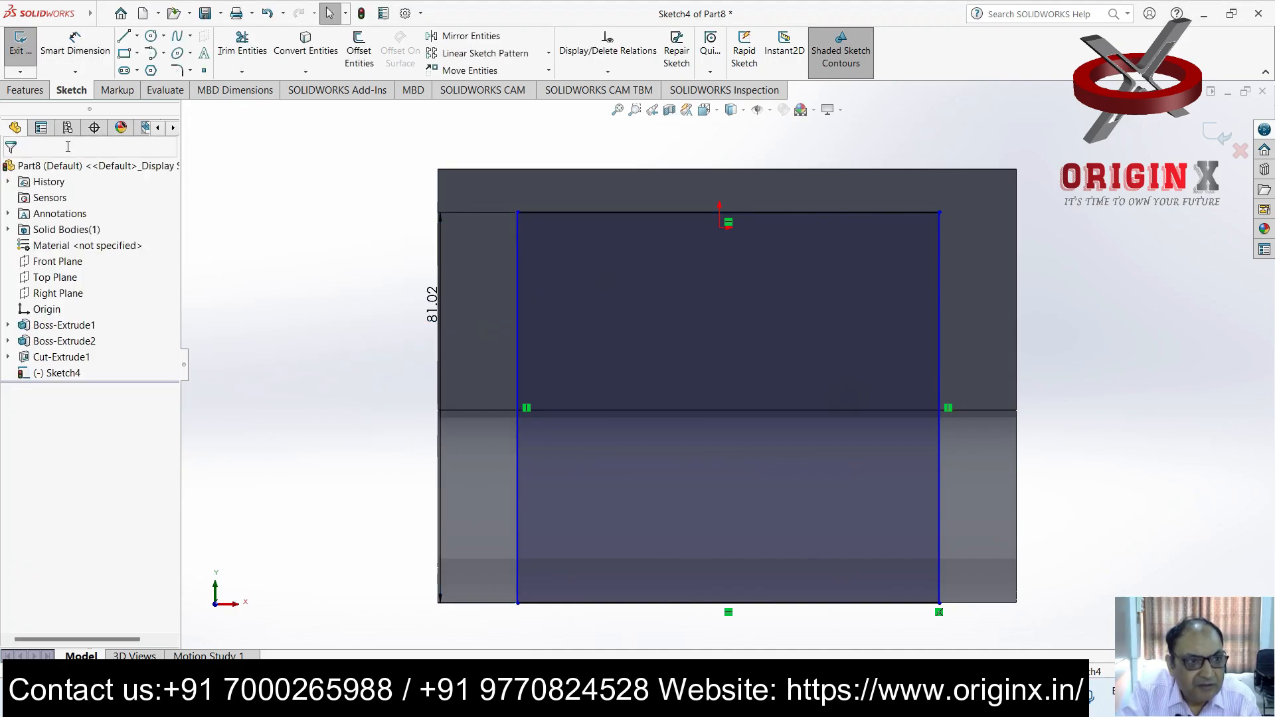
Set the distance between the rectangle's left side and the block's left edge to 20 mm
{"action": "left_click", "coordinate": [519, 315]}
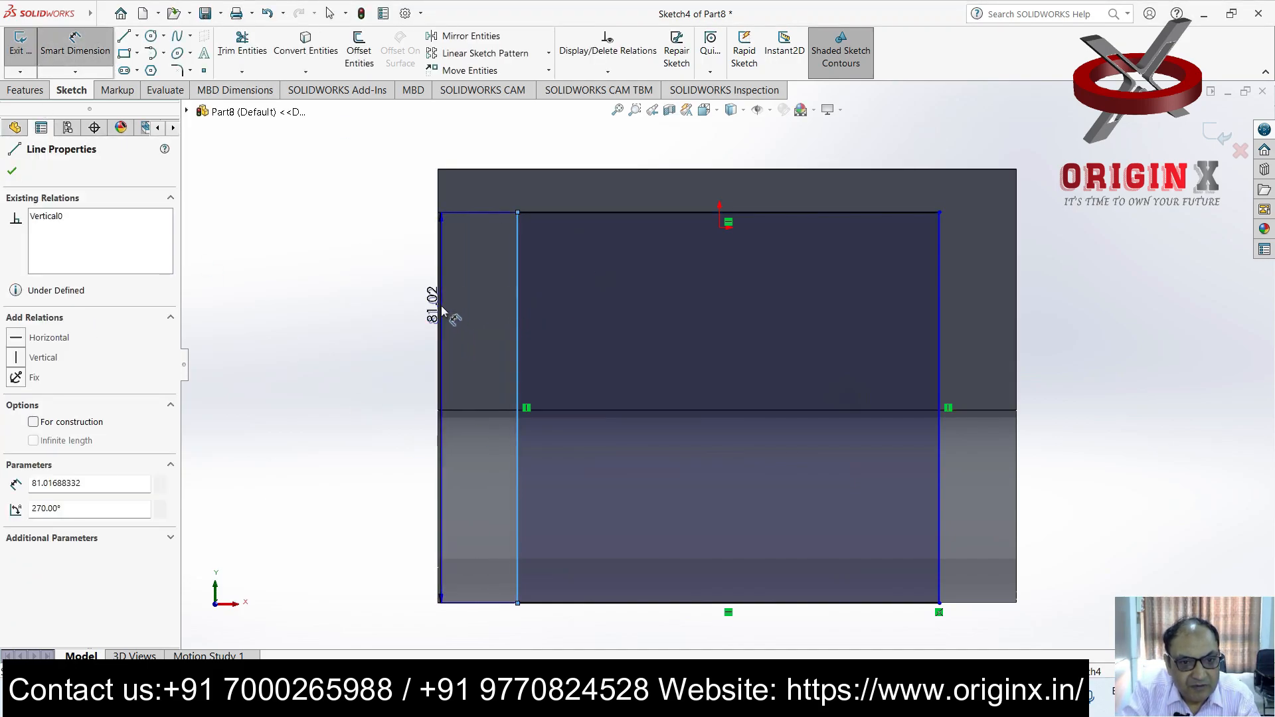
{"action": "left_click", "coordinate": [438, 300]}
{"action": "left_click", "coordinate": [469, 308]}
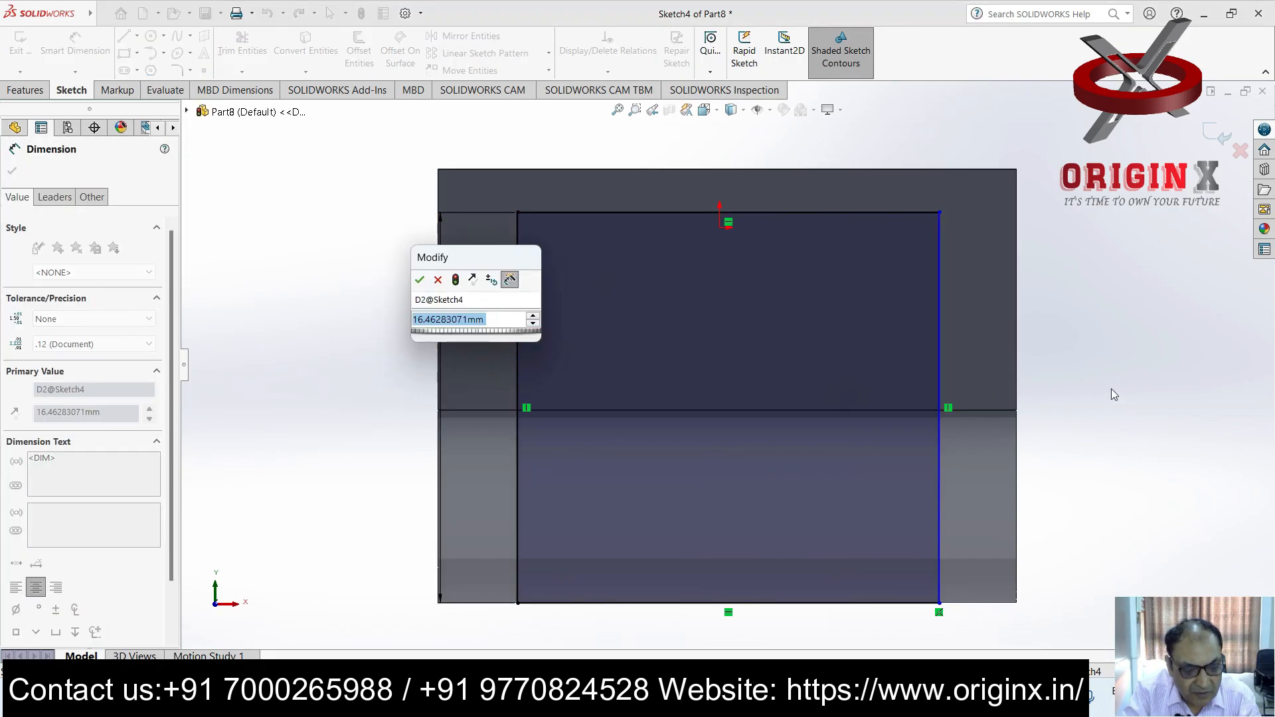
{"action": "type", "text": "20"}
{"action": "key", "text": "Return"}
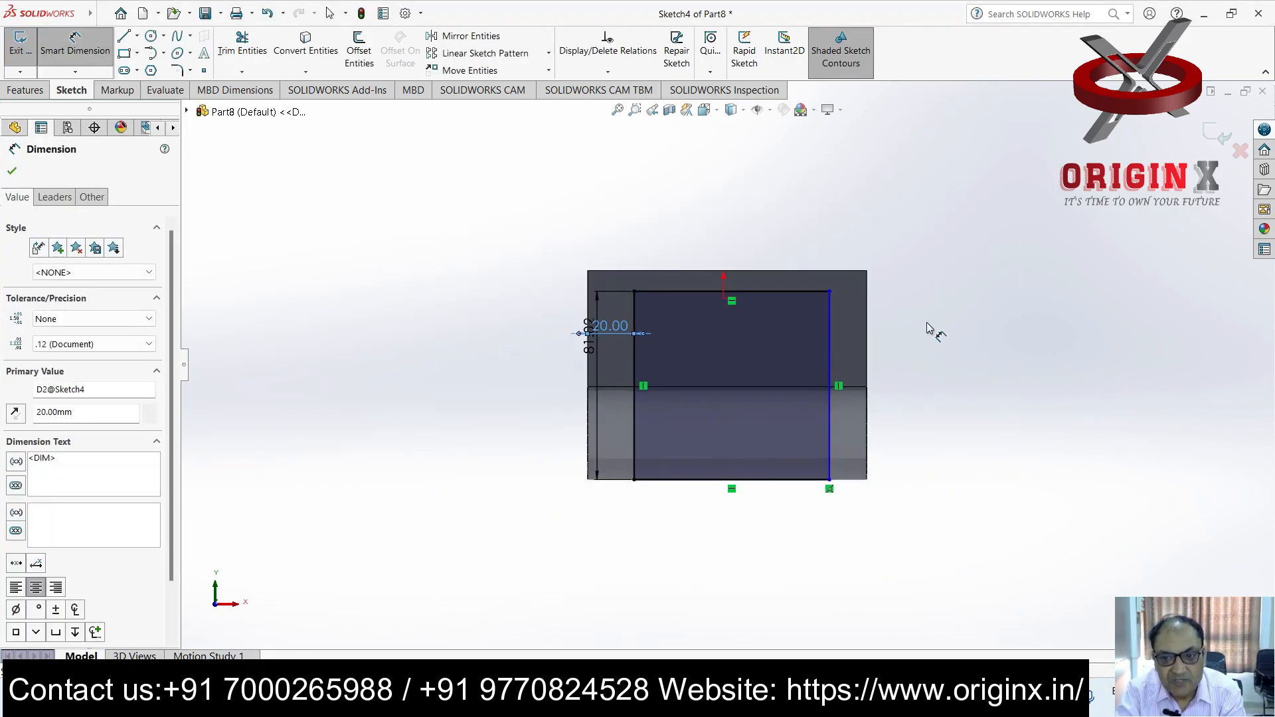
Set the distance between the rectangle's right side and the block's right edge to 20 mm
{"action": "left_click", "coordinate": [869, 340]}
{"action": "left_click", "coordinate": [831, 342]}
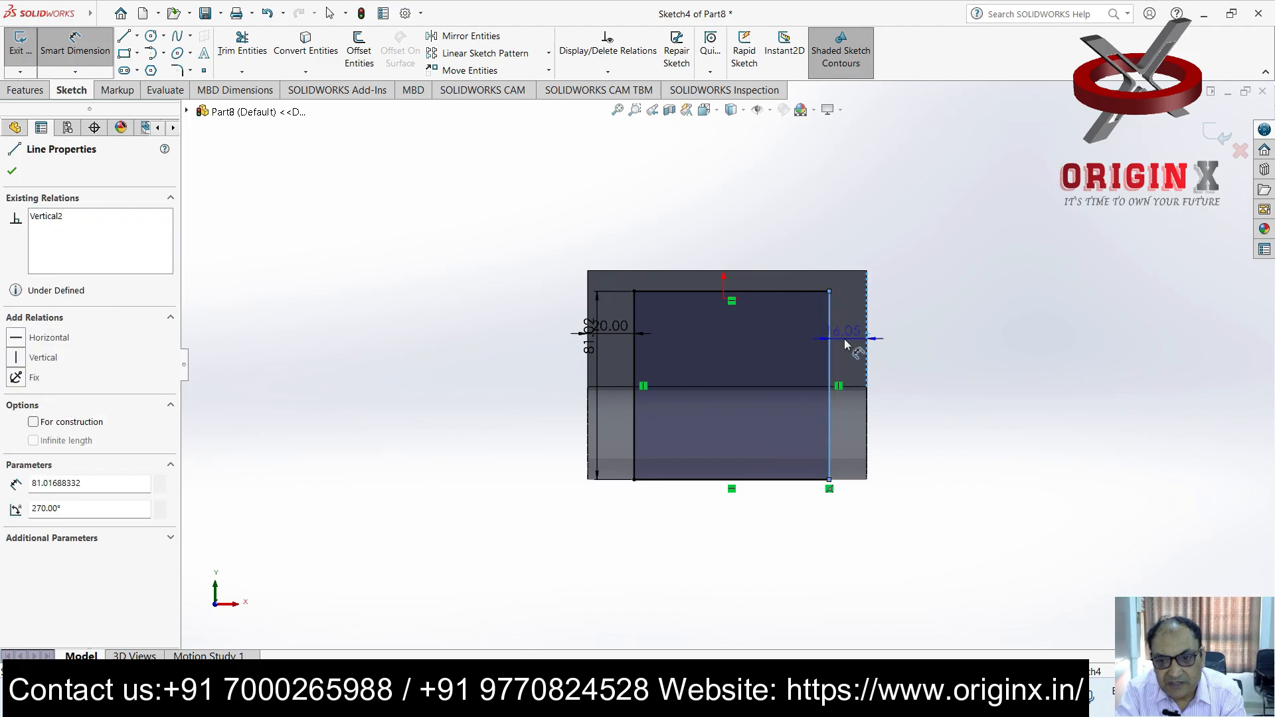
{"action": "left_click", "coordinate": [866, 339]}
{"action": "type", "text": "20"}
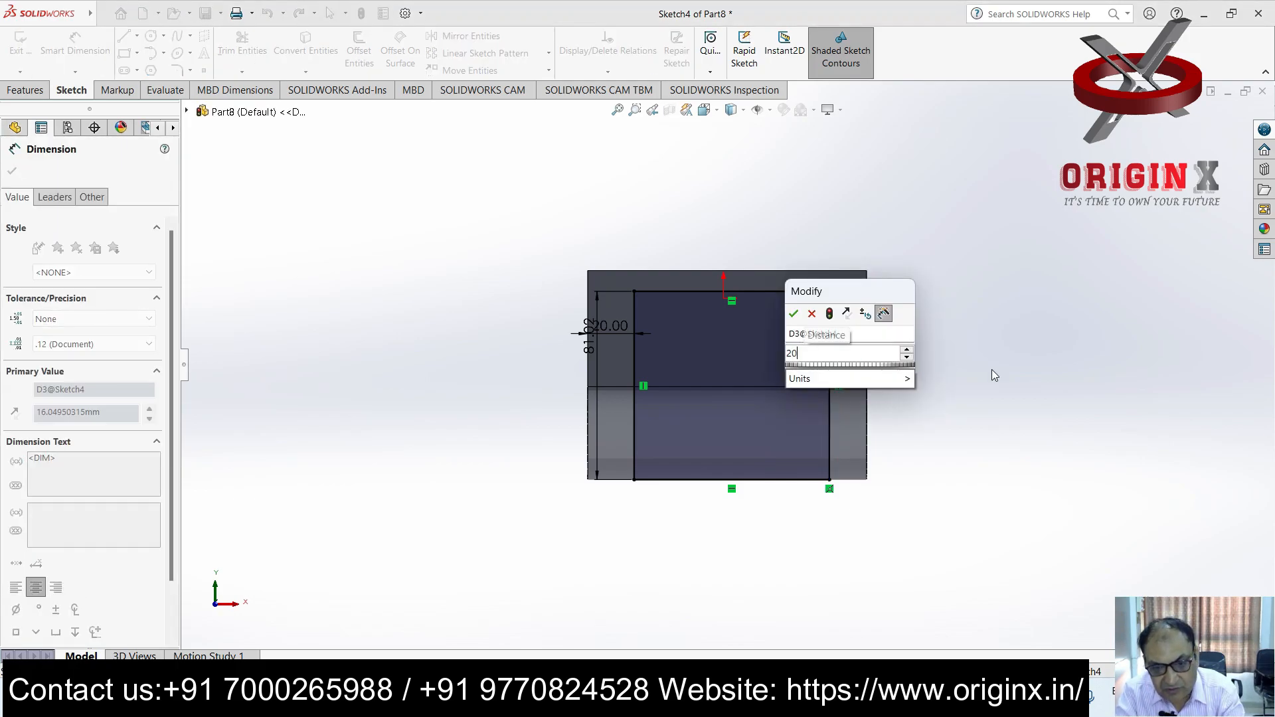
{"action": "key", "text": "Return"}
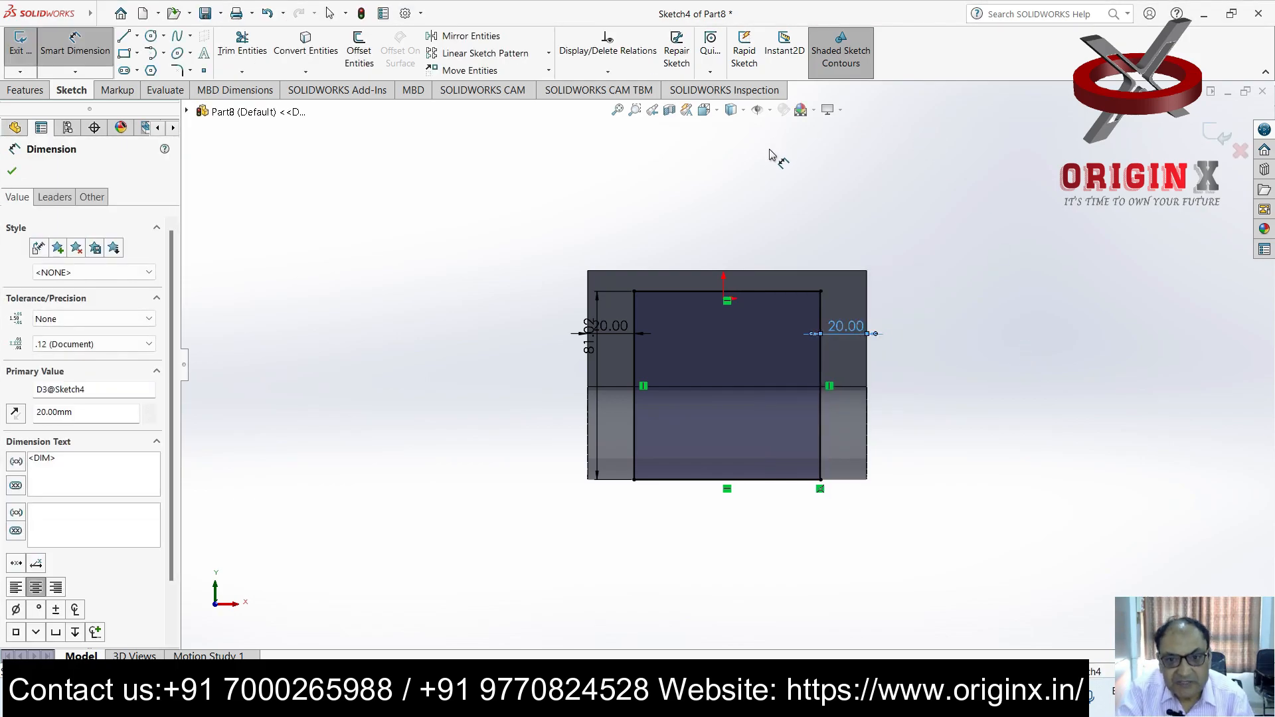
{"action": "scroll", "coordinate": [781, 163], "scroll_direction": "down", "scroll_amount": 3}
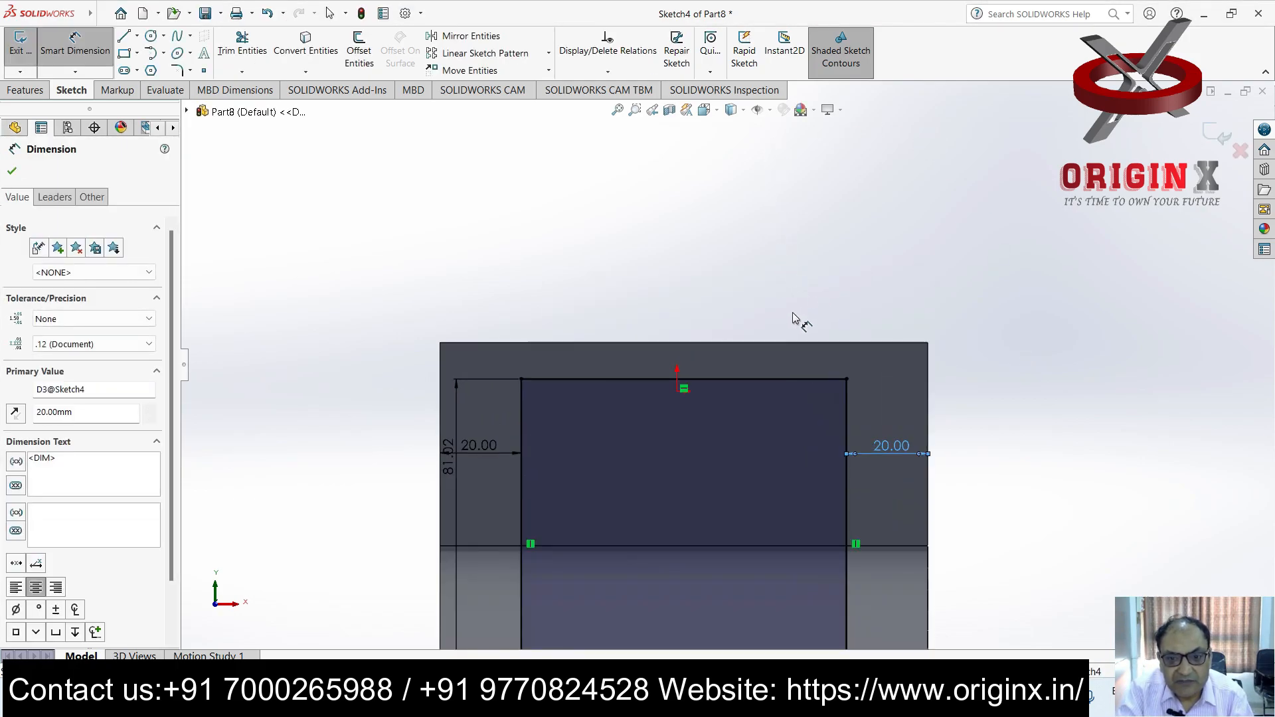
{"action": "left_click", "coordinate": [731, 383]}
{"action": "left_click", "coordinate": [922, 328]}
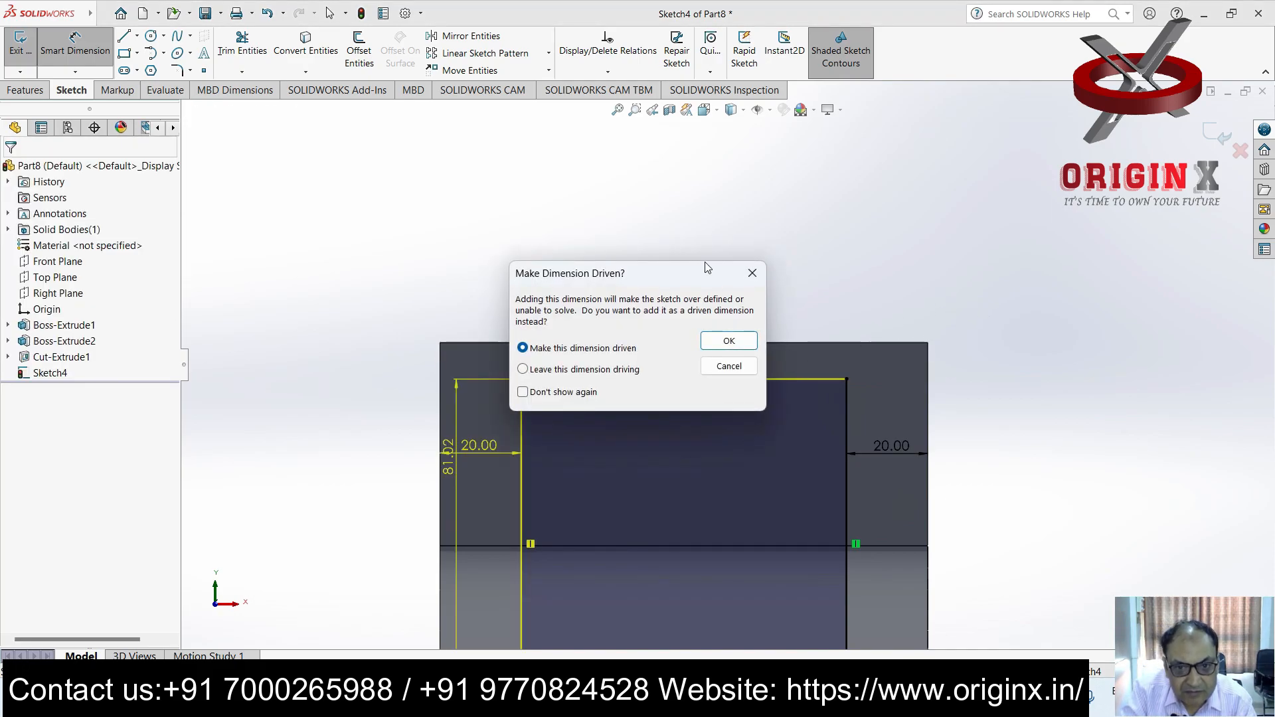
{"action": "left_click", "coordinate": [752, 275]}
{"action": "scroll", "coordinate": [918, 439], "scroll_direction": "down", "scroll_amount": 2}
{"action": "scroll", "coordinate": [996, 376], "scroll_direction": "up", "scroll_amount": 6}
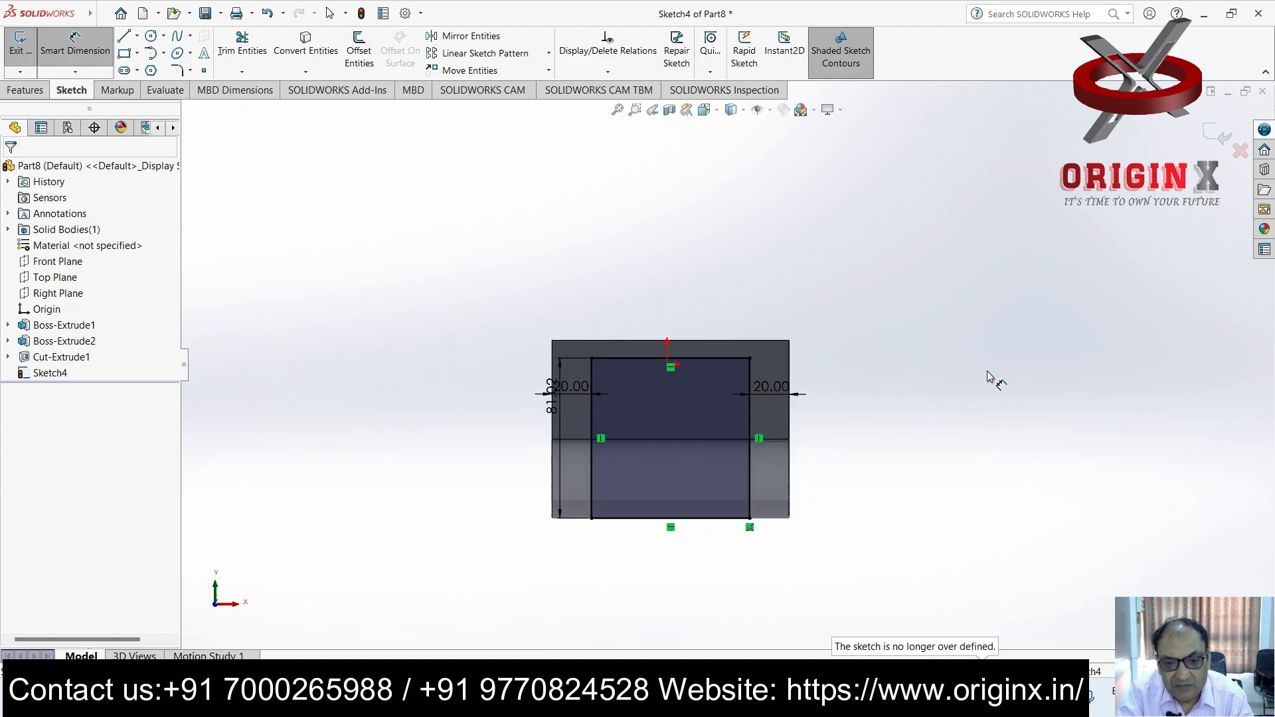
{"action": "scroll", "coordinate": [989, 373], "scroll_direction": "down", "scroll_amount": 3}
{"action": "scroll", "coordinate": [570, 365], "scroll_direction": "down", "scroll_amount": 1}
{"action": "scroll", "coordinate": [826, 447], "scroll_direction": "up", "scroll_amount": 4}
{"action": "scroll", "coordinate": [821, 444], "scroll_direction": "down", "scroll_amount": 1}
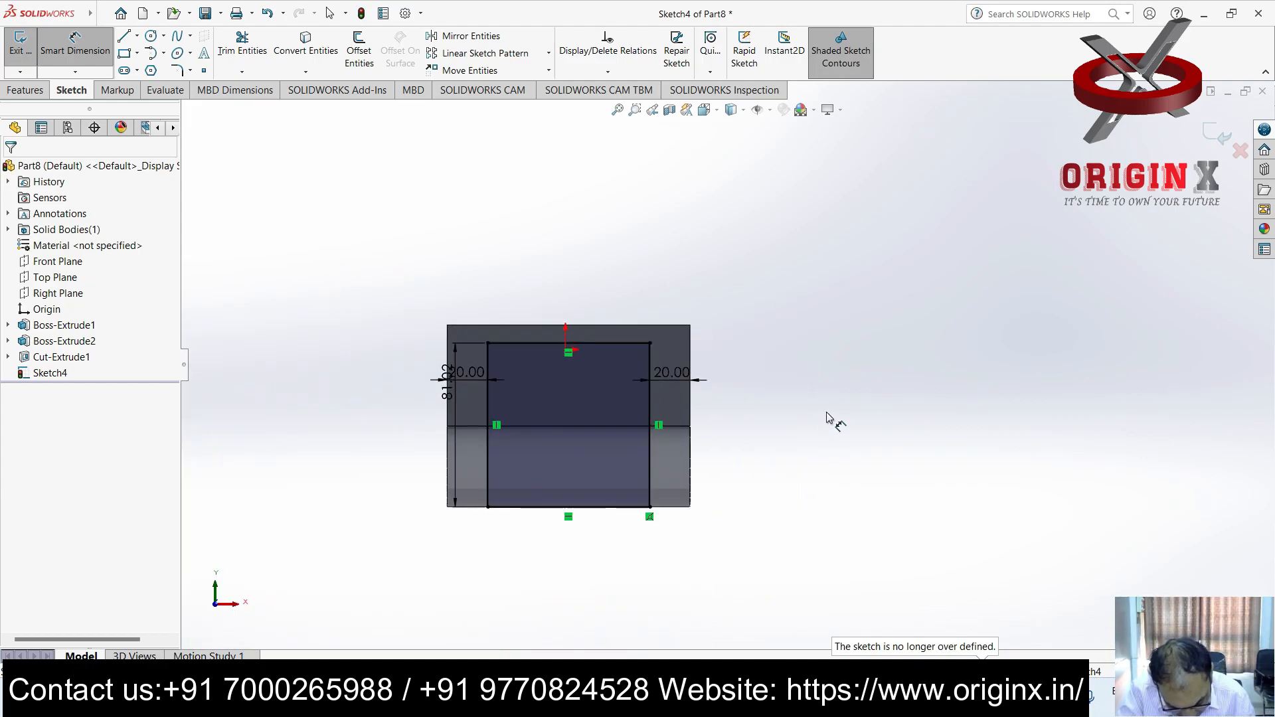
{"action": "left_click", "coordinate": [606, 343]}
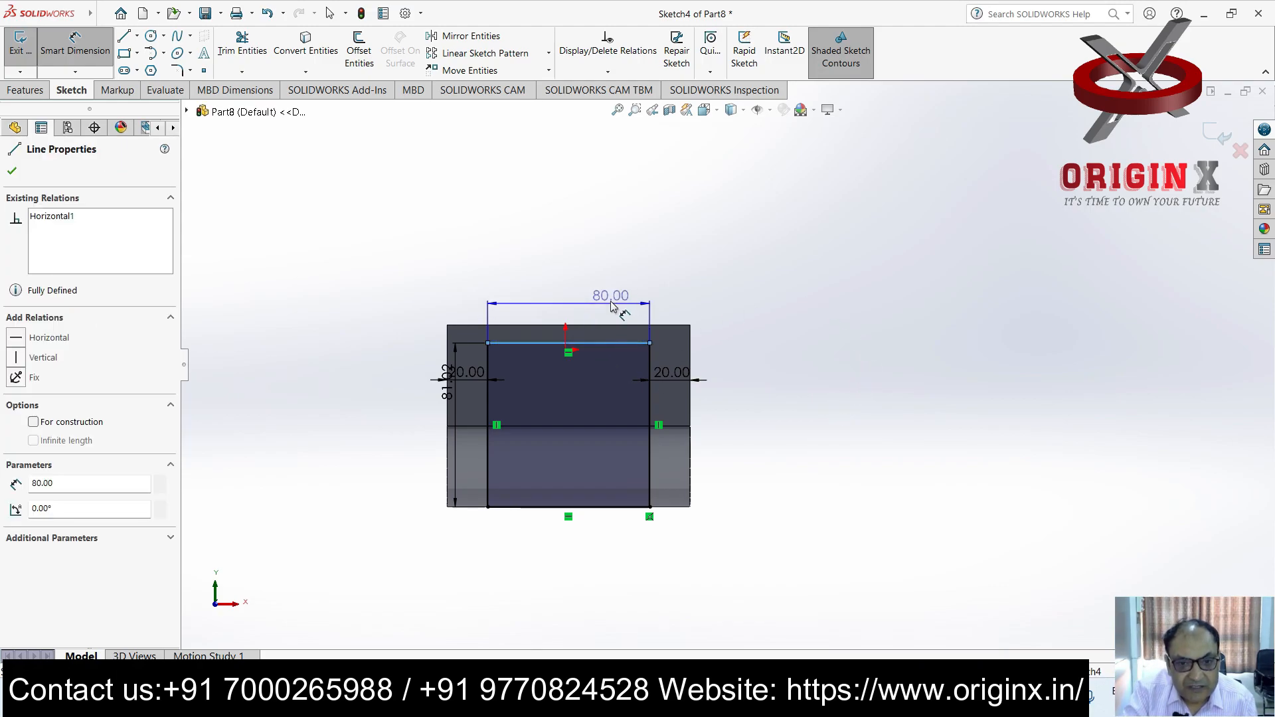
{"action": "key", "text": "Escape"}
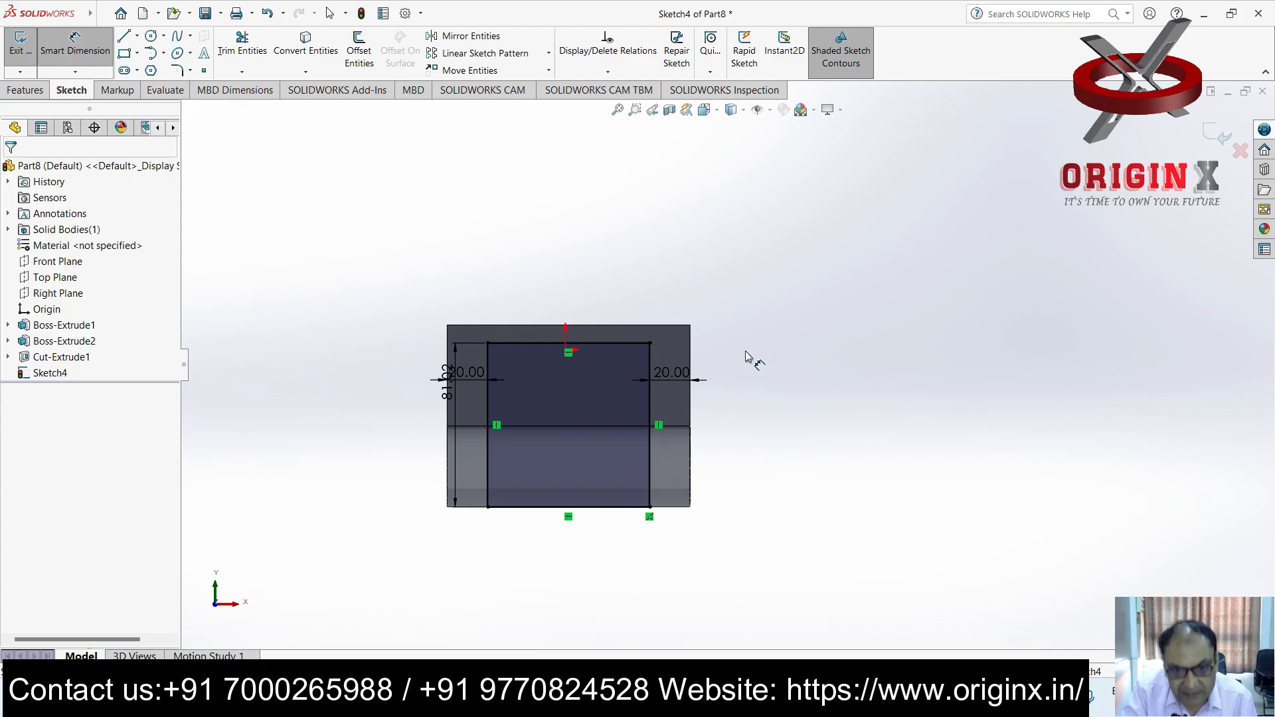
Add a driven height dimension beside the rectangle's right side and try to edit its value
{"action": "middle_click_drag", "start_coordinate": [769, 417], "coordinate": [703, 603]}
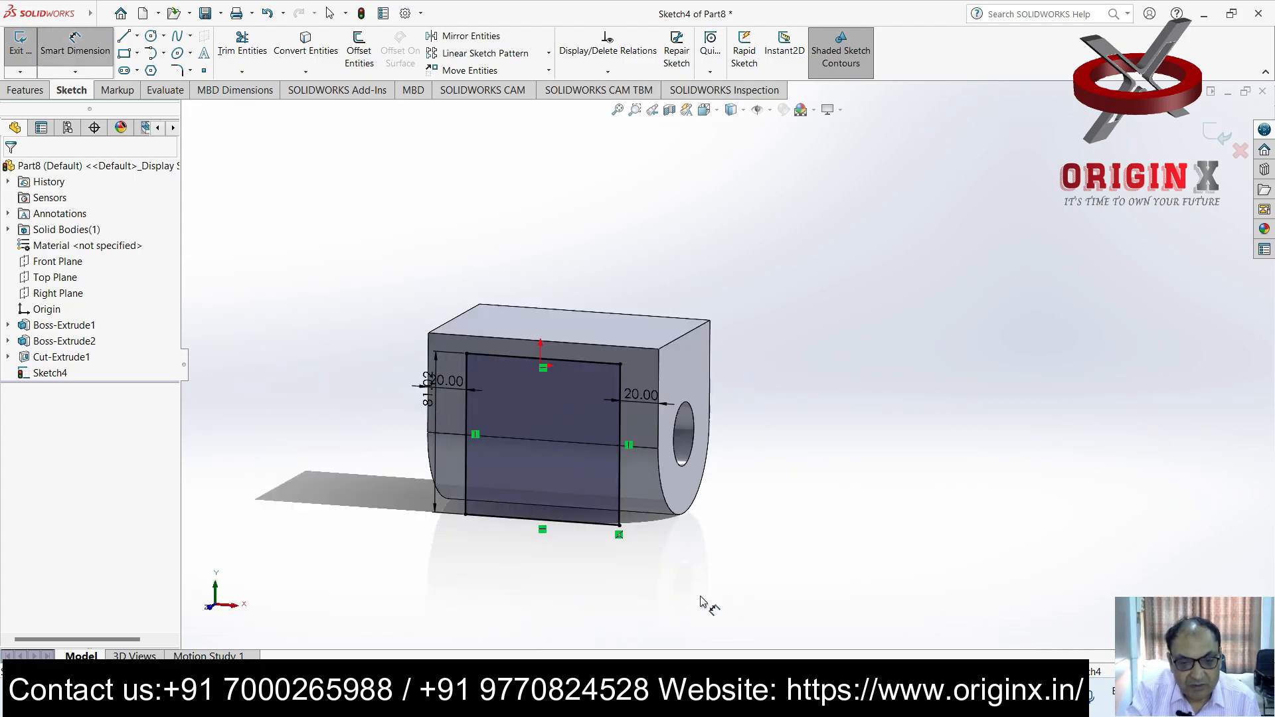
{"action": "left_click", "coordinate": [630, 426]}
{"action": "left_click", "coordinate": [799, 451]}
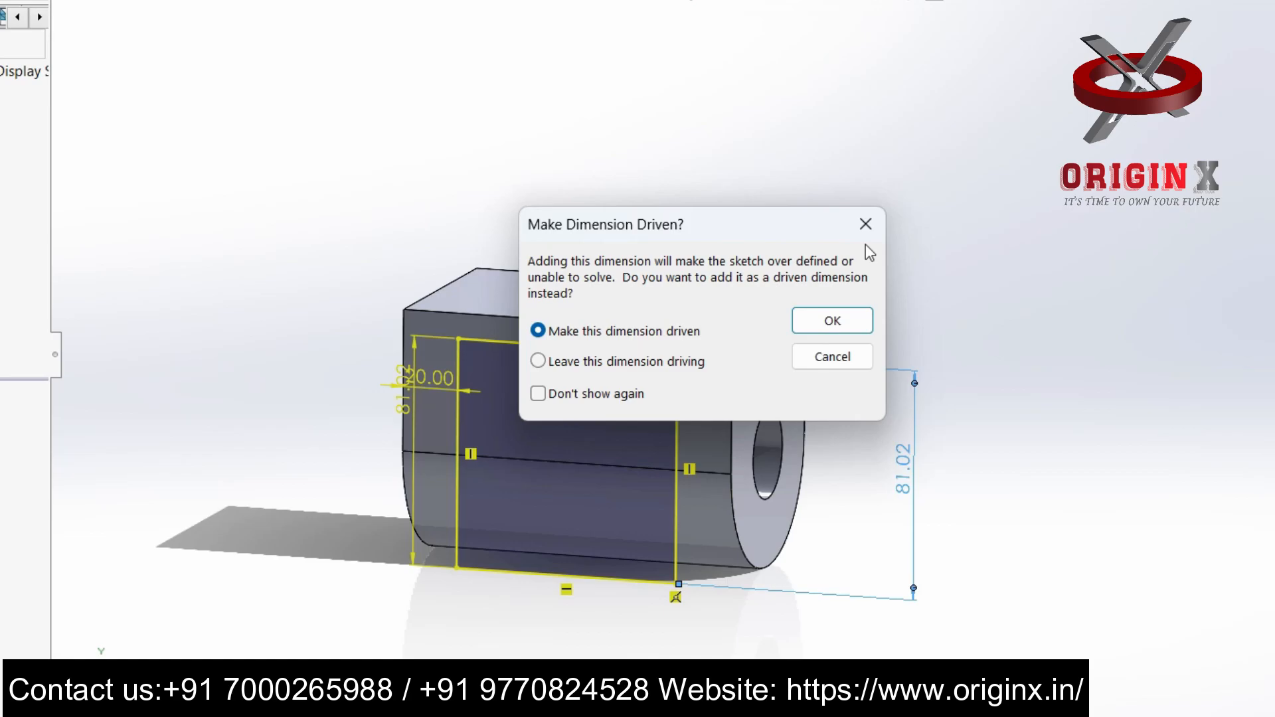
{"action": "left_click", "coordinate": [841, 323]}
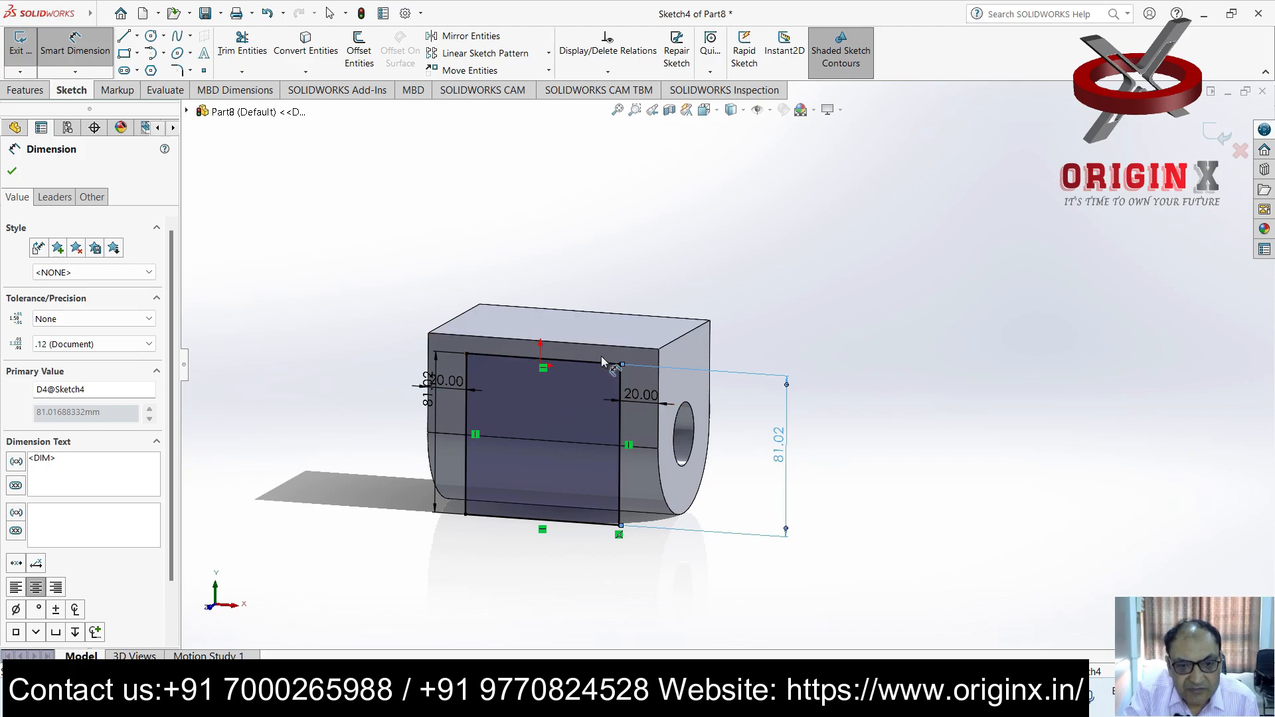
{"action": "key", "text": "Escape"}
{"action": "double_click", "coordinate": [781, 444]}
{"action": "left_click", "coordinate": [735, 351]}
Add a driven dimension for the gap between the rectangle's top side and the block's top edge
{"action": "middle_click_drag", "start_coordinate": [912, 466], "coordinate": [856, 403]}
{"action": "left_click", "coordinate": [101, 63]}
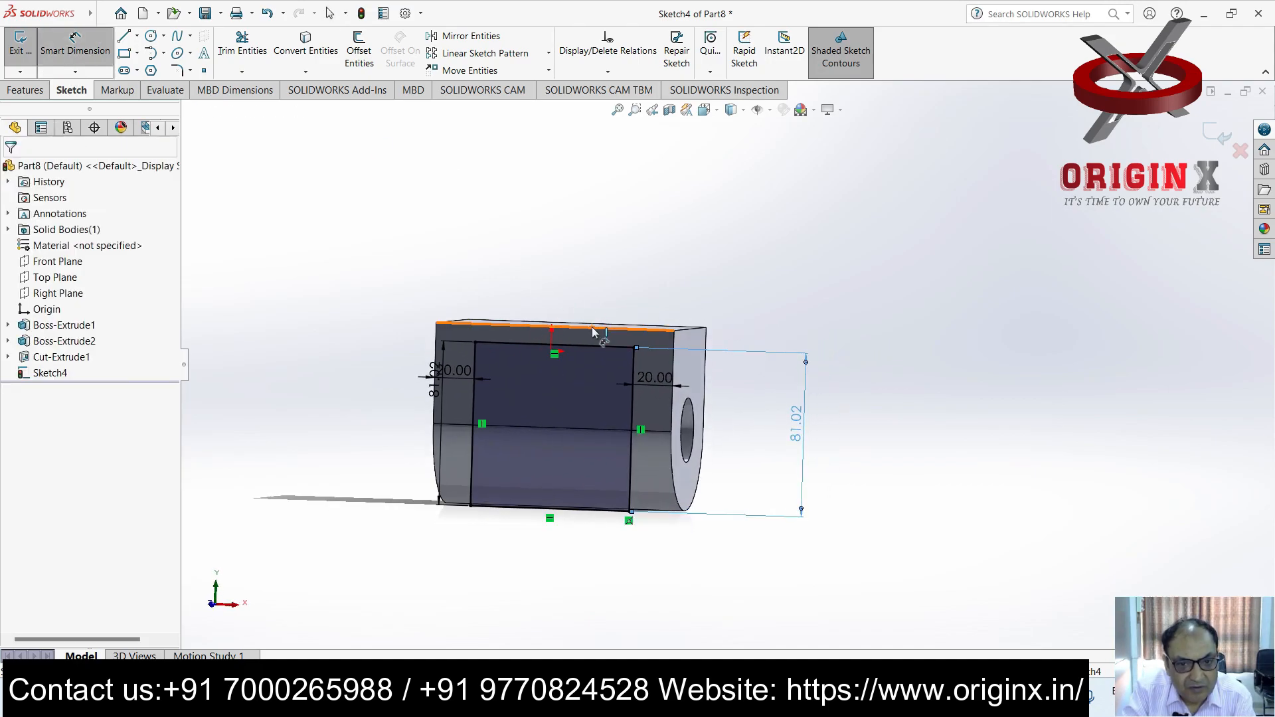
{"action": "left_click", "coordinate": [584, 346]}
{"action": "left_click", "coordinate": [350, 342]}
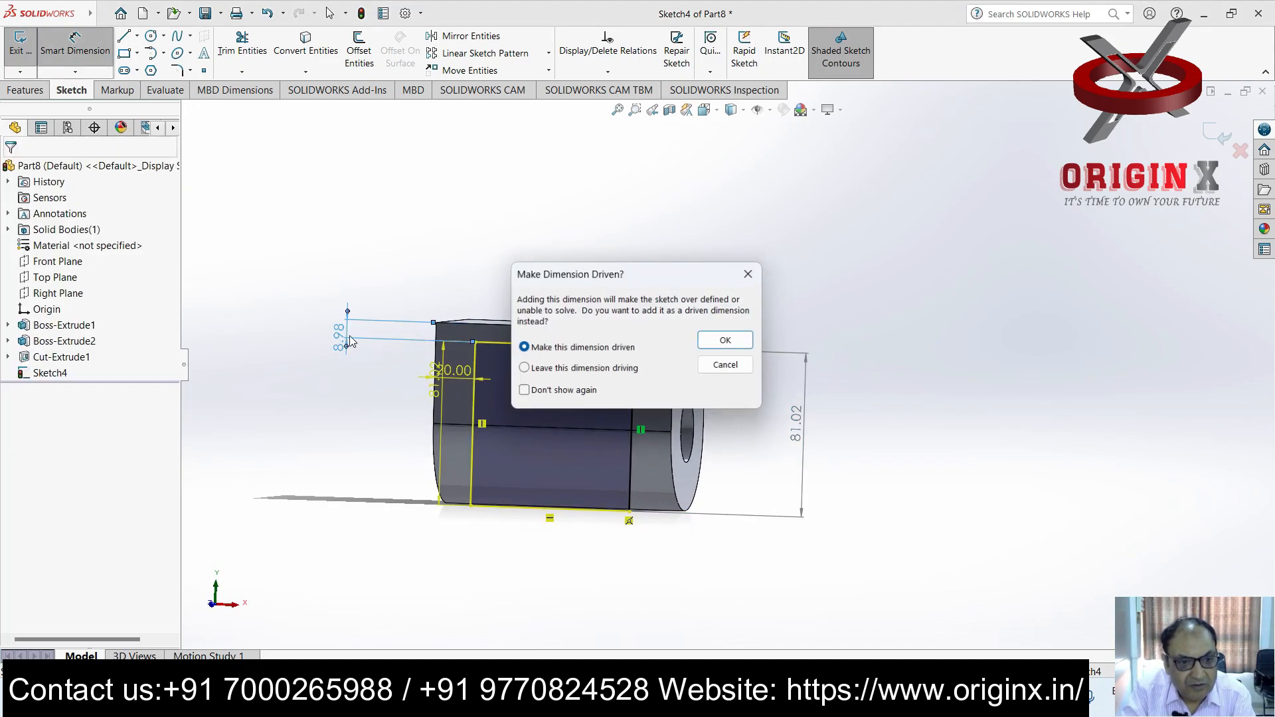
{"action": "left_click", "coordinate": [727, 340]}
Cut the rectangular sketch through the block with a 119 mm blind extruded cut
{"action": "mouse_move", "coordinate": [611, 328]}
{"action": "middle_mouse_down"}
{"action": "mouse_move", "coordinate": [891, 441]}
{"action": "mouse_move", "coordinate": [926, 473]}
{"action": "mouse_move", "coordinate": [788, 470]}
{"action": "mouse_move", "coordinate": [786, 494]}
{"action": "middle_mouse_up"}
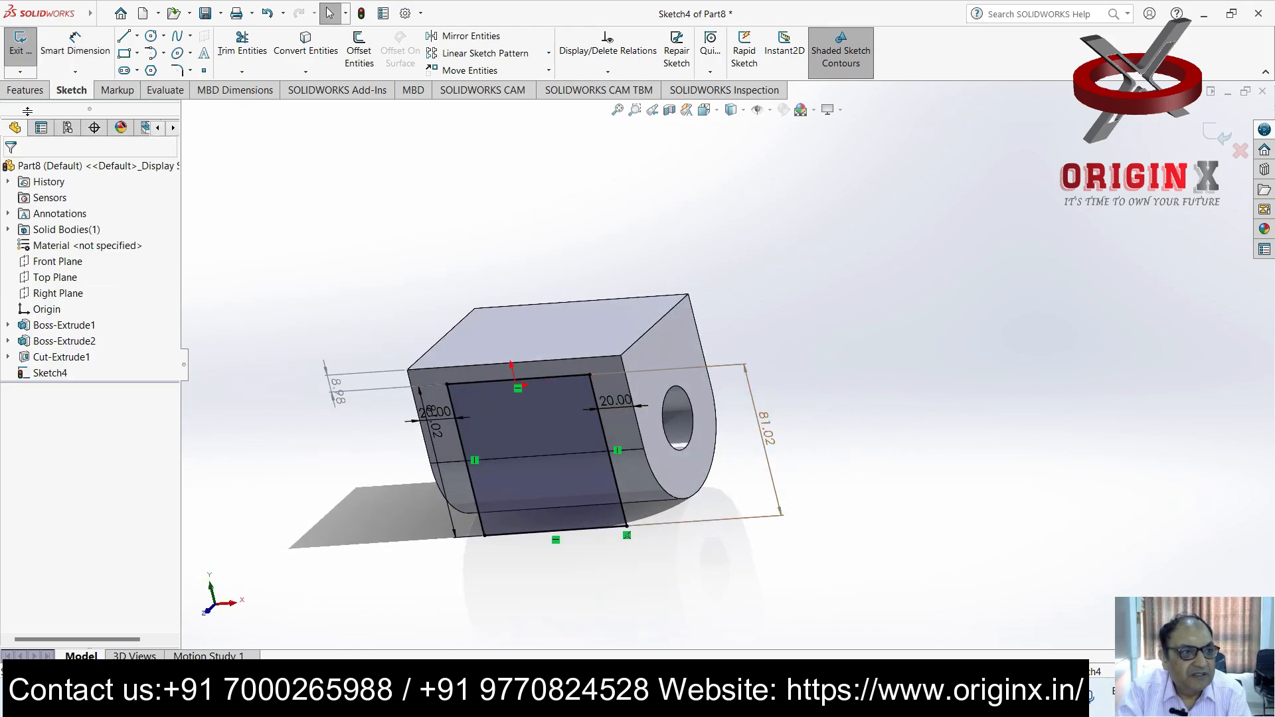
{"action": "left_click", "coordinate": [25, 90]}
{"action": "left_click", "coordinate": [230, 50]}
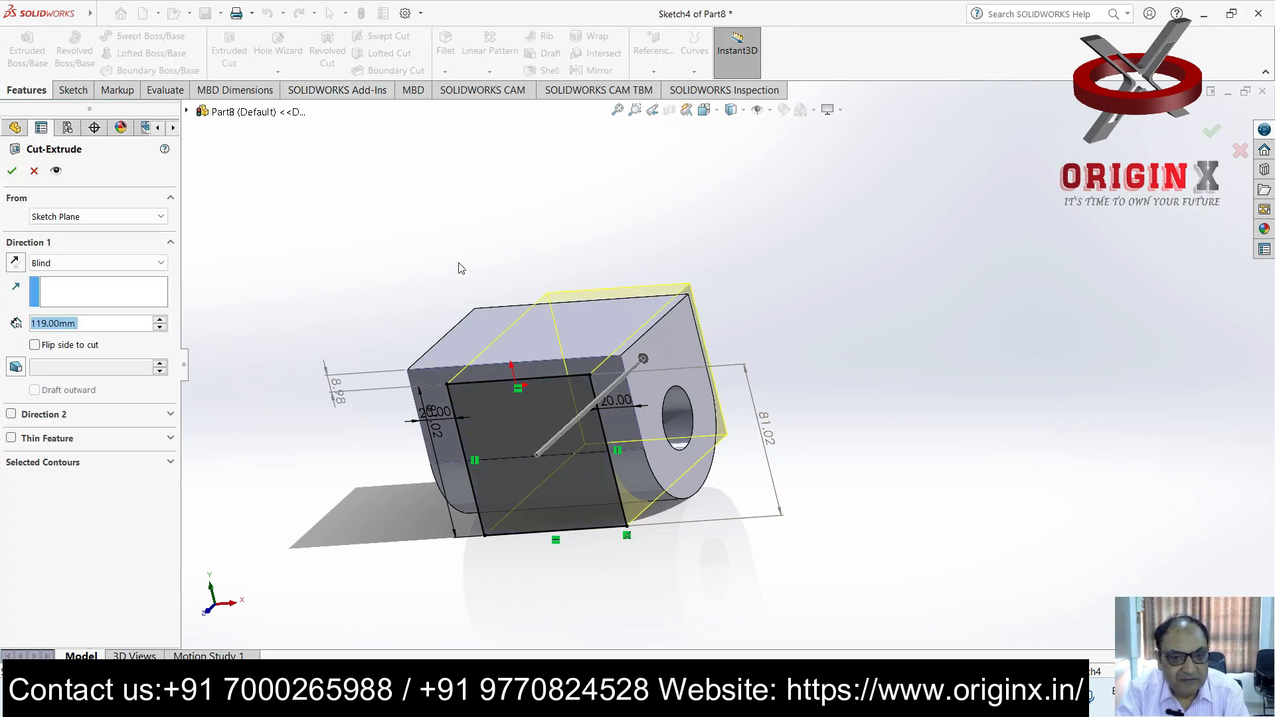
{"action": "middle_click_drag", "start_coordinate": [863, 377], "coordinate": [861, 461]}
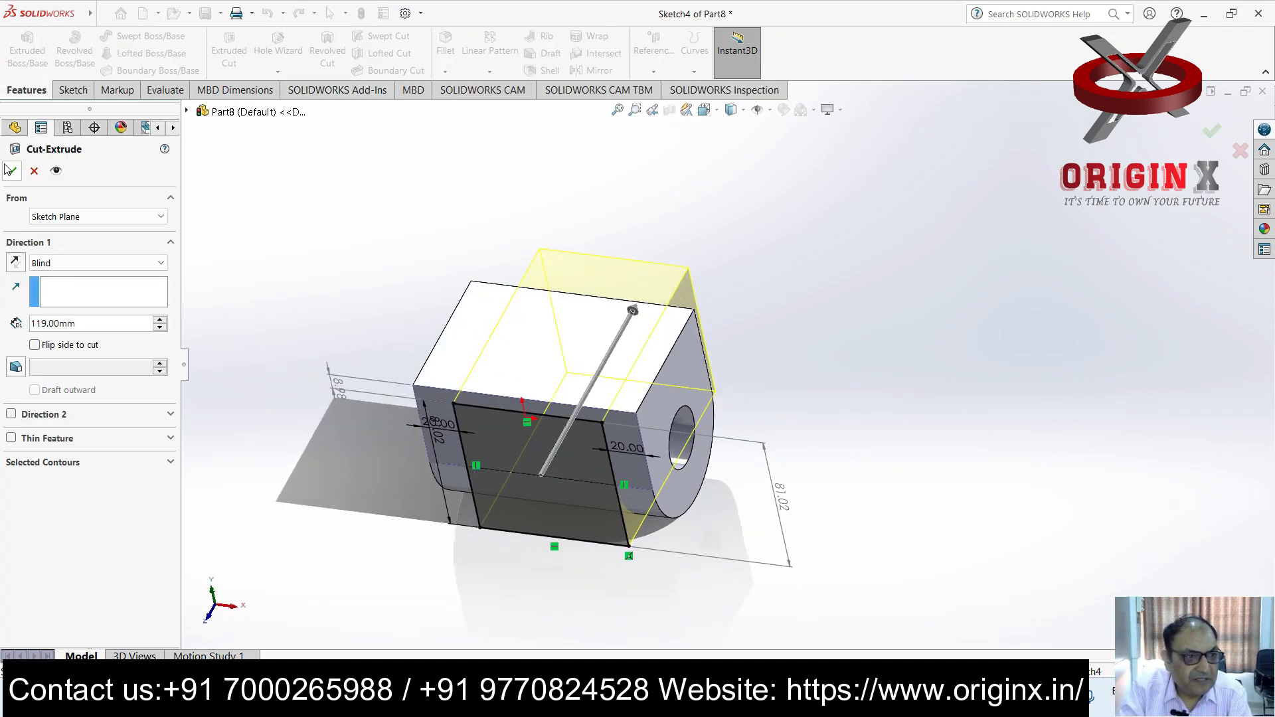
{"action": "left_click", "coordinate": [804, 306]}
{"action": "middle_click_drag", "start_coordinate": [804, 306], "coordinate": [820, 250]}
Sketch a circle of 40 mm radius near the middle of the block's top face, reaching both long edges
{"action": "left_click", "coordinate": [549, 351]}
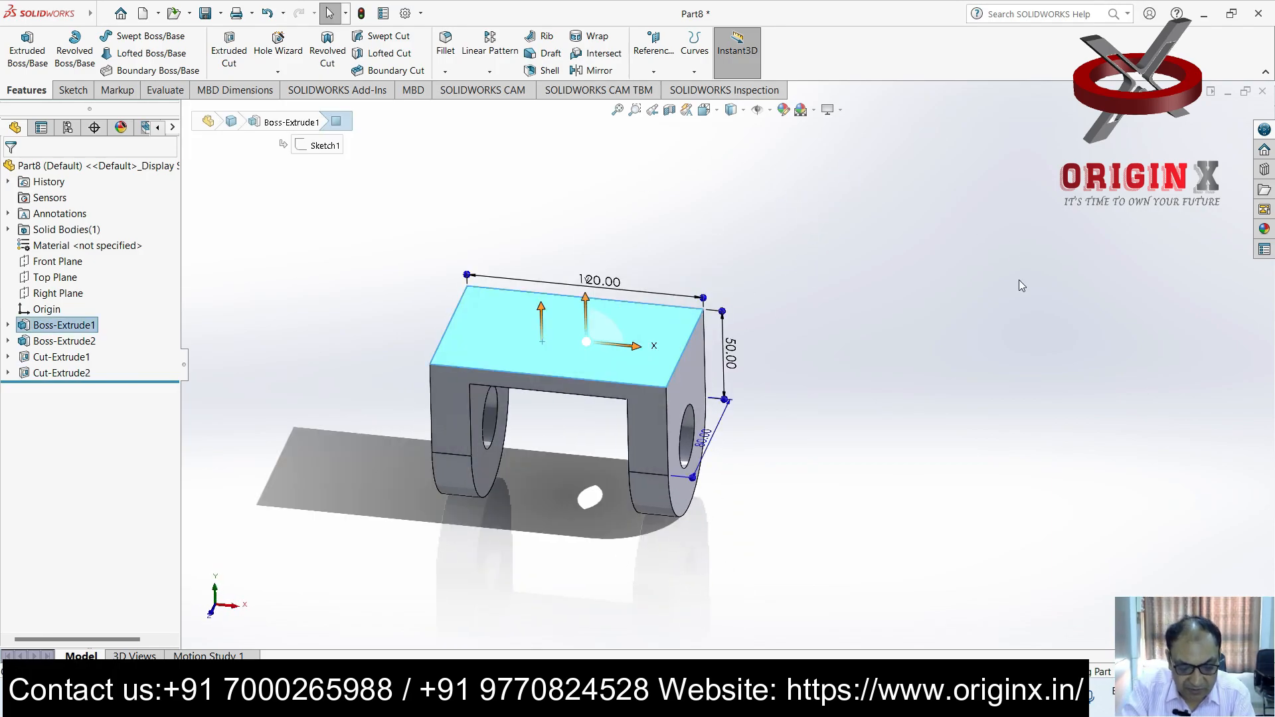
{"action": "key", "text": "ctrl+8"}
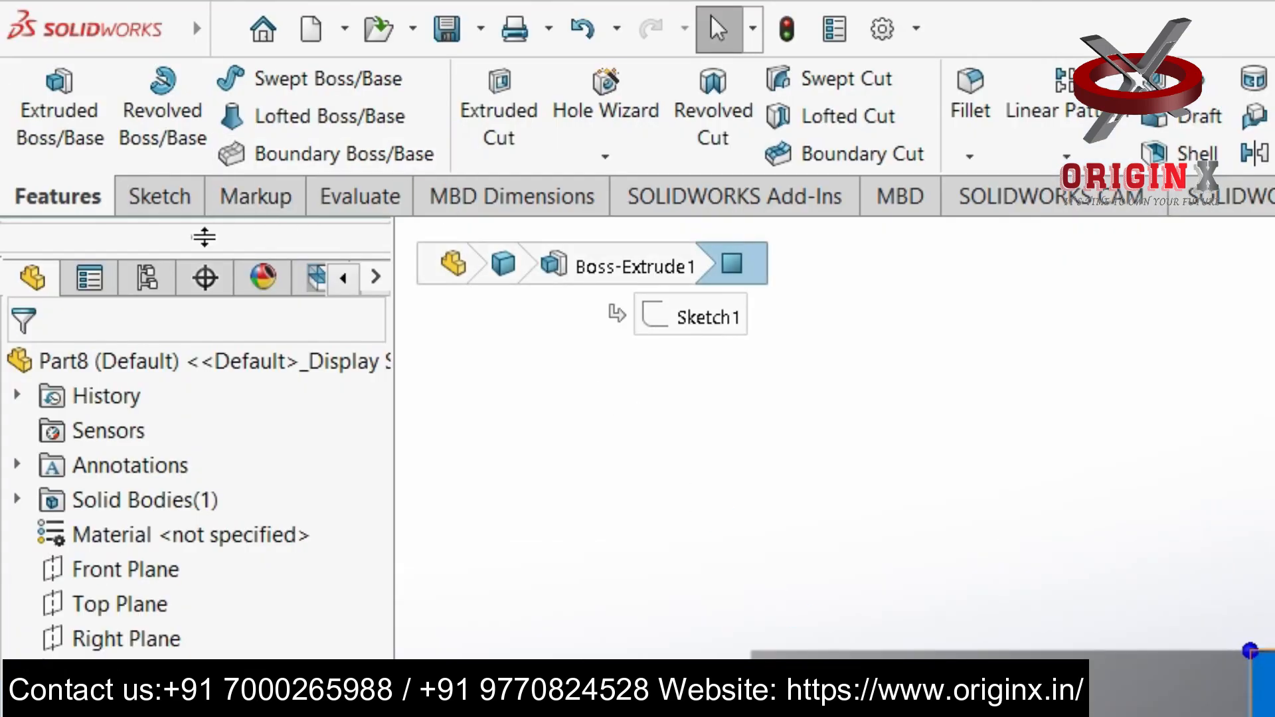
{"action": "left_click", "coordinate": [158, 198]}
{"action": "left_click", "coordinate": [357, 77]}
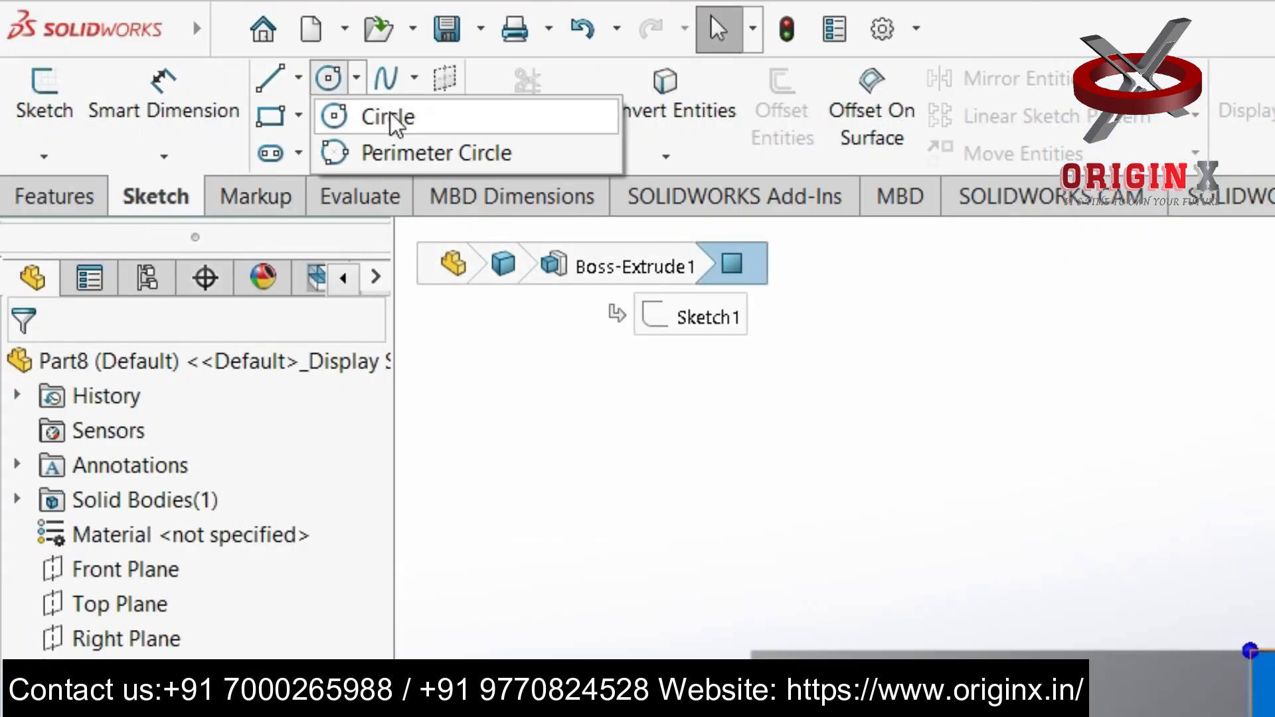
{"action": "left_click", "coordinate": [389, 118]}
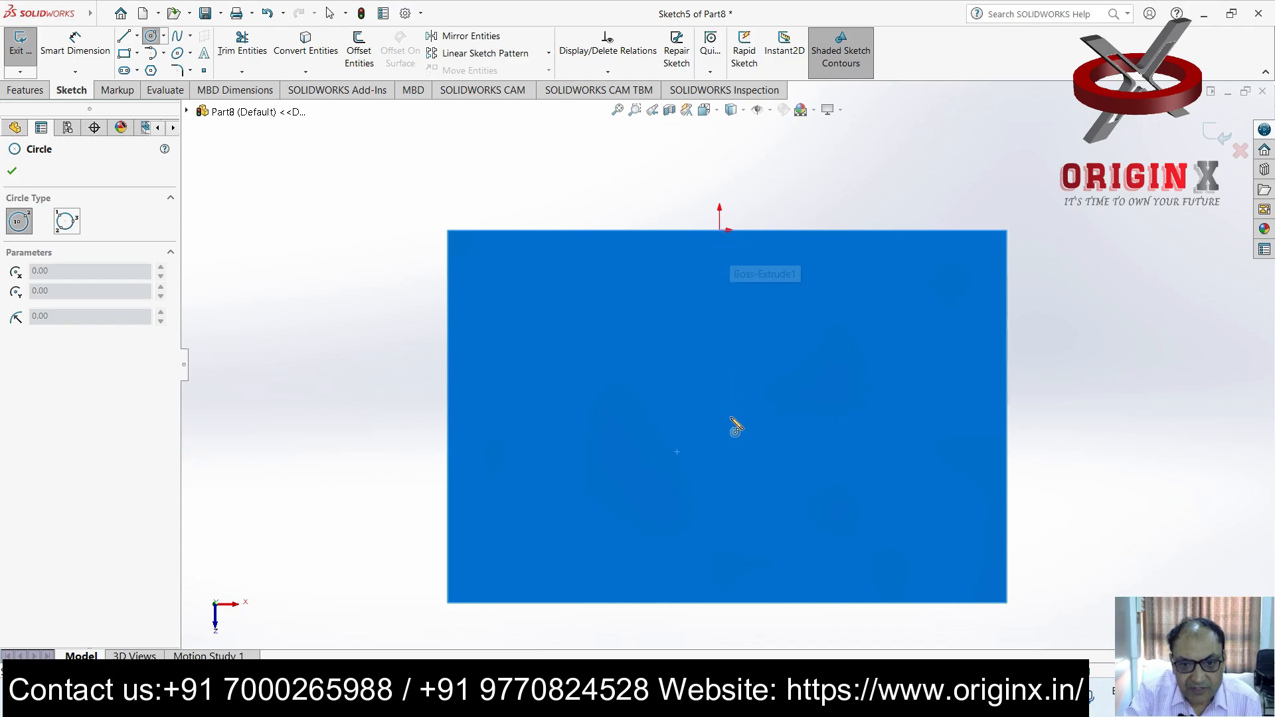
{"action": "left_click", "coordinate": [724, 416]}
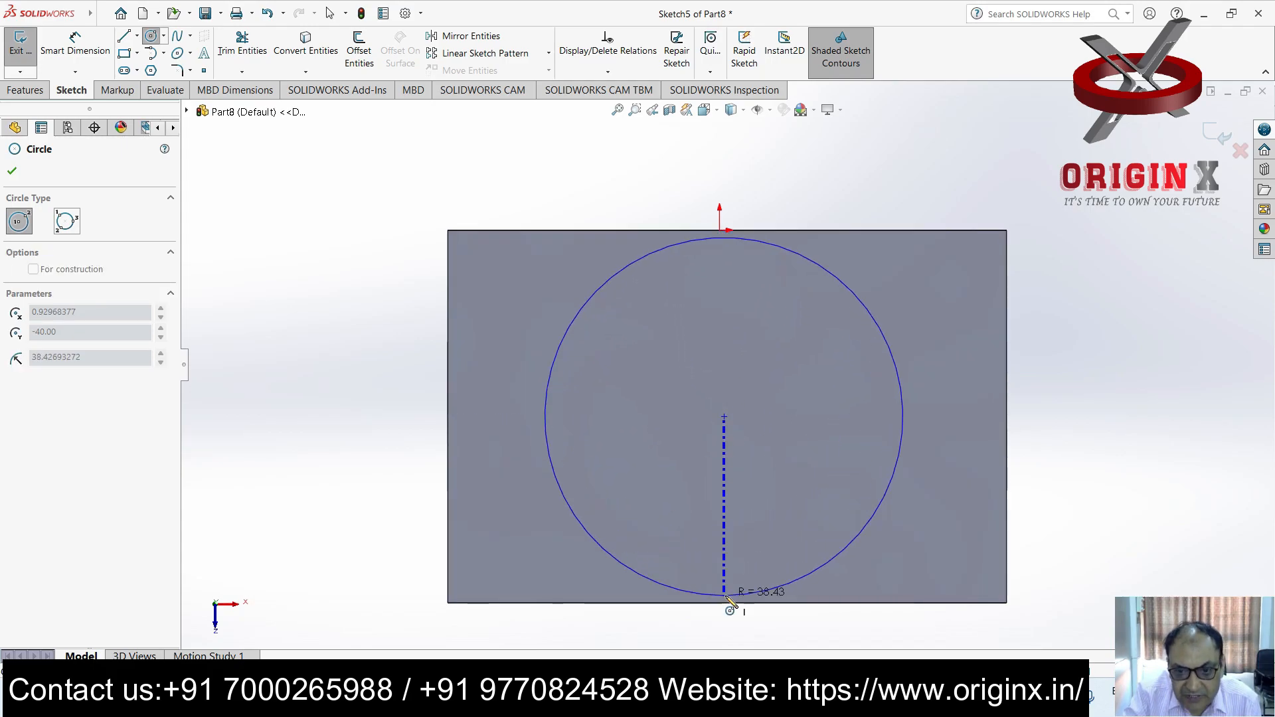
{"action": "left_click", "coordinate": [731, 603]}
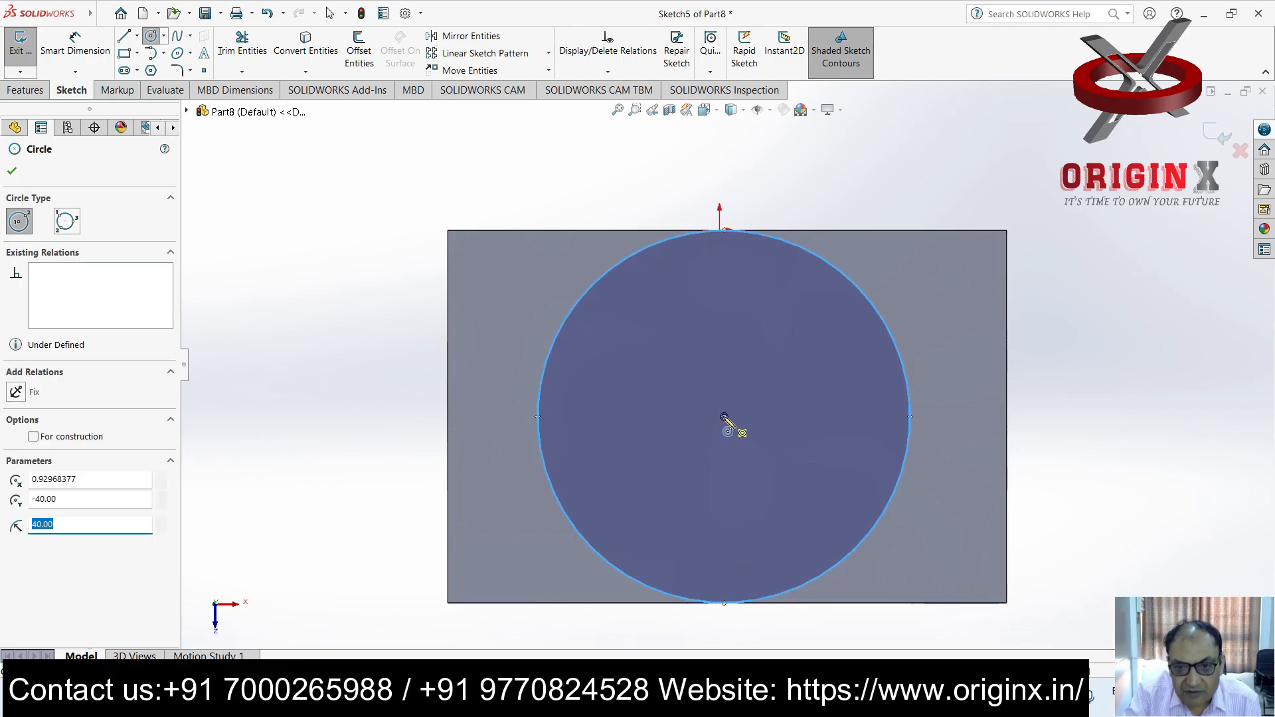
Draw two smaller concentric circles inside the large circle, about 59 mm and 29 mm in diameter
{"action": "left_click", "coordinate": [724, 417]}
{"action": "left_click", "coordinate": [724, 552]}
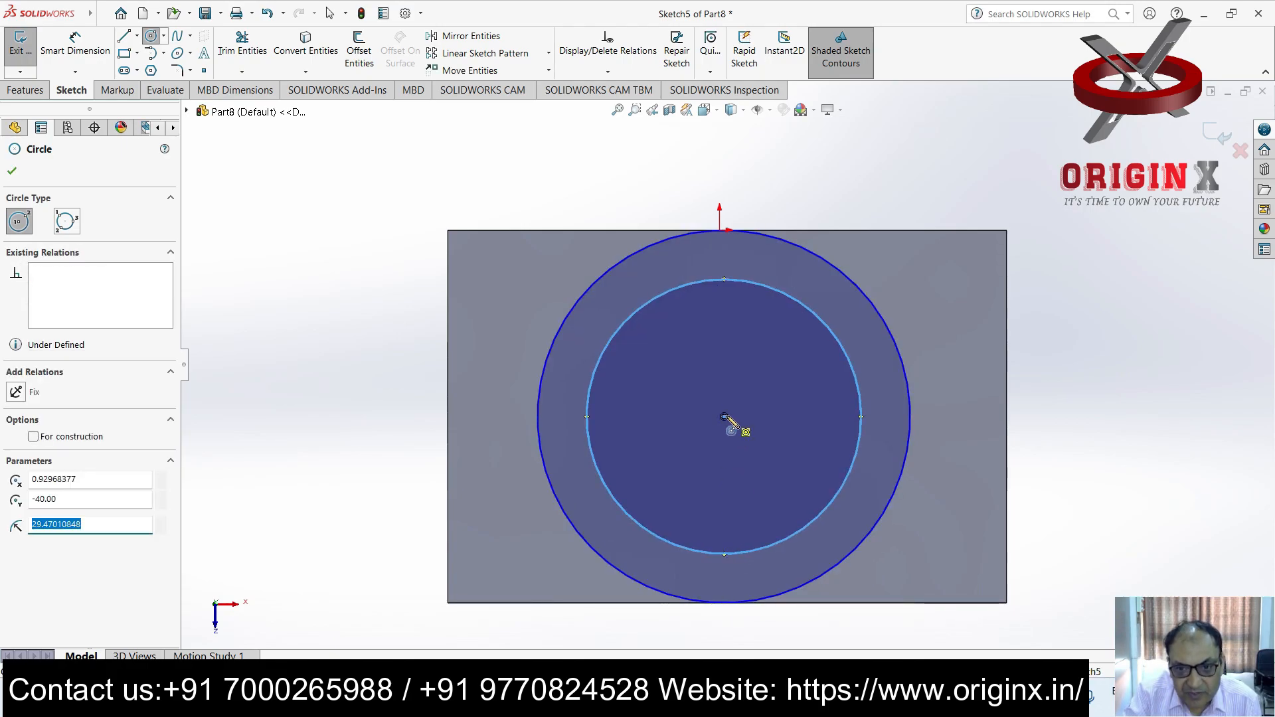
{"action": "left_click", "coordinate": [724, 417]}
{"action": "left_click", "coordinate": [711, 483]}
{"action": "key", "text": "Escape"}
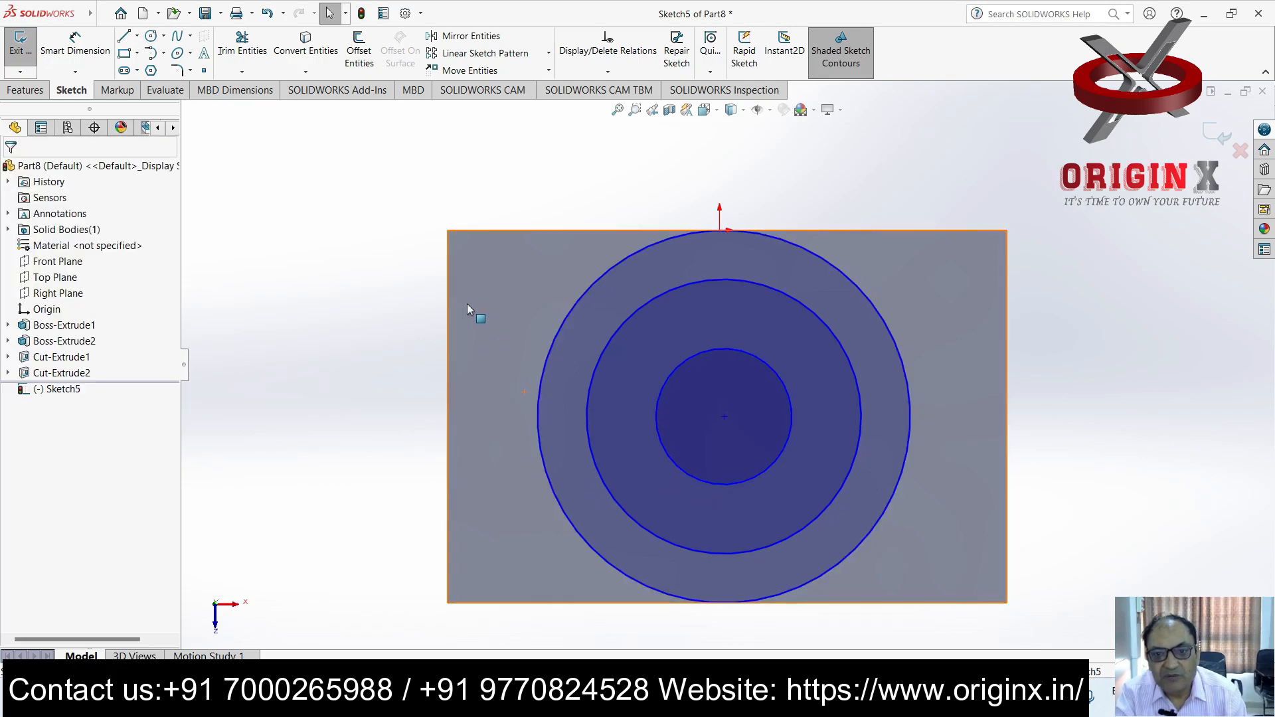
Dimension the outer circle's diameter, keeping the drawn 80 mm
{"action": "left_click", "coordinate": [75, 46]}
{"action": "left_click", "coordinate": [882, 312]}
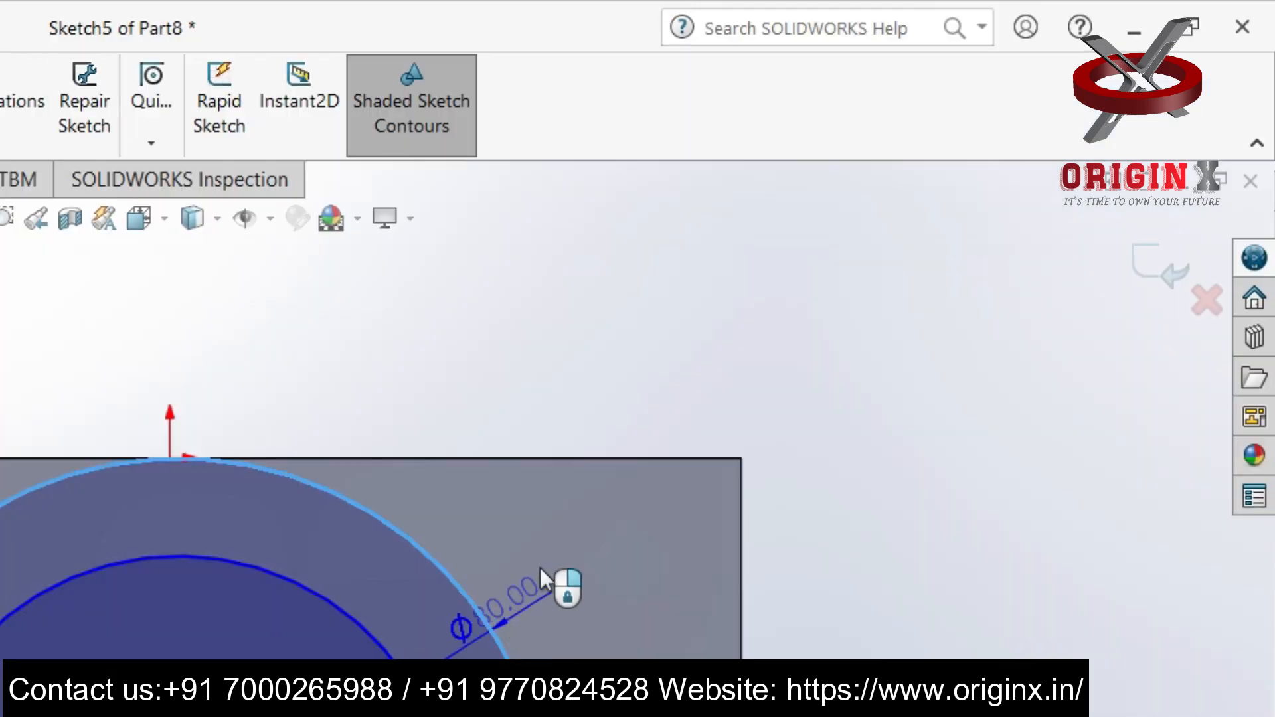
{"action": "left_click", "coordinate": [1017, 185]}
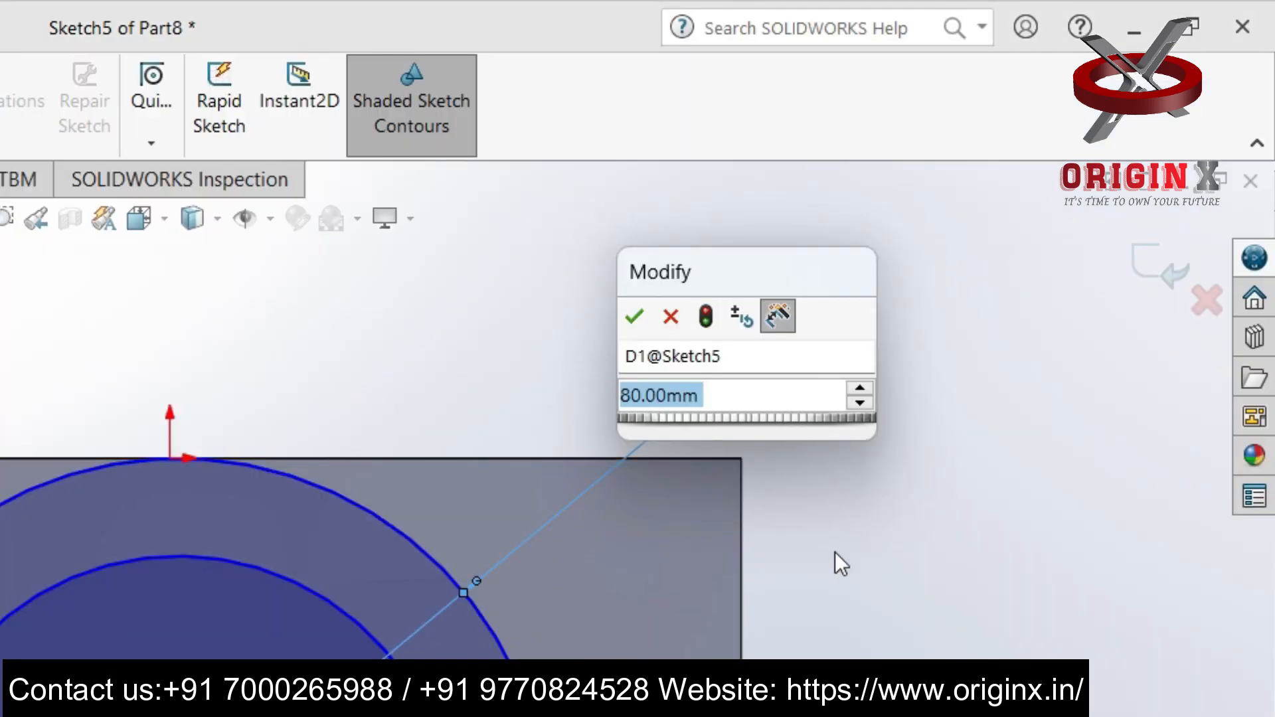
{"action": "key", "text": "Return"}
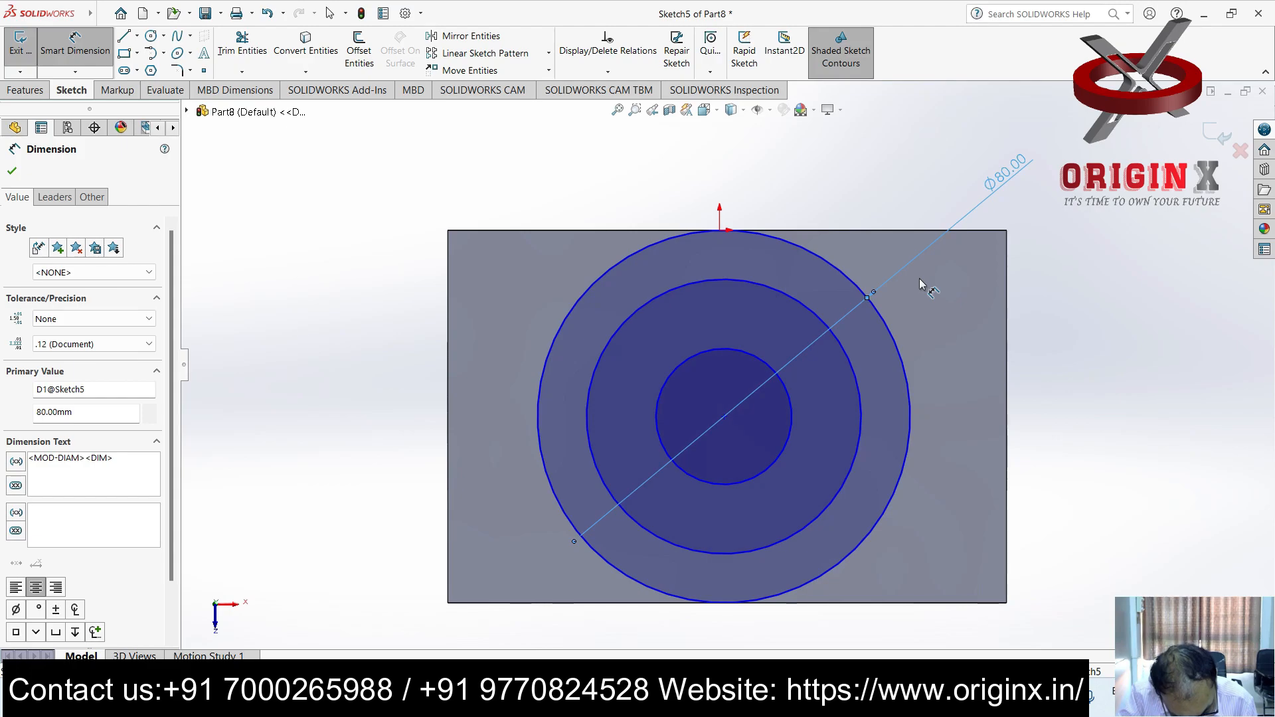
Set the middle circle's diameter to 50 mm
{"action": "left_click", "coordinate": [44, 51]}
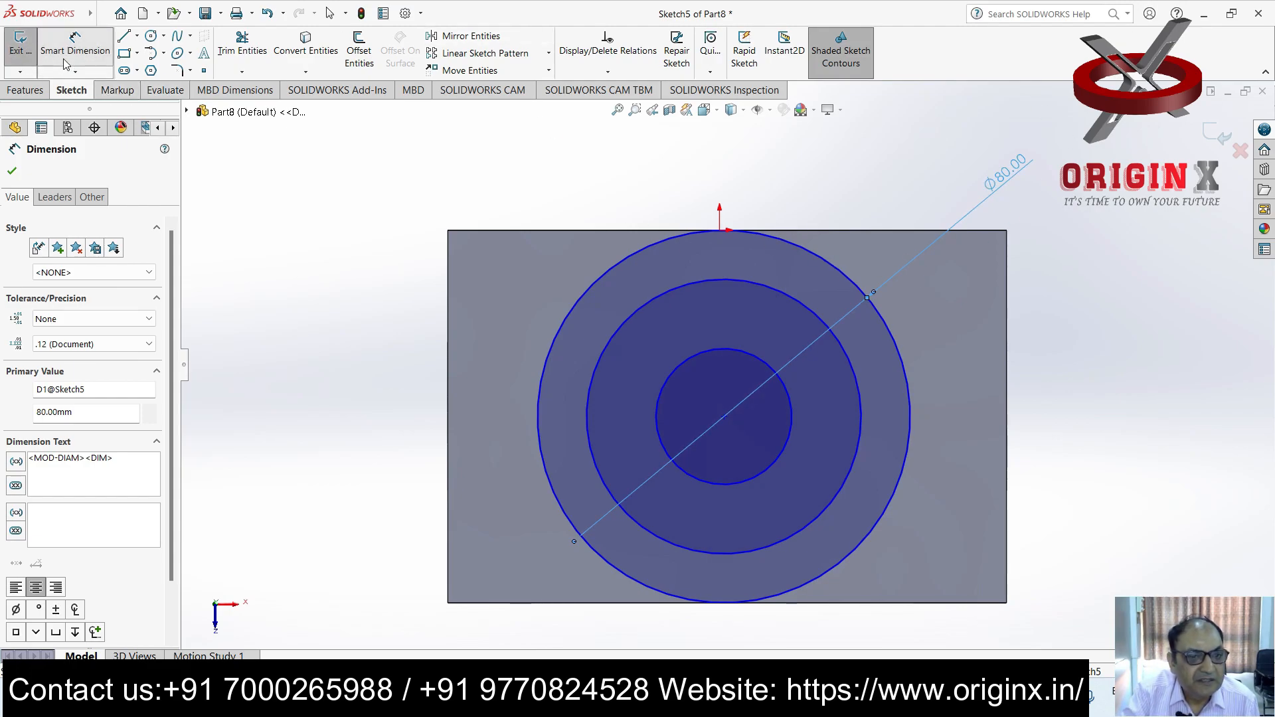
{"action": "left_click", "coordinate": [775, 295]}
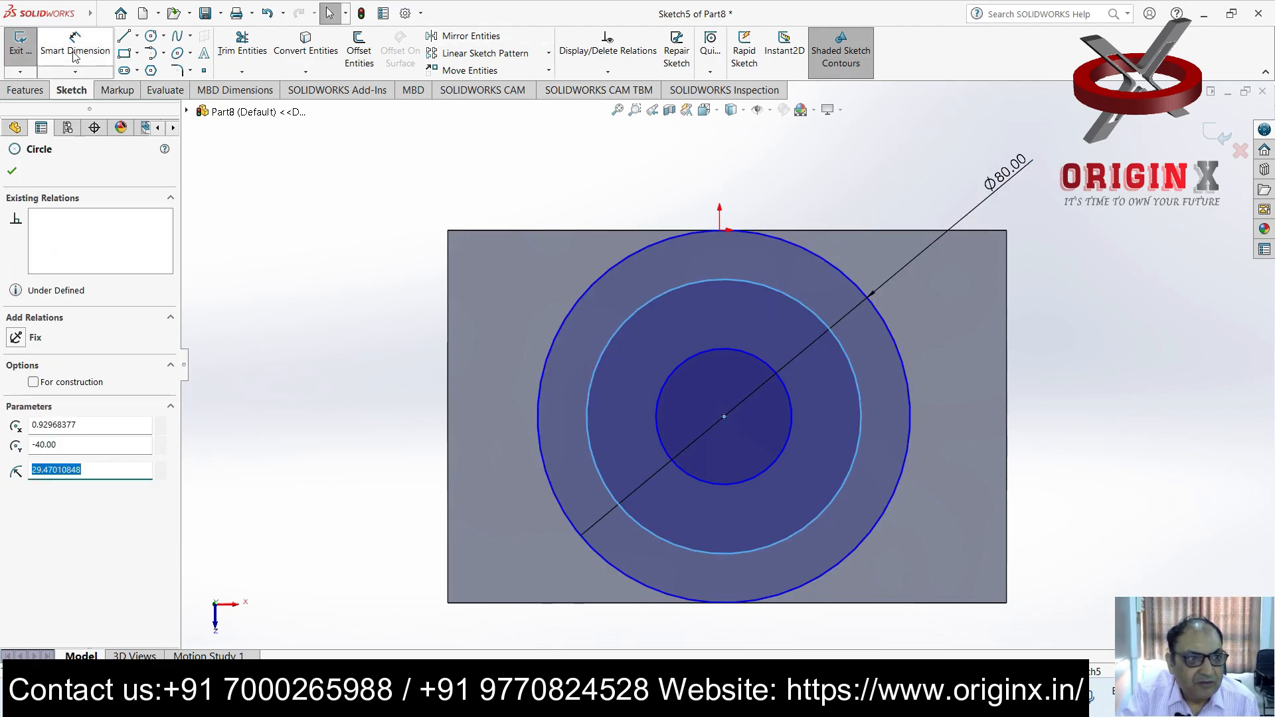
{"action": "left_click", "coordinate": [75, 53]}
{"action": "left_click", "coordinate": [787, 292]}
{"action": "left_click", "coordinate": [888, 197]}
{"action": "type", "text": "50"}
{"action": "key", "text": "Return"}
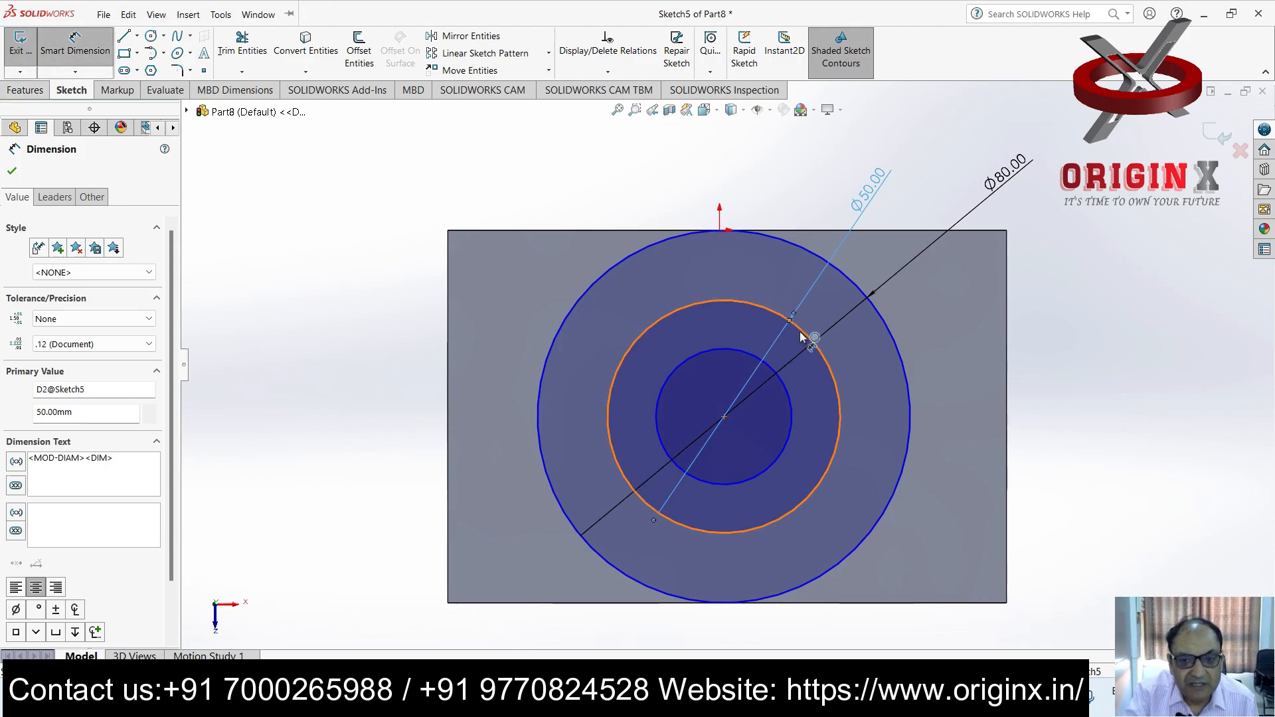
Set the innermost circle's diameter to 30 mm
{"action": "left_click", "coordinate": [780, 380]}
{"action": "left_click", "coordinate": [1062, 299]}
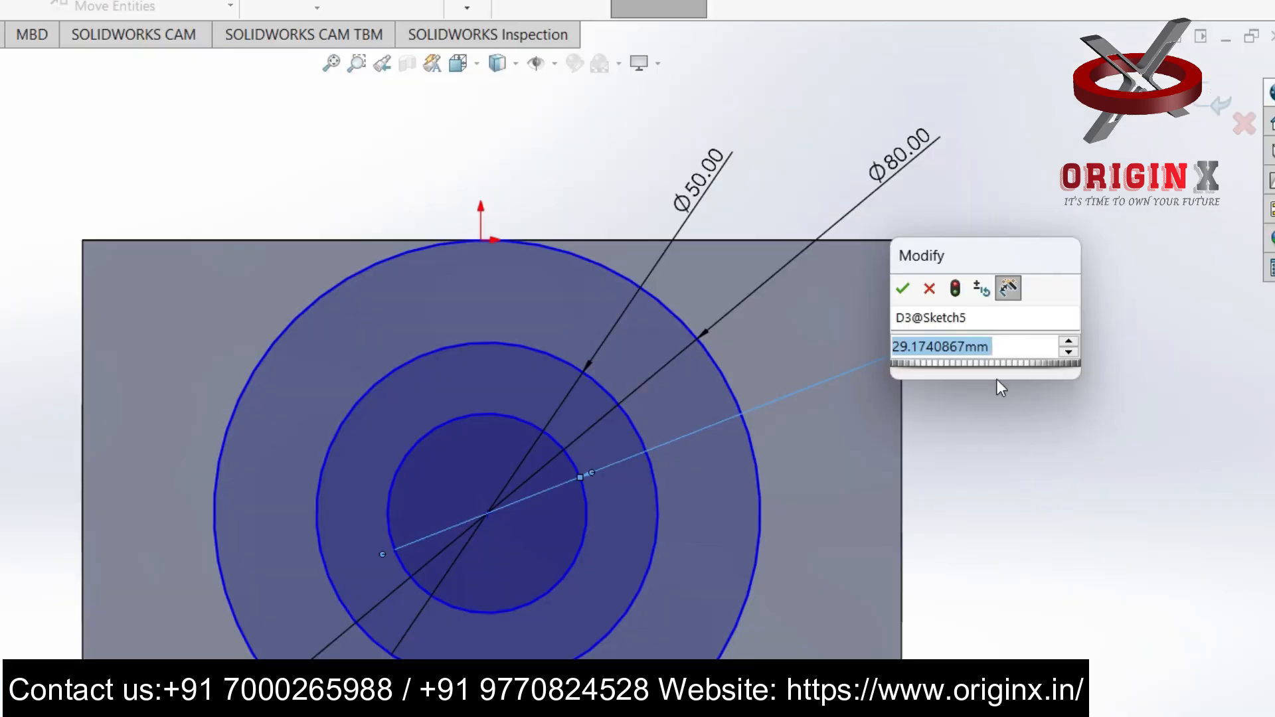
{"action": "type", "text": "30"}
{"action": "key", "text": "Return"}
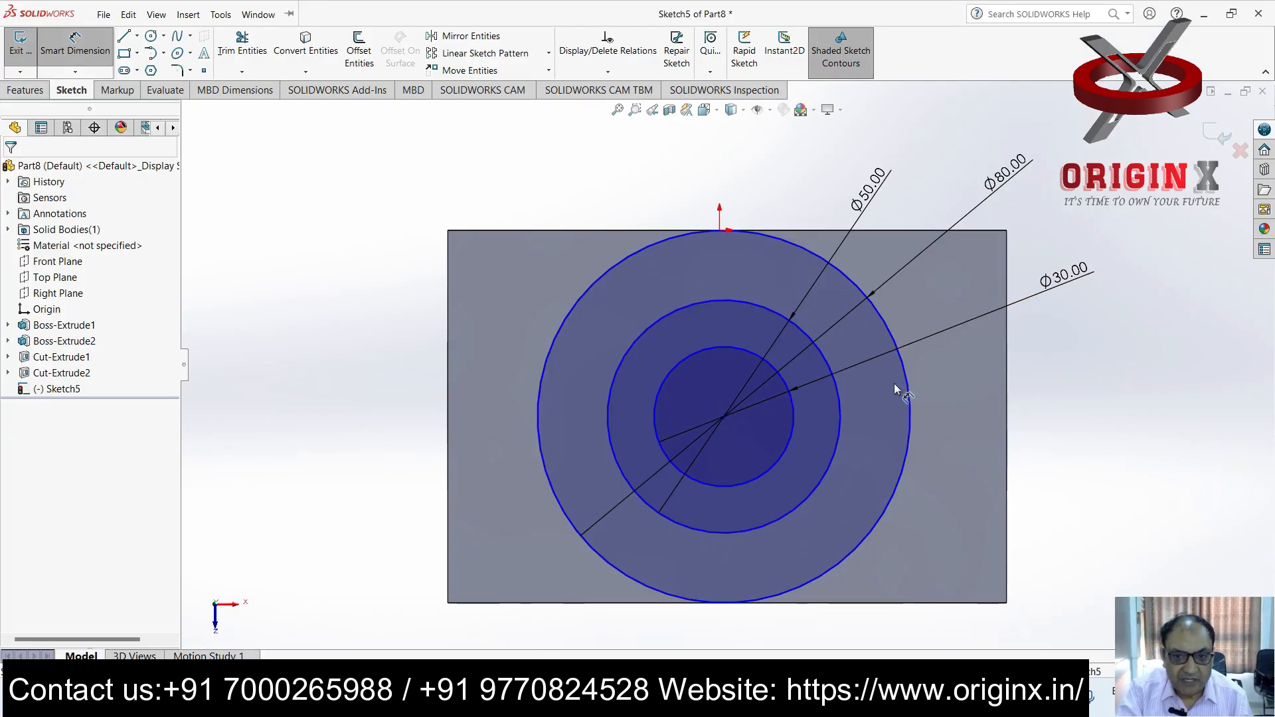
{"action": "scroll", "coordinate": [898, 389], "scroll_direction": "up", "scroll_amount": 5}
{"action": "middle_click_drag", "start_coordinate": [936, 384], "coordinate": [920, 244]}
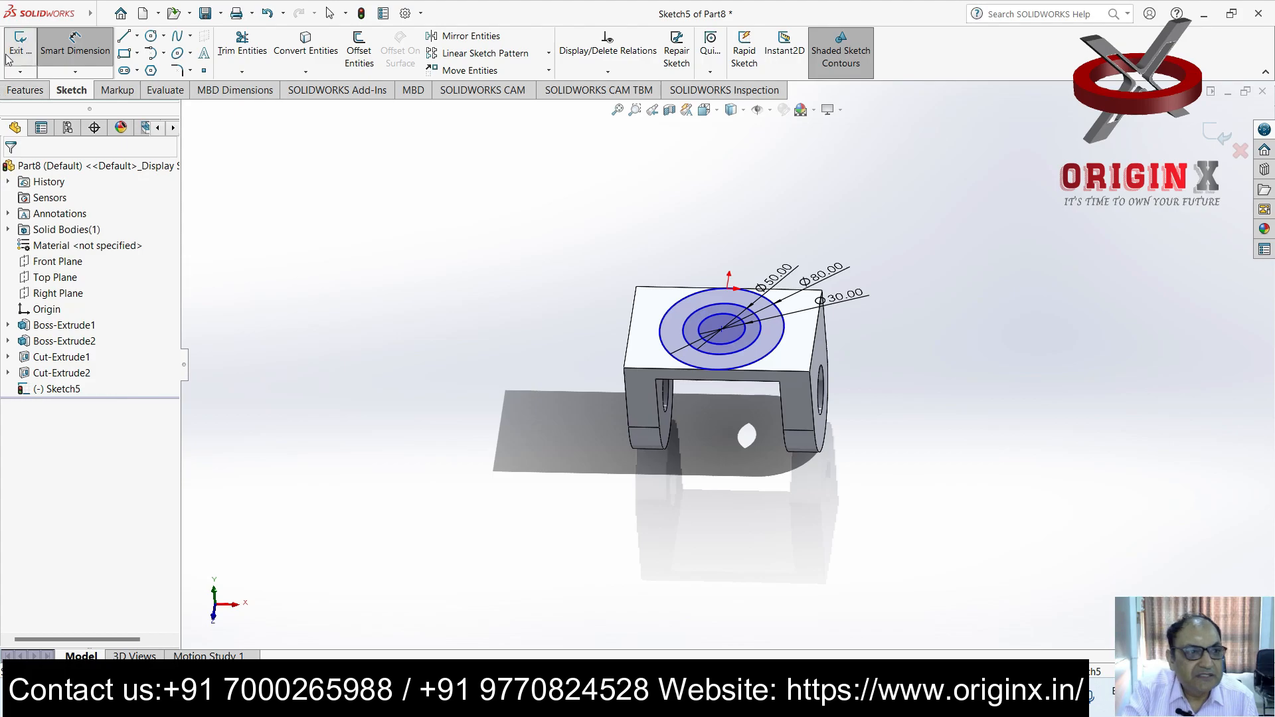
{"action": "left_click", "coordinate": [25, 90]}
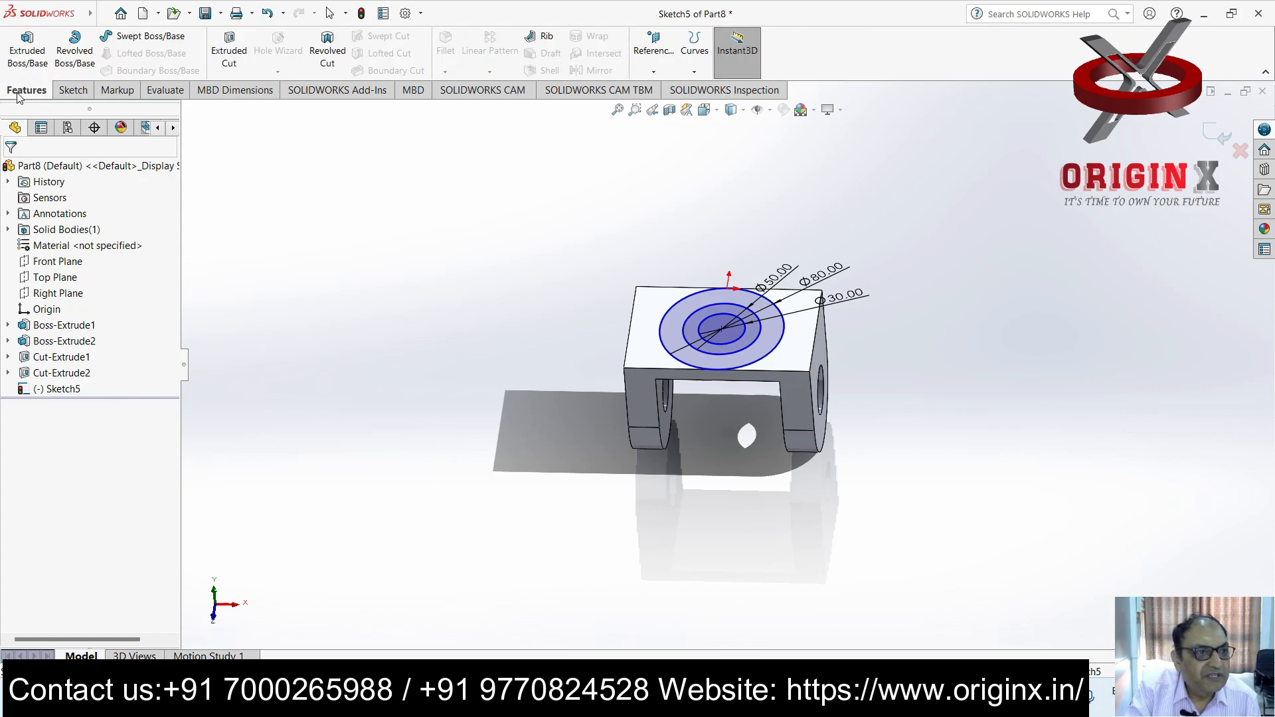
{"action": "left_click", "coordinate": [26, 52]}
{"action": "left_click", "coordinate": [756, 360]}
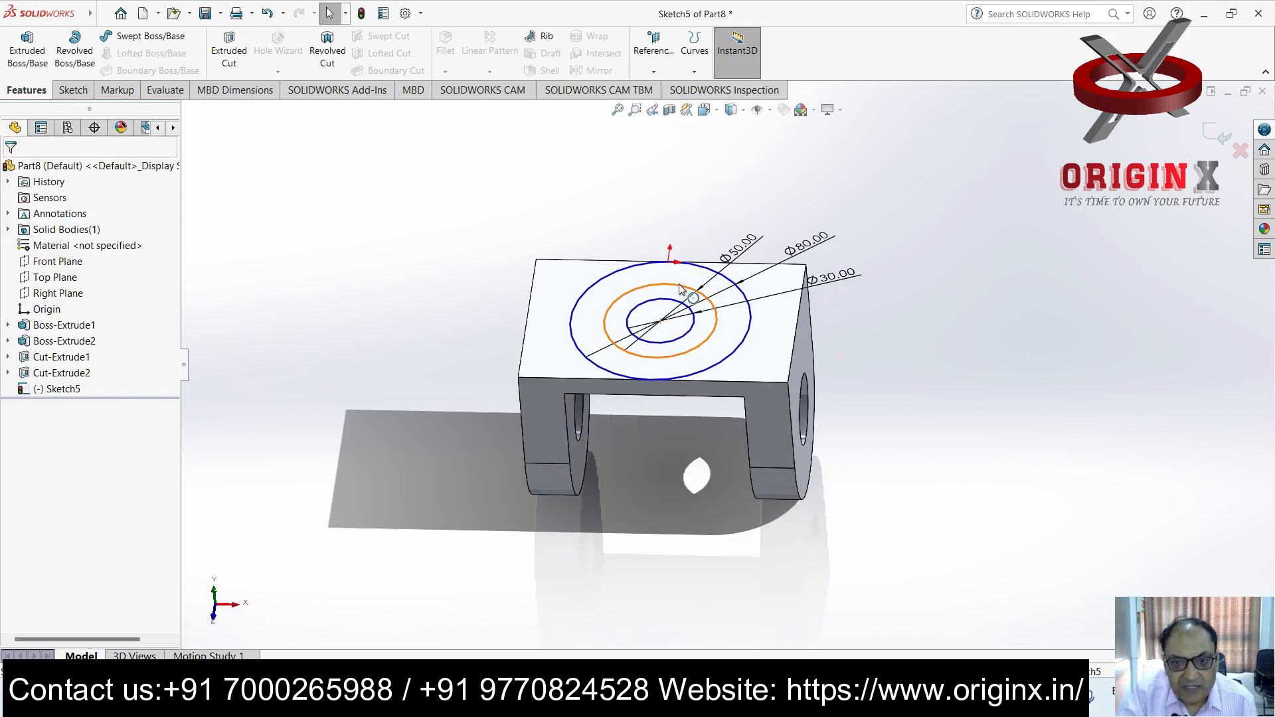
Delete the 50 mm middle circle from the sketch together with its dimension
{"action": "left_click", "coordinate": [681, 287]}
{"action": "key", "text": "Delete"}
{"action": "left_click", "coordinate": [751, 275]}
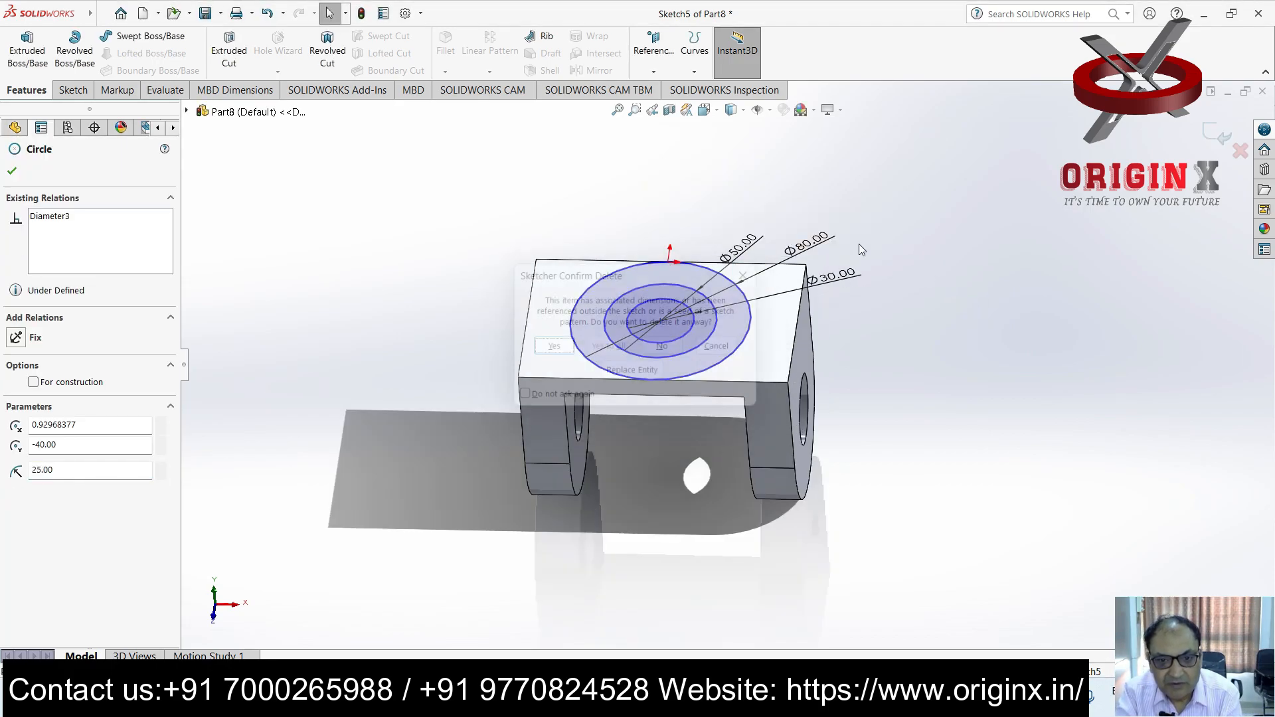
{"action": "left_click", "coordinate": [686, 289]}
{"action": "key", "text": "Delete"}
{"action": "left_click", "coordinate": [553, 347]}
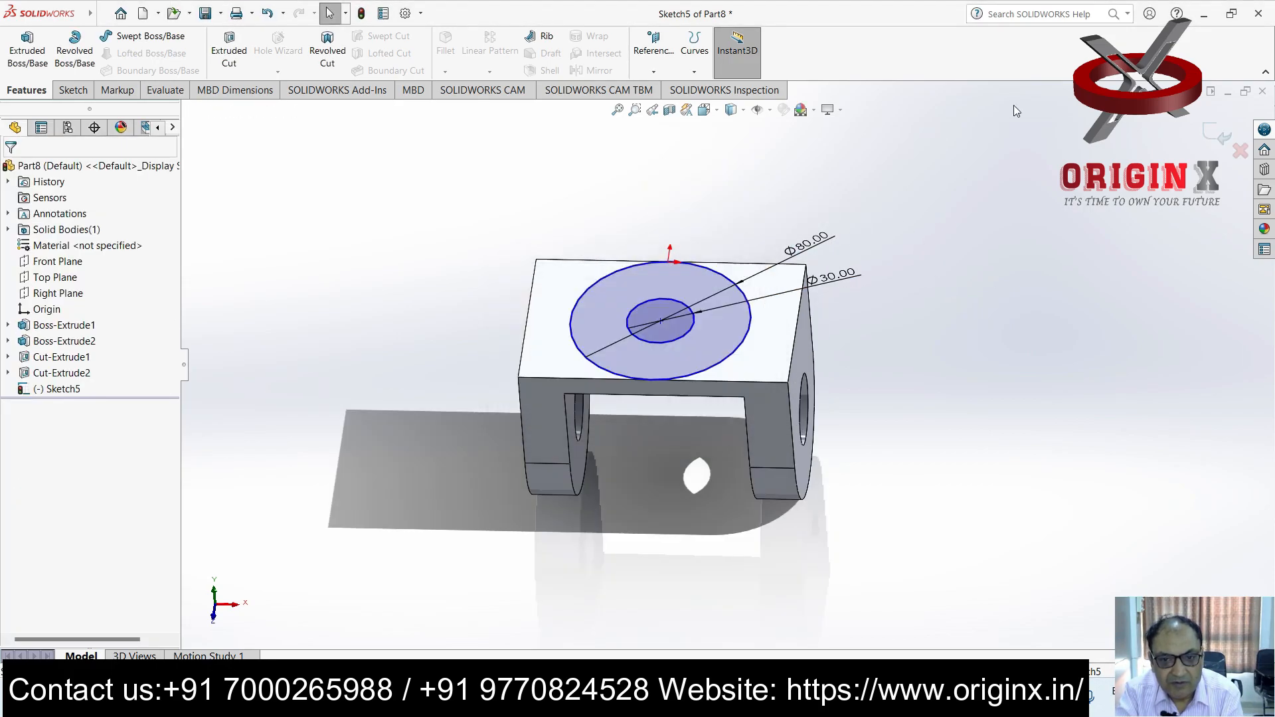
Remove the 30 mm inner circle with Power trim, leaving only the outer circle
{"action": "left_click", "coordinate": [70, 91]}
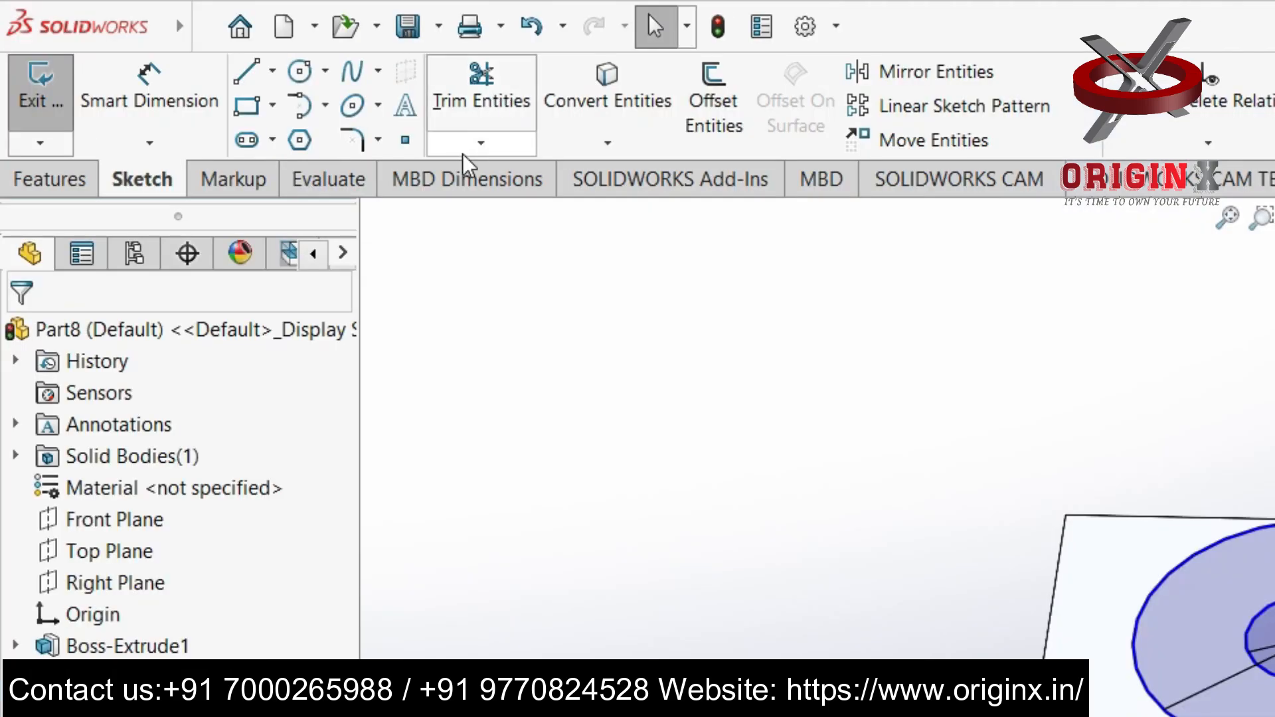
{"action": "left_click", "coordinate": [241, 71]}
{"action": "left_click", "coordinate": [516, 176]}
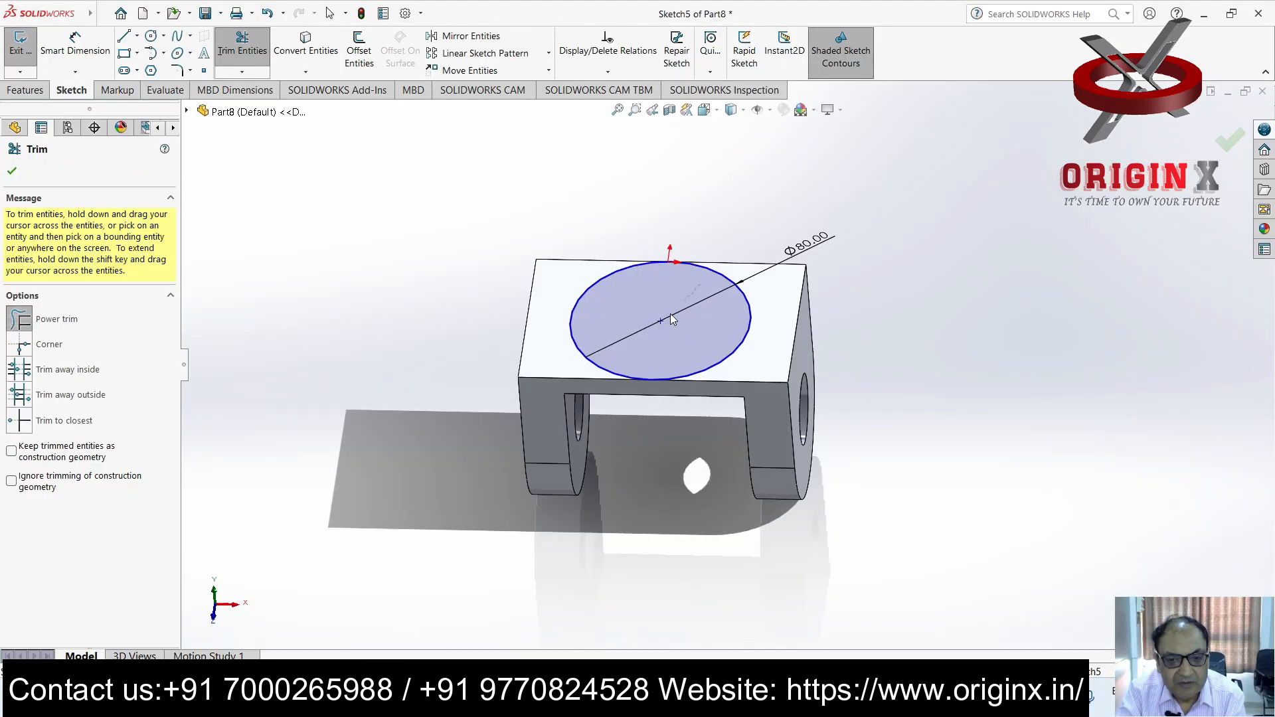
Extrude the 80 mm circle upward from the block's top face as a 20 mm merged boss
{"action": "left_click", "coordinate": [28, 90]}
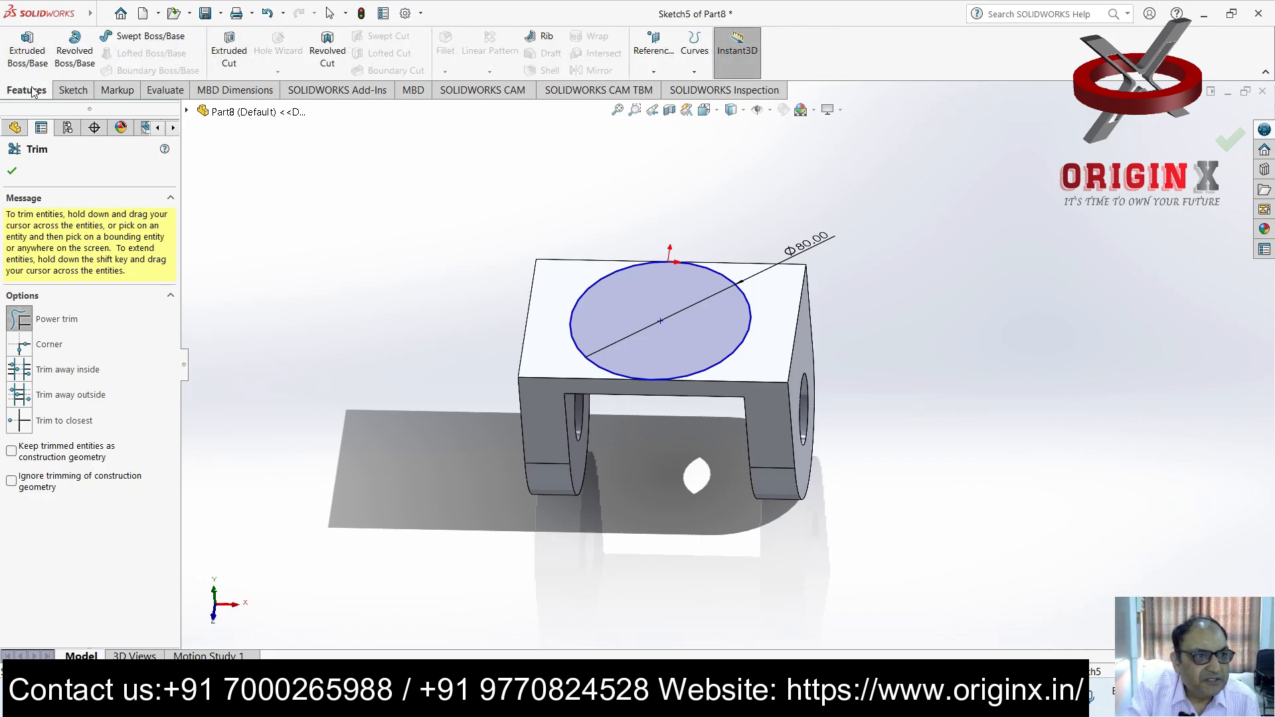
{"action": "left_click", "coordinate": [28, 58]}
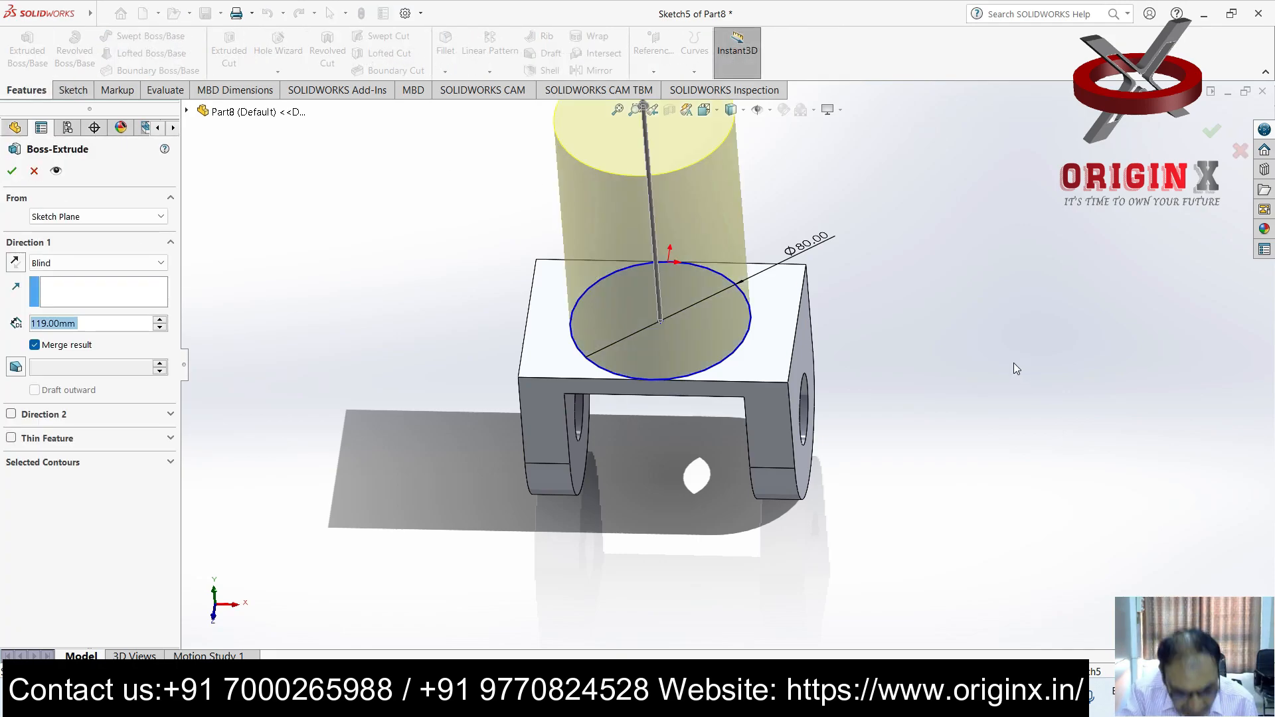
{"action": "type", "text": "20"}
{"action": "key", "text": "Return"}
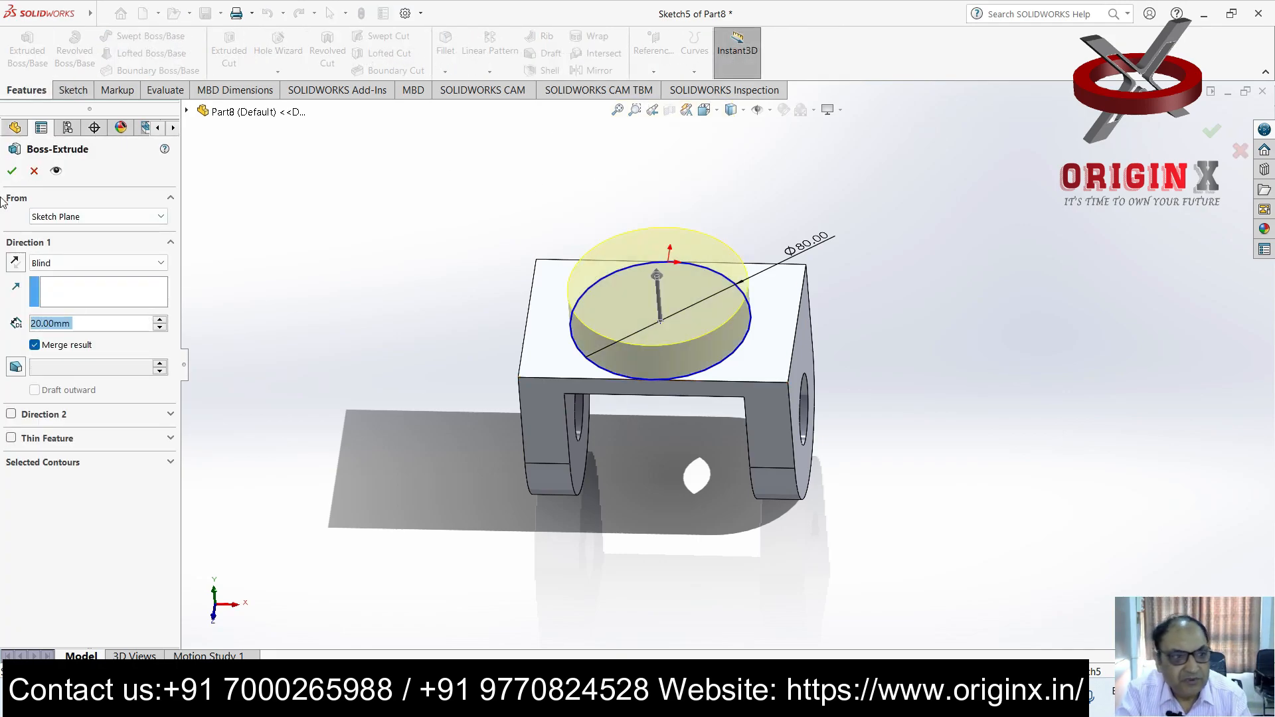
{"action": "left_click", "coordinate": [11, 172]}
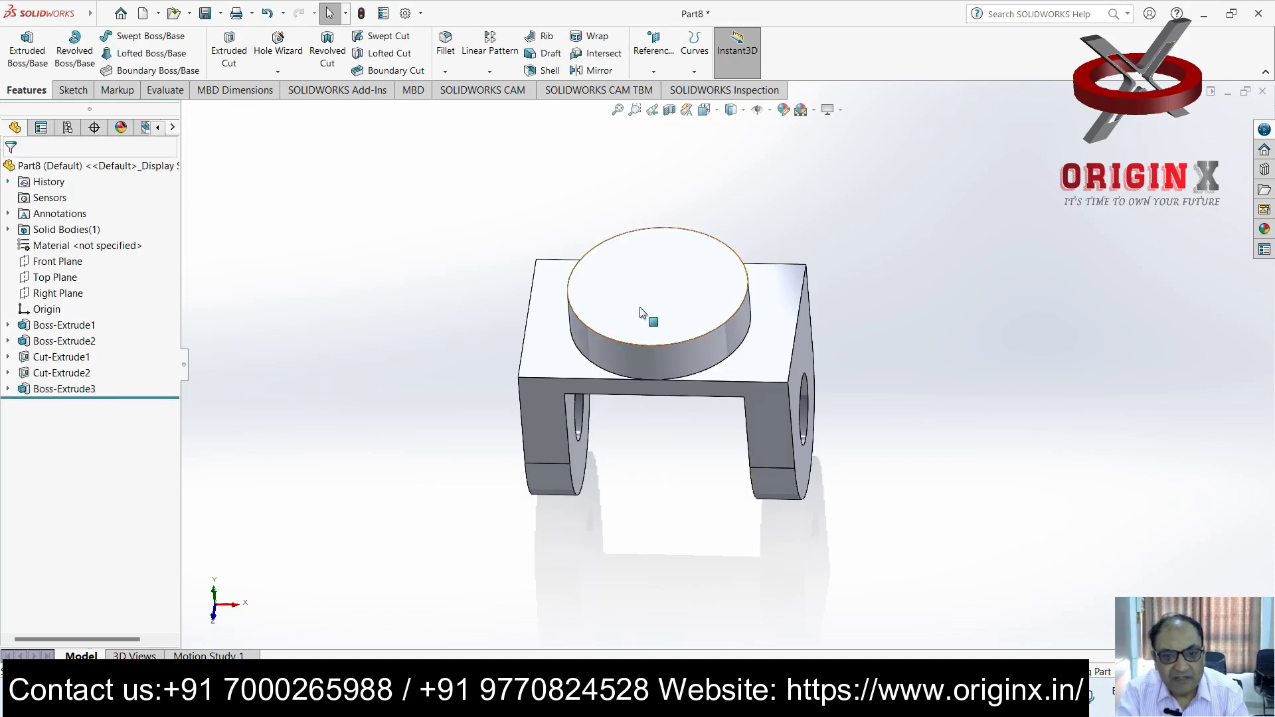
Sketch a circle about 49 mm in diameter near the centre of the round boss's top face
{"action": "left_click", "coordinate": [649, 319]}
{"action": "left_click", "coordinate": [767, 273]}
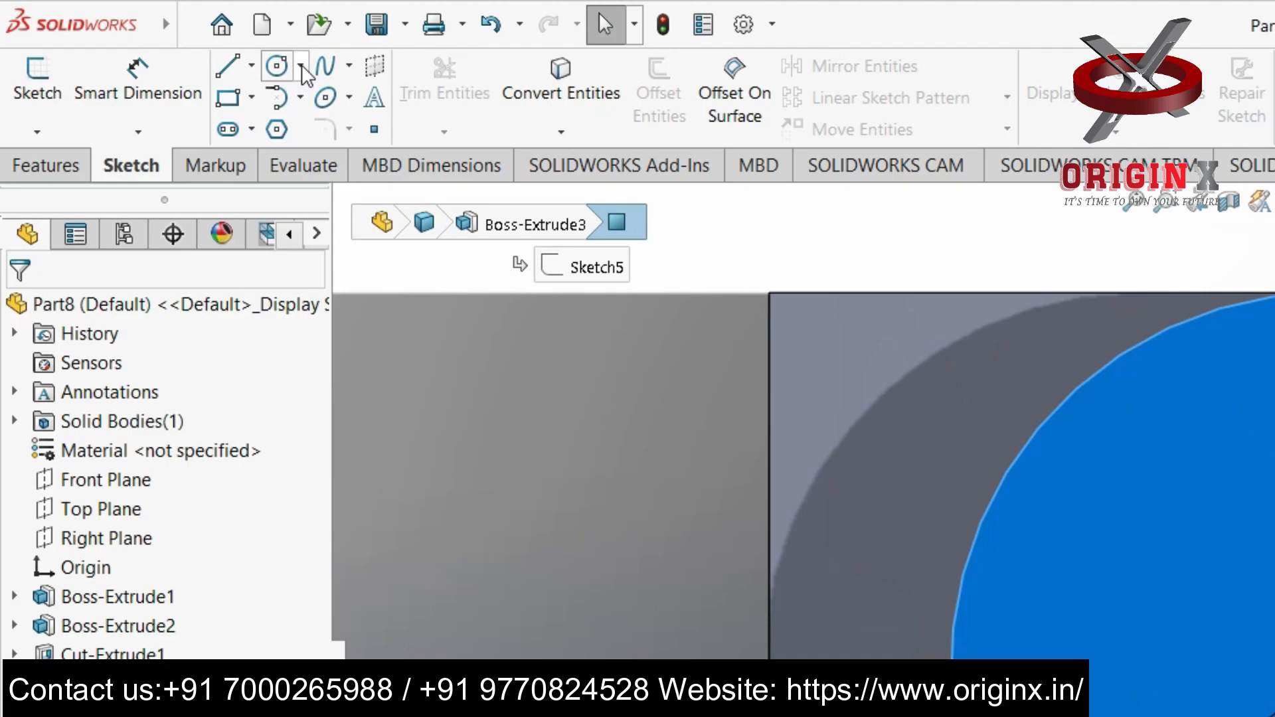
{"action": "left_click", "coordinate": [163, 36]}
{"action": "left_click", "coordinate": [168, 50]}
{"action": "scroll", "coordinate": [676, 363], "scroll_direction": "down", "scroll_amount": 2}
{"action": "scroll", "coordinate": [830, 211], "scroll_direction": "up", "scroll_amount": 4}
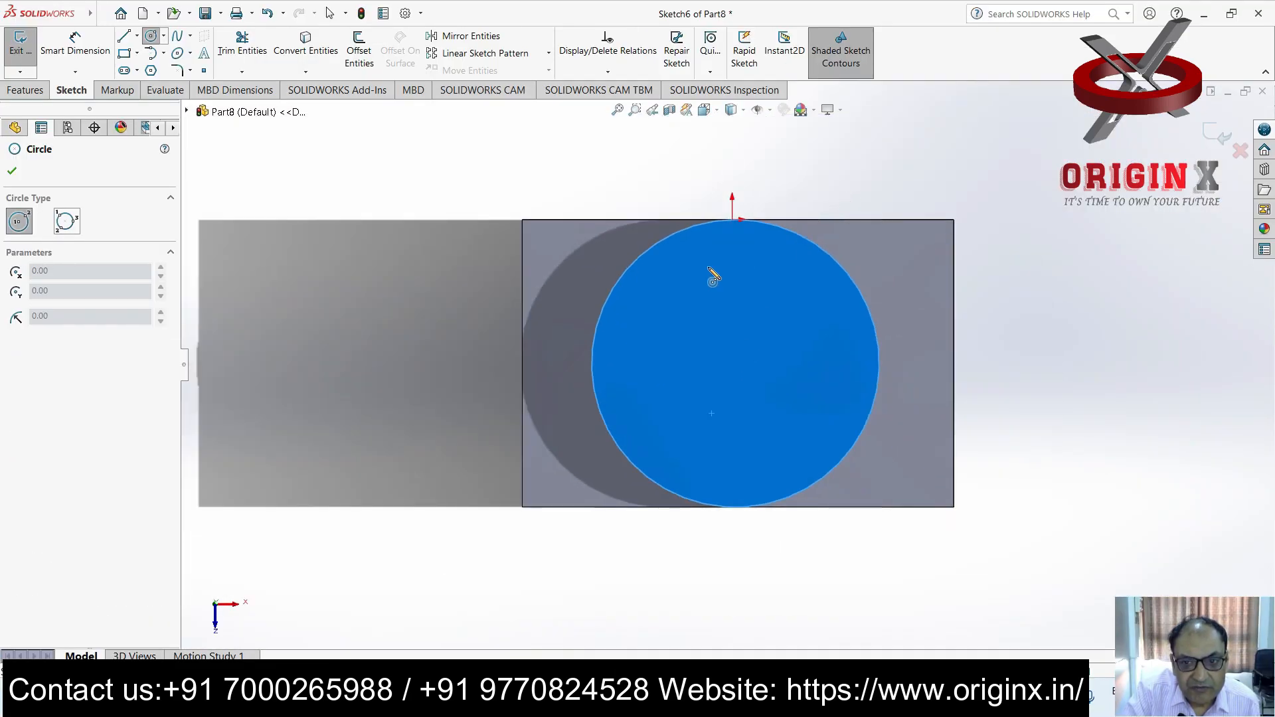
{"action": "left_click", "coordinate": [731, 369]}
{"action": "left_click", "coordinate": [737, 456]}
{"action": "key", "text": "Escape"}
Dimension the diameter of the circle on the boss's top face as 50 mm
{"action": "left_click", "coordinate": [75, 43]}
{"action": "left_click", "coordinate": [802, 305]}
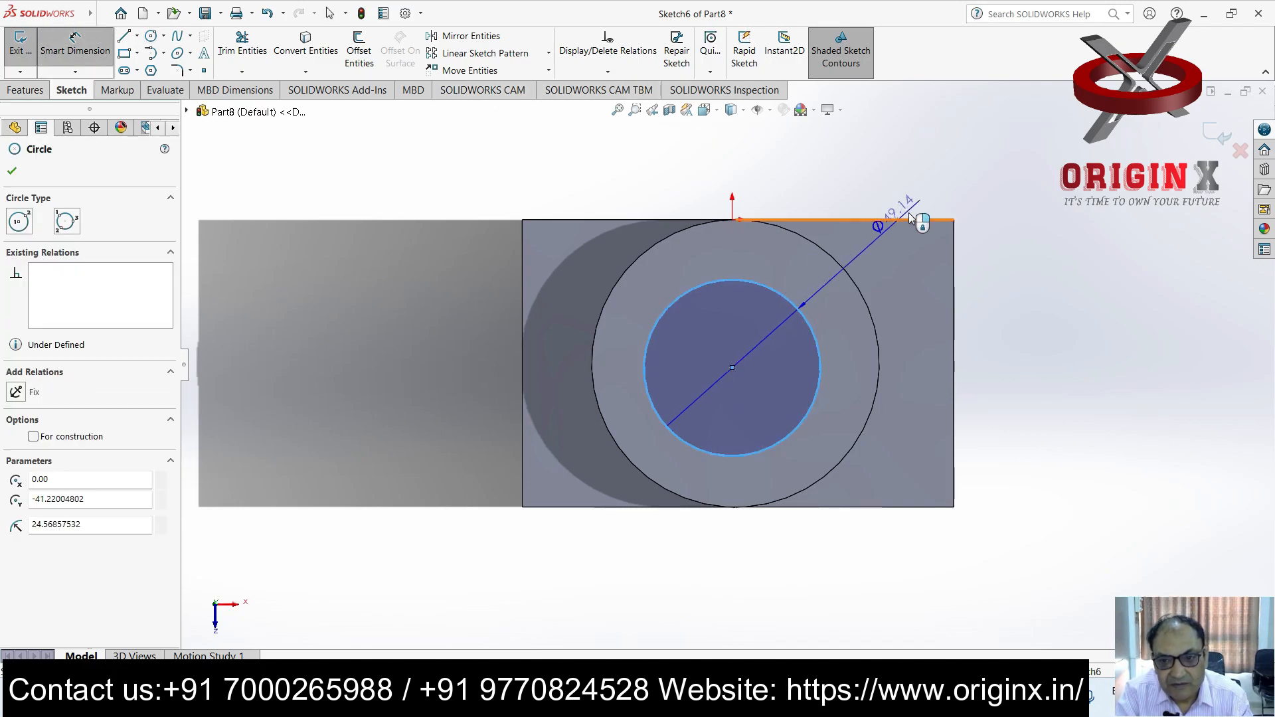
{"action": "left_click", "coordinate": [947, 191]}
{"action": "type", "text": "50"}
{"action": "key", "text": "Return"}
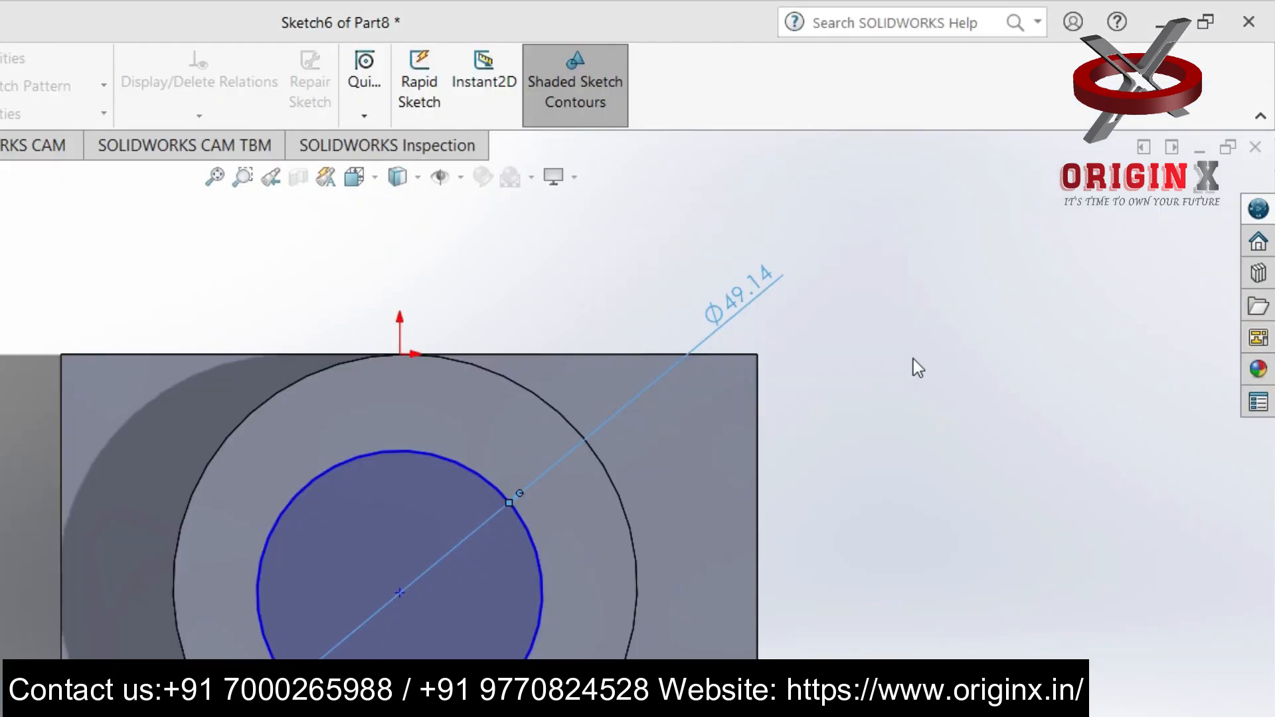
{"action": "key", "text": "Escape"}
{"action": "middle_click_drag", "start_coordinate": [839, 362], "coordinate": [848, 184]}
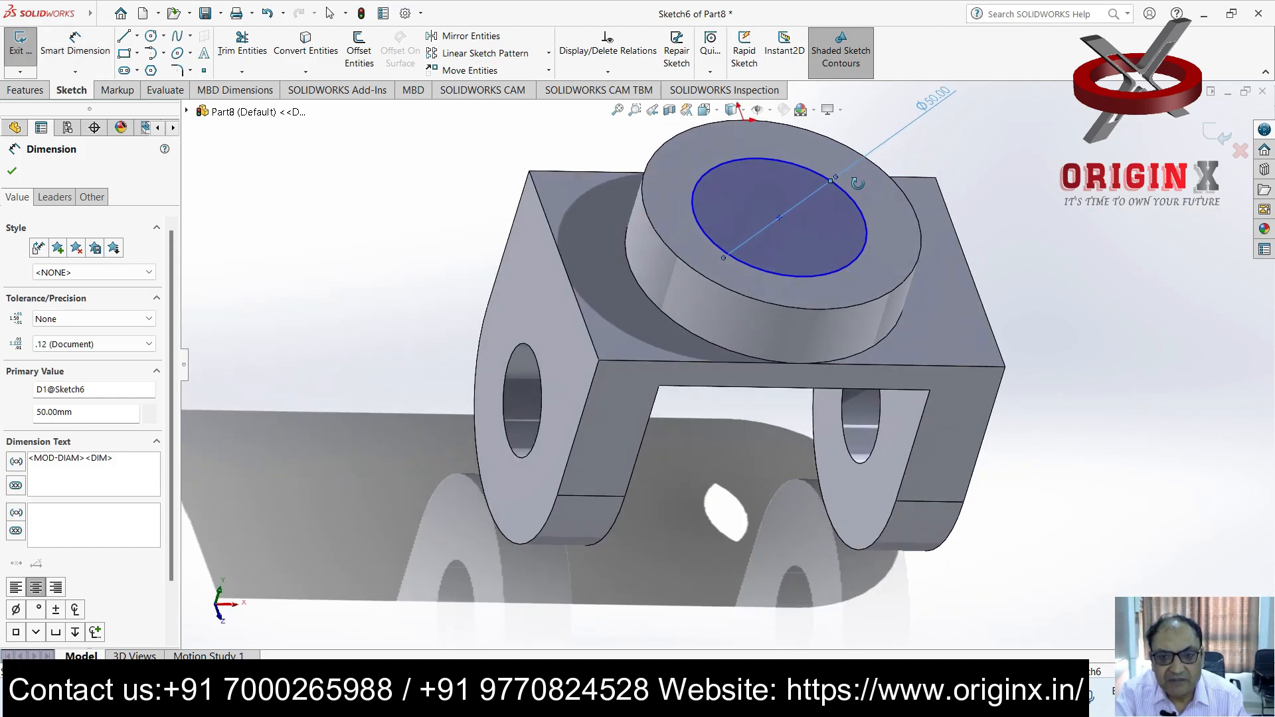
{"action": "scroll", "coordinate": [910, 202], "scroll_direction": "up", "scroll_amount": 2}
{"action": "key", "text": "Escape"}
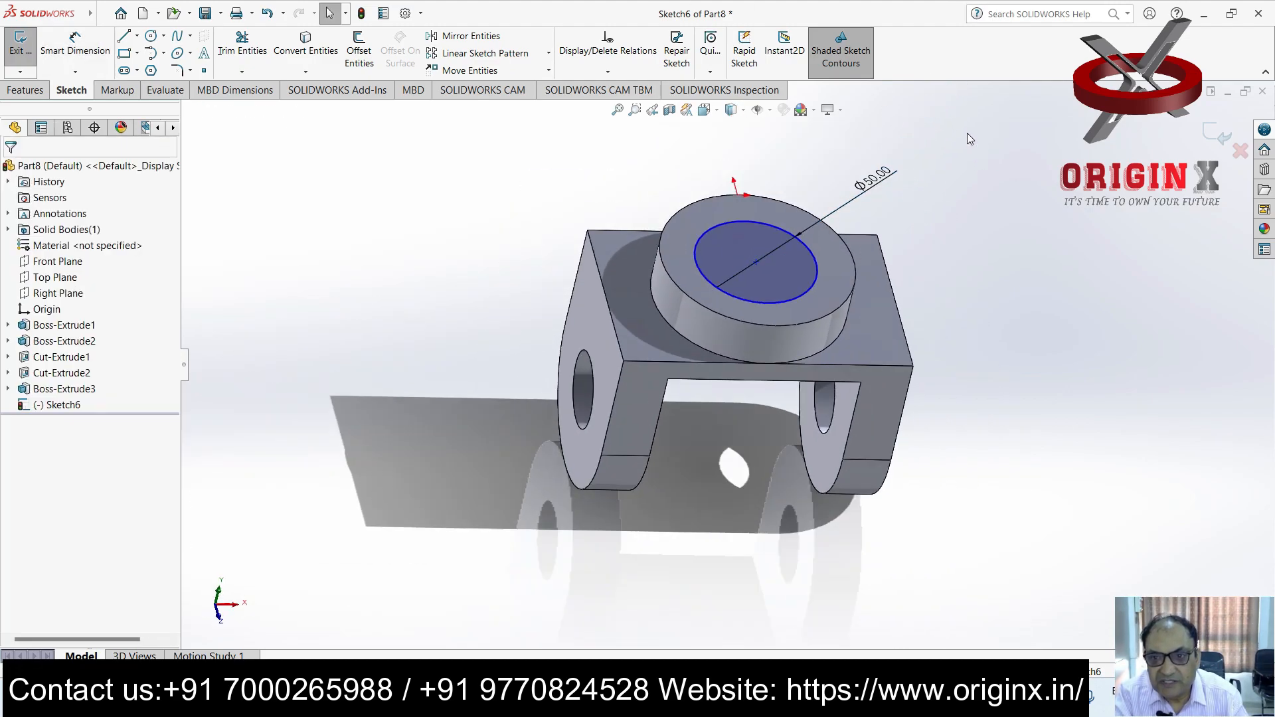
Set the diameter of the circle on the boss's top face to 60 mm
{"action": "double_click", "coordinate": [877, 181]}
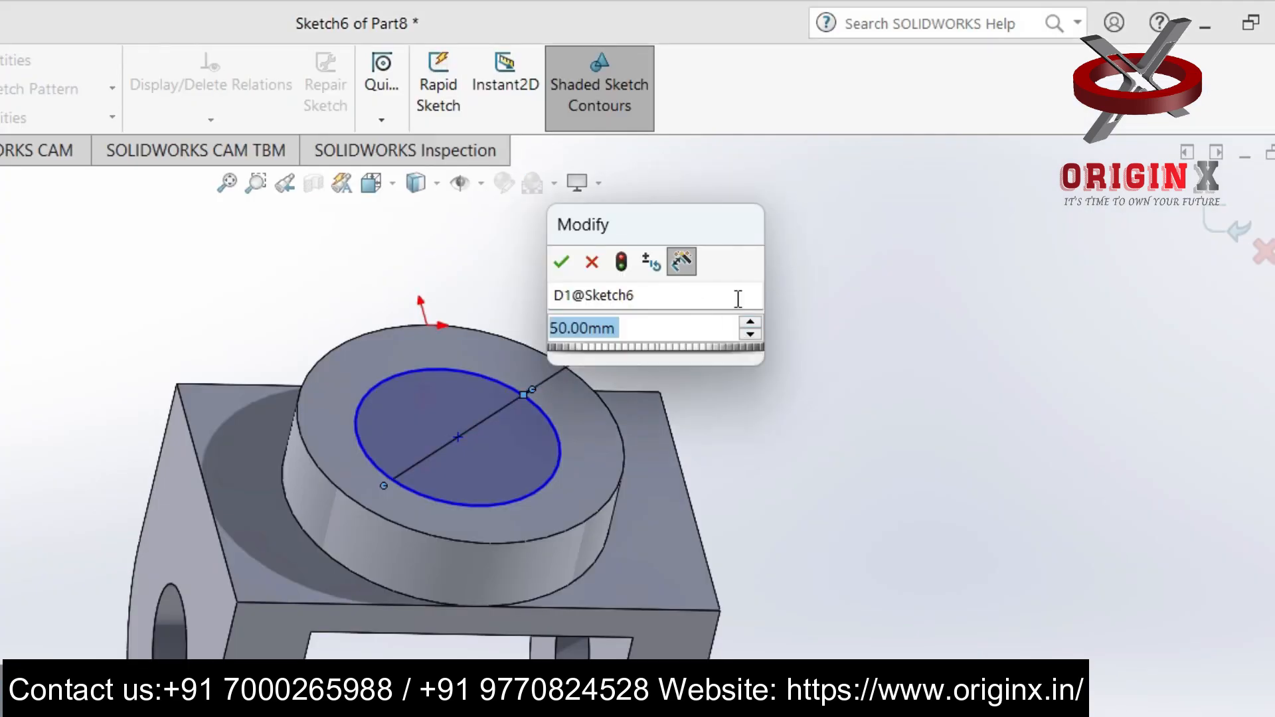
{"action": "type", "text": "60"}
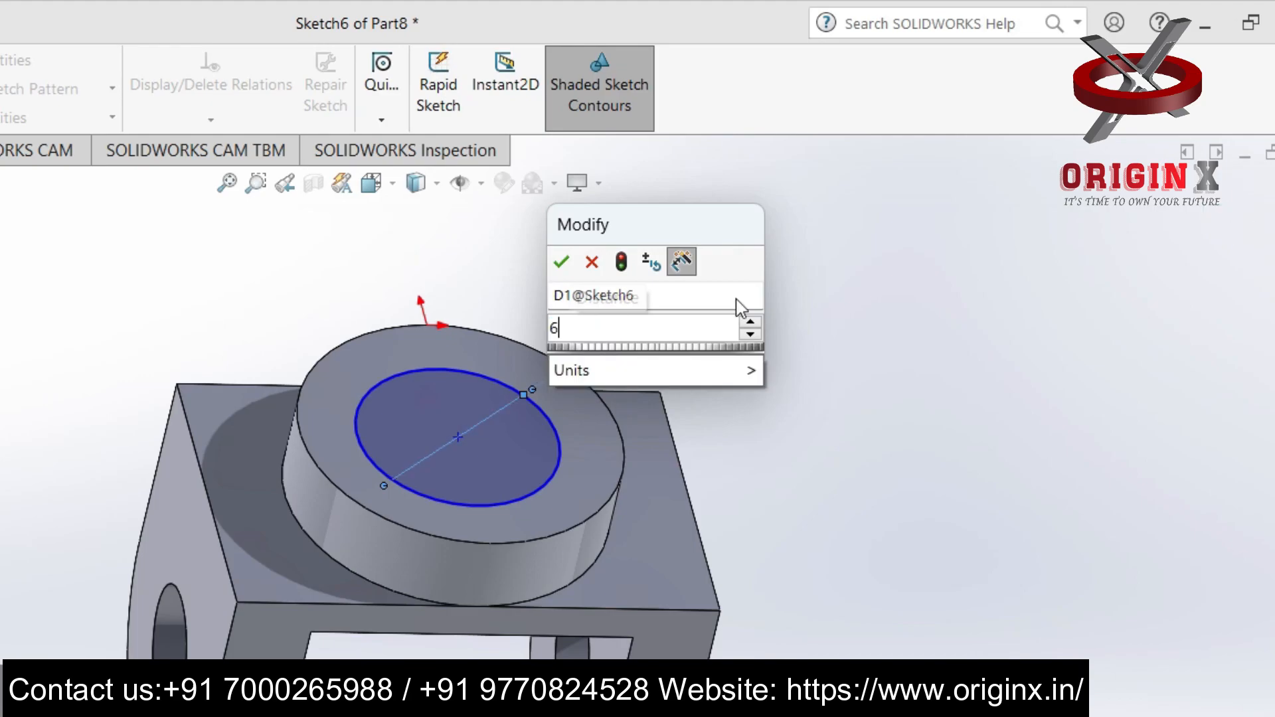
{"action": "key", "text": "Return"}
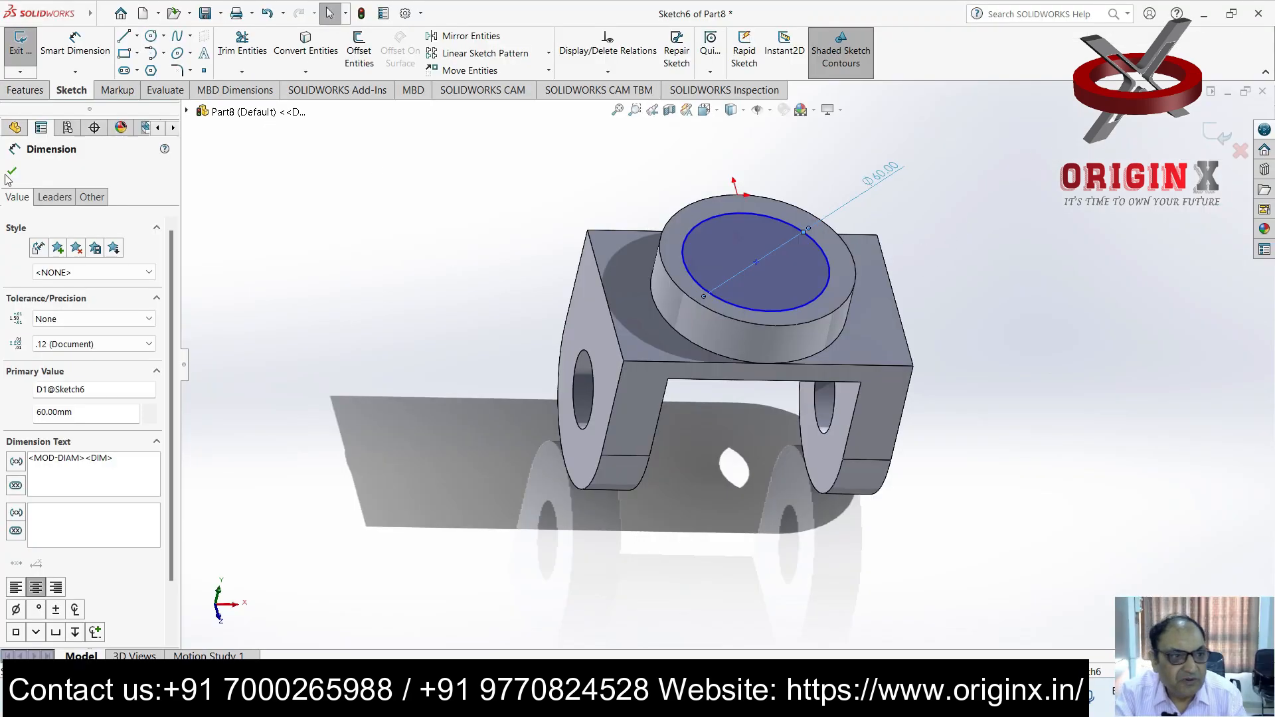
Cut the 60 mm circle 15 mm deep into the round boss as a blind extruded cut
{"action": "left_click", "coordinate": [26, 91]}
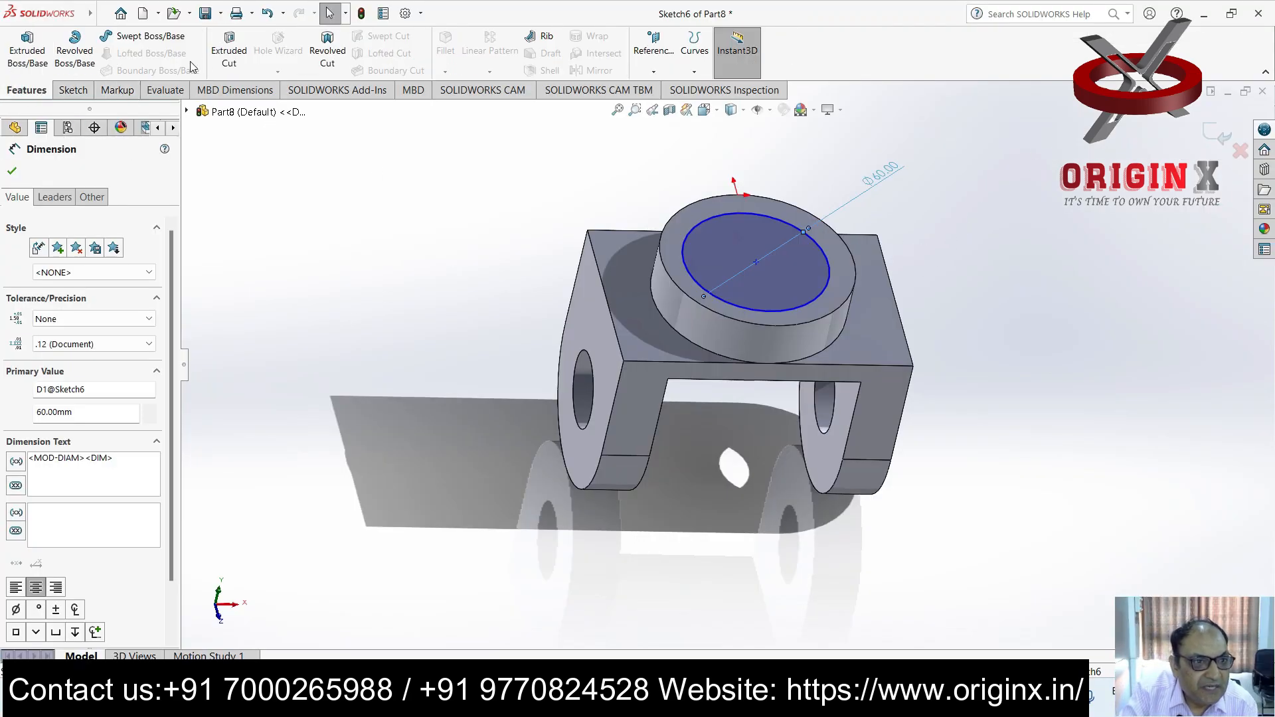
{"action": "left_click", "coordinate": [229, 52]}
{"action": "scroll", "coordinate": [873, 268], "scroll_direction": "up", "scroll_amount": 3}
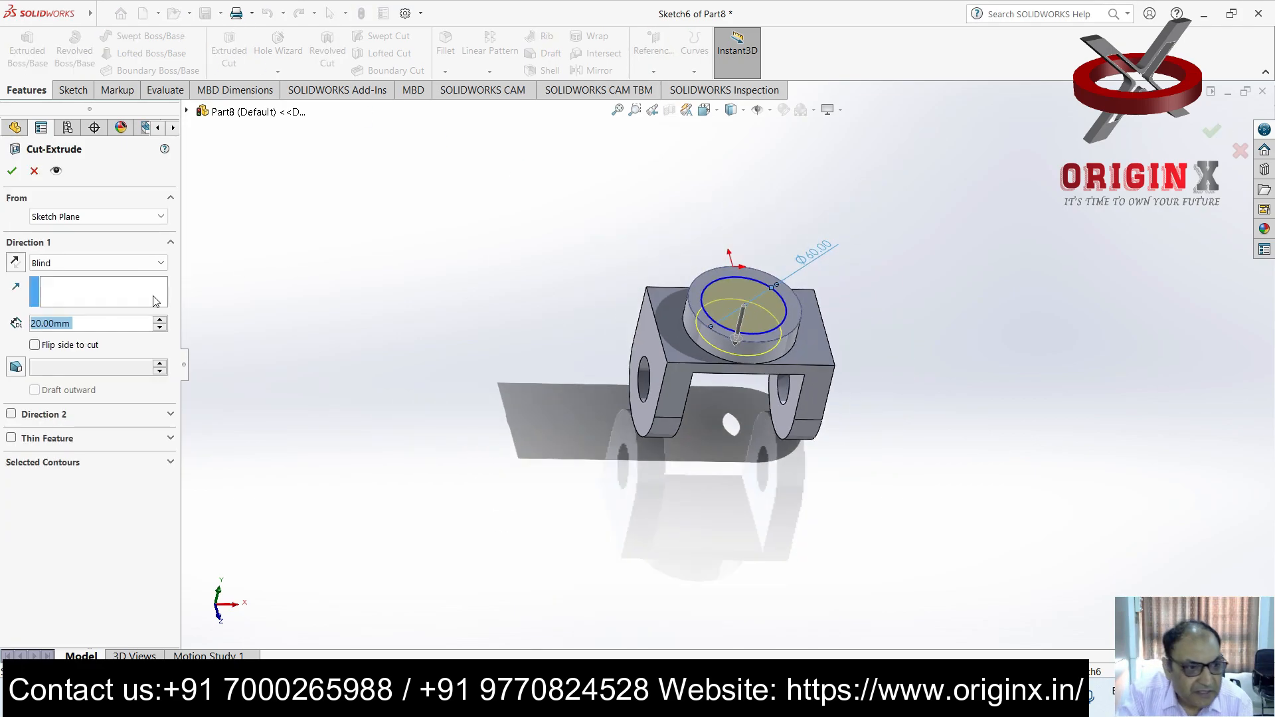
{"action": "type", "text": "15"}
{"action": "key", "text": "Return"}
Sketch a circle about 34 mm in diameter near the centre of the floor of the boss's recess
{"action": "scroll", "coordinate": [993, 336], "scroll_direction": "down", "scroll_amount": 1}
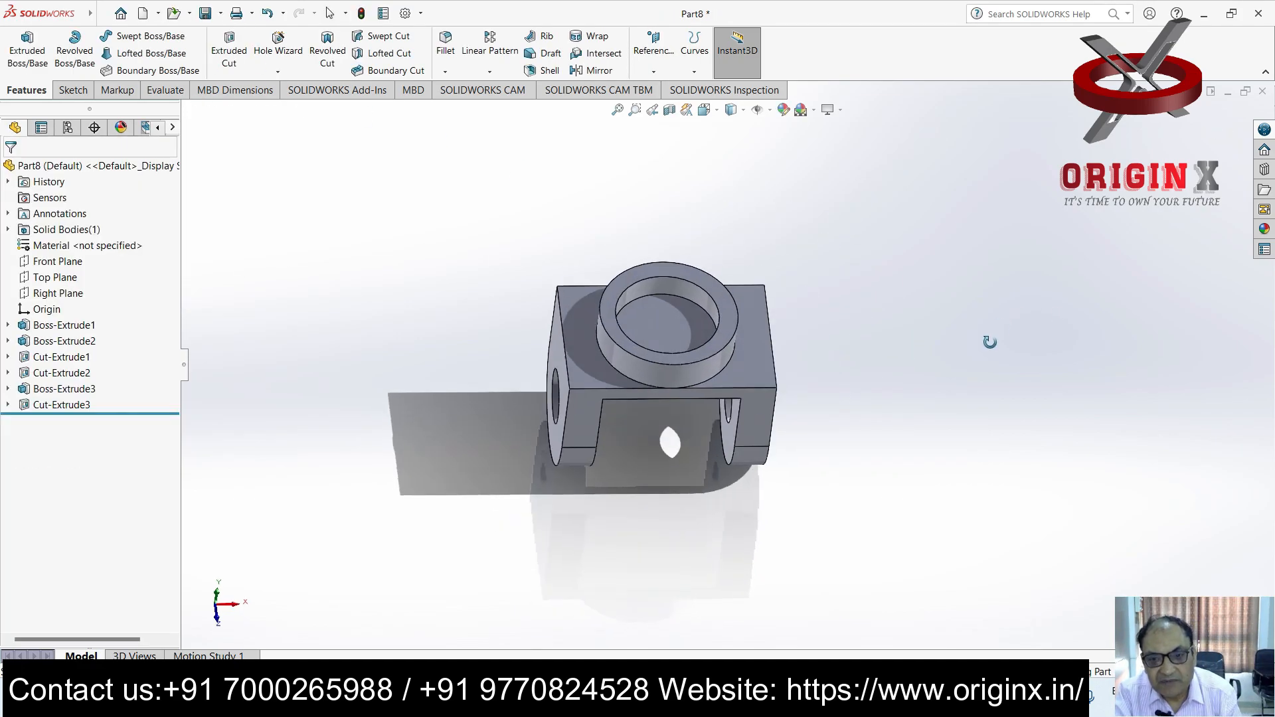
{"action": "middle_click_drag", "start_coordinate": [994, 336], "coordinate": [1005, 321]}
{"action": "left_click", "coordinate": [689, 326]}
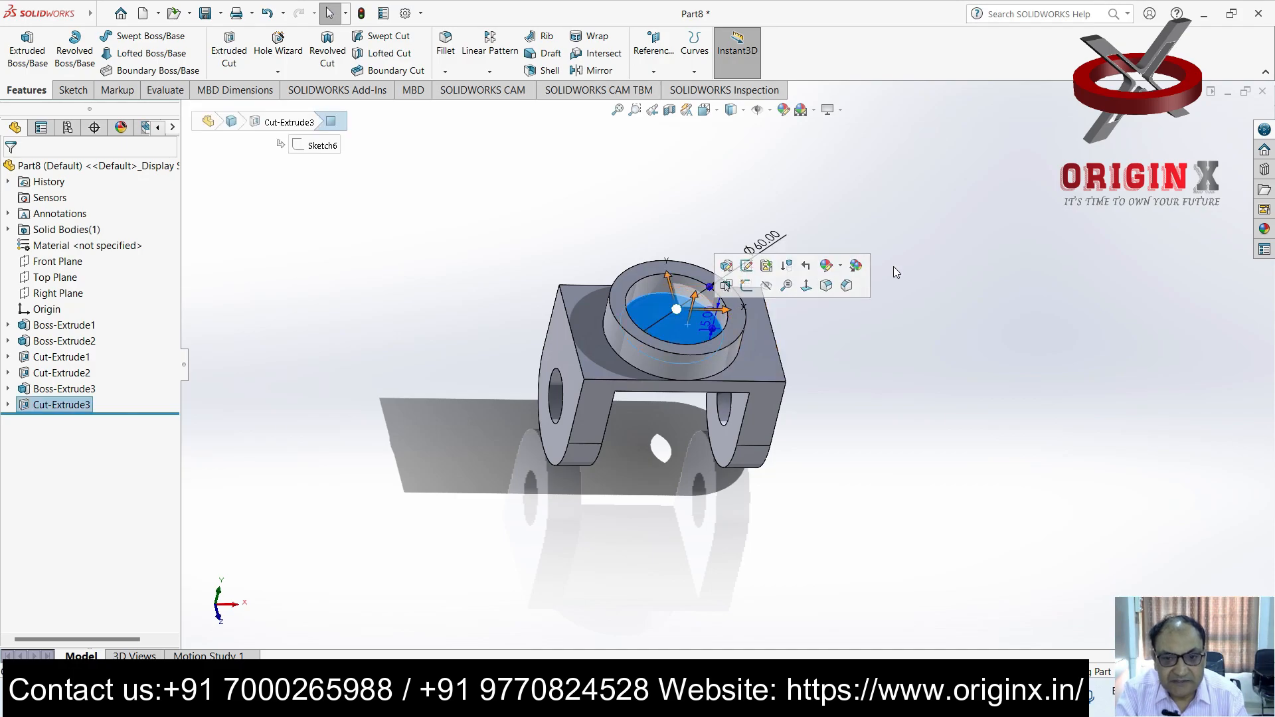
{"action": "key", "text": "ctrl+8"}
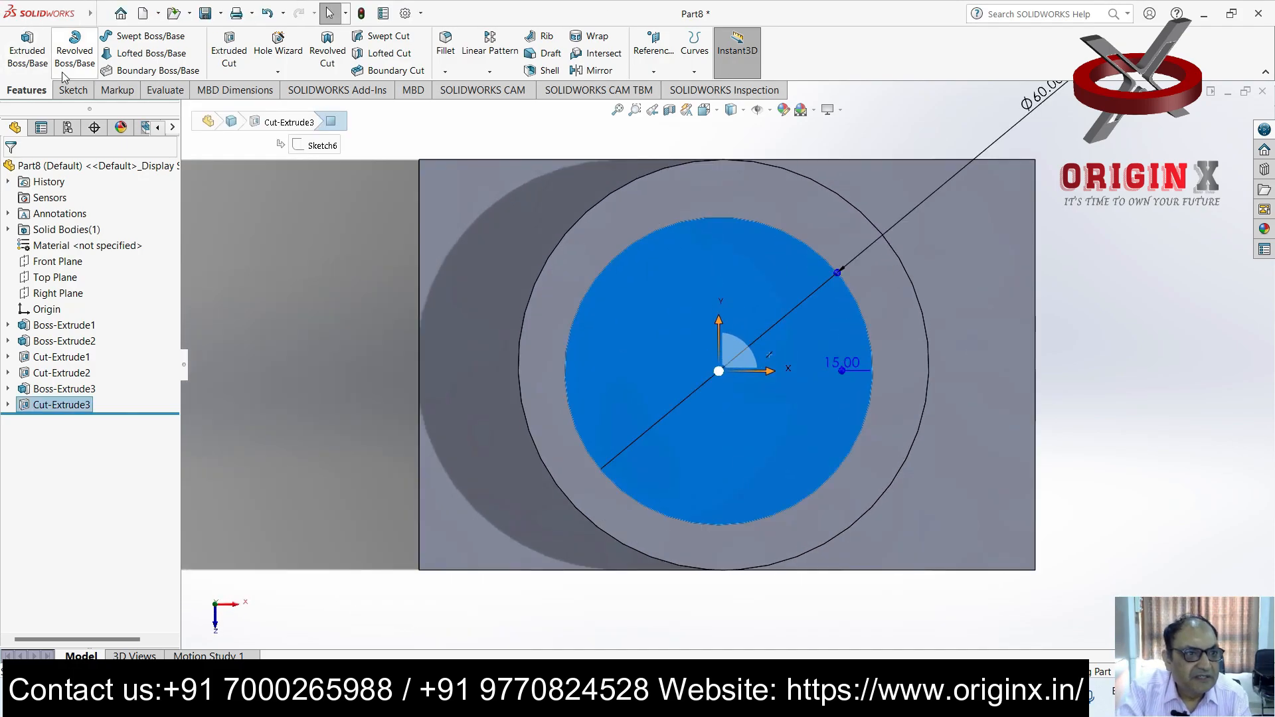
{"action": "left_click", "coordinate": [73, 90]}
{"action": "left_click", "coordinate": [166, 36]}
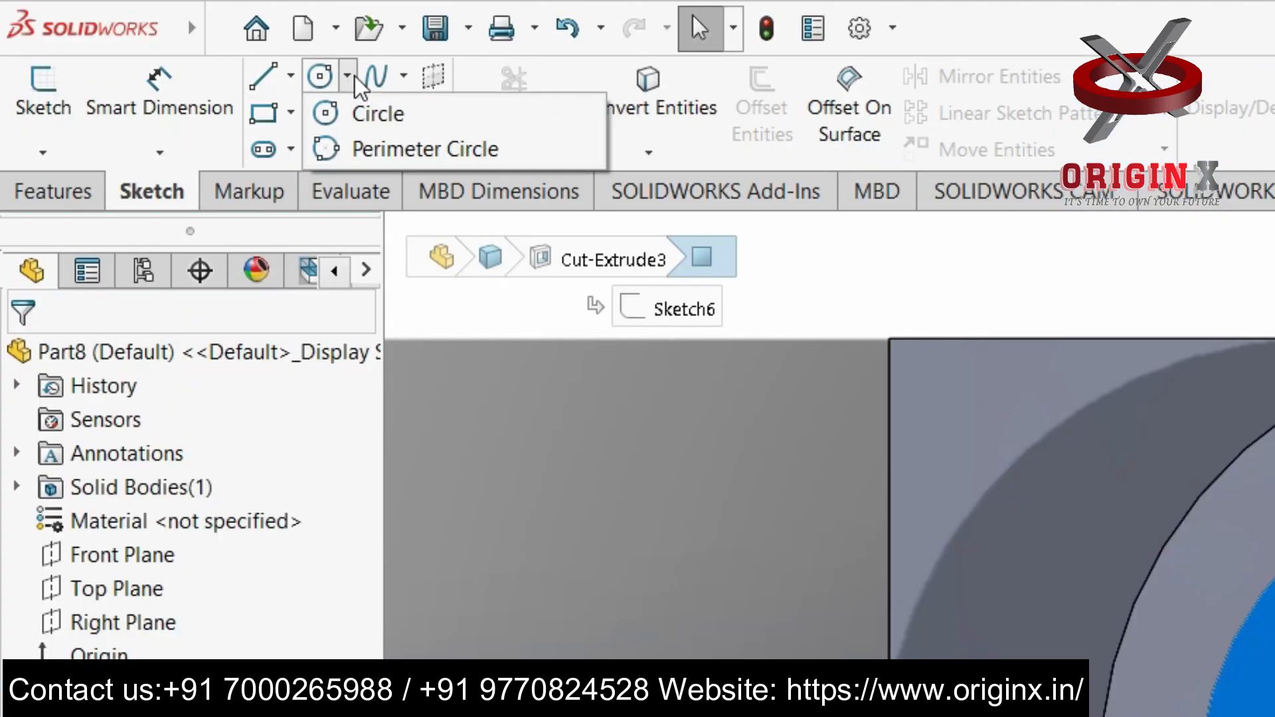
{"action": "left_click", "coordinate": [372, 114]}
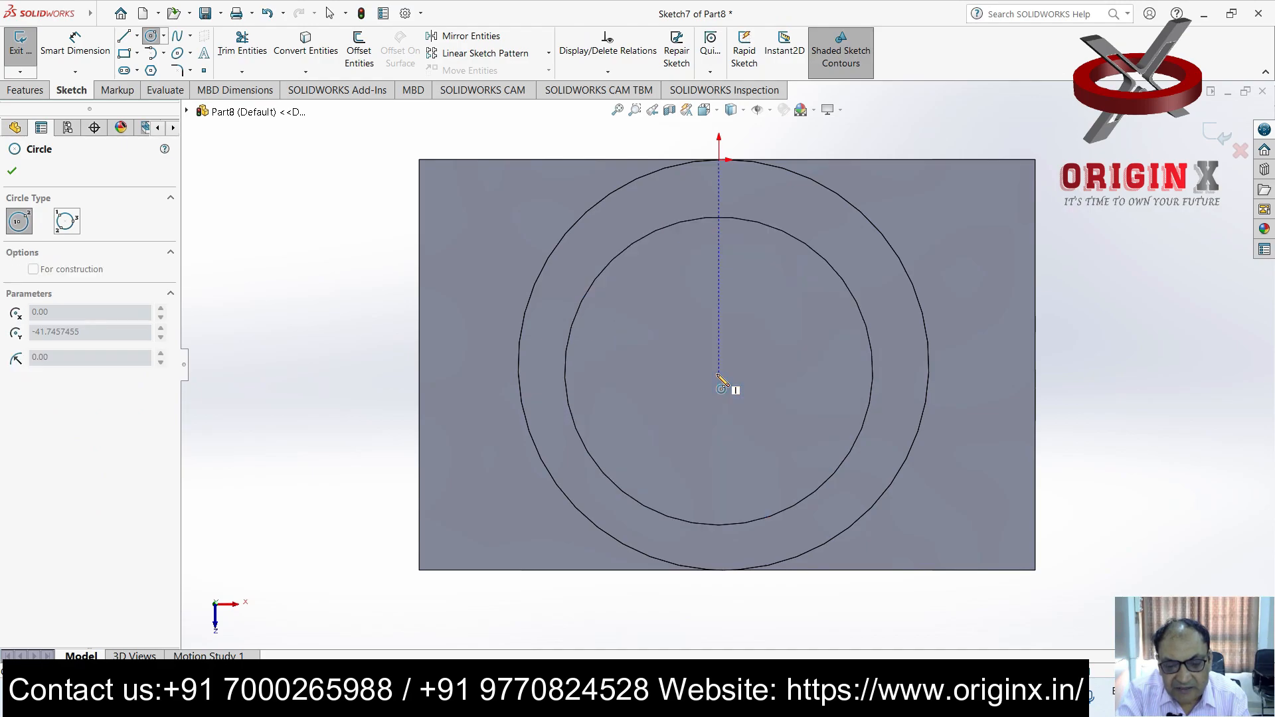
{"action": "left_click", "coordinate": [718, 373]}
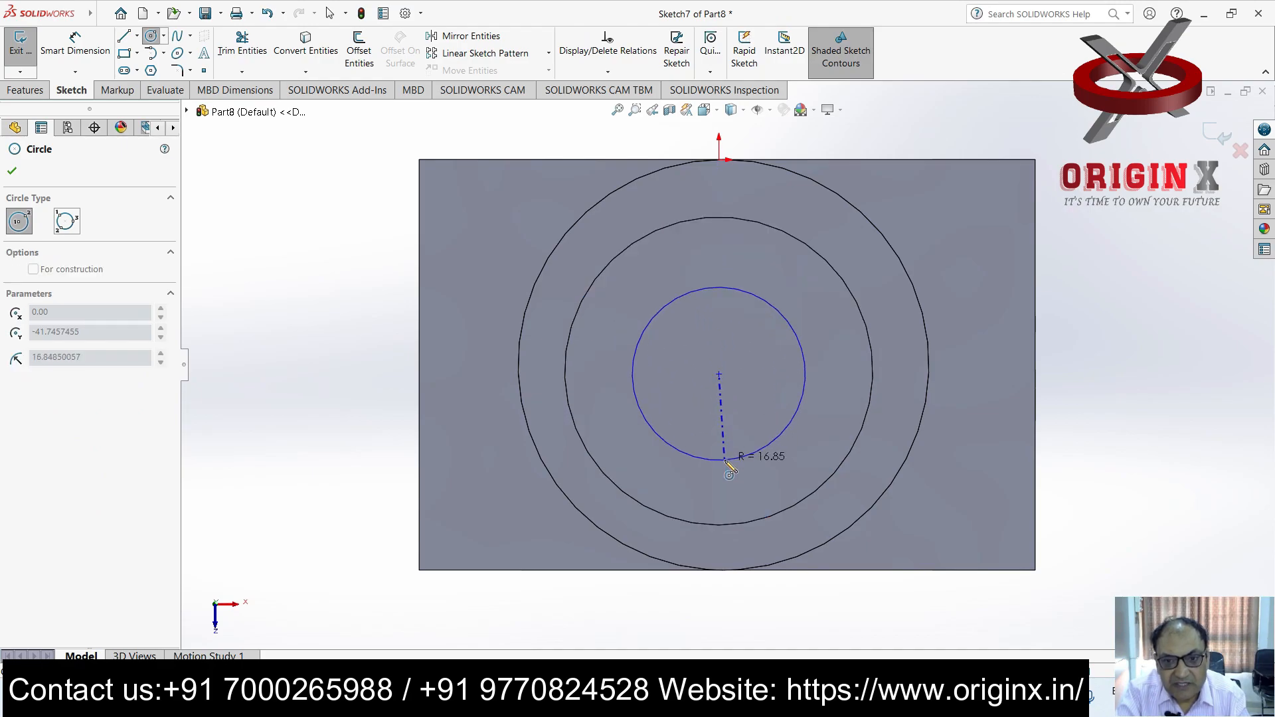
{"action": "left_click", "coordinate": [777, 439]}
{"action": "key", "text": "Escape"}
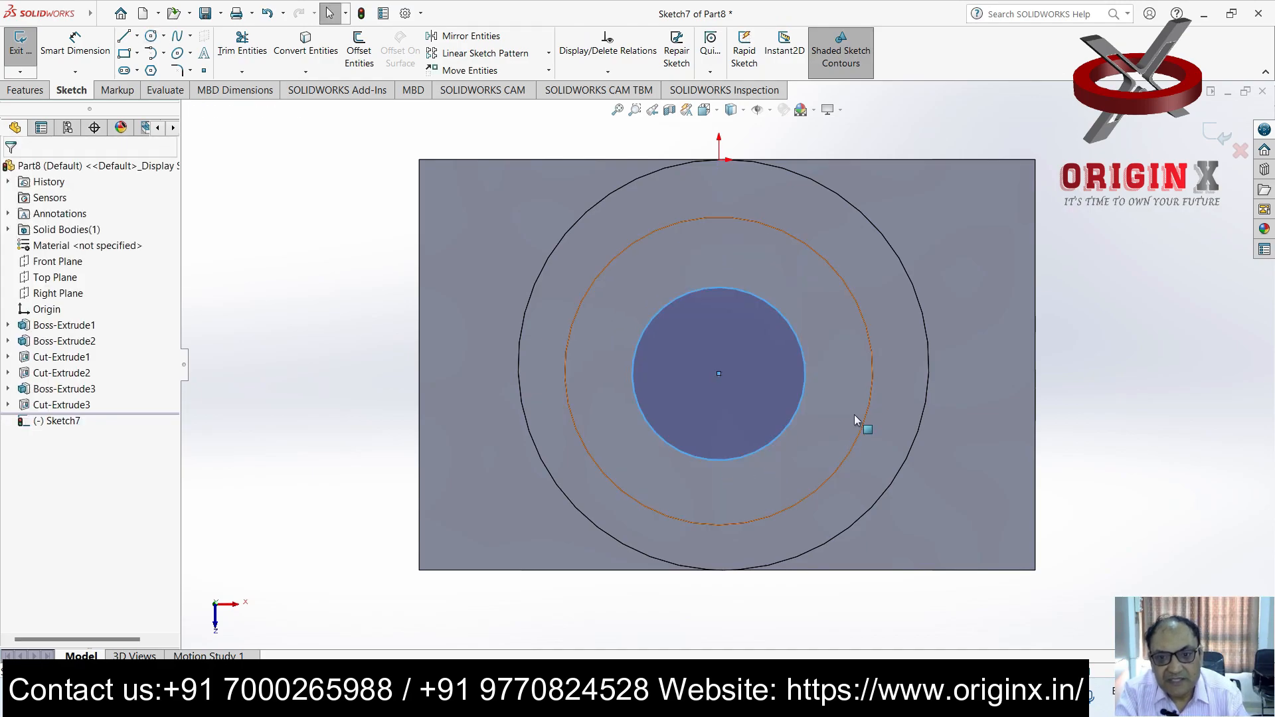
Make the new circle concentric with the circular edge of the recess
{"action": "left_click", "coordinate": [736, 217], "text": "ctrl"}
{"action": "left_click", "coordinate": [734, 290], "text": "ctrl"}
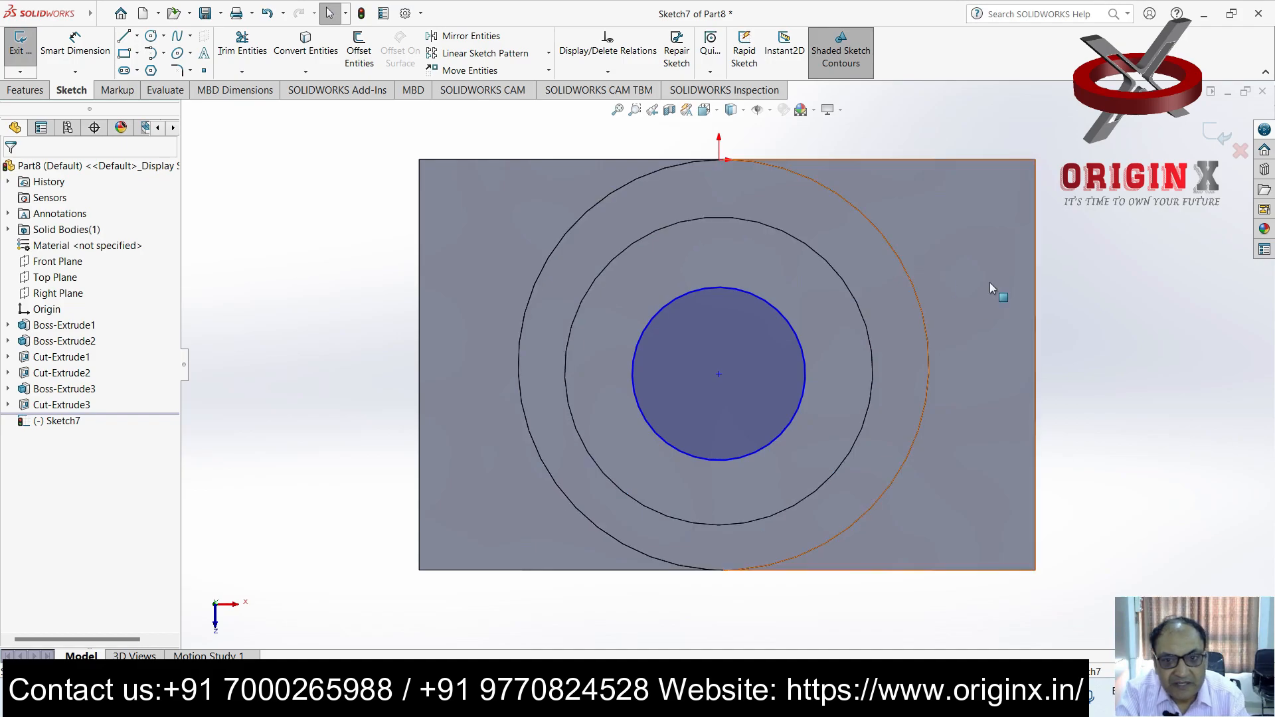
{"action": "left_click", "coordinate": [818, 255], "text": "ctrl"}
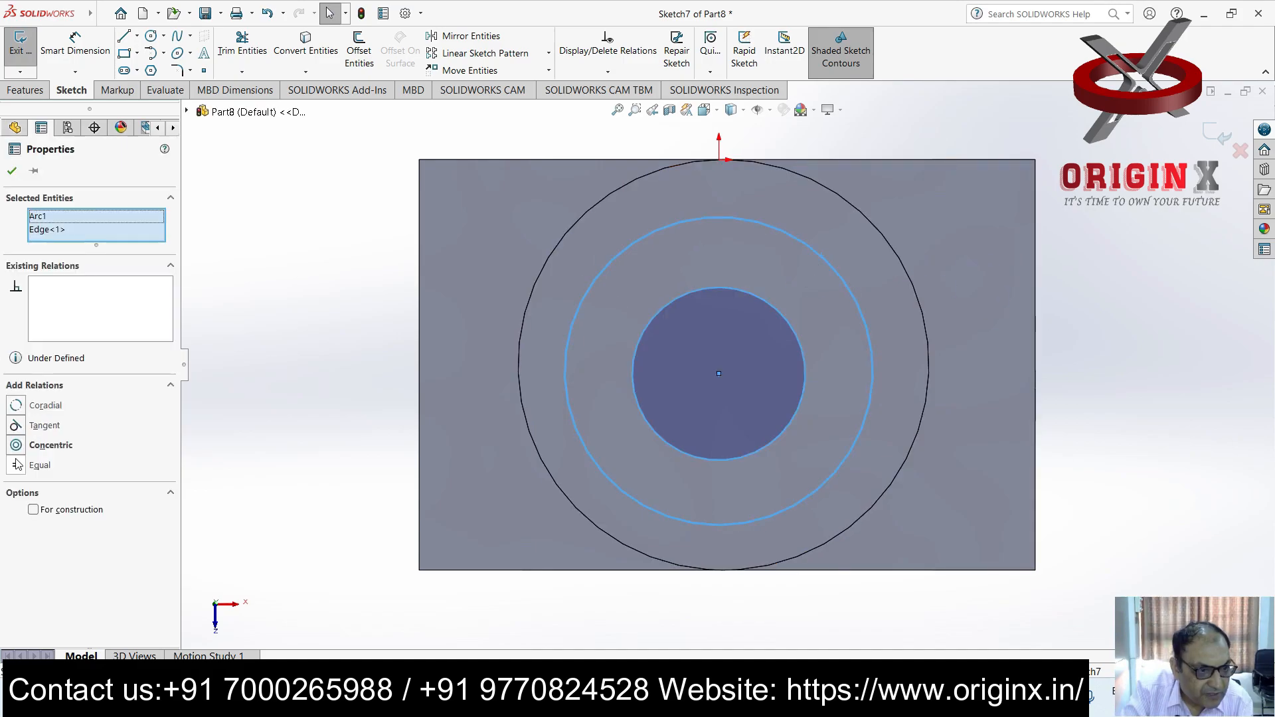
{"action": "left_click", "coordinate": [12, 172]}
Cut the inner circle as an extruded cut ending Up To Surface at the block's top face
{"action": "left_click", "coordinate": [28, 90]}
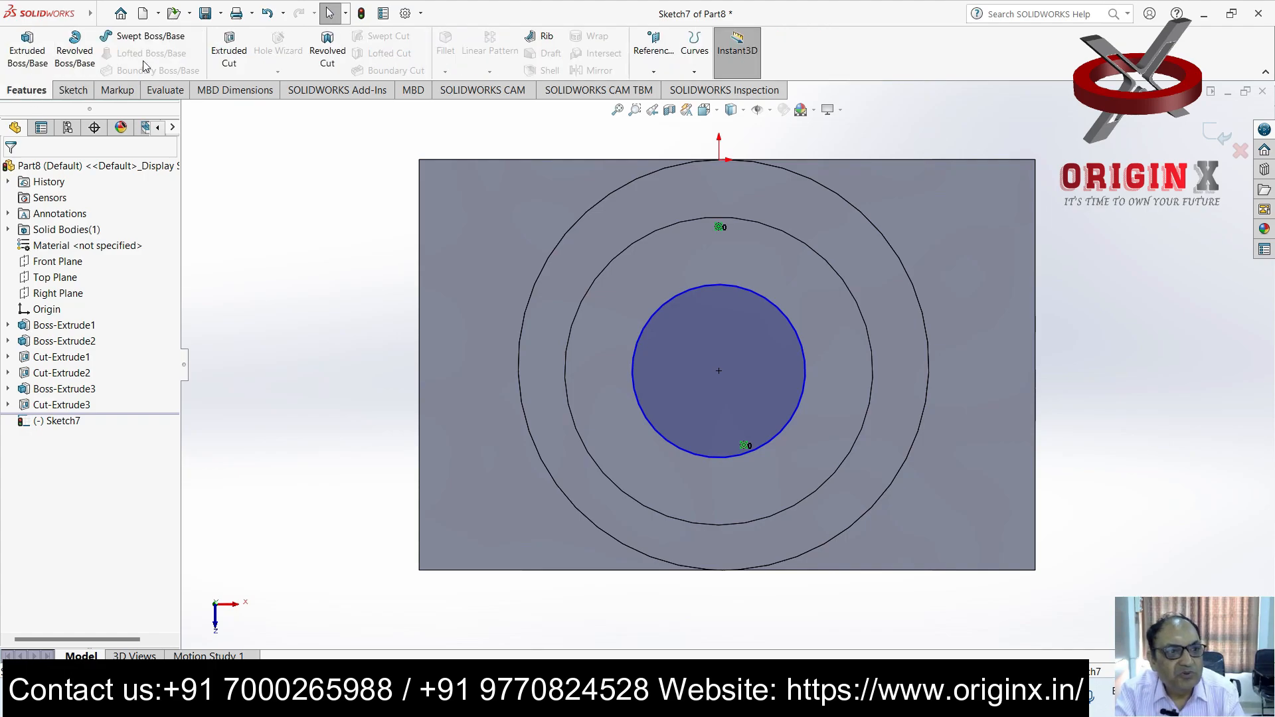
{"action": "left_click", "coordinate": [233, 58]}
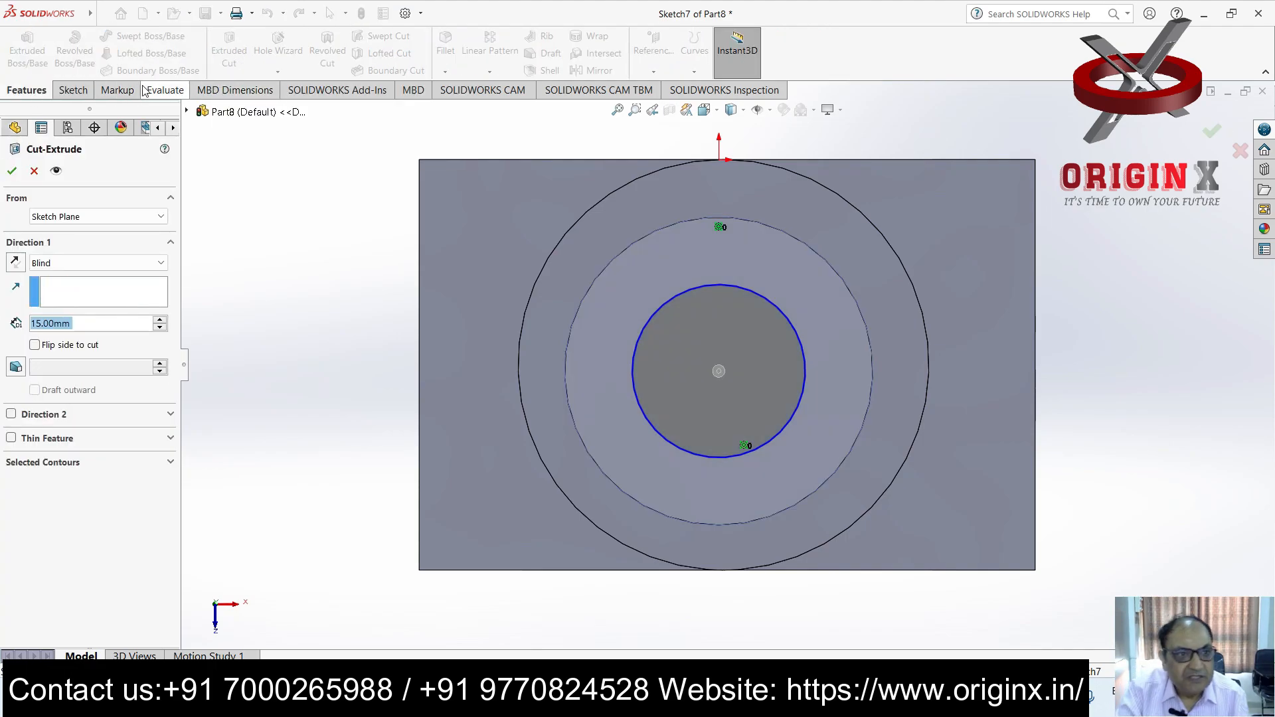
{"action": "middle_click_drag", "start_coordinate": [323, 303], "coordinate": [331, 157]}
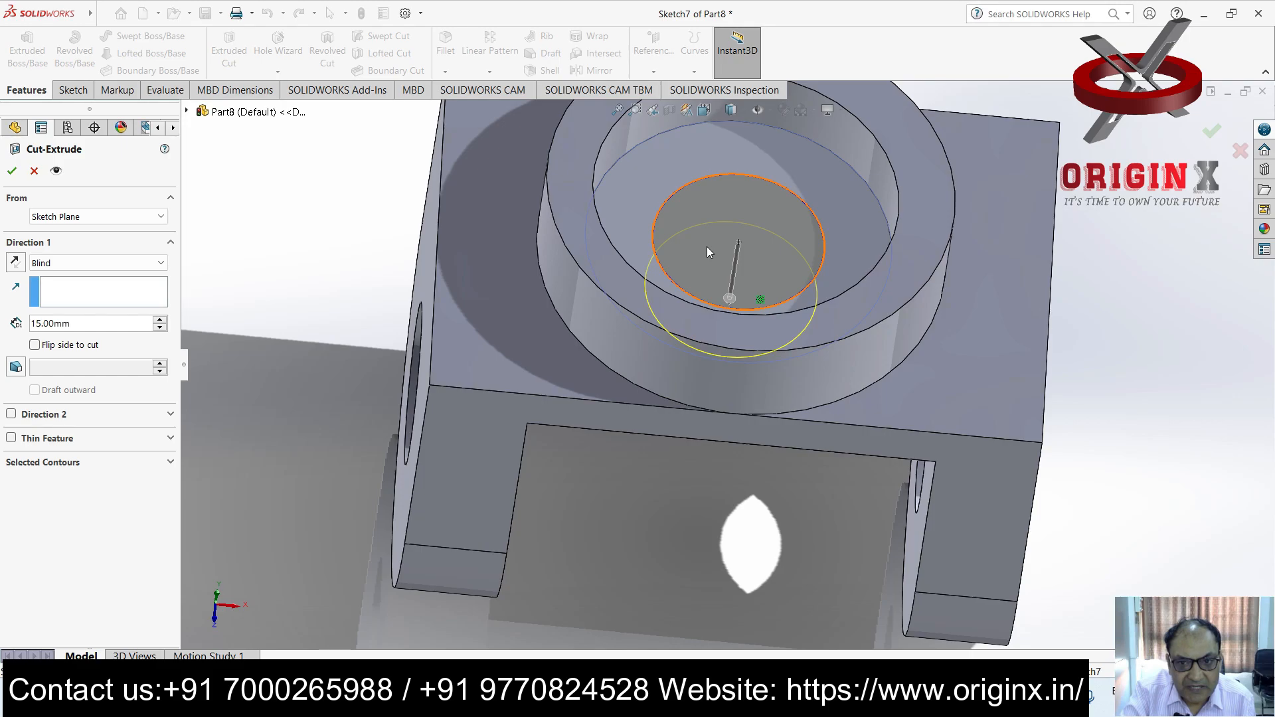
{"action": "left_click", "coordinate": [127, 265]}
{"action": "left_click", "coordinate": [92, 335]}
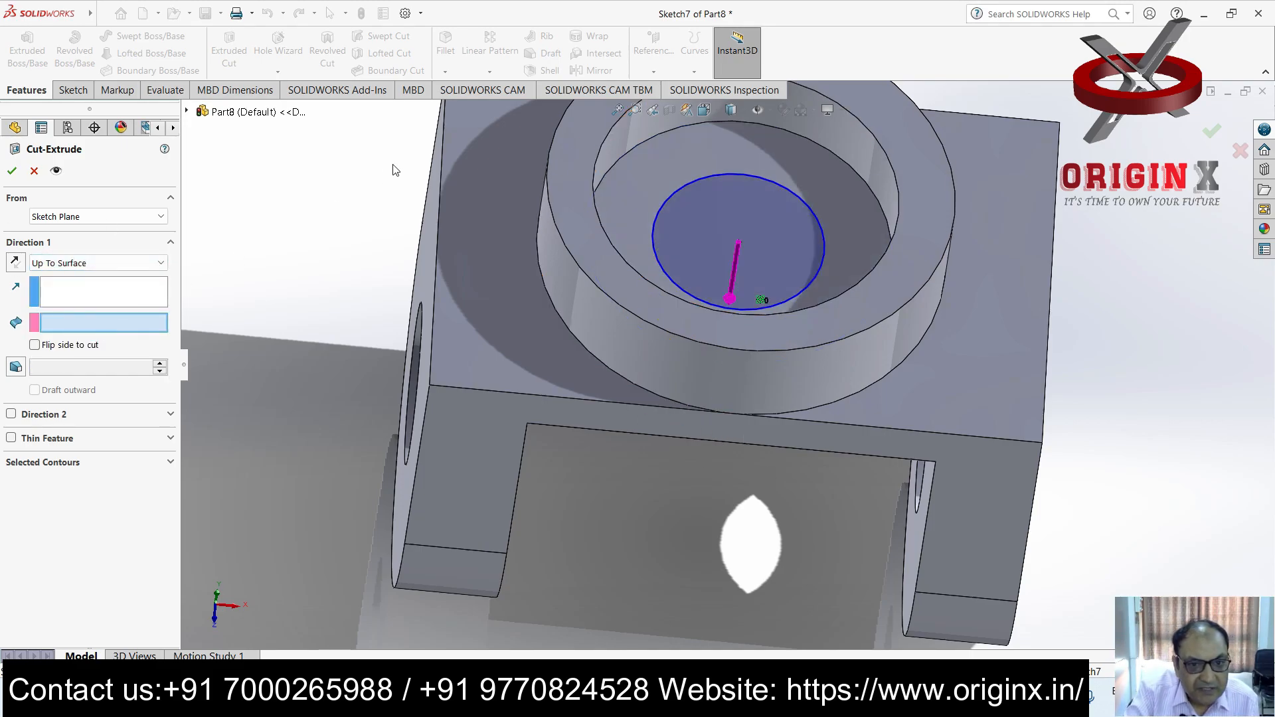
{"action": "left_click", "coordinate": [464, 364]}
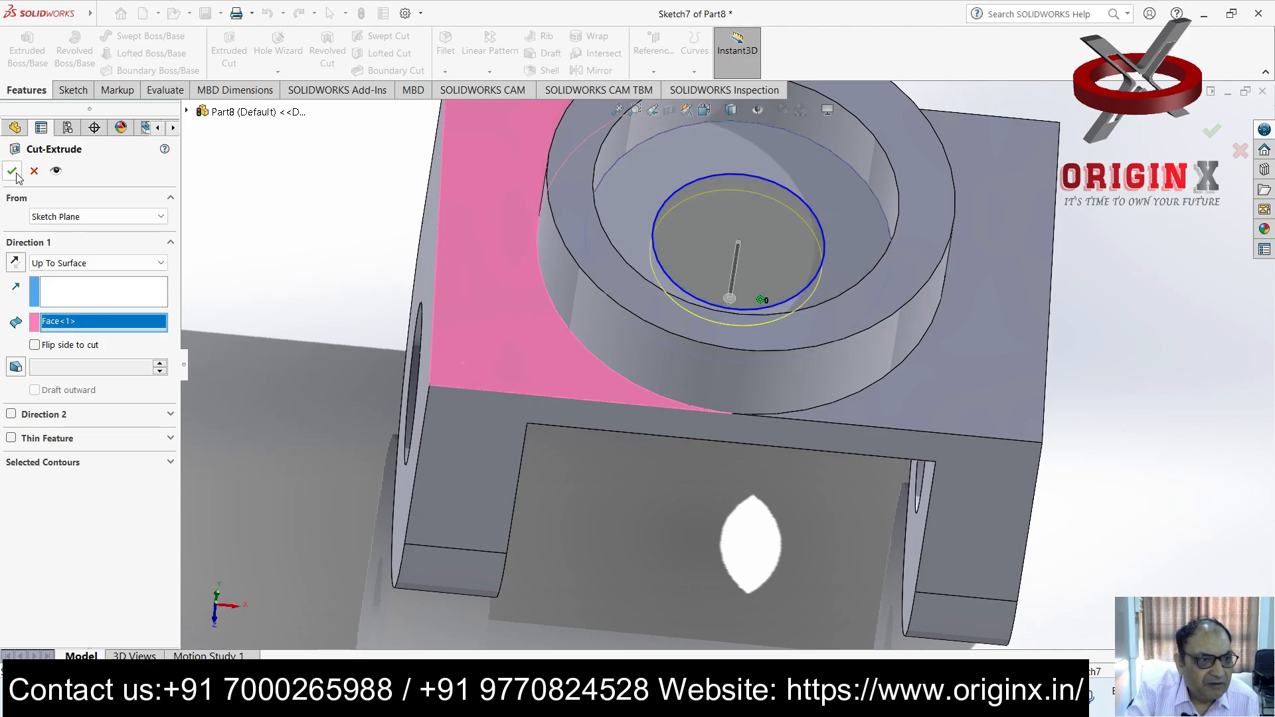
{"action": "left_click", "coordinate": [13, 172]}
{"action": "left_click", "coordinate": [1102, 312]}
Inspect the fork bracket's recessed boss and drilled legs from several angles
{"action": "scroll", "coordinate": [1102, 312], "scroll_direction": "up", "scroll_amount": 3}
{"action": "middle_click_drag", "start_coordinate": [1070, 283], "coordinate": [864, 331]}
{"action": "scroll", "coordinate": [955, 217], "scroll_direction": "up", "scroll_amount": 4}
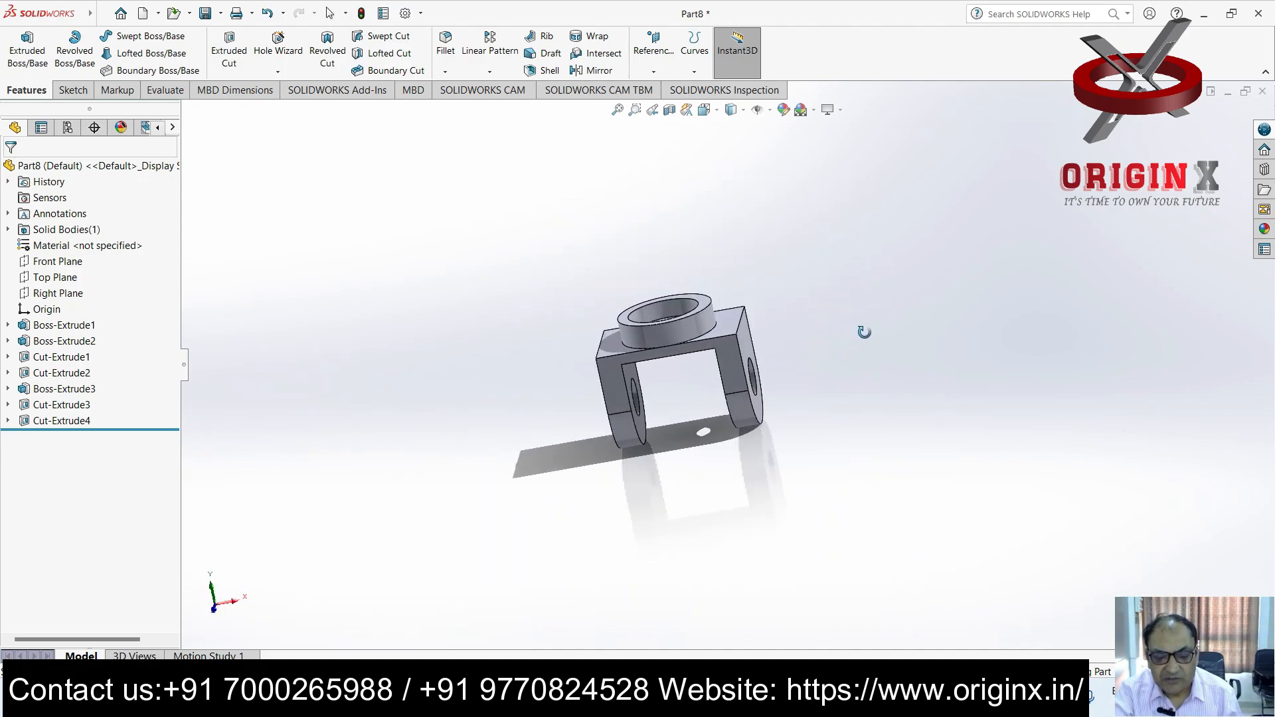
{"action": "scroll", "coordinate": [712, 412], "scroll_direction": "down", "scroll_amount": 3}
{"action": "mouse_move", "coordinate": [712, 412]}
{"action": "middle_mouse_down"}
{"action": "mouse_move", "coordinate": [946, 402]}
{"action": "mouse_move", "coordinate": [717, 412]}
{"action": "middle_mouse_up"}
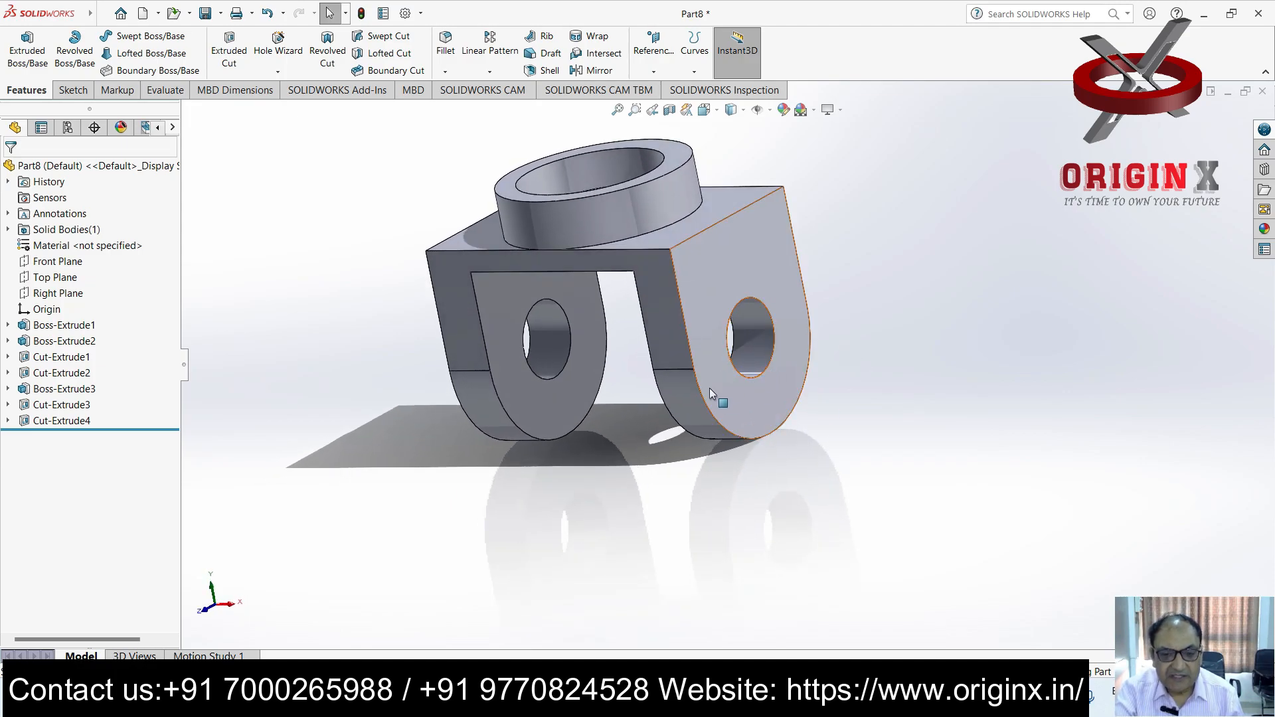
{"action": "middle_click_drag", "start_coordinate": [751, 320], "coordinate": [788, 313]}
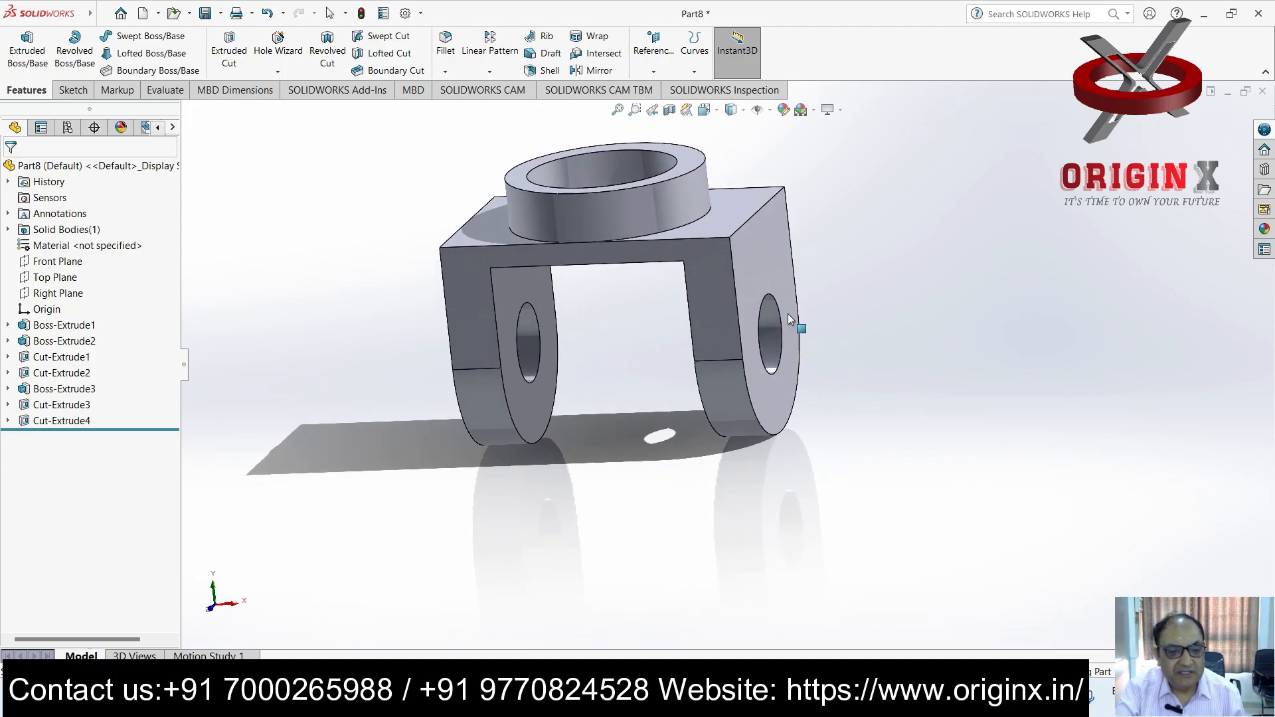
Save the bracket in the Documents folder as a SOLIDWORKS part named 18
{"action": "left_click", "coordinate": [103, 16]}
{"action": "left_click", "coordinate": [136, 187]}
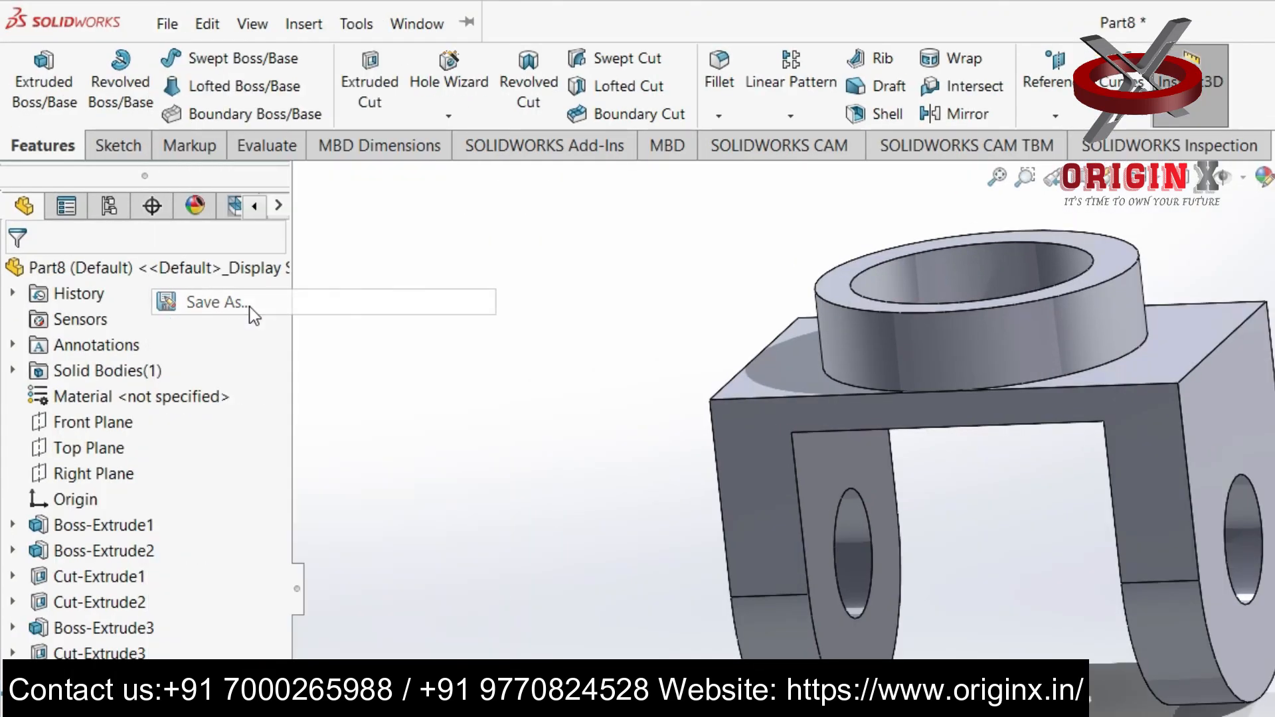
{"action": "type", "text": "18"}
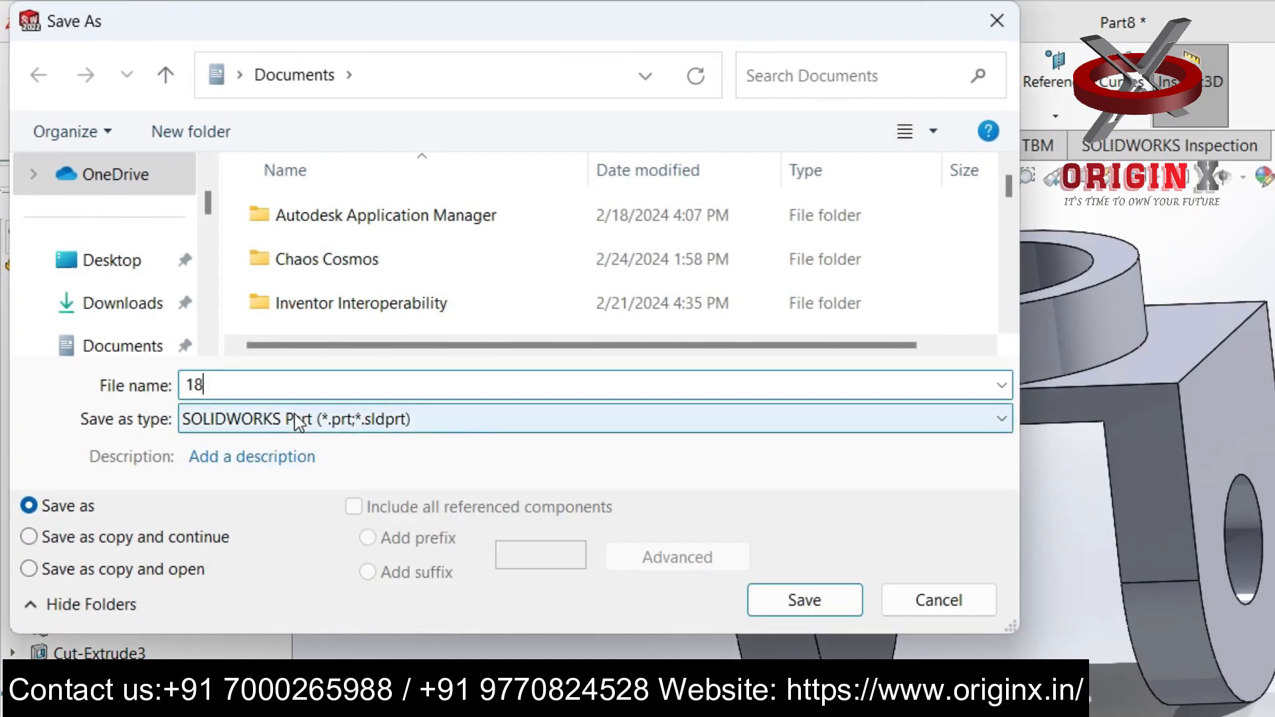
{"action": "key", "text": "Return"}
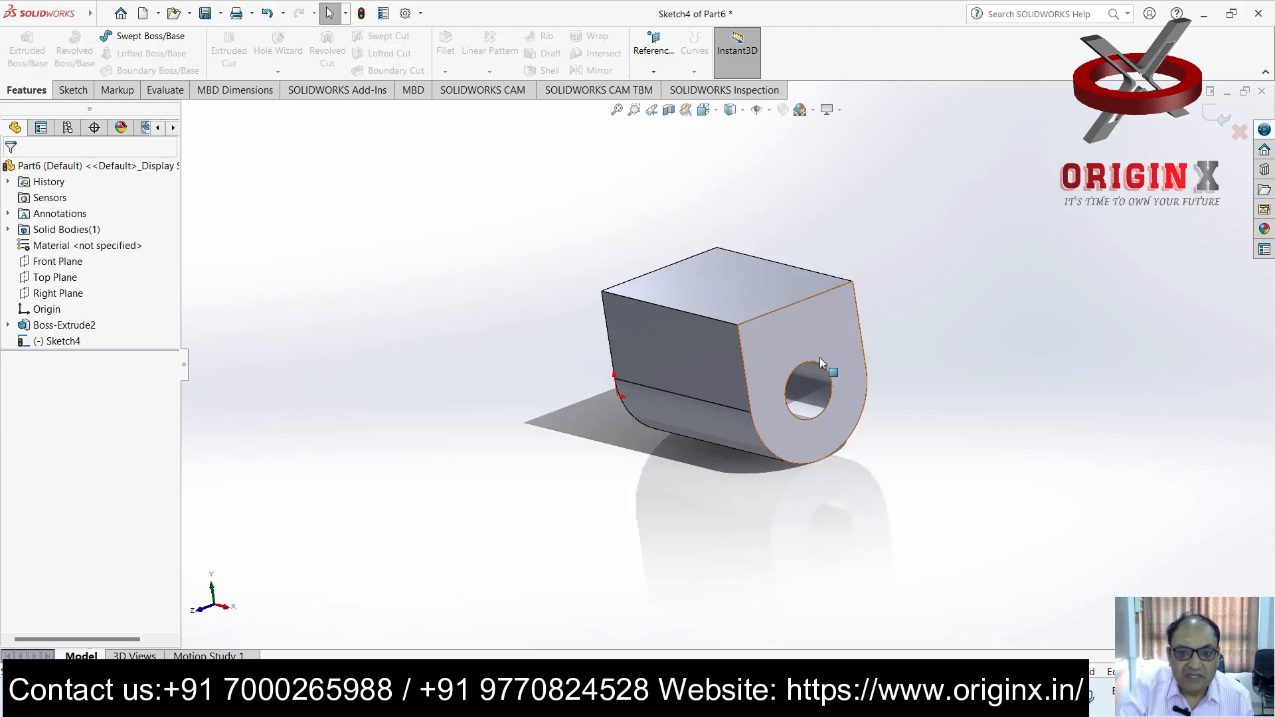
Discard the open sketch's changes in the old drilled block part, Part6, and close that part
{"action": "left_click", "coordinate": [776, 354]}
{"action": "key", "text": "Delete"}
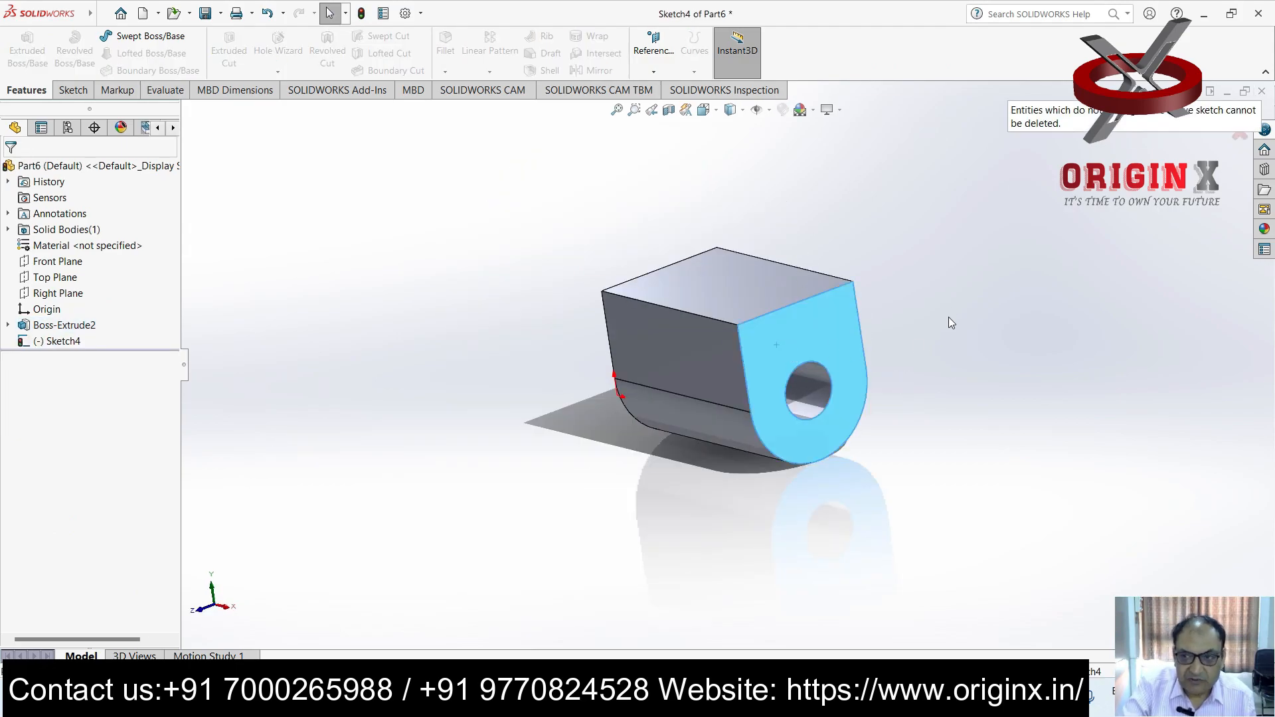
{"action": "left_click", "coordinate": [1240, 137]}
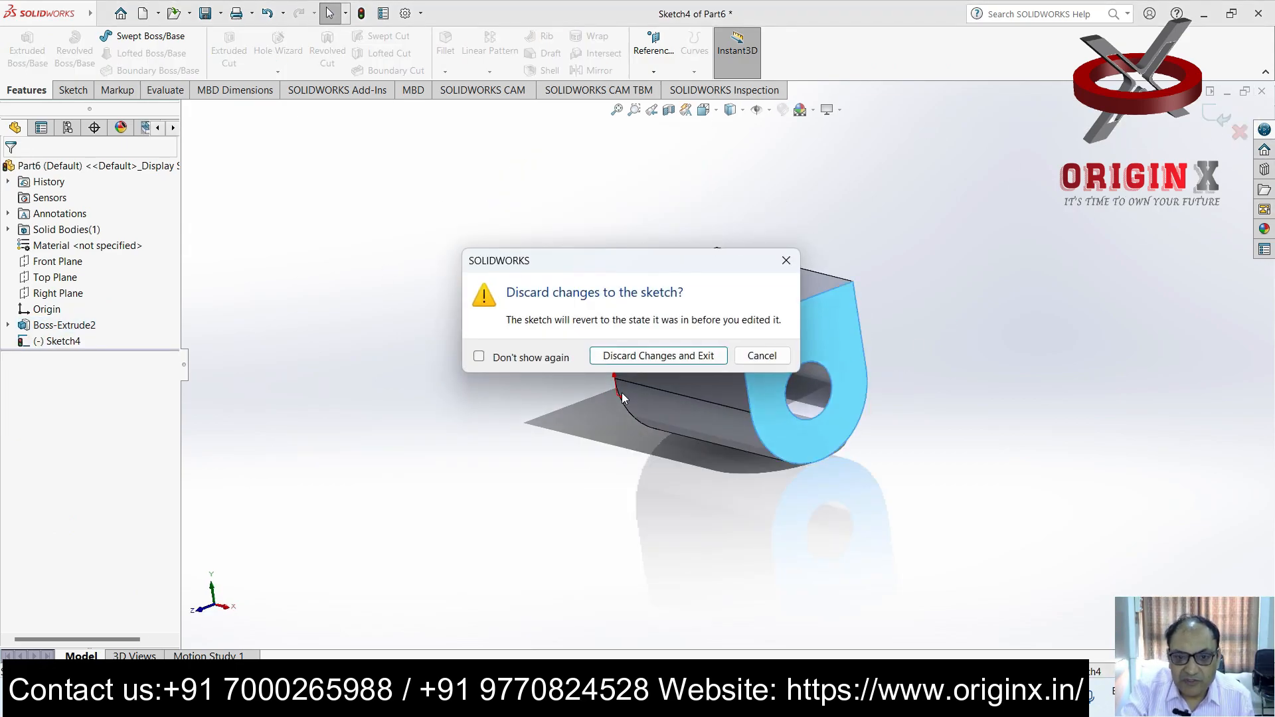
{"action": "left_click", "coordinate": [668, 354]}
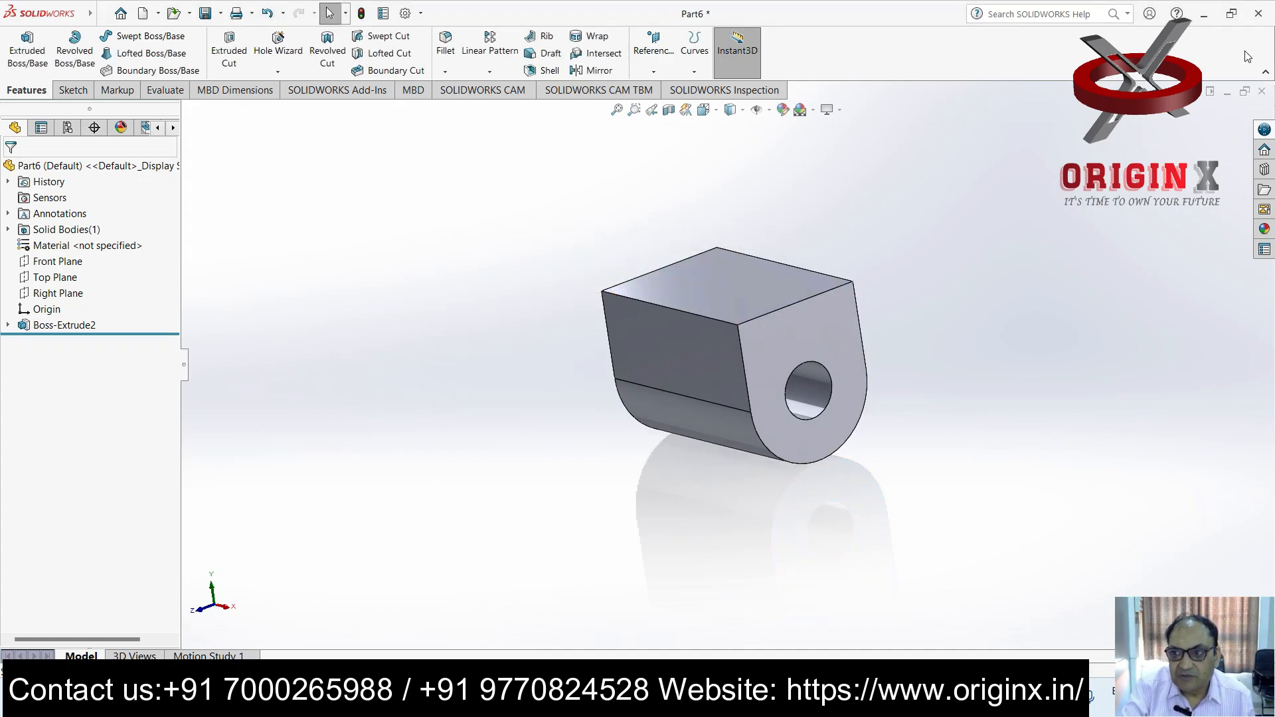
{"action": "left_click", "coordinate": [1263, 92]}
{"action": "left_click", "coordinate": [588, 375]}
Create a new, empty part document
{"action": "left_click", "coordinate": [104, 15]}
{"action": "left_click", "coordinate": [104, 15]}
{"action": "left_click", "coordinate": [104, 15]}
{"action": "left_click", "coordinate": [117, 39]}
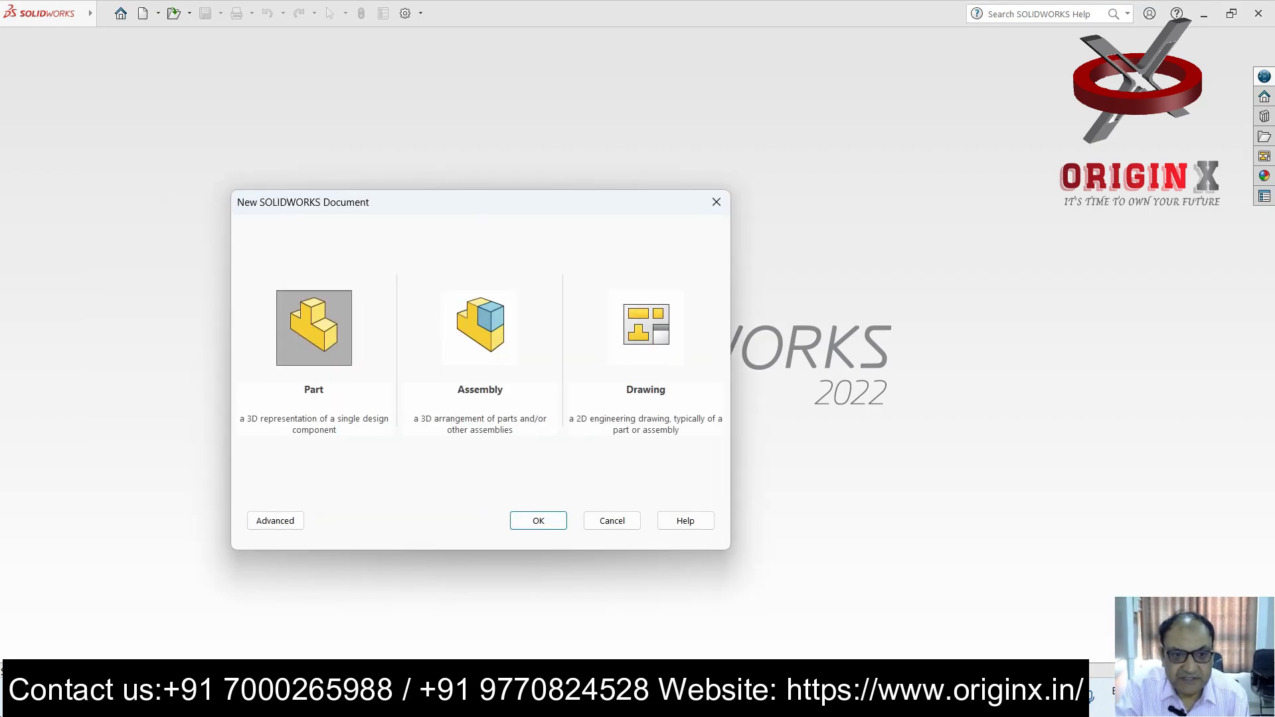
{"action": "left_click", "coordinate": [559, 521]}
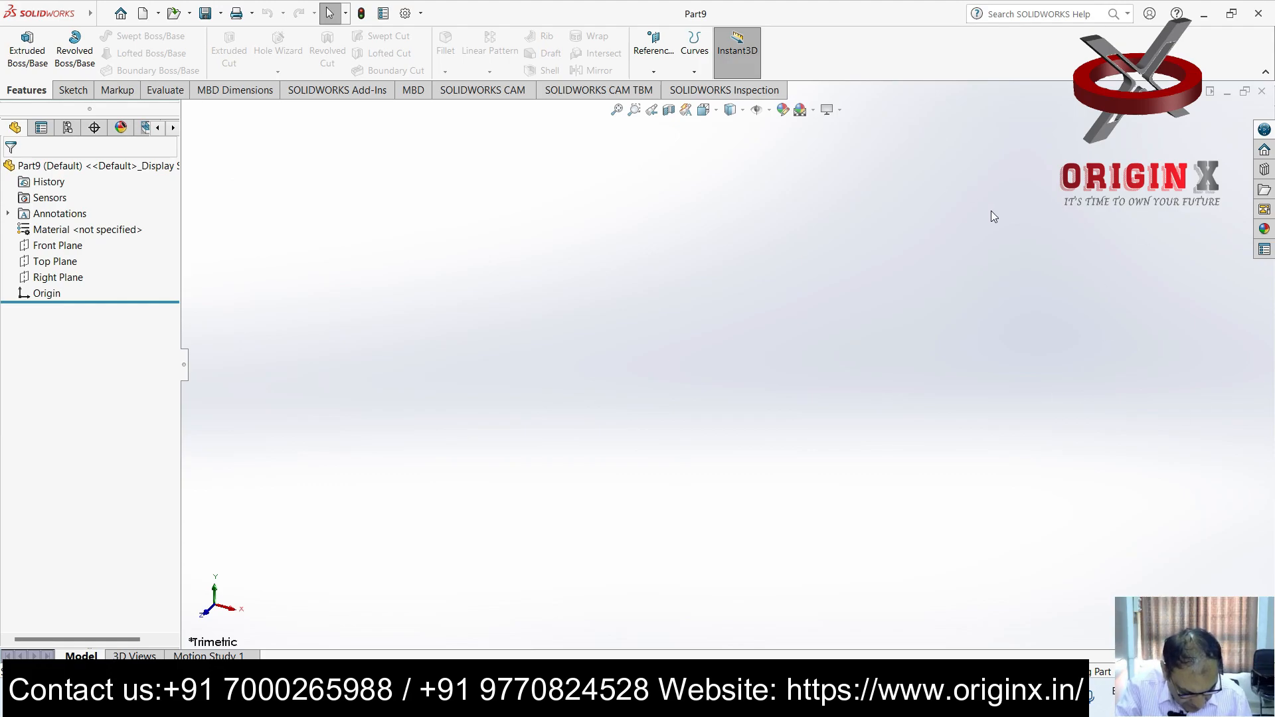
Sketch an open stair-shaped profile of four connected lines on the Front Plane, starting with a vertical line about 20 mm long
{"action": "left_click", "coordinate": [63, 247]}
{"action": "key", "text": "ctrl+8"}
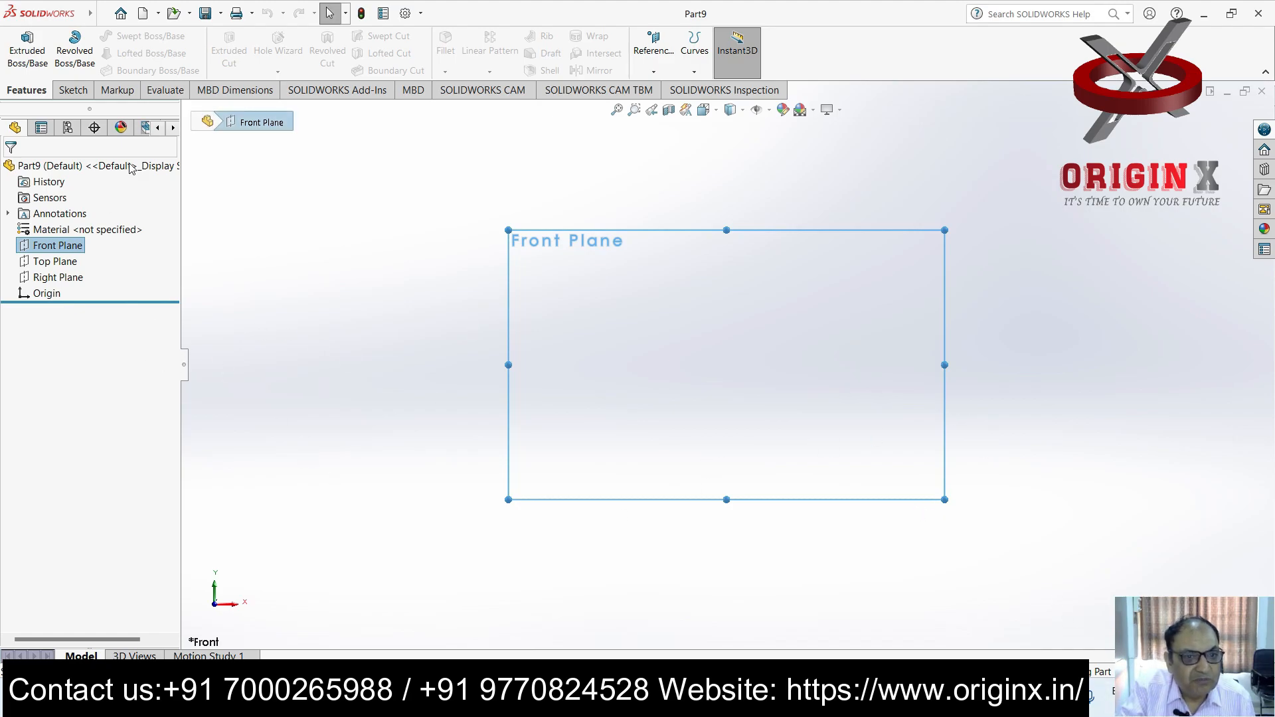
{"action": "left_click", "coordinate": [72, 89]}
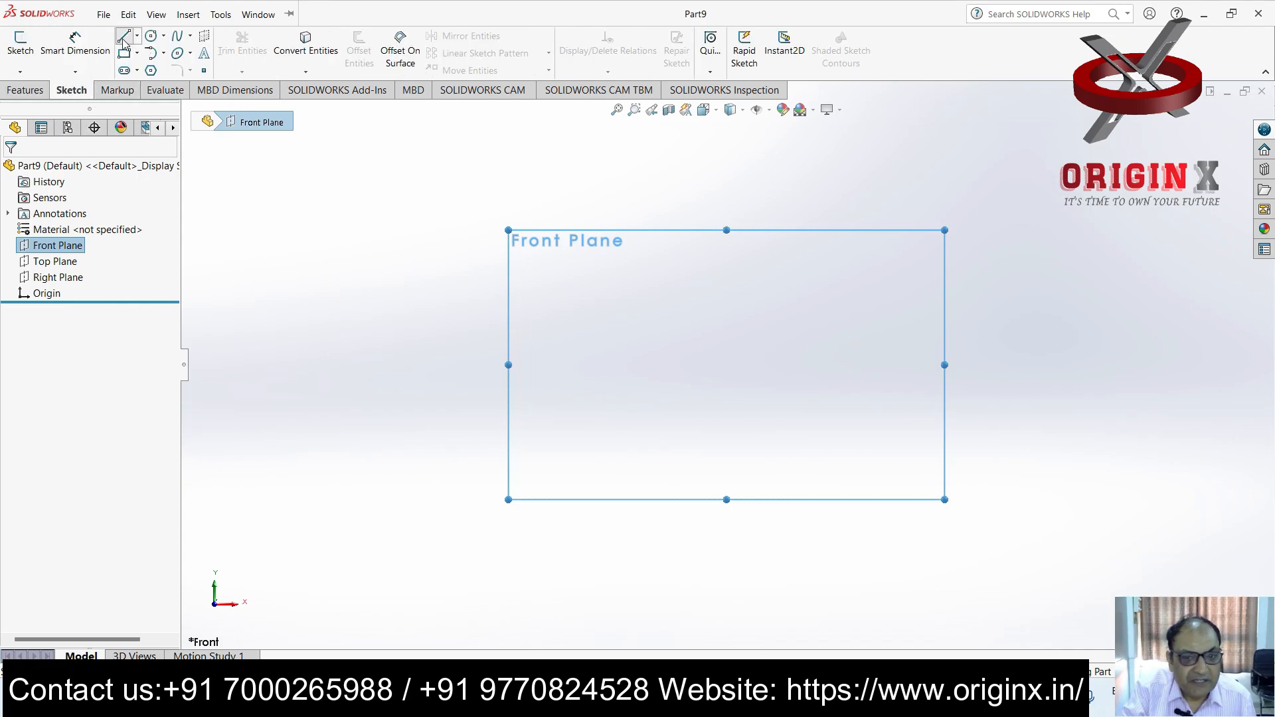
{"action": "left_click", "coordinate": [123, 37]}
{"action": "left_click", "coordinate": [607, 390]}
{"action": "left_click", "coordinate": [607, 340]}
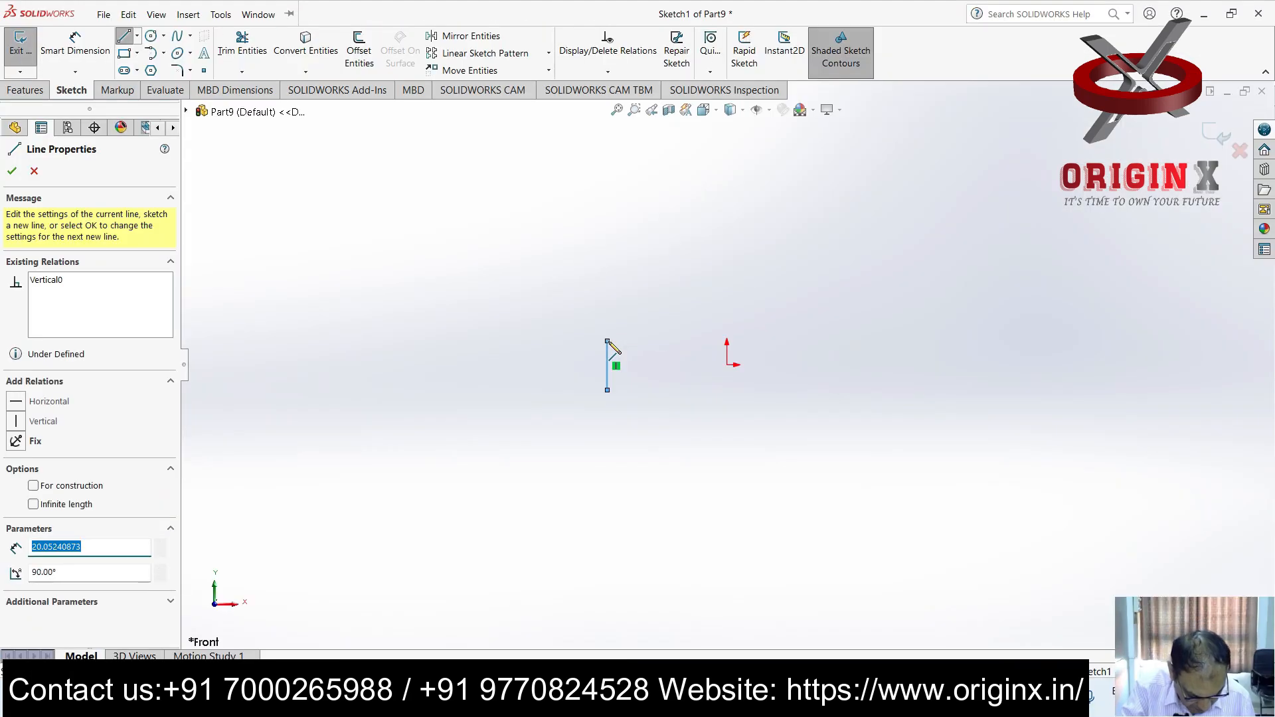
{"action": "left_click", "coordinate": [709, 341]}
{"action": "left_click", "coordinate": [708, 241]}
{"action": "left_click", "coordinate": [847, 241]}
{"action": "key", "text": "Escape"}
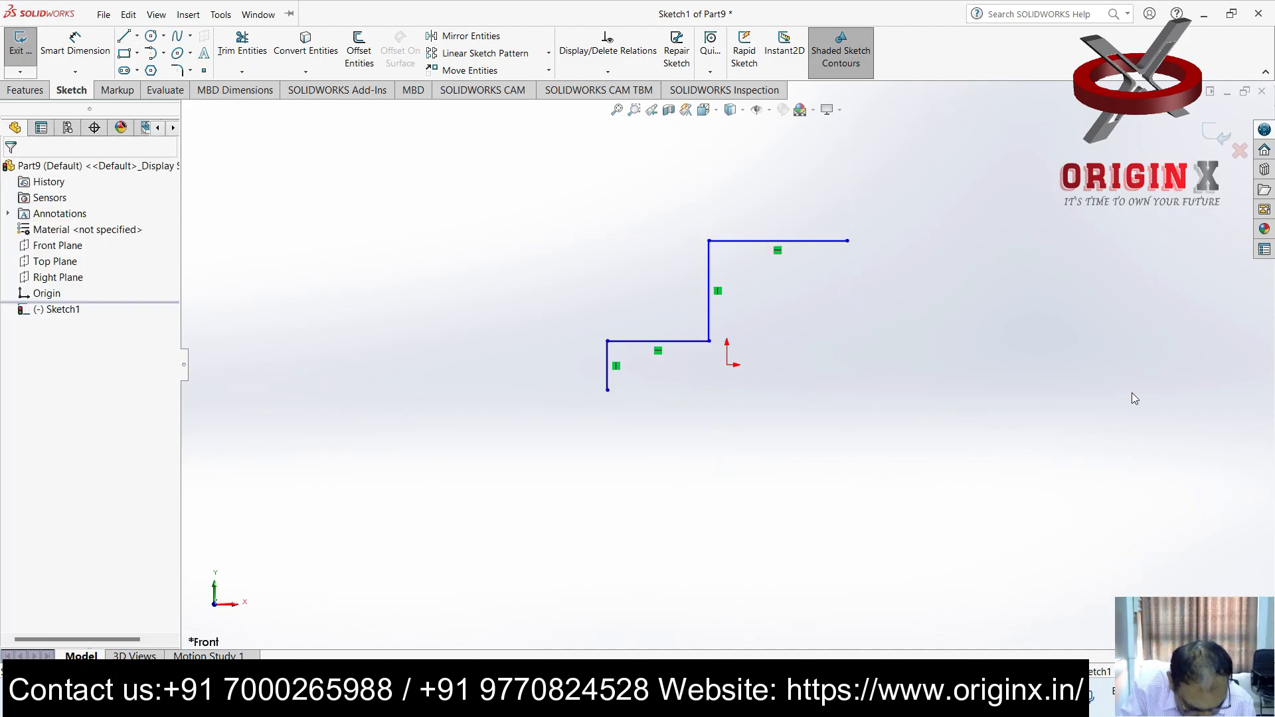
Dimension the profile's lower vertical line to 28 mm and its lower horizontal line to 50 mm
{"action": "left_click", "coordinate": [65, 43]}
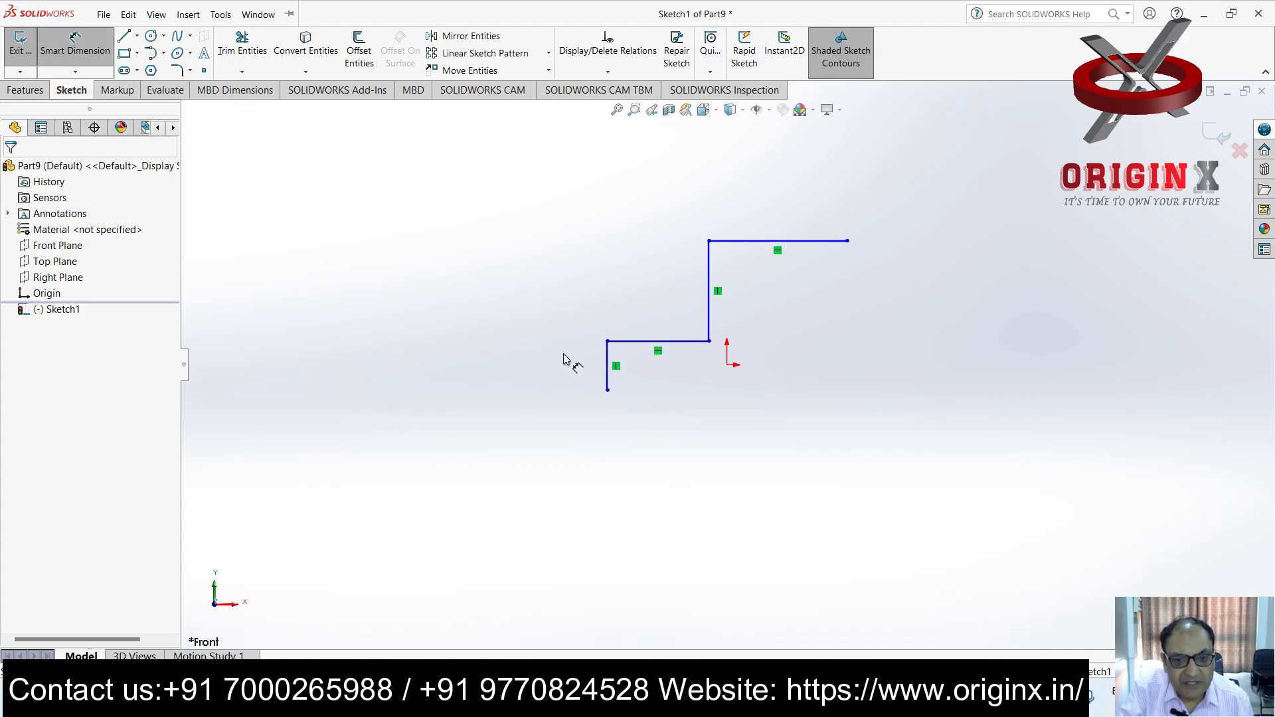
{"action": "left_click", "coordinate": [606, 376]}
{"action": "left_click", "coordinate": [575, 370]}
{"action": "type", "text": "28"}
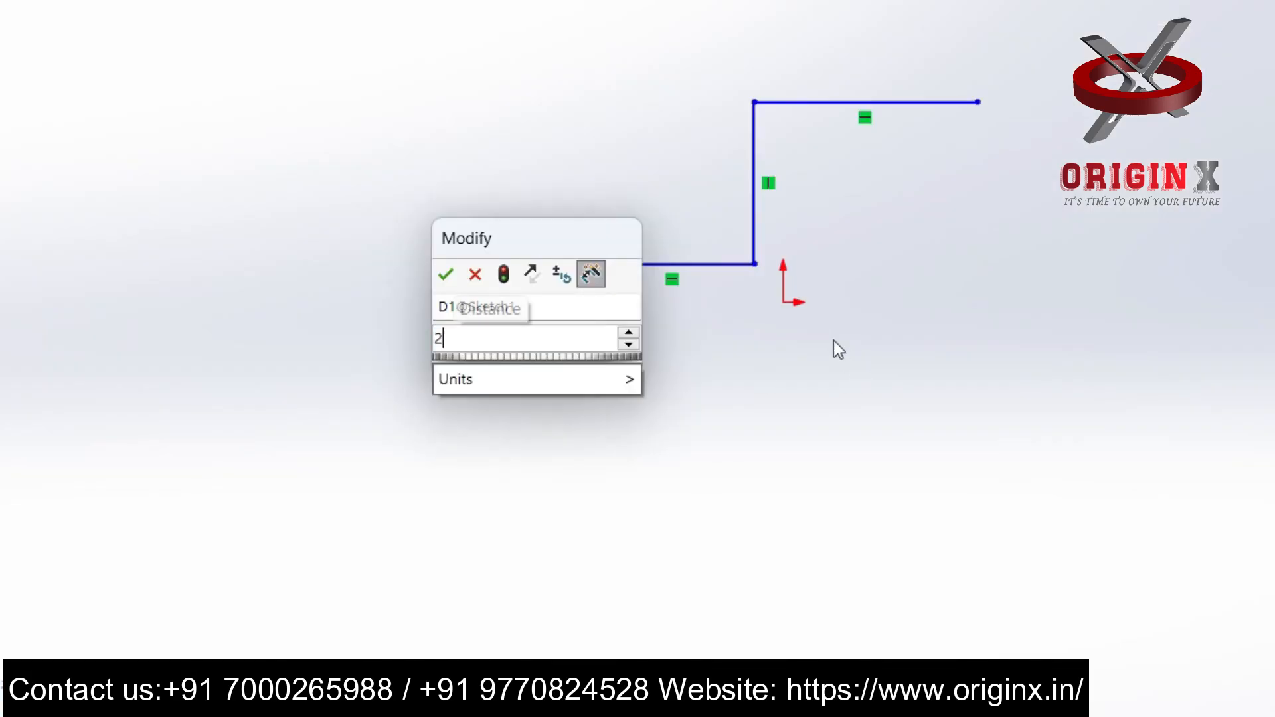
{"action": "key", "text": "Return"}
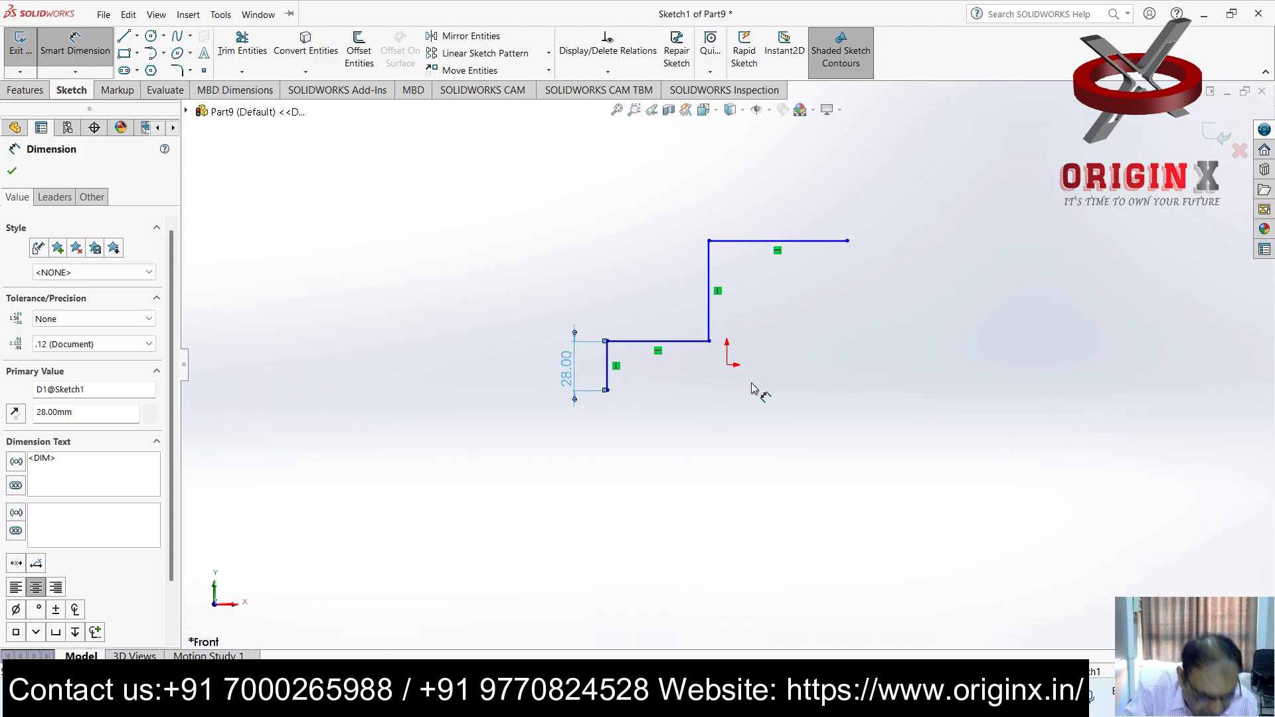
{"action": "left_click", "coordinate": [665, 341]}
{"action": "left_click", "coordinate": [652, 309]}
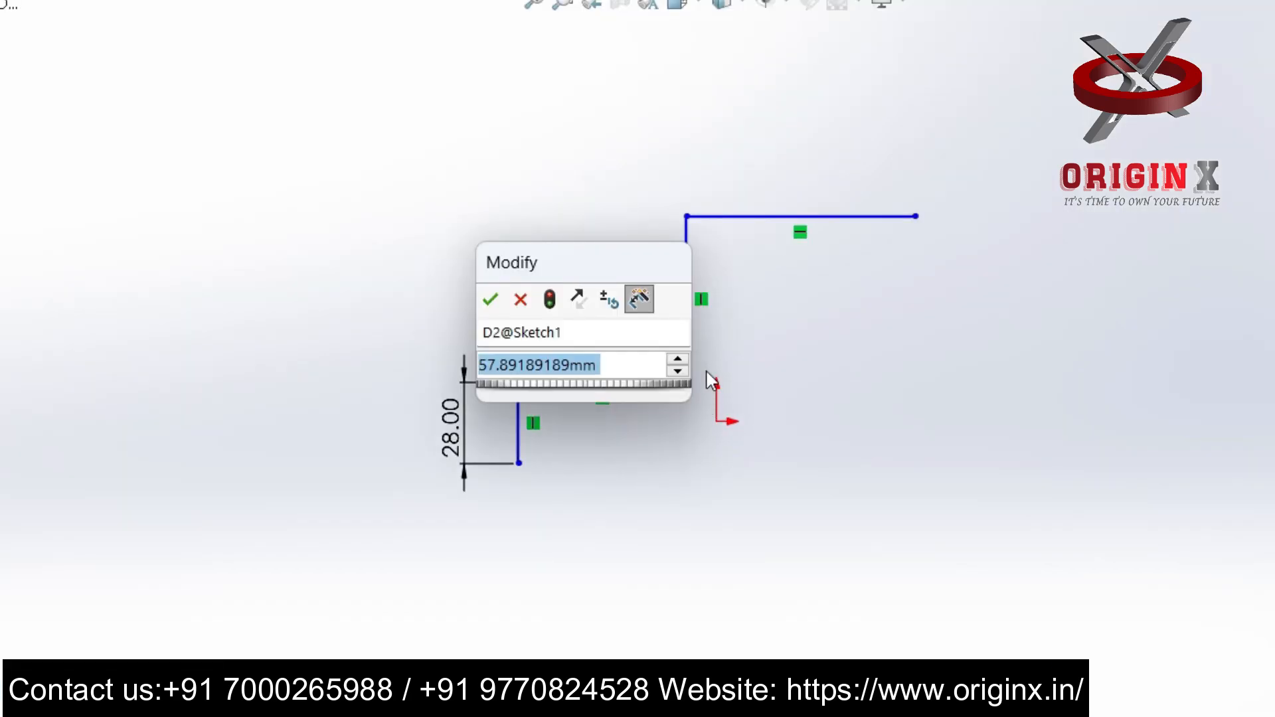
{"action": "type", "text": "50"}
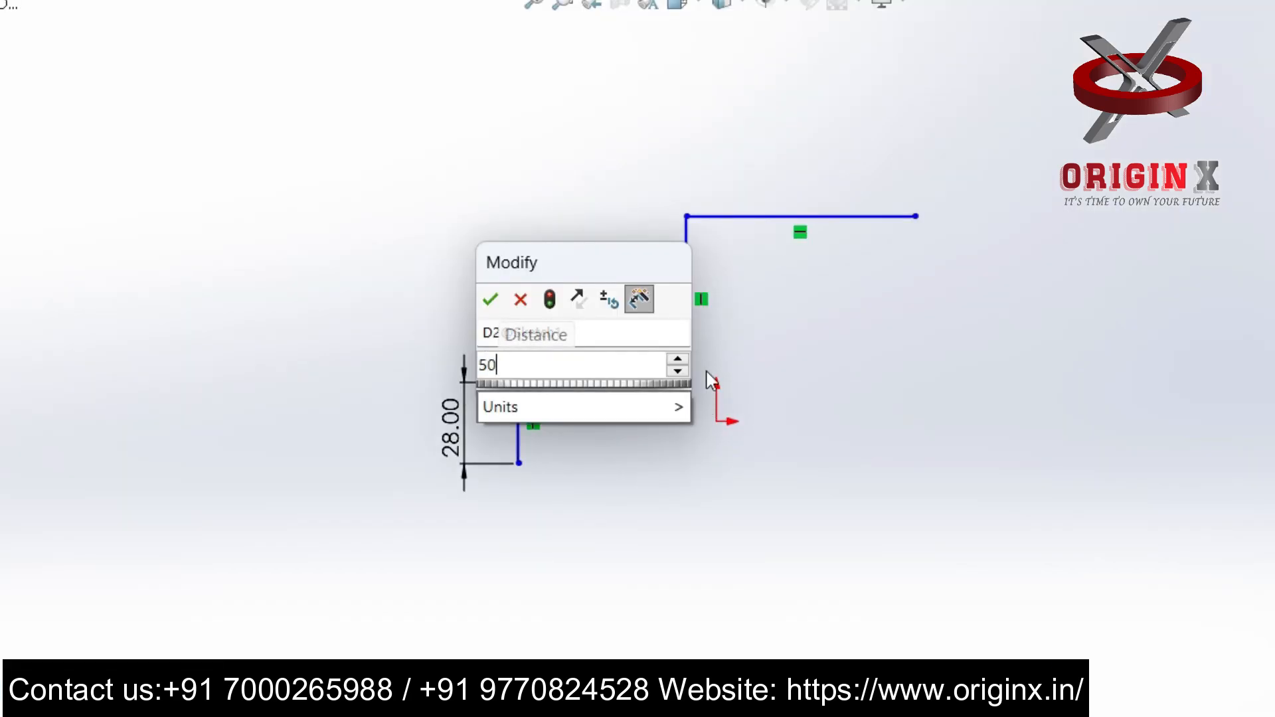
{"action": "key", "text": "Return"}
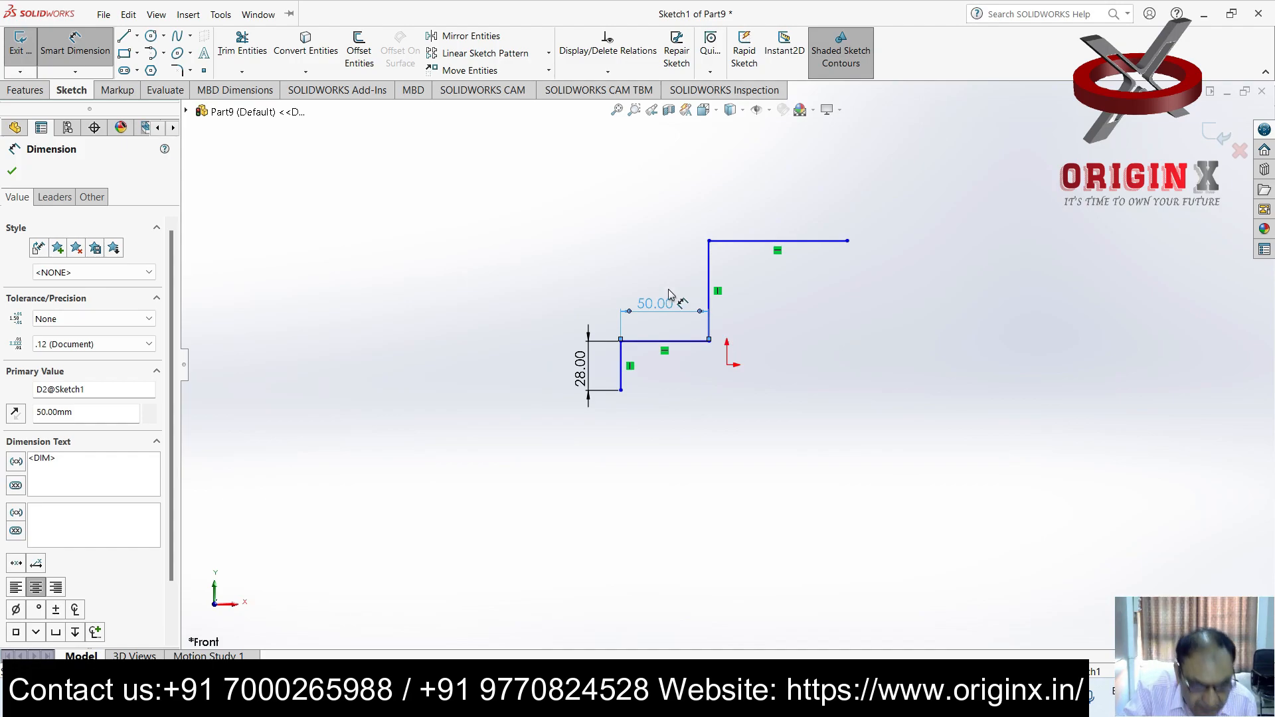
Dimension the profile's upper vertical line to 60 mm and its top horizontal line to 40 mm
{"action": "left_click", "coordinate": [709, 271]}
{"action": "left_click", "coordinate": [684, 269]}
{"action": "type", "text": "60"}
{"action": "key", "text": "Return"}
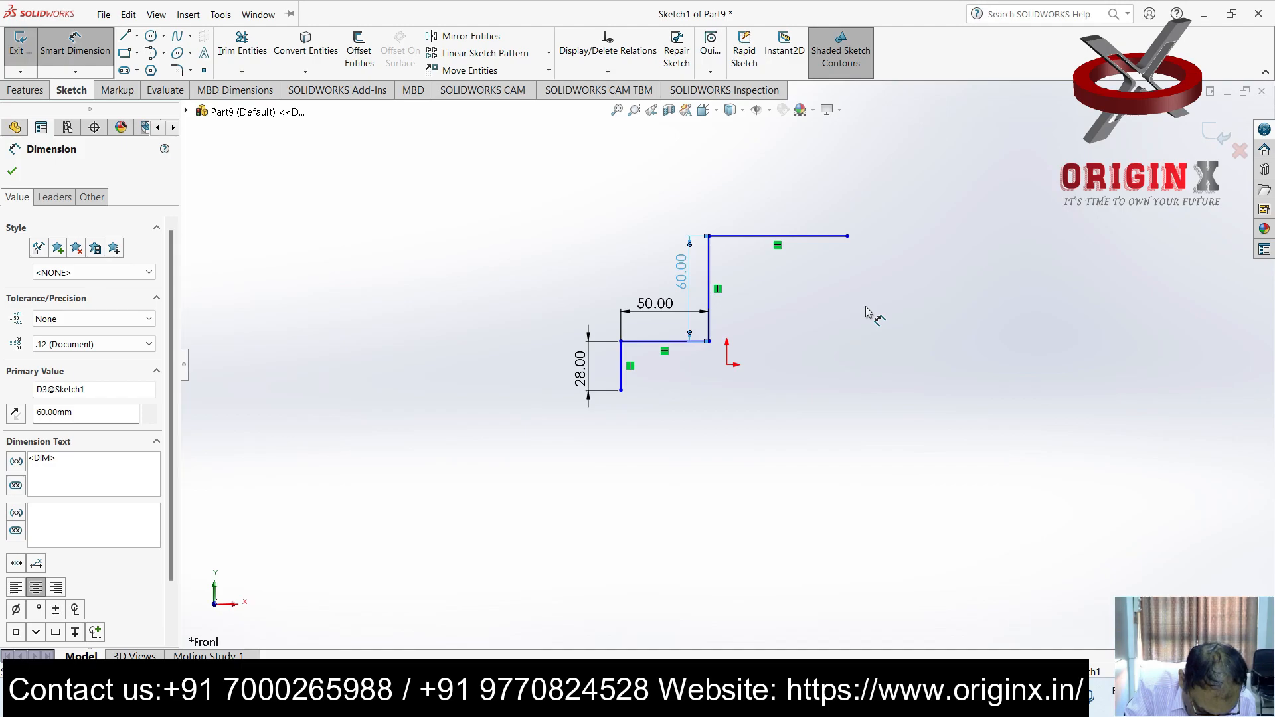
{"action": "left_click", "coordinate": [736, 235]}
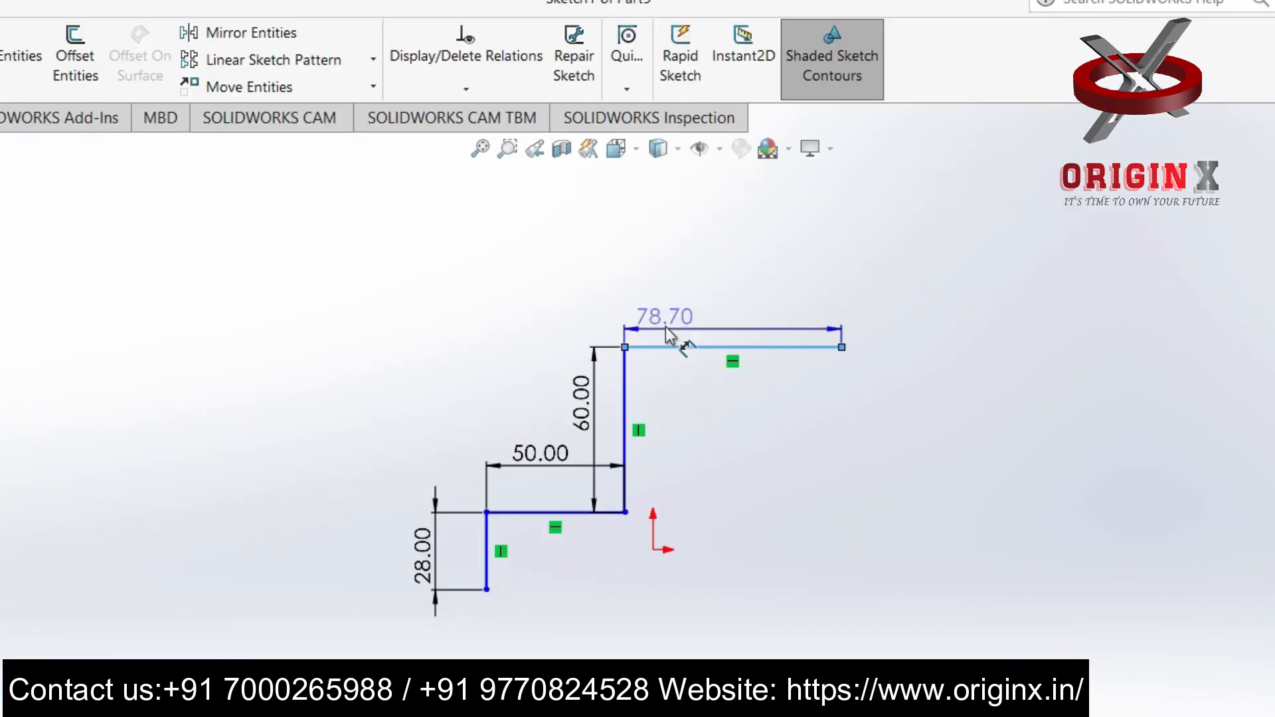
{"action": "left_click", "coordinate": [740, 224]}
{"action": "type", "text": "40"}
{"action": "key", "text": "Return"}
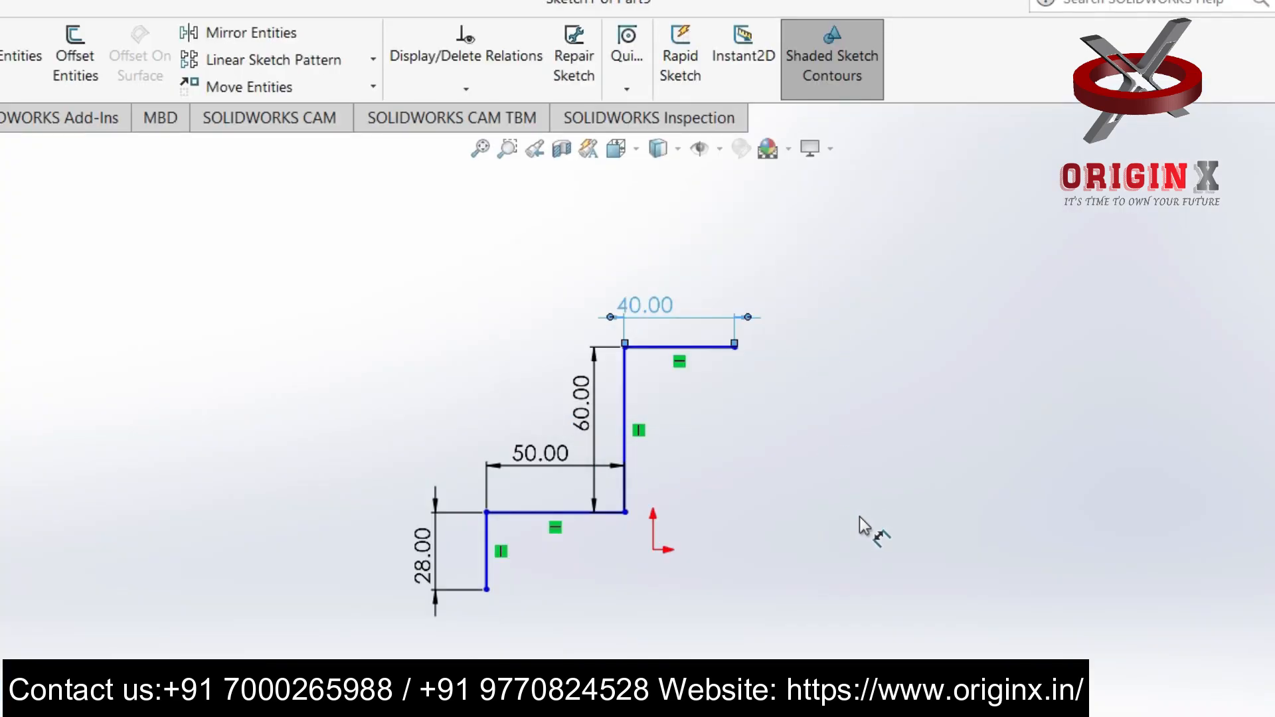
Draw a vertical centerline about 155 mm long downward from the free end of the 40 mm top line
{"action": "left_click", "coordinate": [156, 15]}
{"action": "mouse_move", "coordinate": [128, 14]}
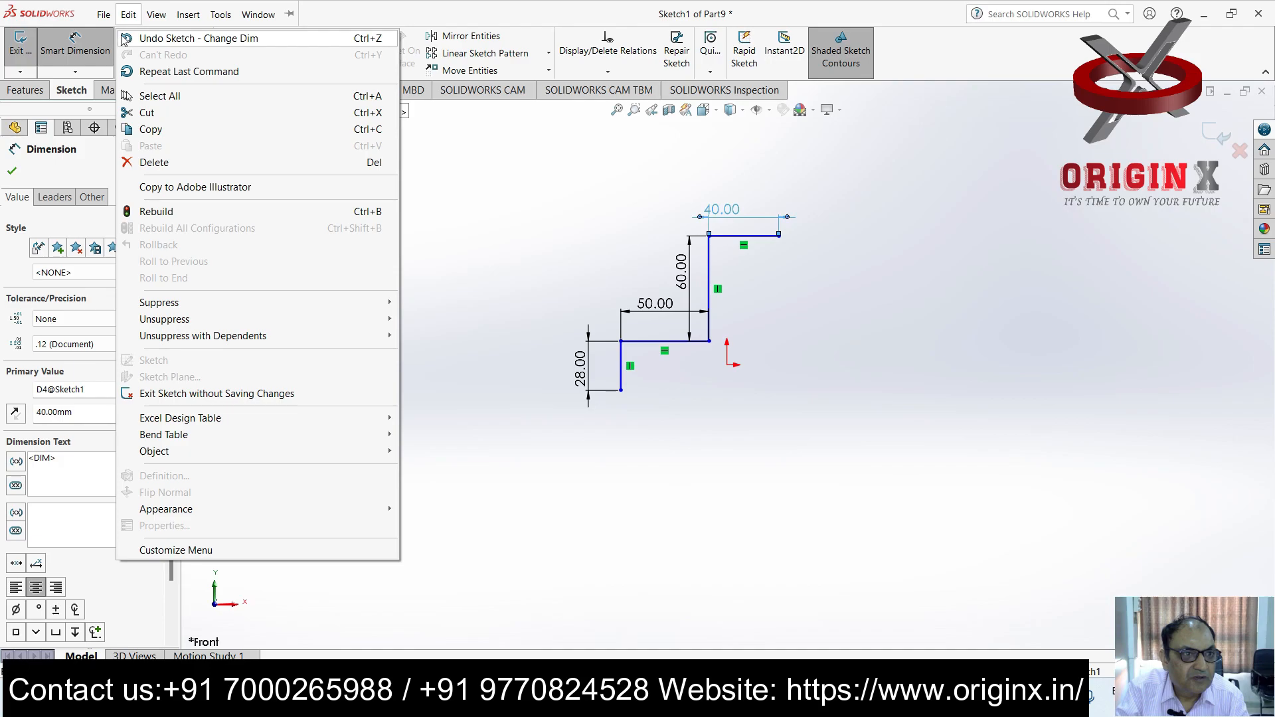
{"action": "left_click", "coordinate": [107, 43]}
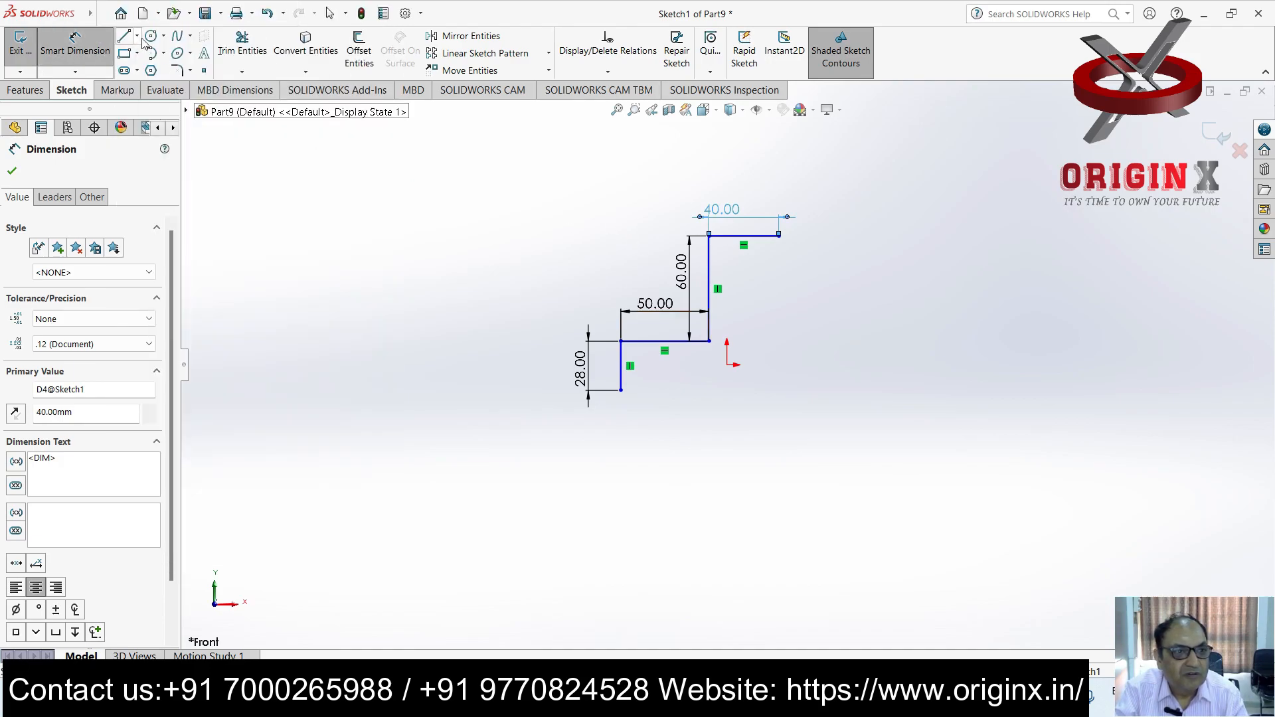
{"action": "left_click", "coordinate": [137, 36]}
{"action": "left_click", "coordinate": [273, 103]}
{"action": "left_click", "coordinate": [241, 63]}
{"action": "left_click", "coordinate": [284, 124]}
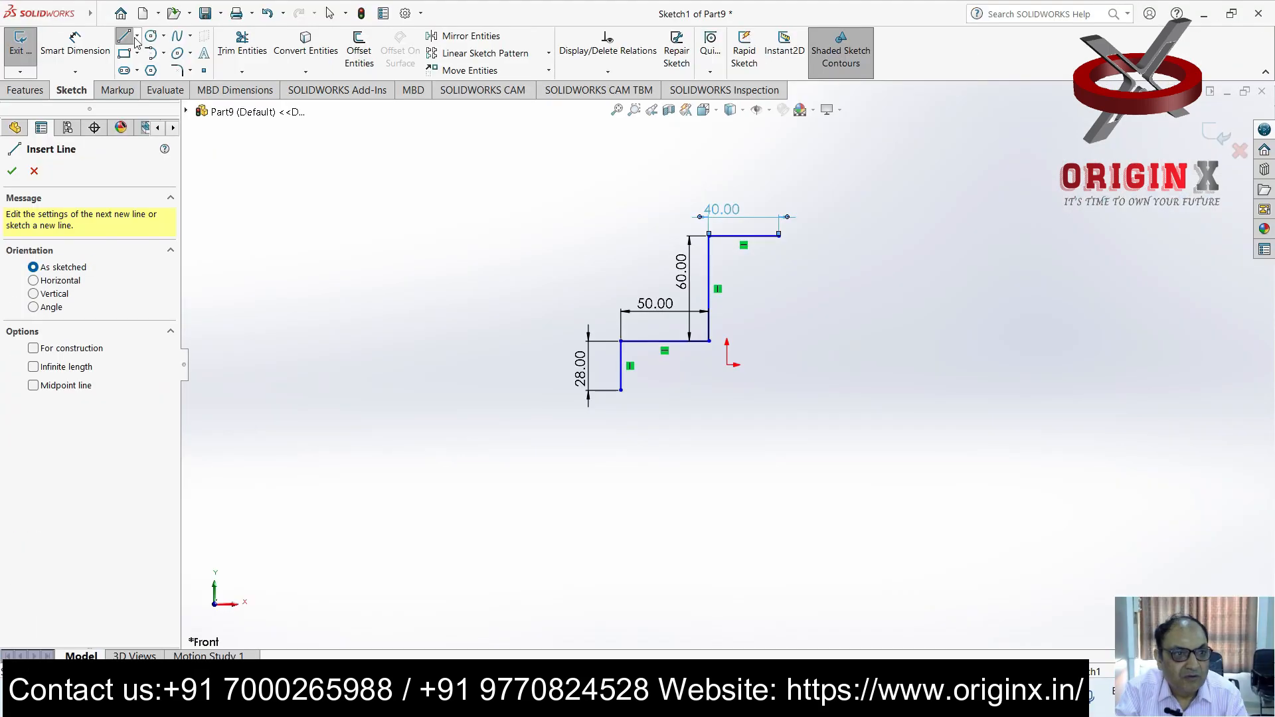
{"action": "left_click", "coordinate": [779, 235]}
{"action": "left_click", "coordinate": [779, 508]}
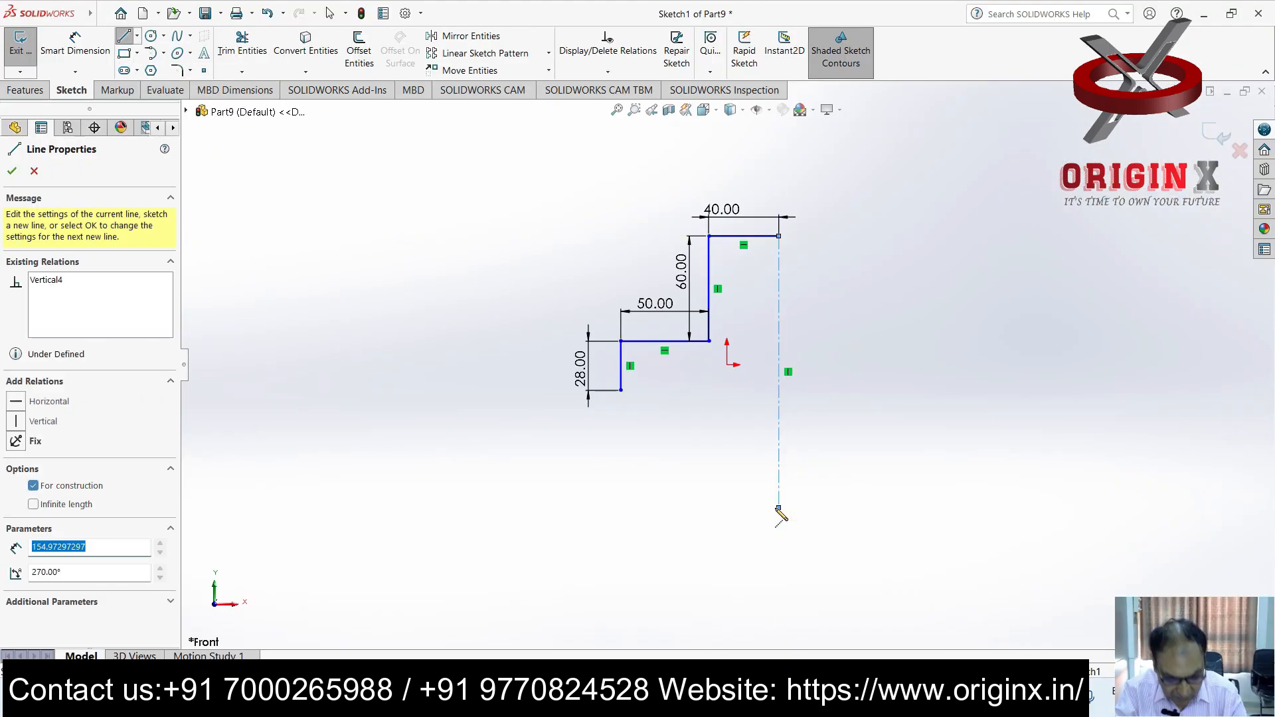
{"action": "key", "text": "Escape"}
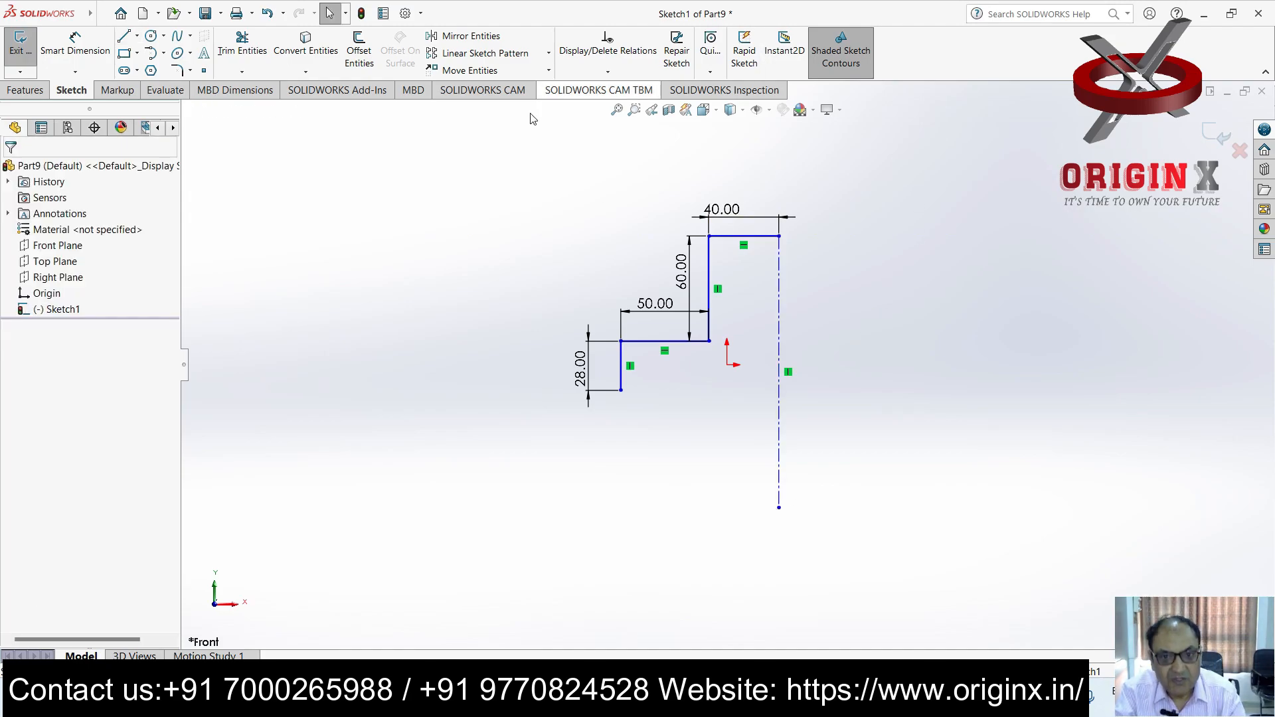
Close the profile with a horizontal base line to the centerline and a vertical line along the centerline up to the top line
{"action": "left_click", "coordinate": [124, 36]}
{"action": "left_click", "coordinate": [621, 391]}
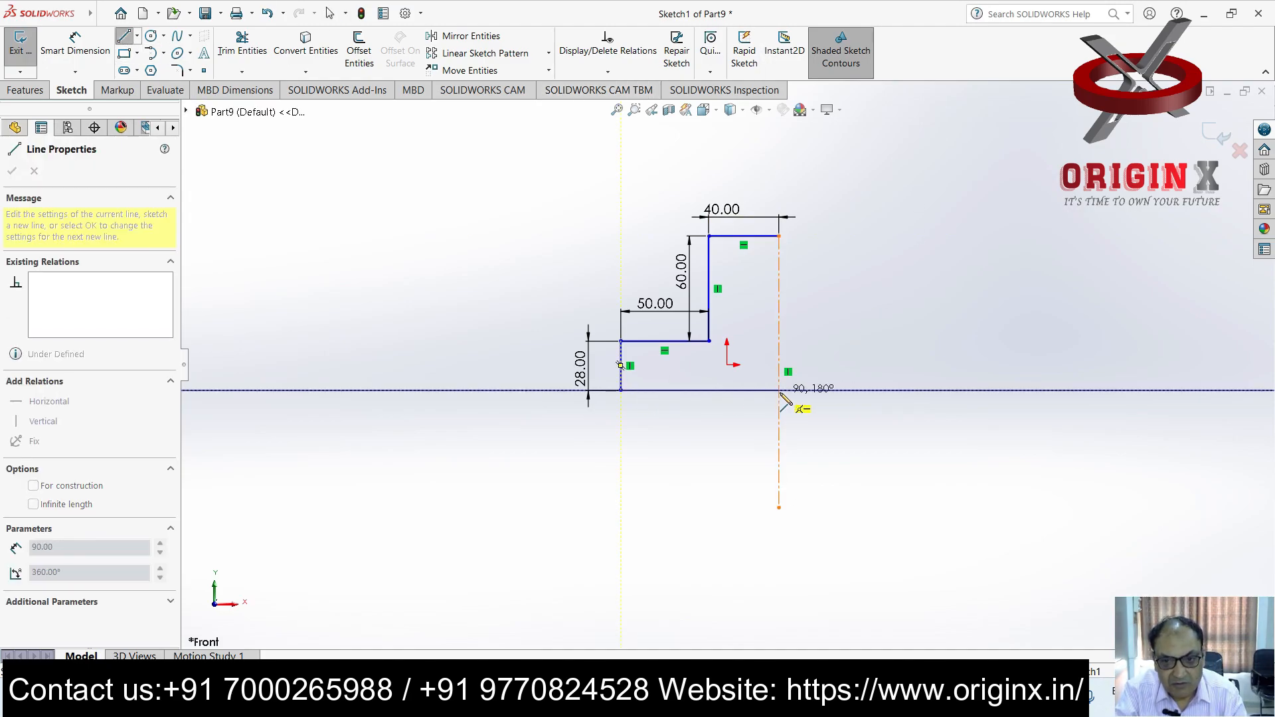
{"action": "left_click", "coordinate": [779, 391]}
{"action": "key", "text": "Escape"}
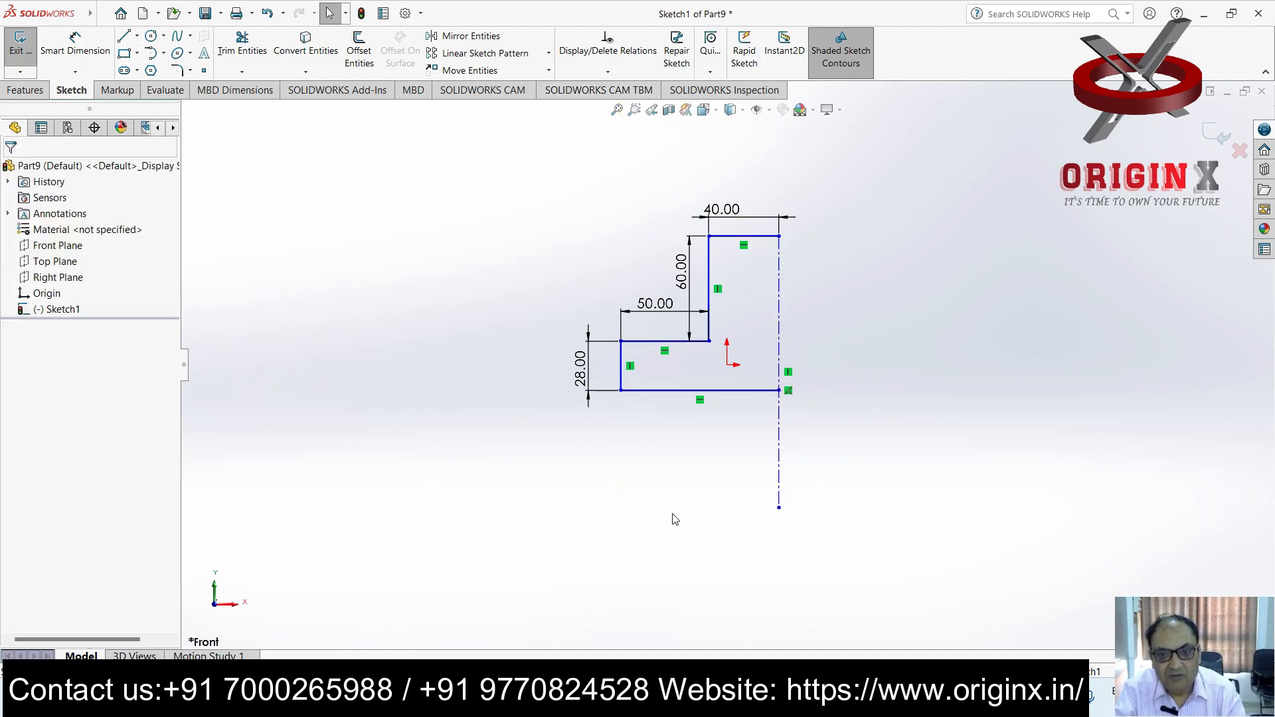
{"action": "left_click", "coordinate": [124, 36]}
{"action": "left_click", "coordinate": [779, 235]}
{"action": "left_click", "coordinate": [779, 391]}
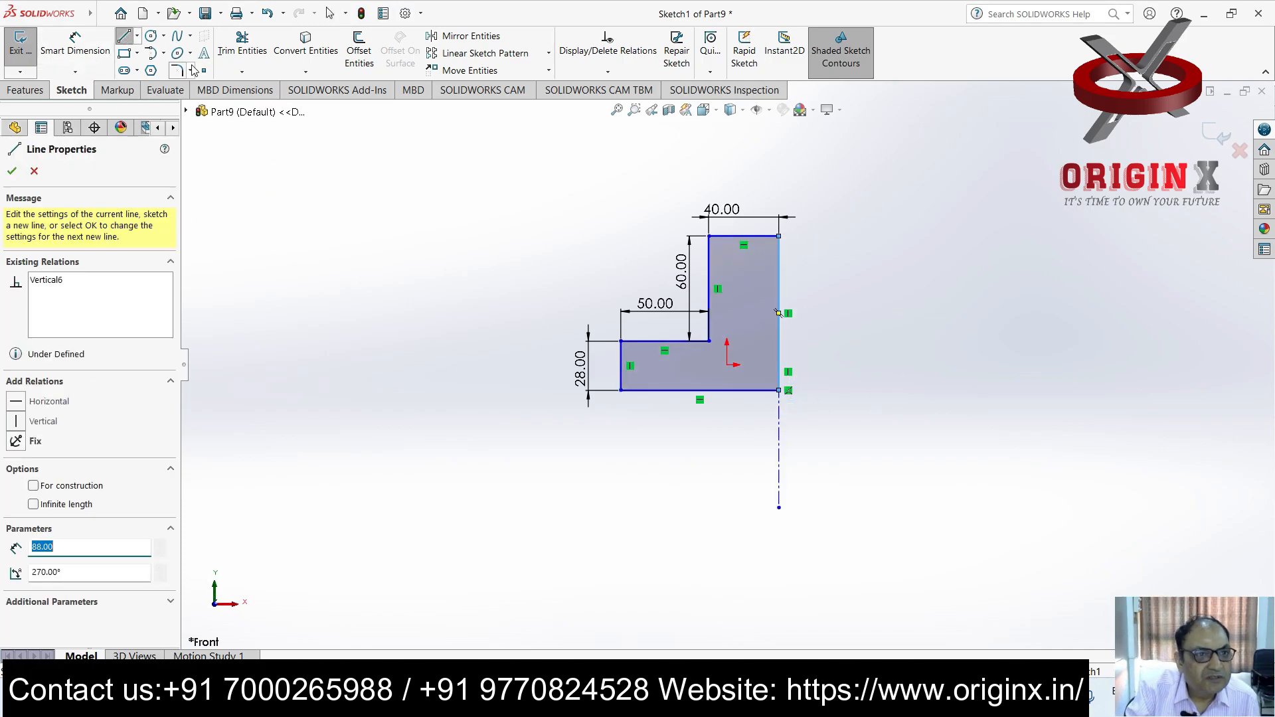
Mirror all the solid lines of the stepped profile about the vertical centerline, keeping the originals
{"action": "left_click", "coordinate": [470, 35]}
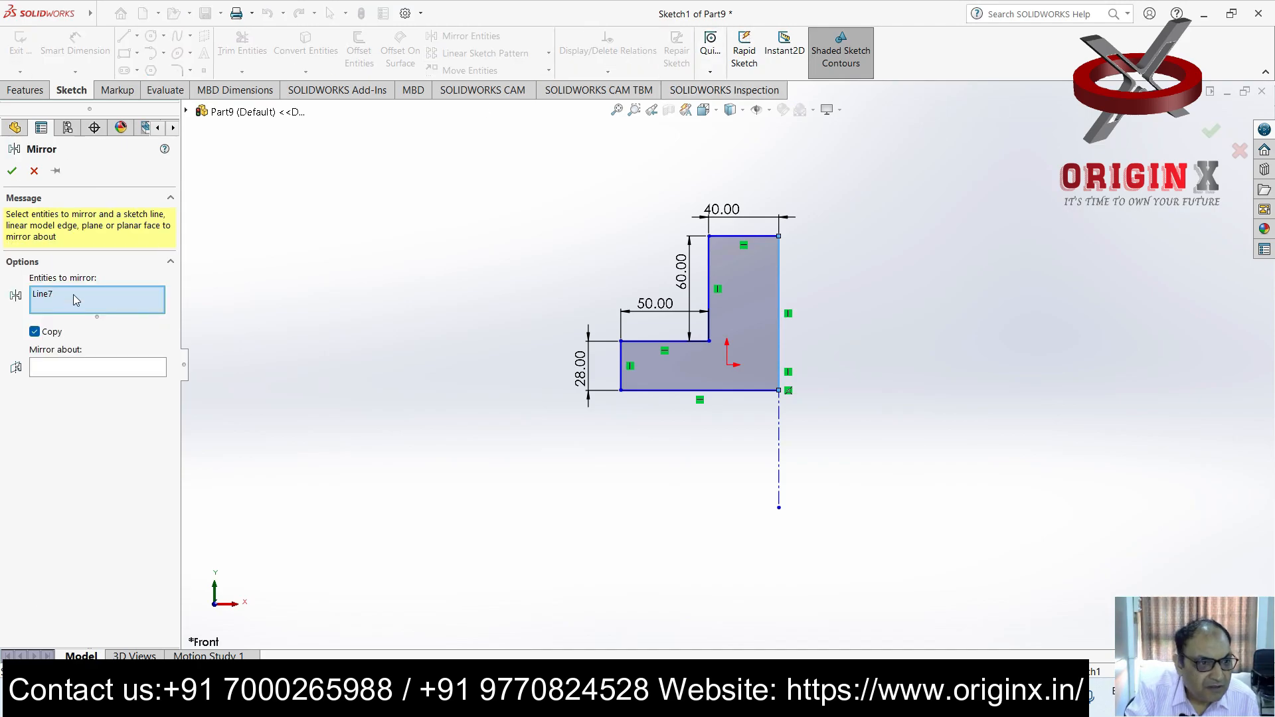
{"action": "left_click", "coordinate": [782, 458]}
{"action": "left_click", "coordinate": [66, 309]}
{"action": "left_click_drag", "start_coordinate": [851, 140], "coordinate": [585, 410]}
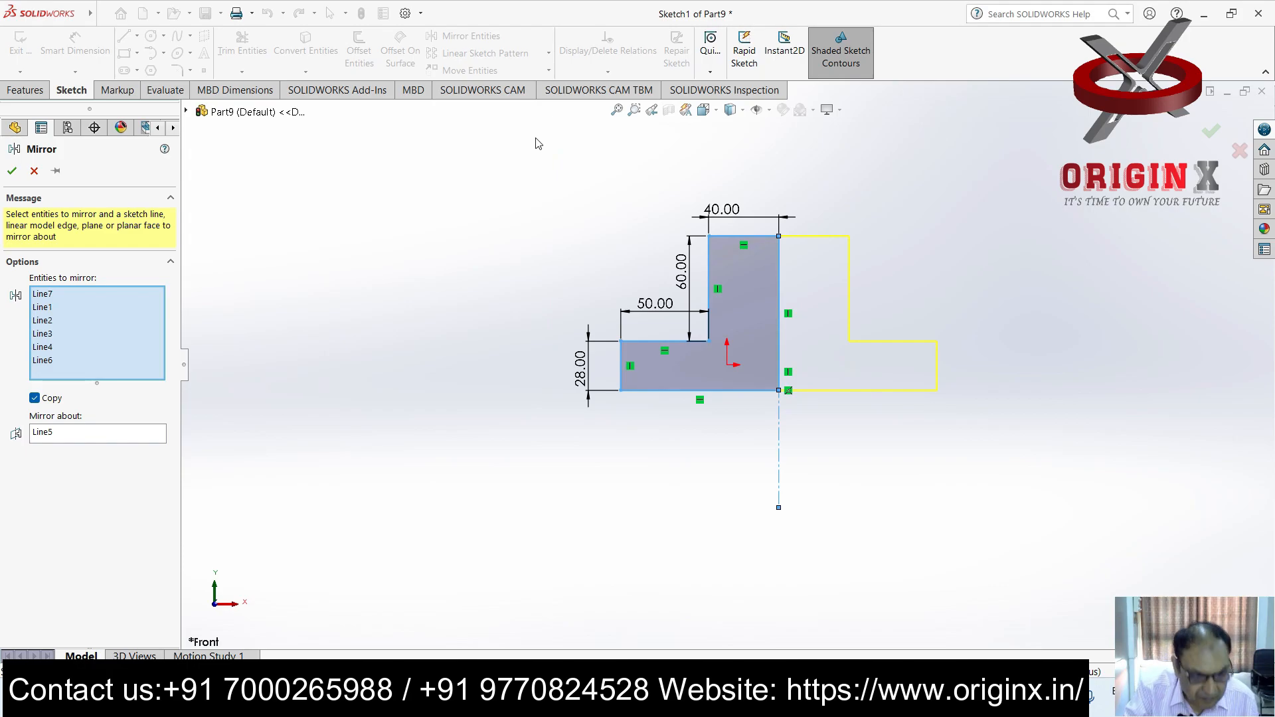
{"action": "left_click", "coordinate": [12, 173]}
Delete the solid dividing line and the construction centerline in the middle of the mirrored profile
{"action": "left_click", "coordinate": [781, 303]}
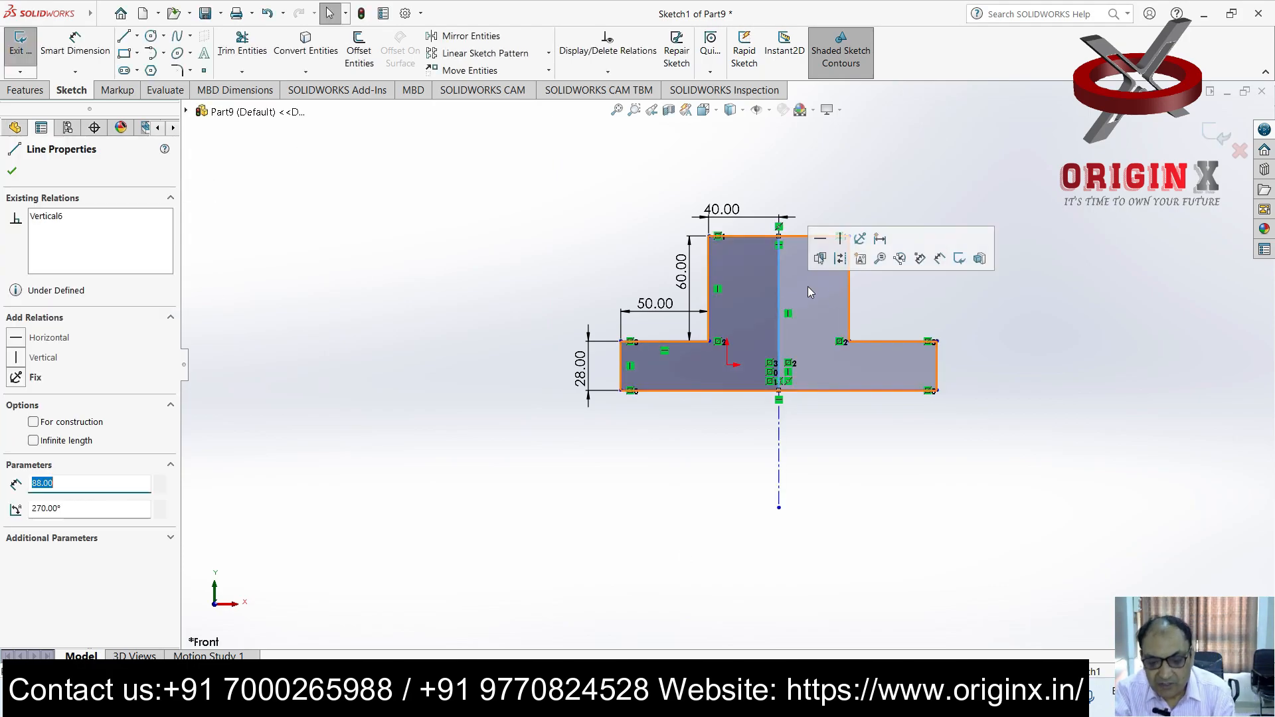
{"action": "key", "text": "Escape"}
{"action": "left_click", "coordinate": [780, 467]}
{"action": "key", "text": "Delete"}
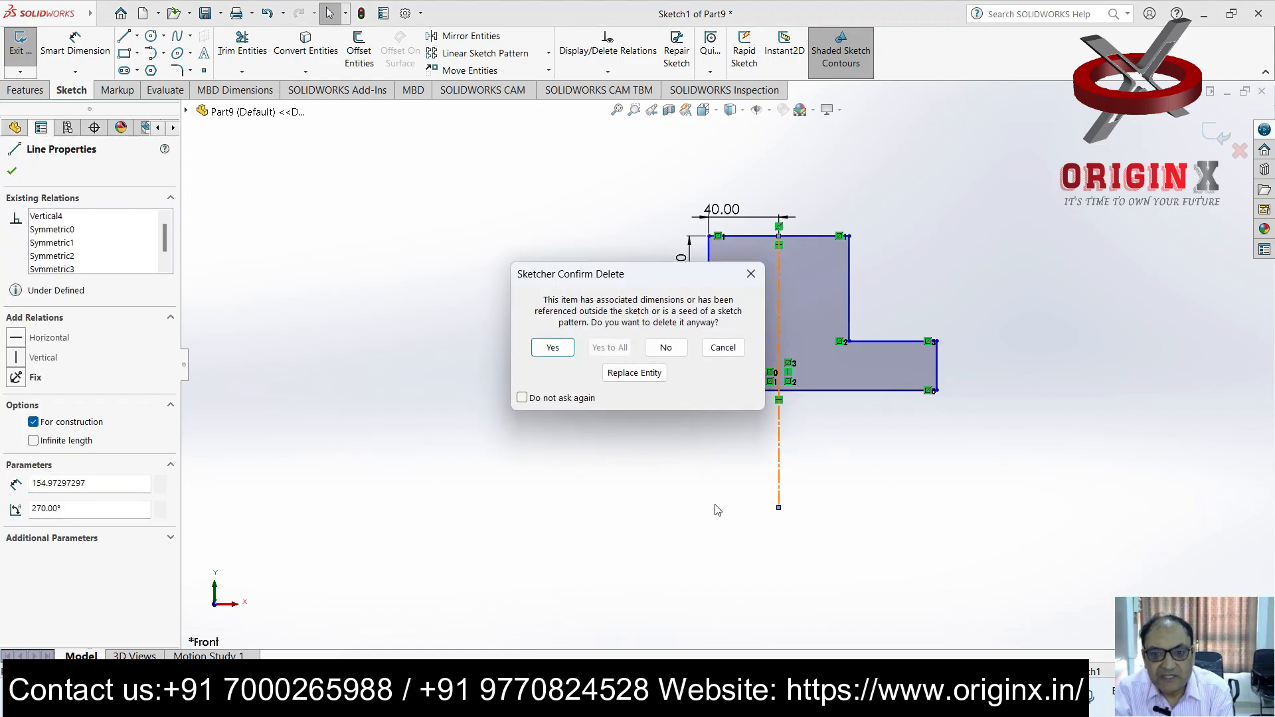
{"action": "left_click", "coordinate": [552, 348]}
{"action": "key", "text": "f"}
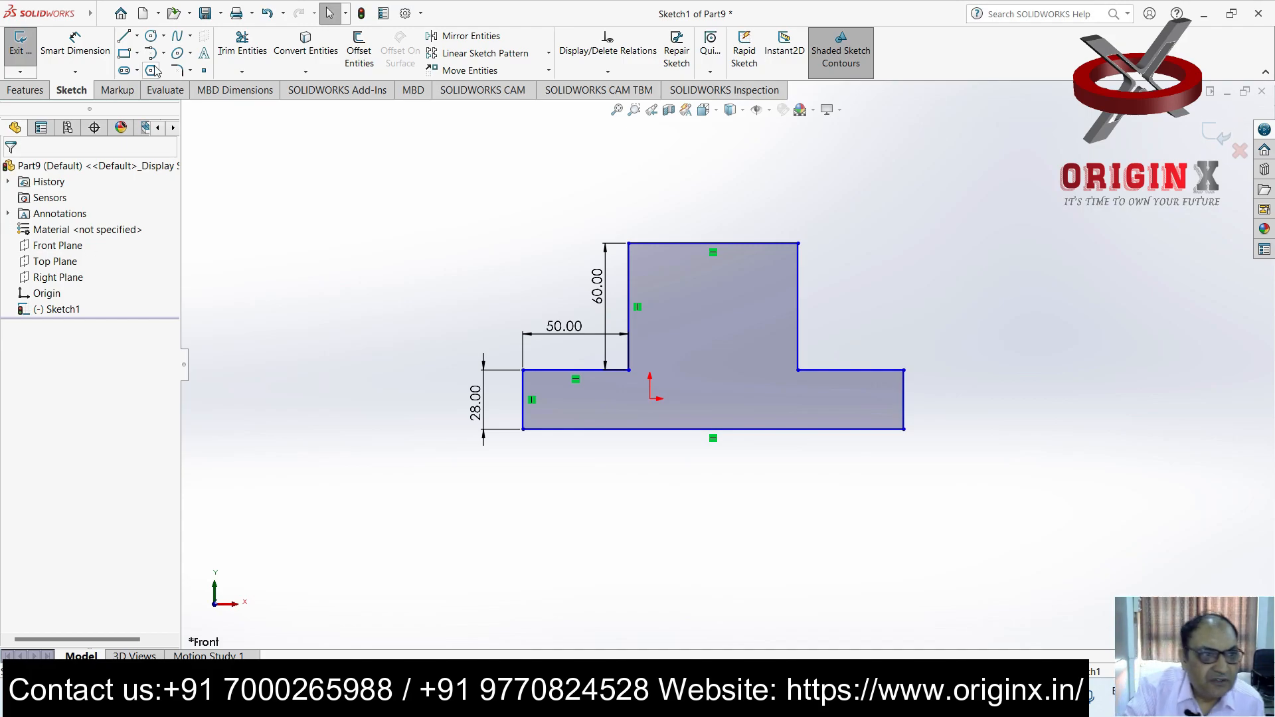
{"action": "left_click", "coordinate": [177, 36]}
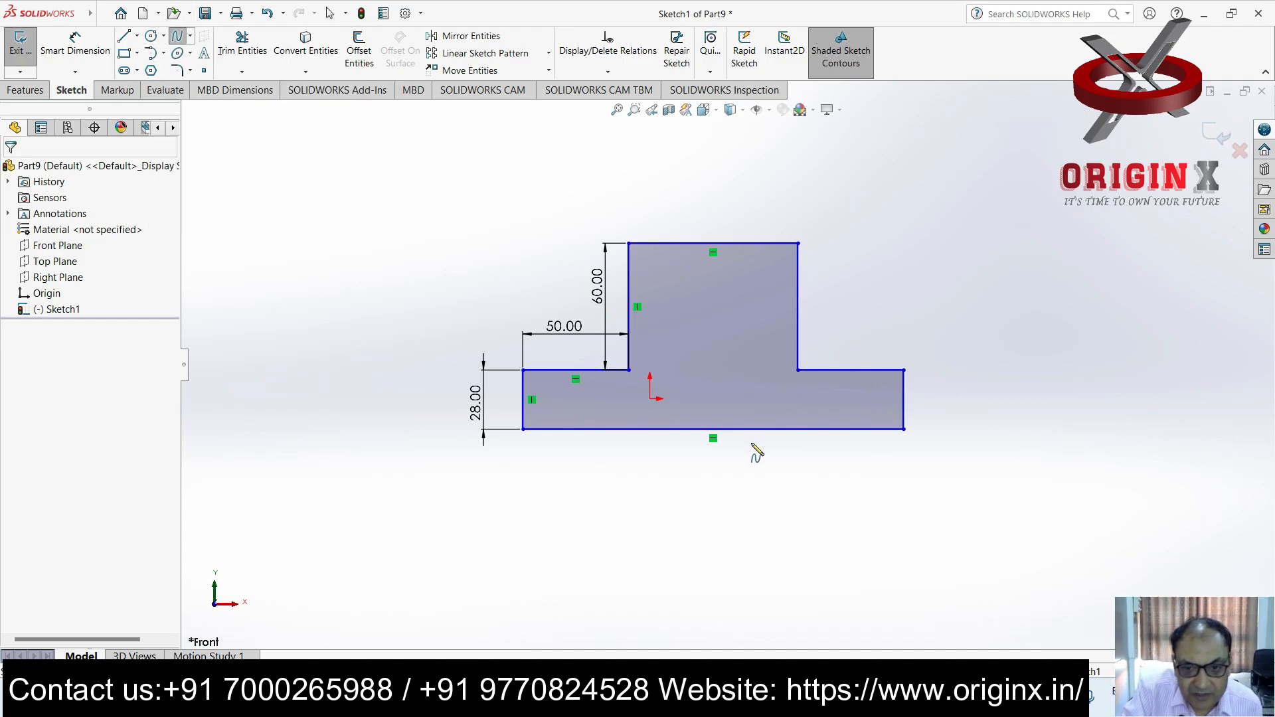
{"action": "left_click", "coordinate": [713, 429]}
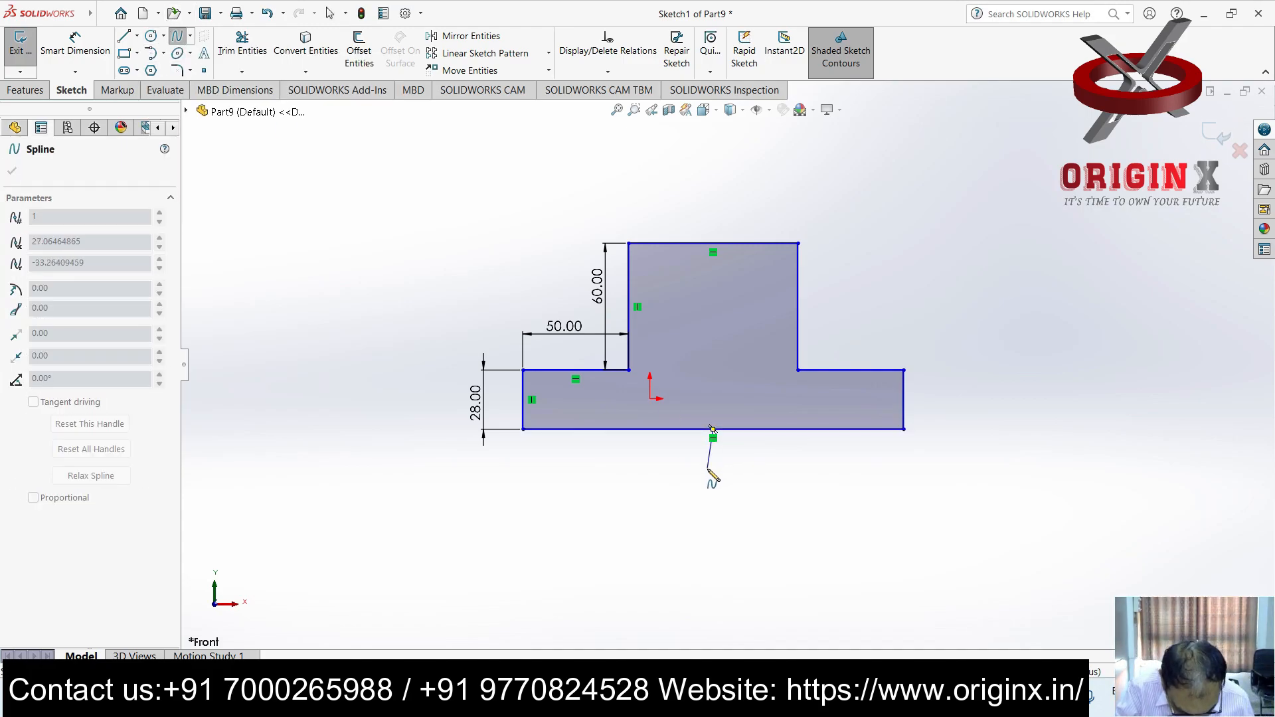
{"action": "key", "text": "Escape"}
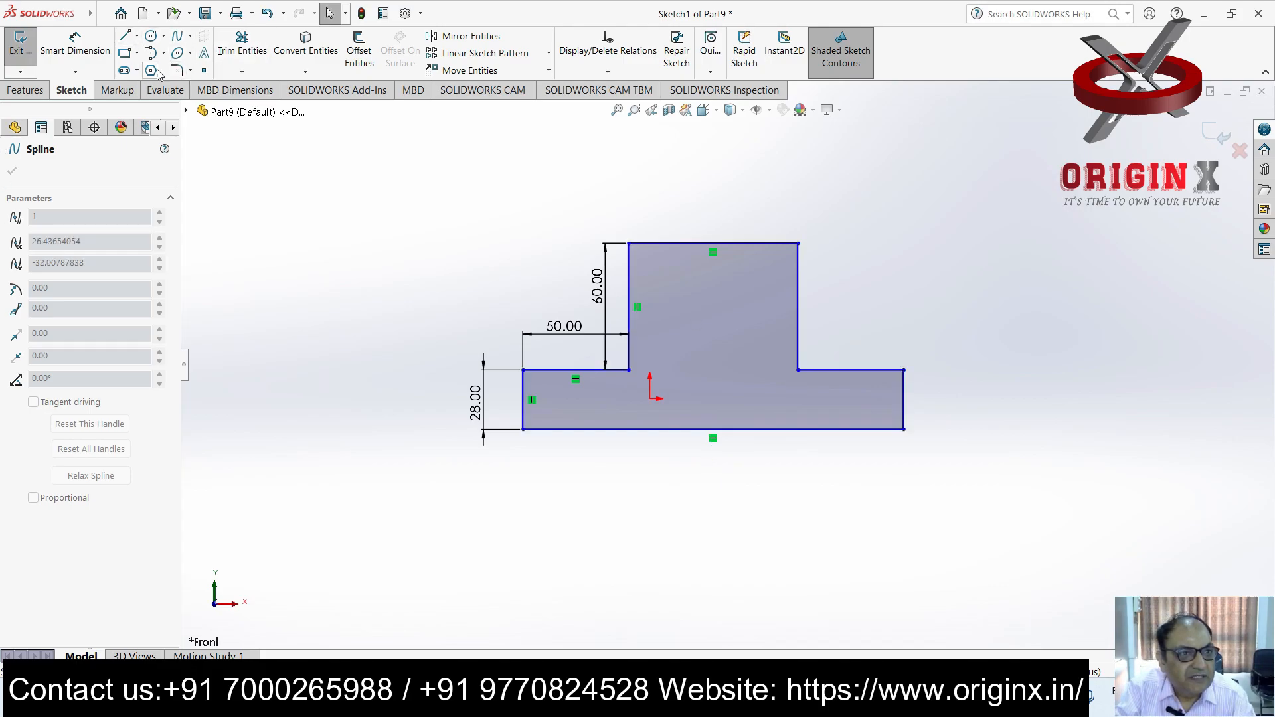
Draw a circle about 54 mm in diameter centred on the midpoint of the profile's bottom edge
{"action": "left_click", "coordinate": [163, 36]}
{"action": "left_click", "coordinate": [174, 51]}
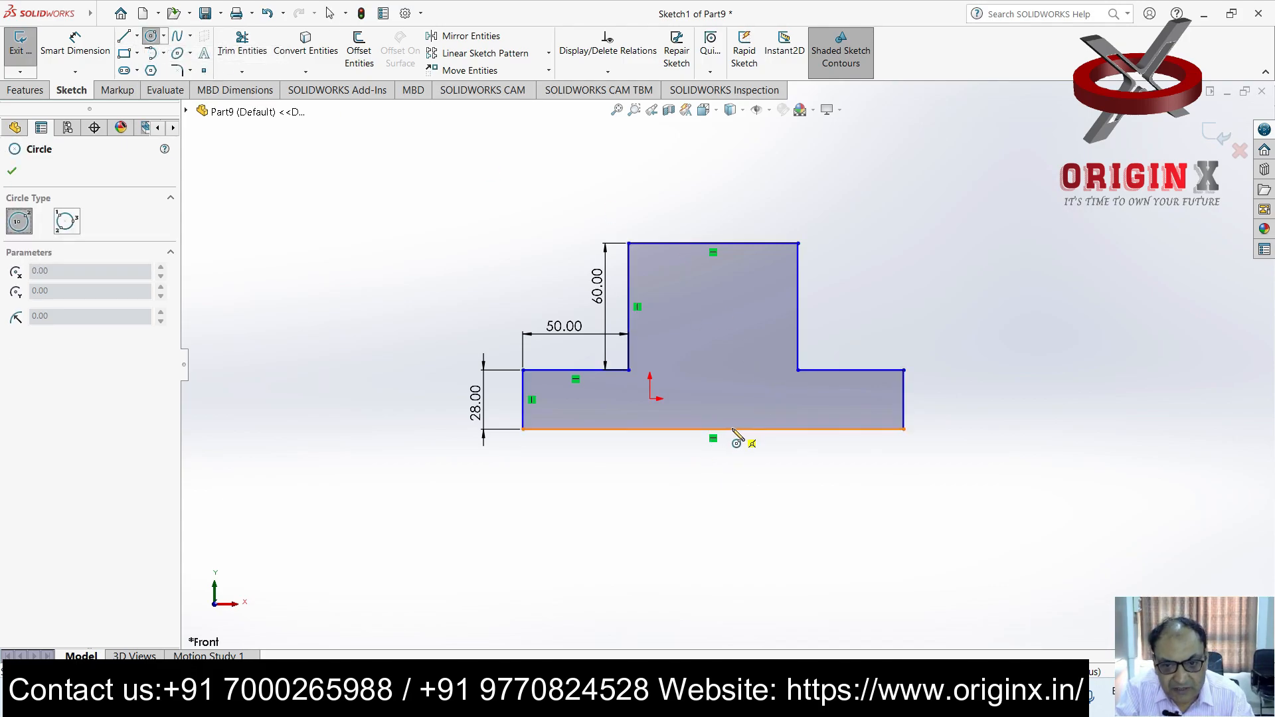
{"action": "left_click", "coordinate": [713, 429]}
{"action": "left_click", "coordinate": [702, 485]}
{"action": "key", "text": "Escape"}
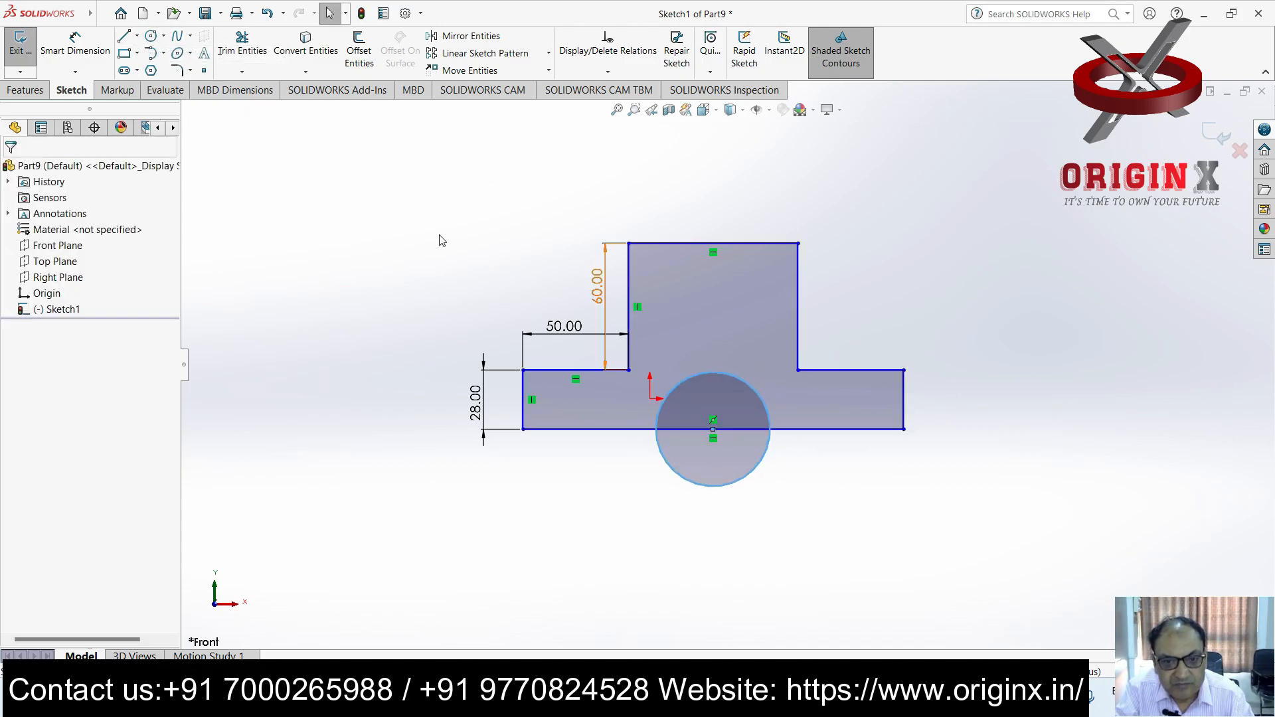
Dimension the circle on the bottom edge to a diameter of 60 mm
{"action": "left_click", "coordinate": [83, 55]}
{"action": "left_click", "coordinate": [767, 408]}
{"action": "left_click", "coordinate": [887, 312]}
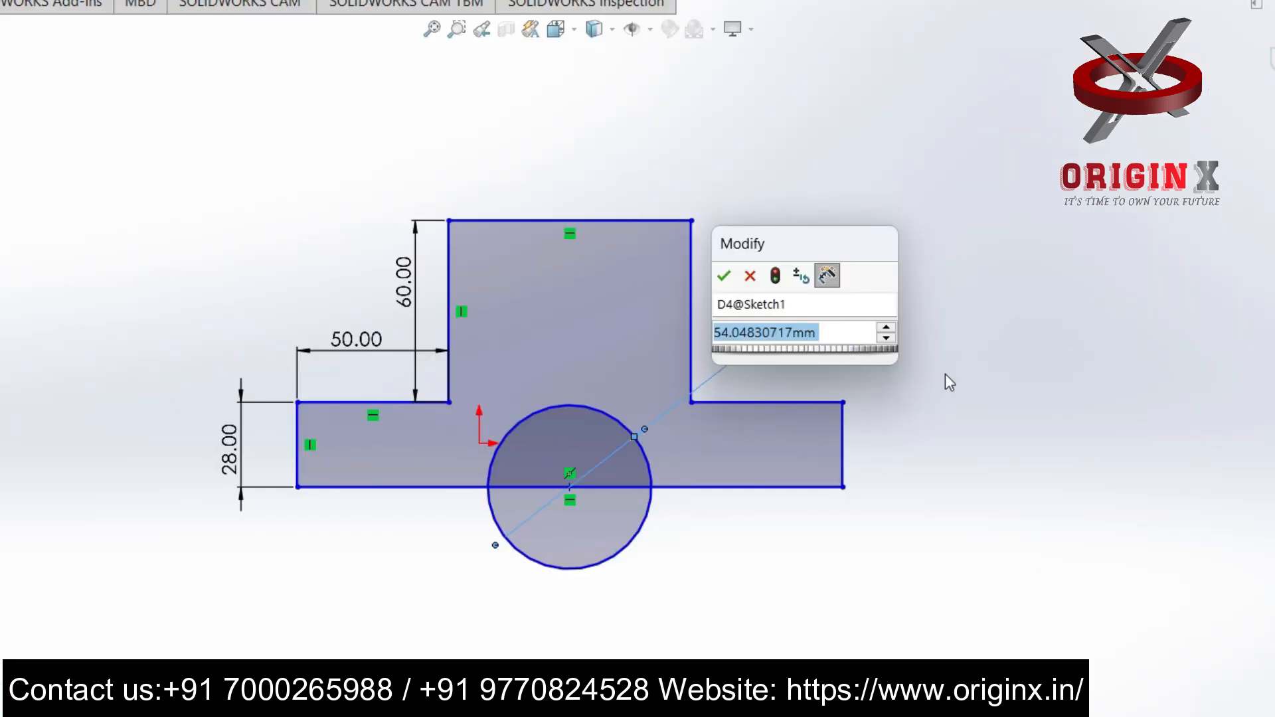
{"action": "type", "text": "60"}
{"action": "key", "text": "Return"}
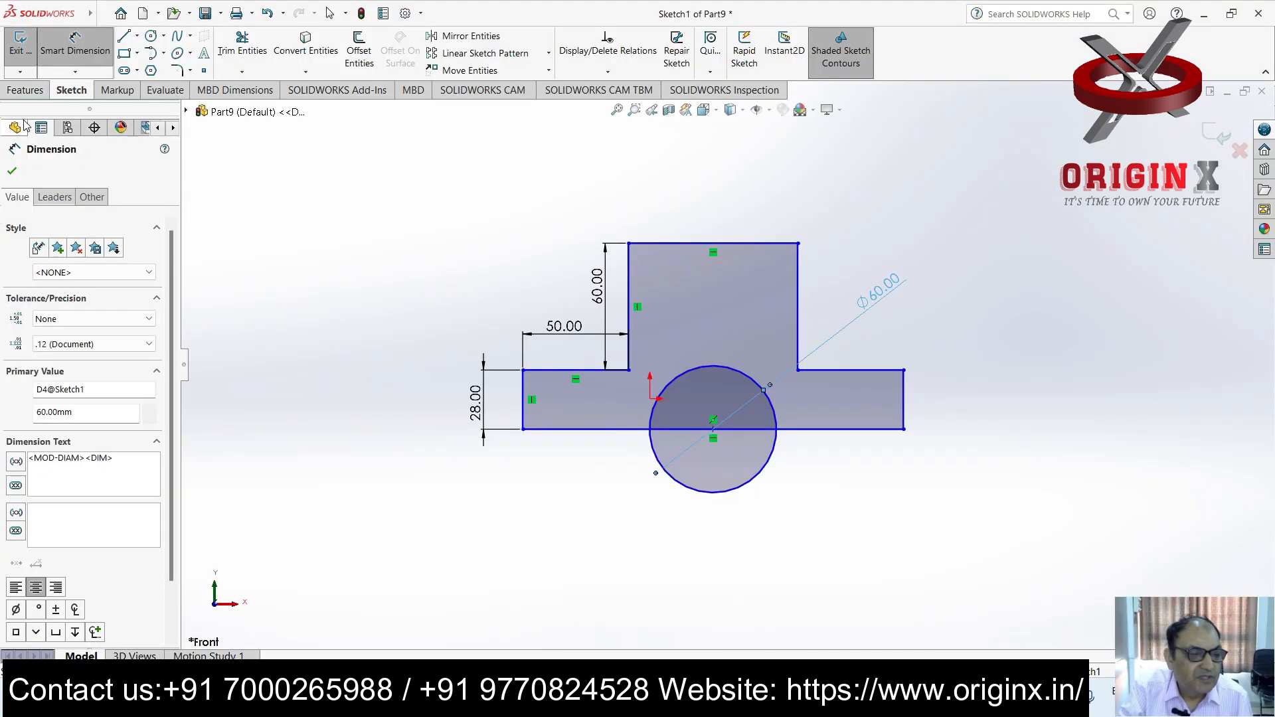
{"action": "left_click", "coordinate": [26, 90]}
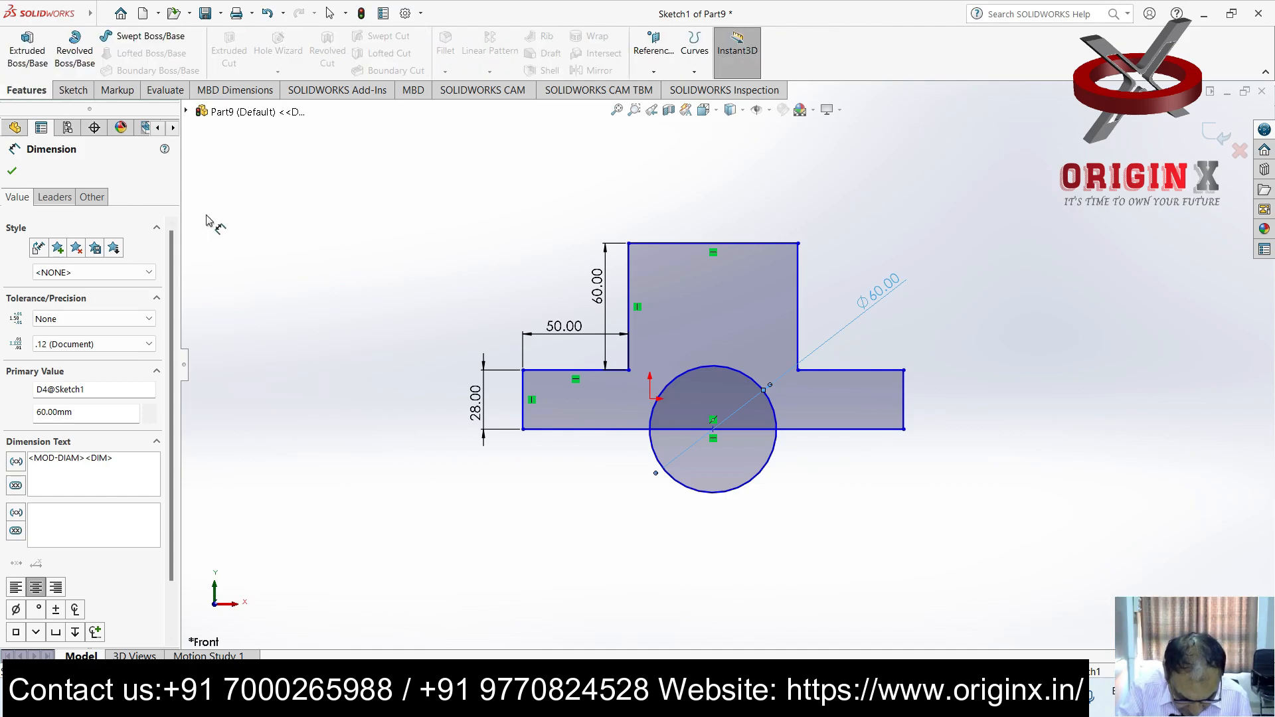
{"action": "left_click", "coordinate": [73, 91]}
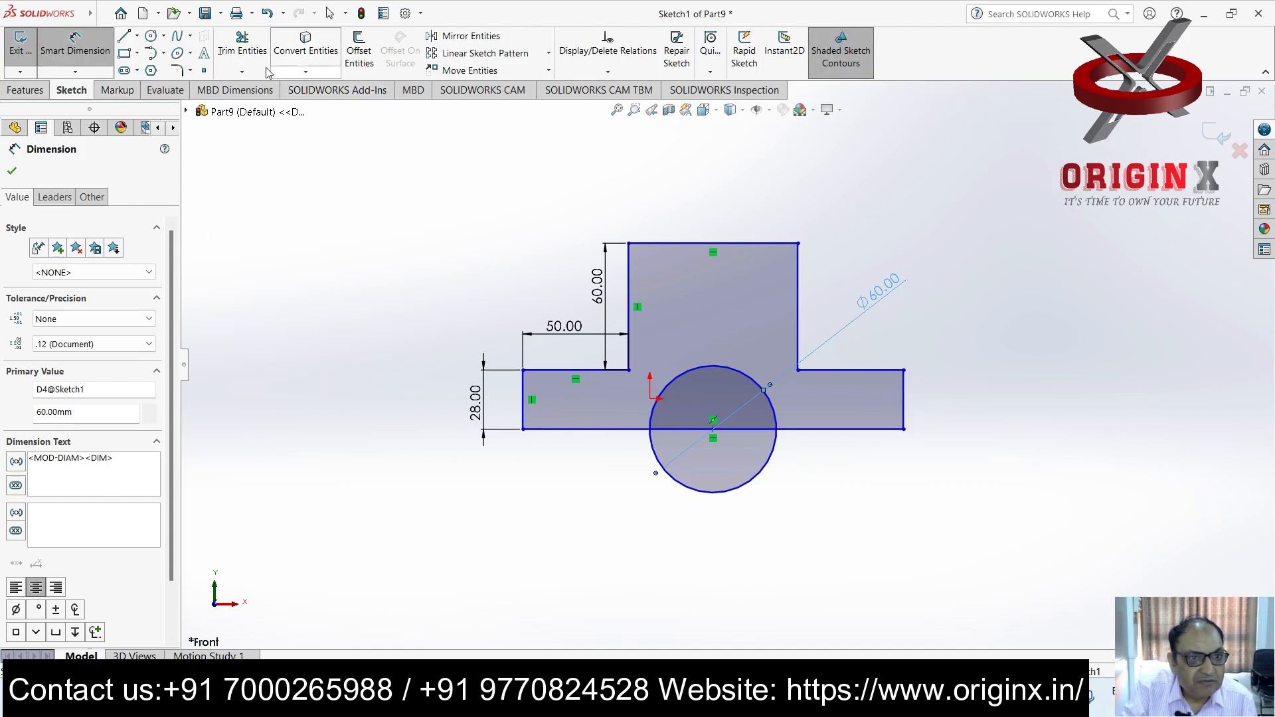
Trim away the lower half of the 60 mm circle and the piece of the profile's bottom edge inside it
{"action": "left_click", "coordinate": [242, 71]}
{"action": "left_click", "coordinate": [269, 89]}
{"action": "mouse_move", "coordinate": [661, 540]}
{"action": "left_mouse_down"}
{"action": "mouse_move", "coordinate": [694, 492]}
{"action": "mouse_move", "coordinate": [691, 420]}
{"action": "left_mouse_up"}
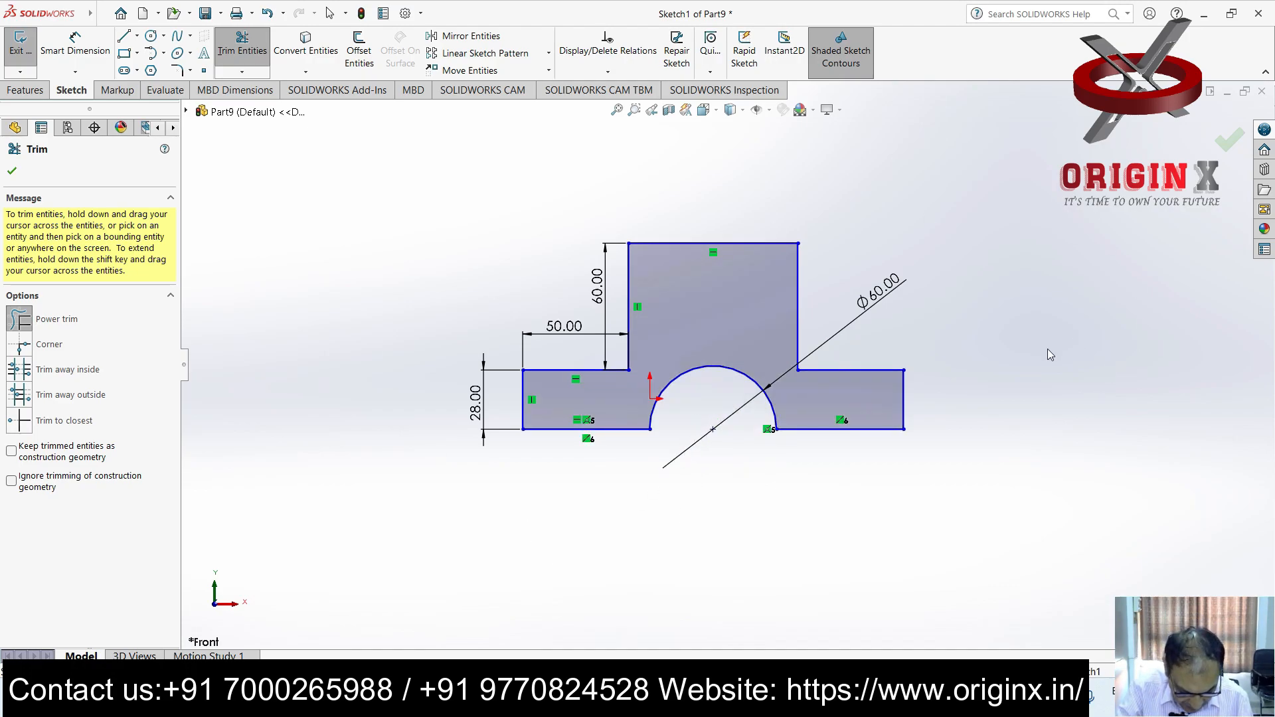
Extrude the stepped profile as a blind boss with a depth of 70 mm
{"action": "left_click", "coordinate": [25, 90]}
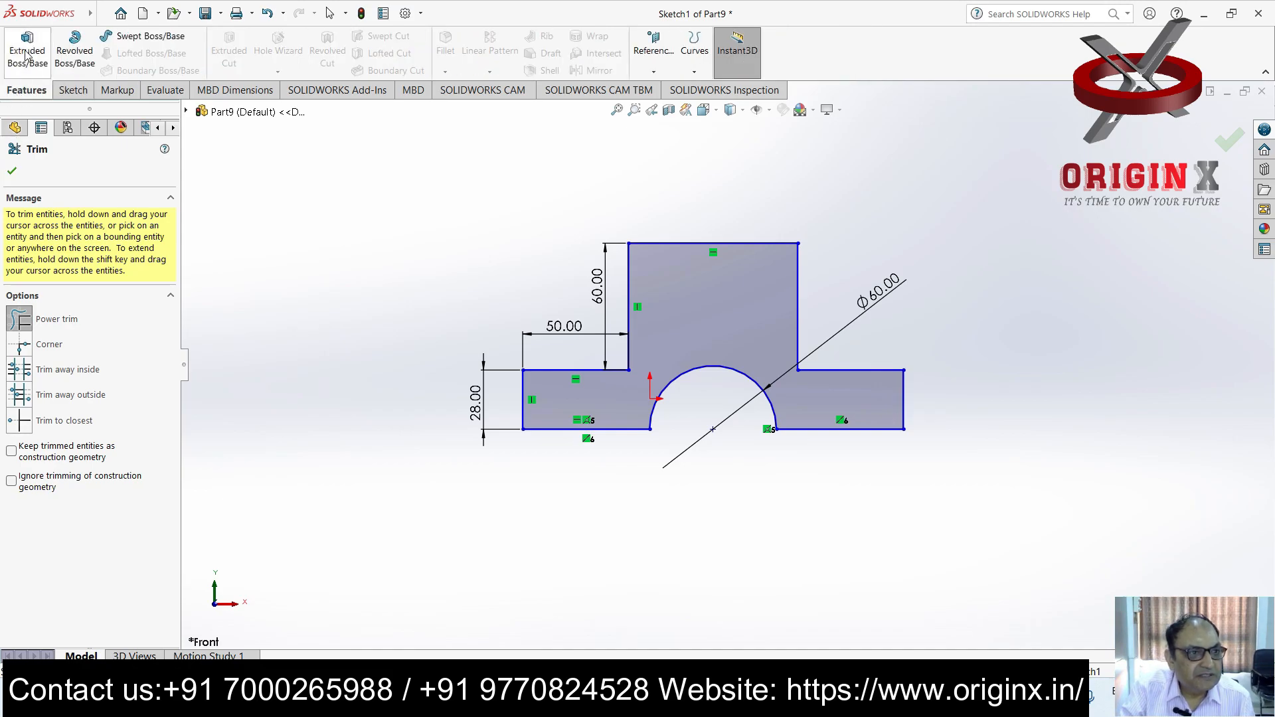
{"action": "left_click", "coordinate": [27, 50]}
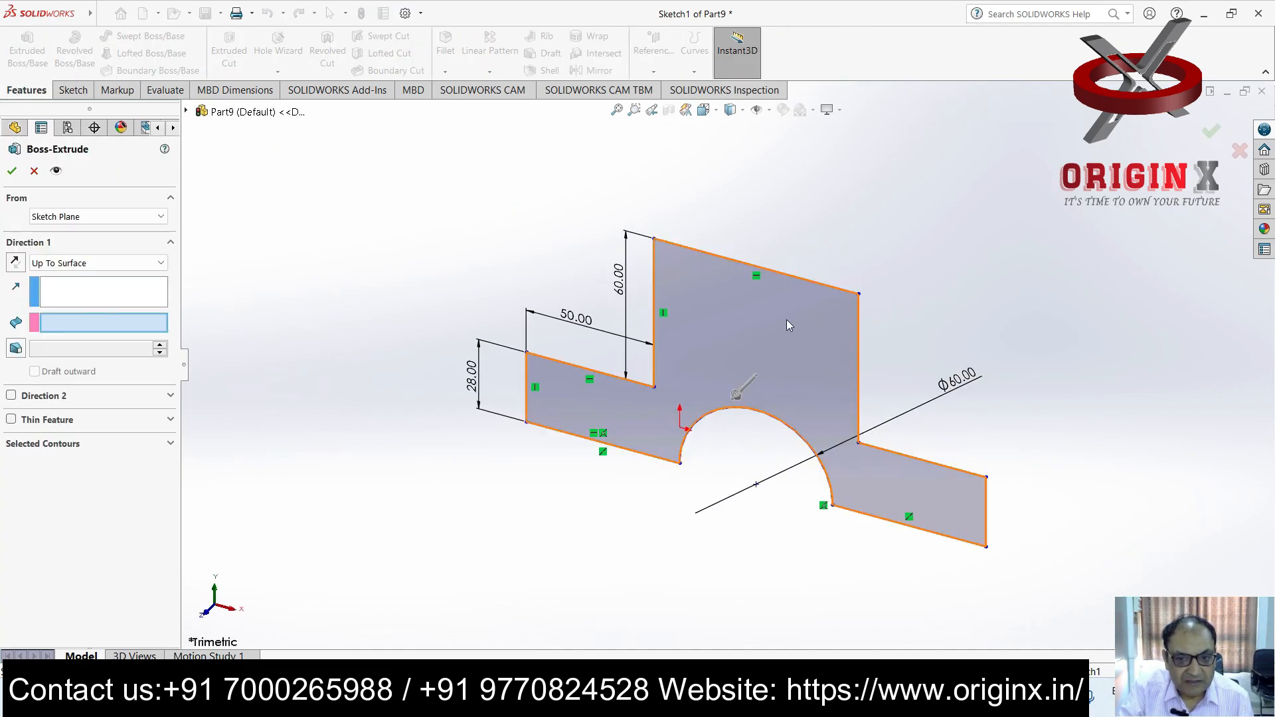
{"action": "left_click_drag", "start_coordinate": [726, 418], "coordinate": [651, 476]}
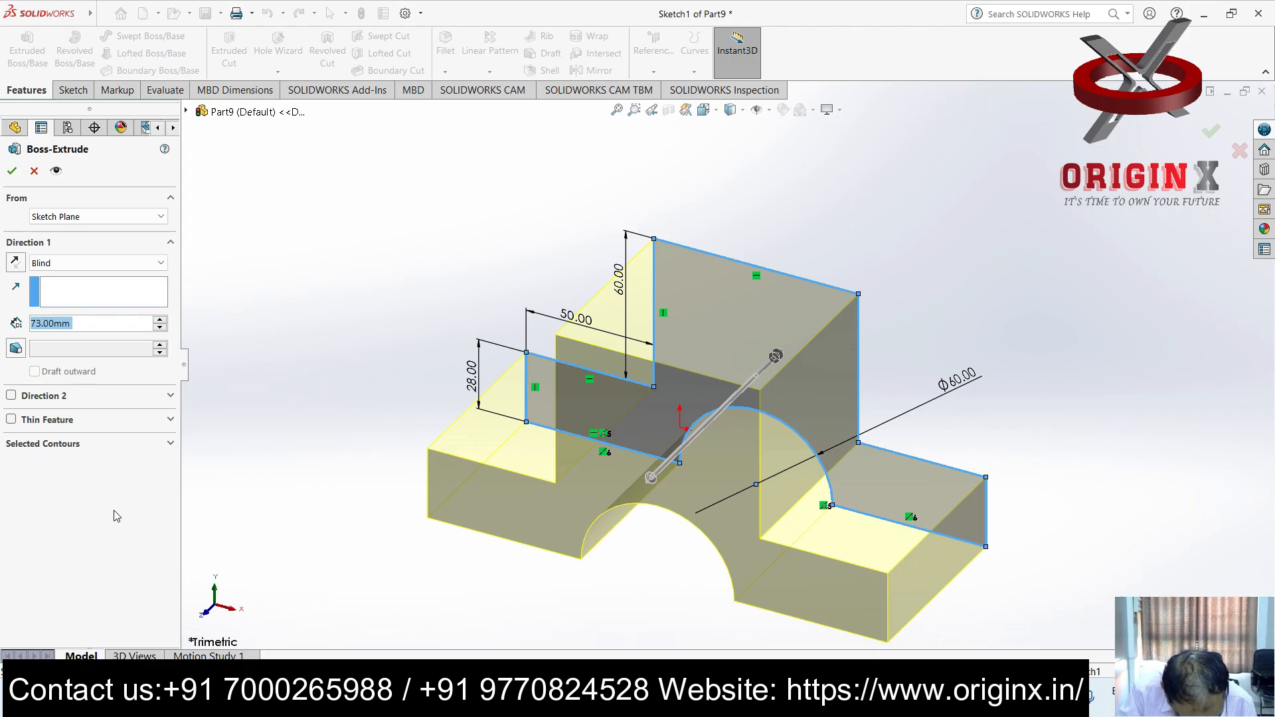
{"action": "type", "text": "70"}
{"action": "key", "text": "Return"}
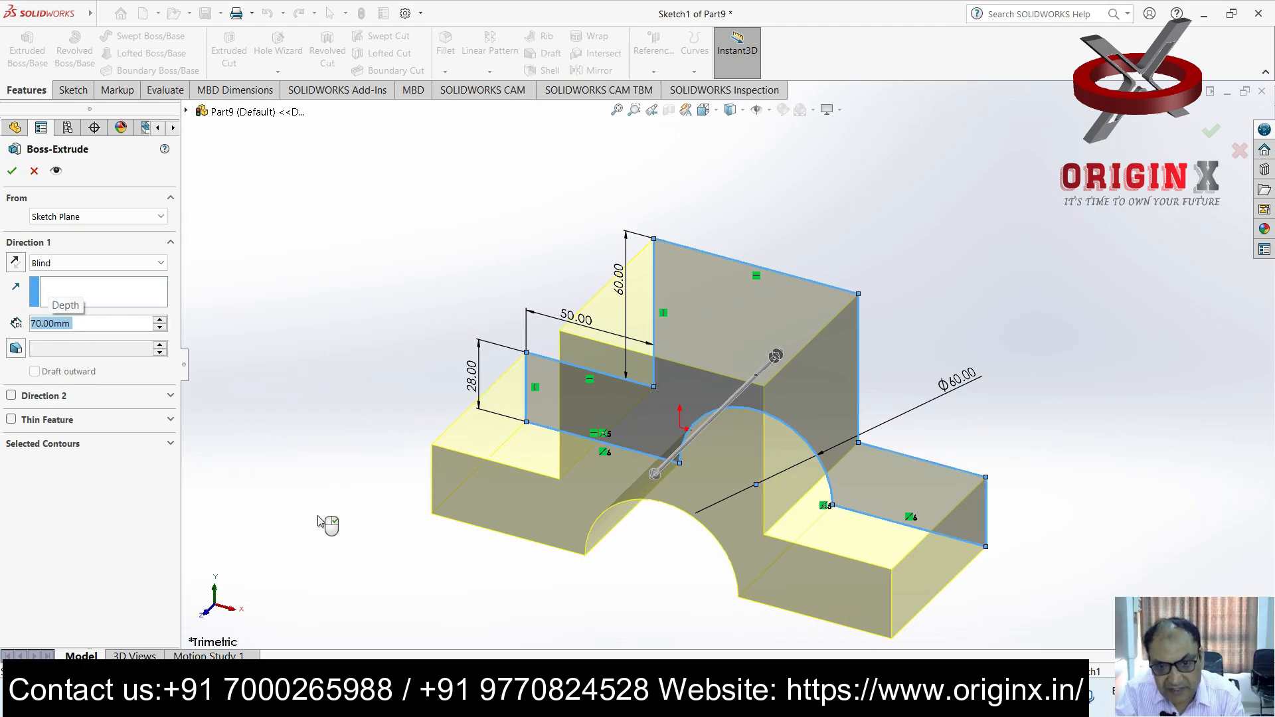
{"action": "left_click", "coordinate": [12, 171]}
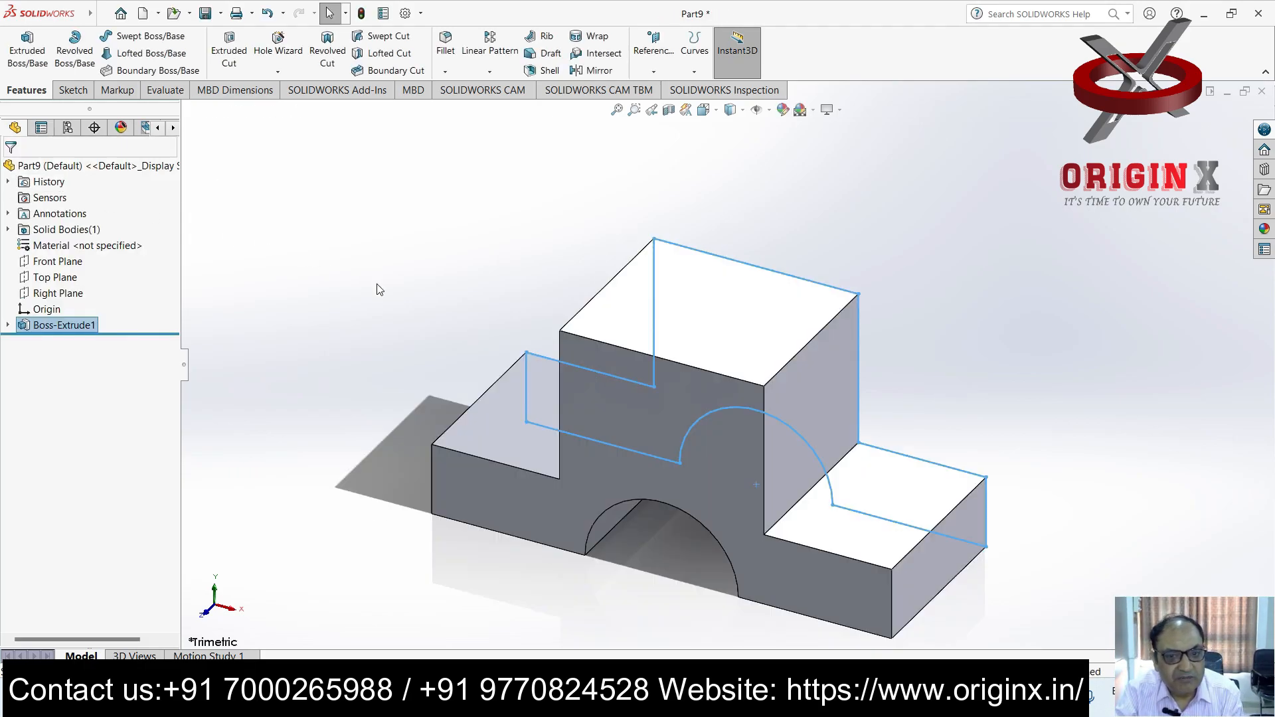
On the top face of the left lower step, sketch a corner rectangle about 25 x 15 mm starting on the outer side edge
{"action": "scroll", "coordinate": [774, 419], "scroll_direction": "up", "scroll_amount": 3}
{"action": "middle_click_drag", "start_coordinate": [774, 418], "coordinate": [825, 412]}
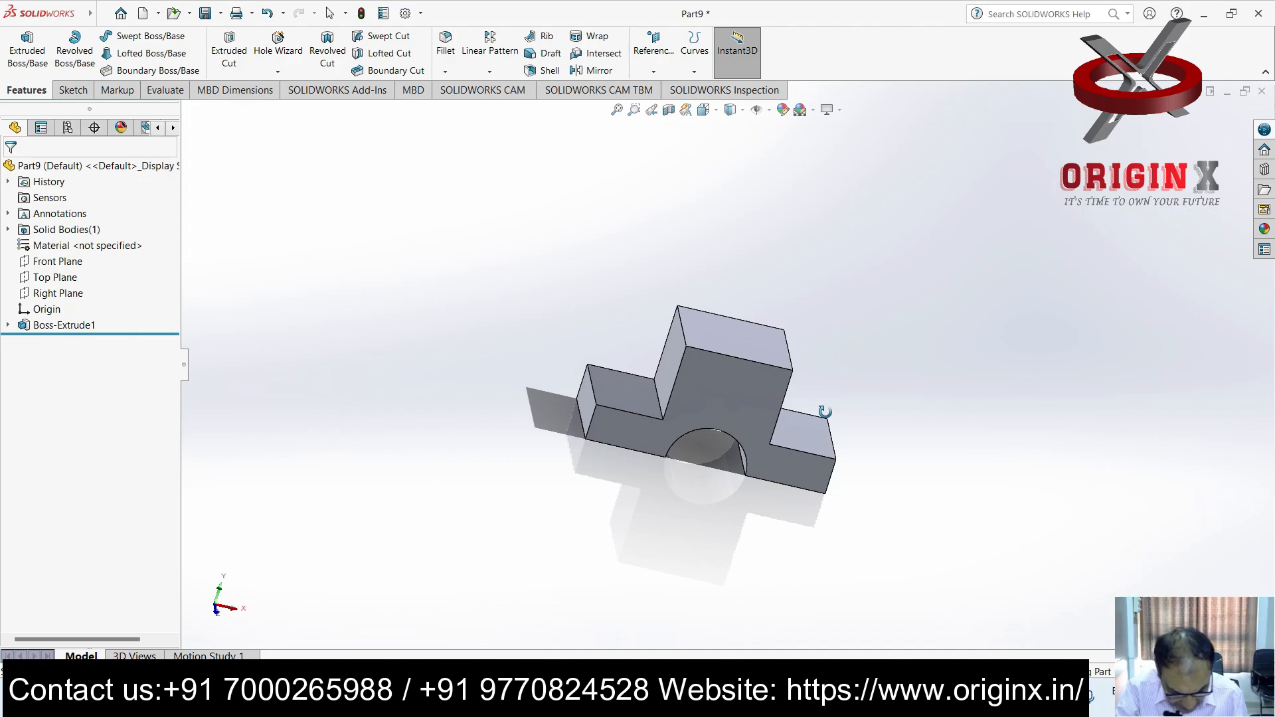
{"action": "middle_click_drag", "start_coordinate": [817, 426], "coordinate": [832, 422]}
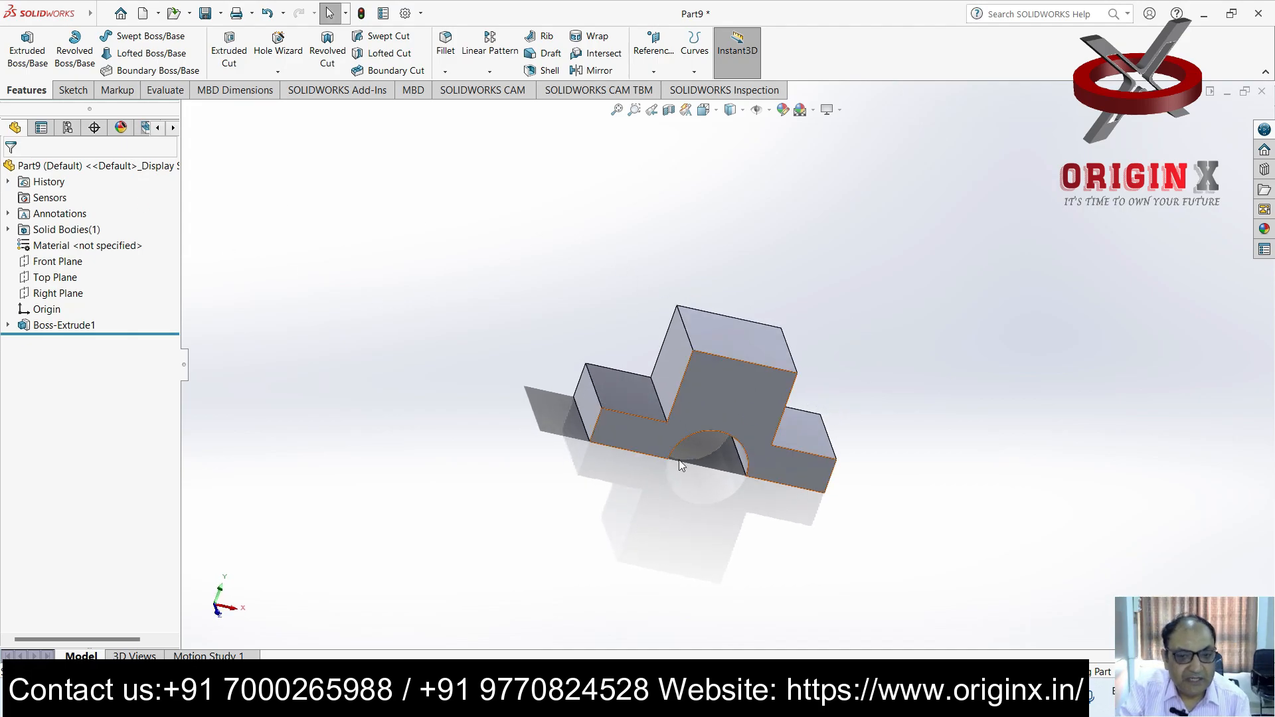
{"action": "left_click", "coordinate": [624, 394]}
{"action": "key", "text": "ctrl+8"}
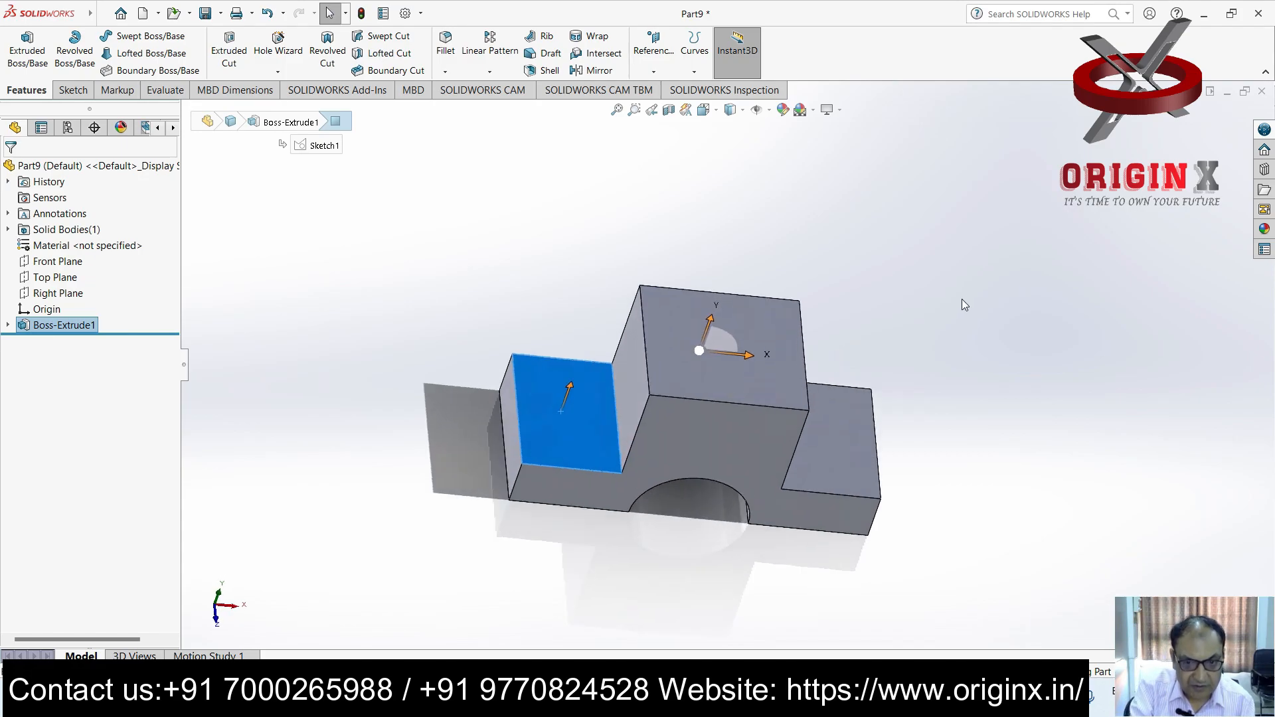
{"action": "left_click", "coordinate": [73, 90]}
{"action": "left_click", "coordinate": [125, 57]}
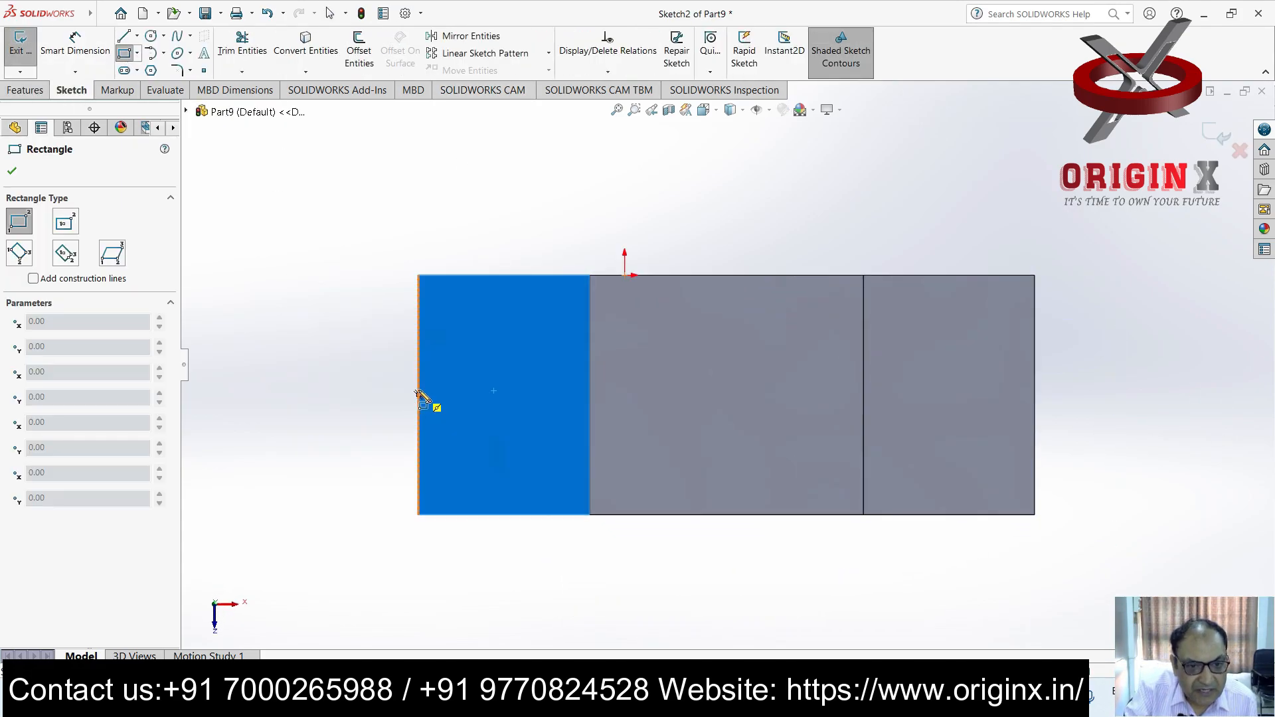
{"action": "left_click", "coordinate": [419, 375]}
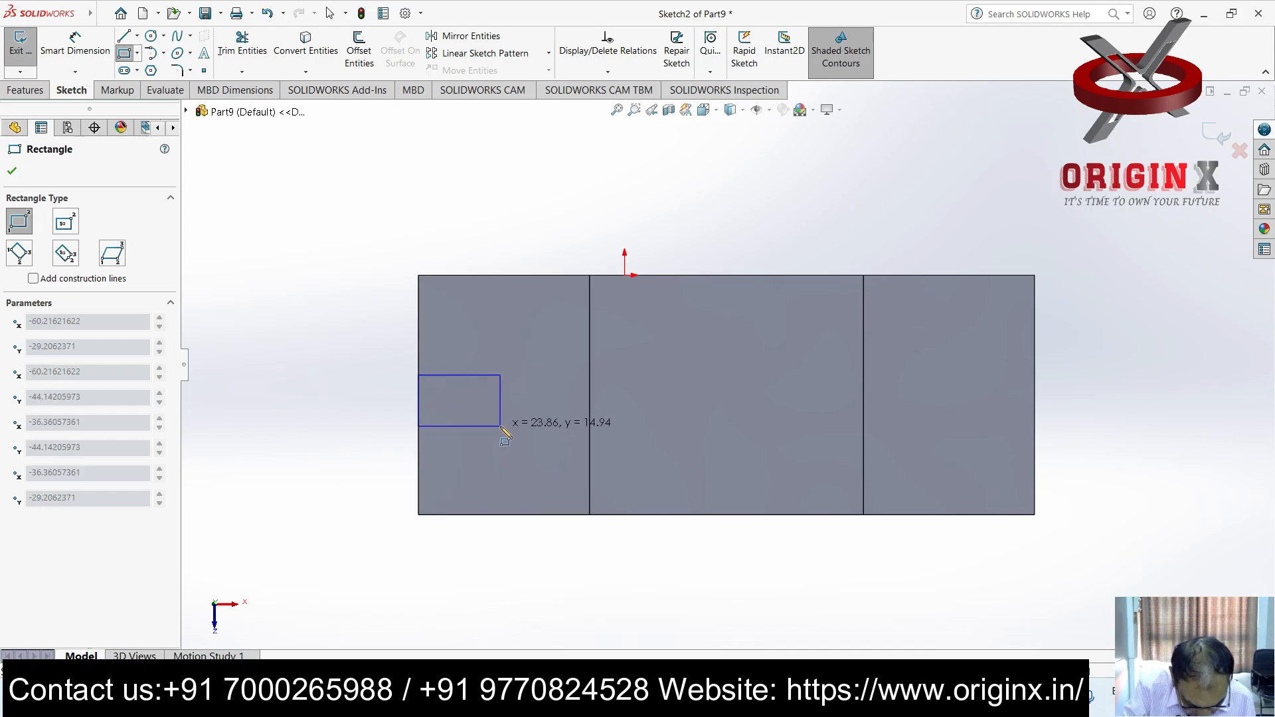
{"action": "left_click", "coordinate": [503, 428]}
{"action": "key", "text": "Escape"}
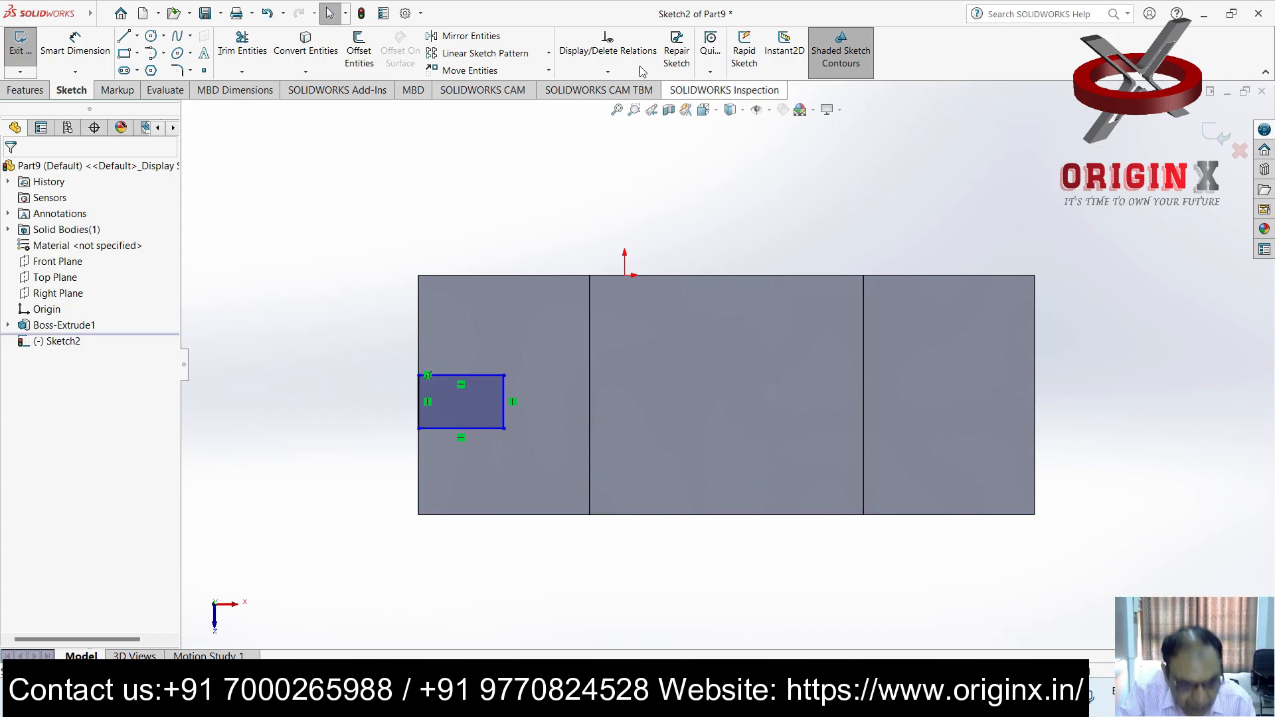
Dimension the distance from the step's back edge to the rectangle's upper line as 20 mm
{"action": "left_click", "coordinate": [75, 42]}
{"action": "left_click", "coordinate": [541, 275]}
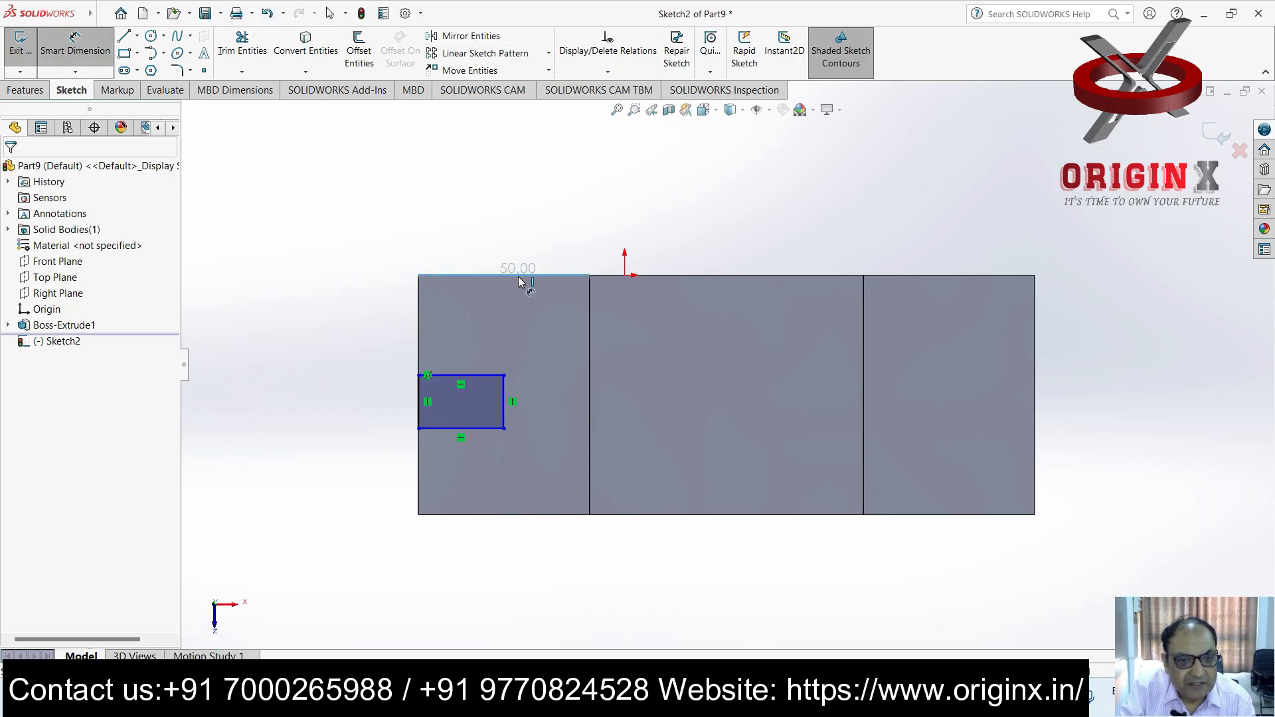
{"action": "left_click", "coordinate": [461, 375]}
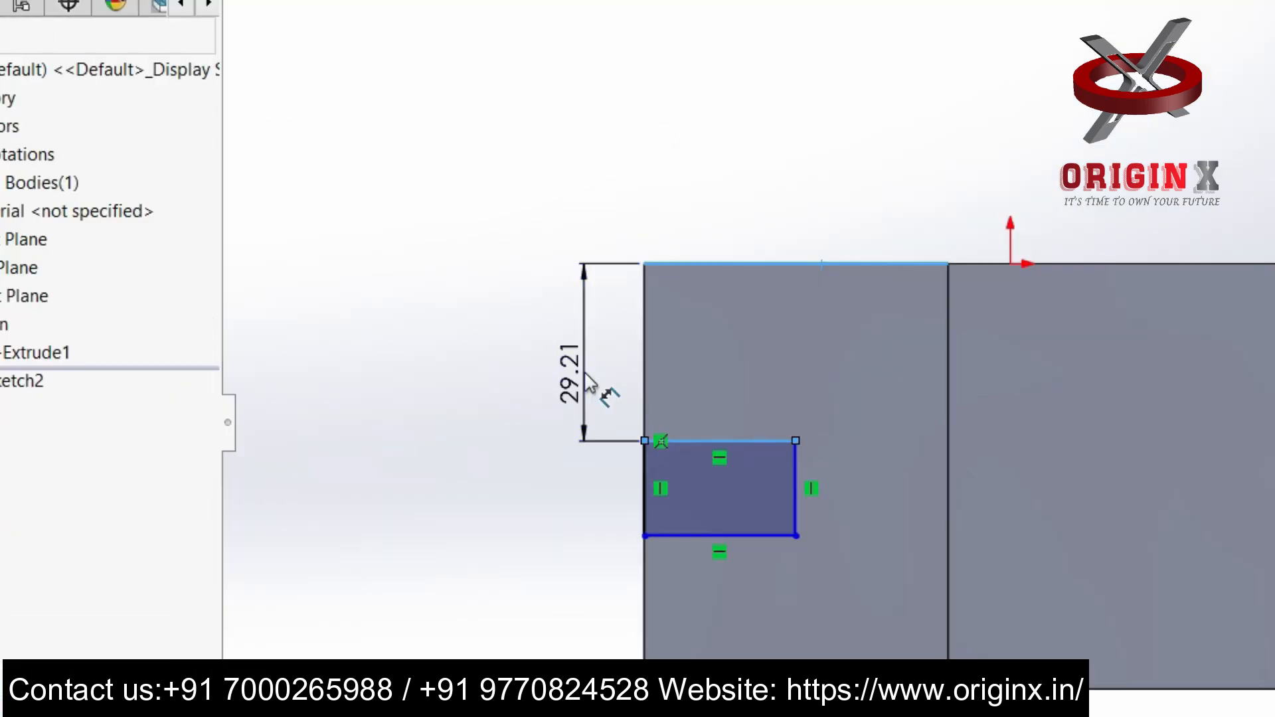
{"action": "left_click", "coordinate": [586, 376]}
{"action": "type", "text": "20"}
{"action": "key", "text": "Return"}
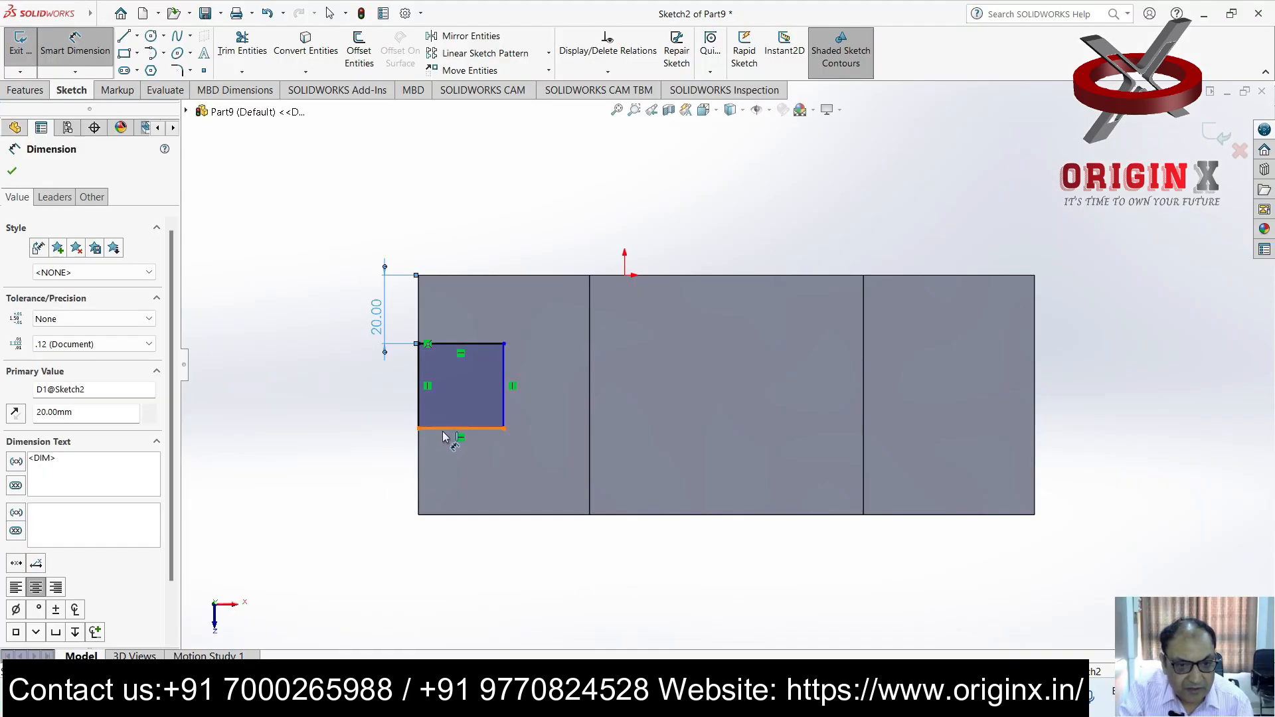
Try to dimension the rectangle's lower line, abandon it and undo the last dimension changes
{"action": "left_click", "coordinate": [444, 437]}
{"action": "left_click", "coordinate": [453, 522]}
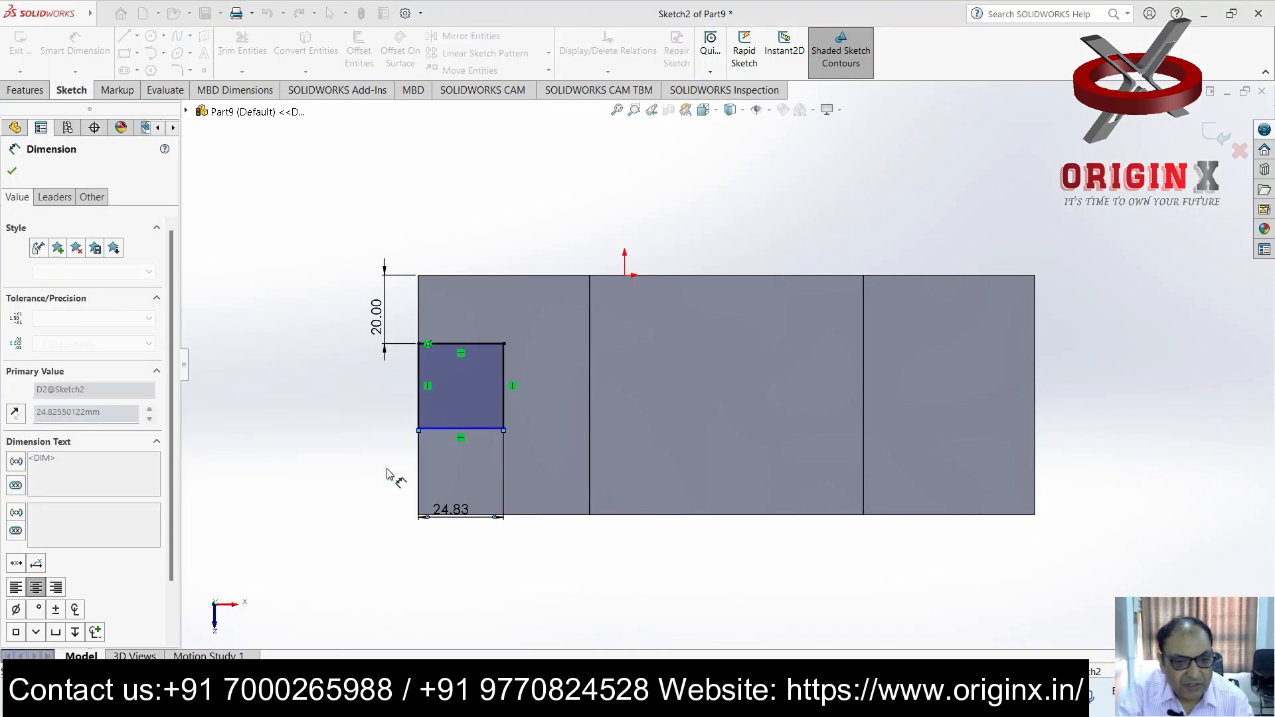
{"action": "key", "text": "Escape"}
{"action": "key", "text": "Escape"}
{"action": "key", "text": "ctrl+z"}
{"action": "key", "text": "ctrl+z"}
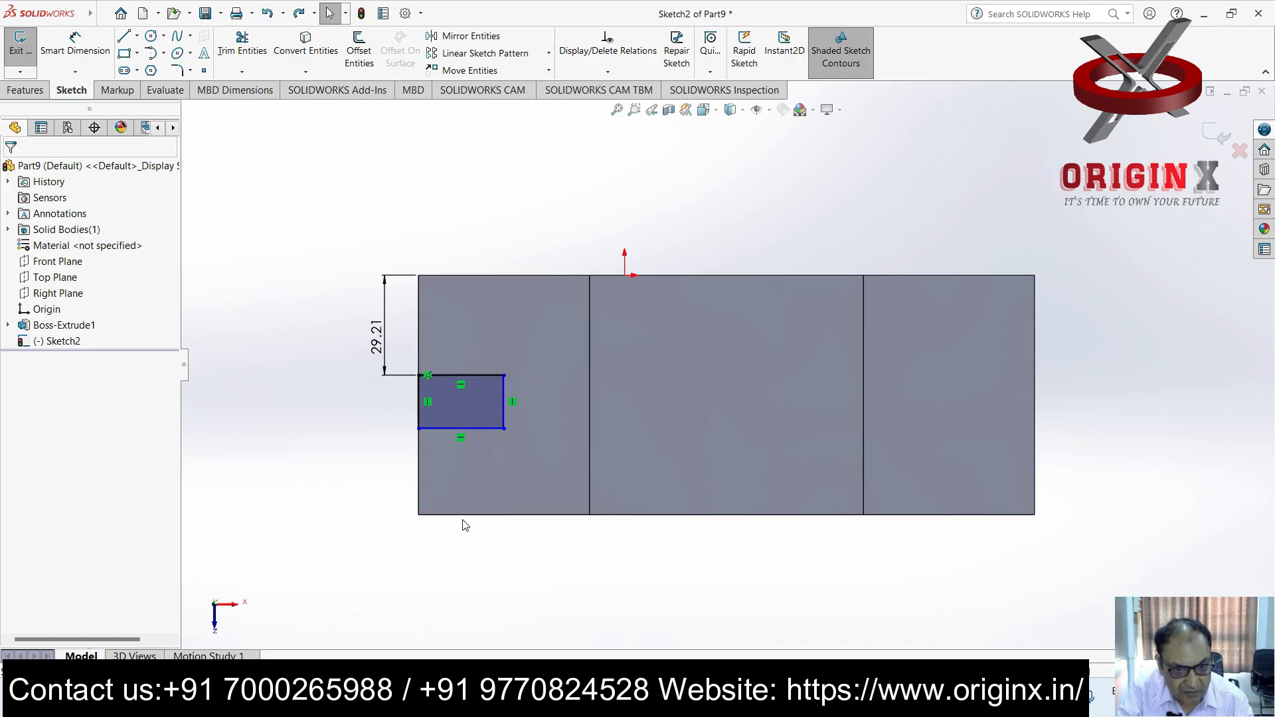
Dimension the distance from the rectangle's lower line to the step's front edge as 20 mm
{"action": "left_click", "coordinate": [452, 429]}
{"action": "key", "text": "Escape"}
{"action": "left_click", "coordinate": [75, 46]}
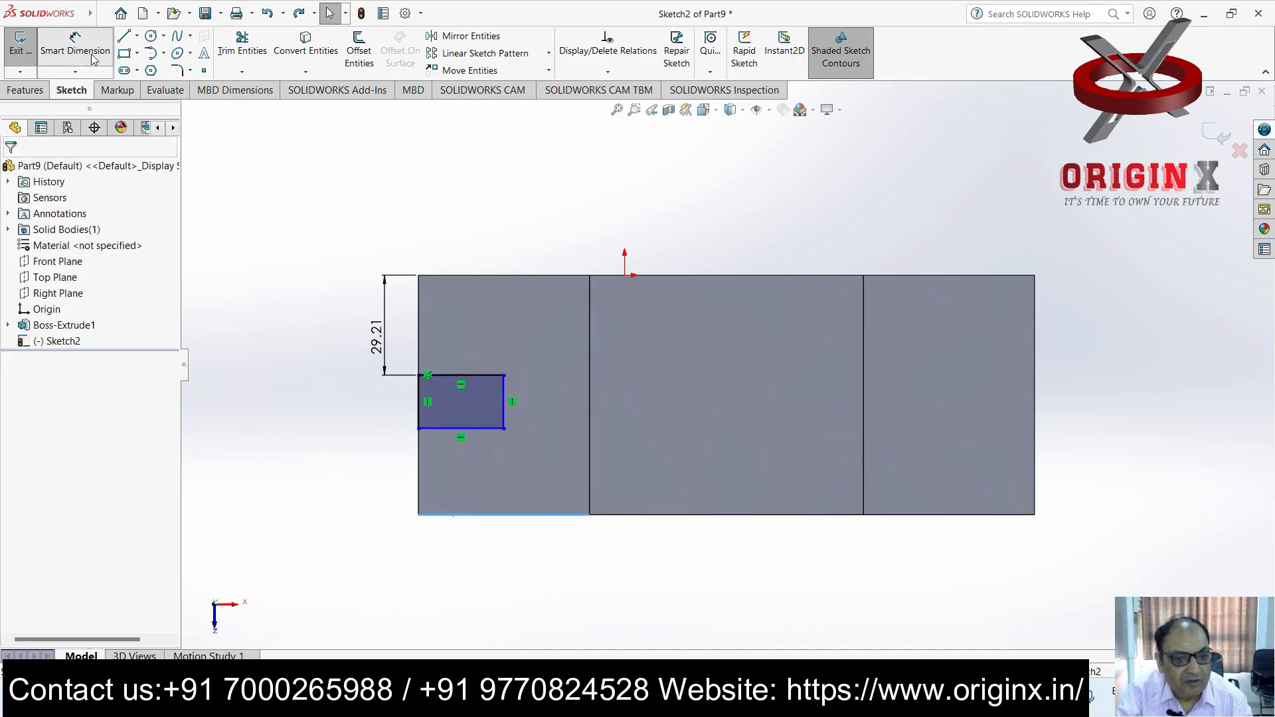
{"action": "left_click", "coordinate": [476, 429]}
{"action": "left_click", "coordinate": [465, 514]}
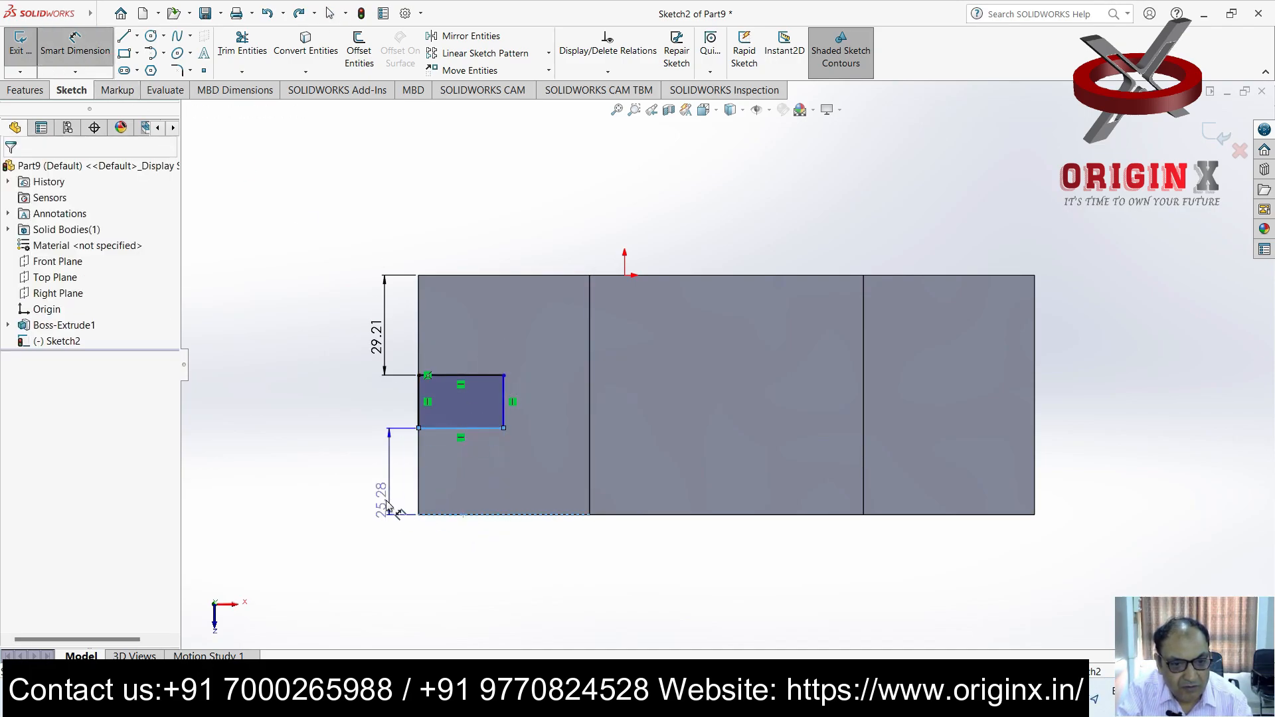
{"action": "left_click", "coordinate": [393, 509]}
{"action": "type", "text": "20"}
{"action": "key", "text": "Return"}
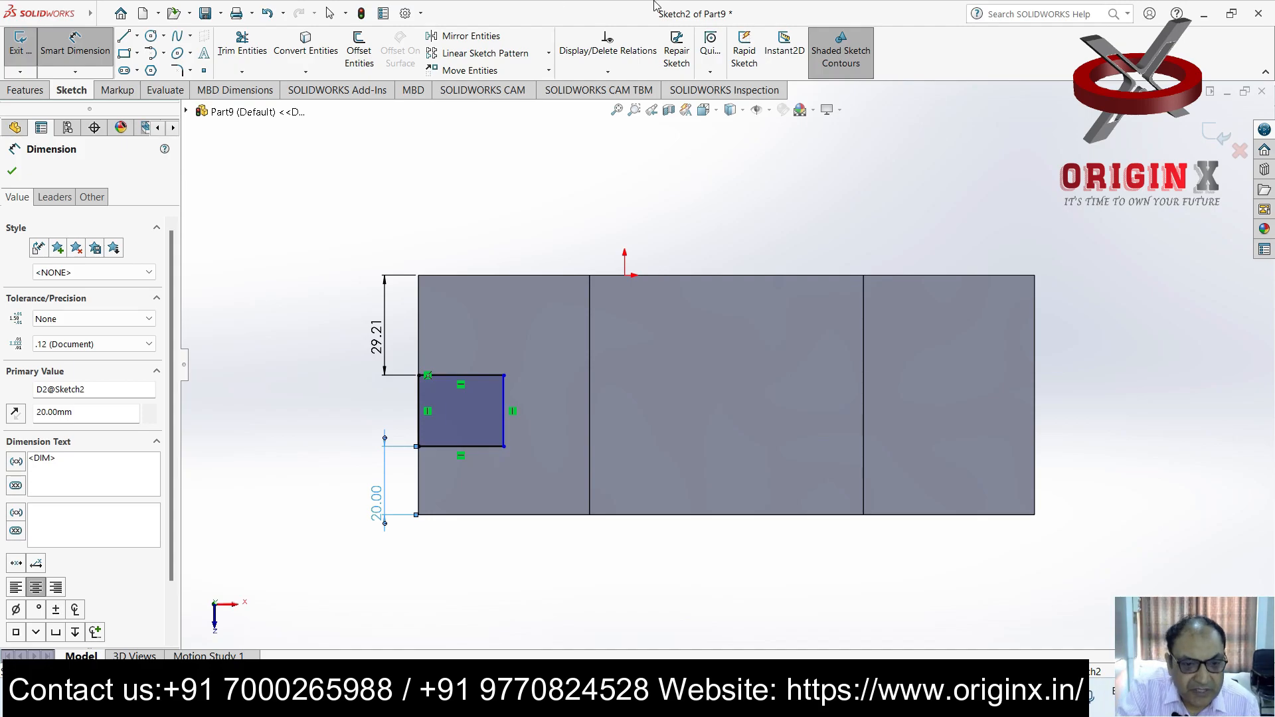
Dimension the rectangle's upper line to a length of 20 mm
{"action": "left_click", "coordinate": [471, 380]}
{"action": "left_click", "coordinate": [475, 350]}
{"action": "type", "text": "20"}
{"action": "key", "text": "Return"}
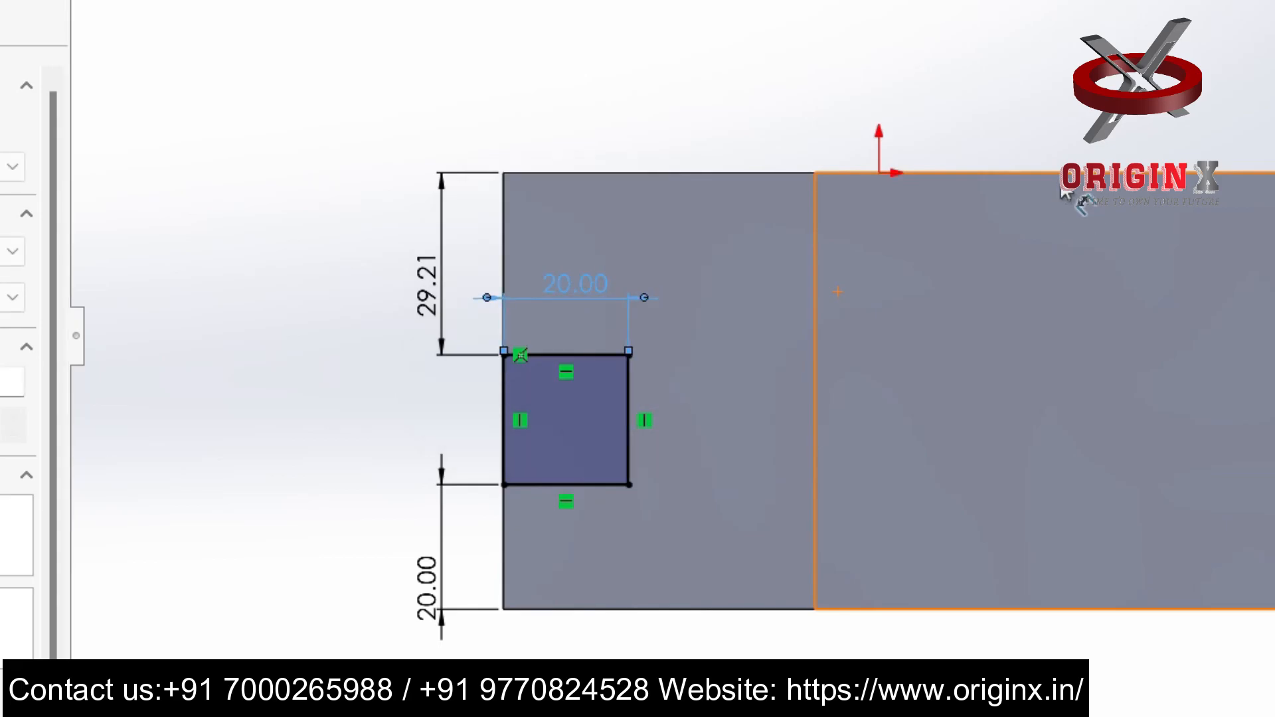
Draw a circle centred on the midpoint of the rectangle's inner short side, passing through its corner
{"action": "left_click", "coordinate": [164, 35]}
{"action": "left_click", "coordinate": [174, 53]}
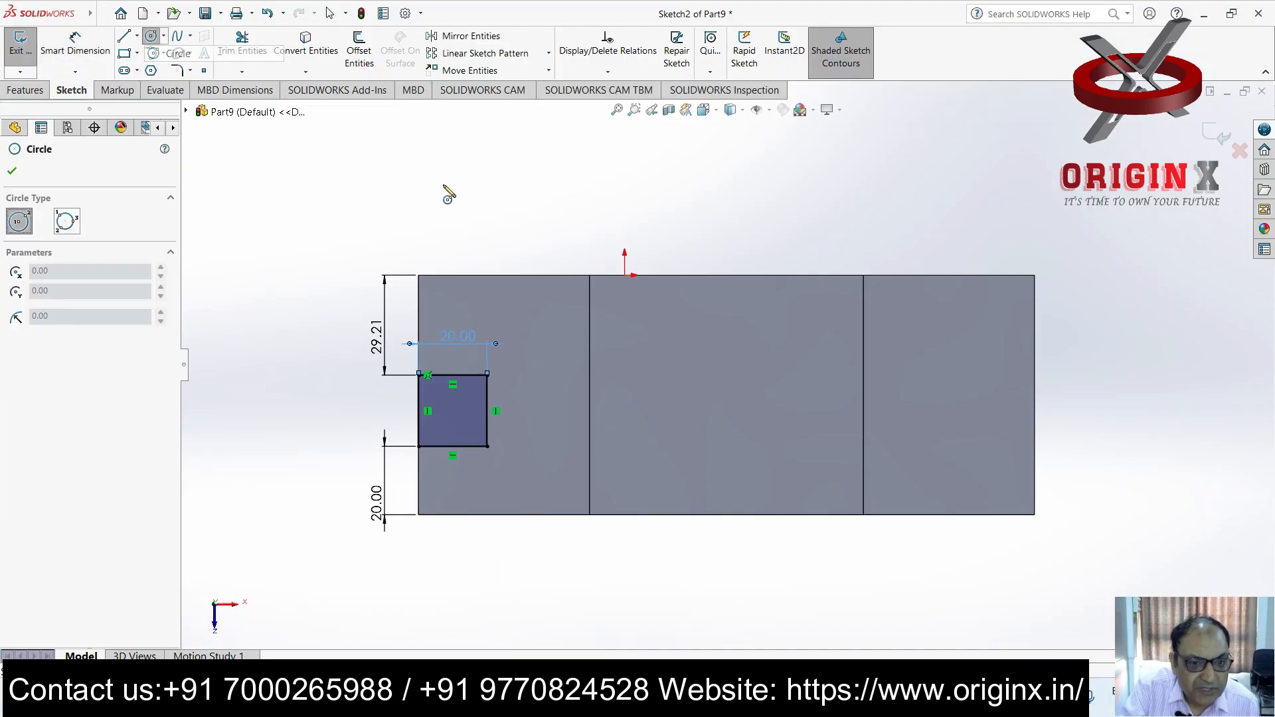
{"action": "left_click", "coordinate": [487, 410]}
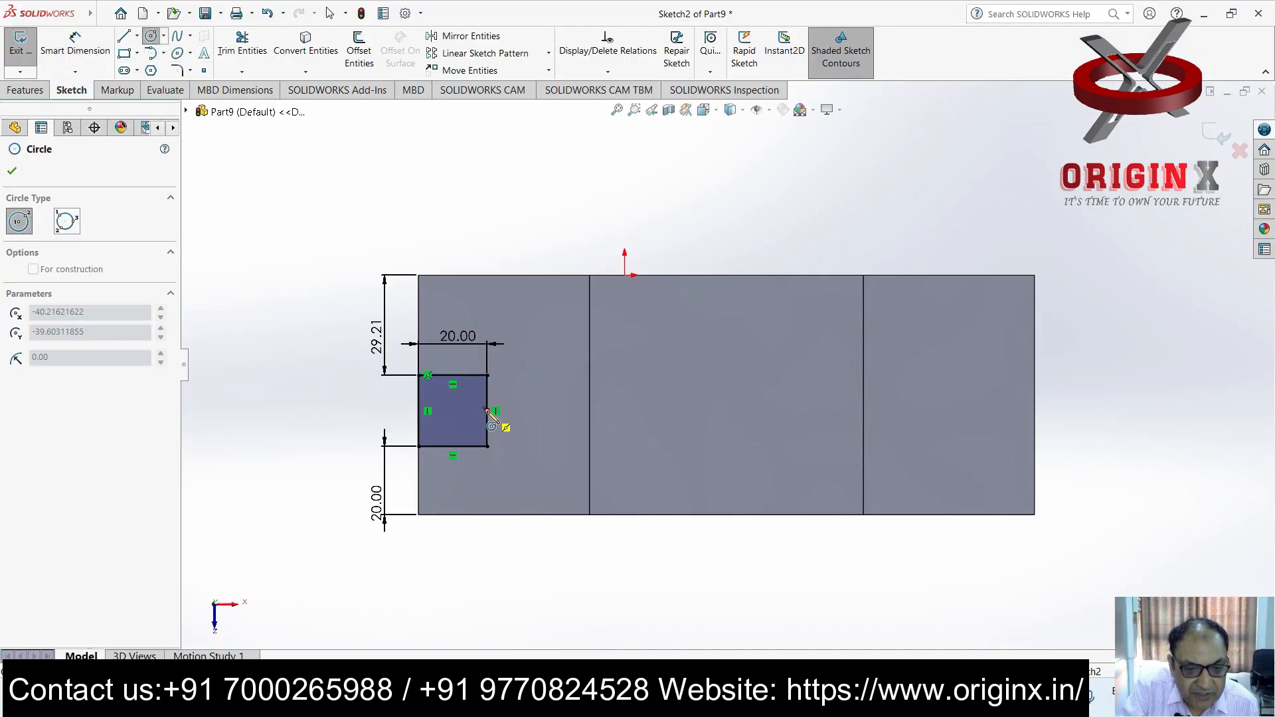
{"action": "left_click", "coordinate": [489, 447]}
{"action": "key", "text": "Escape"}
Trim the circle's inner half and the rectangle's inner short side to leave a round-ended slot profile
{"action": "left_click", "coordinate": [242, 72]}
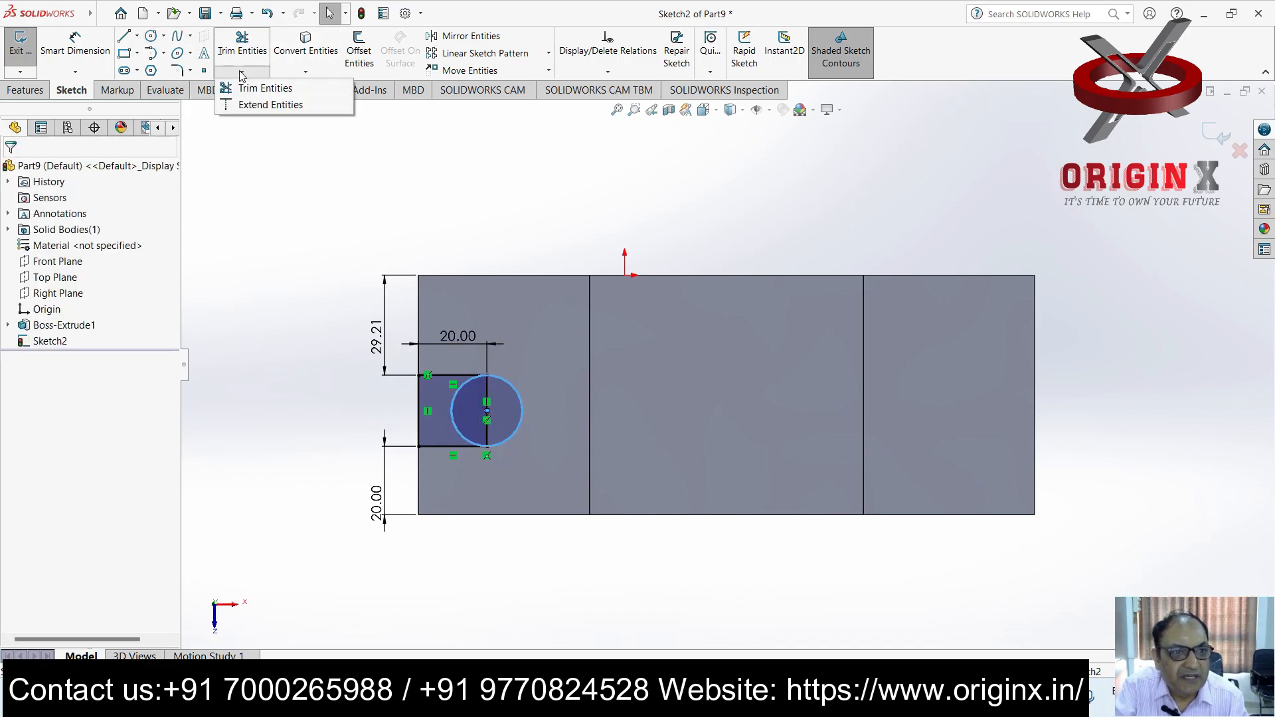
{"action": "left_click", "coordinate": [265, 87]}
{"action": "left_click_drag", "start_coordinate": [443, 387], "coordinate": [471, 440]}
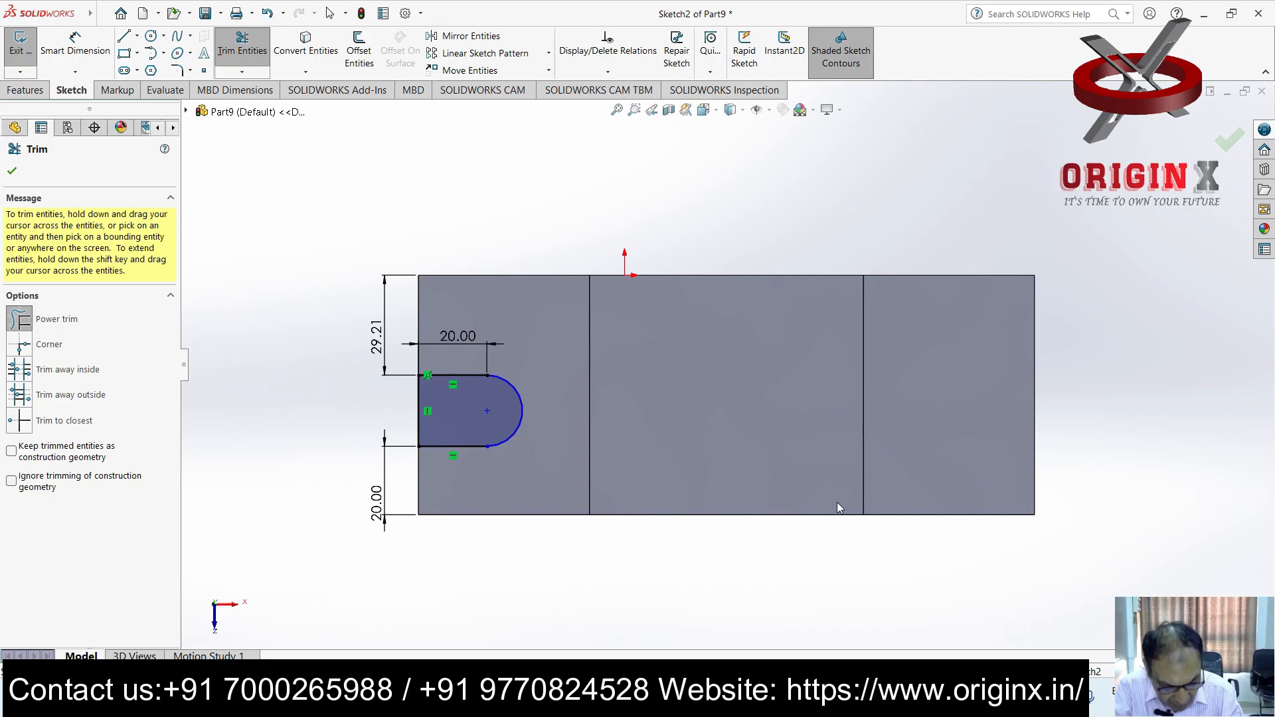
Cut-extrude the round-ended slot through the left step with a blind depth of 70 mm
{"action": "left_click", "coordinate": [25, 89]}
{"action": "left_click", "coordinate": [229, 57]}
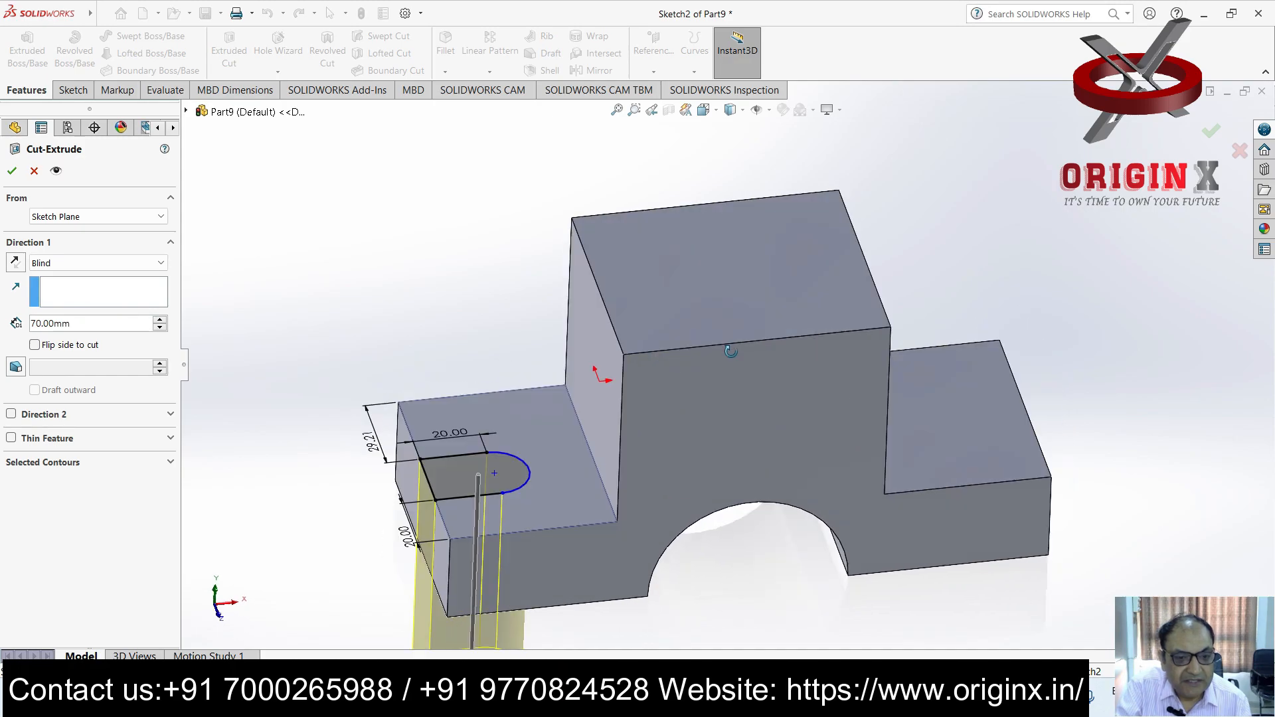
{"action": "left_click", "coordinate": [12, 171]}
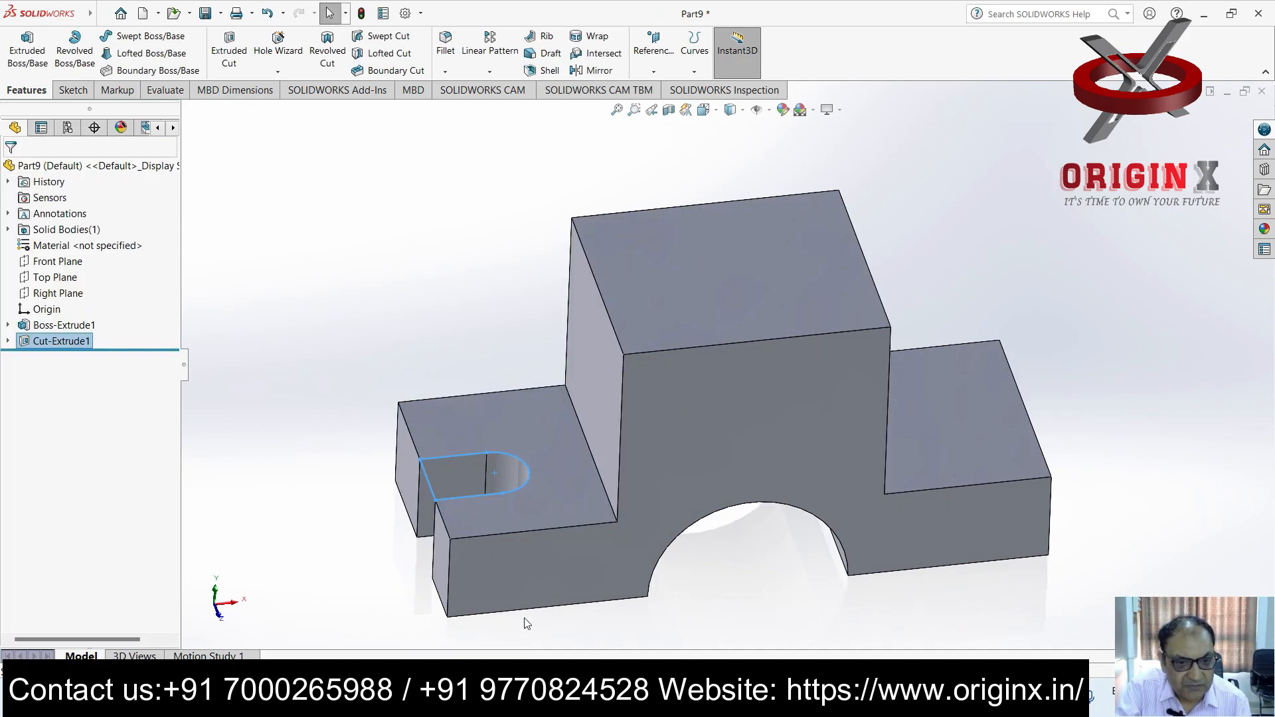
{"action": "key", "text": "f"}
{"action": "scroll", "coordinate": [857, 421], "scroll_direction": "down", "scroll_amount": 3}
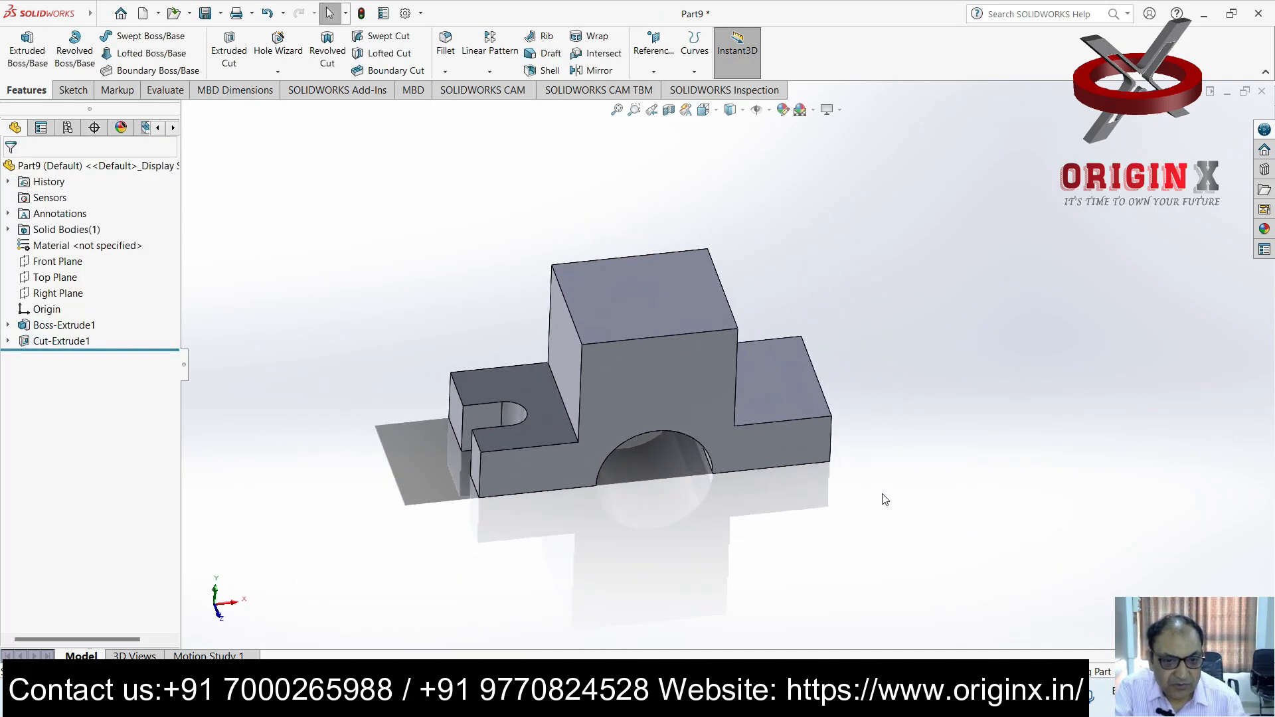
{"action": "middle_click_drag", "start_coordinate": [903, 525], "coordinate": [917, 569]}
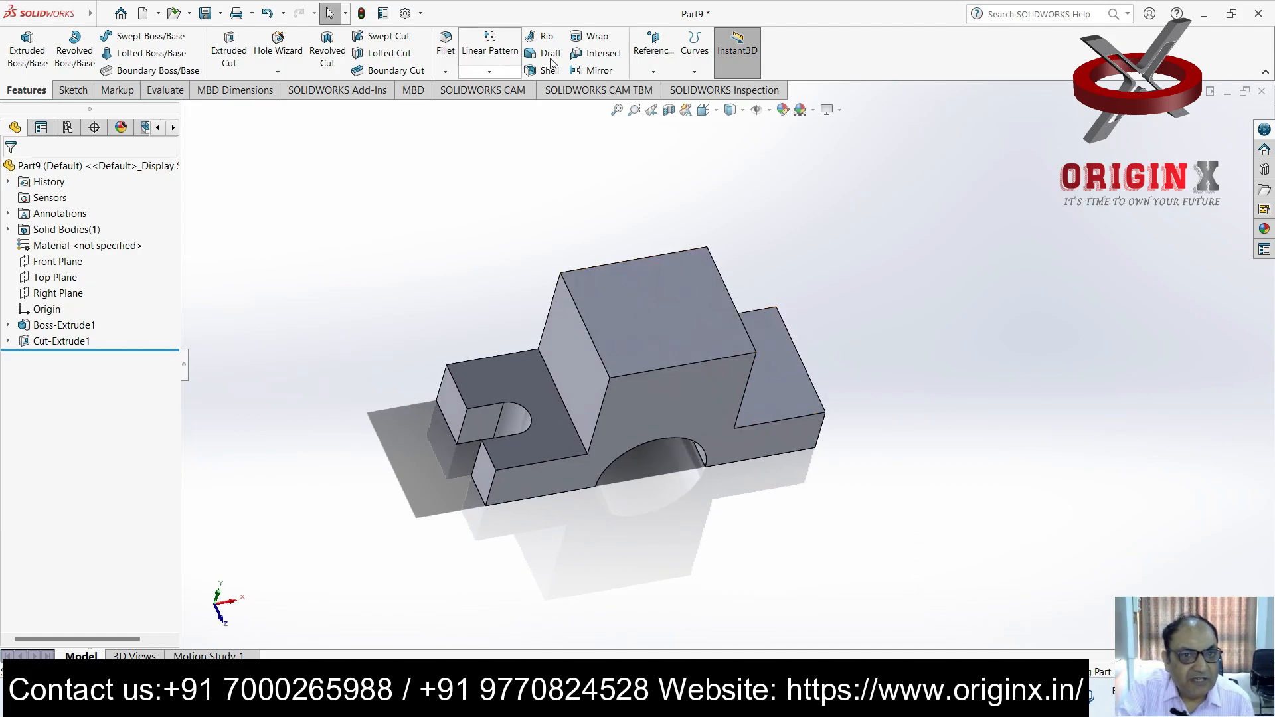
{"action": "left_click", "coordinate": [606, 71]}
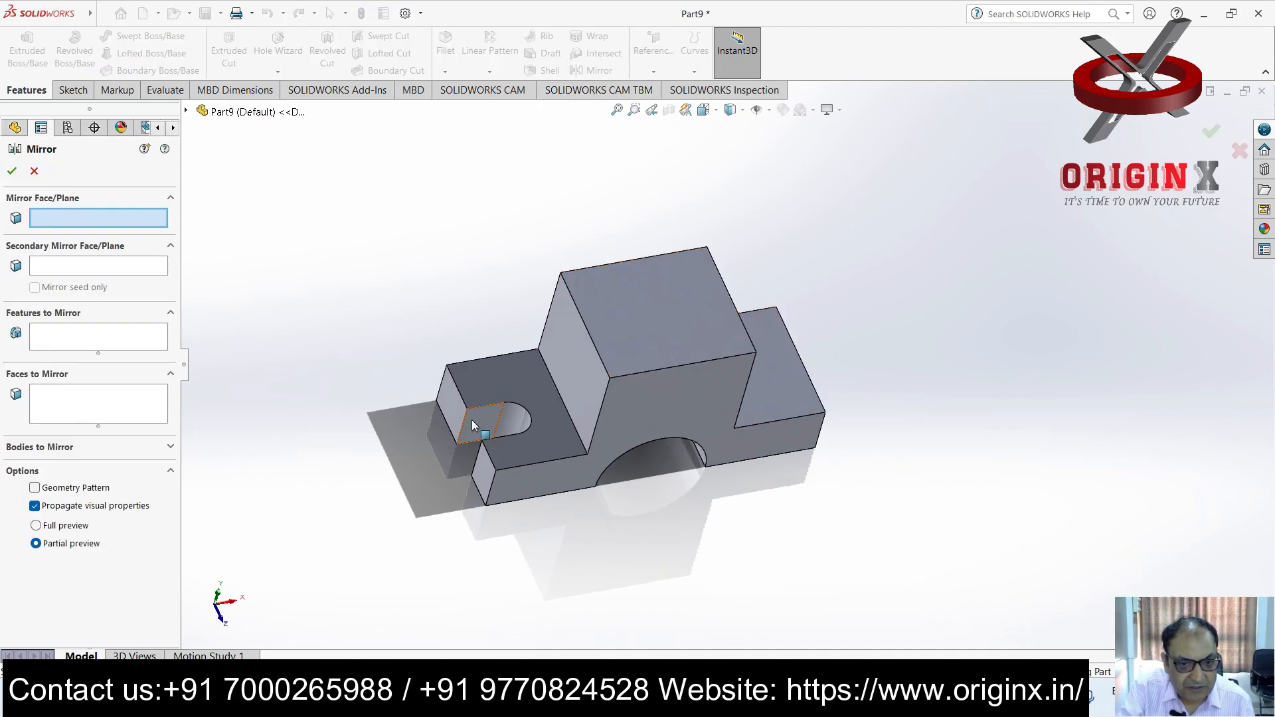
{"action": "left_click", "coordinate": [34, 171]}
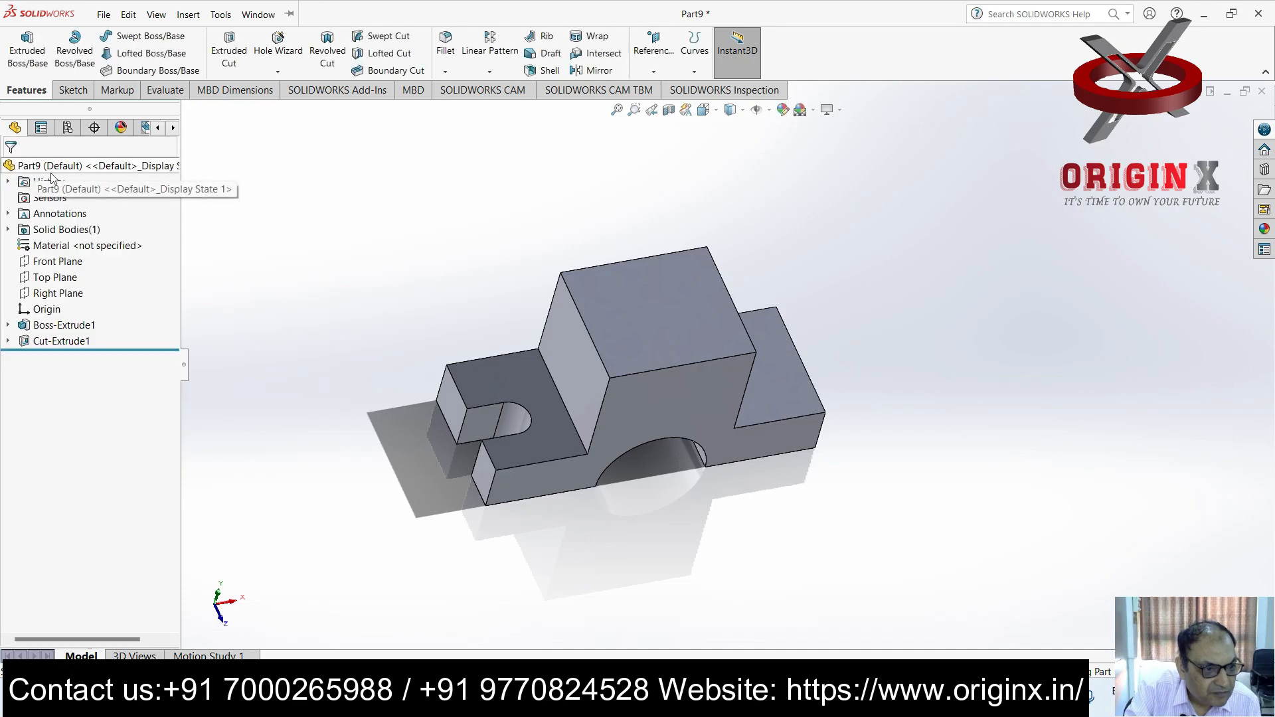
{"action": "left_click", "coordinate": [70, 345]}
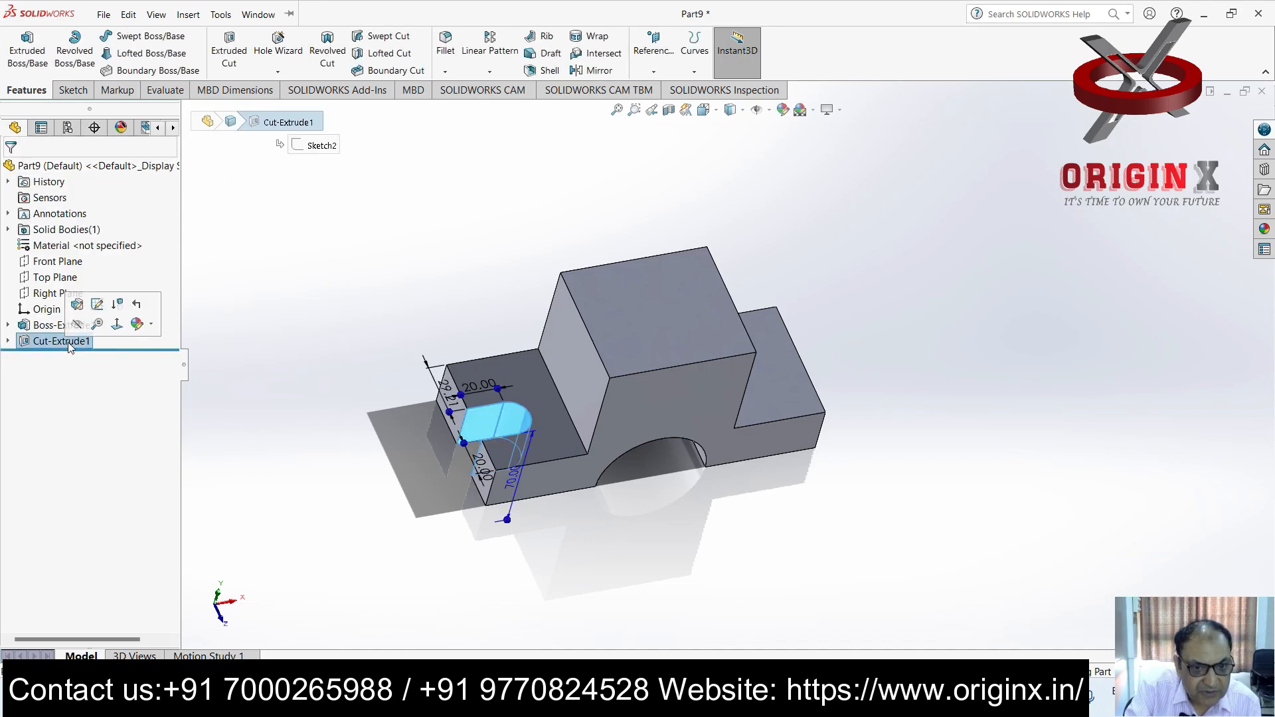
{"action": "left_click", "coordinate": [598, 70]}
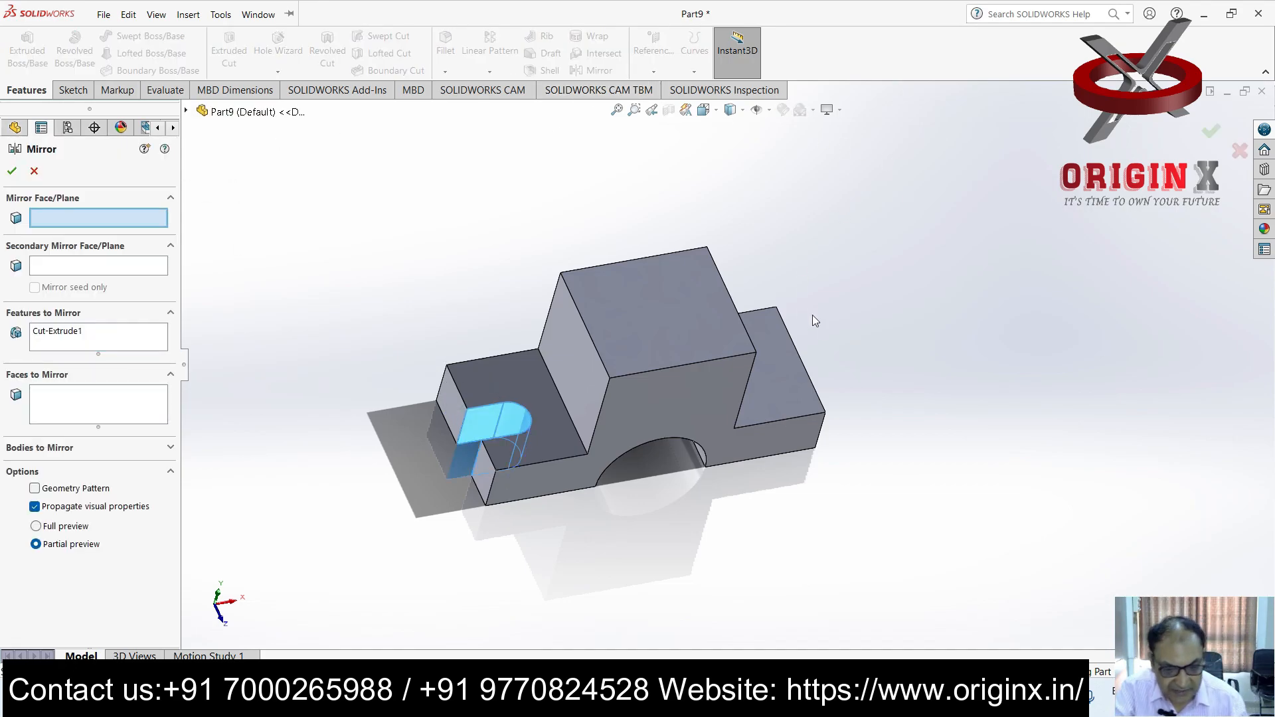
{"action": "key", "text": "Escape"}
{"action": "left_click", "coordinate": [989, 446]}
{"action": "left_click", "coordinate": [104, 14]}
{"action": "left_click", "coordinate": [286, 333]}
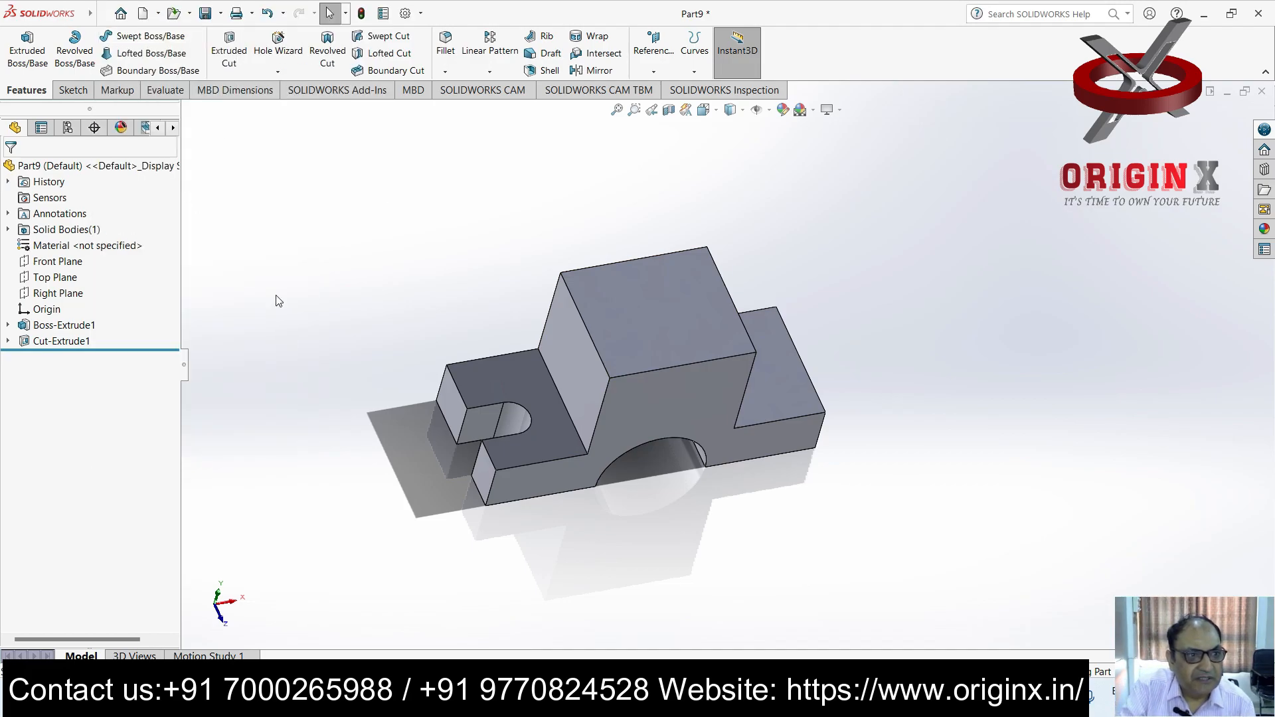
Create a reference plane midway between the left and right end faces of the stepped block
{"action": "left_click", "coordinate": [651, 75]}
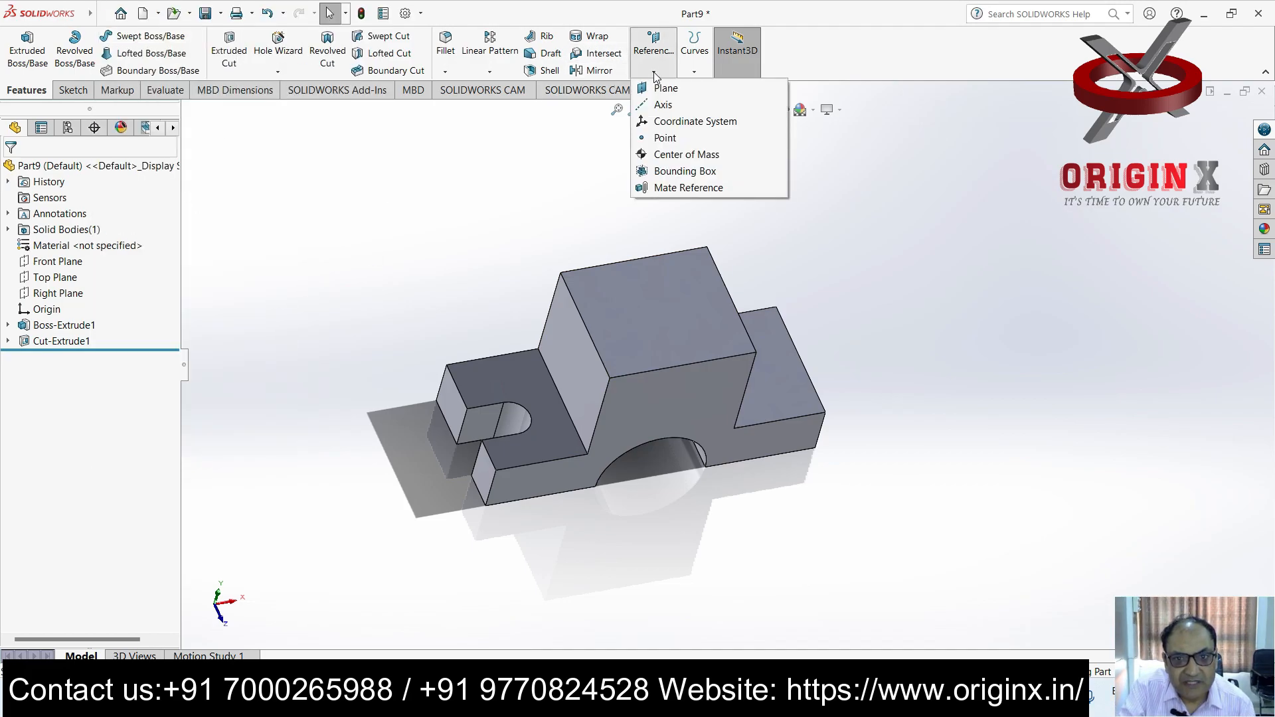
{"action": "left_click", "coordinate": [666, 88]}
{"action": "left_click", "coordinate": [481, 476]}
{"action": "middle_click_drag", "start_coordinate": [895, 462], "coordinate": [825, 481]}
{"action": "left_click", "coordinate": [822, 394]}
{"action": "middle_click_drag", "start_coordinate": [829, 392], "coordinate": [902, 280]}
{"action": "left_click", "coordinate": [12, 175]}
Try to mirror the slot cut about the mid-plane with a slot face as secondary mirror face, and undo the mirror
{"action": "left_click", "coordinate": [588, 70]}
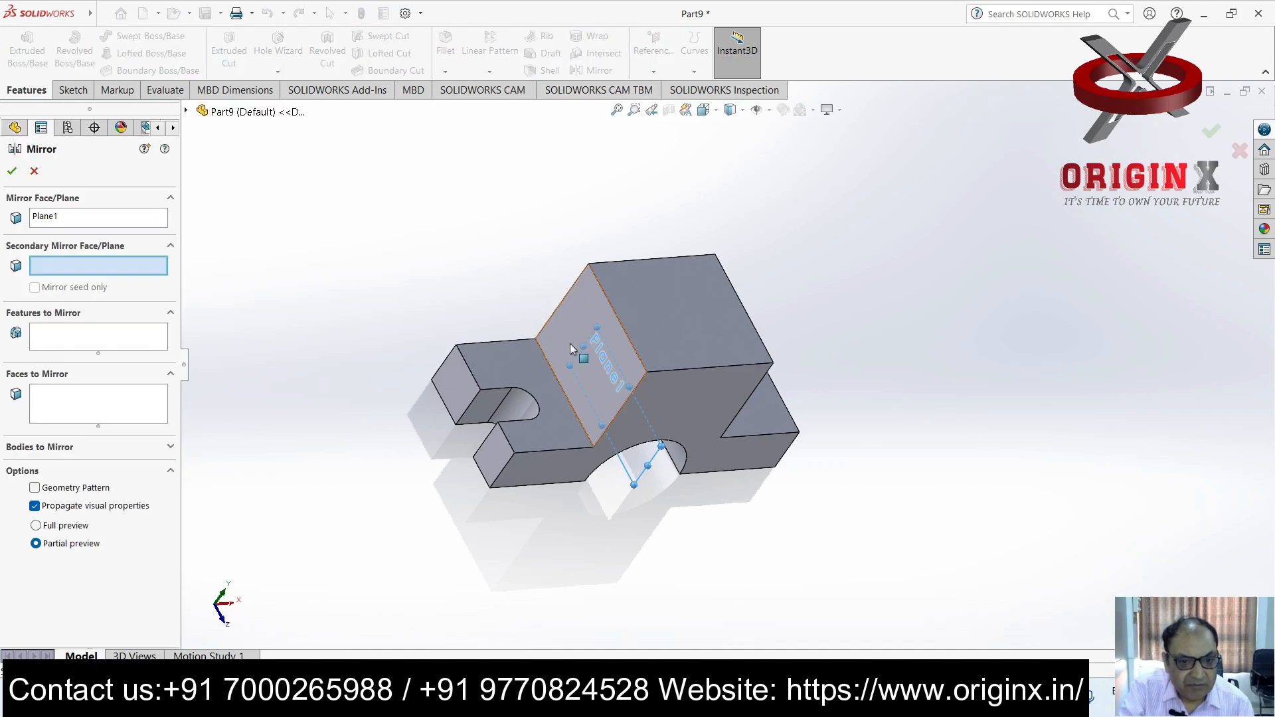
{"action": "left_click", "coordinate": [491, 403]}
{"action": "left_click", "coordinate": [525, 417]}
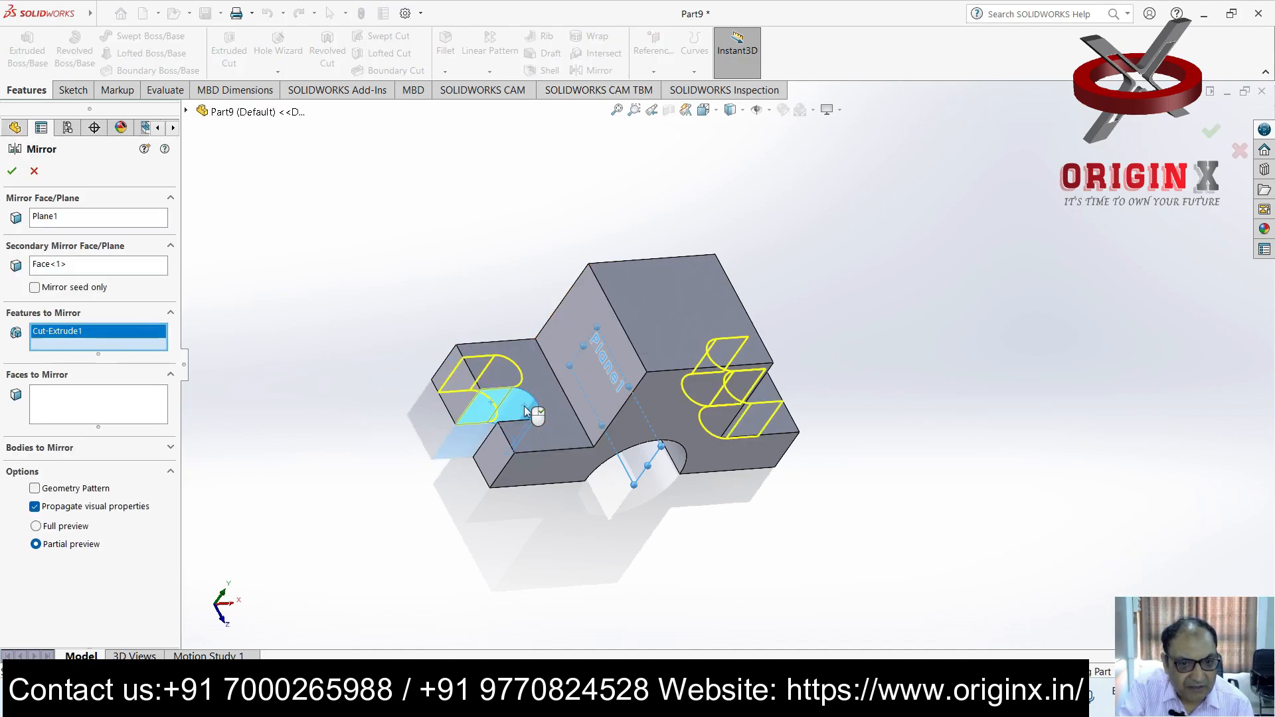
{"action": "middle_click_drag", "start_coordinate": [541, 427], "coordinate": [578, 447]}
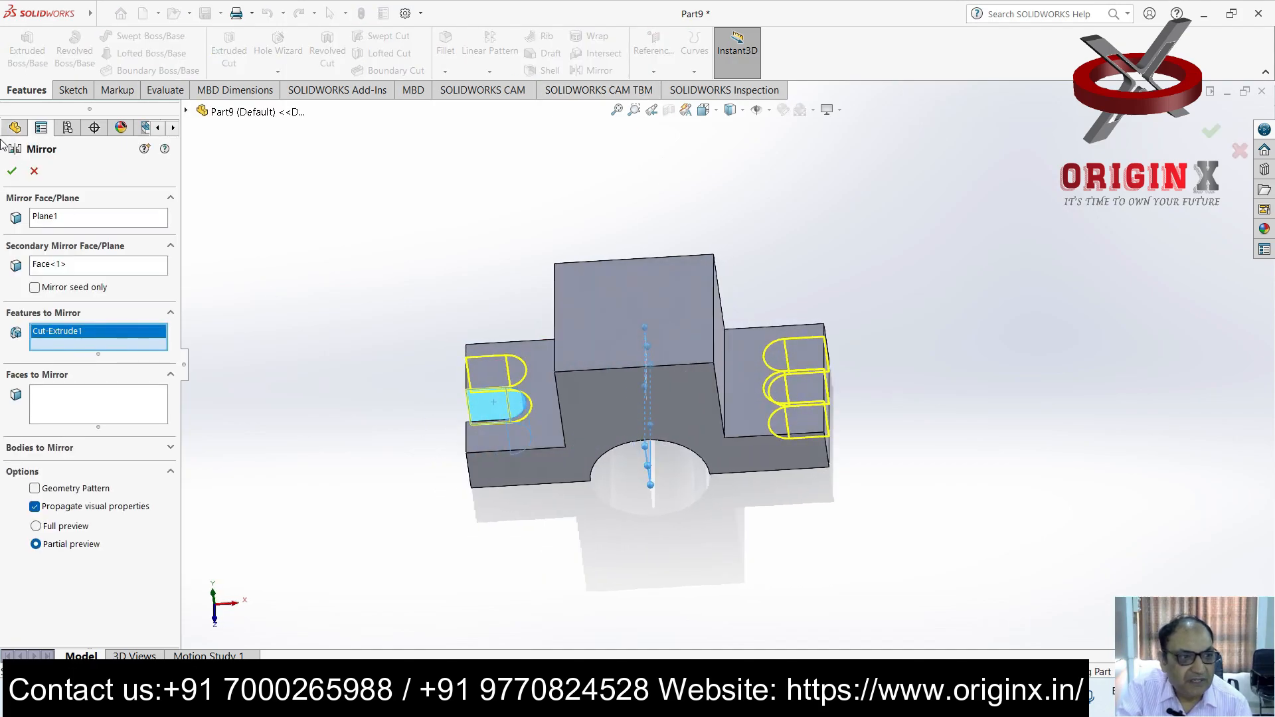
{"action": "left_click", "coordinate": [12, 171]}
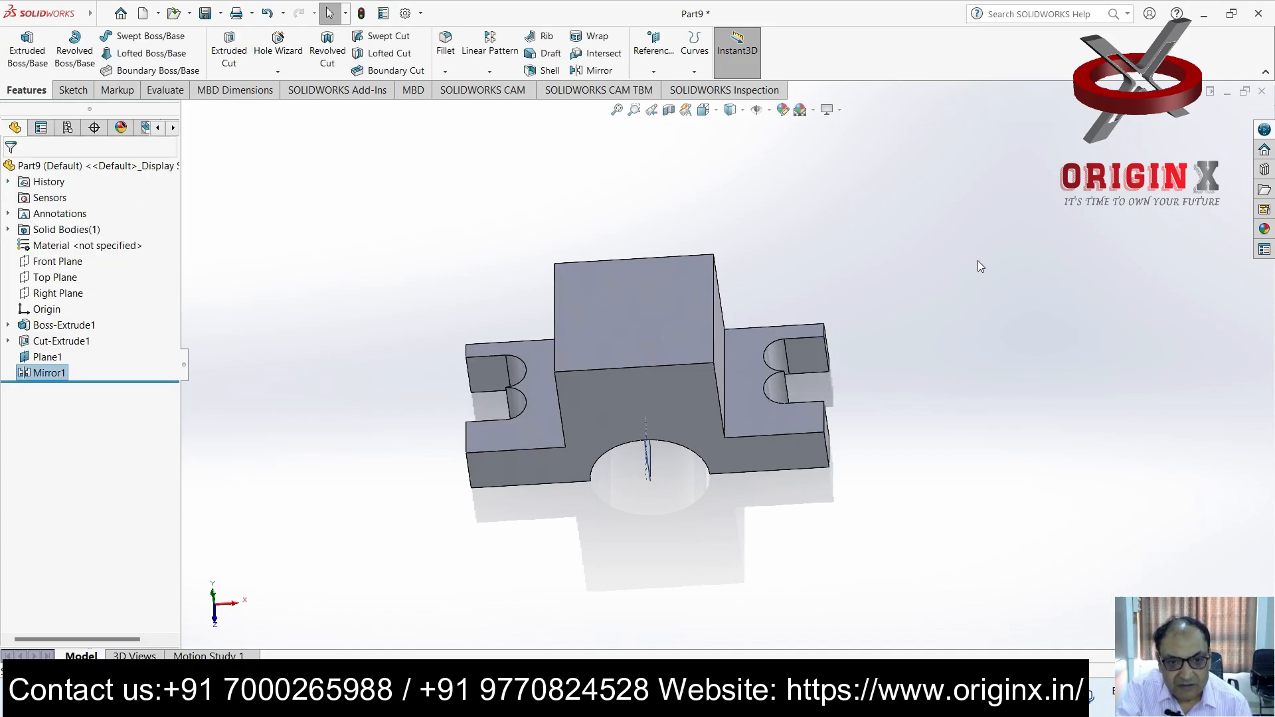
{"action": "key", "text": "ctrl+z"}
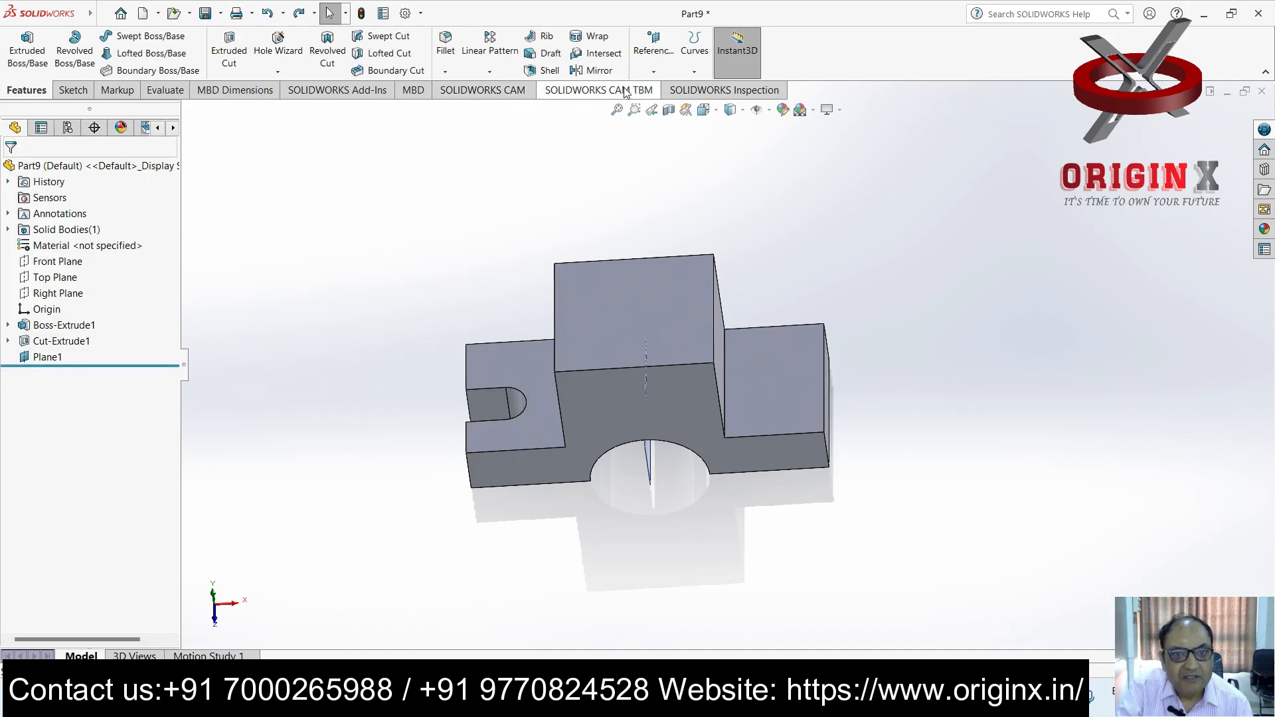
{"action": "left_click", "coordinate": [596, 70]}
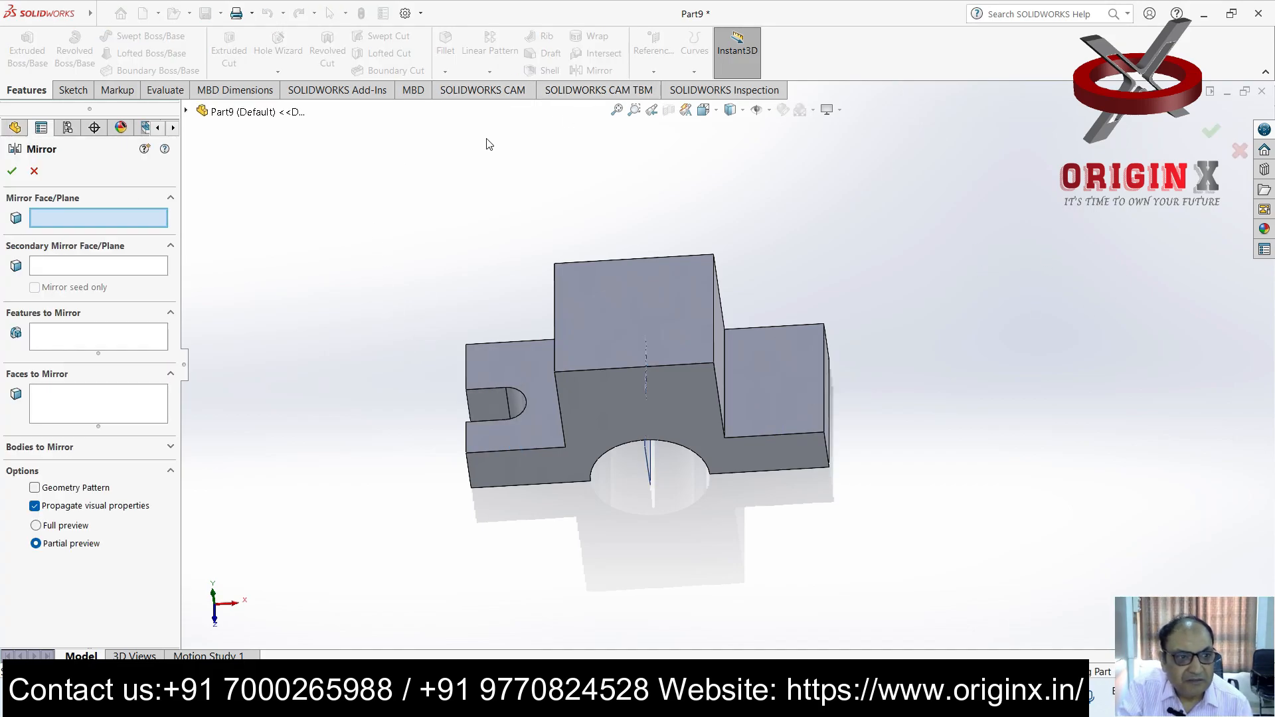
{"action": "left_click", "coordinate": [88, 341]}
{"action": "left_click", "coordinate": [491, 401]}
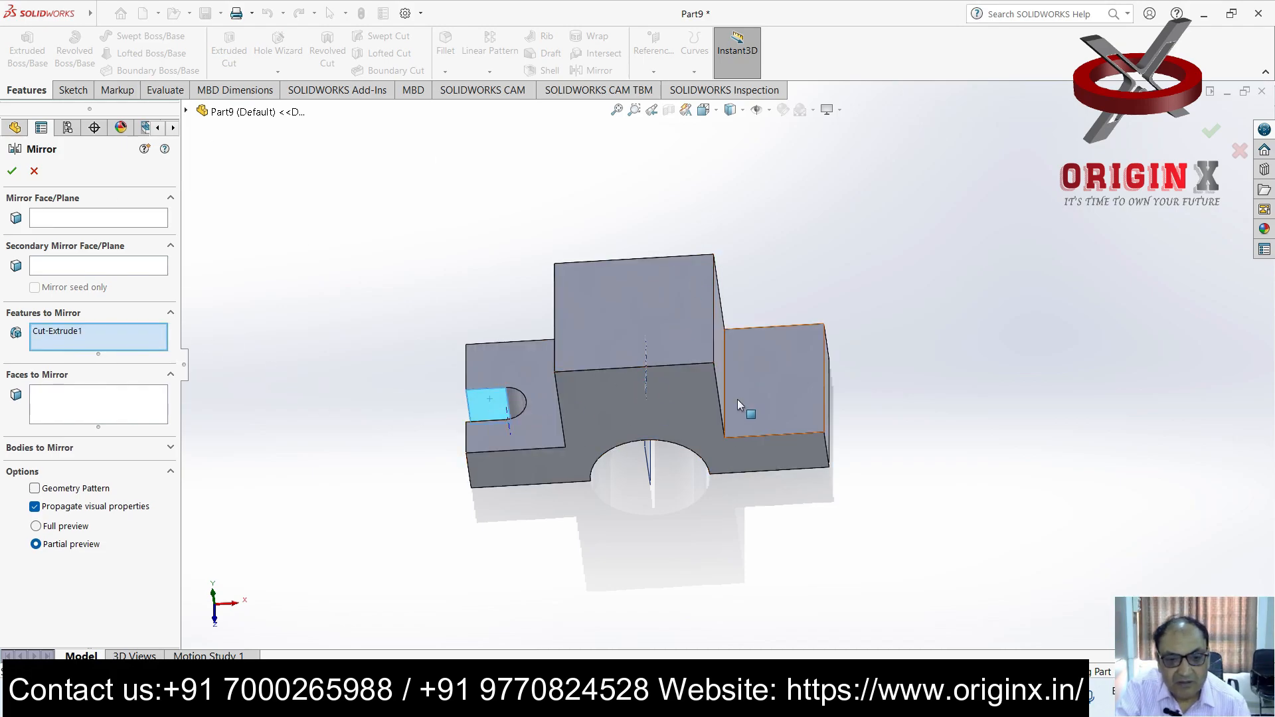
{"action": "key", "text": "Escape"}
Mirror the round-ended slot cut about the mid-plane onto the right step
{"action": "middle_click_drag", "start_coordinate": [525, 514], "coordinate": [557, 514]}
{"action": "left_click", "coordinate": [61, 341]}
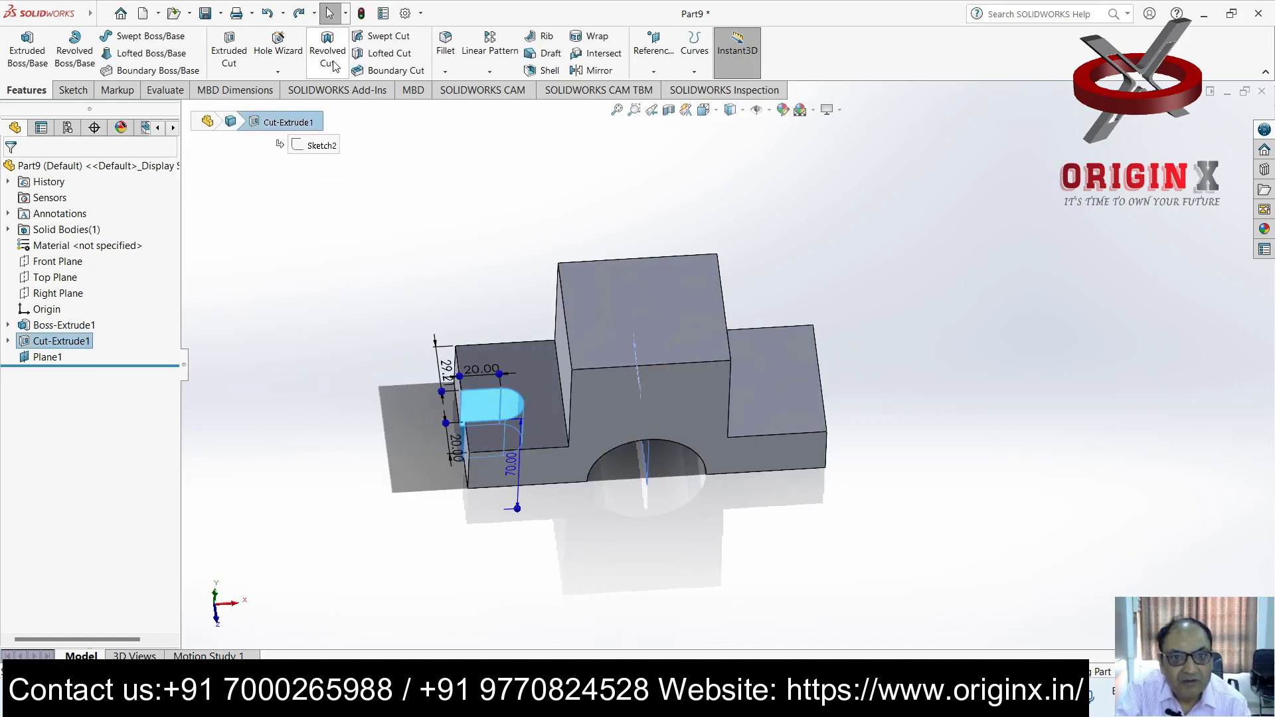
{"action": "left_click", "coordinate": [593, 69]}
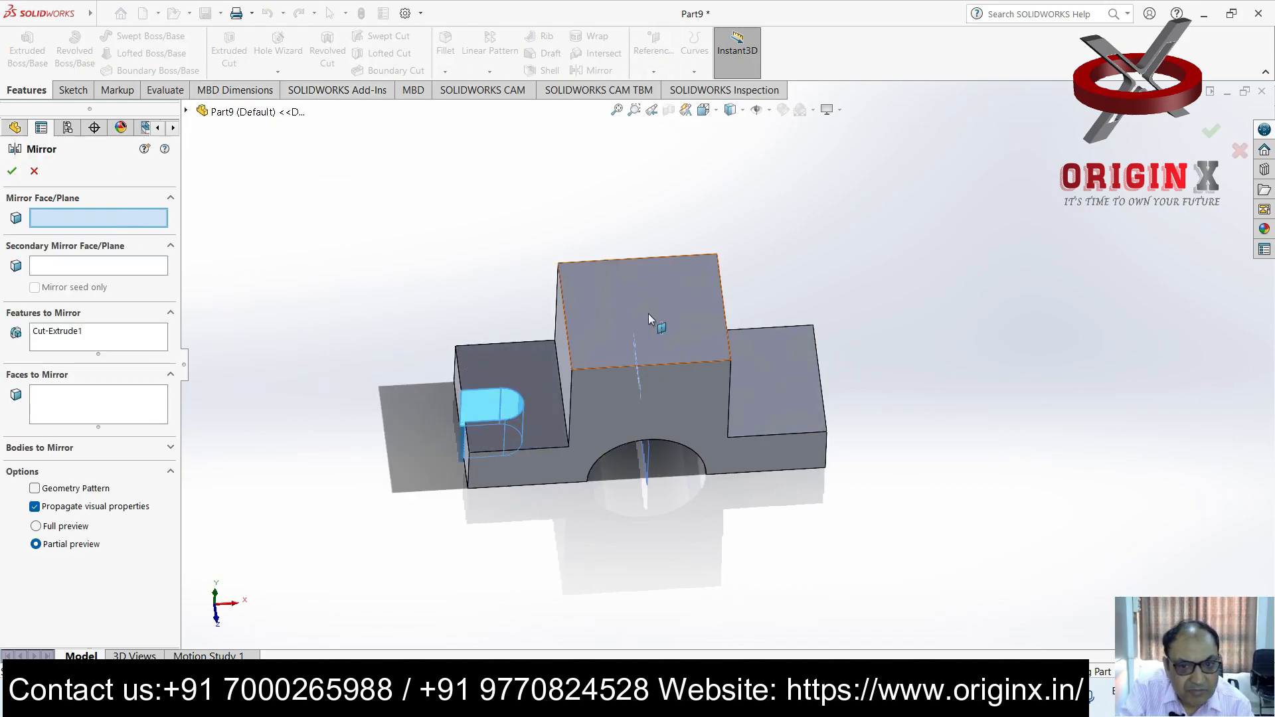
{"action": "left_click", "coordinate": [644, 407]}
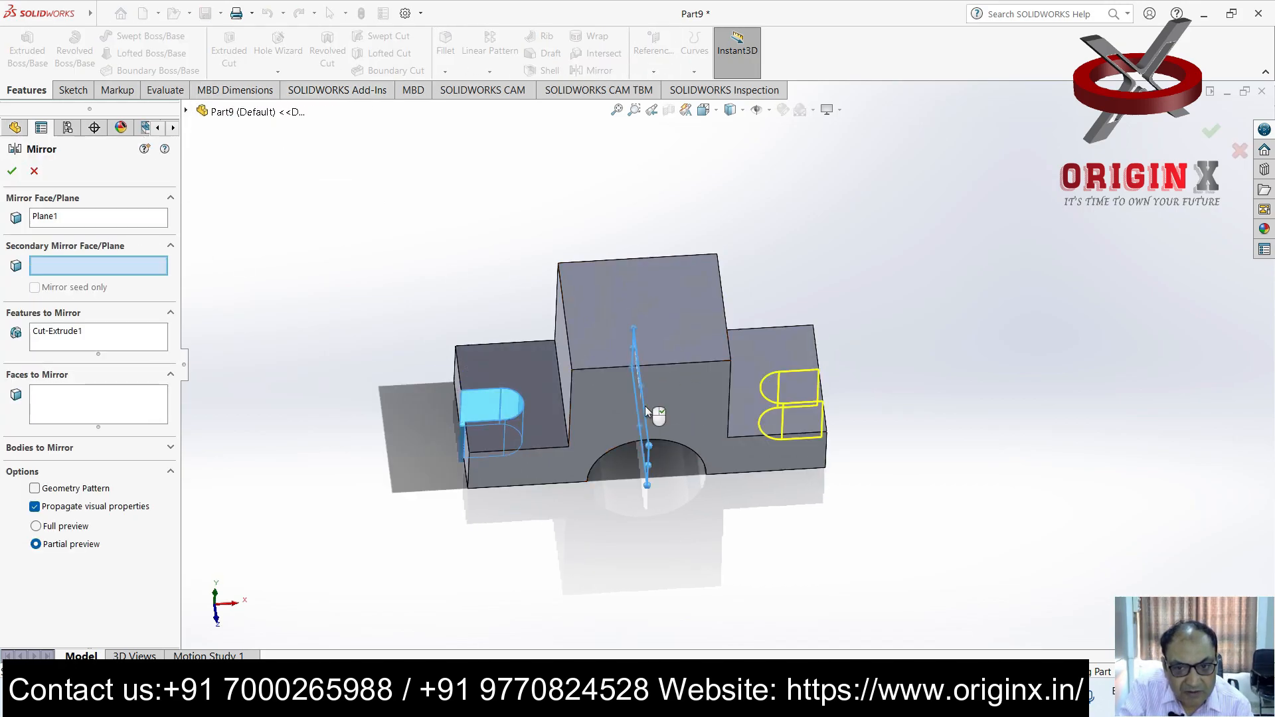
{"action": "left_click", "coordinate": [12, 172]}
{"action": "mouse_move", "coordinate": [1060, 370]}
{"action": "middle_mouse_down"}
{"action": "mouse_move", "coordinate": [1037, 343]}
{"action": "mouse_move", "coordinate": [1055, 348]}
{"action": "middle_mouse_up"}
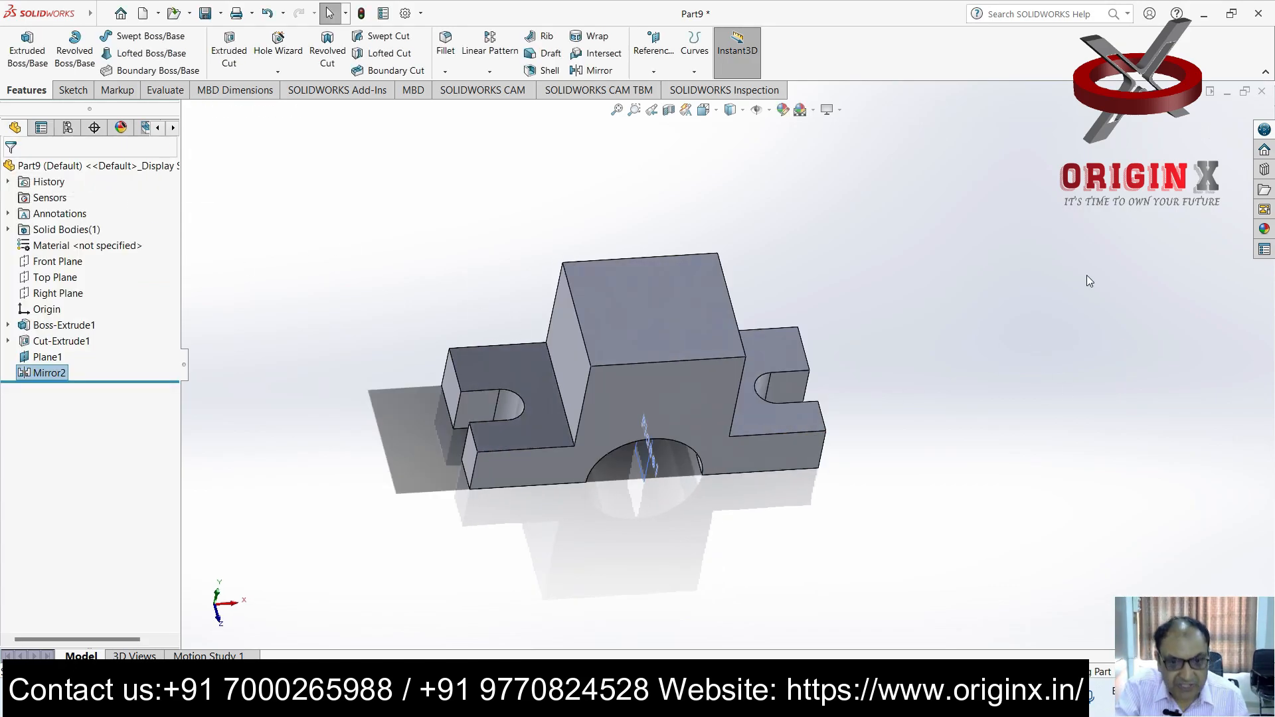
Sketch a corner rectangle about 15 by 19 mm on the left side face of the upper block
{"action": "left_click", "coordinate": [564, 345]}
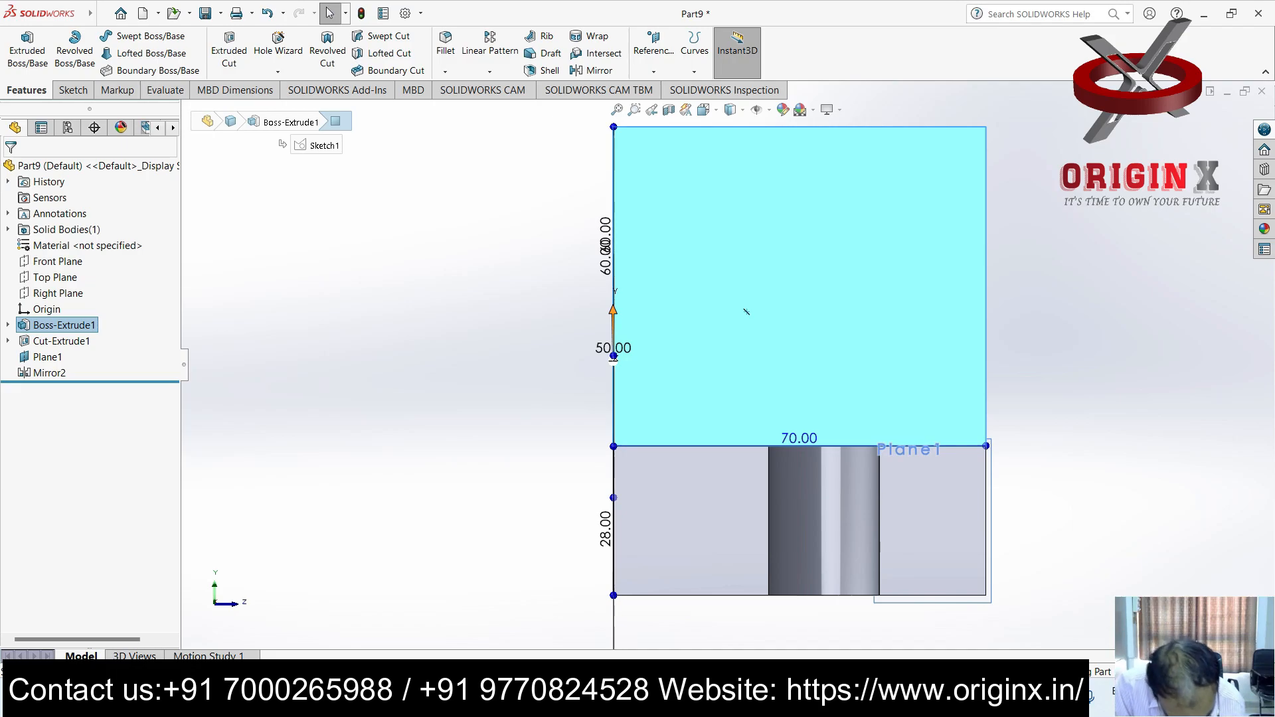
{"action": "left_click", "coordinate": [72, 89]}
{"action": "left_click", "coordinate": [136, 53]}
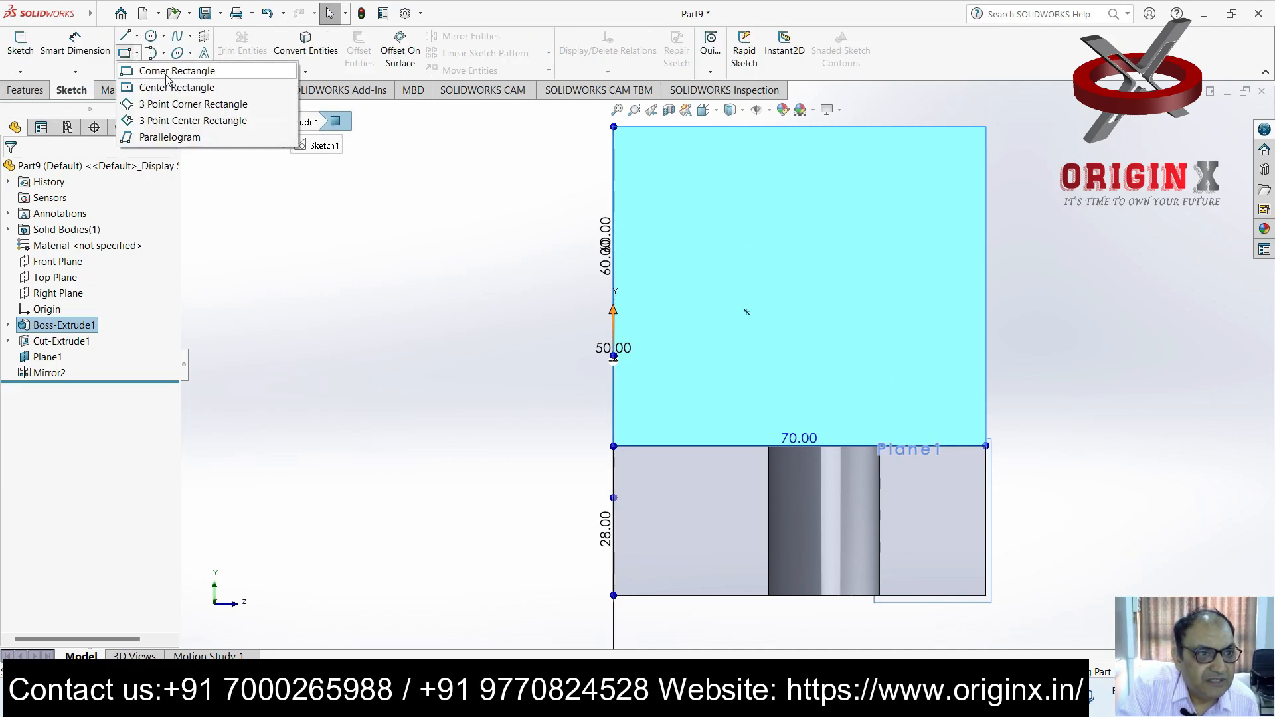
{"action": "left_click", "coordinate": [166, 69]}
{"action": "left_click", "coordinate": [706, 227]}
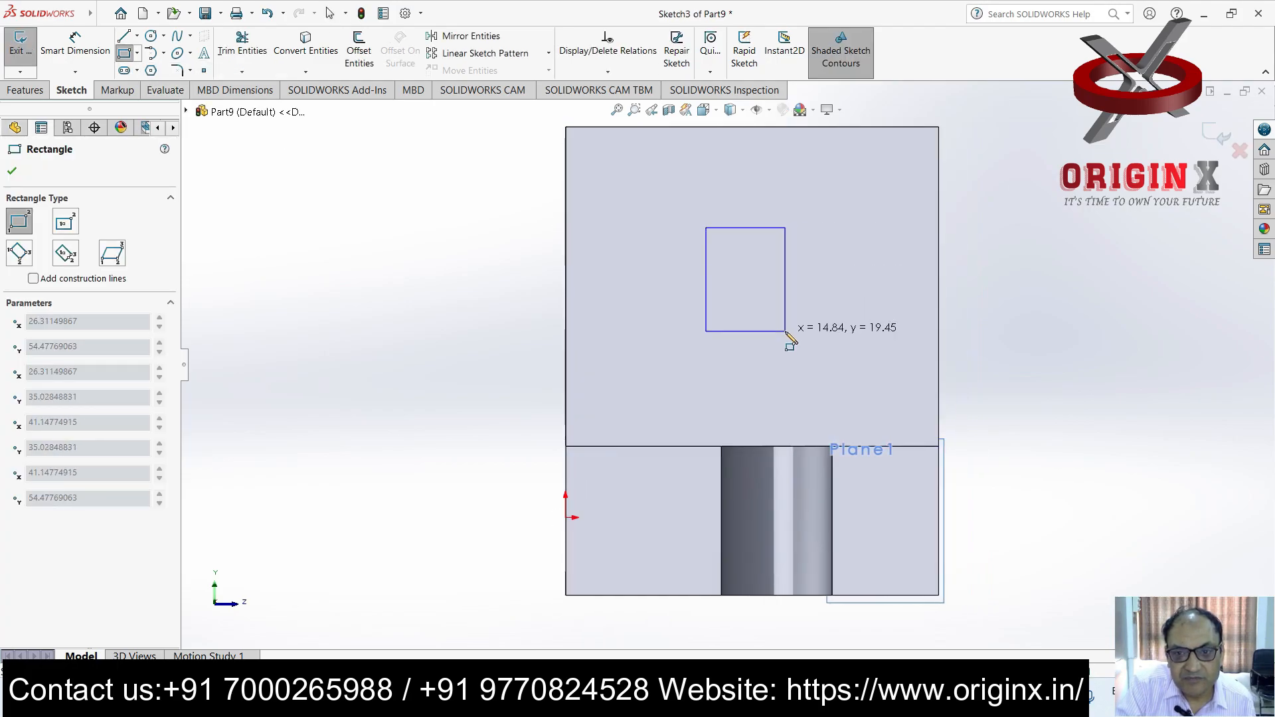
{"action": "left_click", "coordinate": [786, 331]}
Dimension the rectangle to a width of 20 mm and a height of 20 mm
{"action": "left_click", "coordinate": [75, 43]}
{"action": "left_click", "coordinate": [746, 227]}
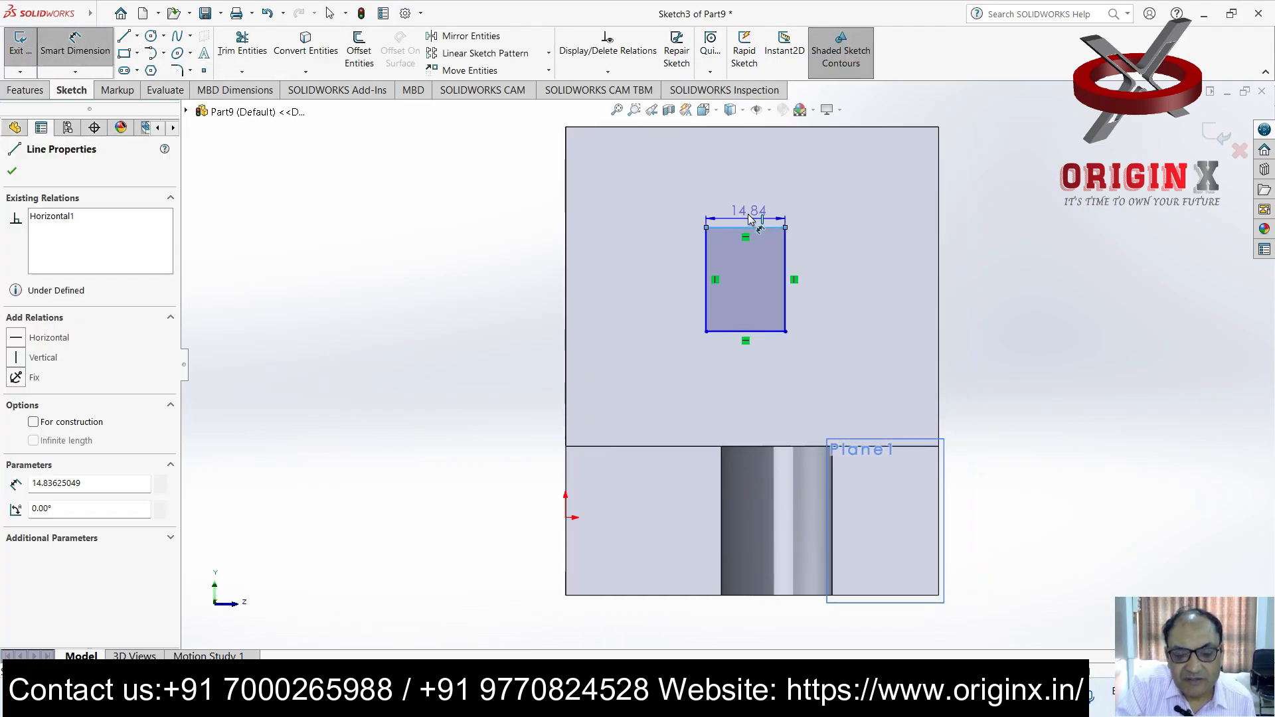
{"action": "left_click", "coordinate": [805, 226]}
{"action": "type", "text": "20"}
{"action": "key", "text": "Return"}
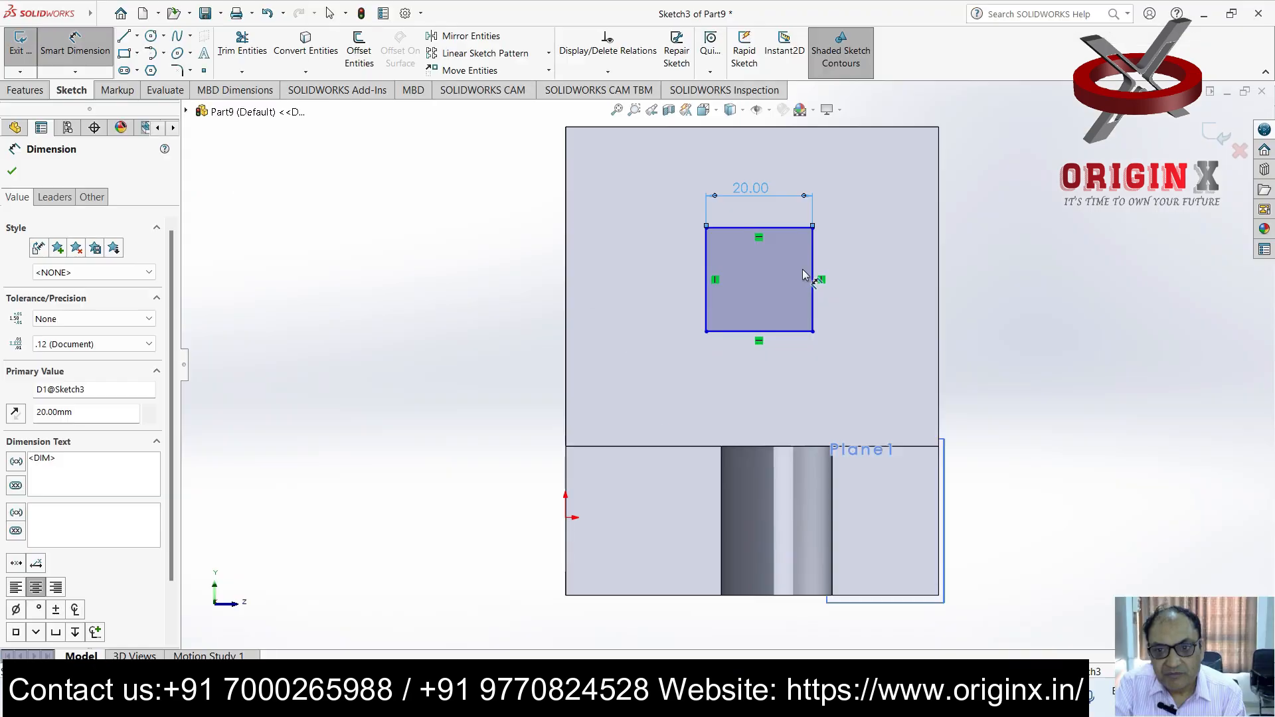
{"action": "left_click", "coordinate": [817, 279]}
{"action": "left_click", "coordinate": [851, 284]}
{"action": "type", "text": "20"}
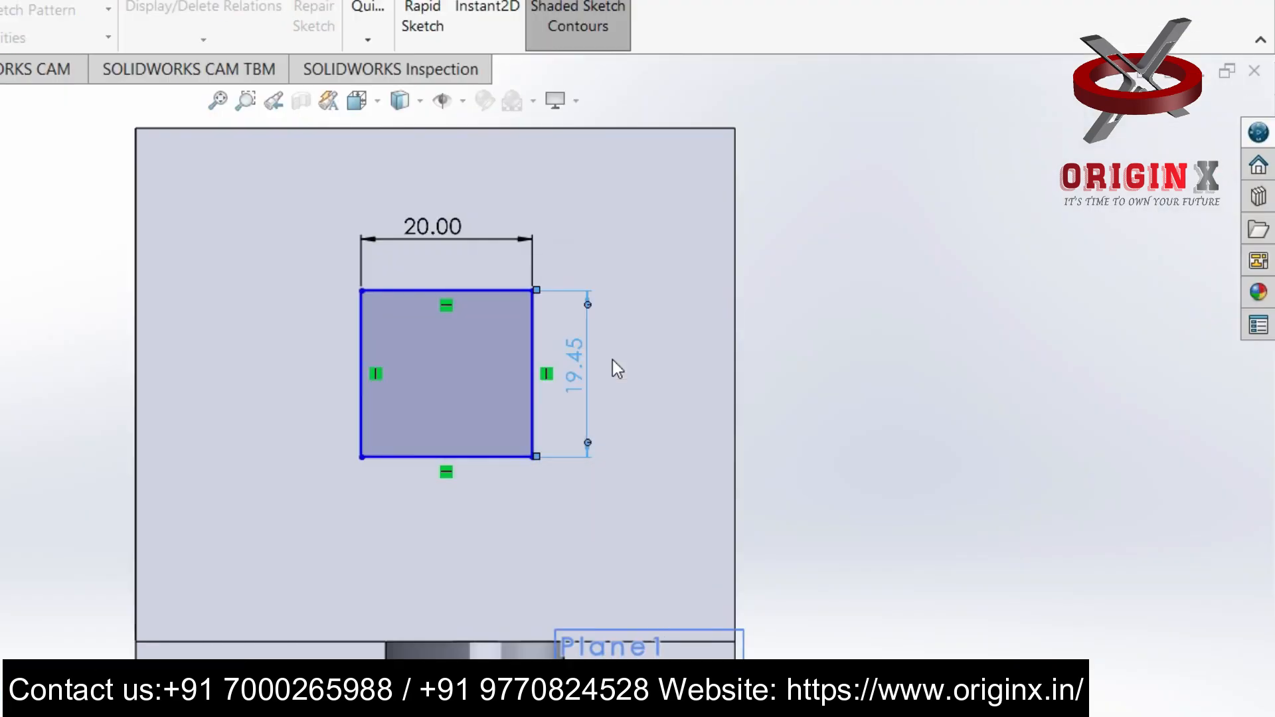
{"action": "key", "text": "Return"}
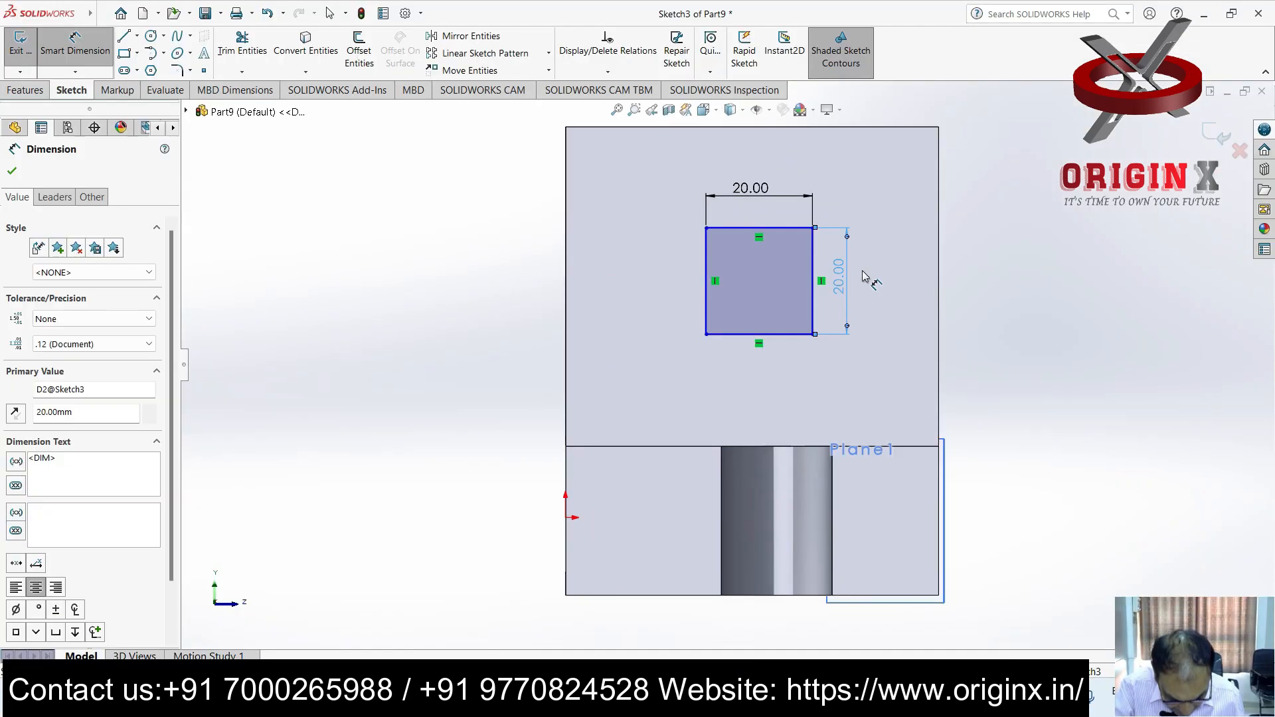
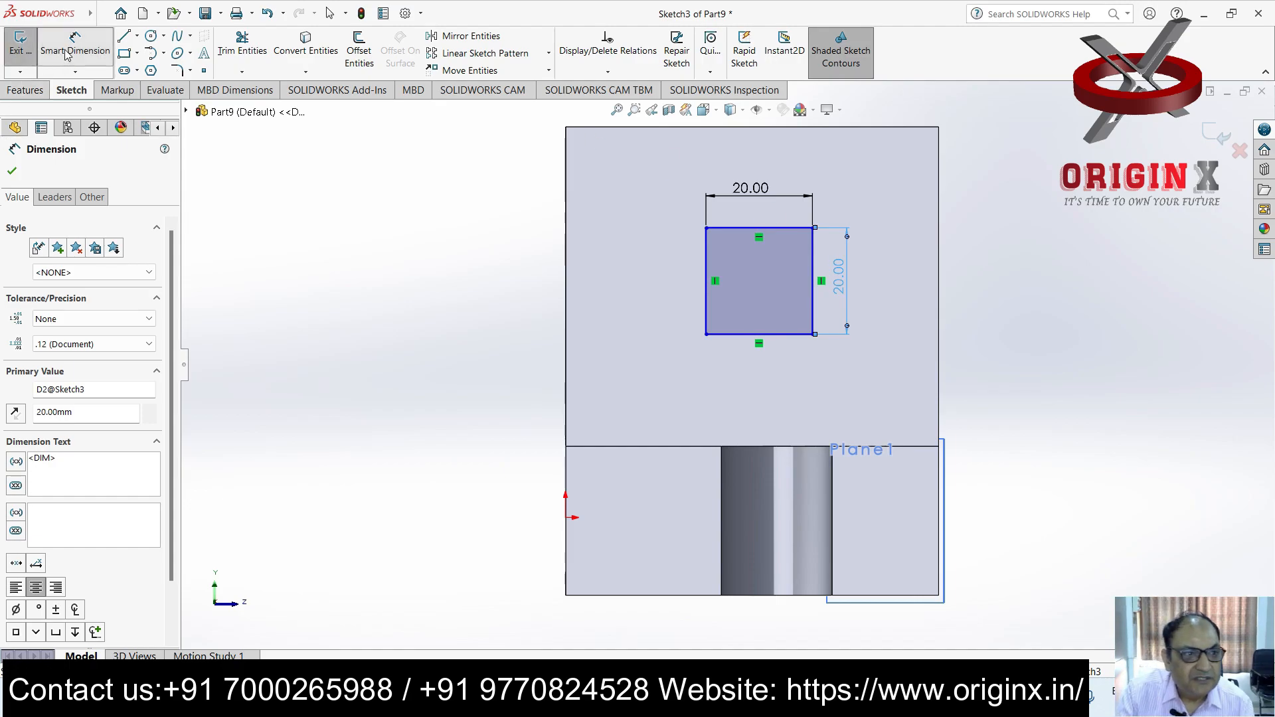
Position the square 25 mm from the side face's front vertical edge and 20 mm from its top edge
{"action": "left_click", "coordinate": [78, 53]}
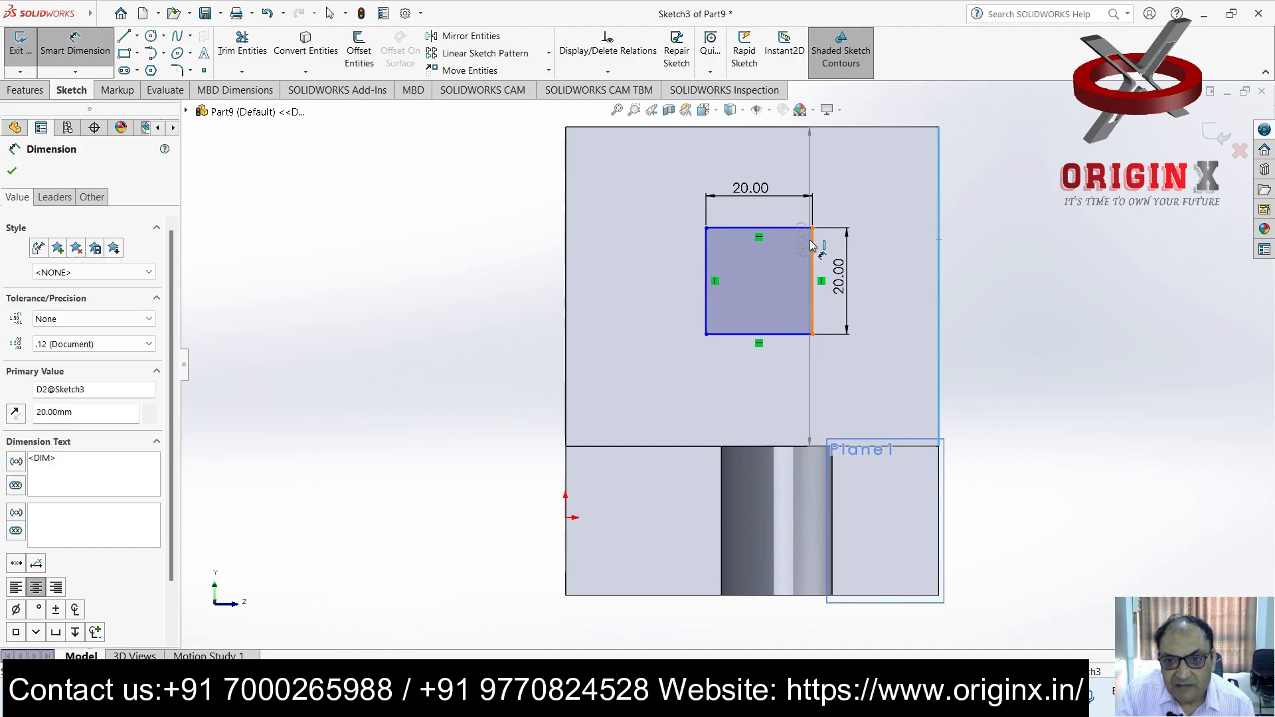
{"action": "left_click", "coordinate": [814, 229]}
{"action": "left_click", "coordinate": [892, 222]}
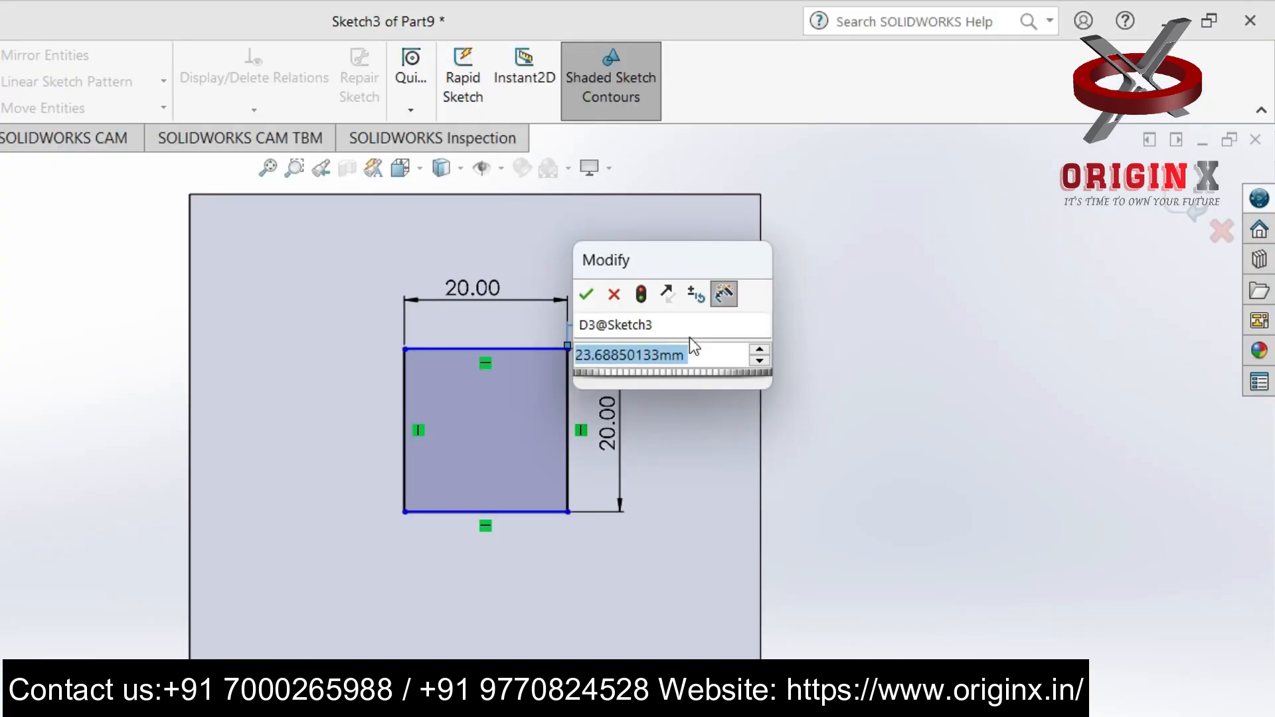
{"action": "type", "text": "25"}
{"action": "key", "text": "Return"}
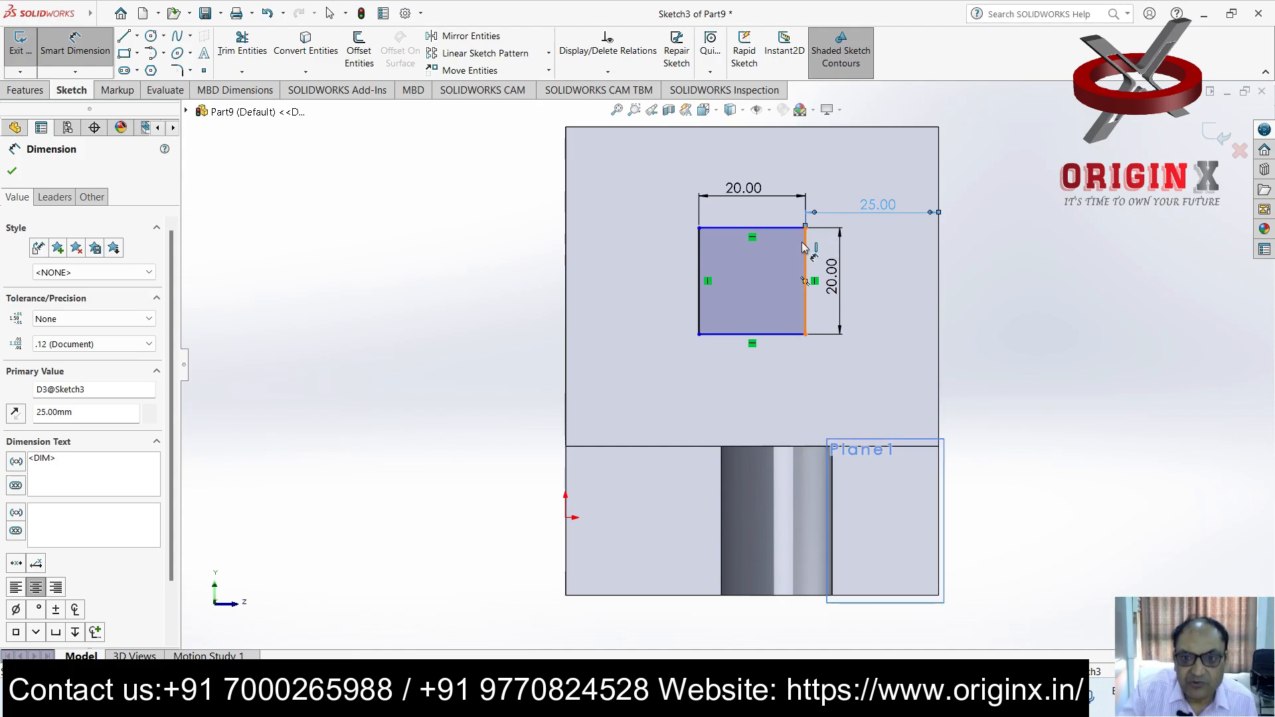
{"action": "left_click", "coordinate": [809, 127]}
{"action": "left_click", "coordinate": [760, 228]}
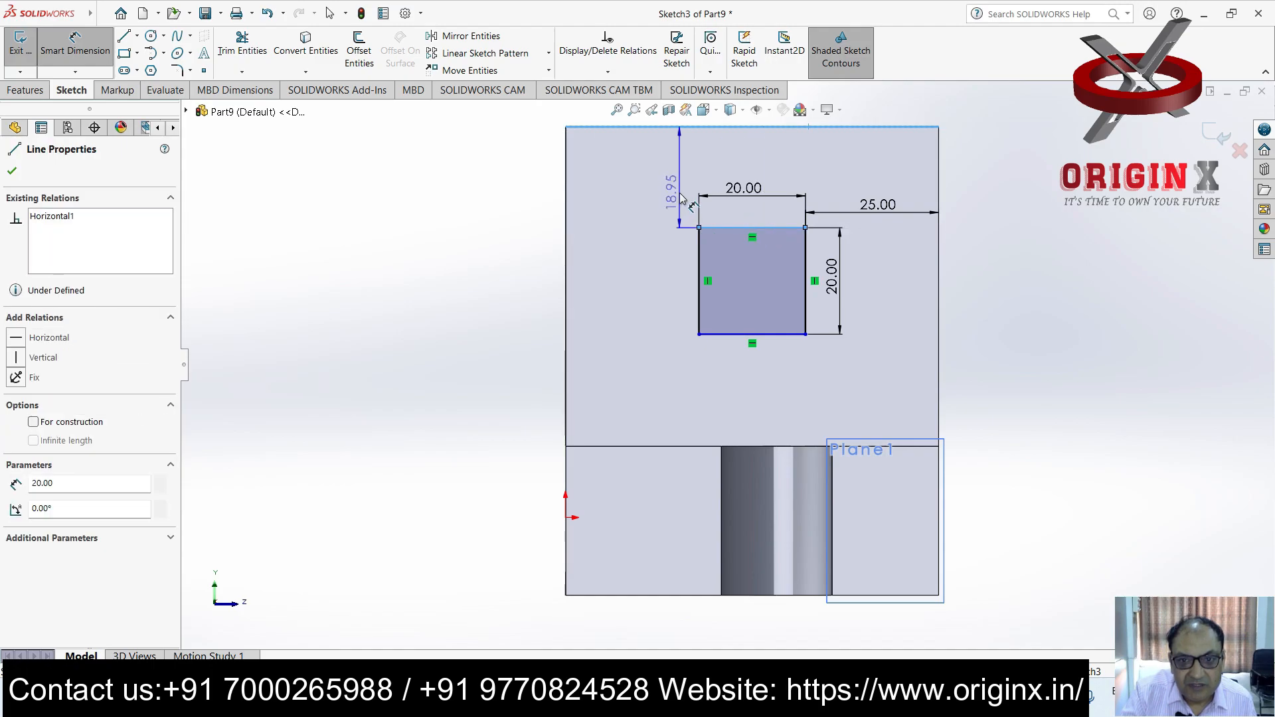
{"action": "left_click", "coordinate": [681, 198]}
{"action": "type", "text": "20"}
{"action": "key", "text": "Return"}
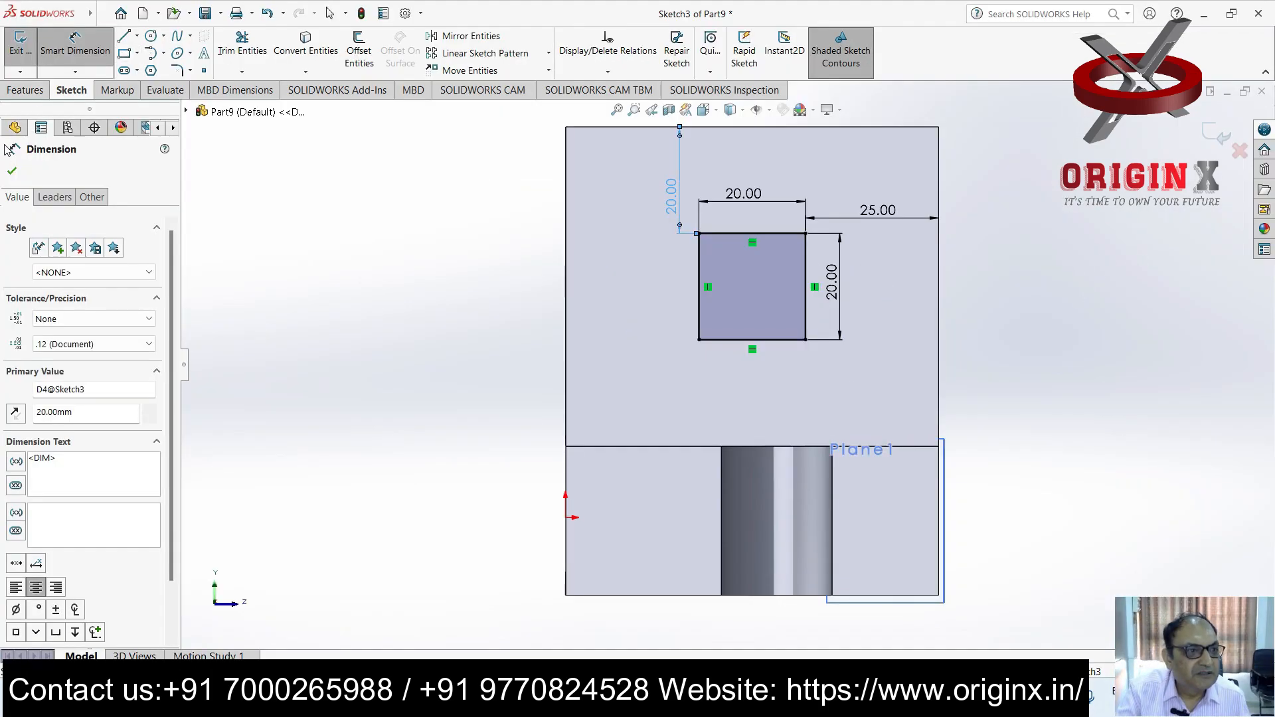
Cut-extrude the square into the upper block with a blind depth of 70 mm
{"action": "left_click", "coordinate": [24, 91]}
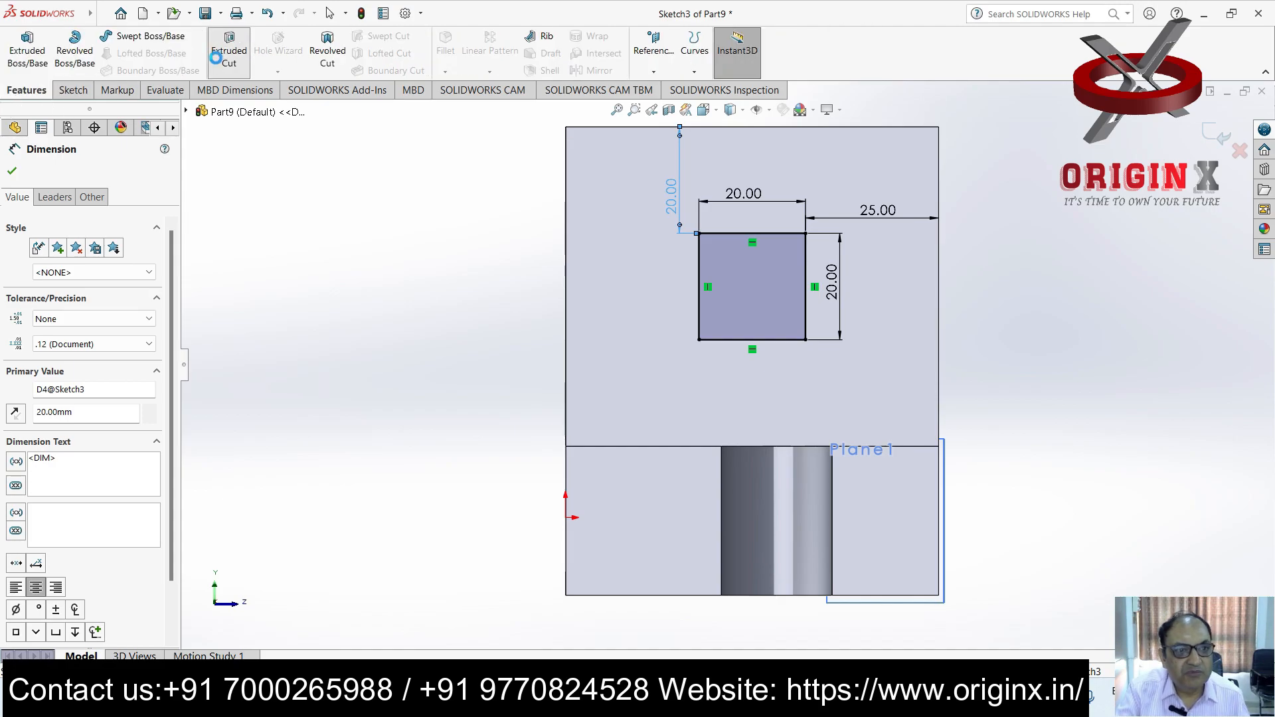
{"action": "left_click", "coordinate": [227, 50]}
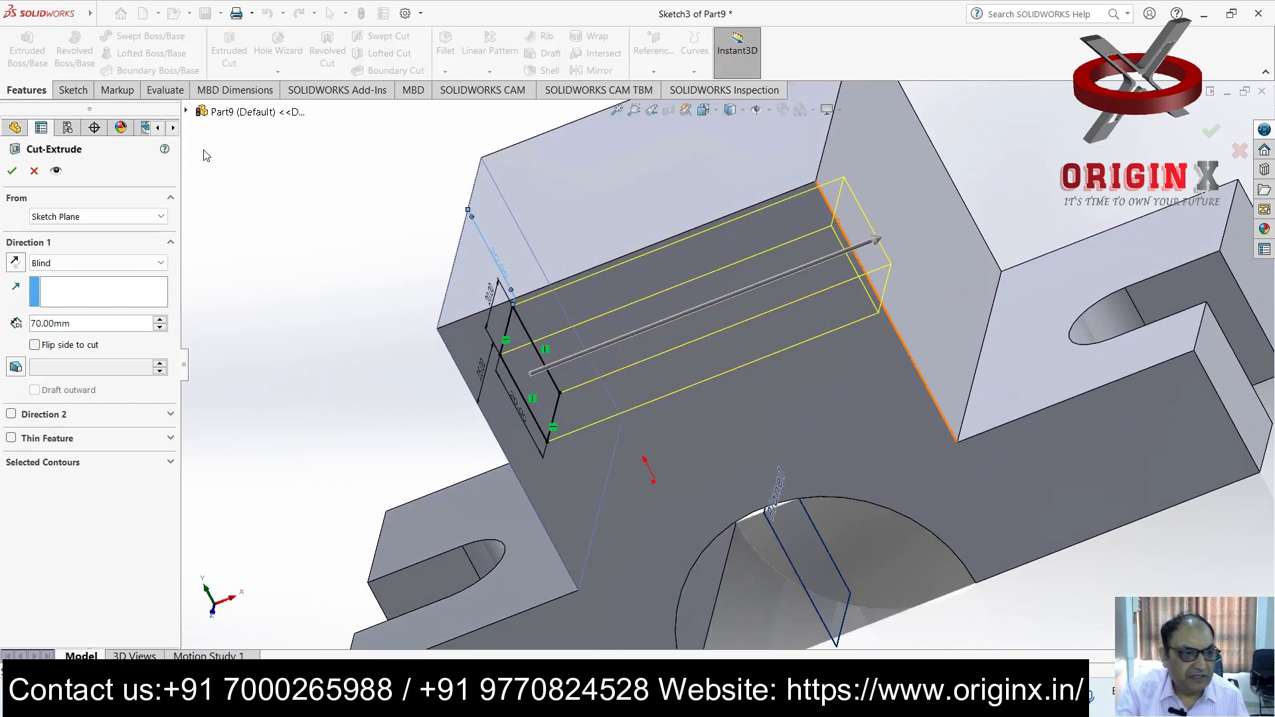
{"action": "left_click", "coordinate": [13, 170]}
{"action": "middle_click_drag", "start_coordinate": [783, 339], "coordinate": [860, 311]}
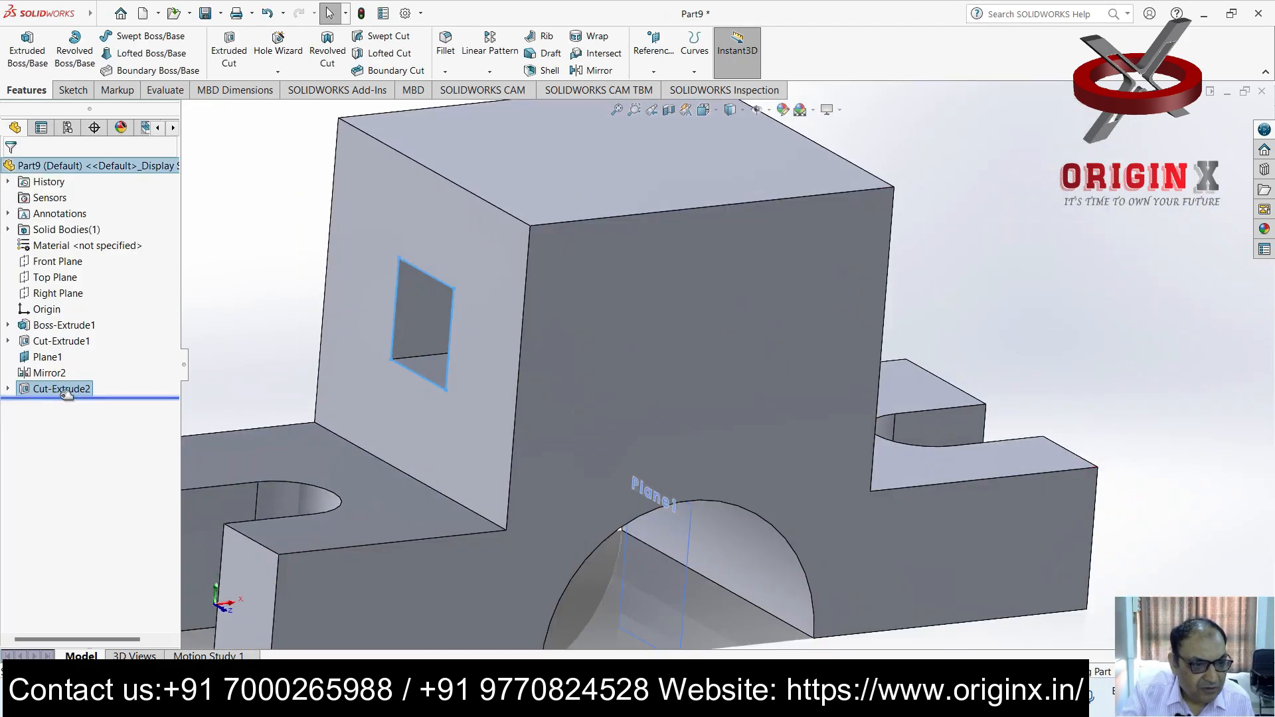
Edit the square cut so that it extends all the way through the upper block
{"action": "right_click", "coordinate": [83, 388]}
{"action": "left_click", "coordinate": [83, 345]}
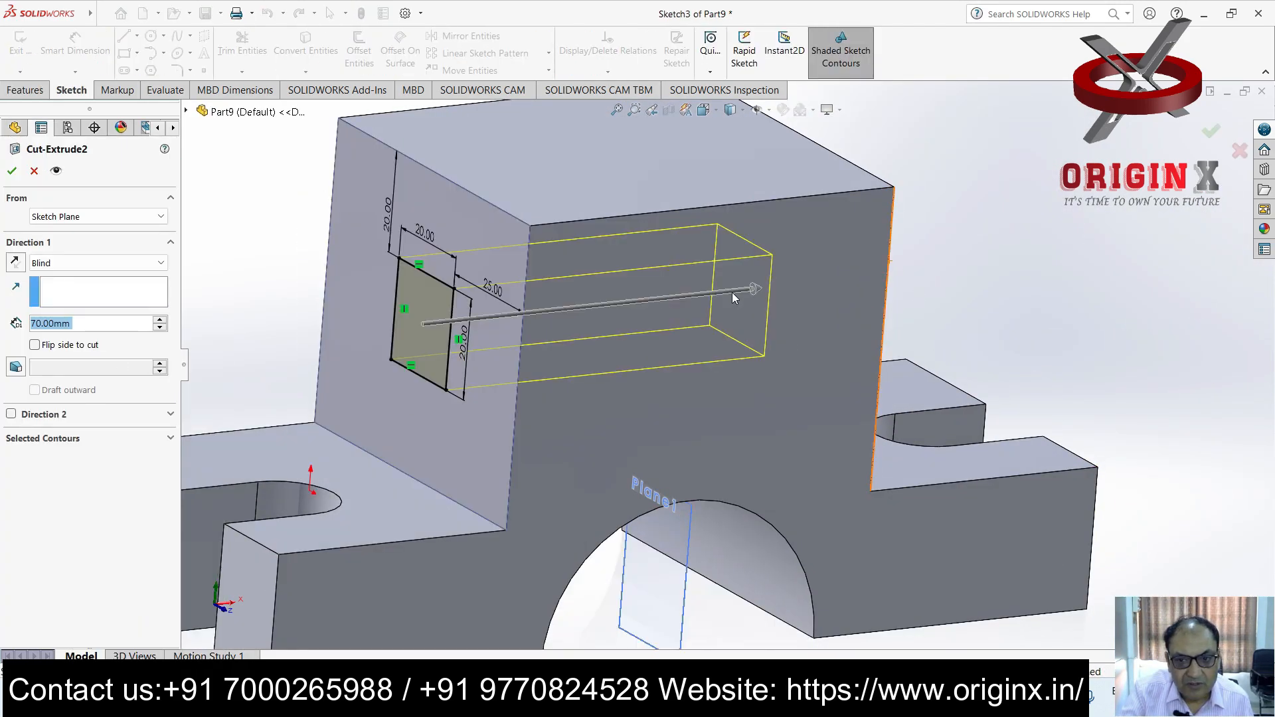
{"action": "left_click", "coordinate": [10, 171]}
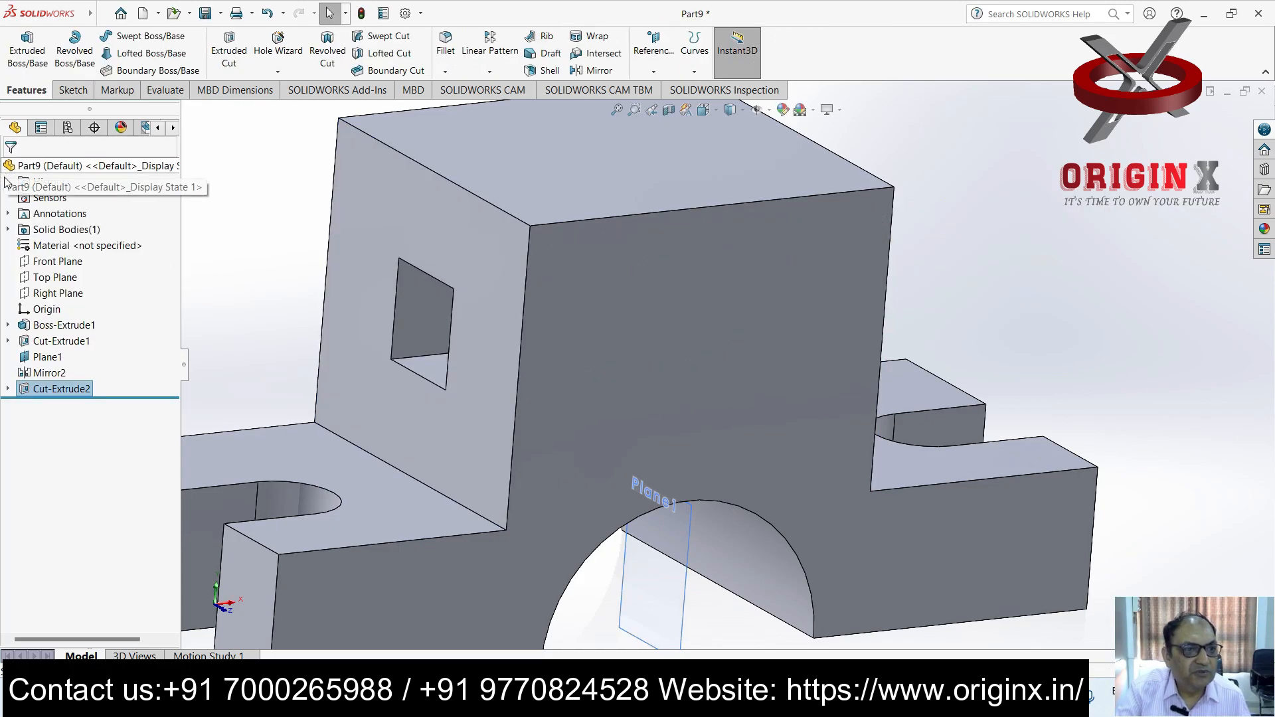
{"action": "middle_click_drag", "start_coordinate": [579, 265], "coordinate": [512, 310]}
{"action": "scroll", "coordinate": [577, 358], "scroll_direction": "up", "scroll_amount": 7}
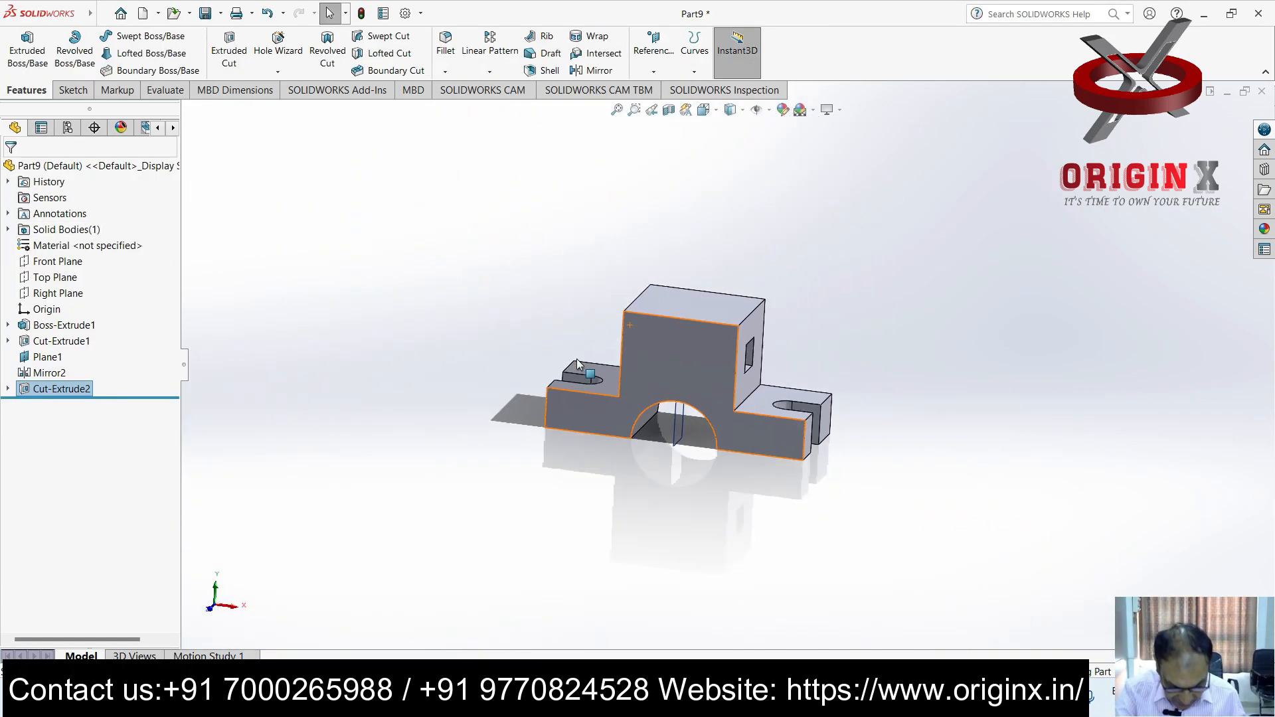
{"action": "scroll", "coordinate": [947, 335], "scroll_direction": "down", "scroll_amount": 4}
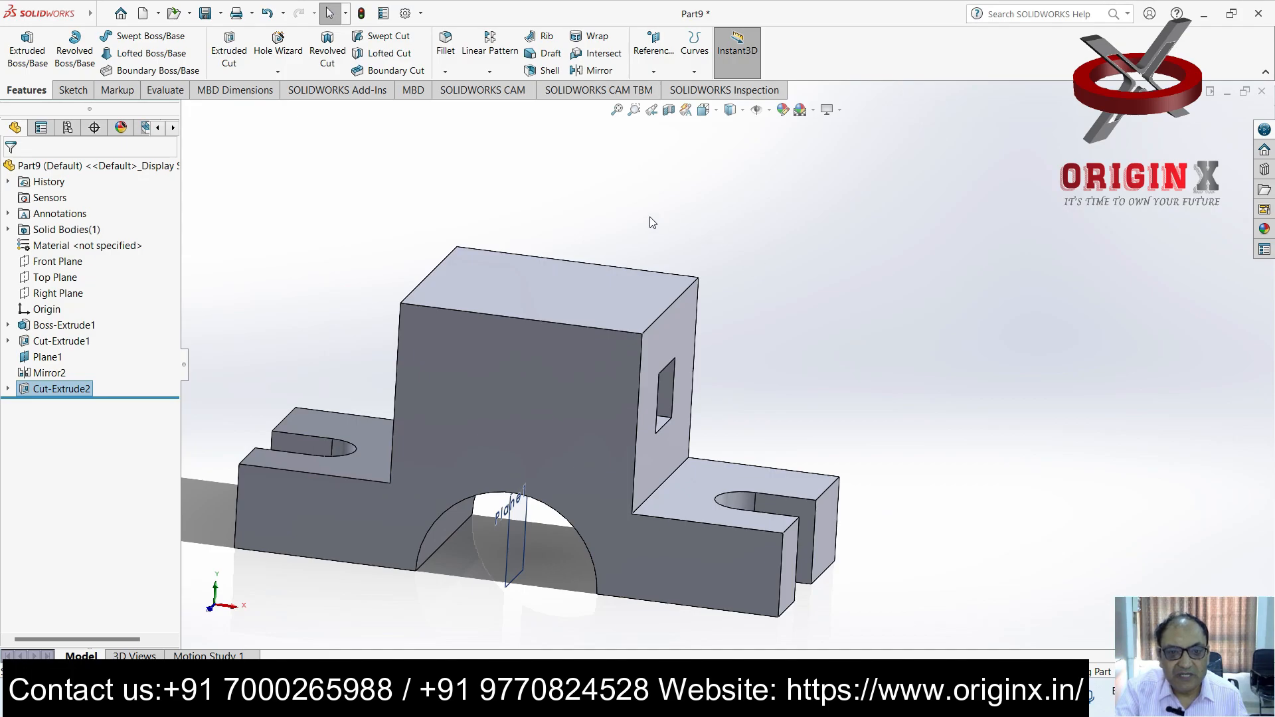
Sketch a circle near the centre of the upper block's top face
{"action": "left_click", "coordinate": [559, 290]}
{"action": "key", "text": "ctrl+8"}
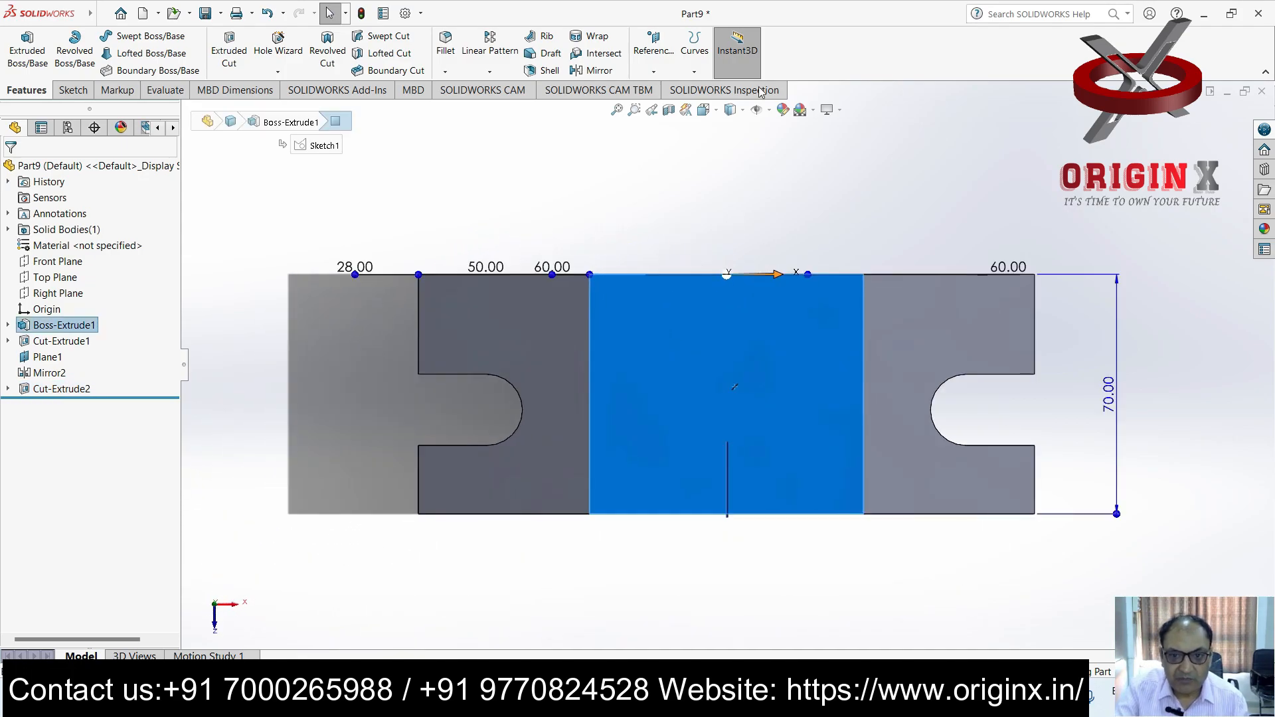
{"action": "left_click", "coordinate": [89, 90]}
{"action": "left_click", "coordinate": [163, 35]}
{"action": "left_click", "coordinate": [174, 52]}
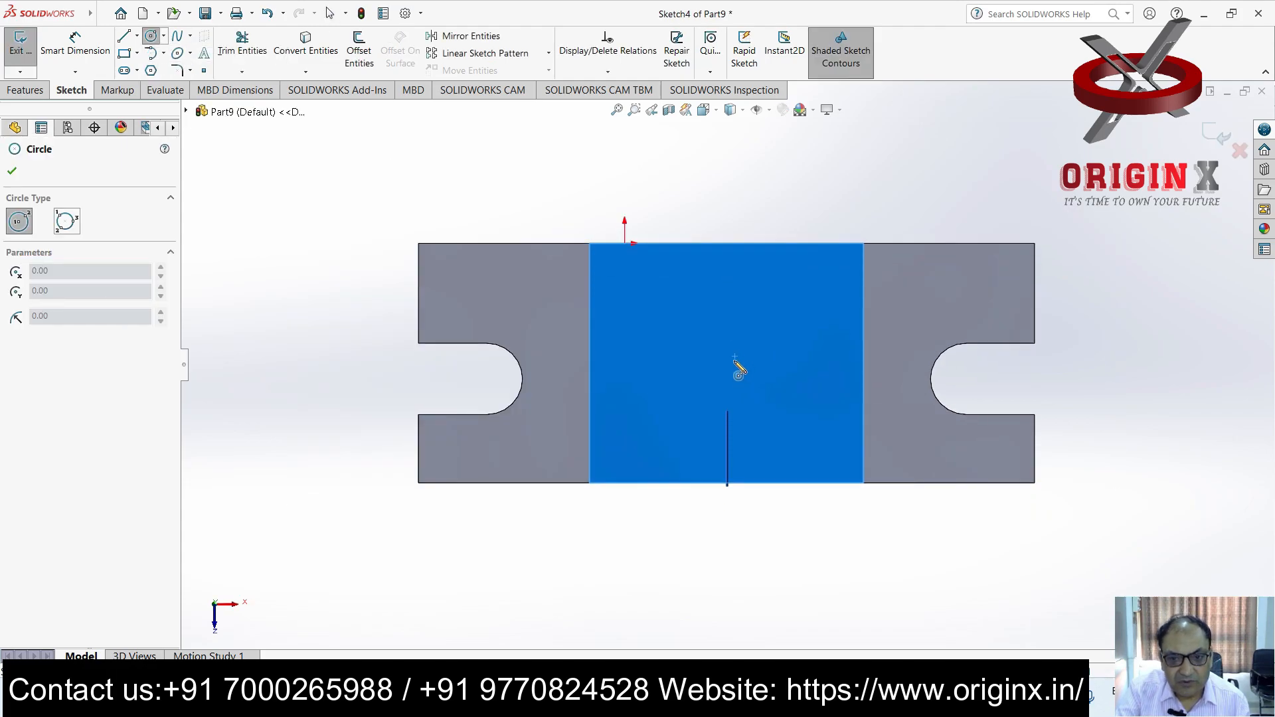
{"action": "left_click", "coordinate": [735, 360]}
{"action": "left_click", "coordinate": [698, 431]}
{"action": "key", "text": "Escape"}
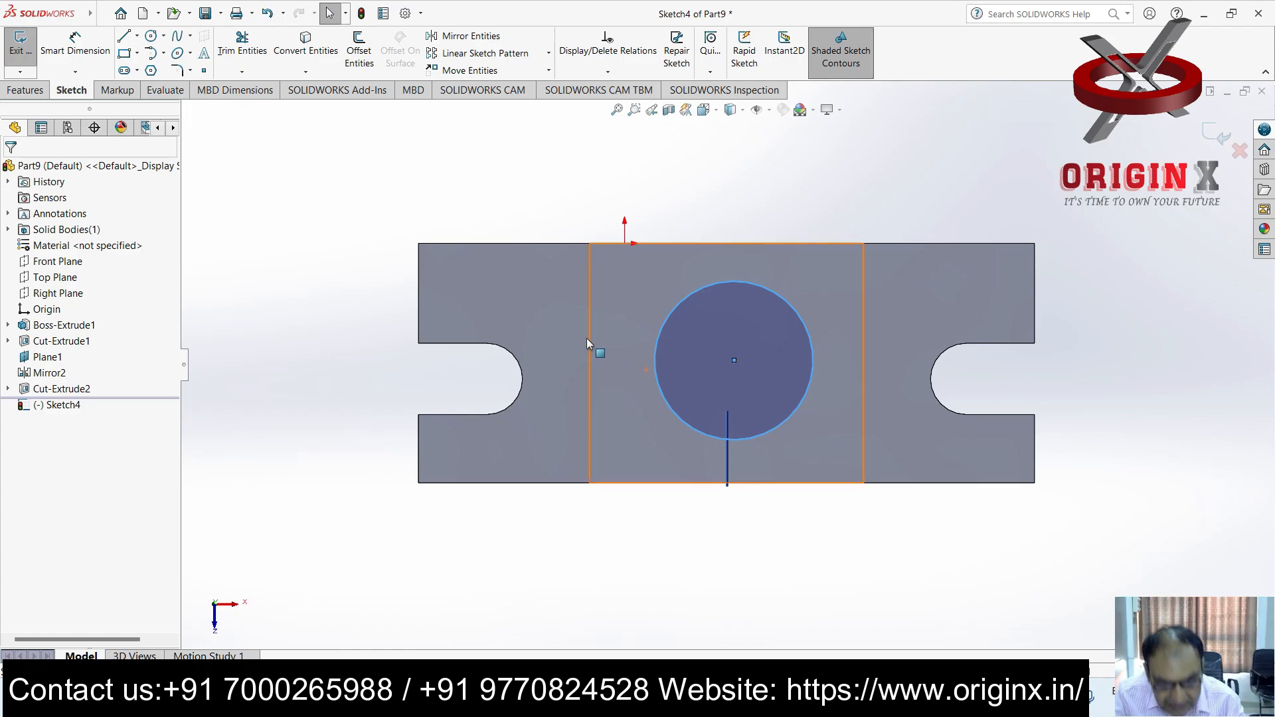
Sketch a vertical centreline from the upper block's back edge through the circle's centre to beyond the front edge
{"action": "left_click", "coordinate": [137, 36]}
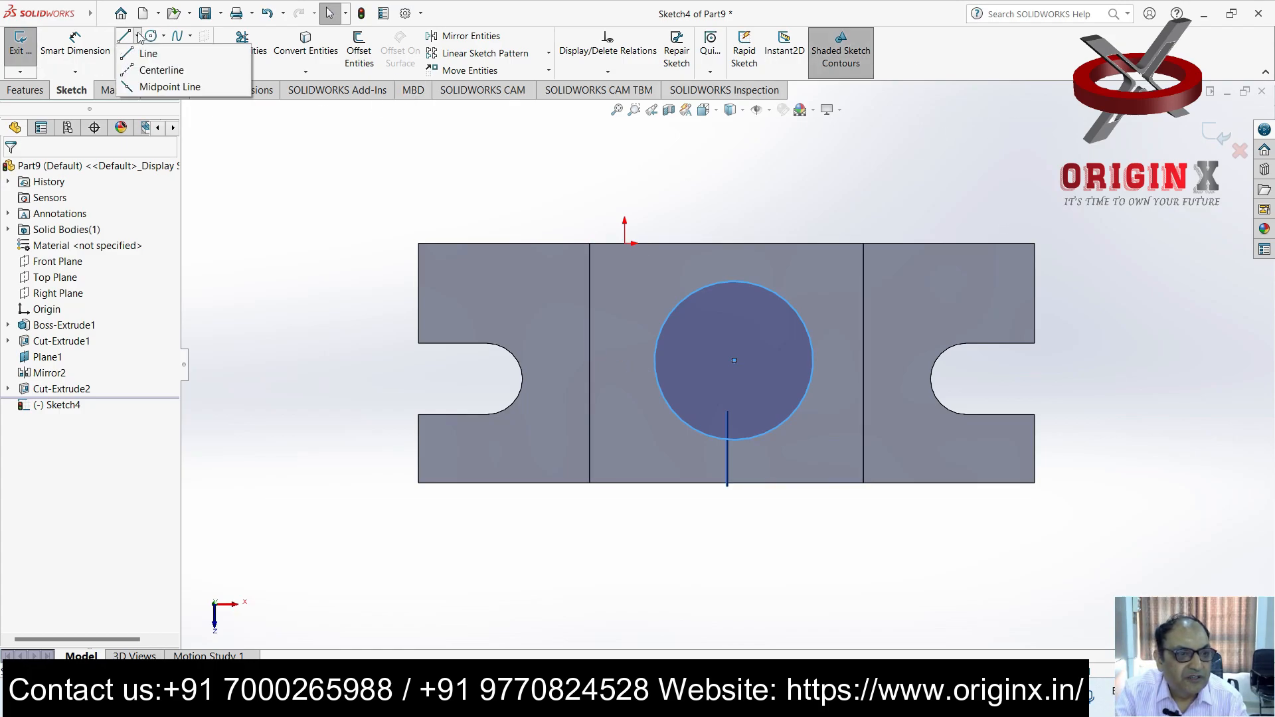
{"action": "left_click", "coordinate": [159, 66]}
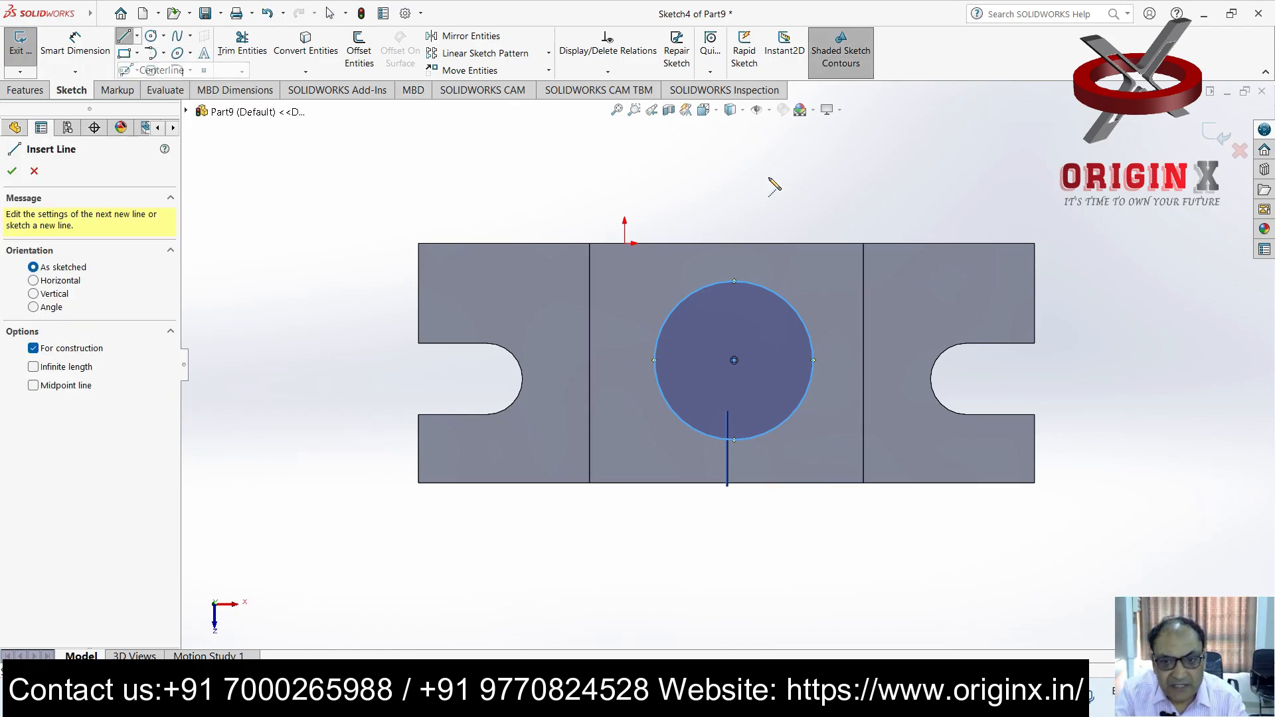
{"action": "left_click", "coordinate": [727, 244]}
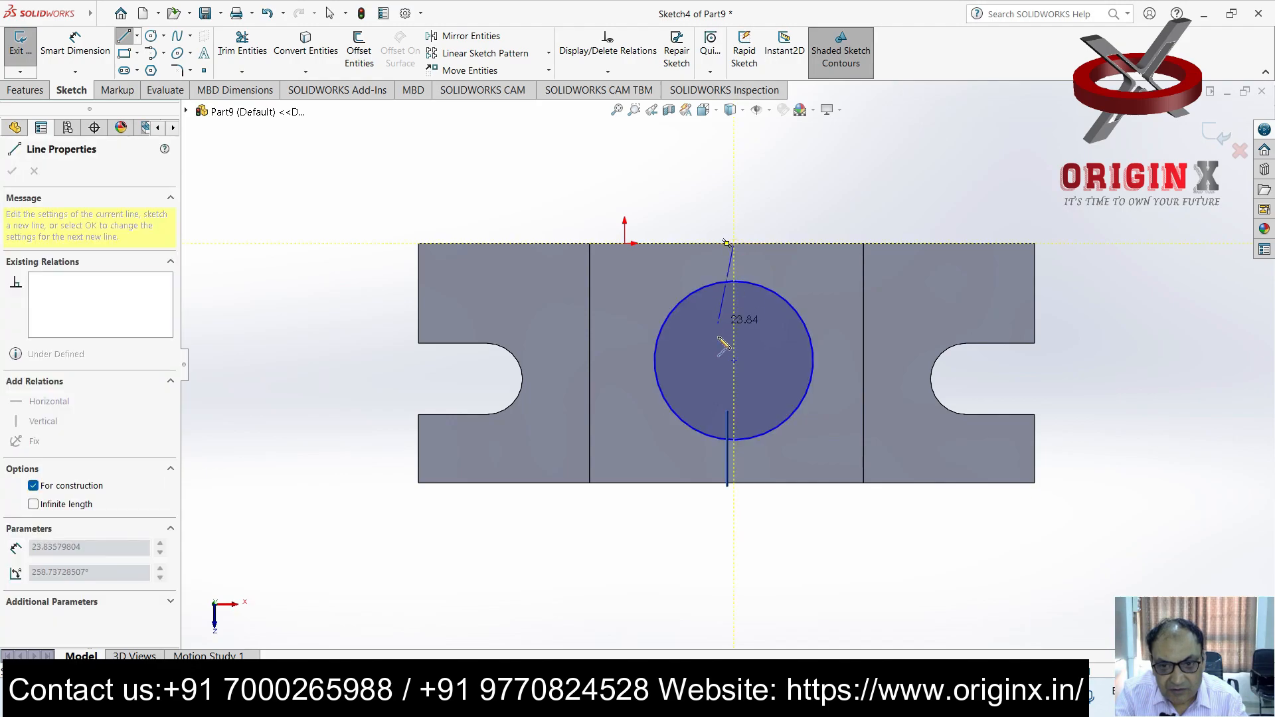
{"action": "left_click", "coordinate": [734, 524]}
{"action": "key", "text": "Escape"}
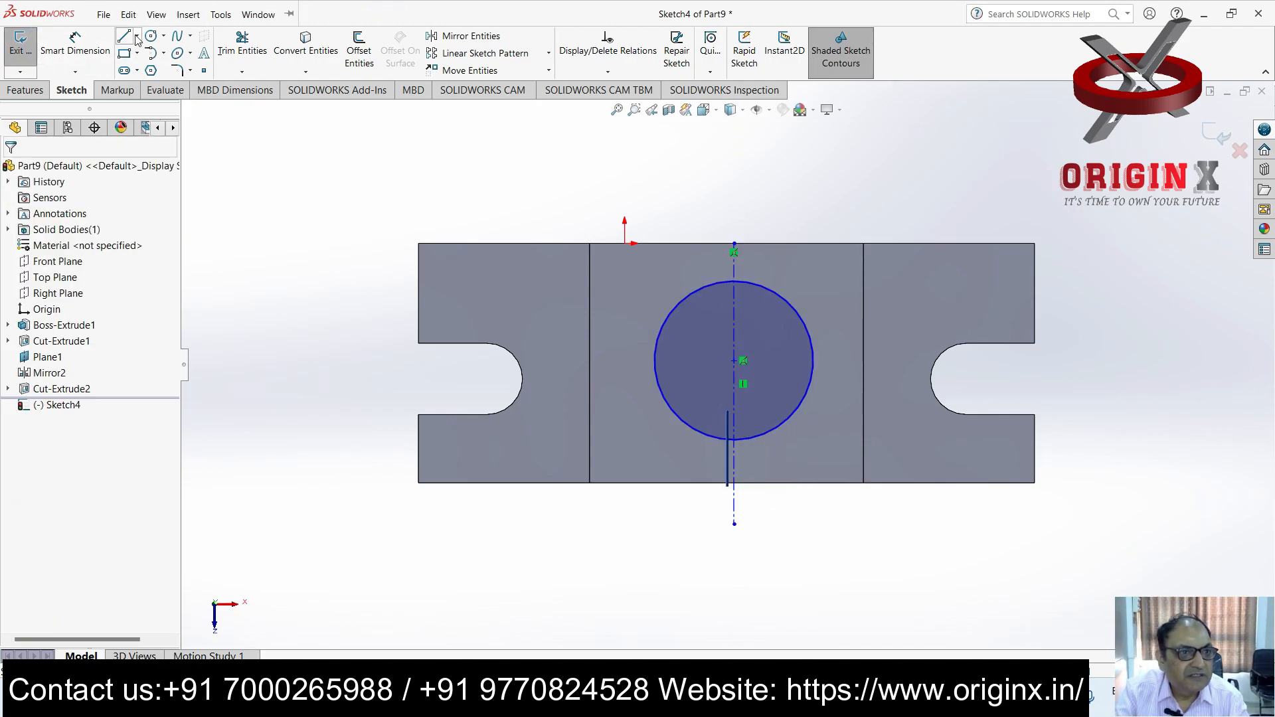
Sketch a horizontal centreline about 160 mm long from the right slot's arc across the block to beyond the left slot
{"action": "left_click", "coordinate": [137, 35]}
{"action": "left_click", "coordinate": [161, 70]}
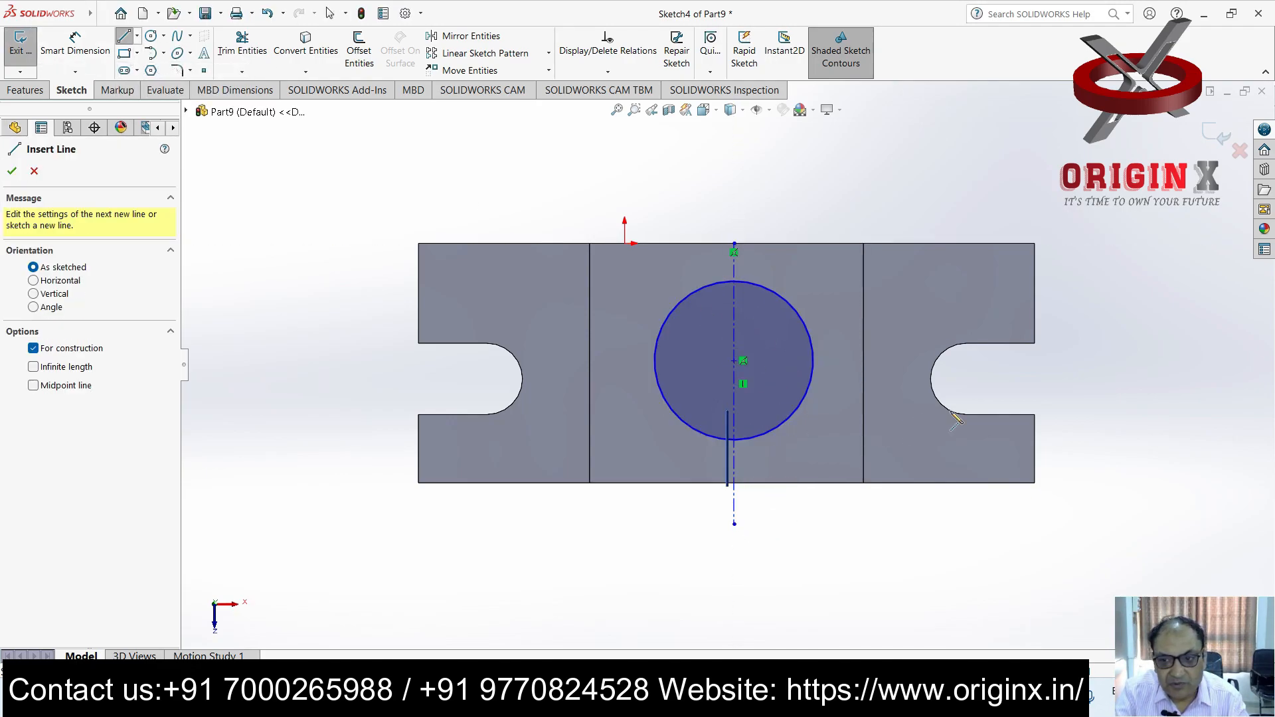
{"action": "left_click", "coordinate": [931, 379]}
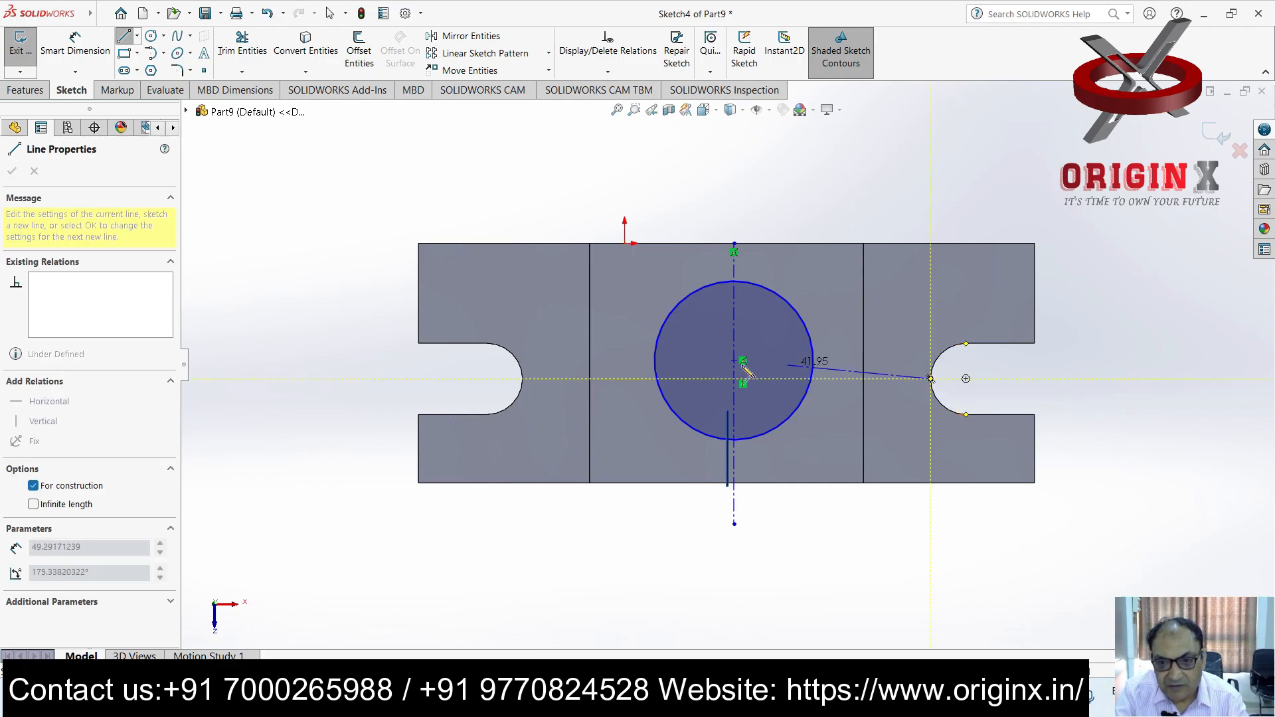
{"action": "left_click", "coordinate": [384, 379]}
{"action": "key", "text": "Escape"}
Try to dimension the centreline crossing from the upper block's back edge
{"action": "left_click", "coordinate": [75, 43]}
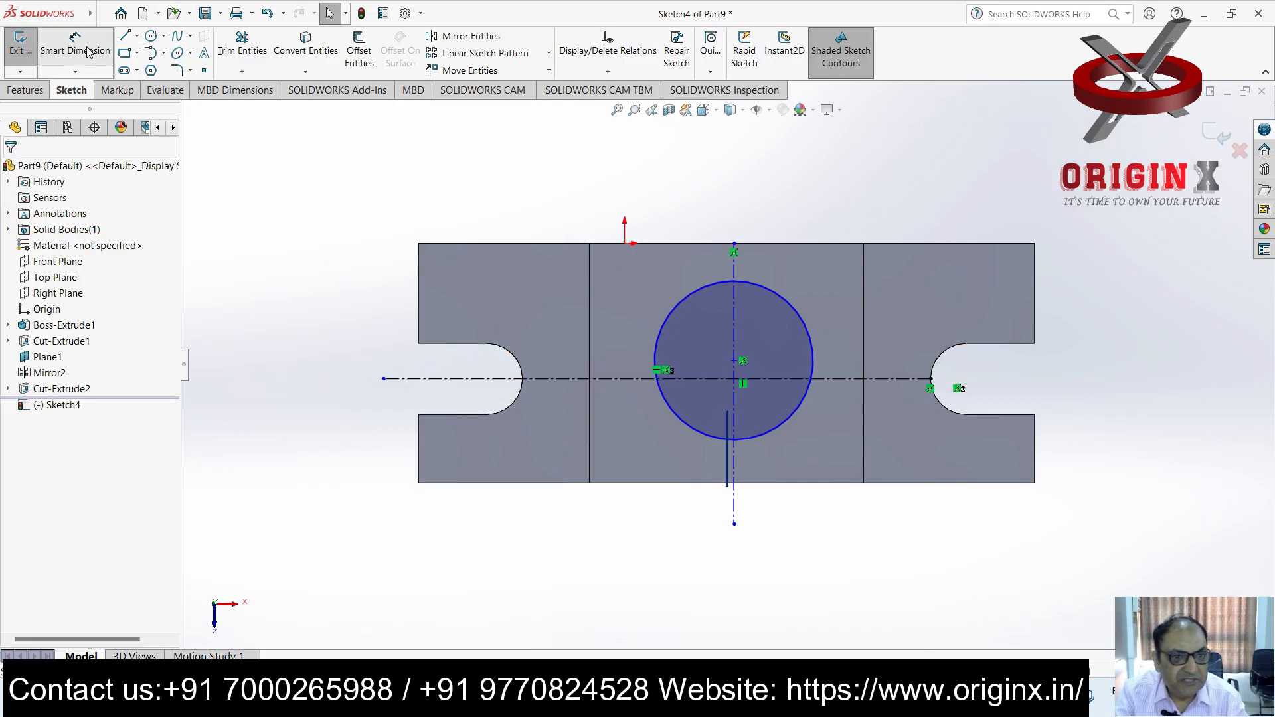
{"action": "left_click", "coordinate": [801, 244]}
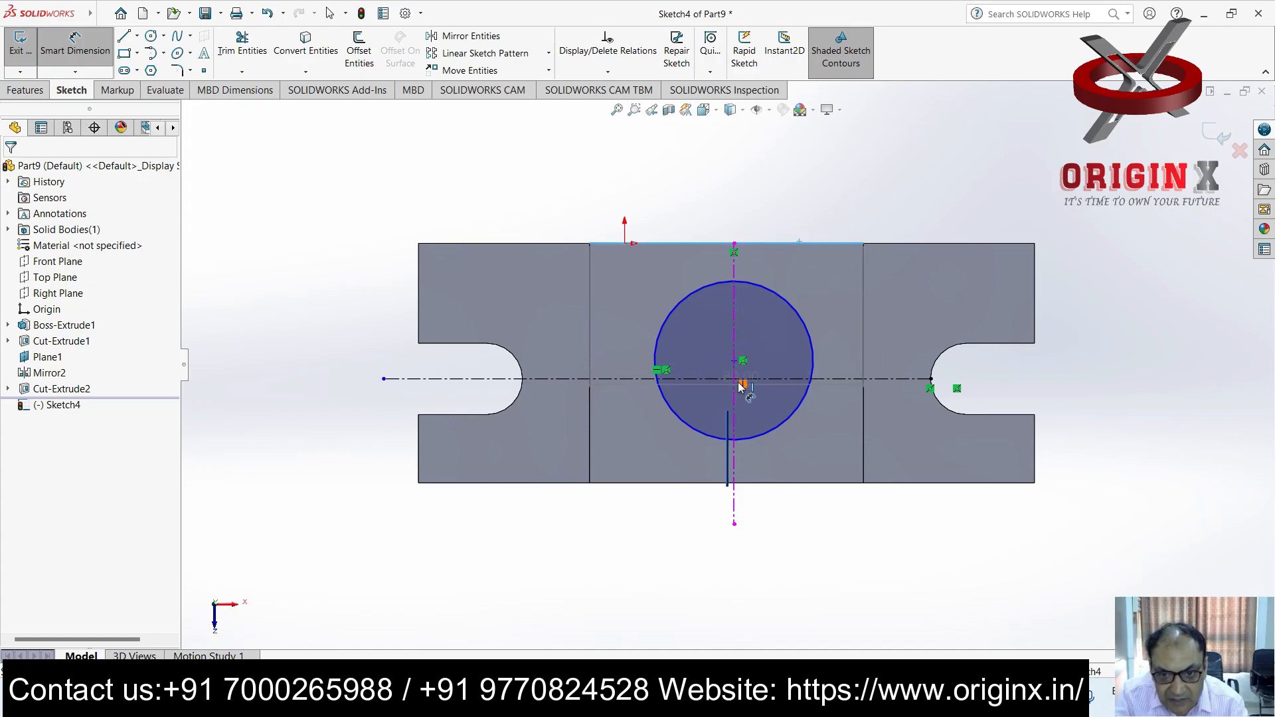
{"action": "left_click", "coordinate": [734, 380]}
{"action": "key", "text": "Escape"}
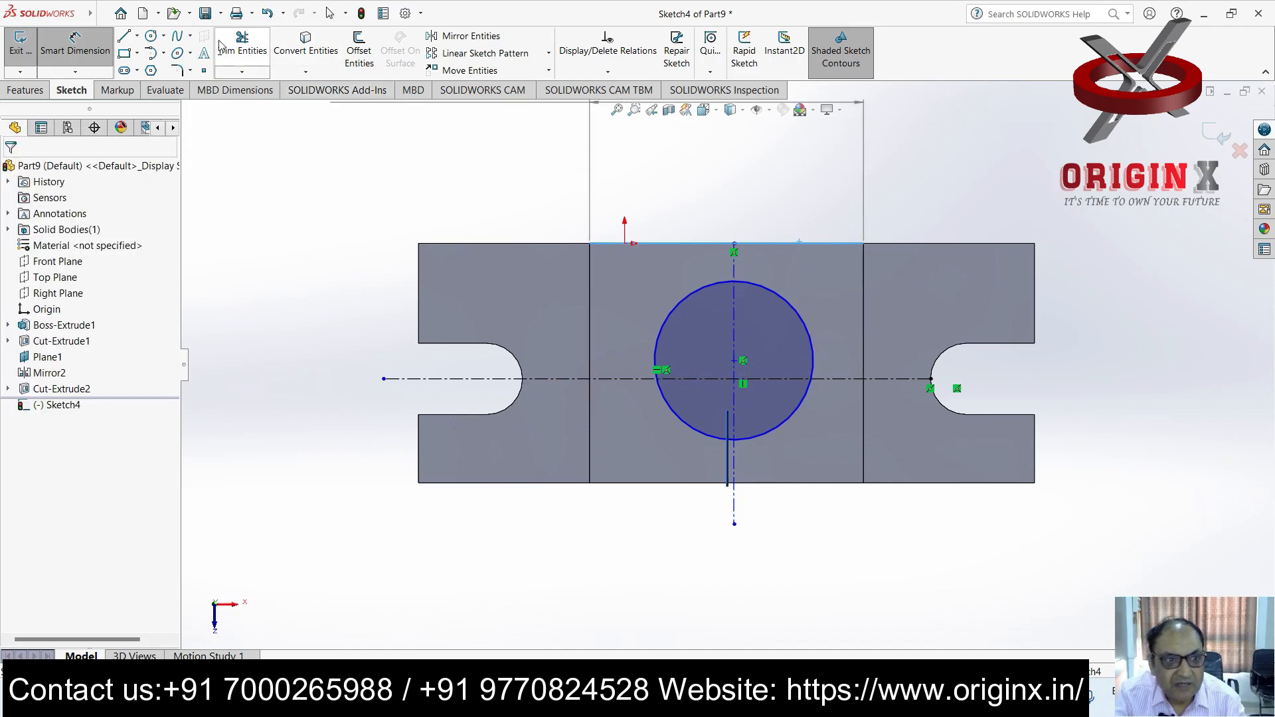
{"action": "left_click", "coordinate": [42, 60]}
{"action": "scroll", "coordinate": [744, 393], "scroll_direction": "down", "scroll_amount": 4}
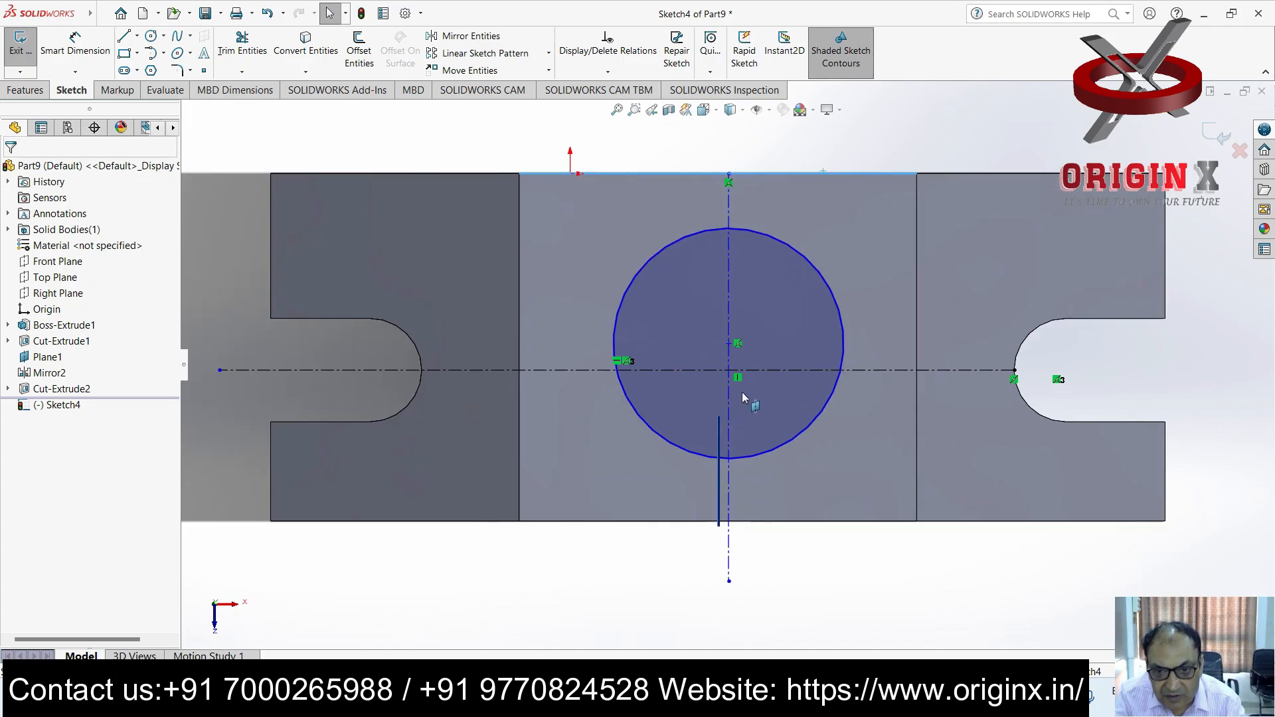
{"action": "scroll", "coordinate": [761, 403], "scroll_direction": "up", "scroll_amount": 5}
{"action": "left_click", "coordinate": [717, 442]}
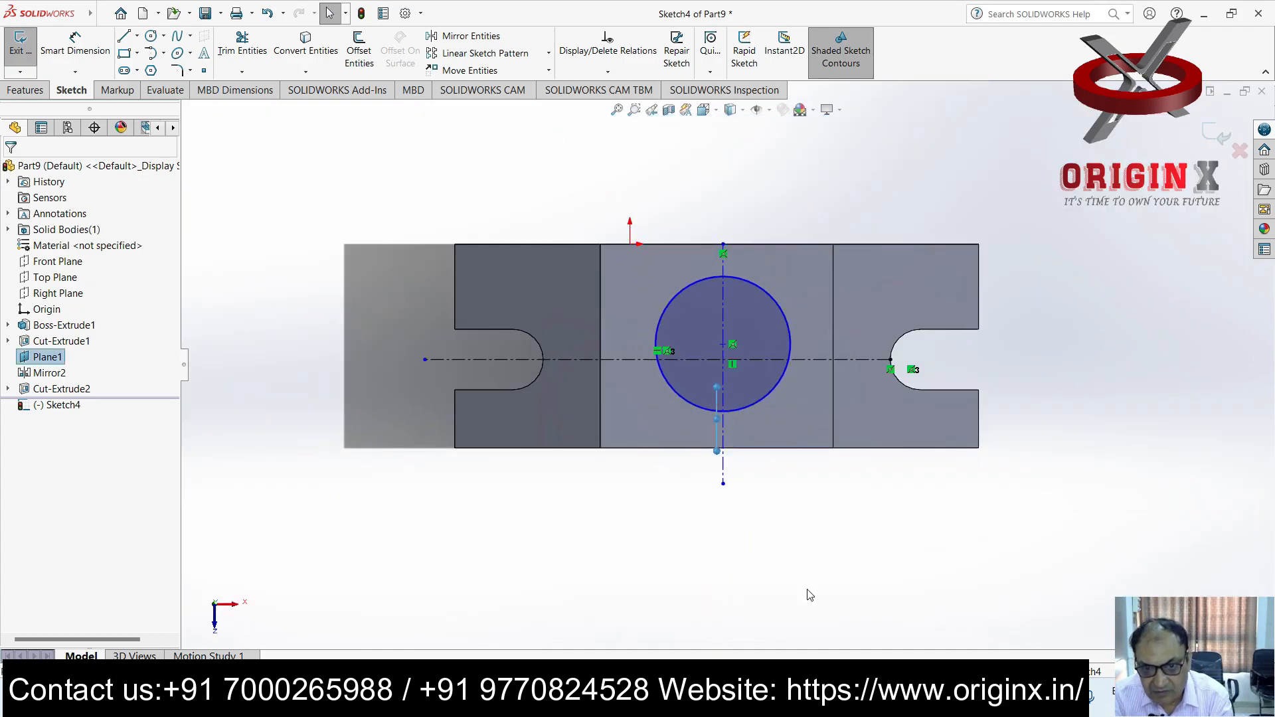
{"action": "scroll", "coordinate": [724, 451], "scroll_direction": "down", "scroll_amount": 5}
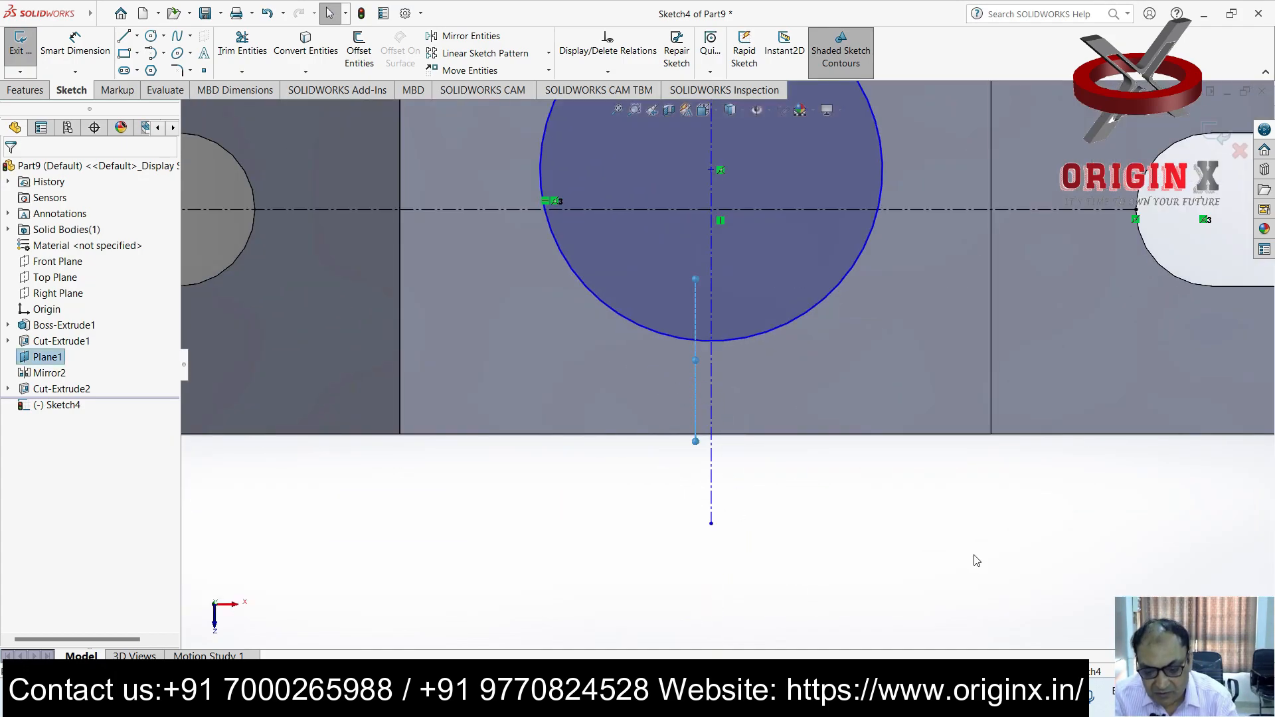
{"action": "scroll", "coordinate": [888, 566], "scroll_direction": "up", "scroll_amount": 4}
{"action": "left_click", "coordinate": [897, 529]}
{"action": "mouse_move", "coordinate": [878, 522]}
{"action": "middle_mouse_down"}
{"action": "mouse_move", "coordinate": [834, 569]}
{"action": "mouse_move", "coordinate": [870, 551]}
{"action": "middle_mouse_up"}
{"action": "key", "text": "ctrl+8"}
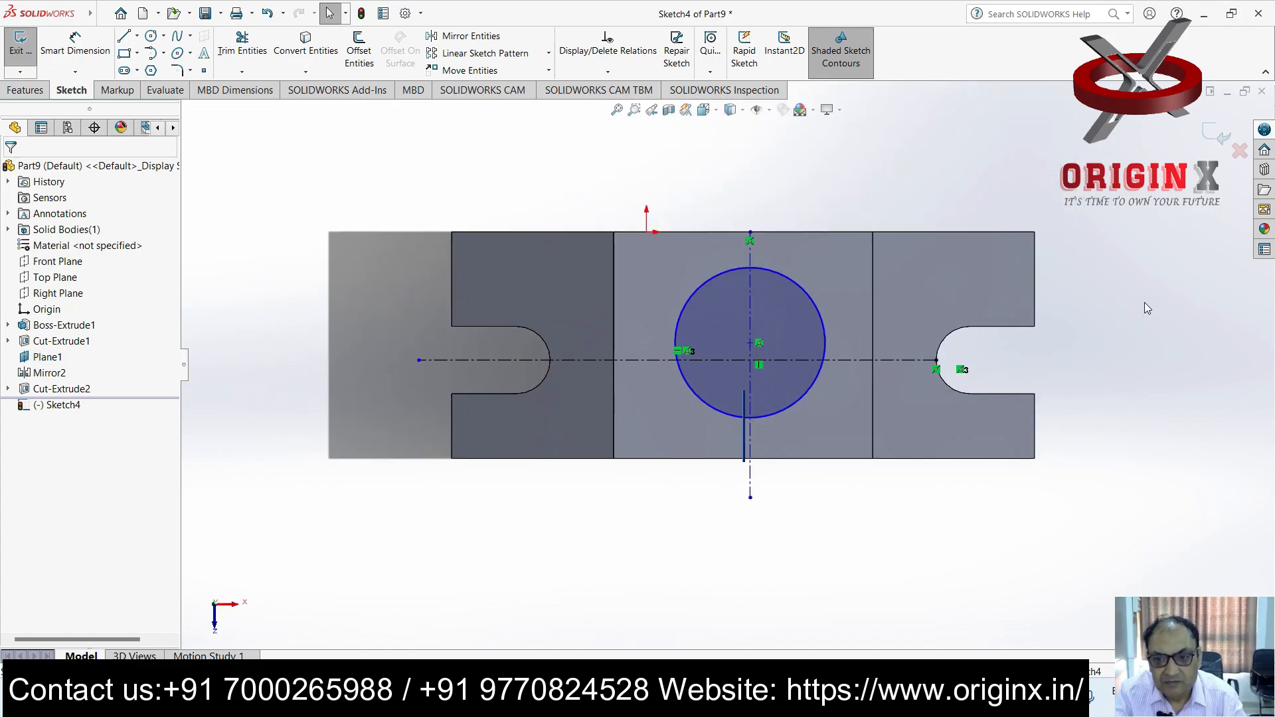
Try to dimension the horizontal centreline's distance from the upper block's back edge
{"action": "scroll", "coordinate": [1153, 306], "scroll_direction": "down", "scroll_amount": 2}
{"action": "left_click", "coordinate": [75, 41]}
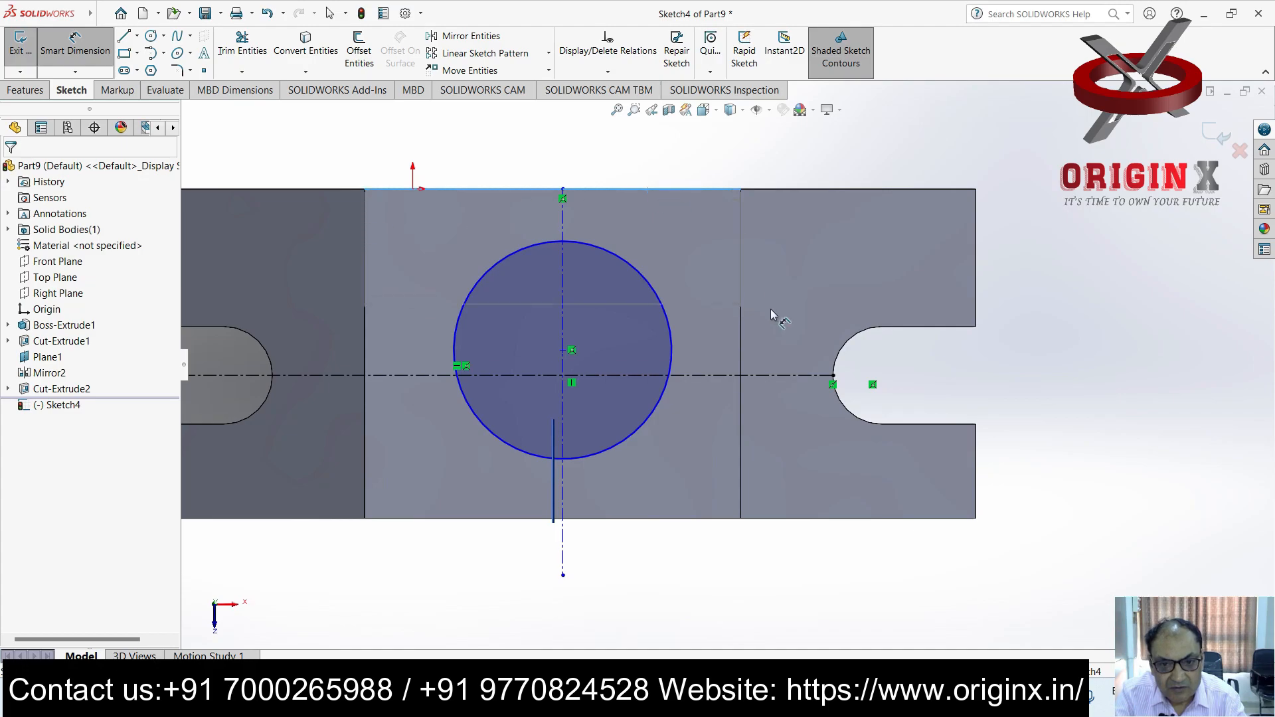
{"action": "left_click", "coordinate": [712, 376]}
{"action": "left_click", "coordinate": [712, 190]}
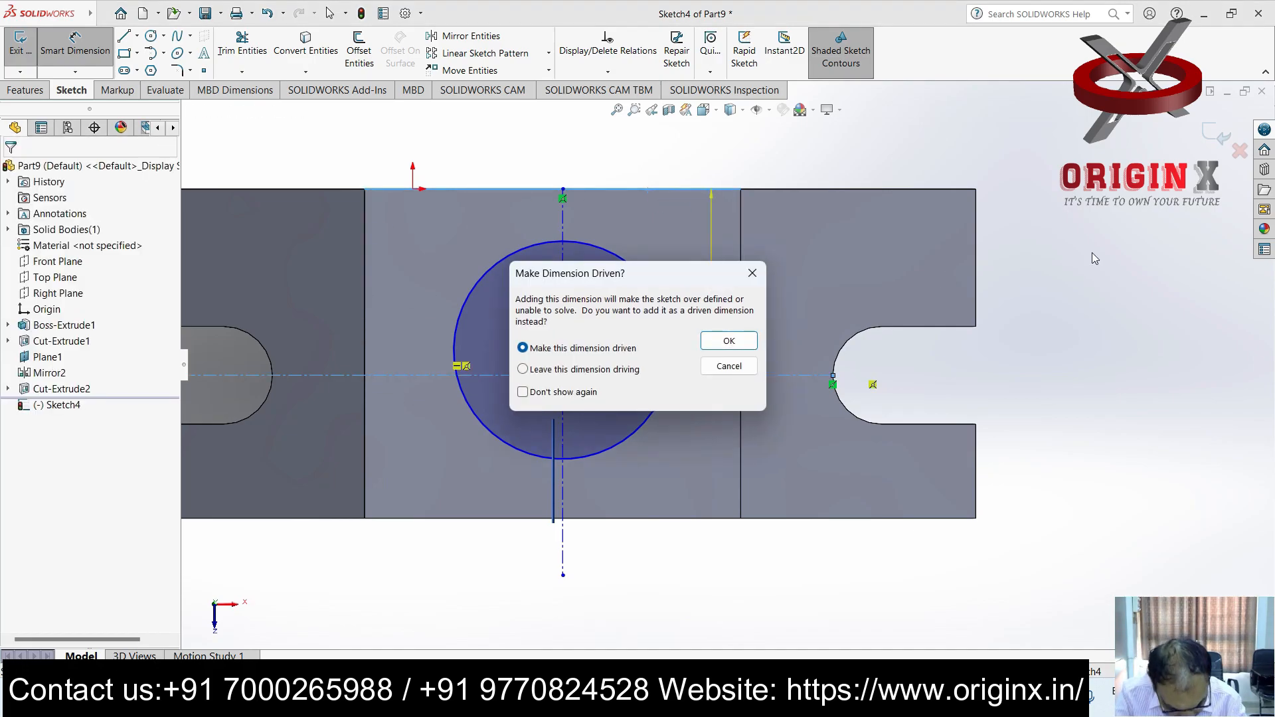
{"action": "left_click", "coordinate": [755, 272]}
Try to dimension the horizontal centreline from the upper block's front edge, accepting it as a driven dimension
{"action": "left_click", "coordinate": [554, 508]}
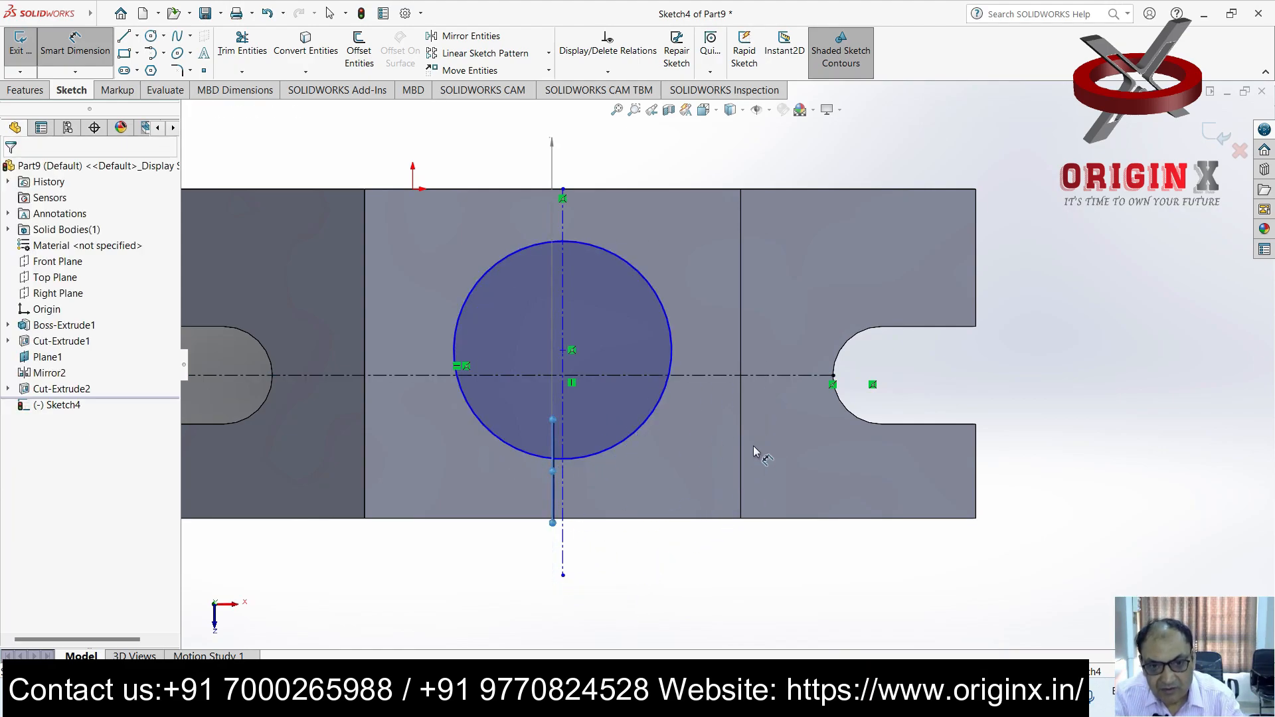
{"action": "key", "text": "Escape"}
{"action": "scroll", "coordinate": [649, 410], "scroll_direction": "down", "scroll_amount": 3}
{"action": "key", "text": "Escape"}
{"action": "scroll", "coordinate": [694, 362], "scroll_direction": "up", "scroll_amount": 6}
{"action": "scroll", "coordinate": [1005, 106], "scroll_direction": "down", "scroll_amount": 1}
{"action": "left_click", "coordinate": [103, 15]}
{"action": "left_click", "coordinate": [75, 41]}
{"action": "left_click", "coordinate": [674, 508]}
{"action": "left_click", "coordinate": [661, 410]}
{"action": "left_click", "coordinate": [703, 478]}
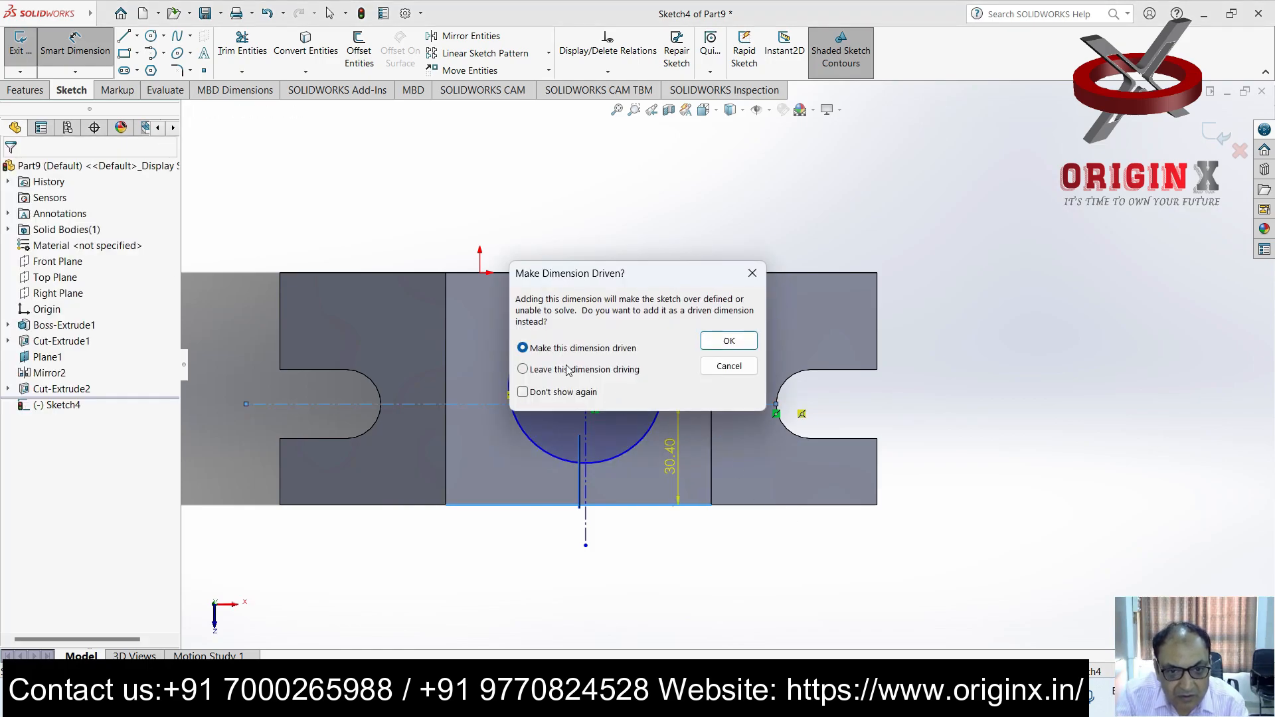
{"action": "left_click", "coordinate": [731, 340]}
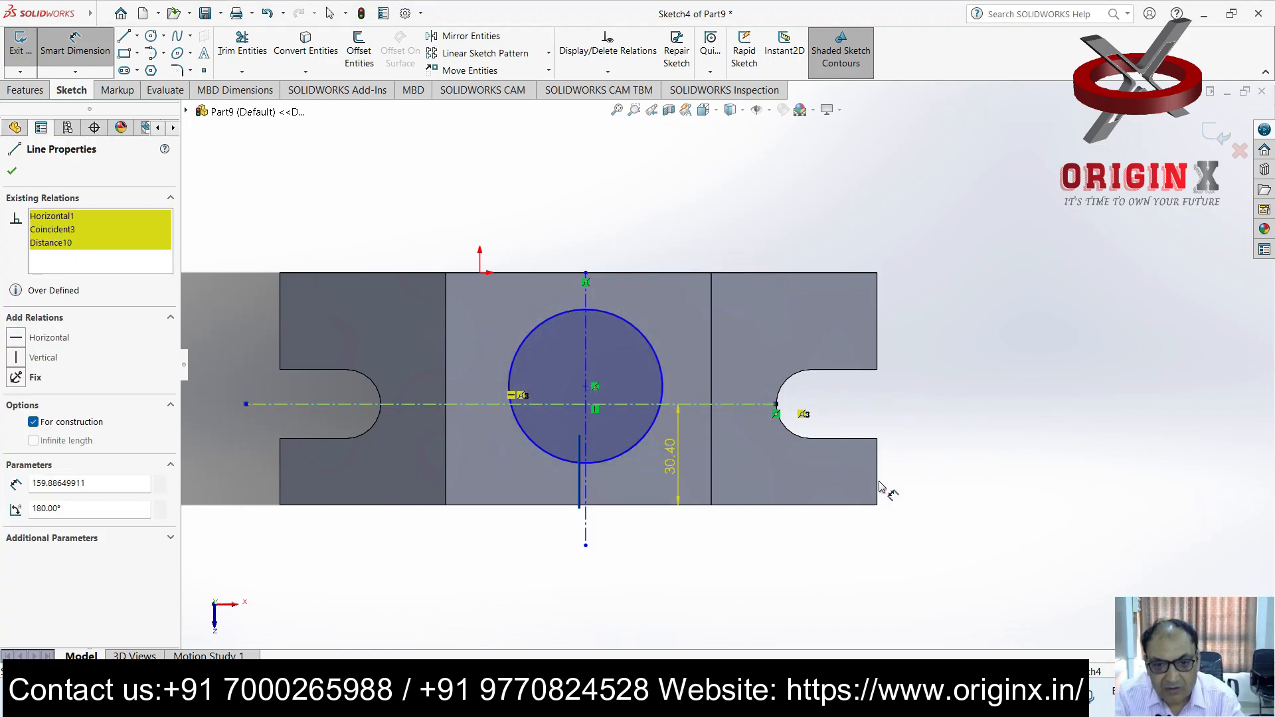
Delete the front-edge dimension, the circle and both centrelines from the top-face sketch
{"action": "left_click", "coordinate": [676, 461]}
{"action": "key", "text": "Delete"}
{"action": "left_click", "coordinate": [636, 447]}
{"action": "key", "text": "Delete"}
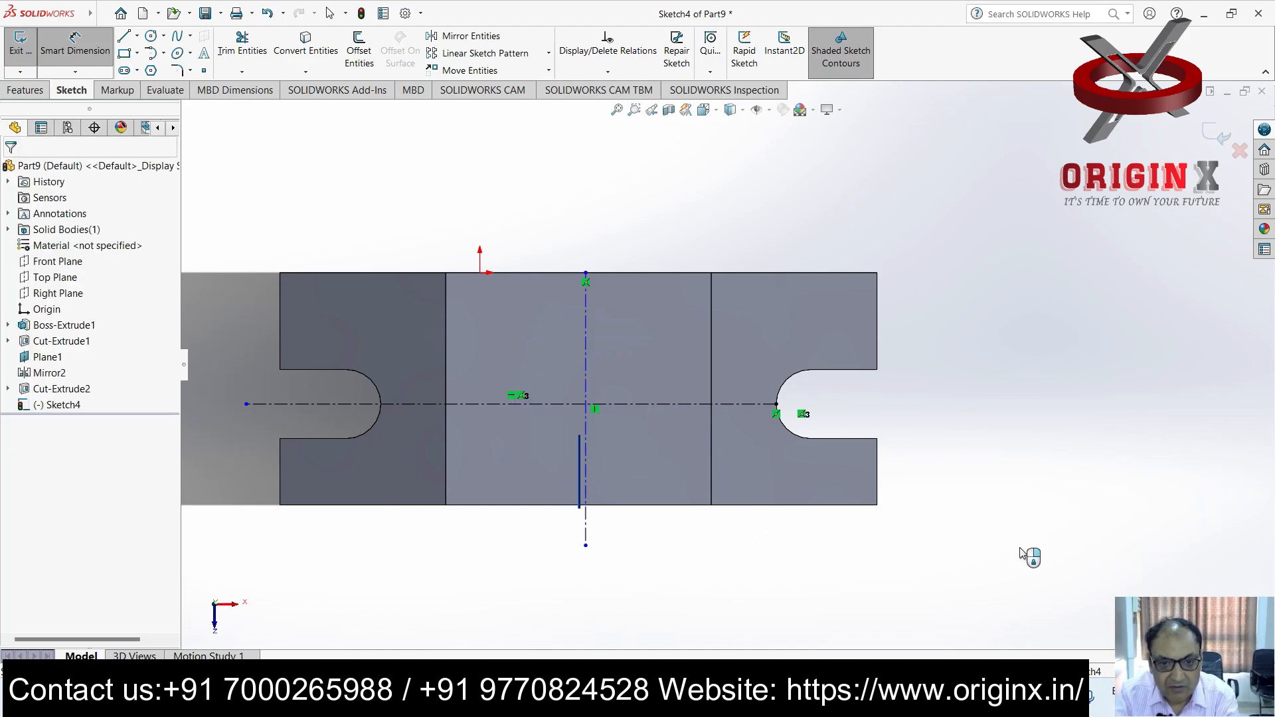
{"action": "left_click", "coordinate": [667, 405]}
{"action": "key", "text": "Delete"}
{"action": "left_click", "coordinate": [585, 351]}
{"action": "key", "text": "Delete"}
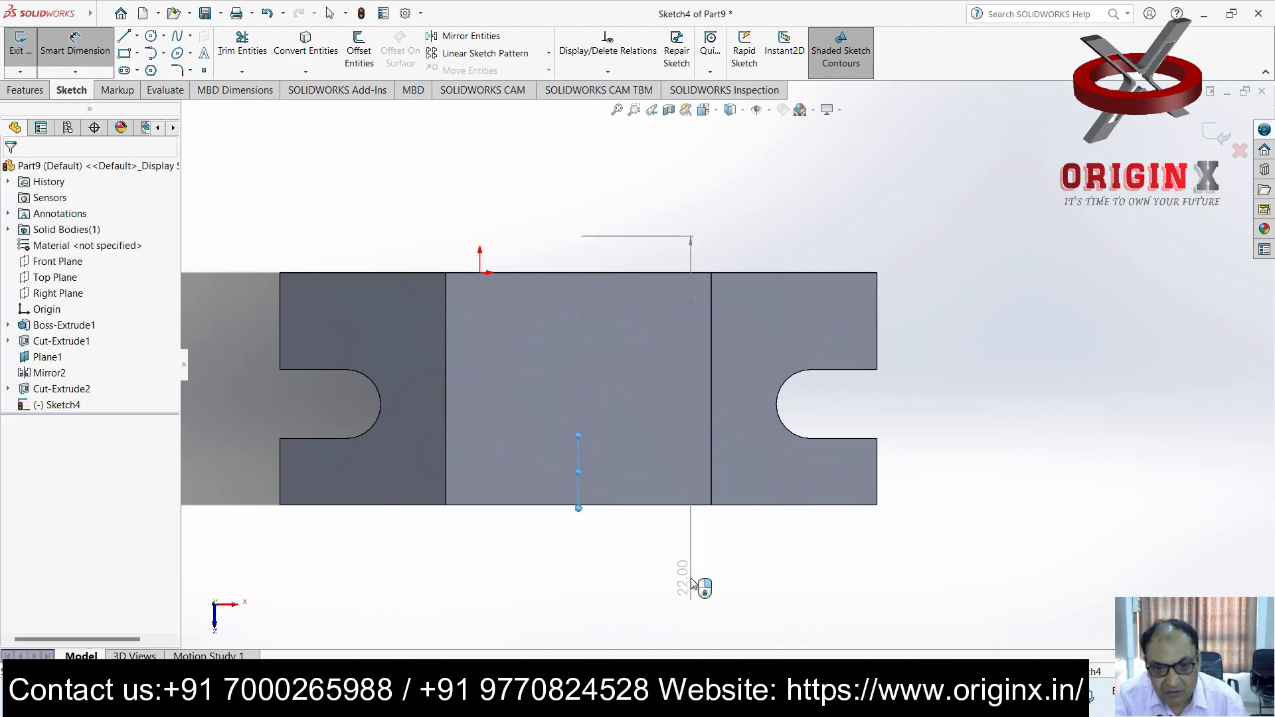
{"action": "key", "text": "Escape"}
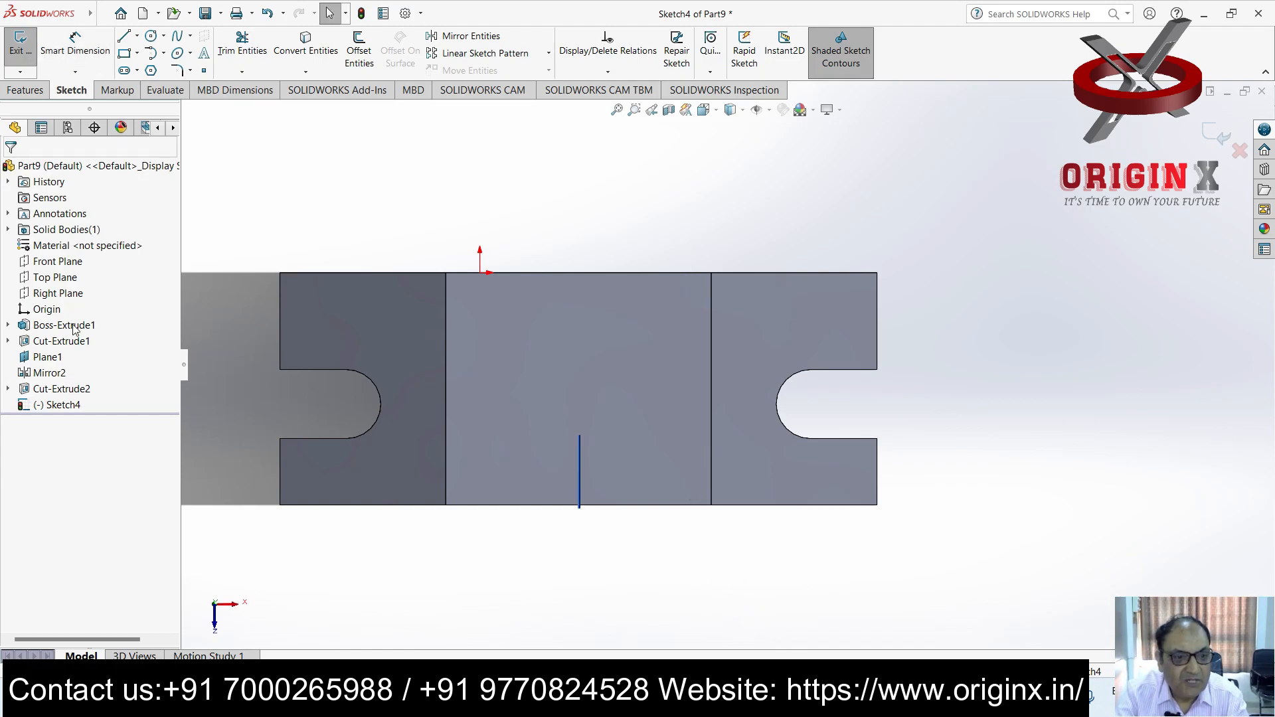
Sketch a new circle near the centre of the upper block's top face
{"action": "left_click", "coordinate": [164, 36]}
{"action": "left_click", "coordinate": [178, 53]}
{"action": "left_click", "coordinate": [579, 399]}
{"action": "key", "text": "Escape"}
{"action": "left_click", "coordinate": [164, 37]}
{"action": "left_click", "coordinate": [178, 54]}
{"action": "left_click", "coordinate": [580, 399]}
{"action": "key", "text": "Escape"}
{"action": "left_click", "coordinate": [164, 37]}
{"action": "left_click", "coordinate": [178, 53]}
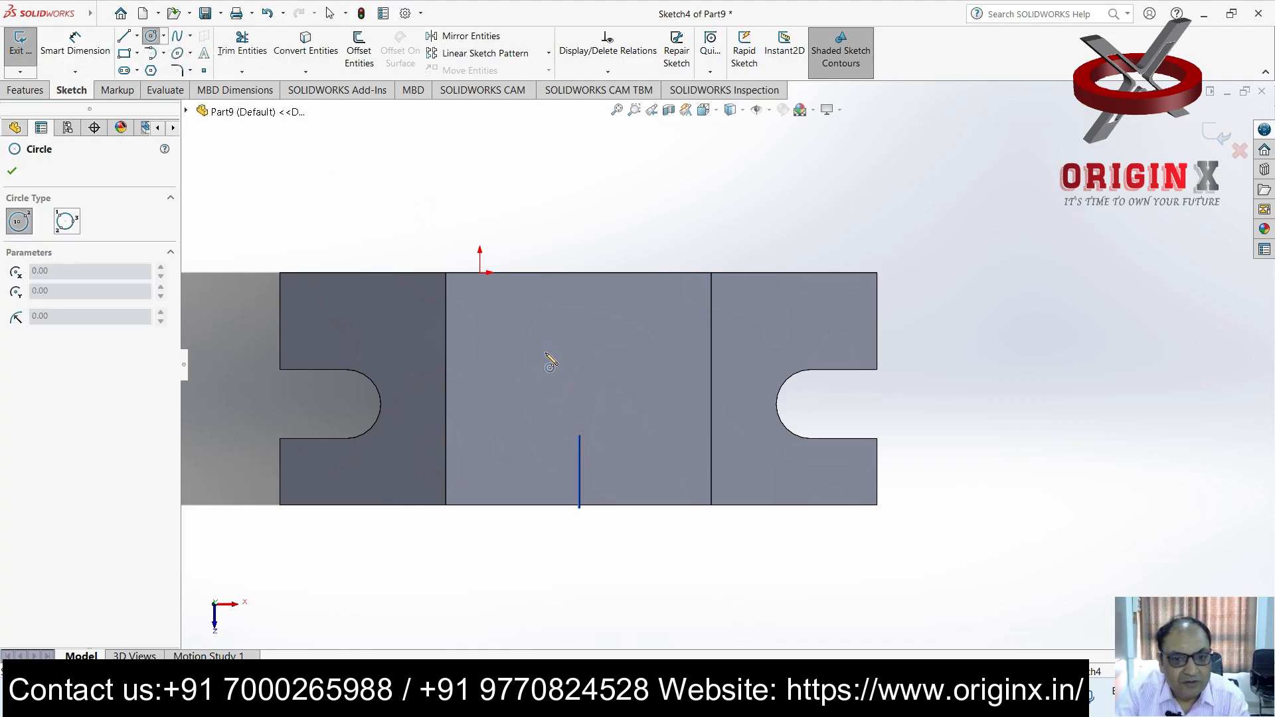
{"action": "left_click", "coordinate": [577, 386]}
{"action": "left_click", "coordinate": [630, 439]}
{"action": "key", "text": "Escape"}
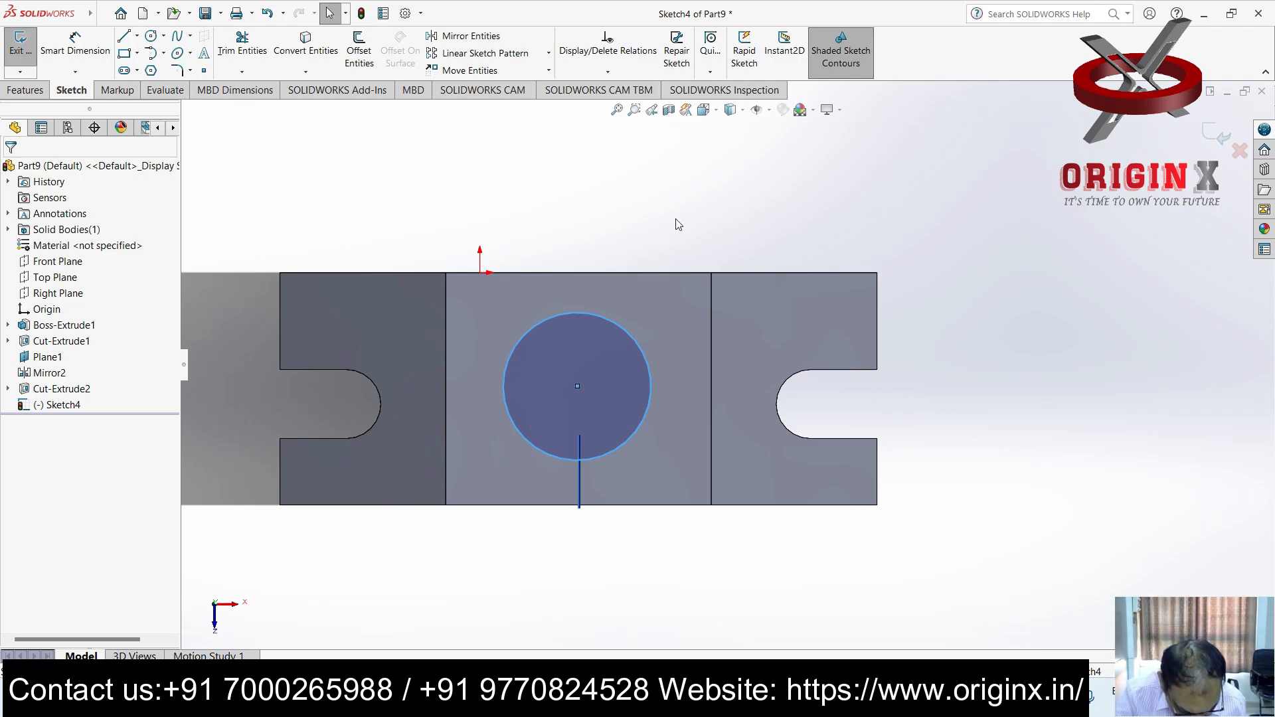
Dimension the circle's centre 35 mm from the upper block's back edge
{"action": "left_click", "coordinate": [63, 45]}
{"action": "left_click", "coordinate": [649, 273]}
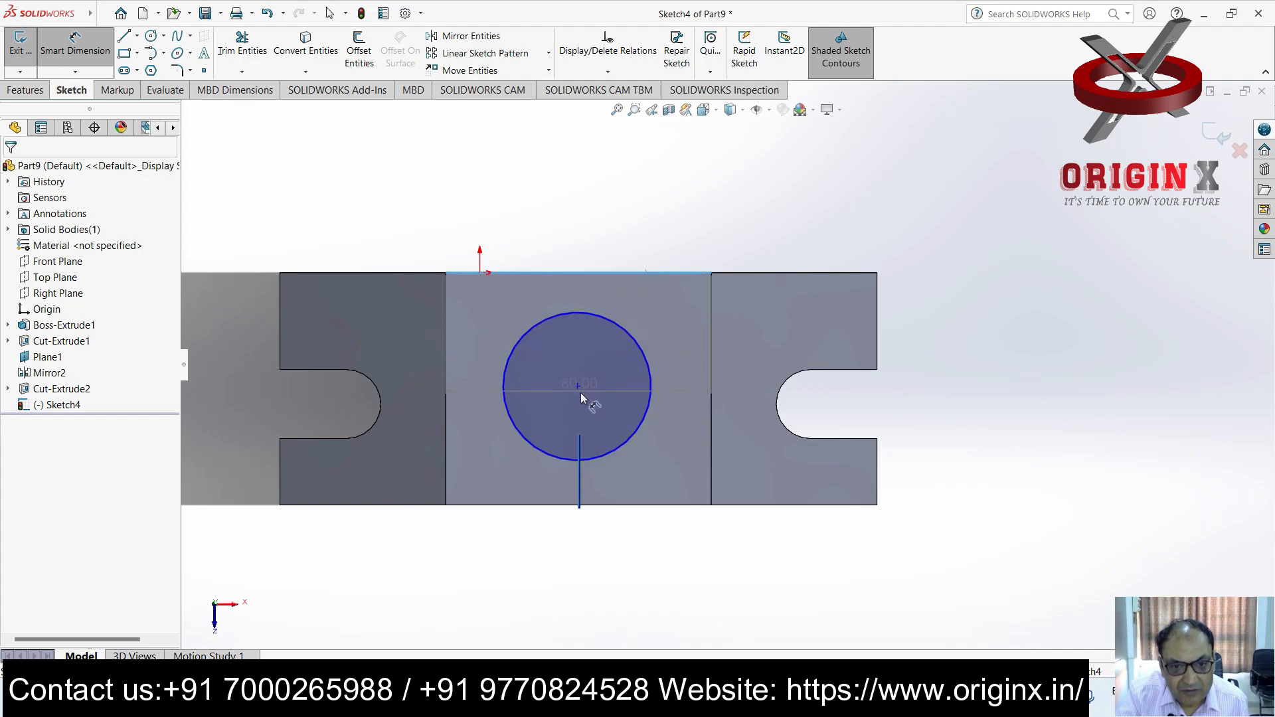
{"action": "left_click", "coordinate": [579, 388]}
{"action": "left_click", "coordinate": [677, 333]}
{"action": "type", "text": "35"}
{"action": "key", "text": "Return"}
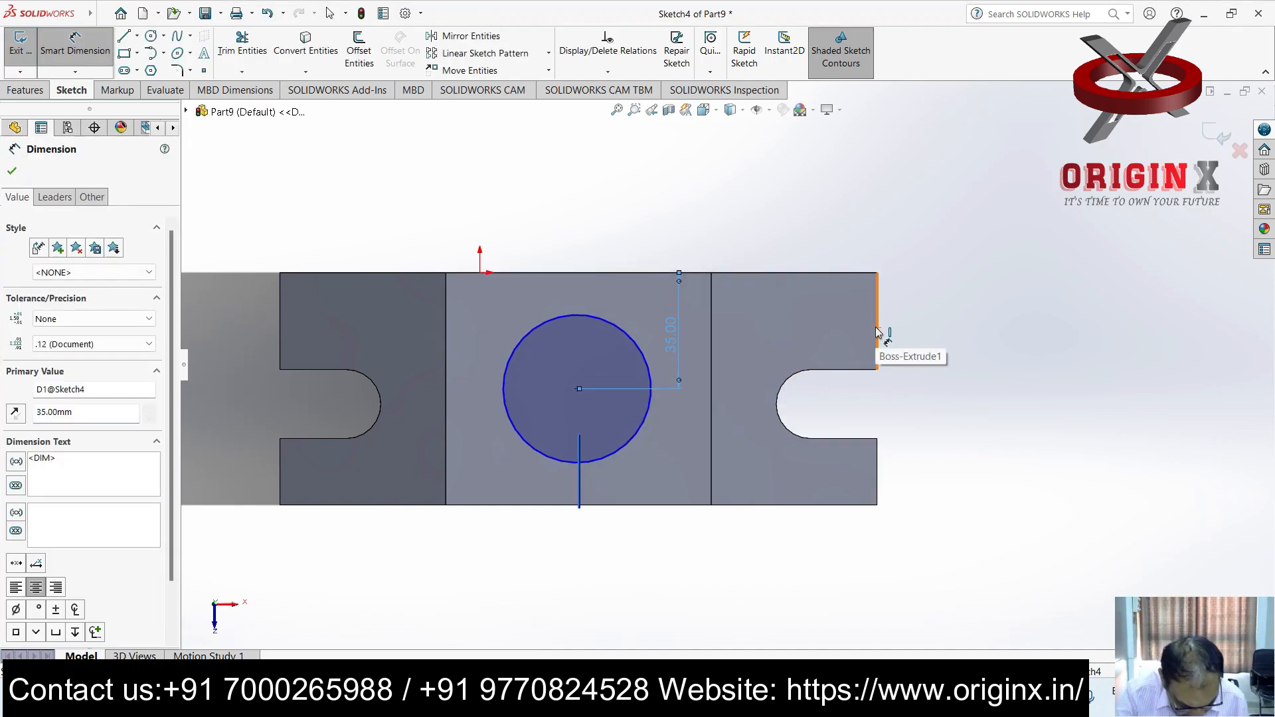
Dimension the circle's centre 40 mm from the upper block's left edge
{"action": "left_click", "coordinate": [579, 389]}
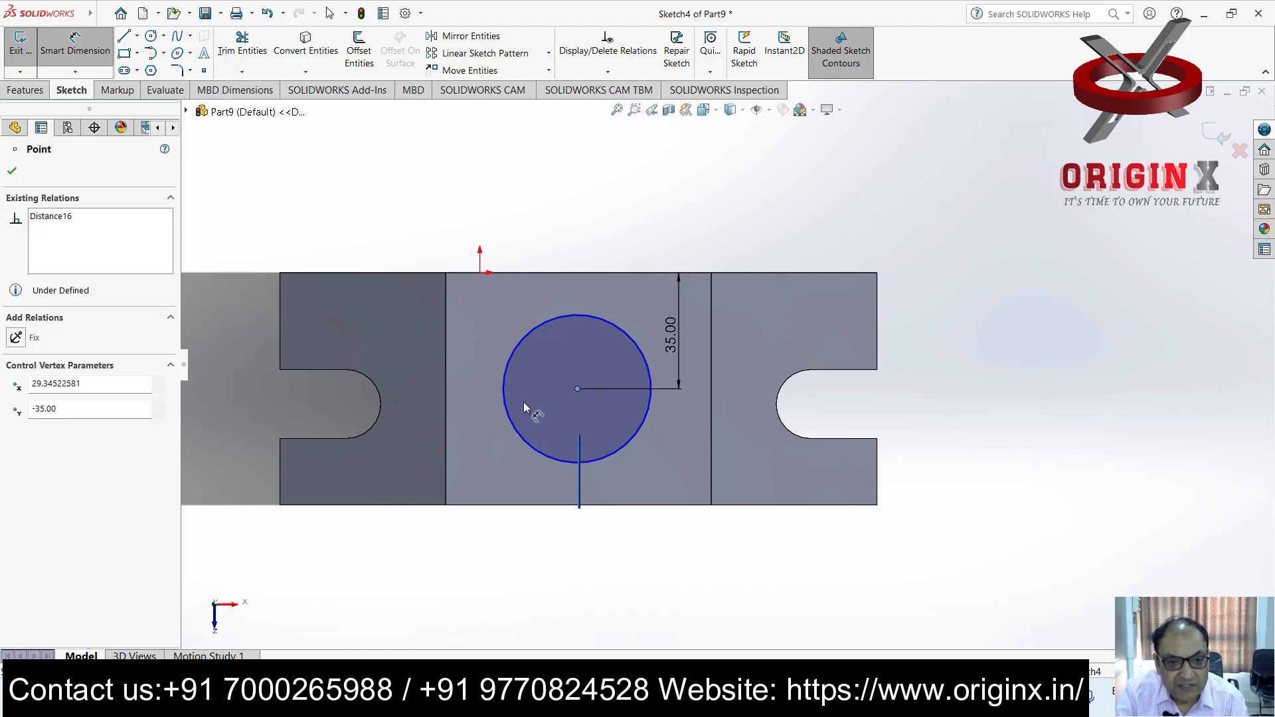
{"action": "left_click", "coordinate": [449, 373]}
{"action": "left_click", "coordinate": [493, 317]}
{"action": "type", "text": "40"}
{"action": "key", "text": "Return"}
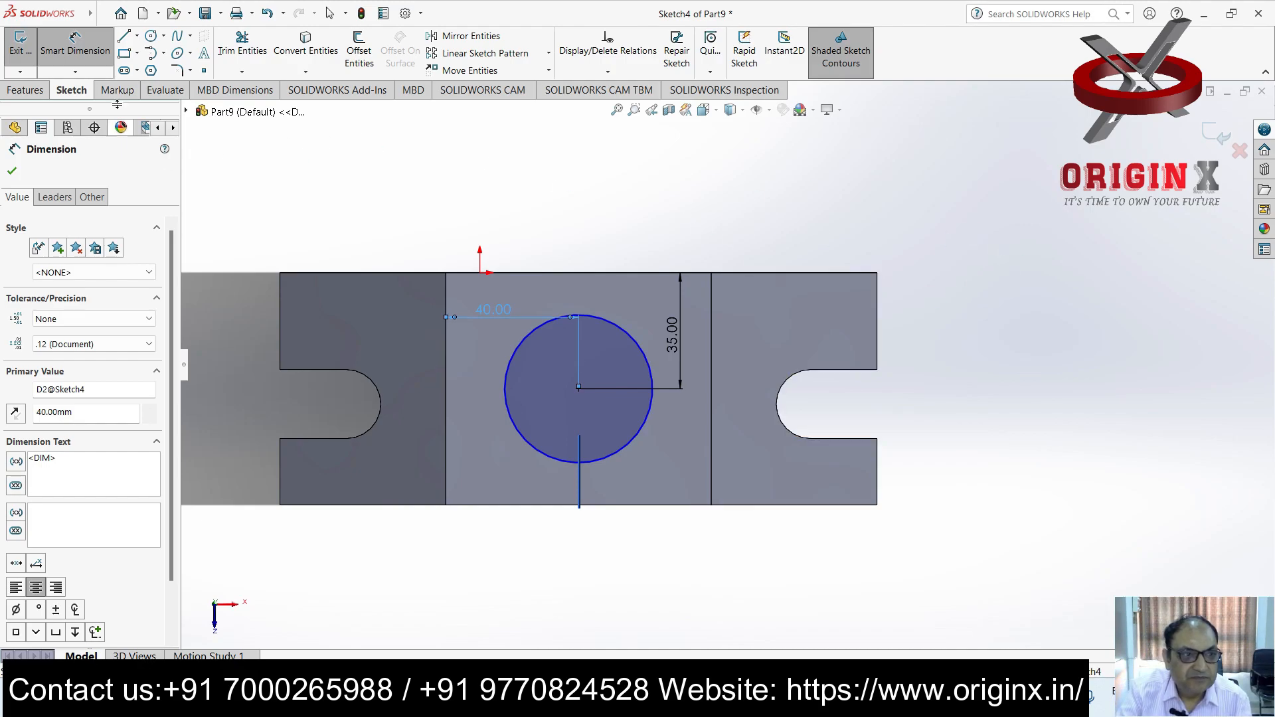
Cut-extrude the circle down through the block with a blind depth of 185 mm
{"action": "left_click", "coordinate": [25, 91]}
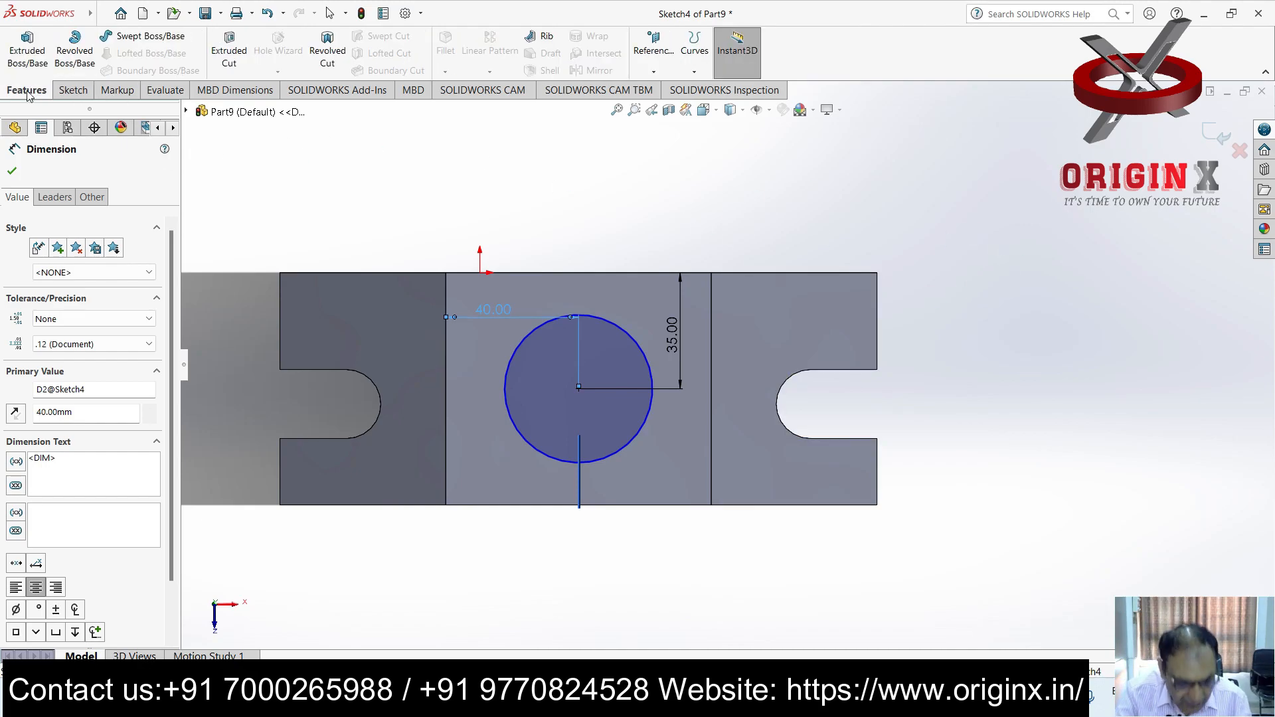
{"action": "left_click", "coordinate": [232, 56]}
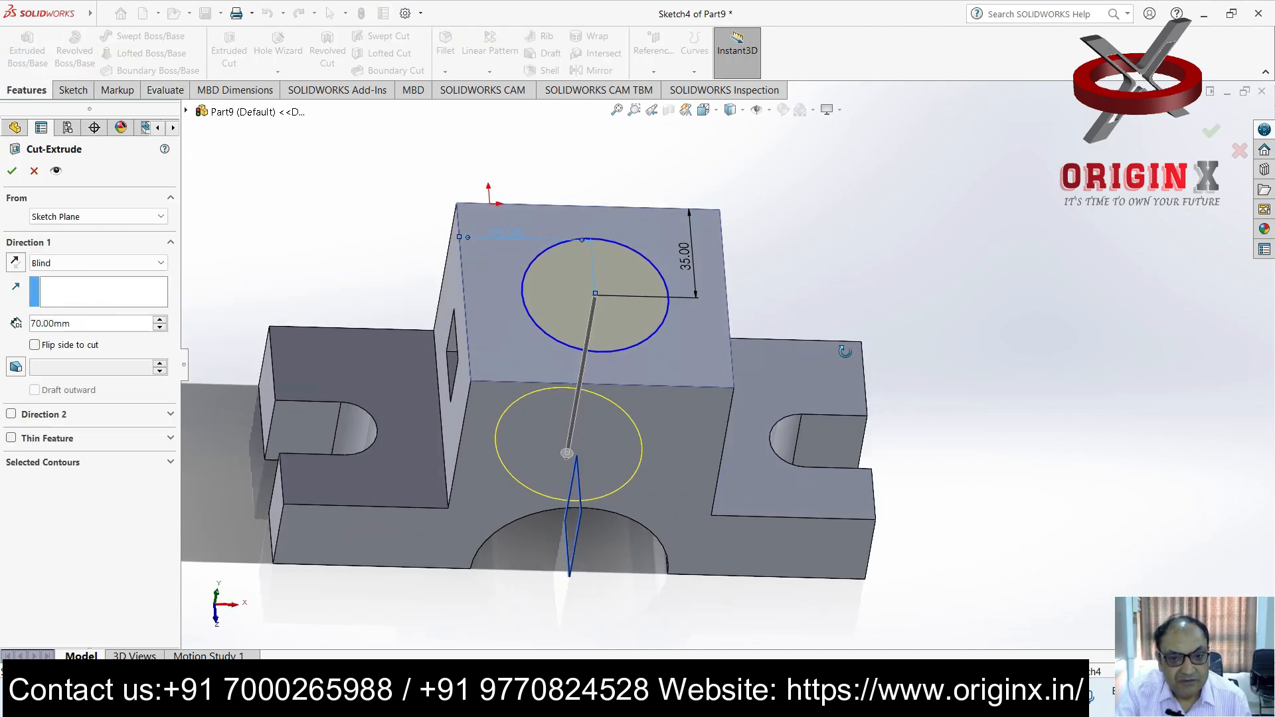
{"action": "left_click_drag", "start_coordinate": [647, 446], "coordinate": [637, 554]}
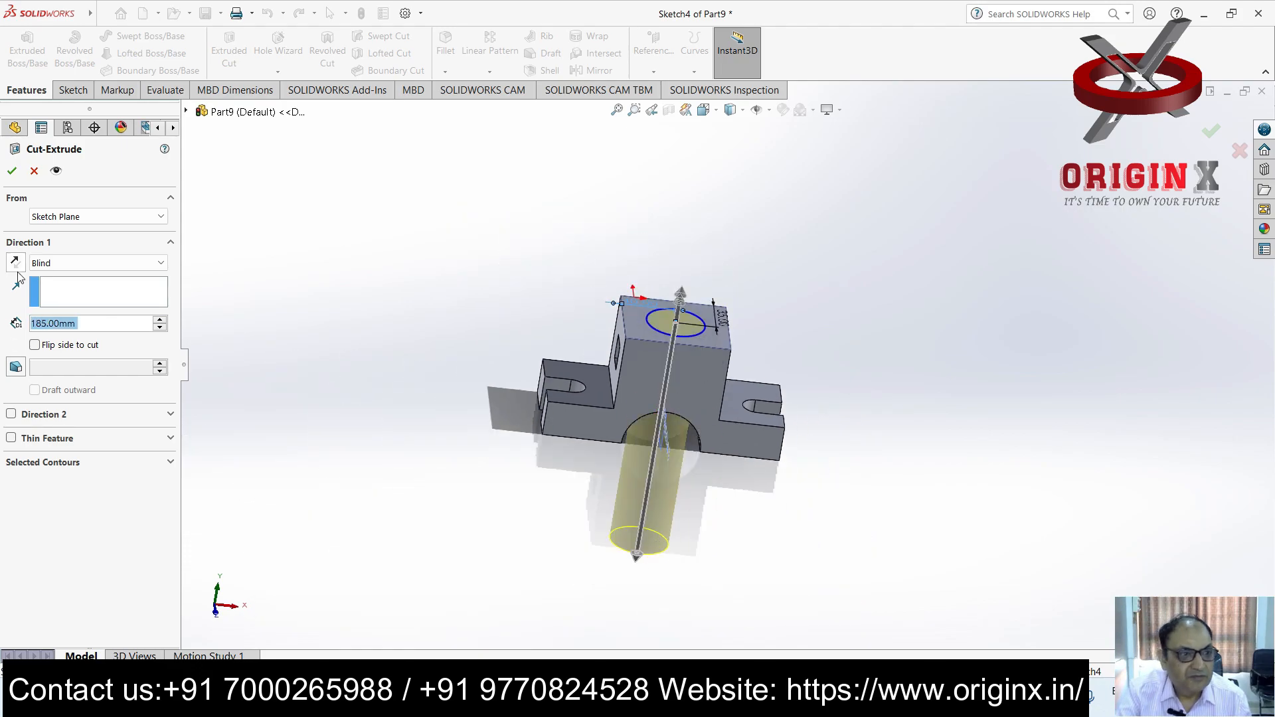
{"action": "left_click", "coordinate": [12, 171]}
{"action": "middle_click_drag", "start_coordinate": [852, 407], "coordinate": [769, 423]}
{"action": "scroll", "coordinate": [804, 445], "scroll_direction": "down", "scroll_amount": 3}
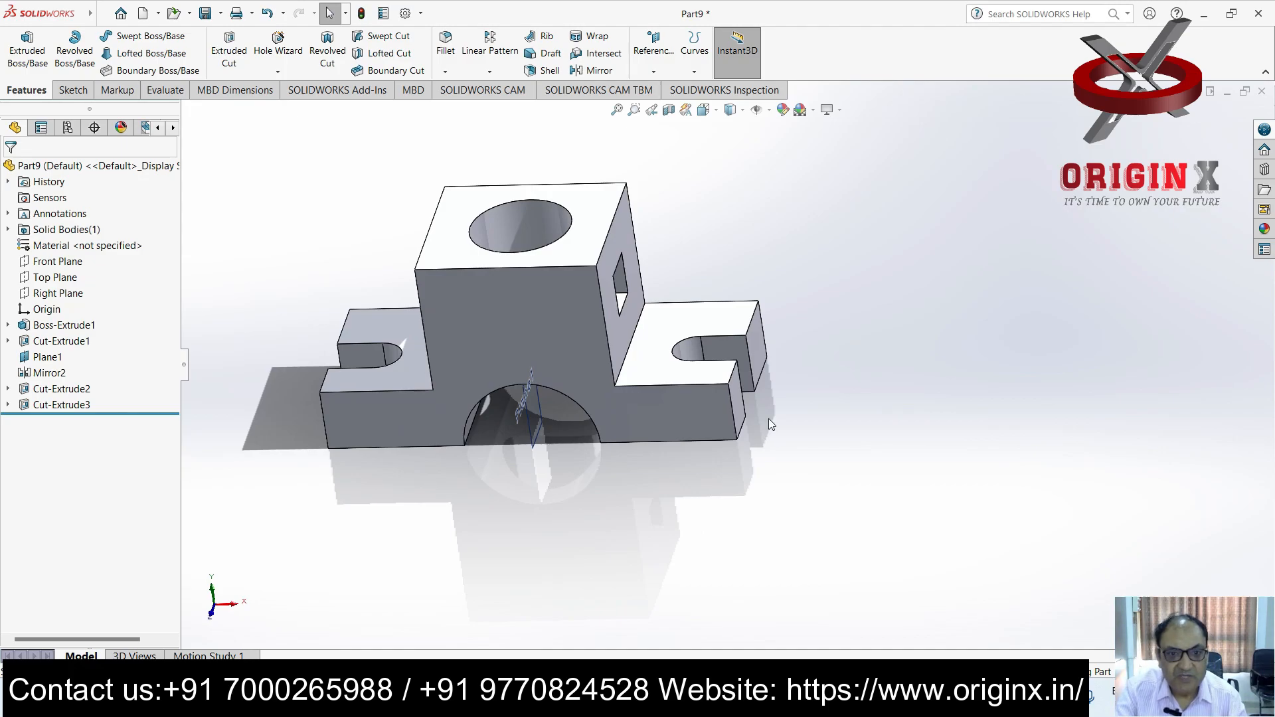
{"action": "middle_click_drag", "start_coordinate": [815, 284], "coordinate": [797, 379]}
Save the part under the file name 19 in the Documents folder as a SOLIDWORKS part
{"action": "left_click", "coordinate": [104, 15]}
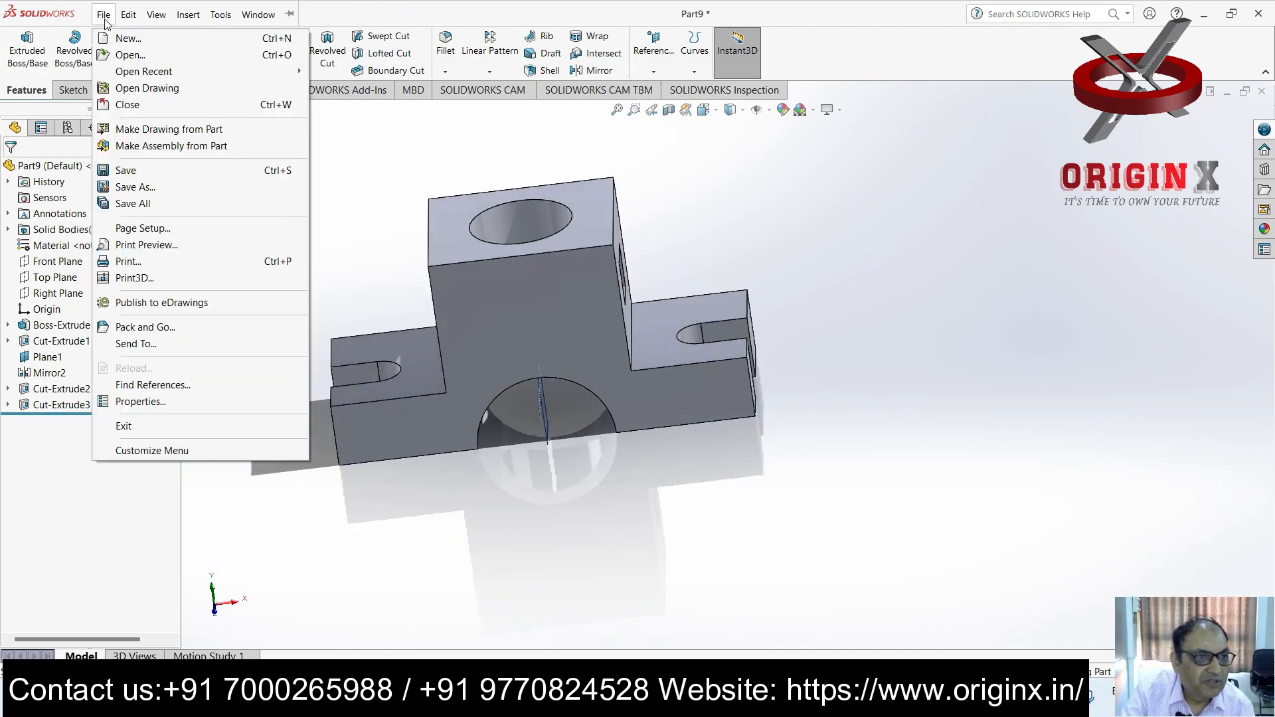
{"action": "left_click", "coordinate": [140, 187]}
{"action": "type", "text": "1"}
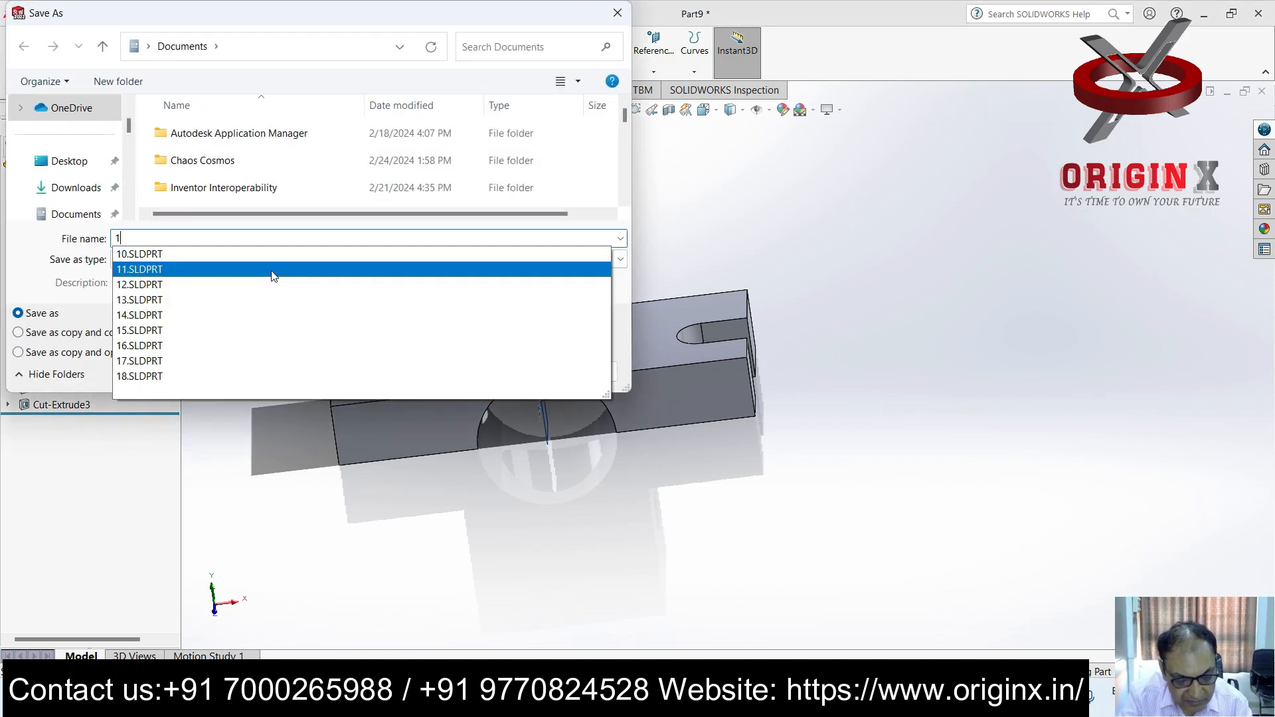
{"action": "type", "text": "8"}
{"action": "key", "text": "BackSpace"}
{"action": "type", "text": "9"}
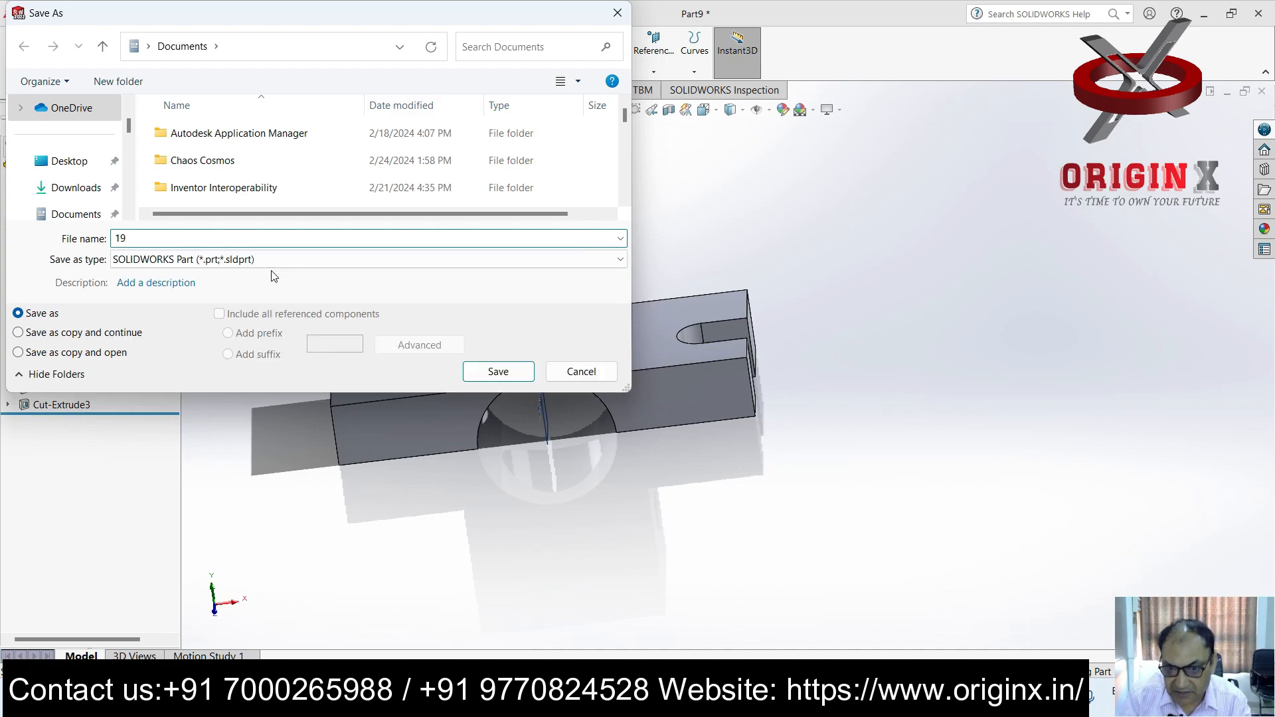
{"action": "key", "text": "Return"}
{"action": "left_click", "coordinate": [106, 13]}
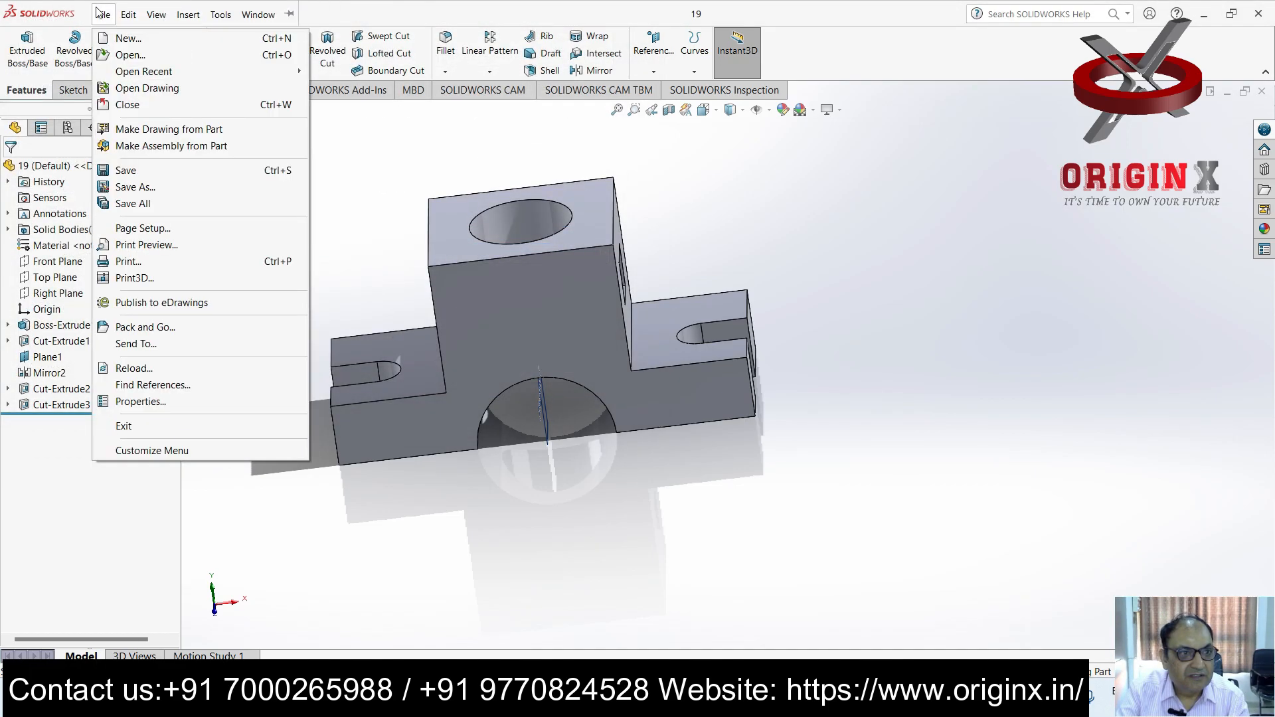
Create a new part and sketch a rectangle about 153 mm by 58 mm around the origin on the Top Plane
{"action": "left_click", "coordinate": [117, 37]}
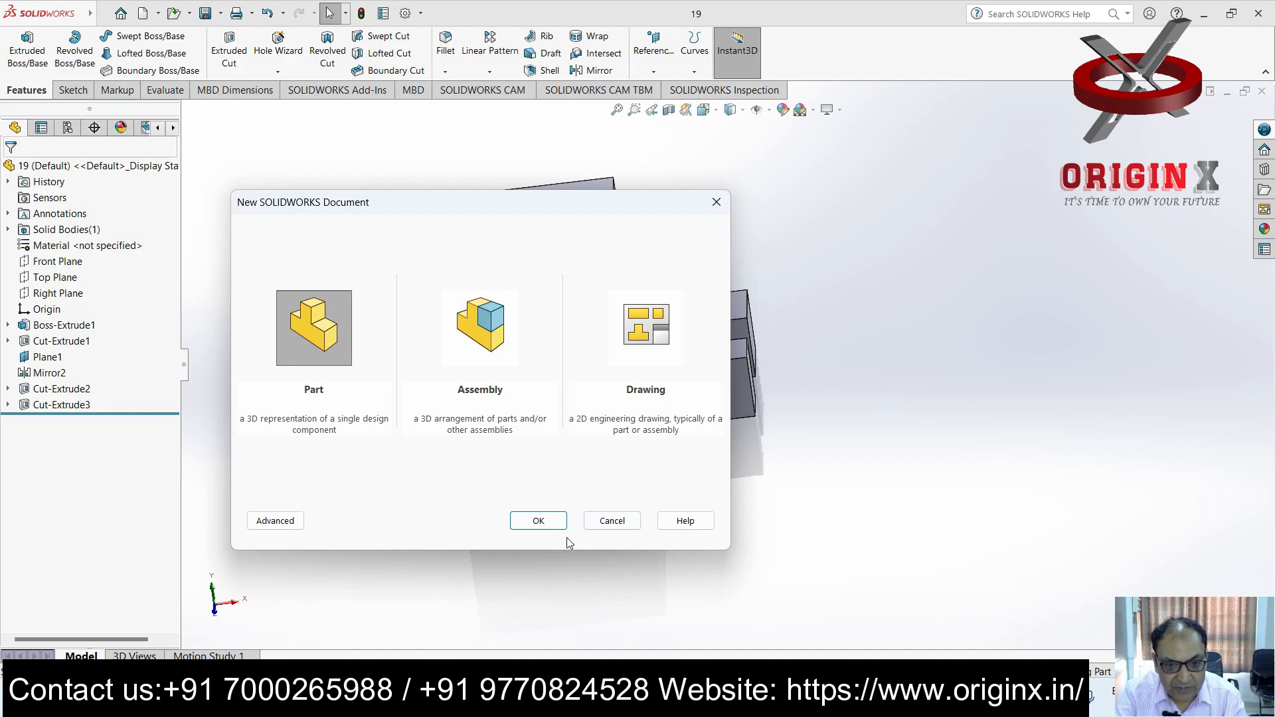
{"action": "left_click", "coordinate": [539, 521]}
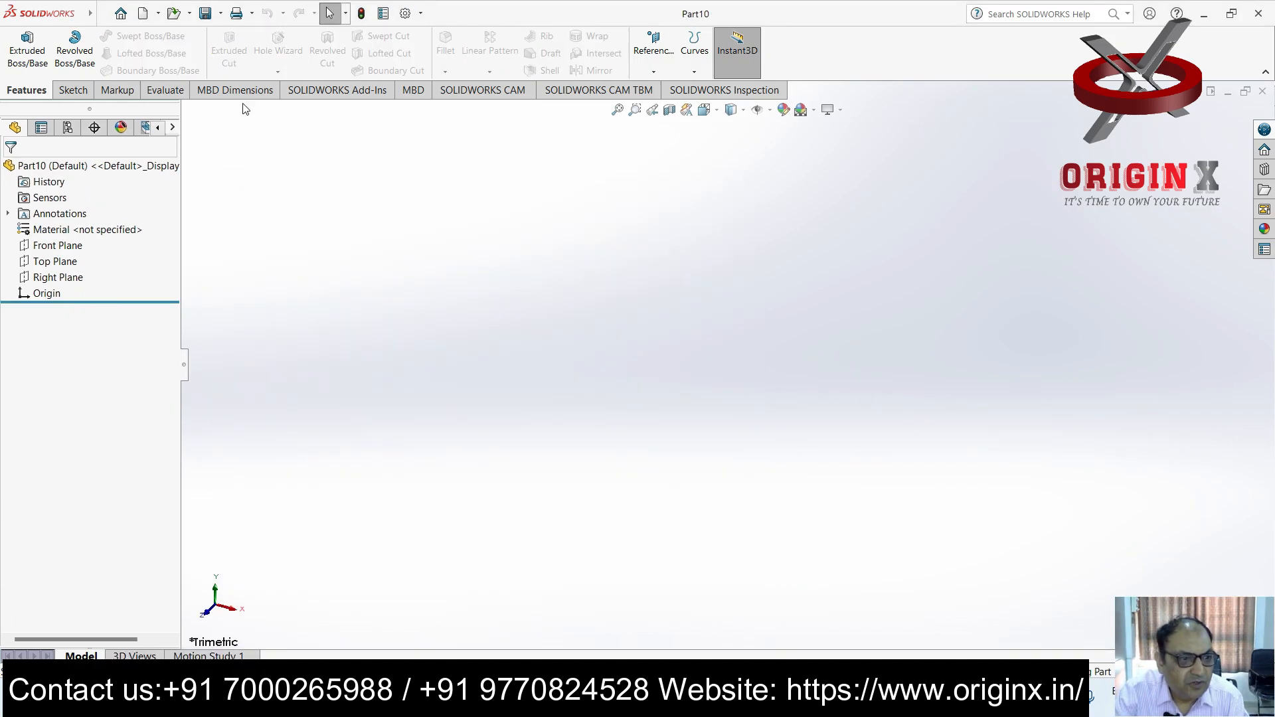
{"action": "left_click", "coordinate": [59, 263]}
{"action": "key", "text": "ctrl+8"}
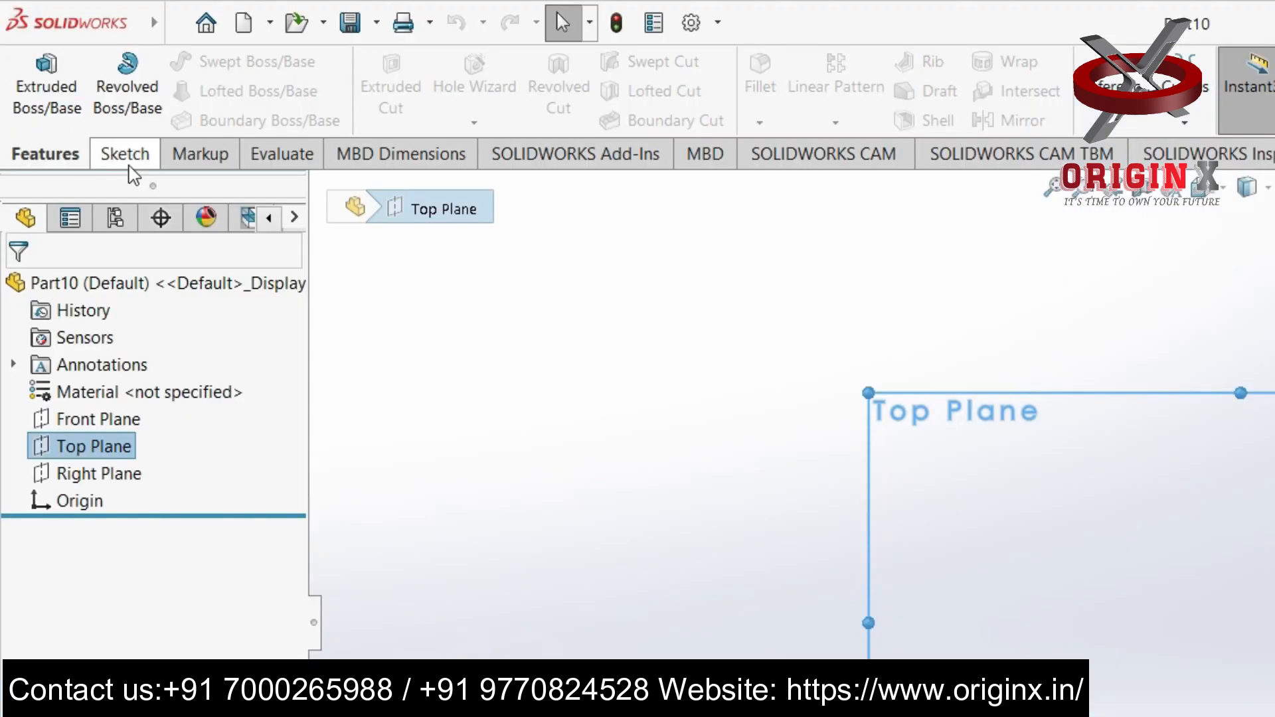
{"action": "left_click", "coordinate": [75, 91]}
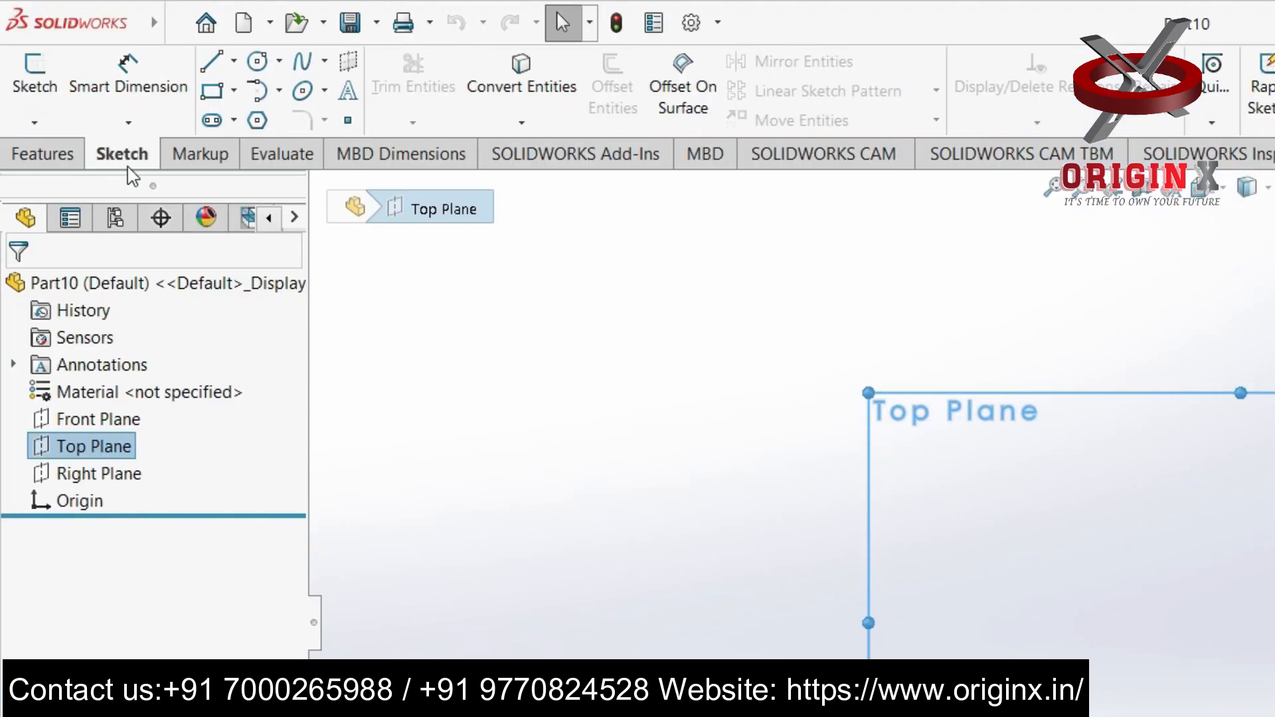
{"action": "left_click", "coordinate": [211, 91]}
{"action": "left_click", "coordinate": [977, 531]}
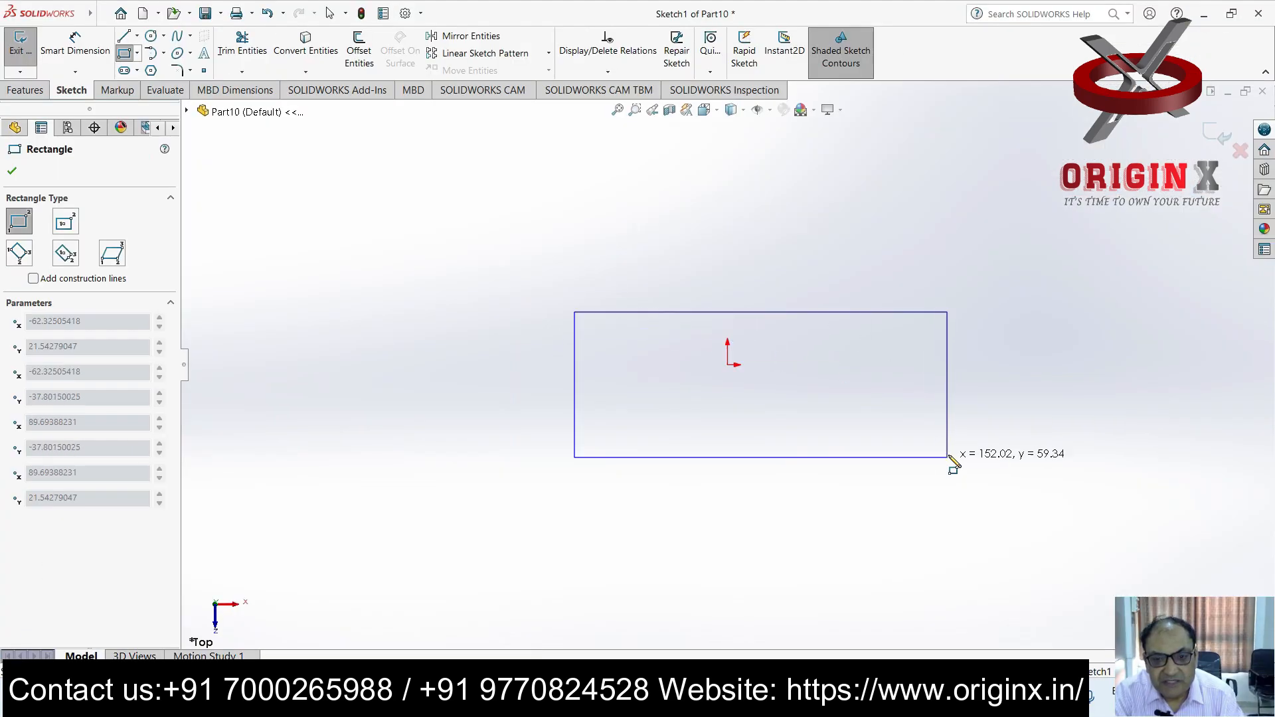
{"action": "left_click", "coordinate": [949, 455]}
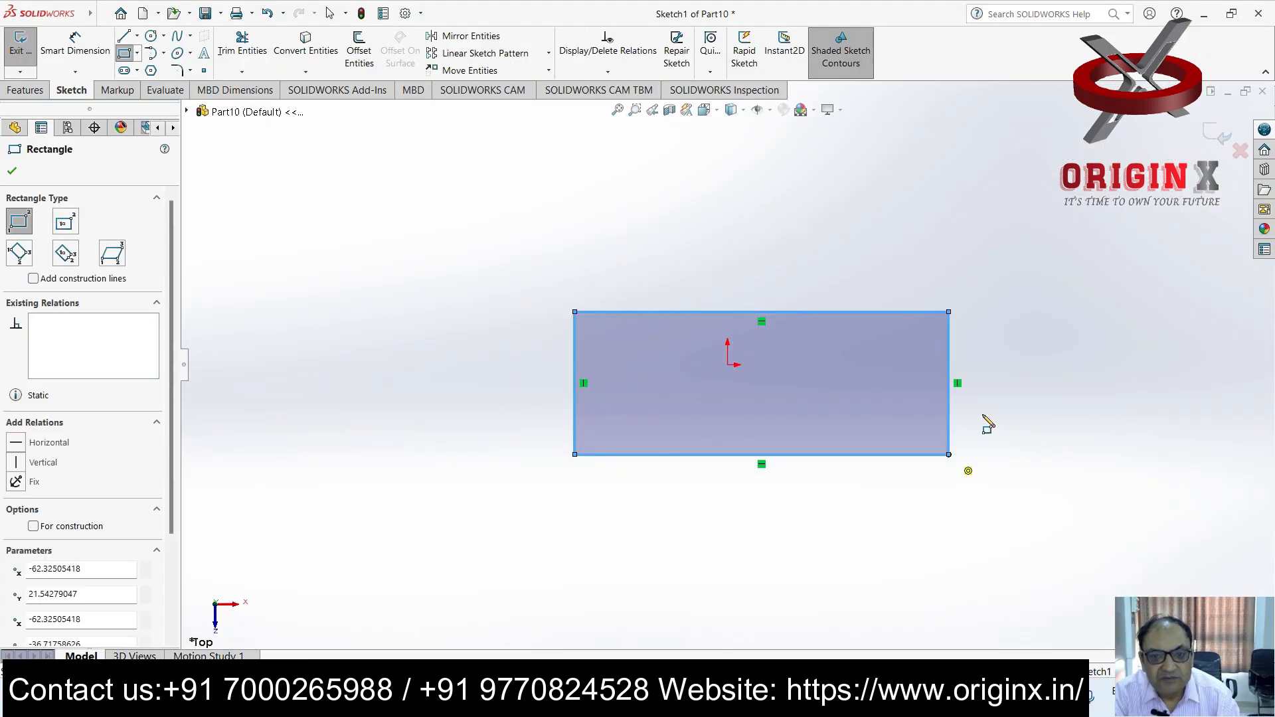
{"action": "key", "text": "Escape"}
Dimension the rectangle's upper horizontal edge to 50 mm
{"action": "left_click", "coordinate": [76, 49]}
{"action": "left_click", "coordinate": [797, 313]}
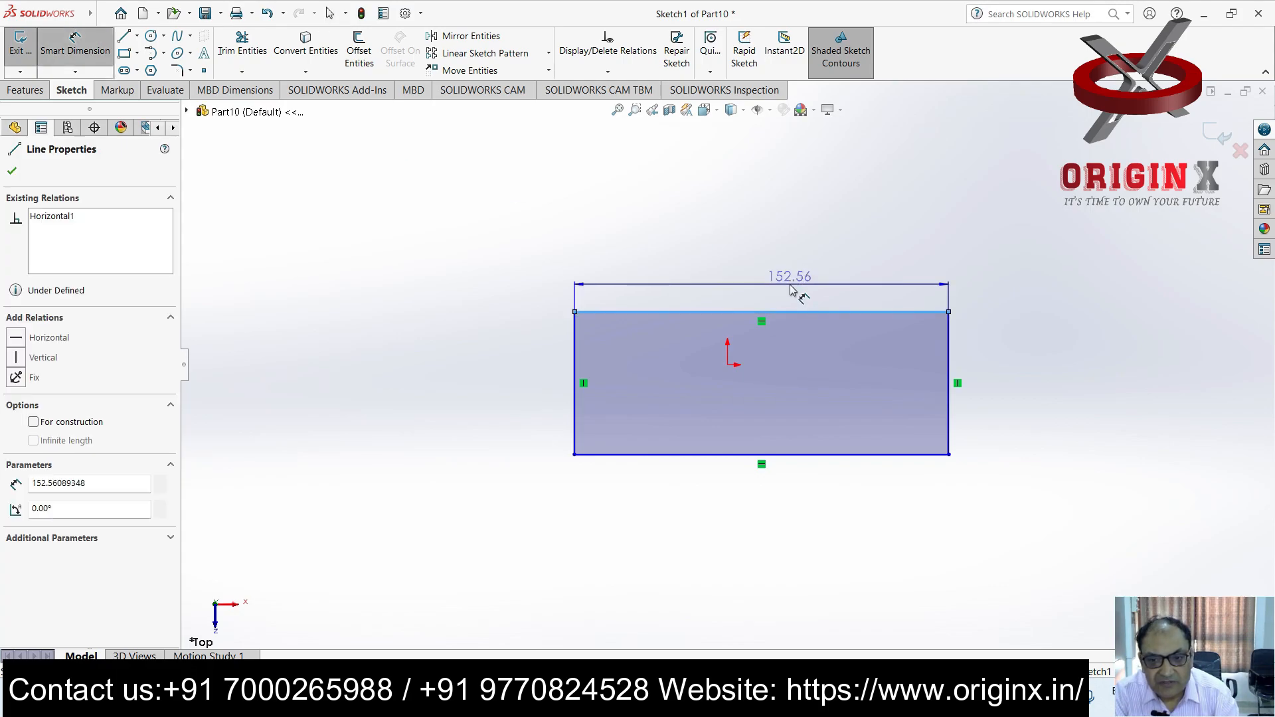
{"action": "left_click", "coordinate": [784, 282]}
{"action": "type", "text": "50"}
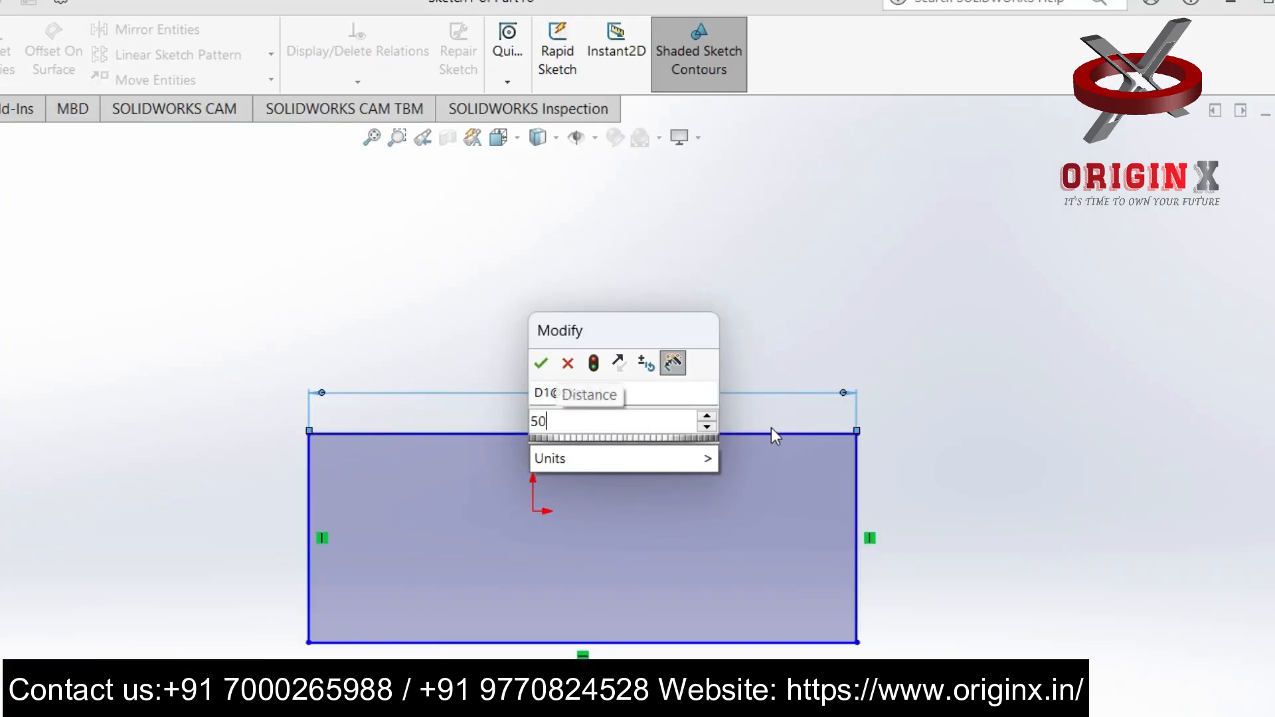
{"action": "key", "text": "Return"}
Dimension the rectangle's right vertical edge to 32 mm
{"action": "left_click", "coordinate": [857, 523]}
{"action": "left_click", "coordinate": [903, 539]}
{"action": "type", "text": "232"}
{"action": "key", "text": "BackSpace"}
{"action": "key", "text": "BackSpace"}
{"action": "type", "text": "32"}
{"action": "key", "text": "Return"}
{"action": "left_click", "coordinate": [1274, 131]}
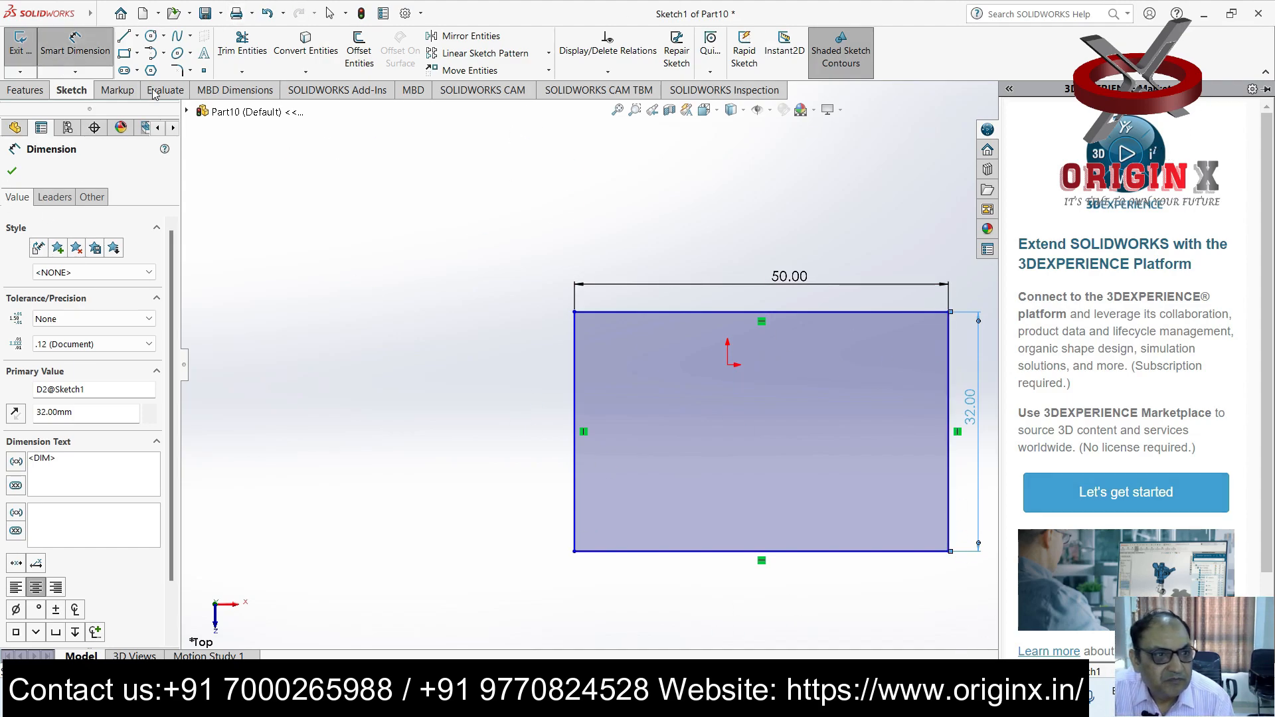
Round the rectangle's lower right corner with a 14 mm sketch fillet
{"action": "left_click", "coordinate": [191, 71]}
{"action": "left_click", "coordinate": [202, 86]}
{"action": "left_click", "coordinate": [948, 515]}
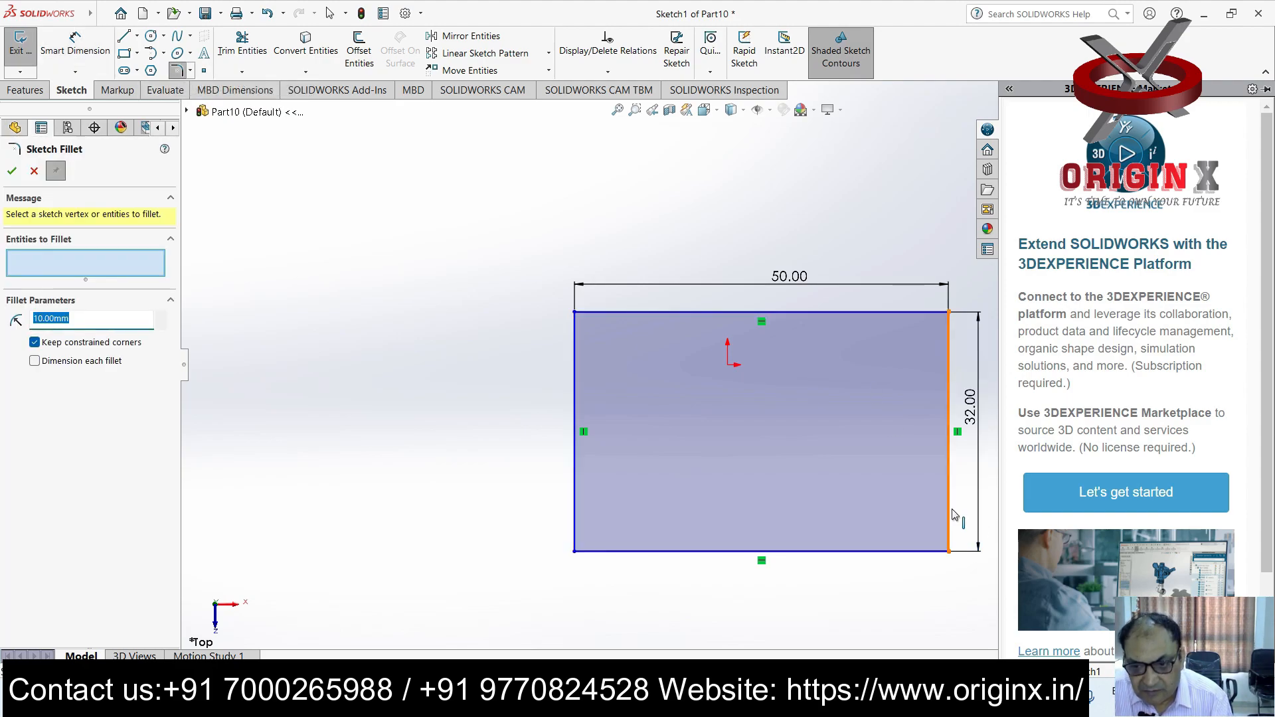
{"action": "left_click", "coordinate": [922, 551]}
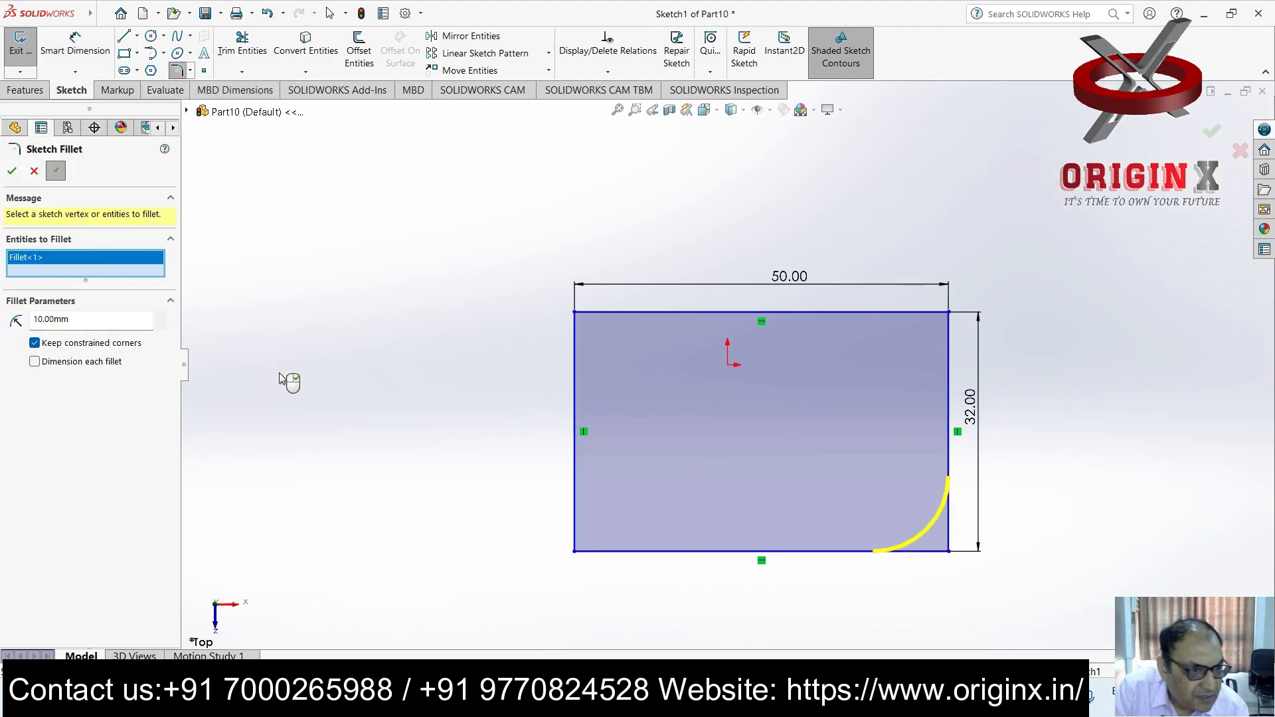
{"action": "left_click_drag", "start_coordinate": [75, 324], "coordinate": [4, 326]}
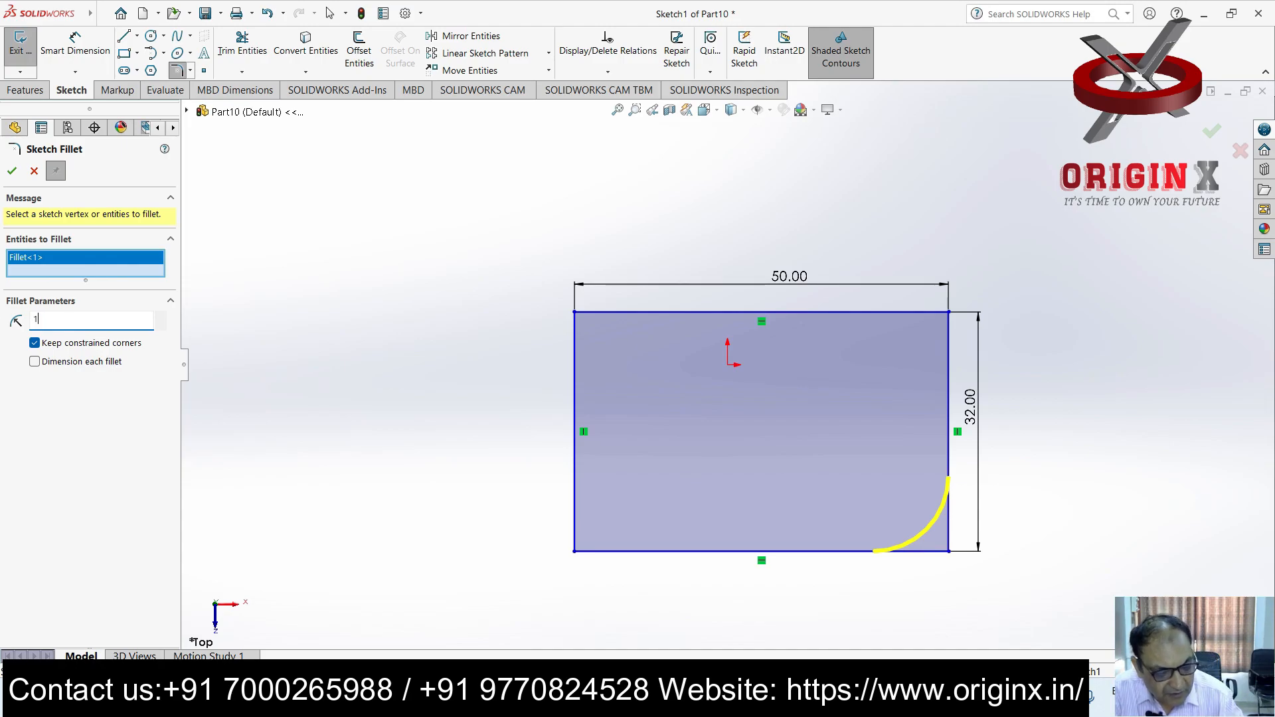
{"action": "type", "text": "14"}
{"action": "key", "text": "Return"}
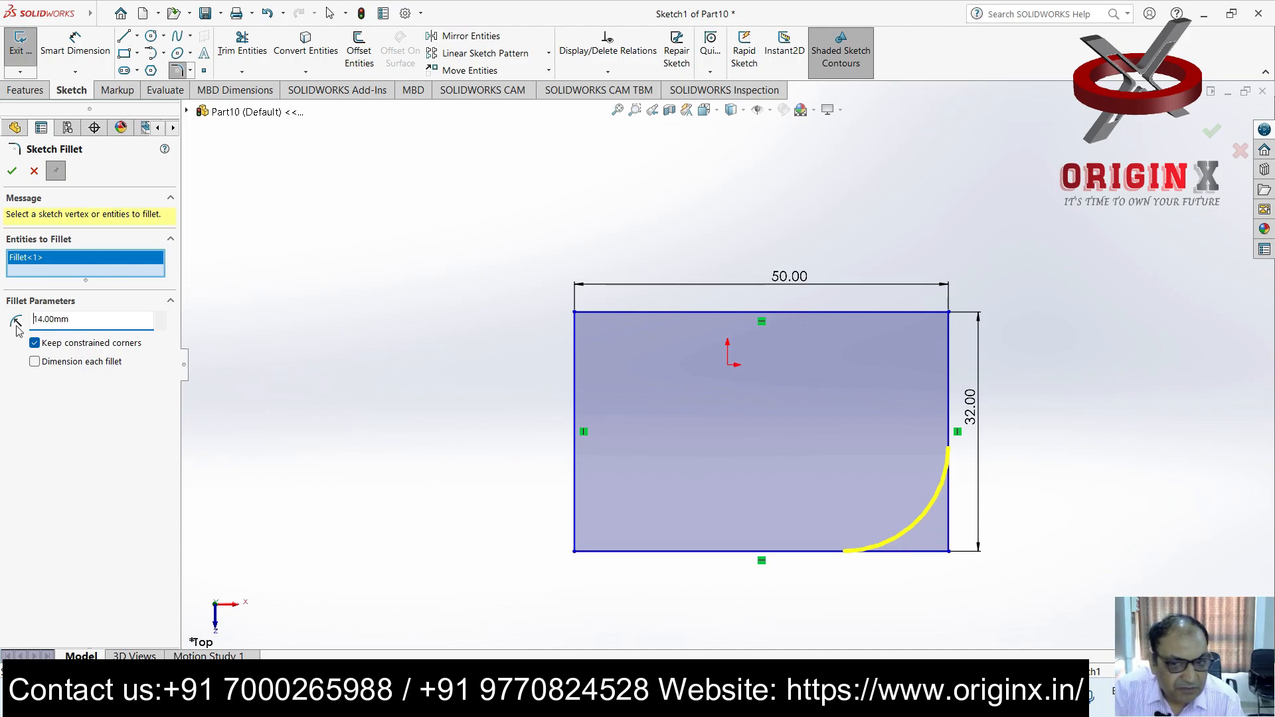
{"action": "left_click", "coordinate": [12, 171]}
{"action": "scroll", "coordinate": [751, 449], "scroll_direction": "up", "scroll_amount": 2}
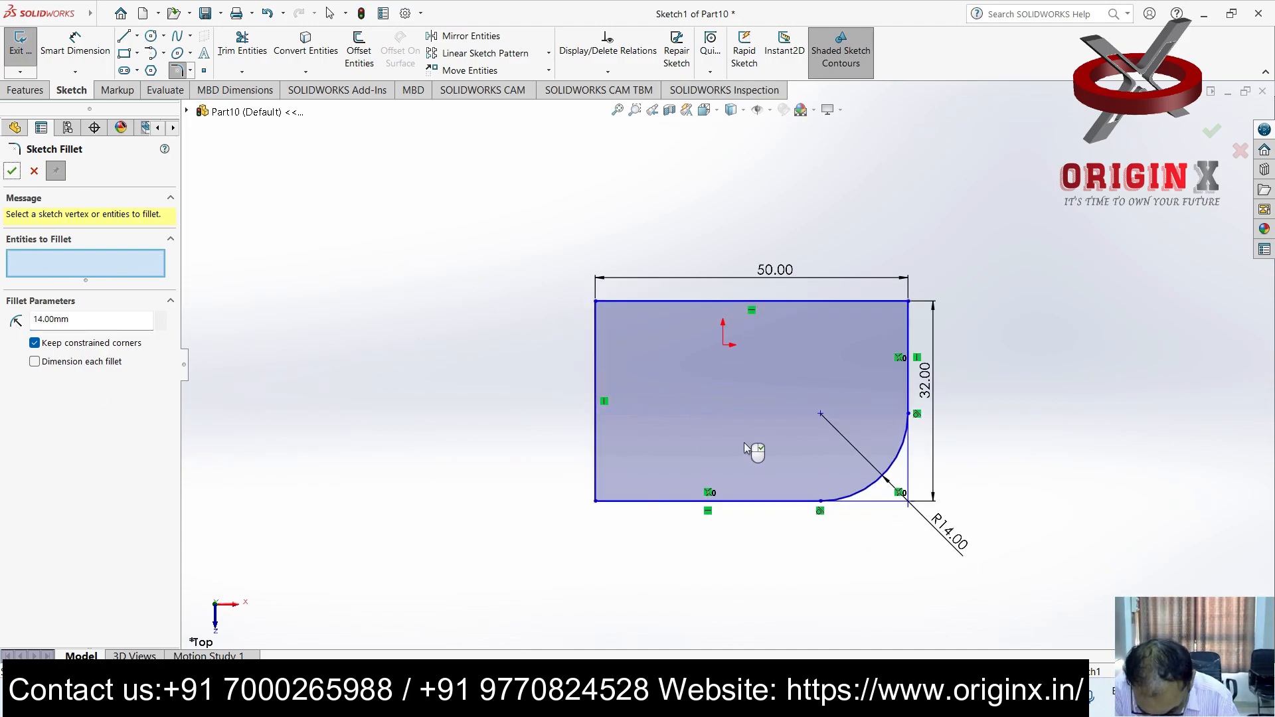
{"action": "left_click", "coordinate": [24, 90]}
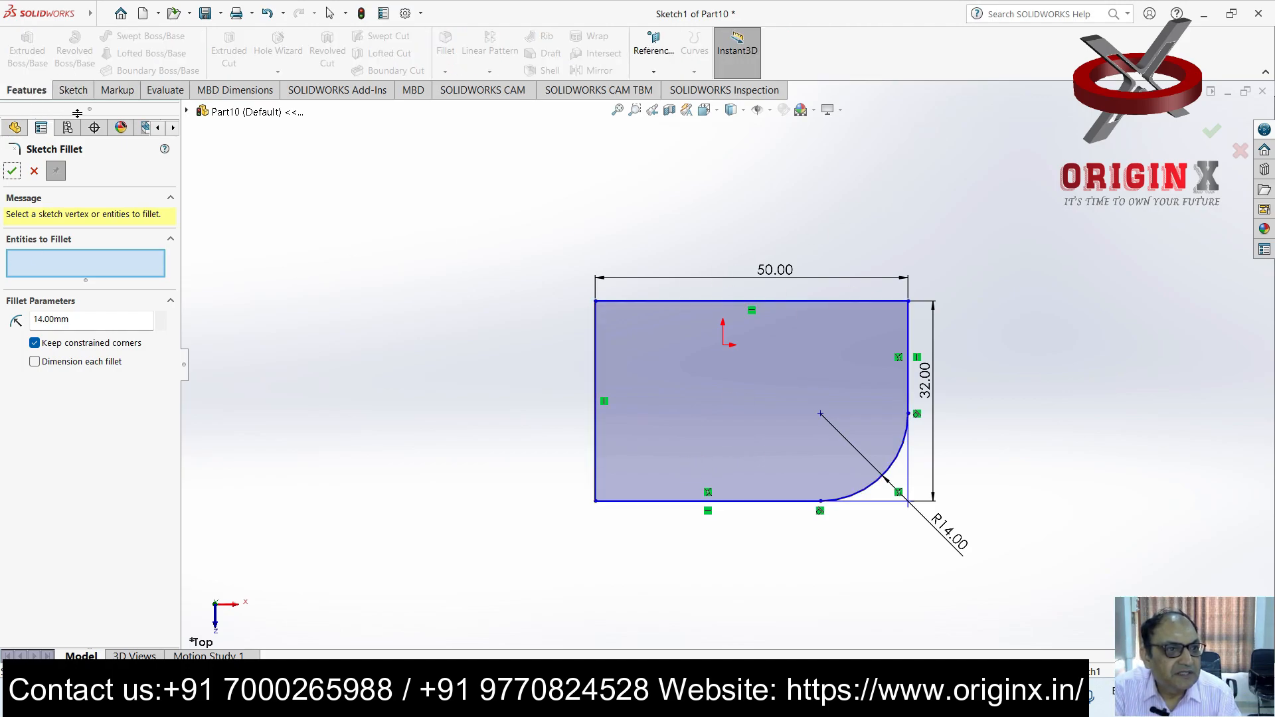
{"action": "left_click", "coordinate": [11, 172]}
Extrude the rounded rectangle profile upward with a blind depth of 7 mm
{"action": "left_click", "coordinate": [26, 51]}
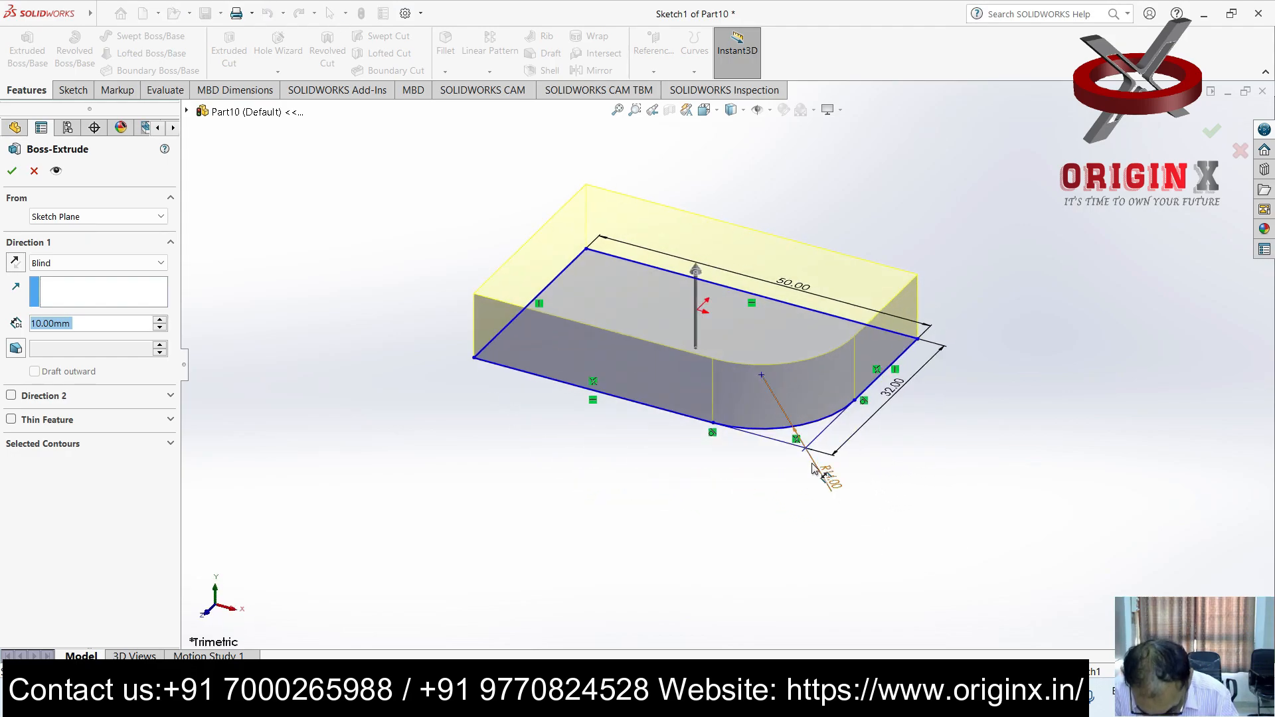
{"action": "type", "text": "7"}
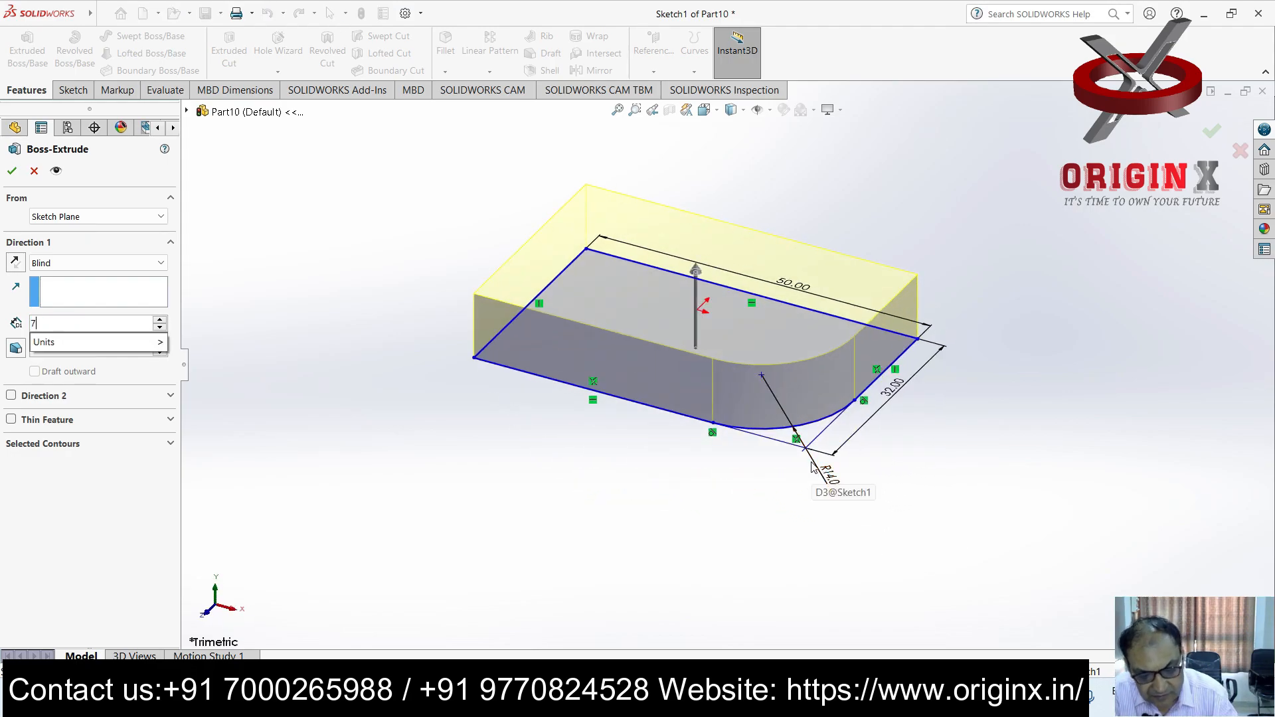
{"action": "key", "text": "Return"}
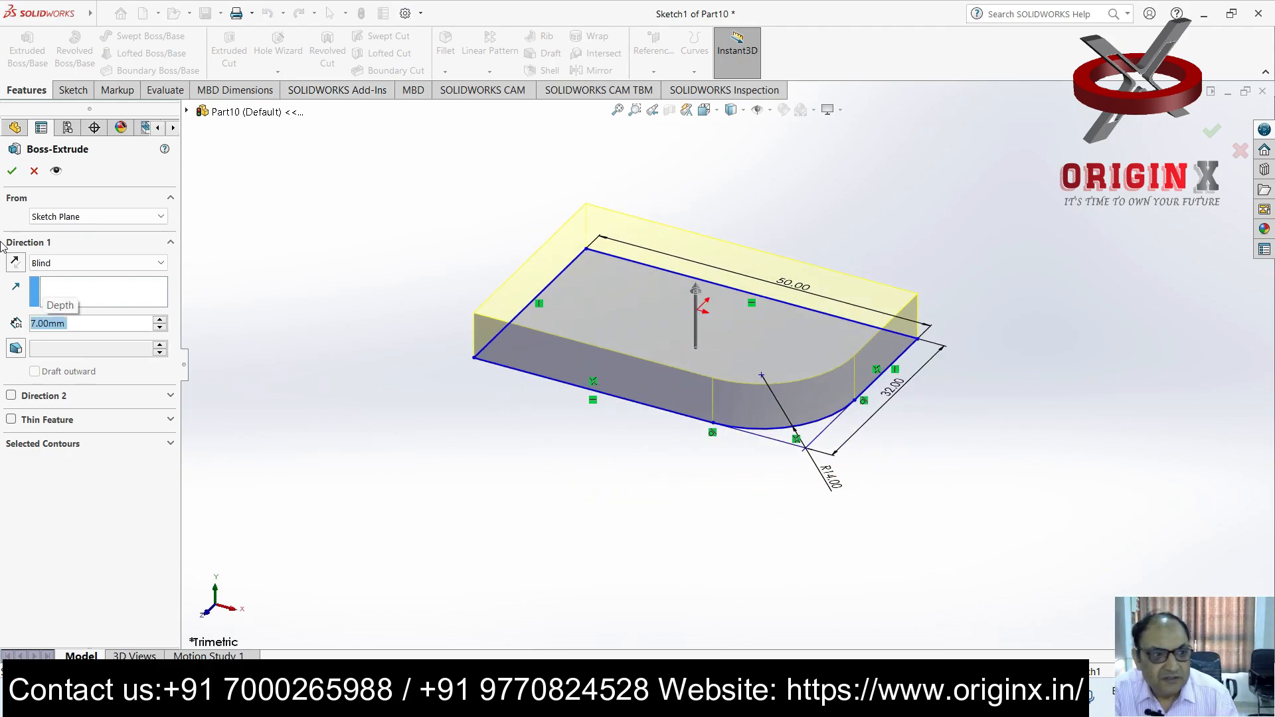
{"action": "left_click", "coordinate": [12, 172]}
Sketch a rectangle about 8.4 mm by 3.6 mm on the plate's flat front face, starting on its upper edge
{"action": "mouse_move", "coordinate": [770, 487]}
{"action": "middle_mouse_down"}
{"action": "mouse_move", "coordinate": [834, 464]}
{"action": "mouse_move", "coordinate": [760, 487]}
{"action": "mouse_move", "coordinate": [786, 467]}
{"action": "mouse_move", "coordinate": [784, 490]}
{"action": "middle_mouse_up"}
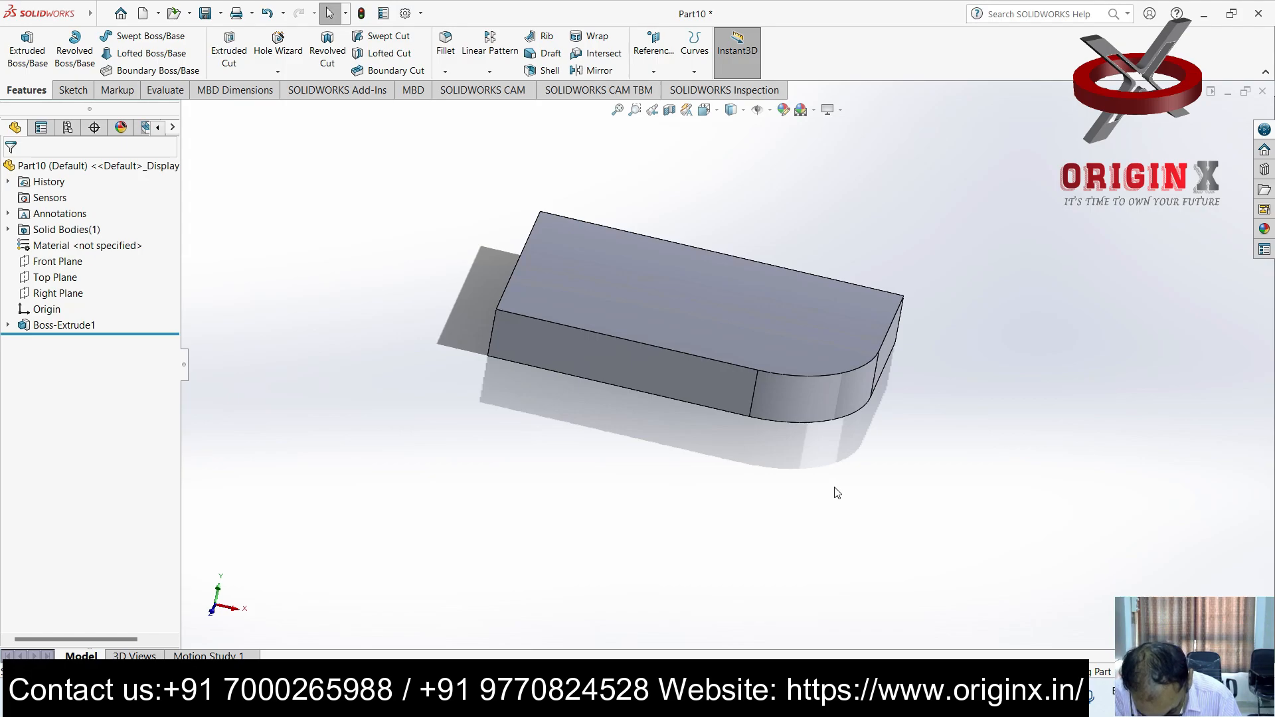
{"action": "left_click", "coordinate": [602, 349]}
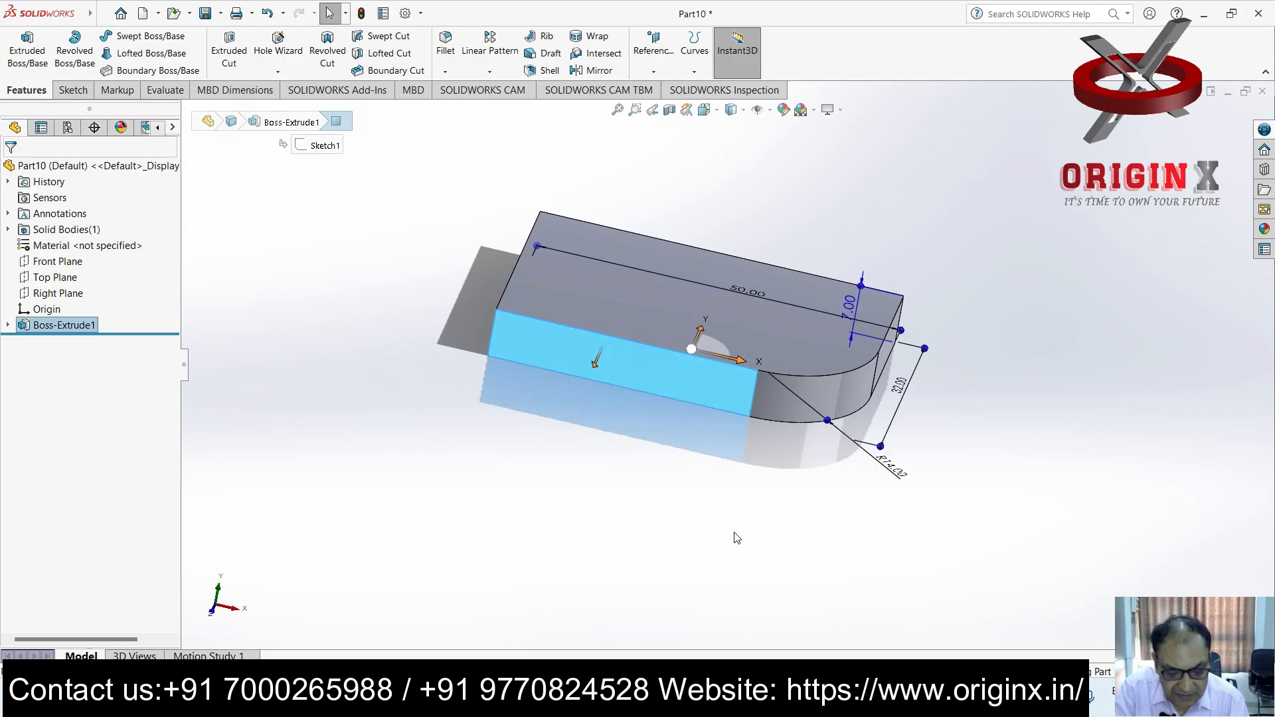
{"action": "key", "text": "ctrl+8"}
{"action": "left_click", "coordinate": [73, 90]}
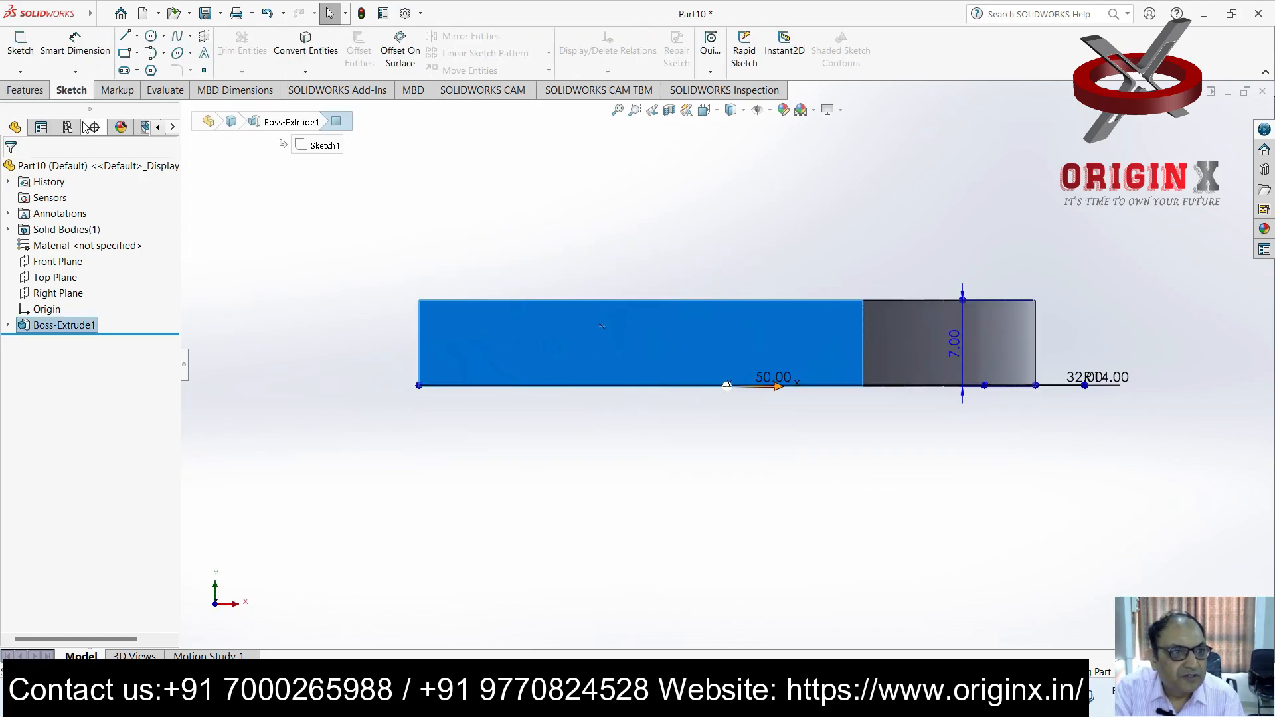
{"action": "left_click", "coordinate": [124, 53]}
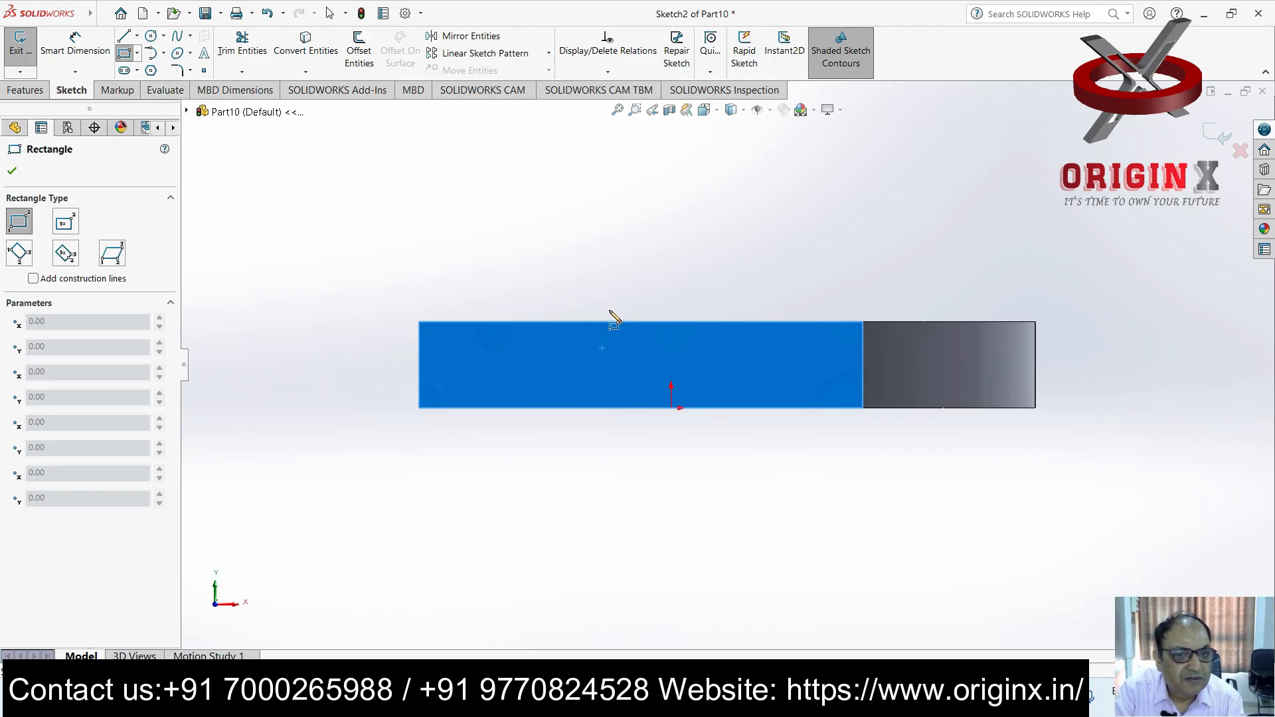
{"action": "left_click", "coordinate": [541, 322]}
{"action": "left_click", "coordinate": [645, 366]}
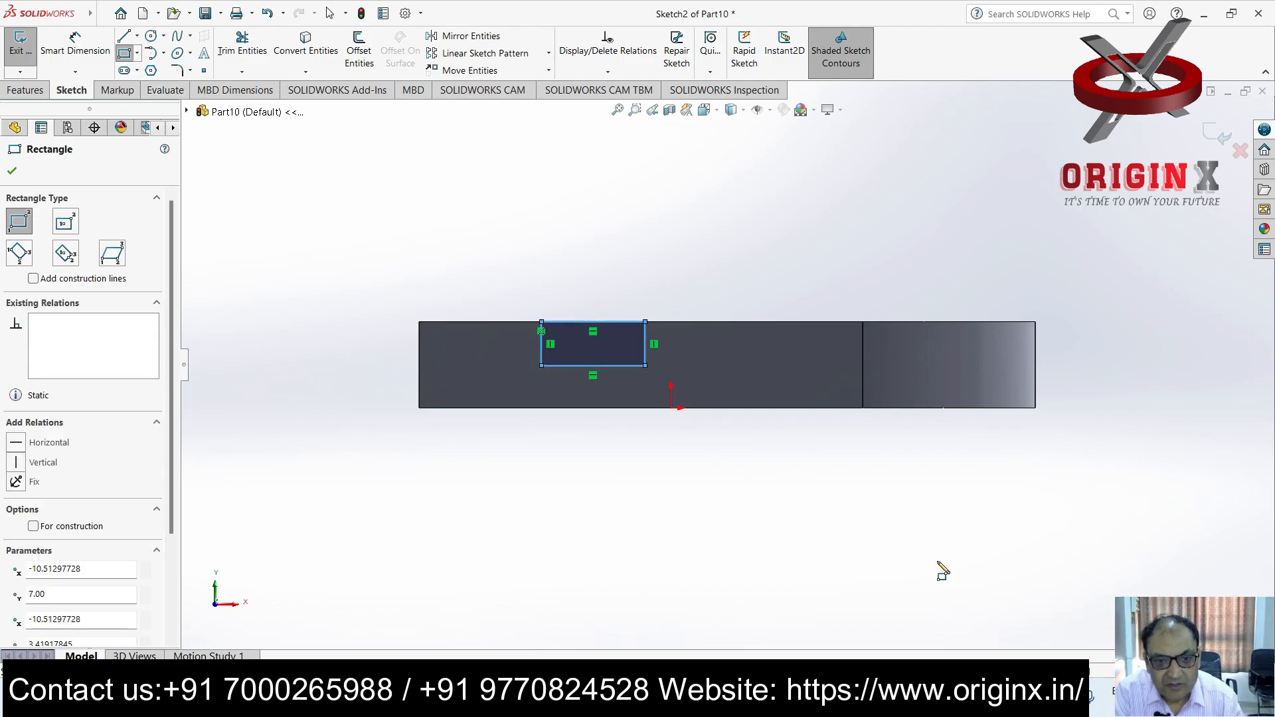
{"action": "key", "text": "Escape"}
Dimension the small rectangle's left side 13 mm from the plate's left edge
{"action": "left_click", "coordinate": [64, 43]}
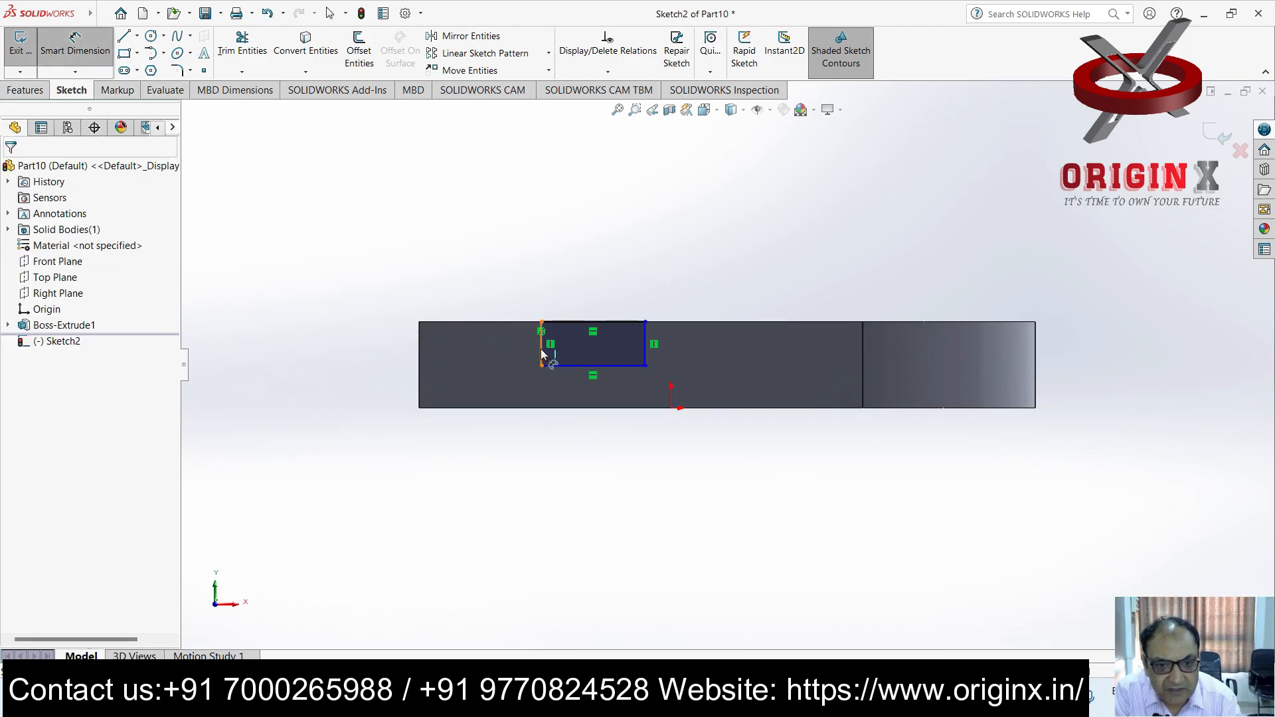
{"action": "left_click", "coordinate": [541, 356]}
{"action": "left_click", "coordinate": [420, 352]}
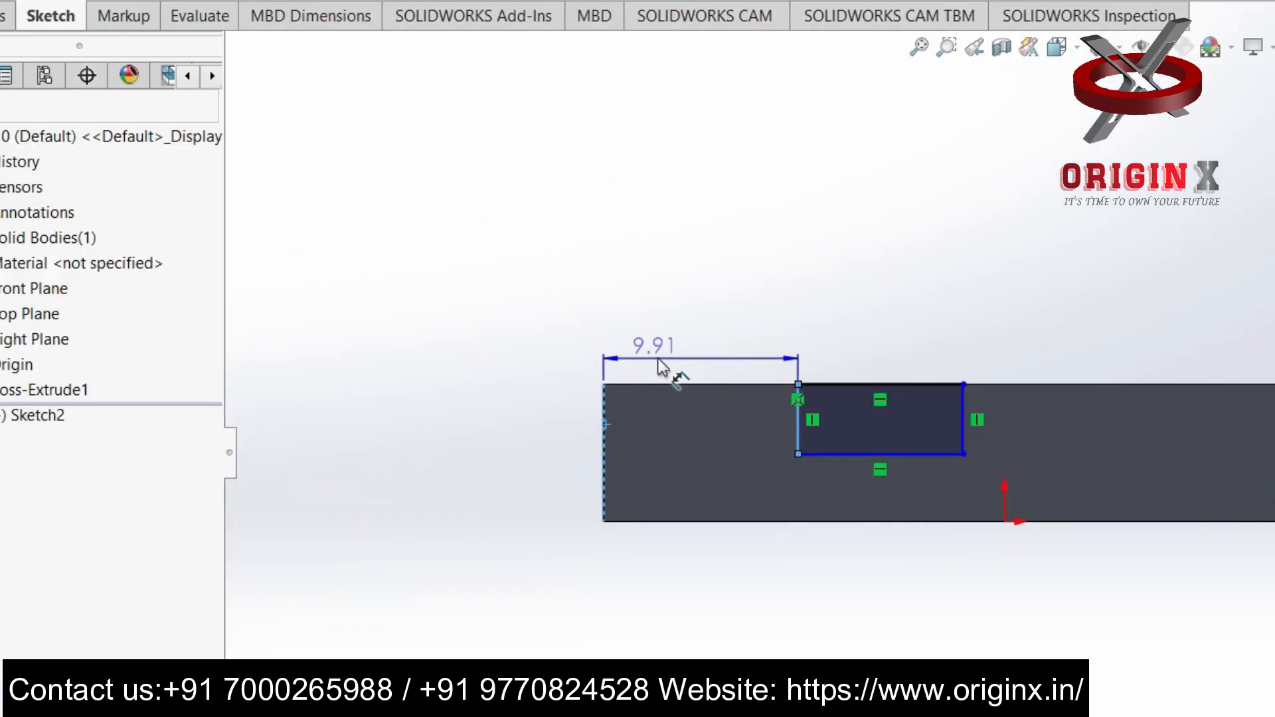
{"action": "left_click", "coordinate": [657, 359]}
{"action": "type", "text": "13"}
{"action": "key", "text": "Return"}
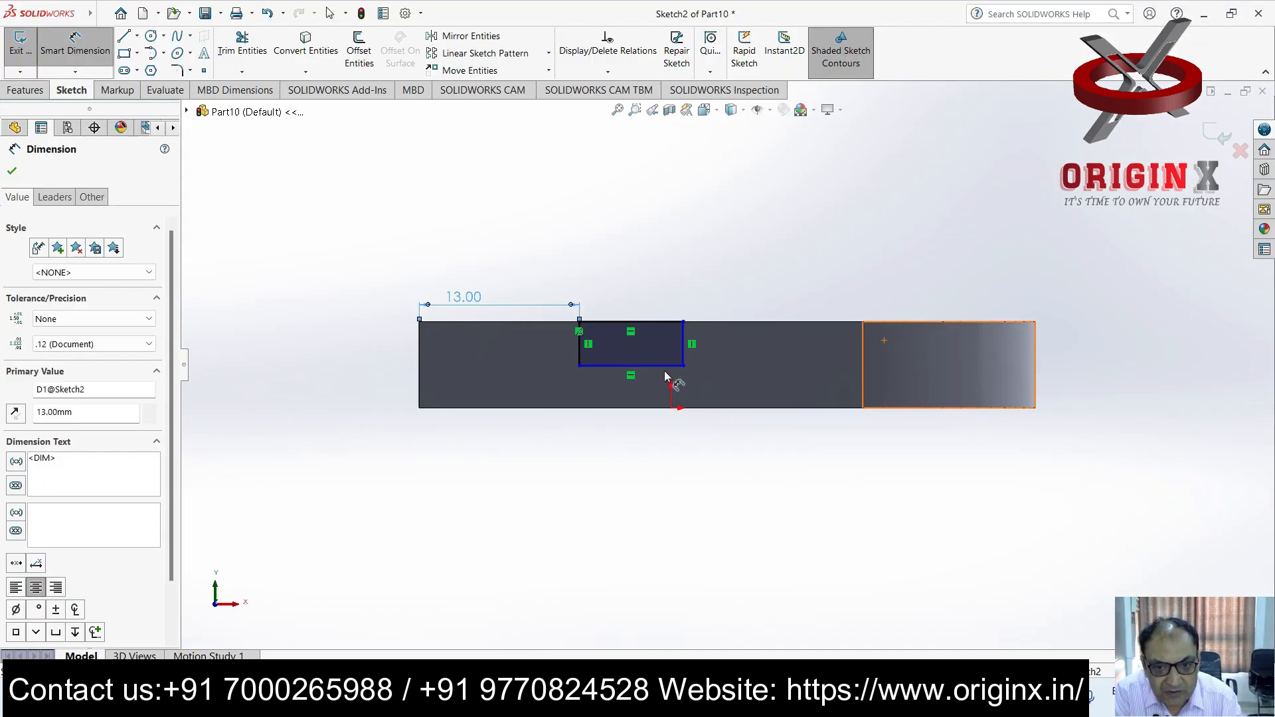
Dimension the small rectangle to 8 mm wide and 4 mm high
{"action": "left_click", "coordinate": [665, 366]}
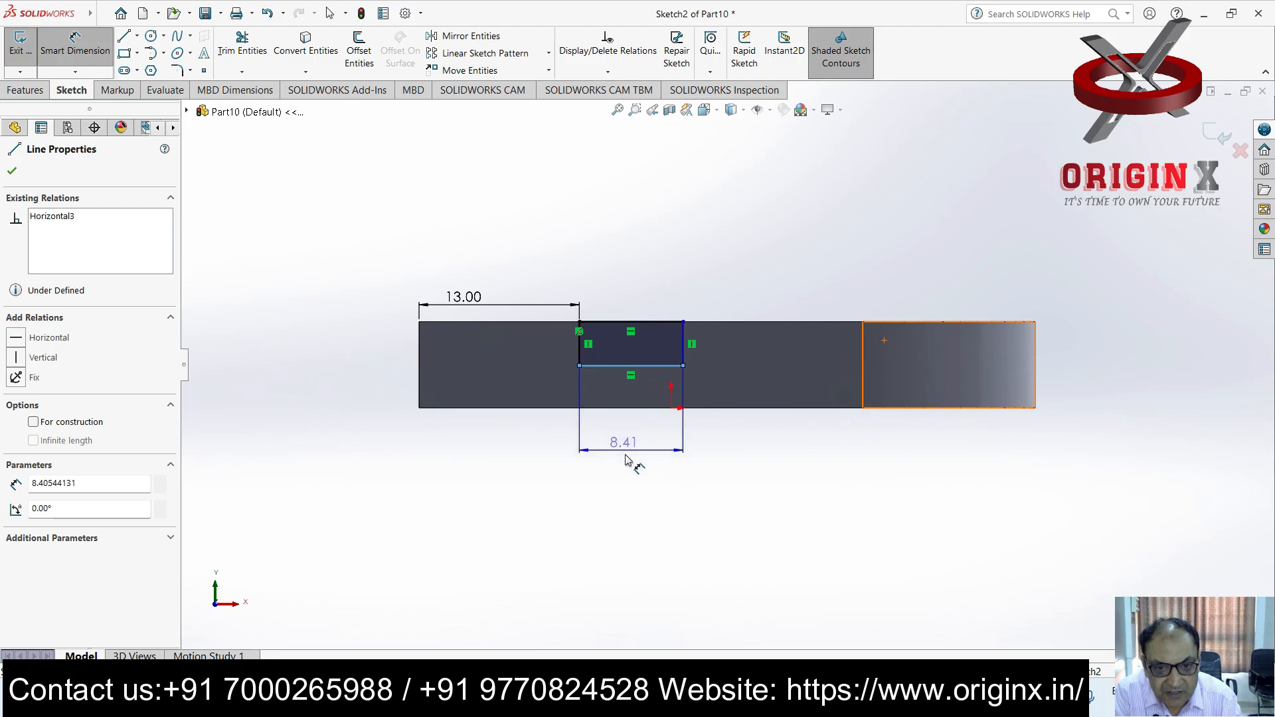
{"action": "left_click", "coordinate": [639, 455]}
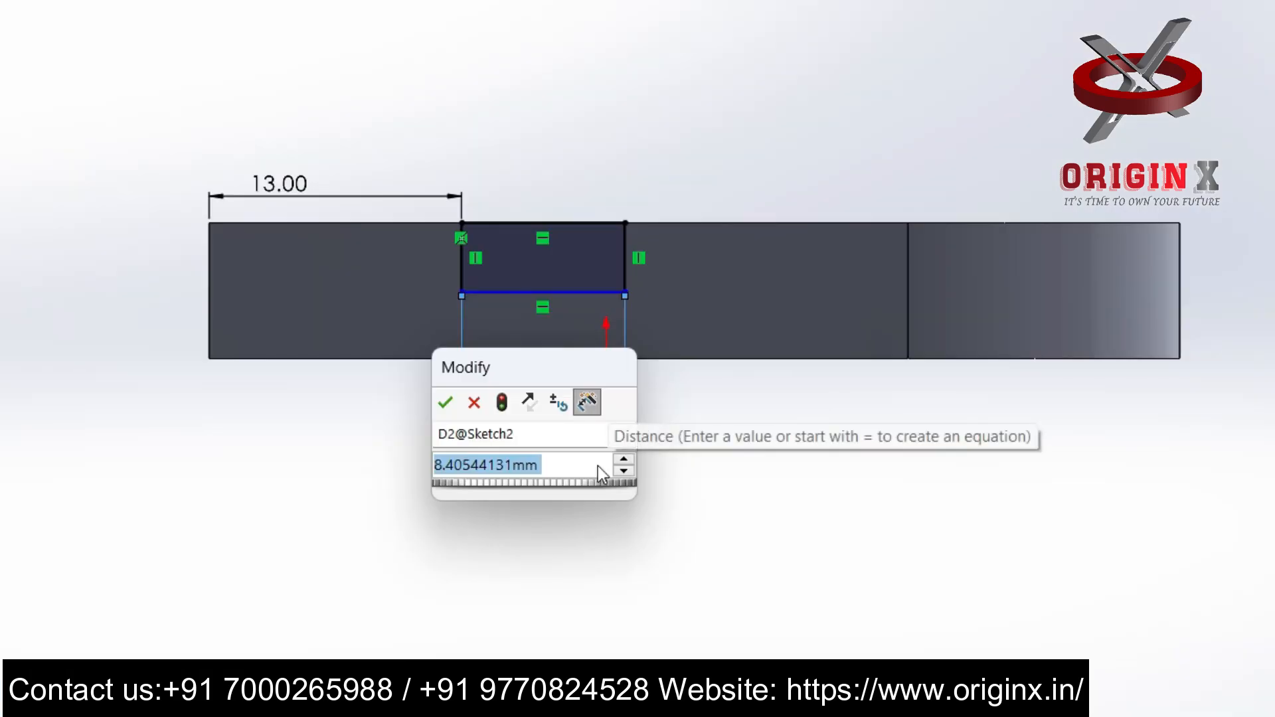
{"action": "type", "text": "8"}
{"action": "key", "text": "Return"}
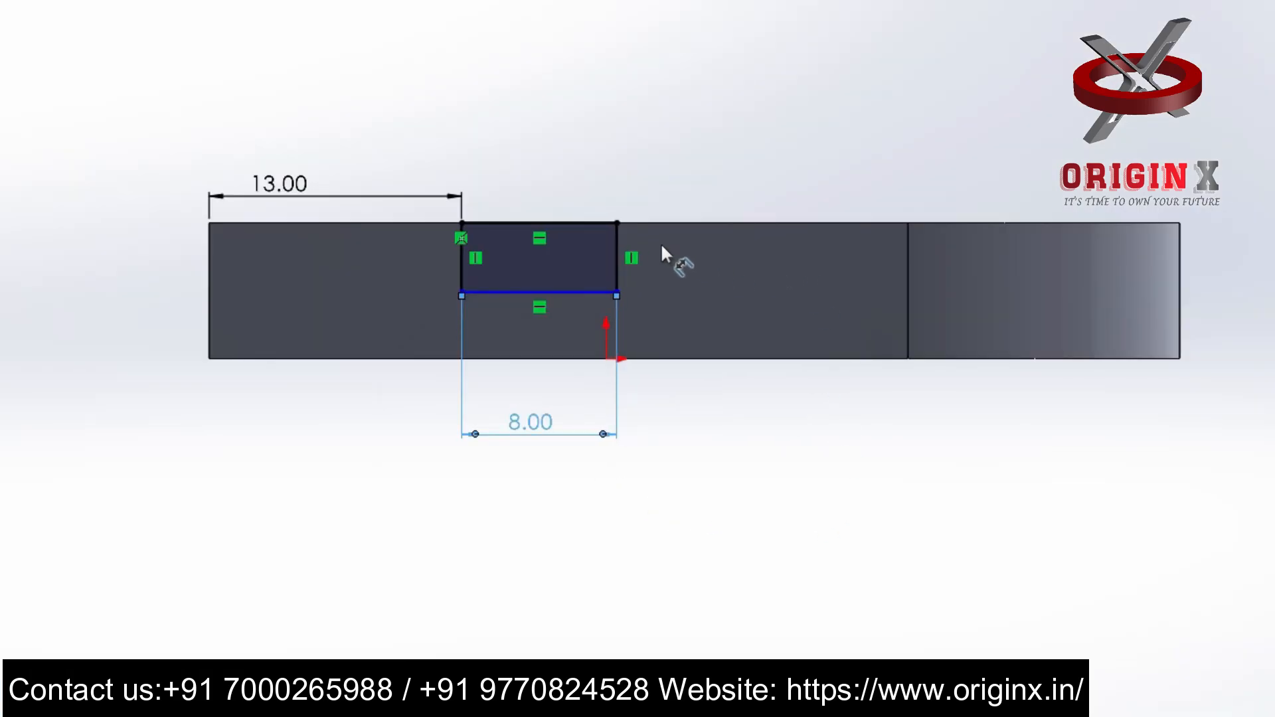
{"action": "left_click", "coordinate": [625, 266]}
{"action": "left_click", "coordinate": [748, 361]}
{"action": "type", "text": "4"}
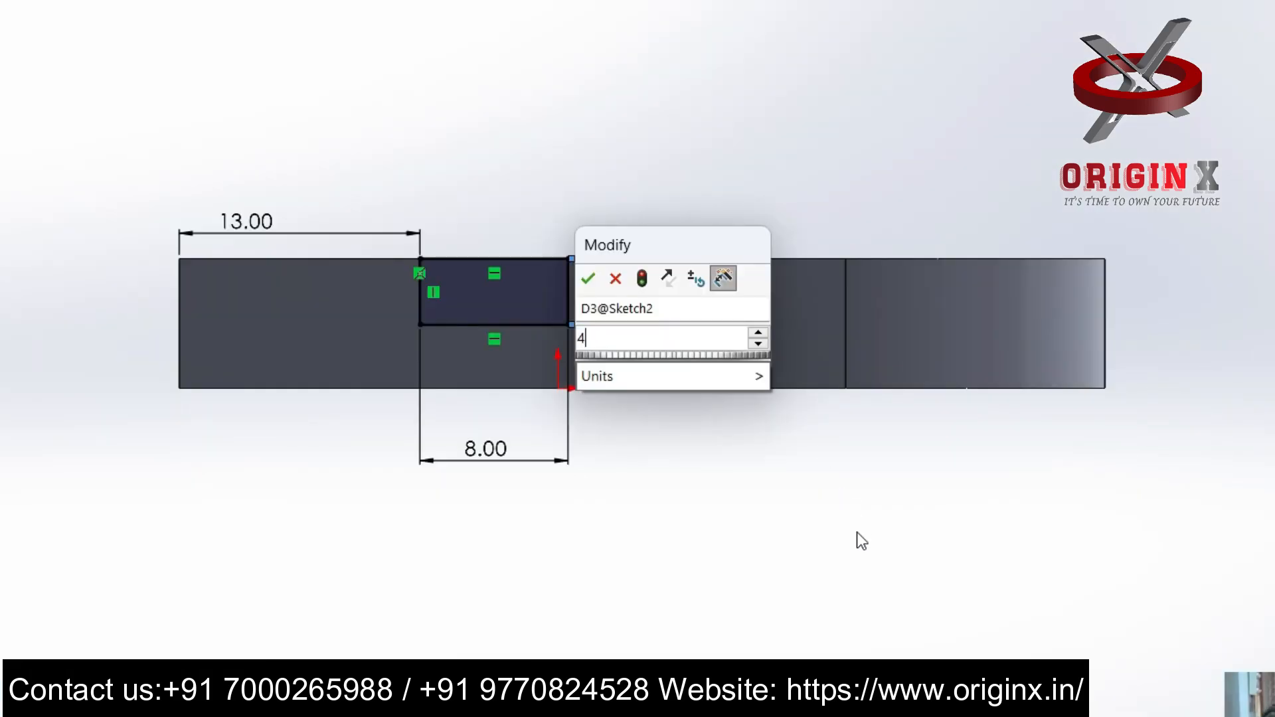
{"action": "key", "text": "Return"}
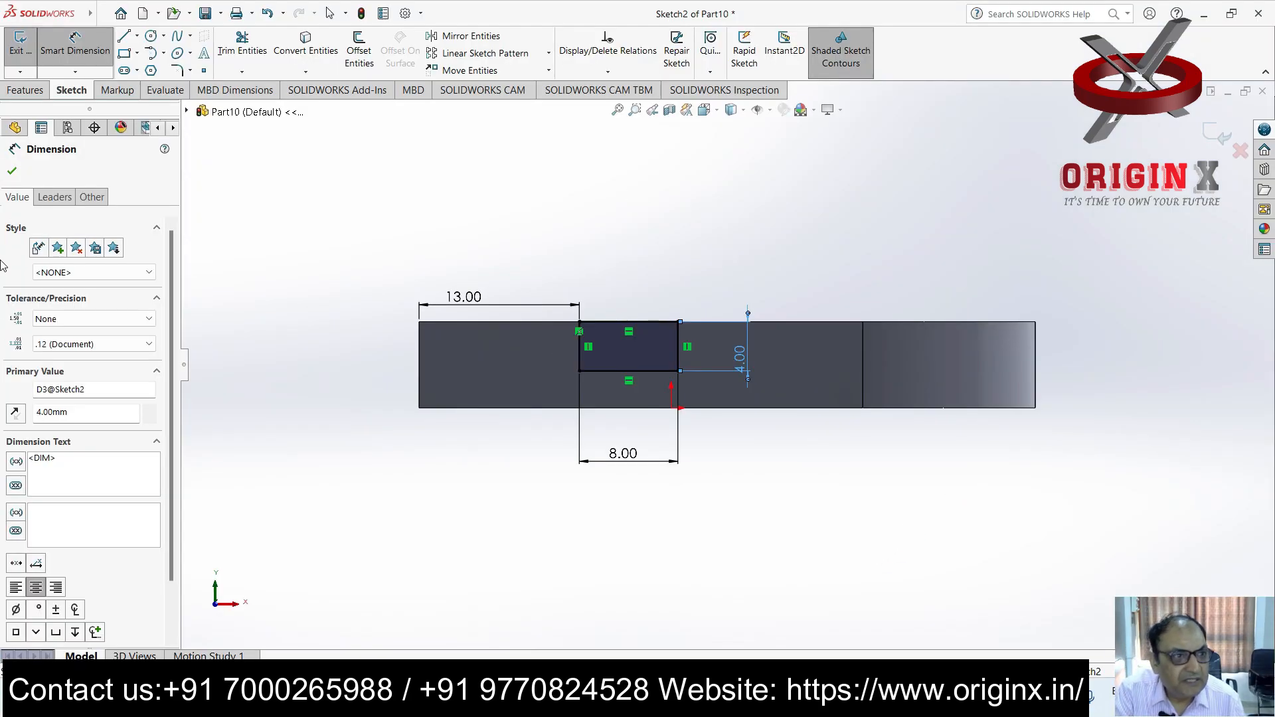
{"action": "left_click", "coordinate": [12, 173]}
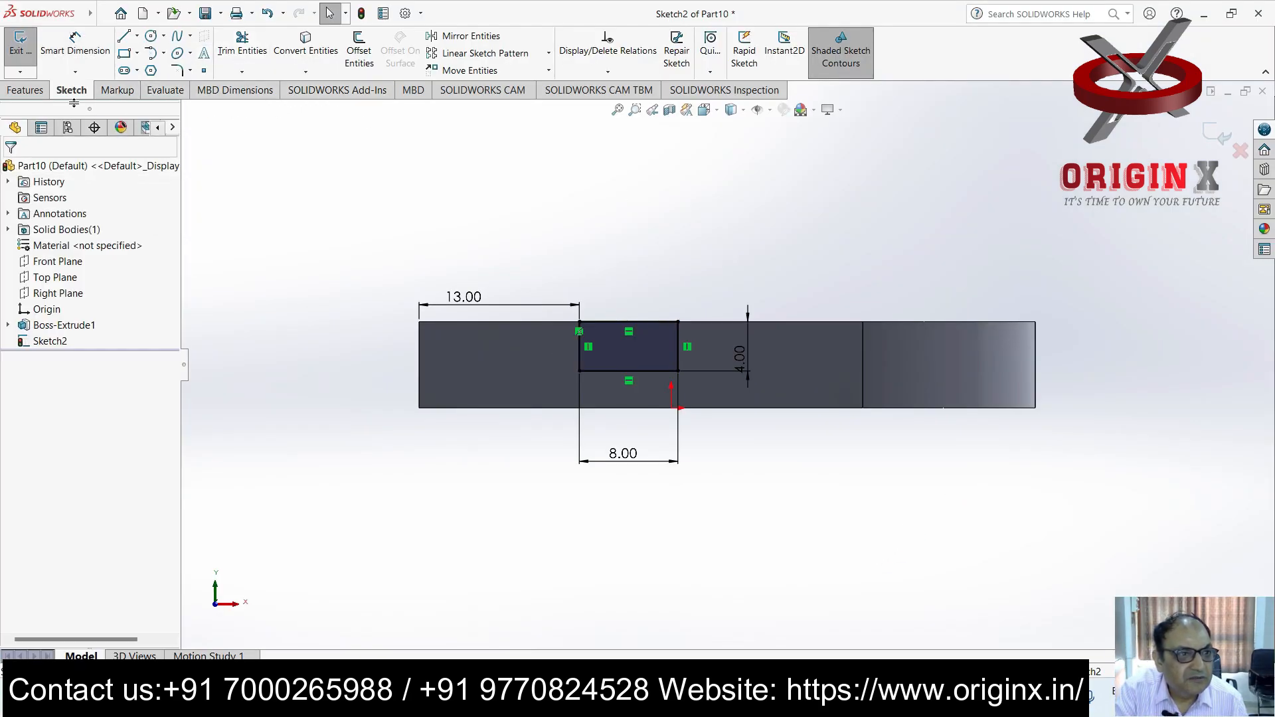
Cut-extrude the small rectangle through the plate with a blind depth of 50 mm to form an open groove
{"action": "left_click", "coordinate": [23, 91]}
{"action": "left_click", "coordinate": [229, 51]}
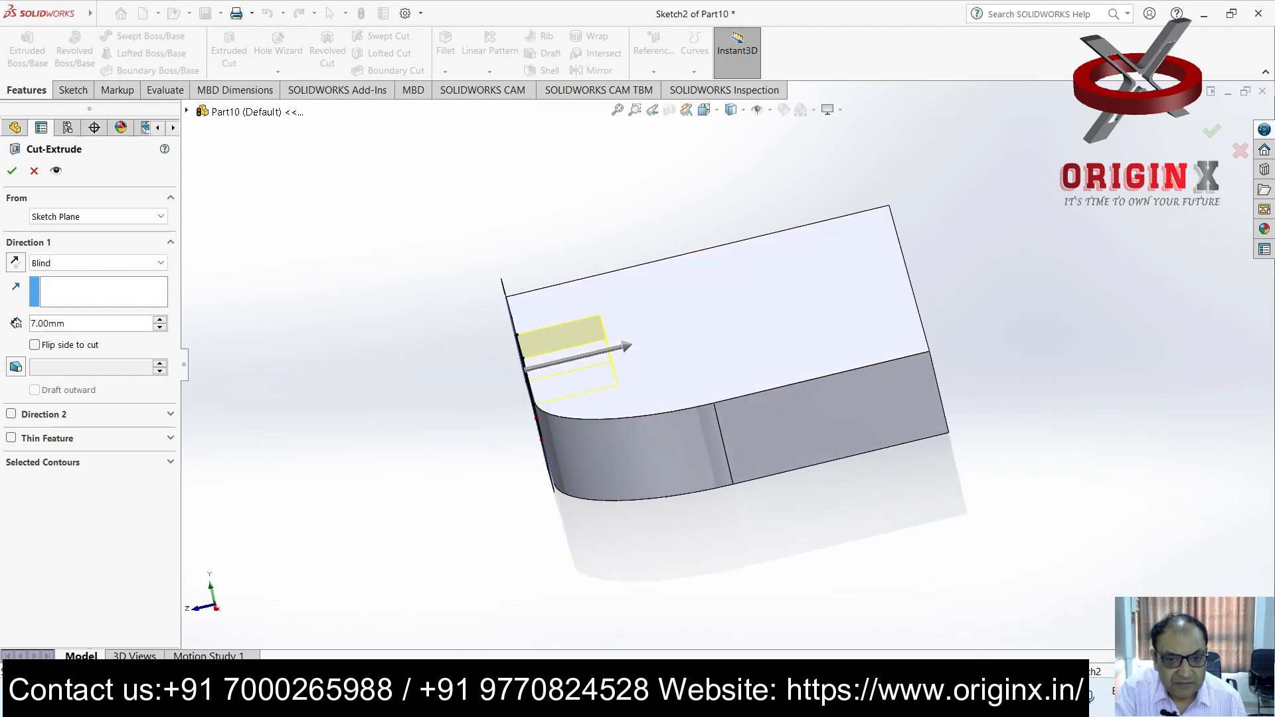
{"action": "left_click_drag", "start_coordinate": [642, 342], "coordinate": [1130, 359]}
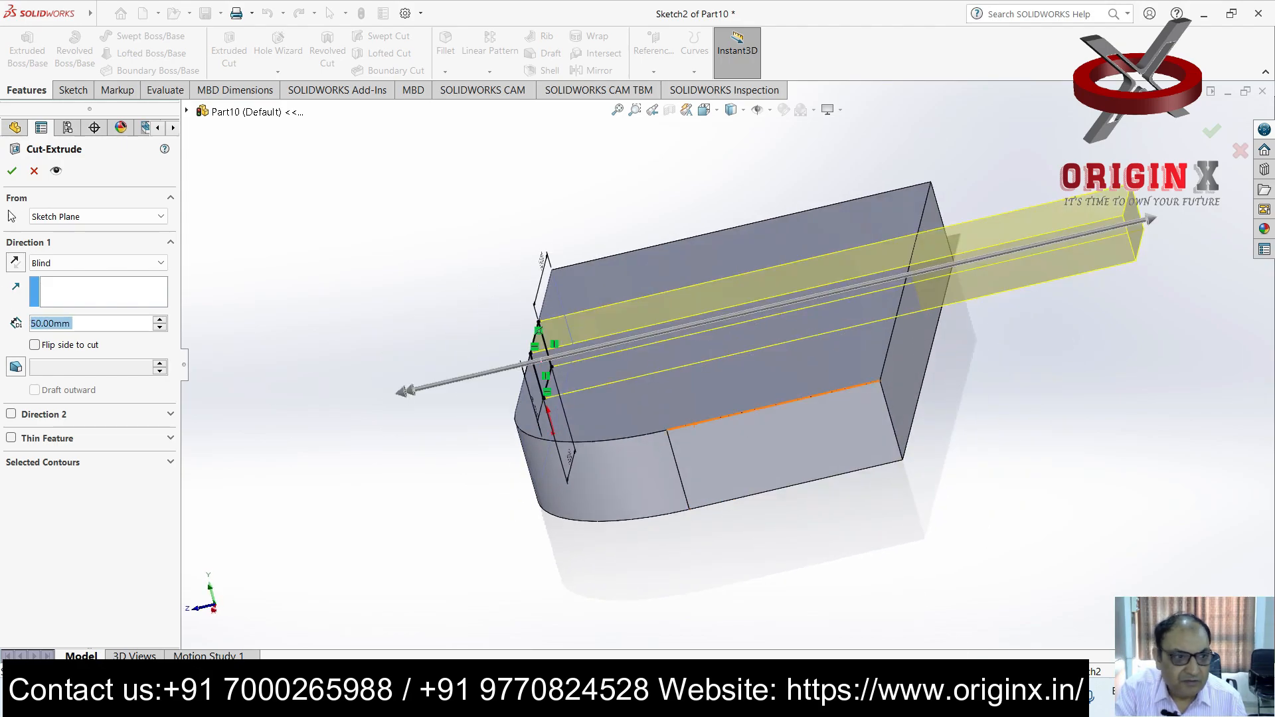
{"action": "left_click", "coordinate": [12, 172]}
{"action": "middle_click_drag", "start_coordinate": [982, 487], "coordinate": [1193, 397]}
{"action": "middle_click_drag", "start_coordinate": [935, 442], "coordinate": [679, 456]}
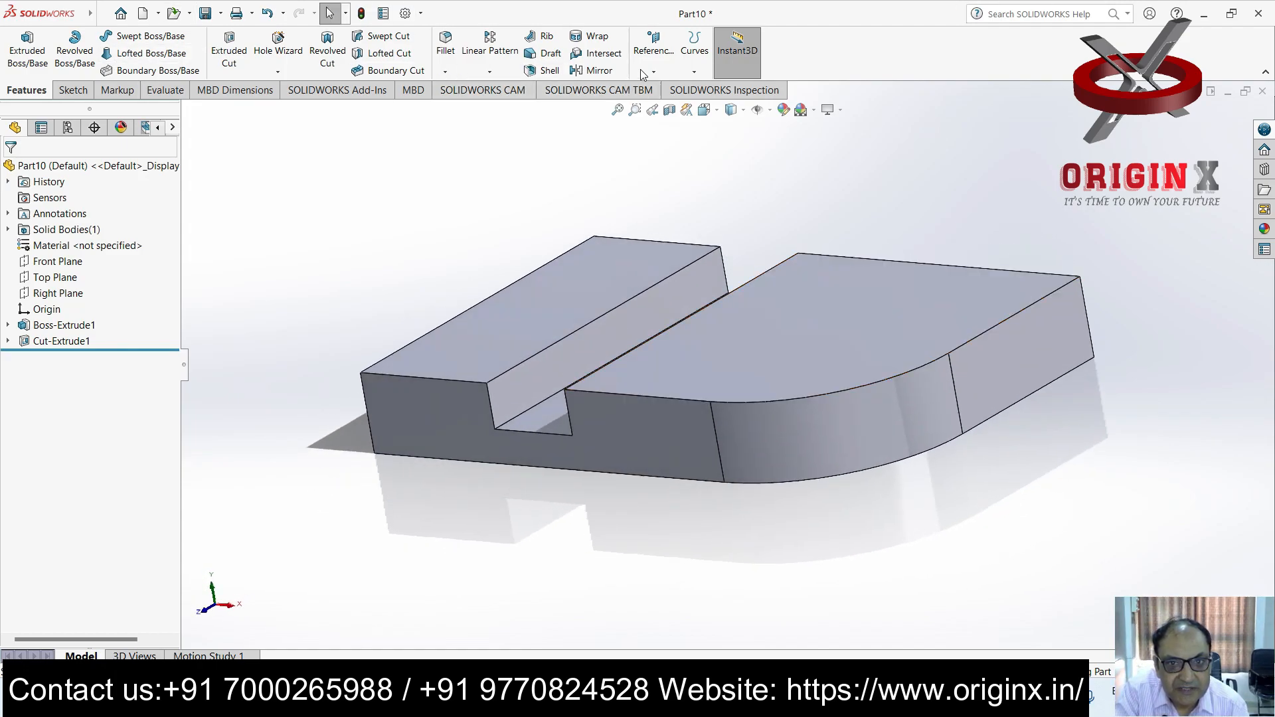
Create a reference plane offset 50 mm back into the plate from the flat end face beside the rounded corner
{"action": "left_click", "coordinate": [654, 70]}
{"action": "left_click", "coordinate": [1039, 370]}
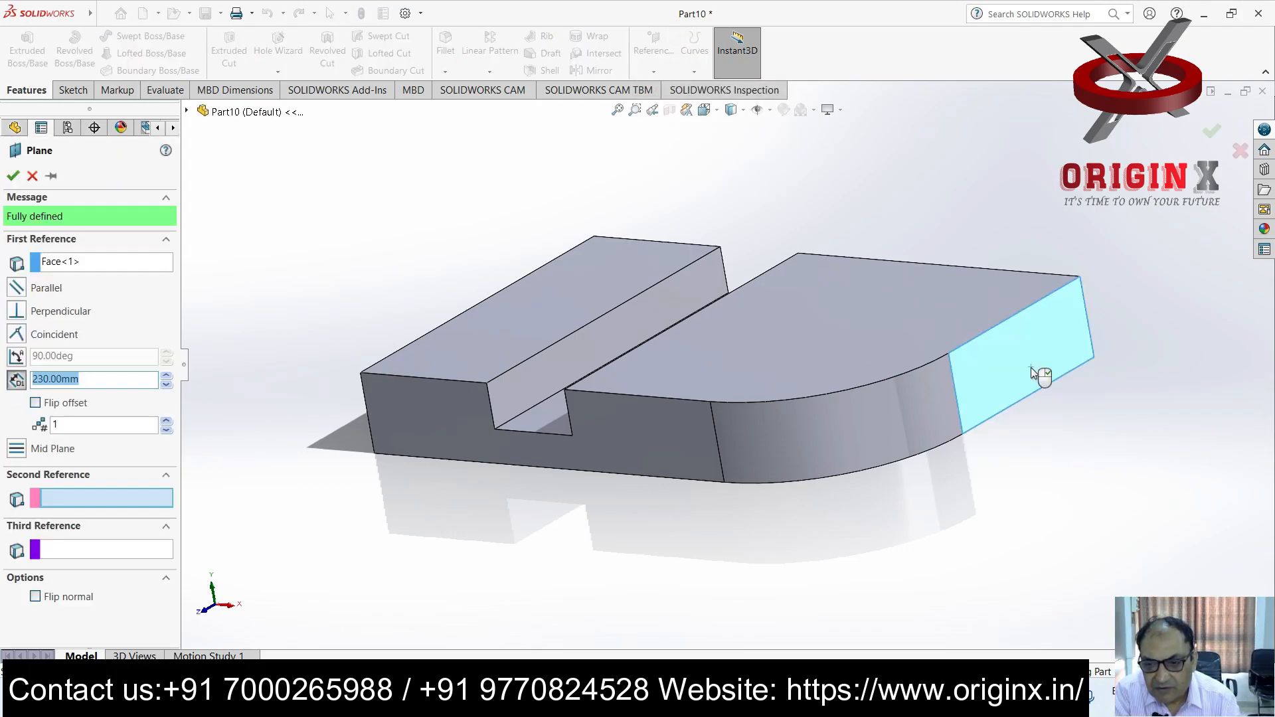
{"action": "left_click", "coordinate": [36, 403]}
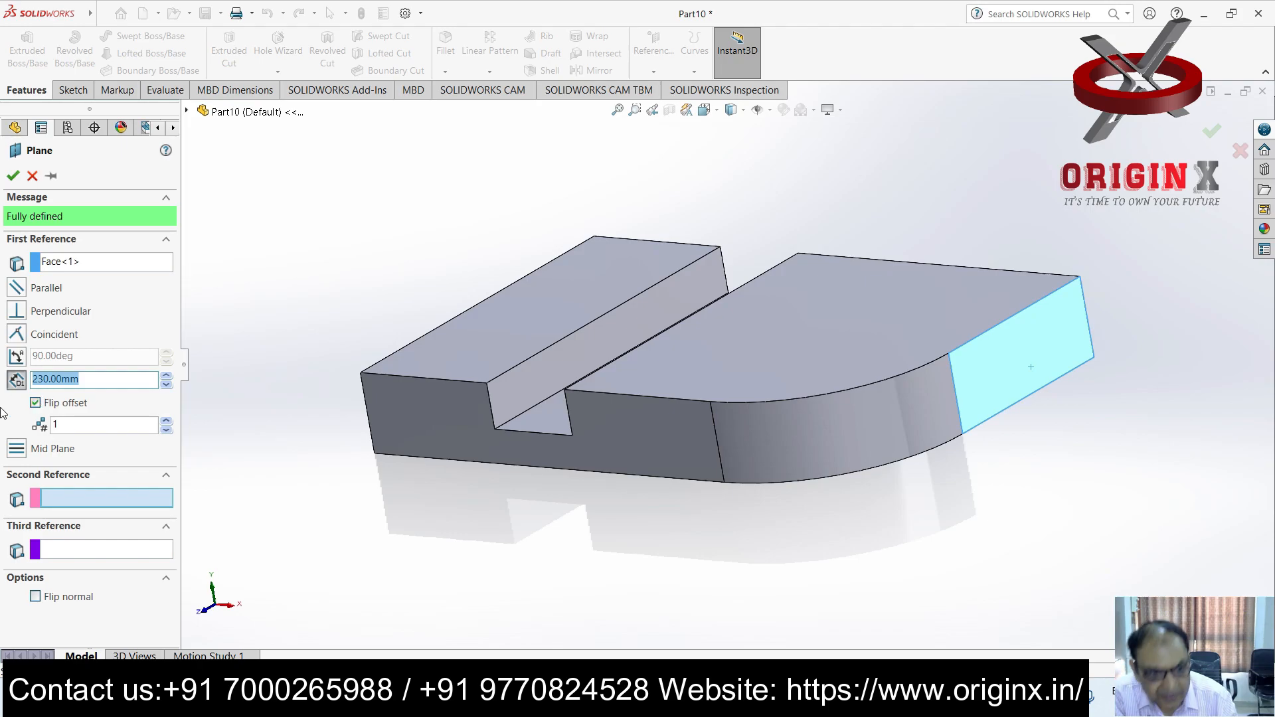
{"action": "type", "text": "50"}
{"action": "key", "text": "Return"}
{"action": "left_click", "coordinate": [13, 175]}
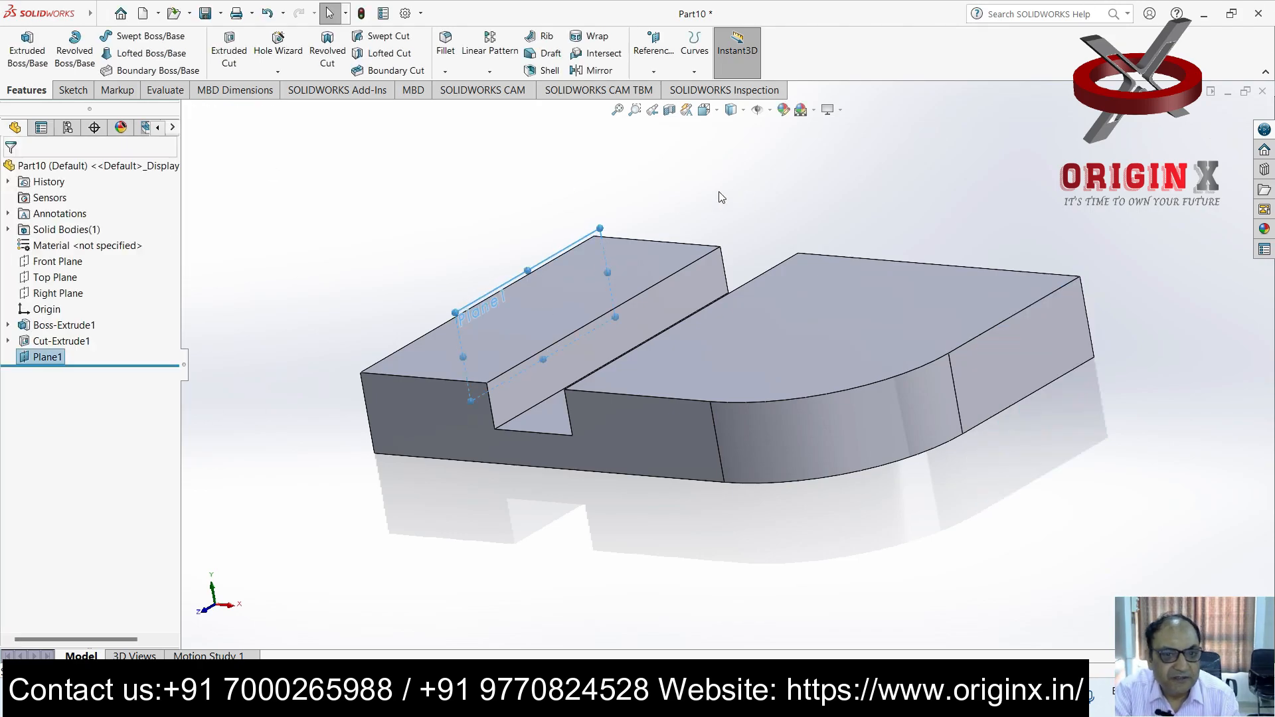
Sketch a corner rectangle about 13.8 mm wide and 8.5 mm high on the new plane, standing on the plate's upper edge
{"action": "key", "text": "ctrl+8"}
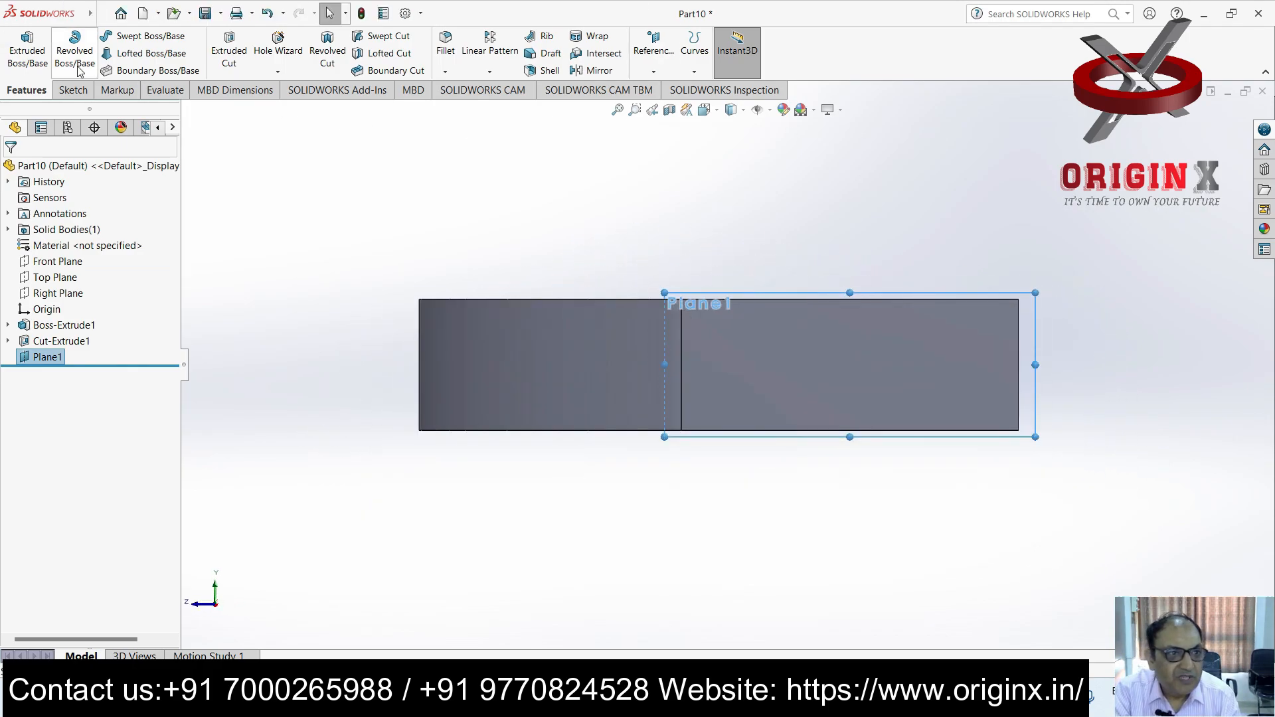
{"action": "left_click", "coordinate": [73, 90]}
{"action": "left_click", "coordinate": [125, 53]}
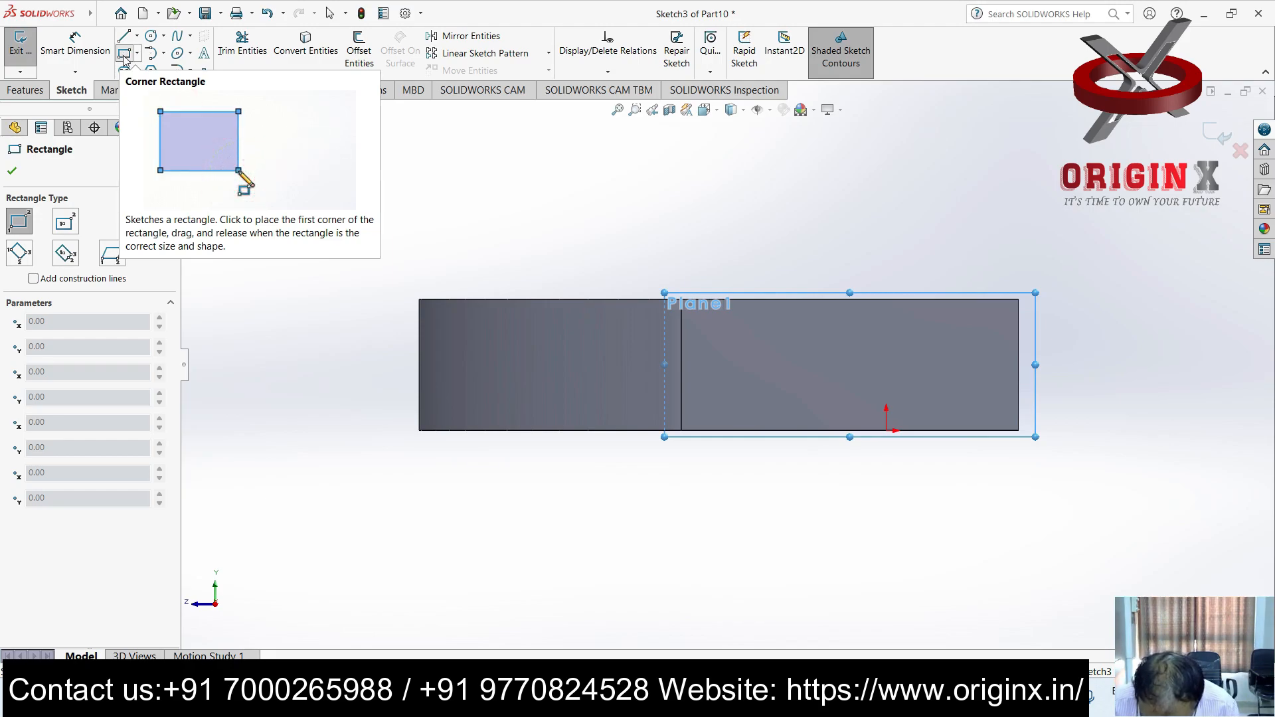
{"action": "mouse_move", "coordinate": [90, 12]}
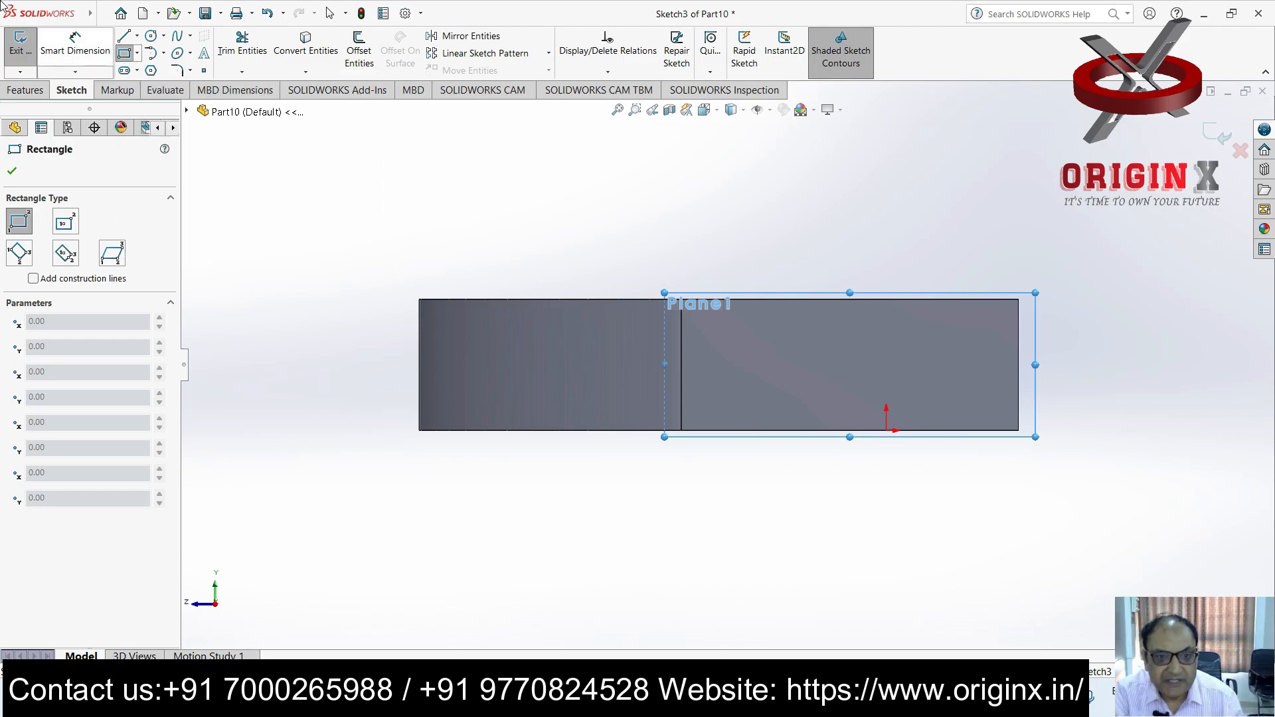
{"action": "left_click", "coordinate": [221, 14]}
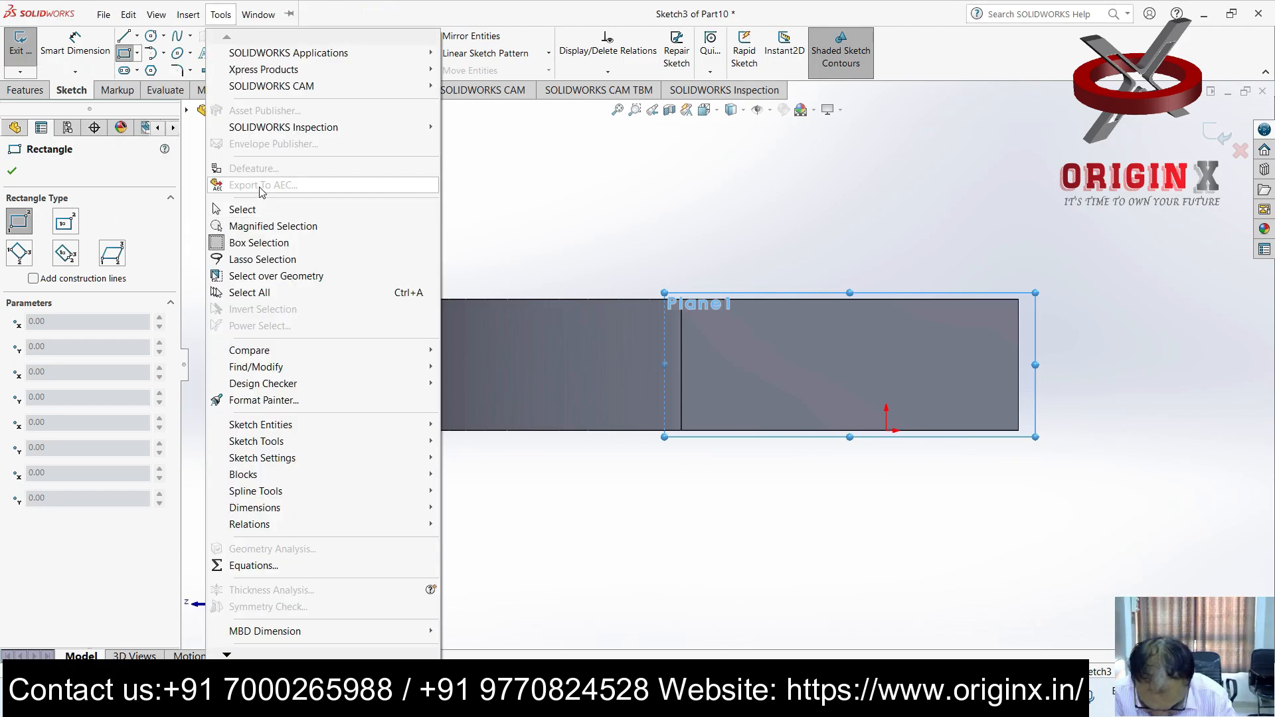
{"action": "left_click", "coordinate": [609, 160]}
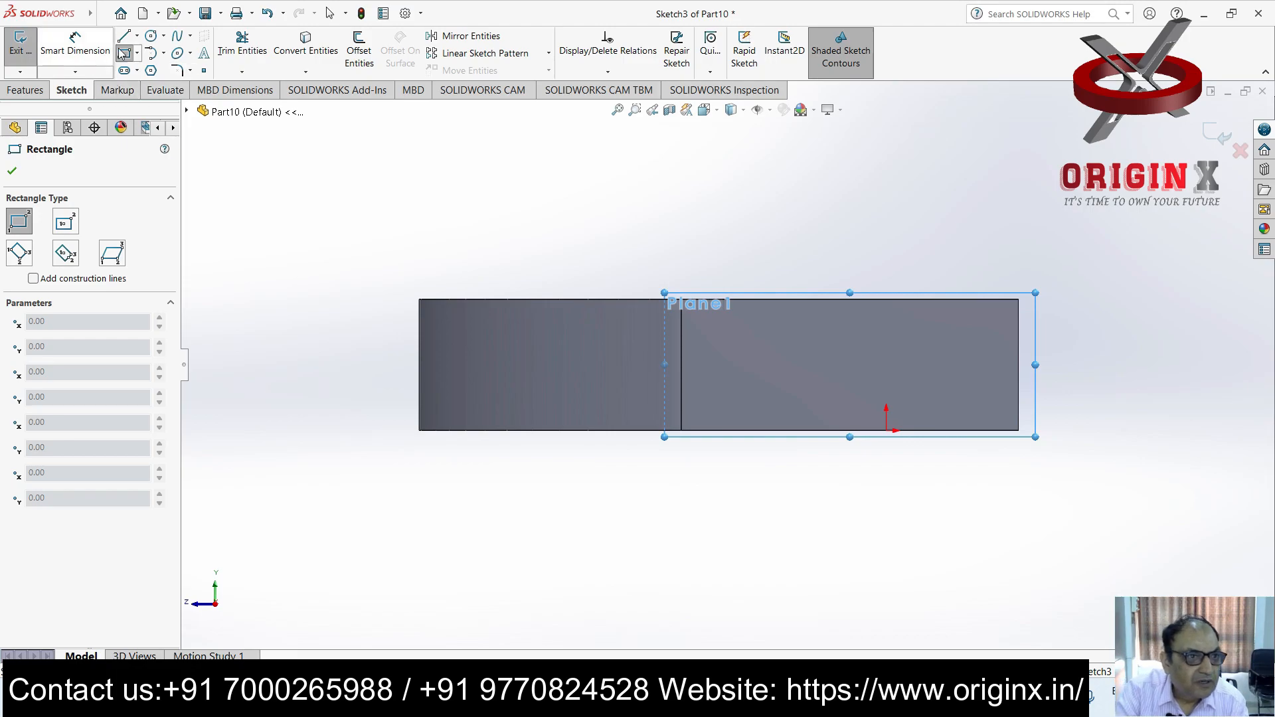
{"action": "left_click", "coordinate": [1015, 299]}
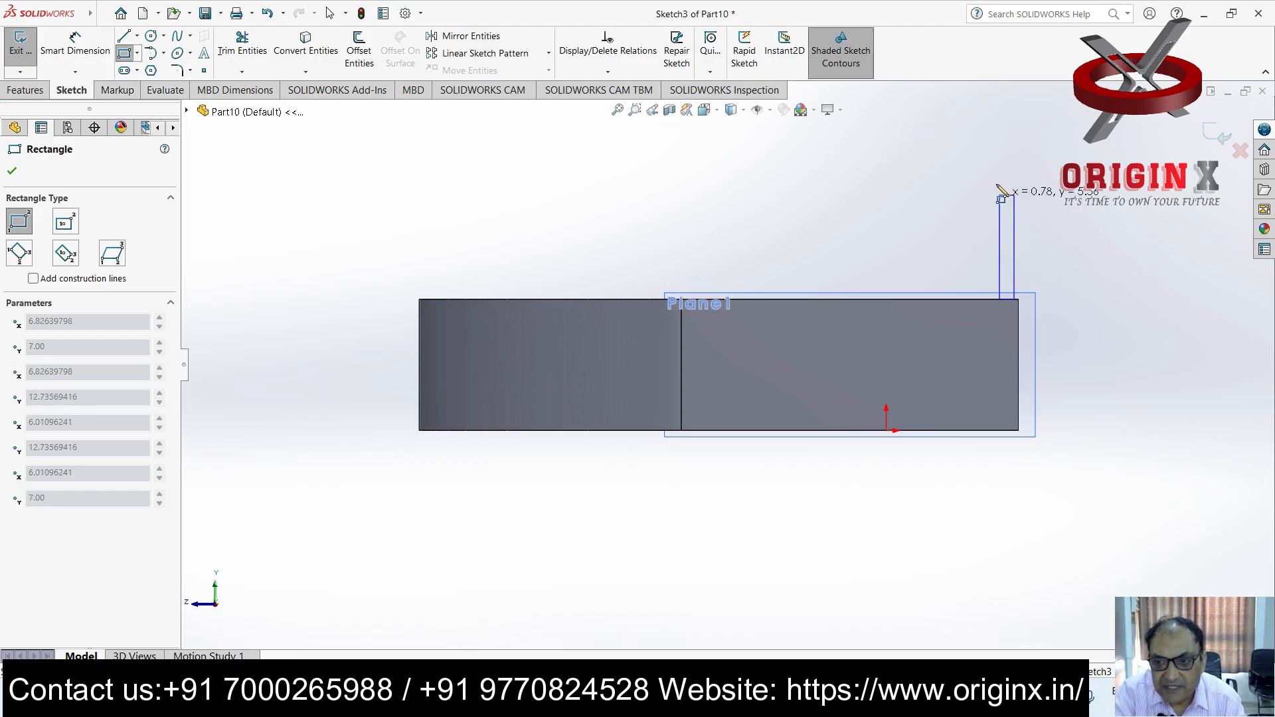
{"action": "left_click", "coordinate": [757, 140]}
Dimension the width of the rectangle to 24 mm along its lower edge
{"action": "left_click", "coordinate": [75, 44]}
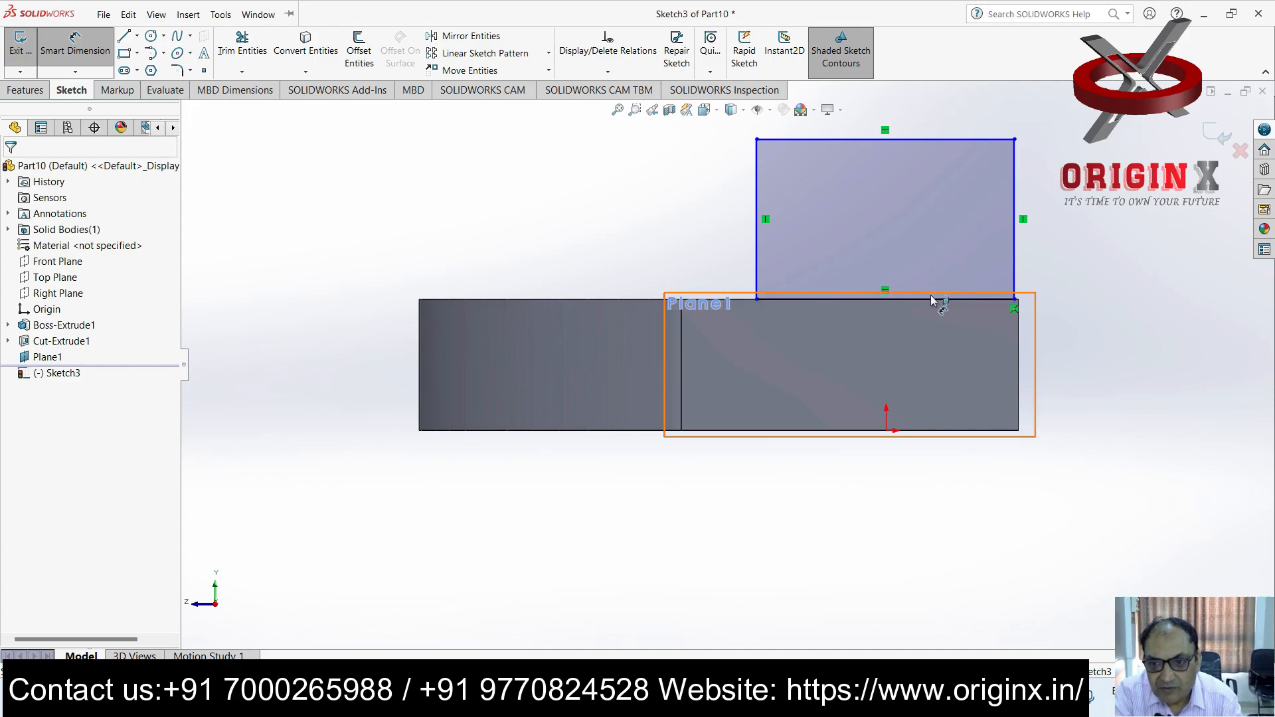
{"action": "left_click", "coordinate": [933, 299]}
{"action": "left_click", "coordinate": [947, 335]}
{"action": "type", "text": "24"}
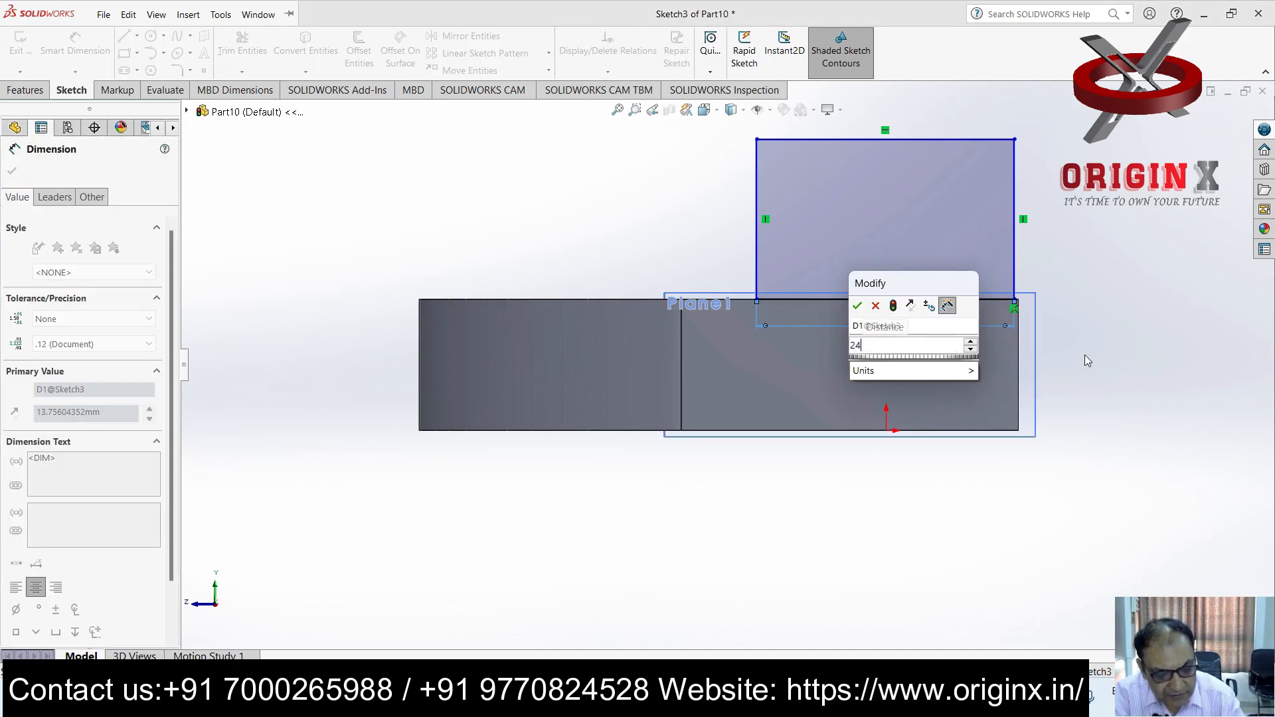
{"action": "key", "text": "Return"}
{"action": "key", "text": "ctrl+z"}
{"action": "key", "text": "Escape"}
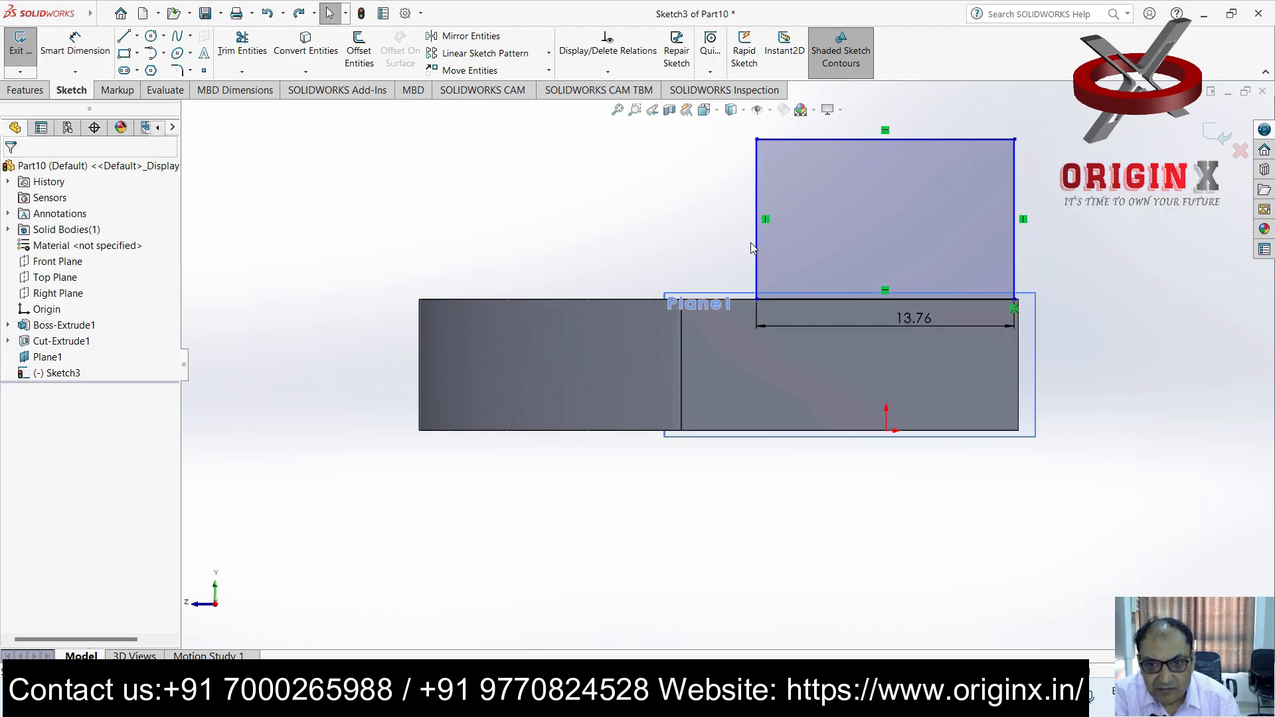
{"action": "mouse_move", "coordinate": [757, 250]}
{"action": "left_mouse_down"}
{"action": "mouse_move", "coordinate": [636, 222]}
{"action": "mouse_move", "coordinate": [759, 260]}
{"action": "left_mouse_up"}
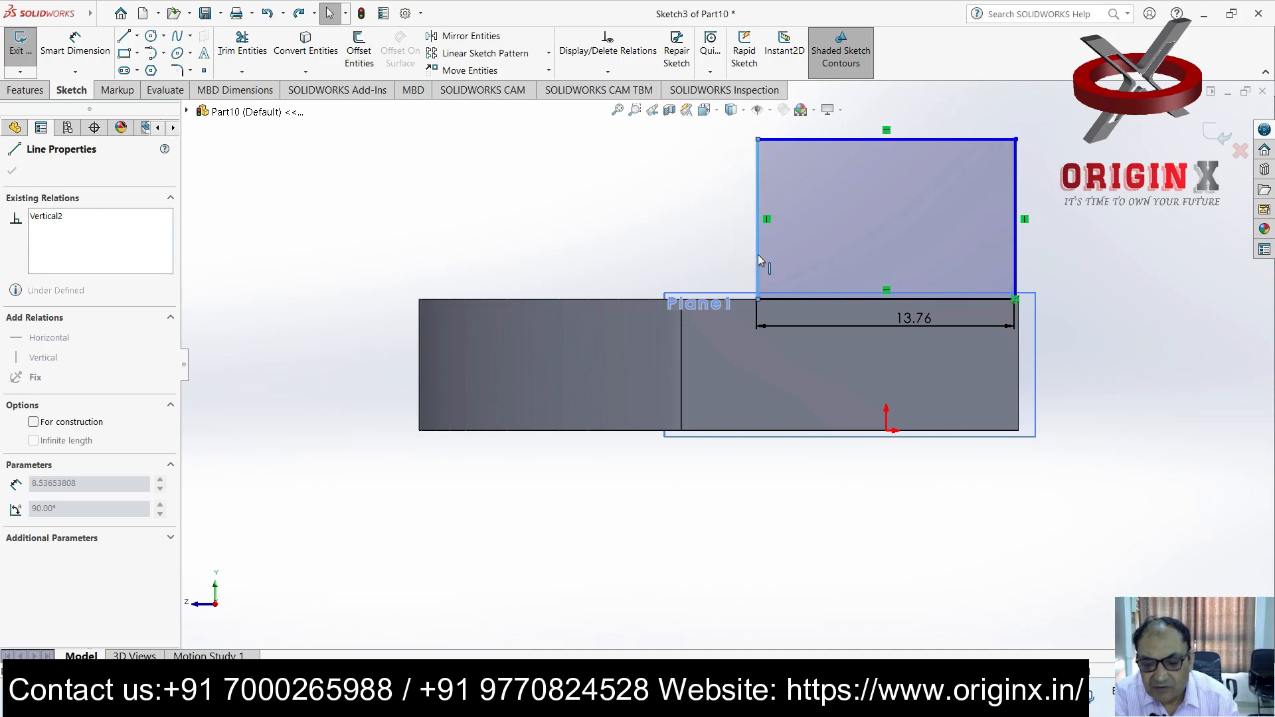
{"action": "key", "text": "Escape"}
{"action": "double_click", "coordinate": [923, 318]}
{"action": "type", "text": "24"}
{"action": "key", "text": "Return"}
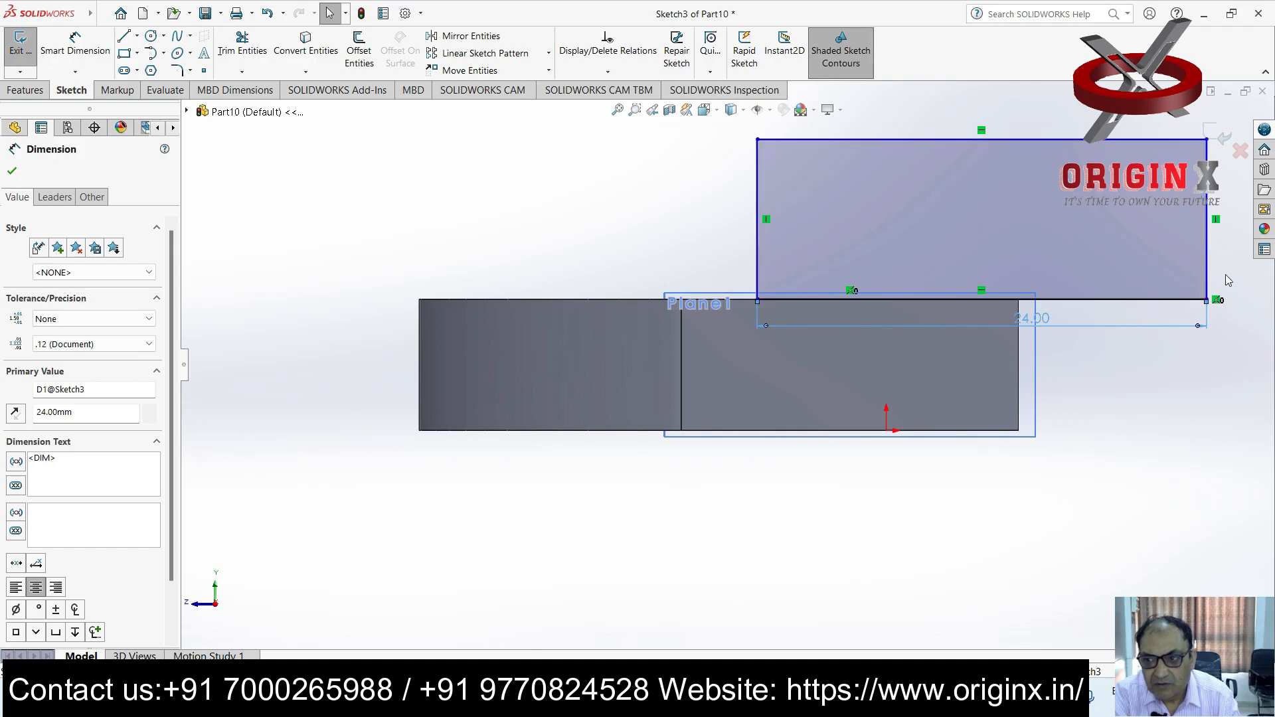
Dimension the rectangle's right side 0 mm from the plate's right edge so that they are flush
{"action": "left_click", "coordinate": [1241, 152]}
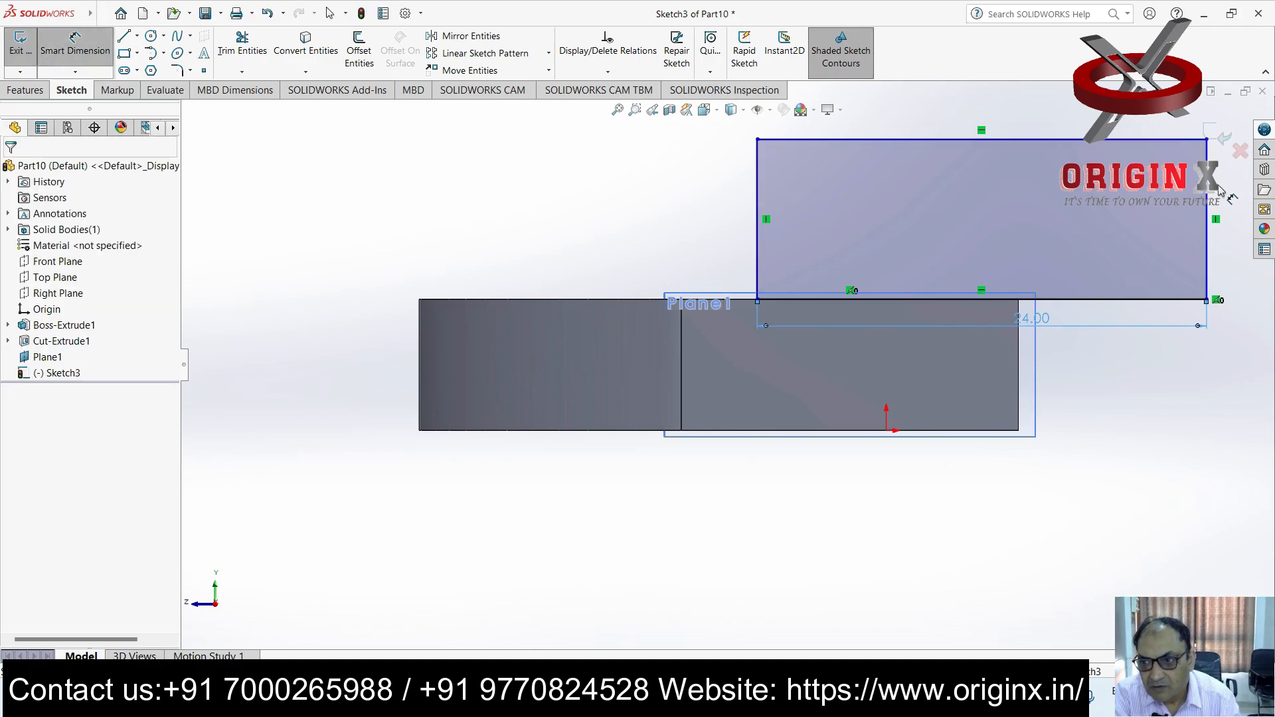
{"action": "left_click", "coordinate": [1207, 206]}
{"action": "left_click", "coordinate": [1019, 359]}
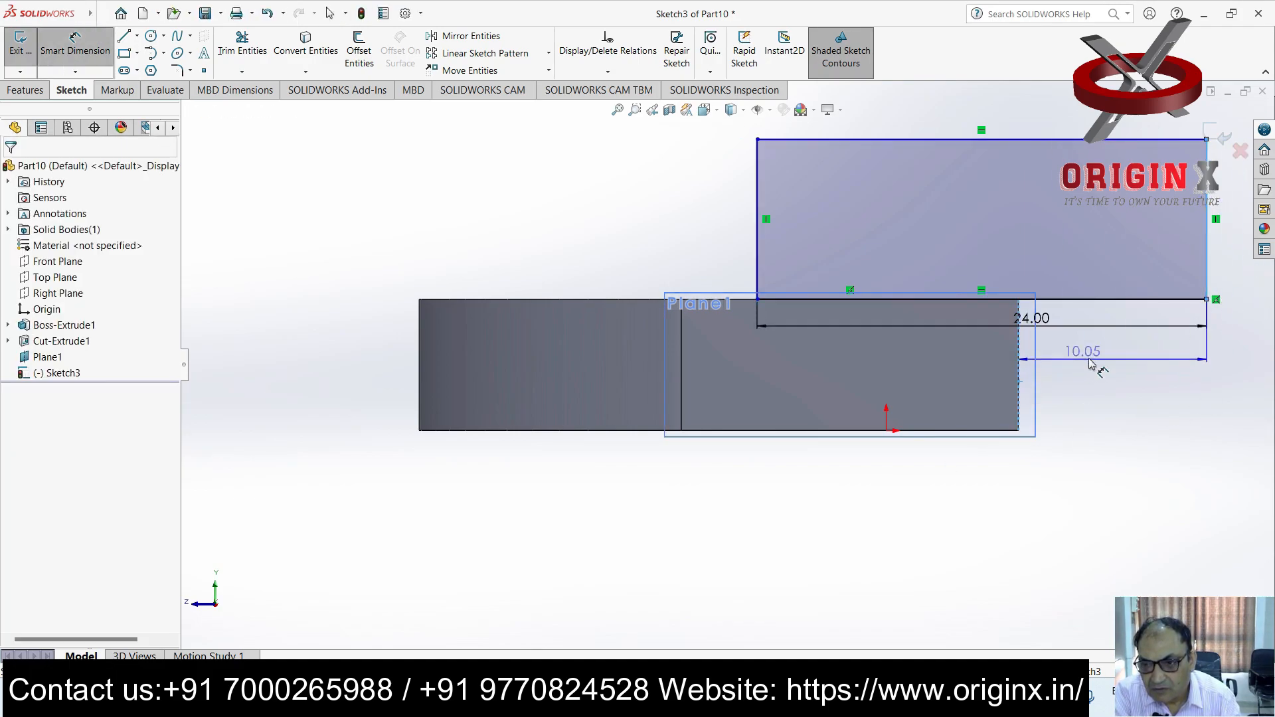
{"action": "left_click", "coordinate": [1086, 364]}
{"action": "type", "text": "0"}
{"action": "key", "text": "Return"}
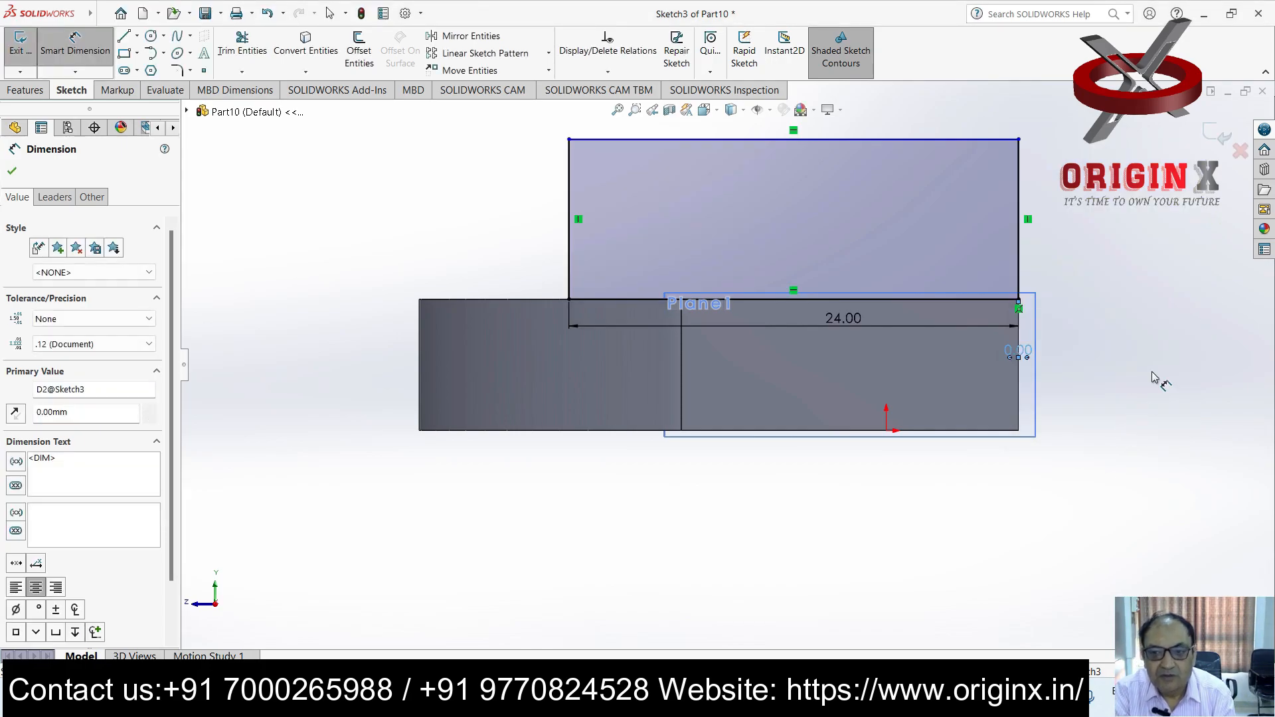
{"action": "left_click", "coordinate": [1199, 295]}
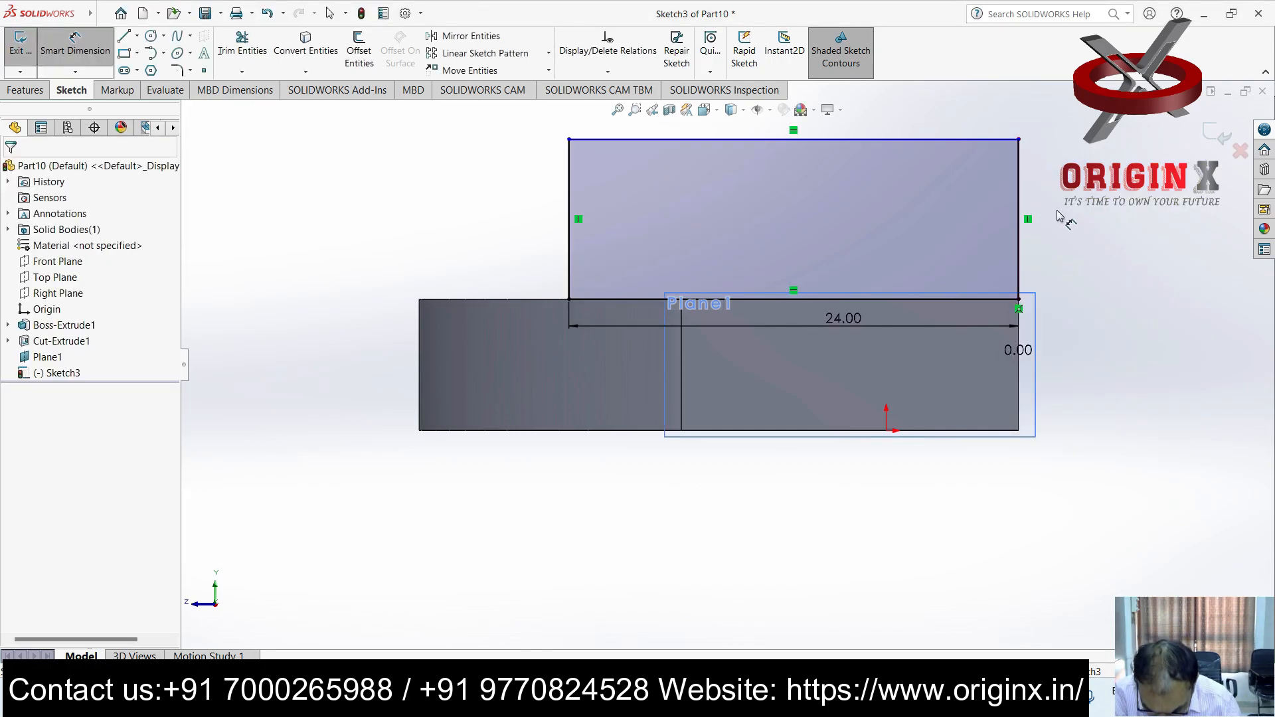
Dimension the rectangle's height to 13 mm
{"action": "left_click", "coordinate": [1021, 219]}
{"action": "left_click", "coordinate": [1056, 219]}
{"action": "type", "text": "13"}
{"action": "key", "text": "Return"}
{"action": "key", "text": "f"}
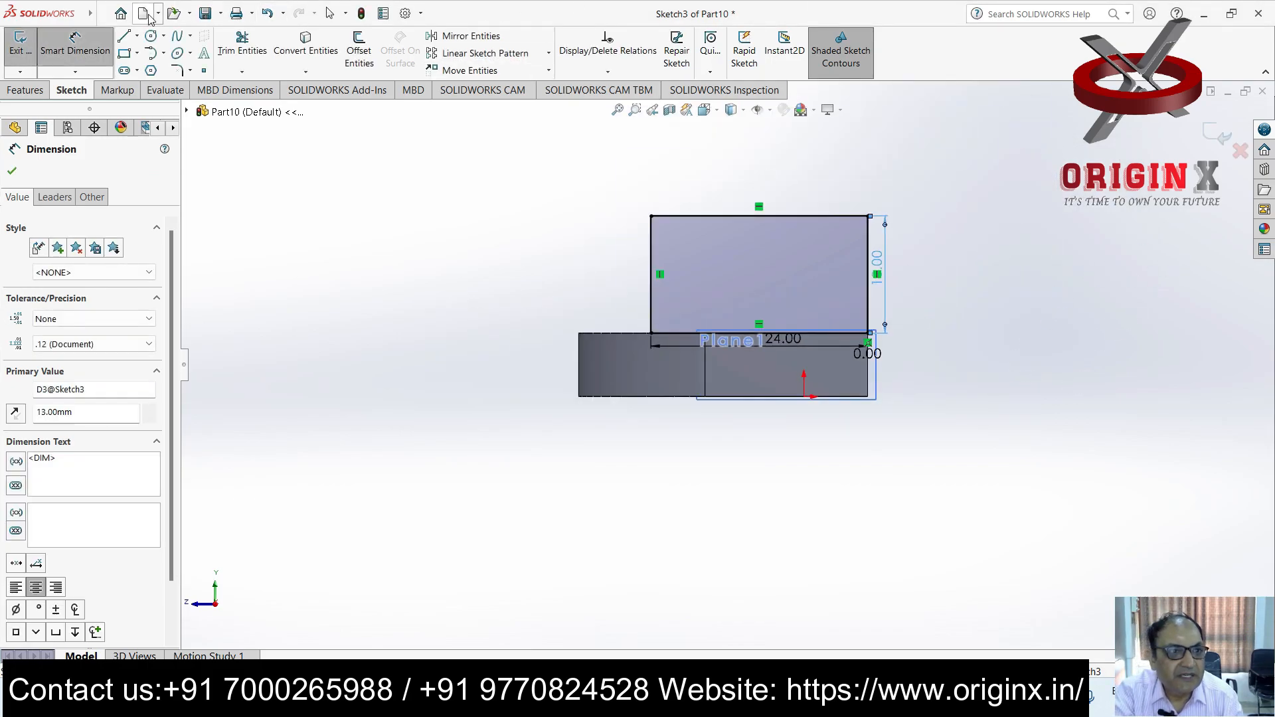
Sketch a circle of 12 mm radius centred on the midpoint of the rectangle's upper edge, tangent to its side
{"action": "left_click", "coordinate": [163, 37]}
{"action": "left_click", "coordinate": [176, 53]}
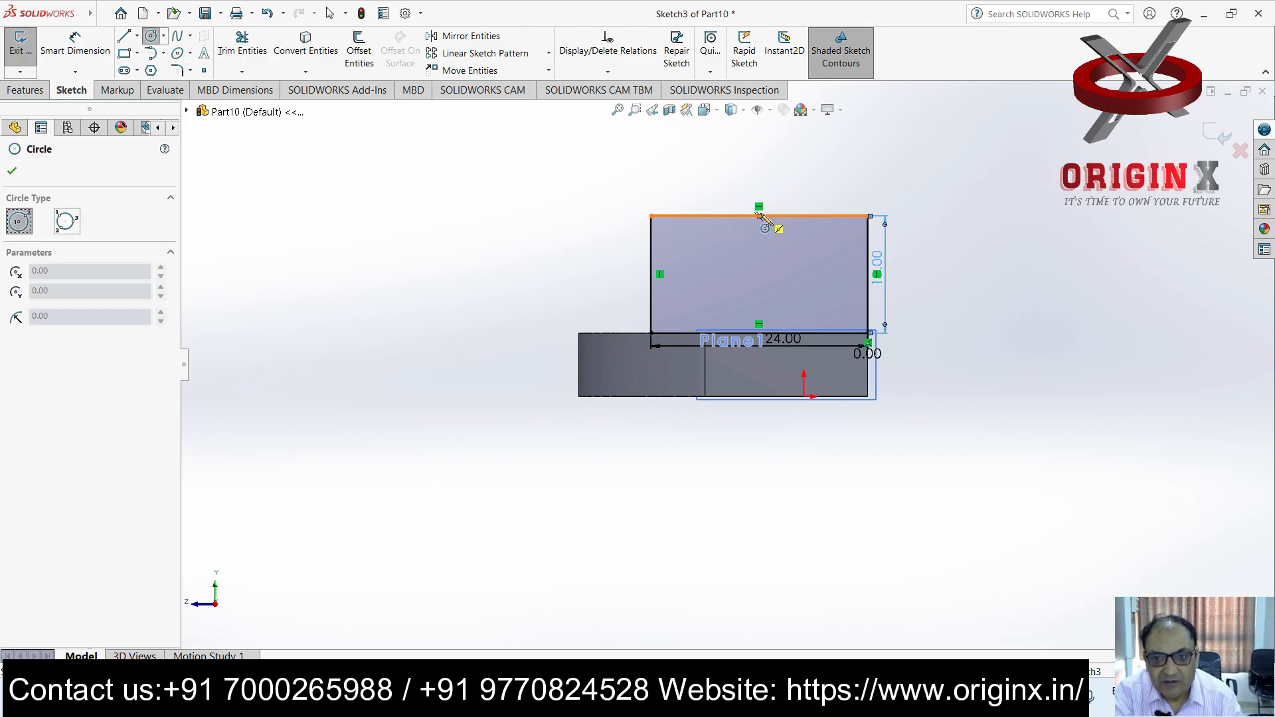
{"action": "left_click", "coordinate": [759, 216]}
{"action": "left_click", "coordinate": [661, 217]}
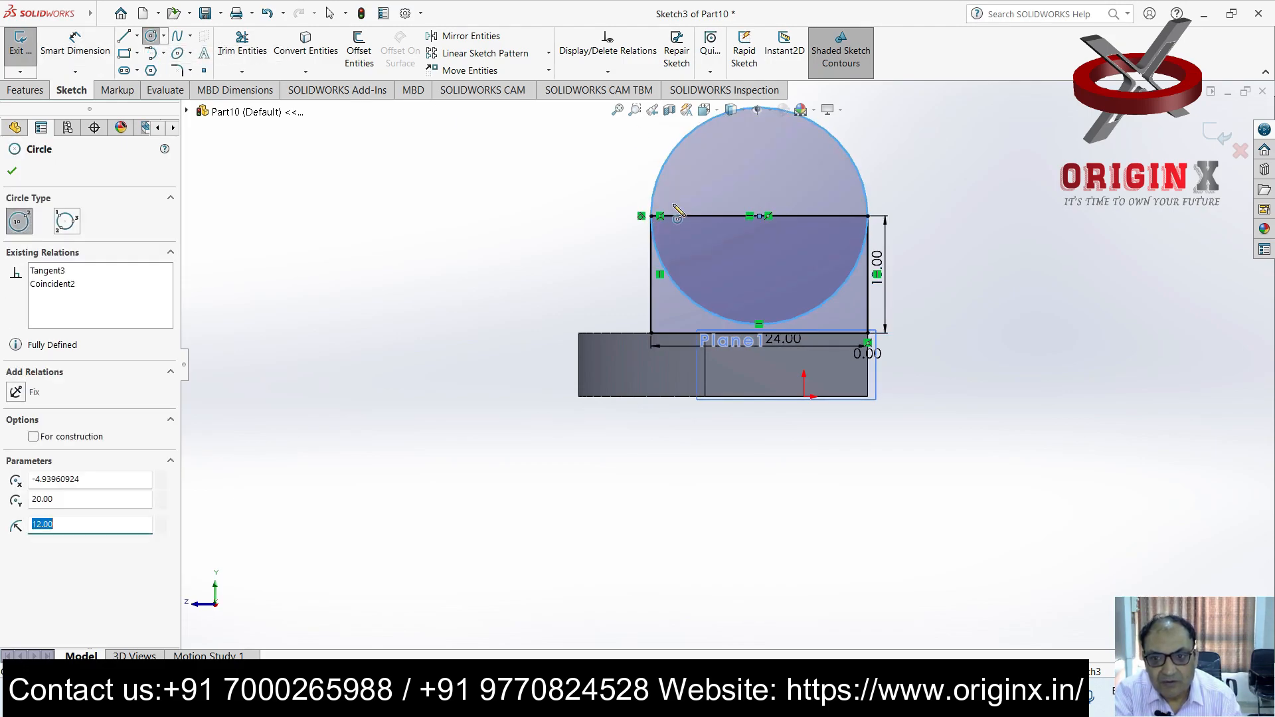
Trim away the circle's lower half and the rectangle's upper edge to leave an arched profile
{"action": "left_click", "coordinate": [242, 71]}
{"action": "left_click", "coordinate": [260, 86]}
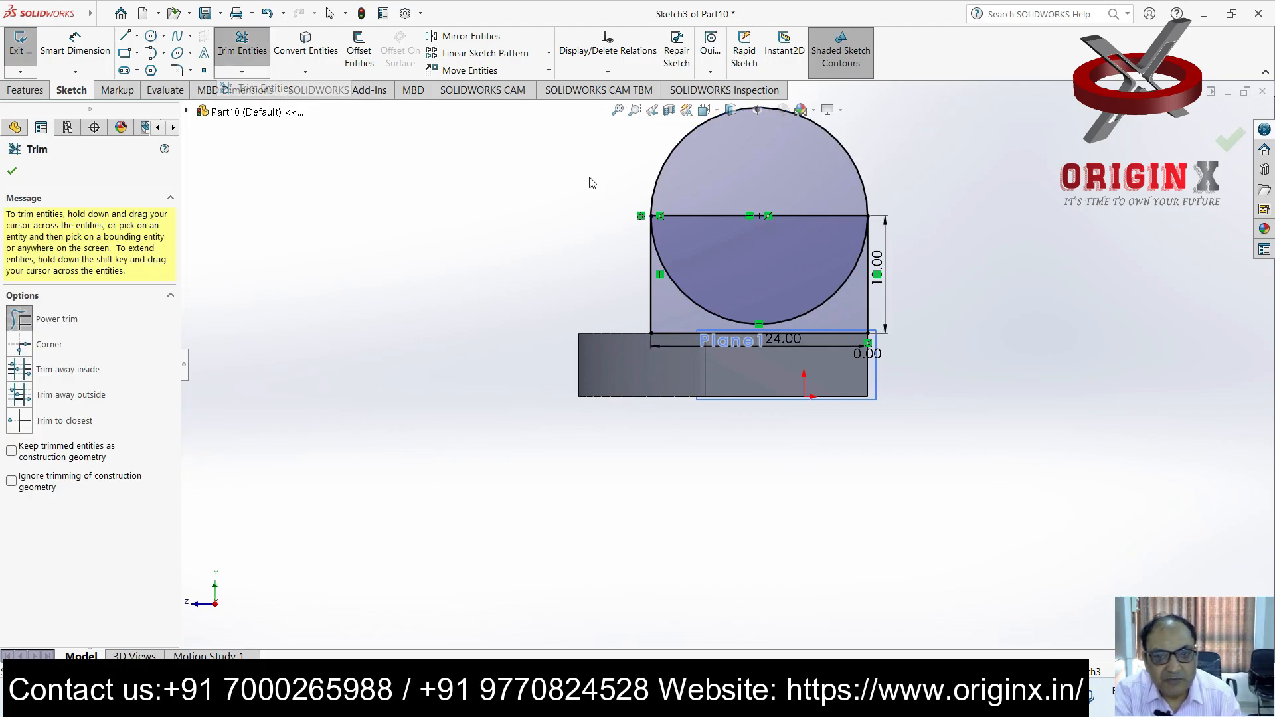
{"action": "left_click_drag", "start_coordinate": [768, 253], "coordinate": [706, 296]}
{"action": "left_click_drag", "start_coordinate": [743, 211], "coordinate": [750, 225]}
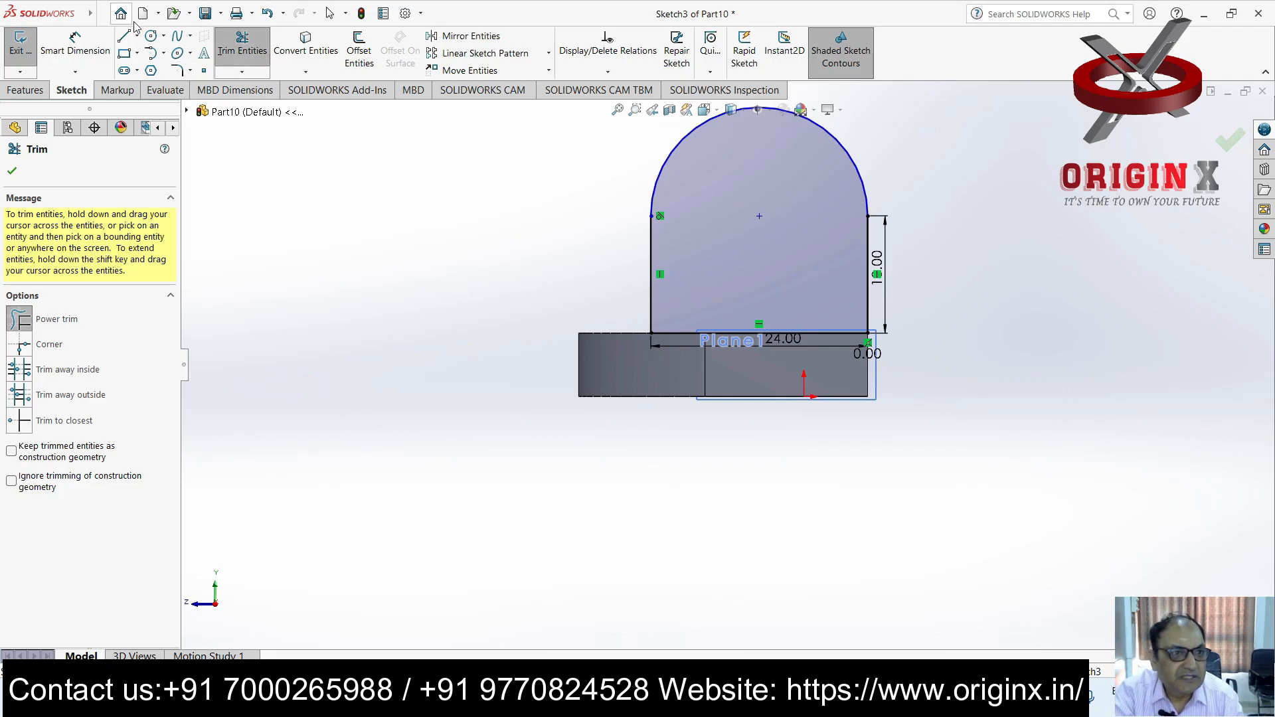
Sketch a circle of about 8.2 mm radius inside the profile, concentric with the arch
{"action": "left_click", "coordinate": [164, 39]}
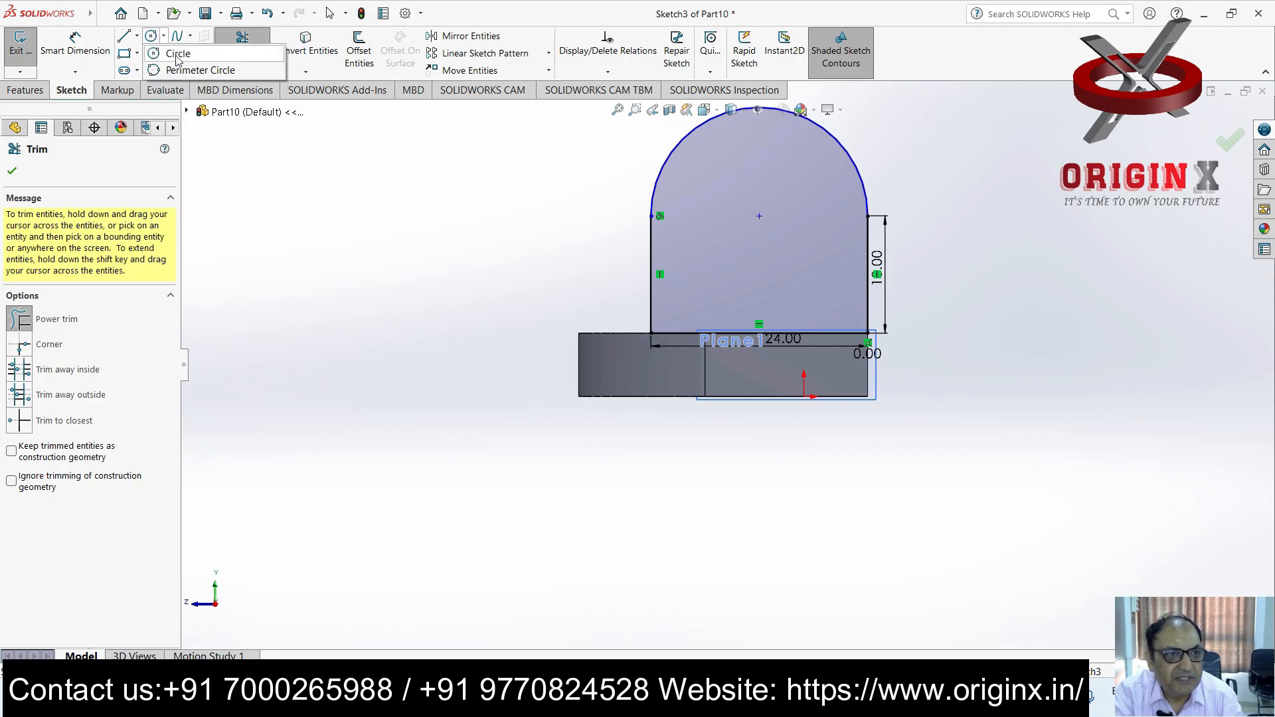
{"action": "left_click", "coordinate": [176, 55]}
{"action": "left_click", "coordinate": [760, 217]}
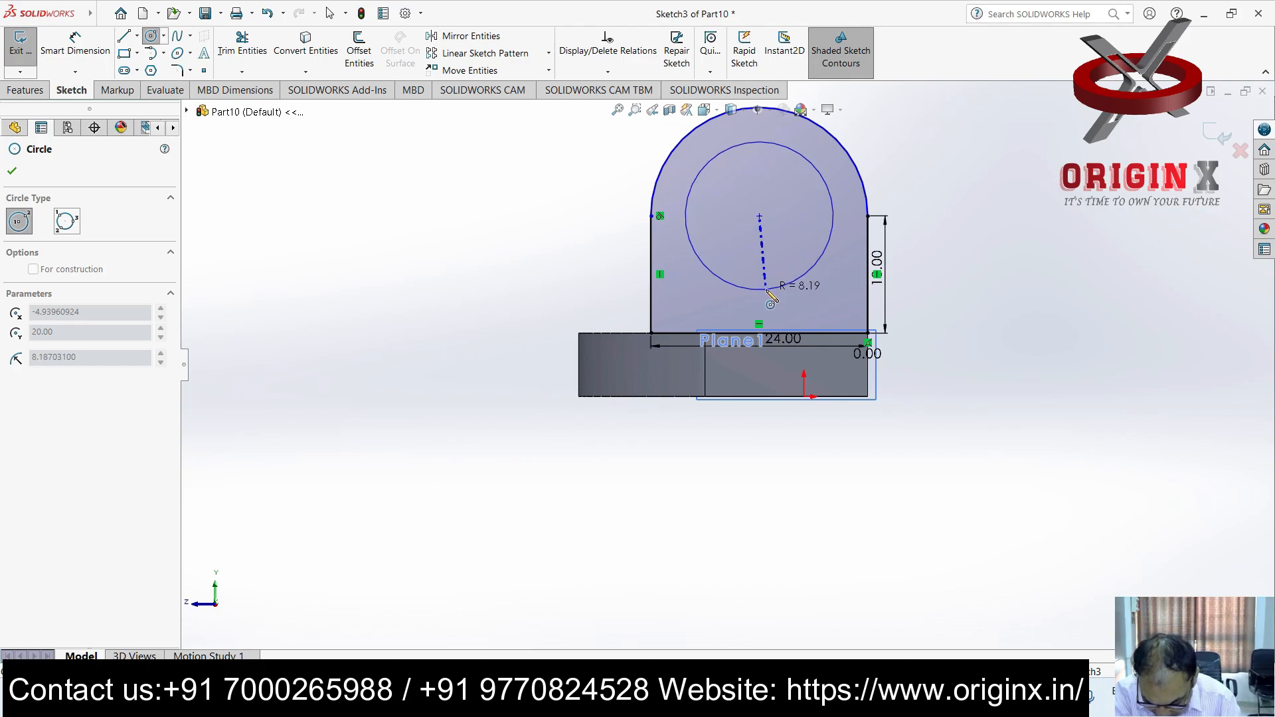
{"action": "left_click", "coordinate": [771, 296]}
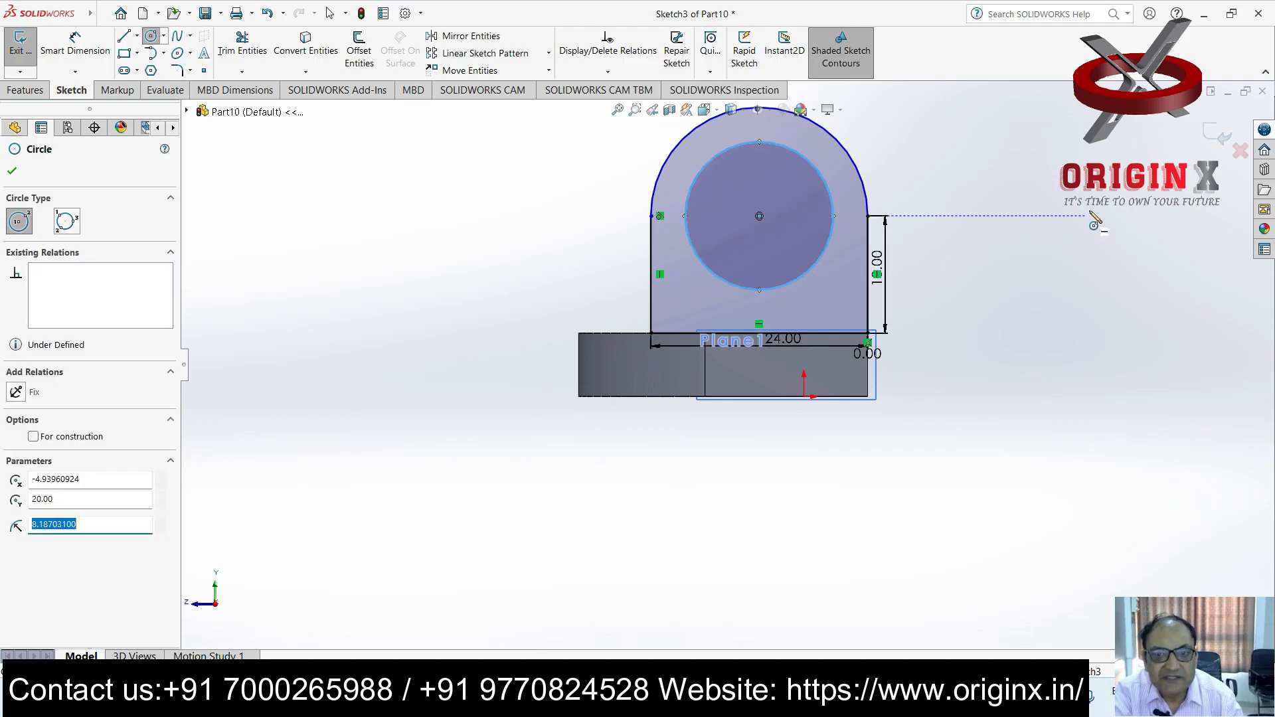
{"action": "key", "text": "Escape"}
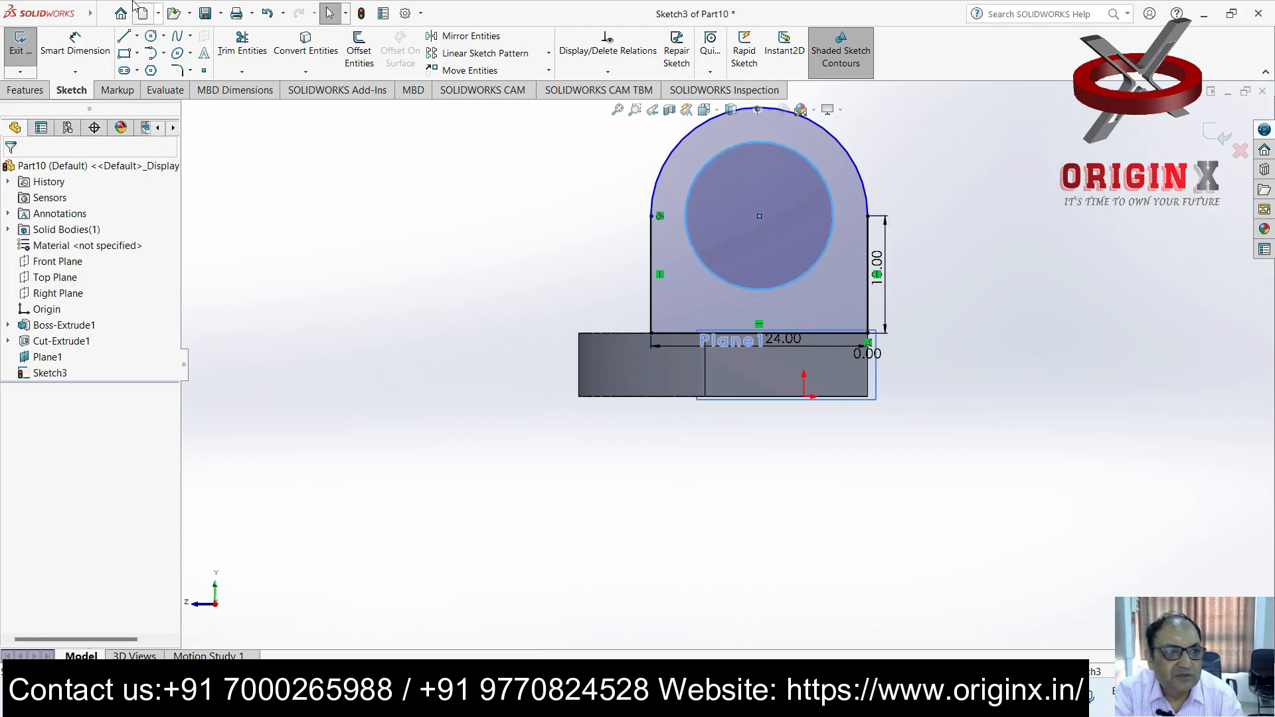
Dimension the inner circle to a diameter of 12 mm
{"action": "left_click", "coordinate": [85, 58]}
{"action": "left_click", "coordinate": [830, 189]}
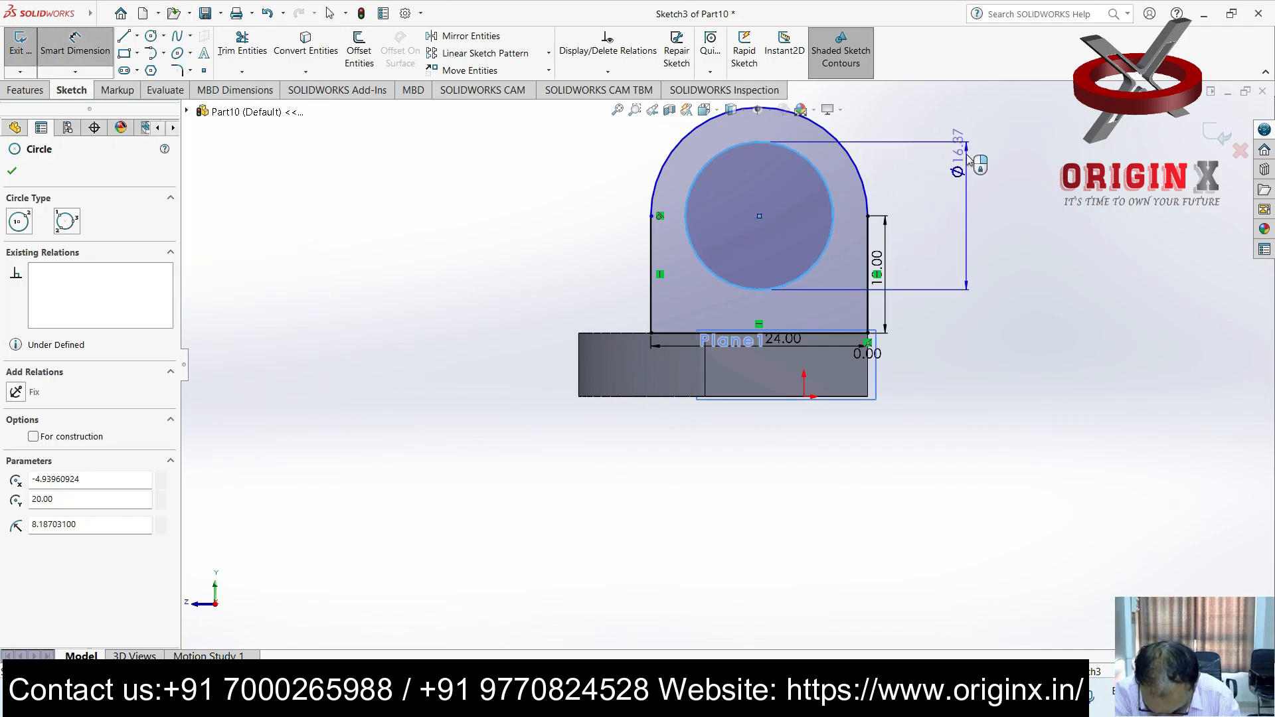
{"action": "left_click", "coordinate": [970, 159]}
{"action": "type", "text": "12+"}
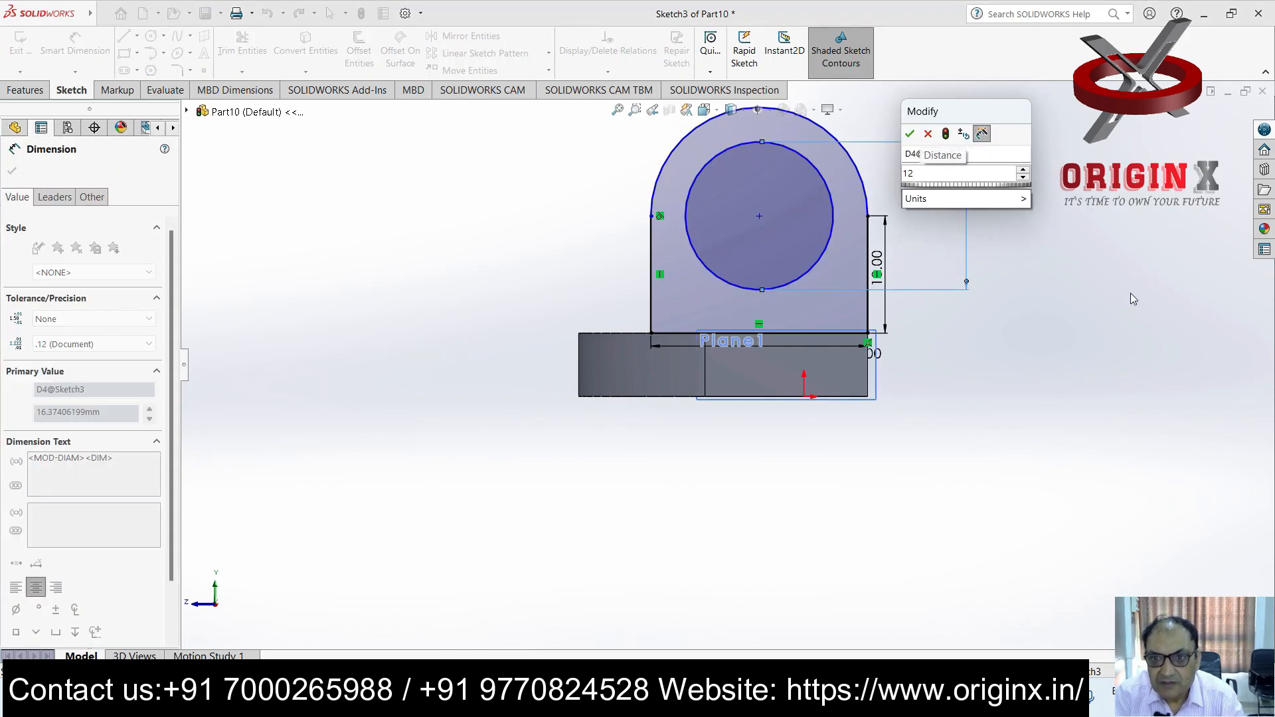
{"action": "key", "text": "Return"}
{"action": "left_click", "coordinate": [1065, 381]}
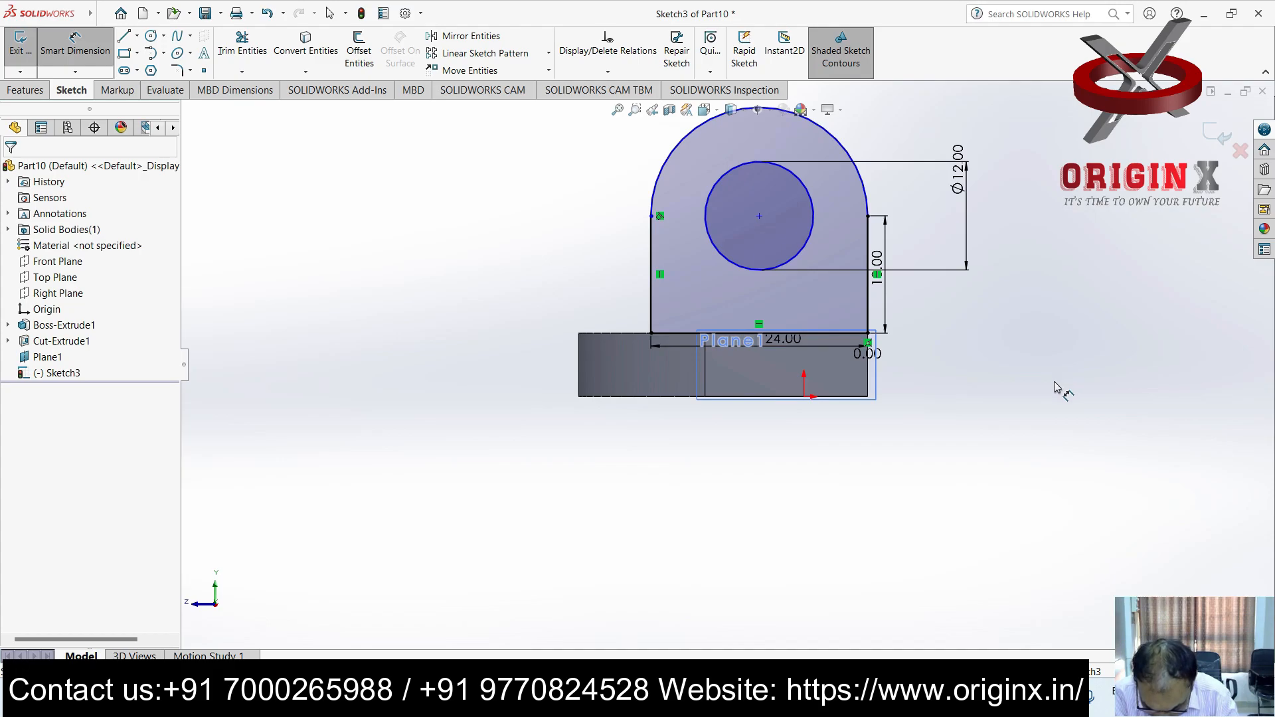
Extrude the arched profile with its hole to a blind depth of 9 mm, merged with the plate
{"action": "middle_click_drag", "start_coordinate": [874, 355], "coordinate": [963, 425]}
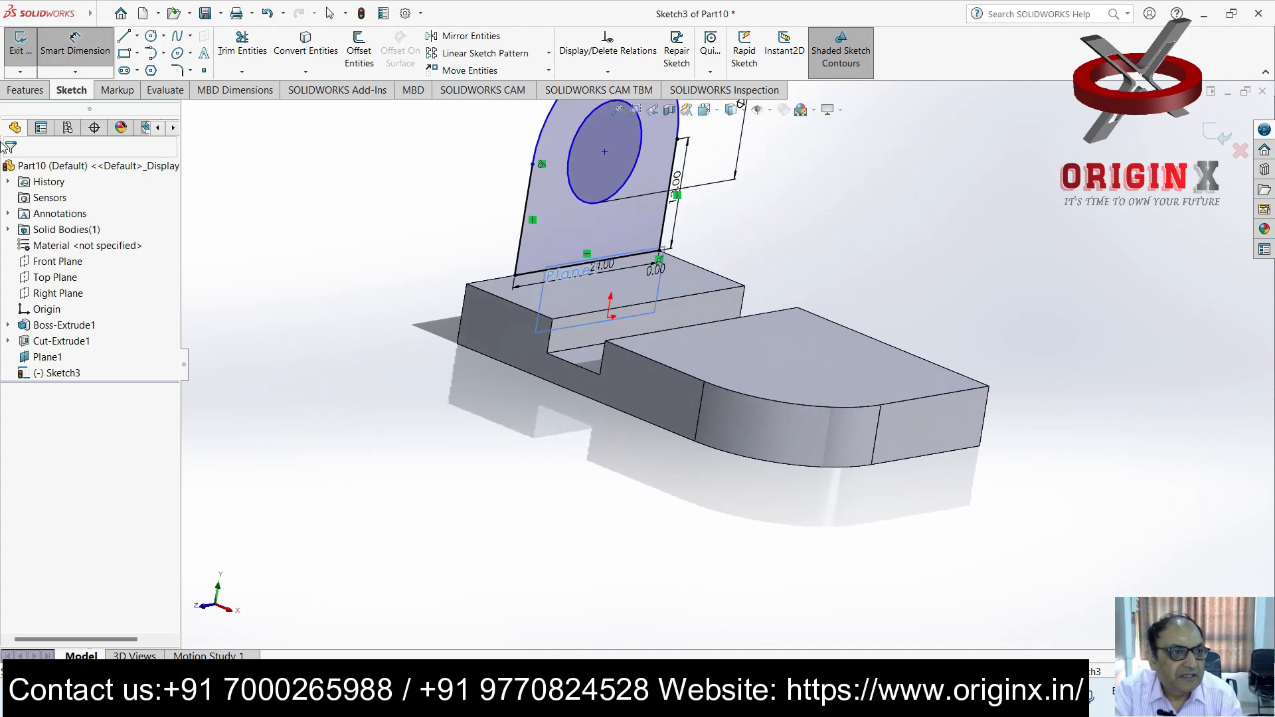
{"action": "left_click", "coordinate": [20, 92]}
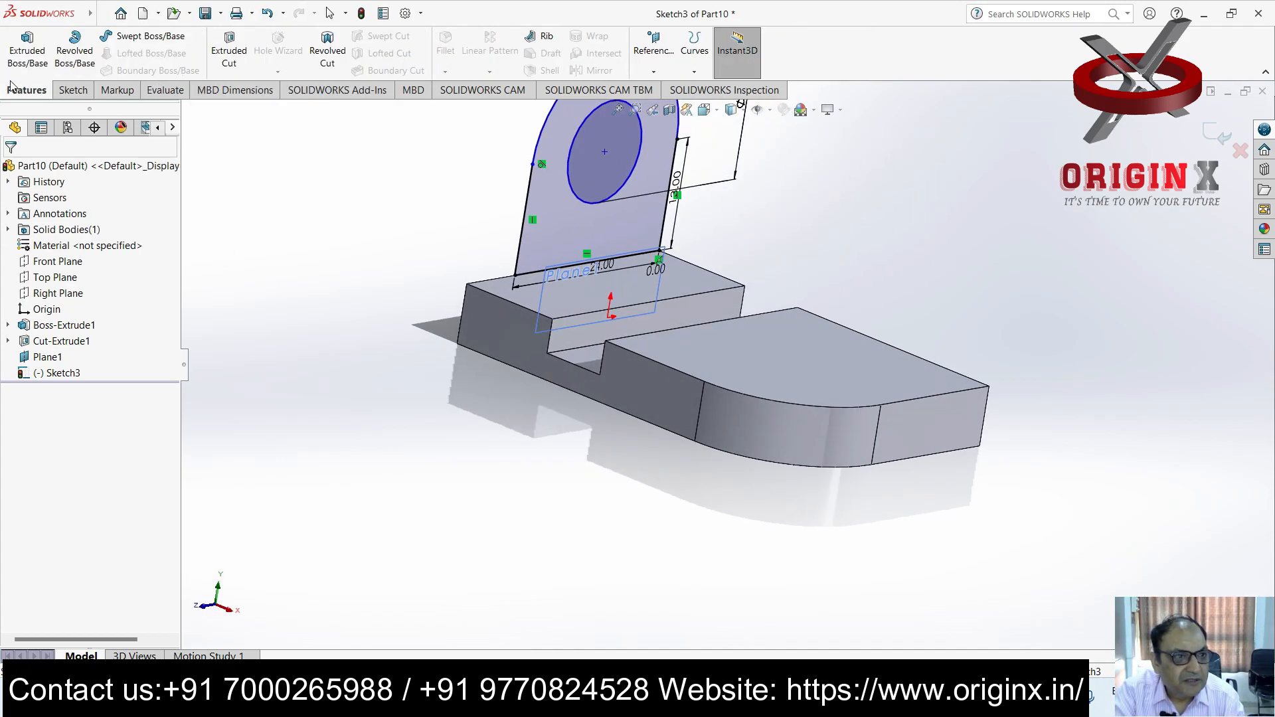
{"action": "left_click", "coordinate": [27, 48]}
{"action": "type", "text": "9.00mm"}
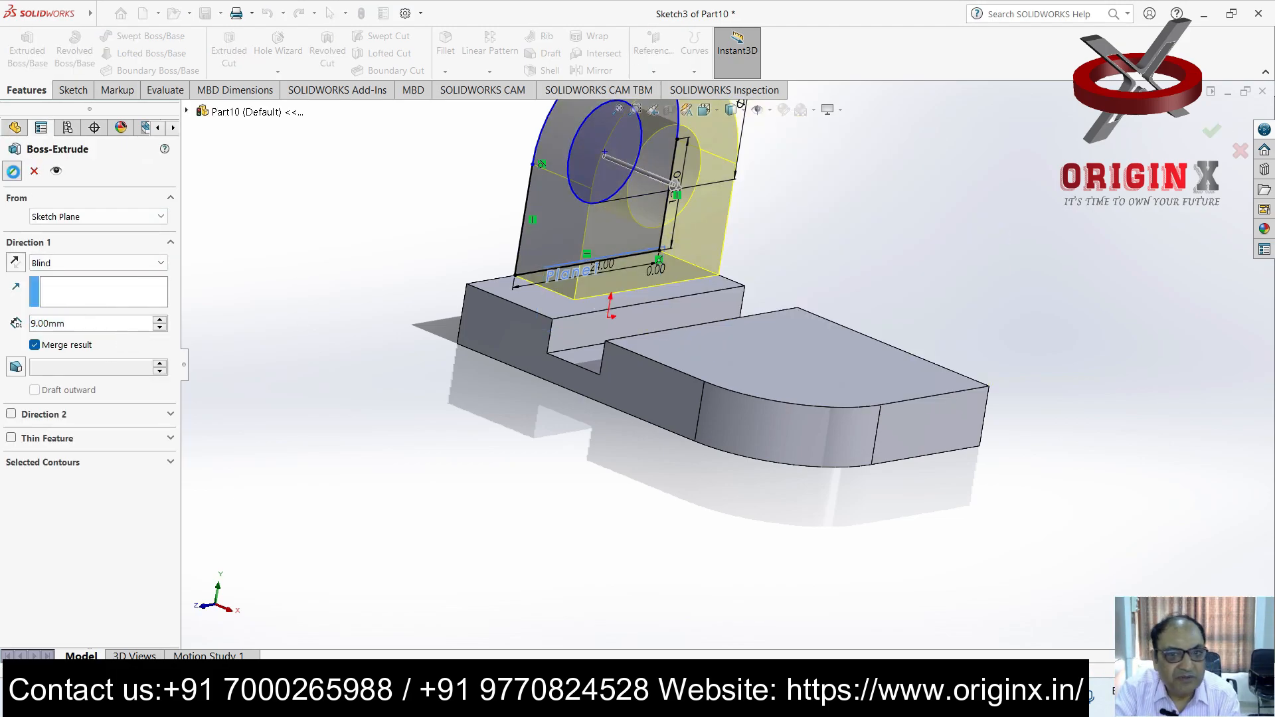
{"action": "left_click", "coordinate": [12, 171]}
{"action": "left_click", "coordinate": [979, 217]}
{"action": "scroll", "coordinate": [979, 218], "scroll_direction": "up", "scroll_amount": 3}
{"action": "scroll", "coordinate": [898, 209], "scroll_direction": "down", "scroll_amount": 2}
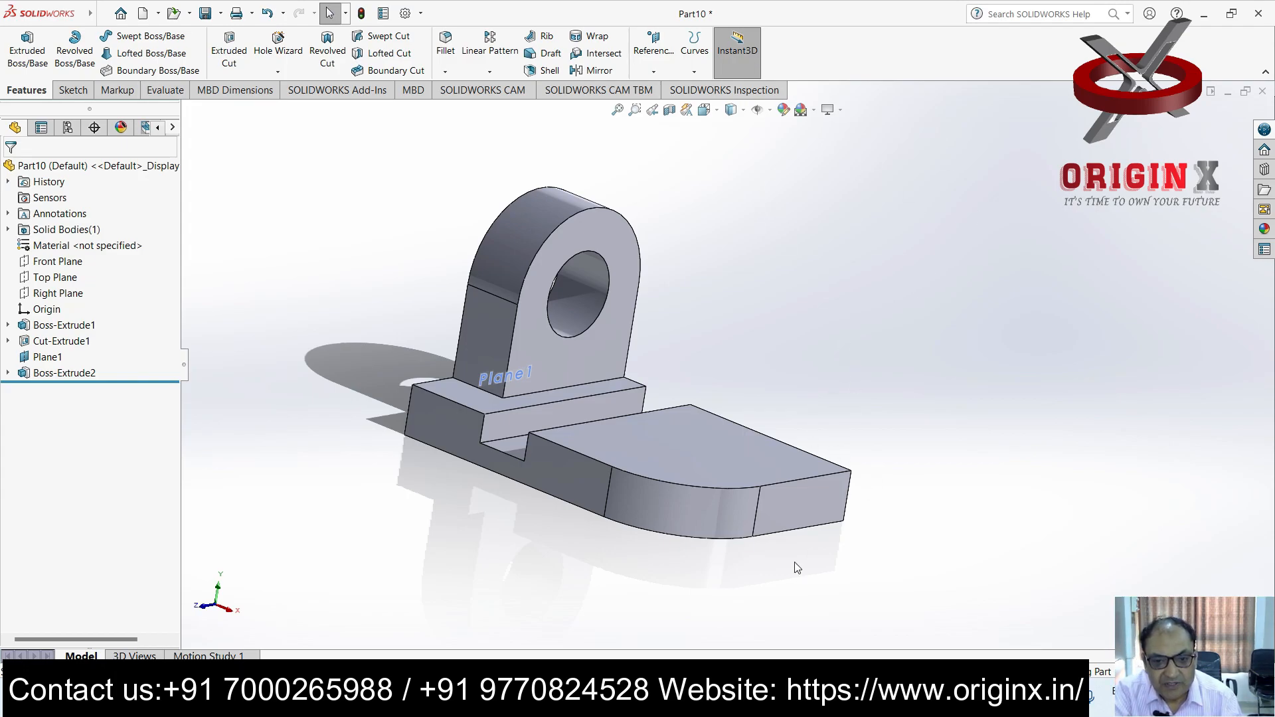
{"action": "middle_click_drag", "start_coordinate": [672, 540], "coordinate": [532, 578]}
{"action": "left_click", "coordinate": [744, 472]}
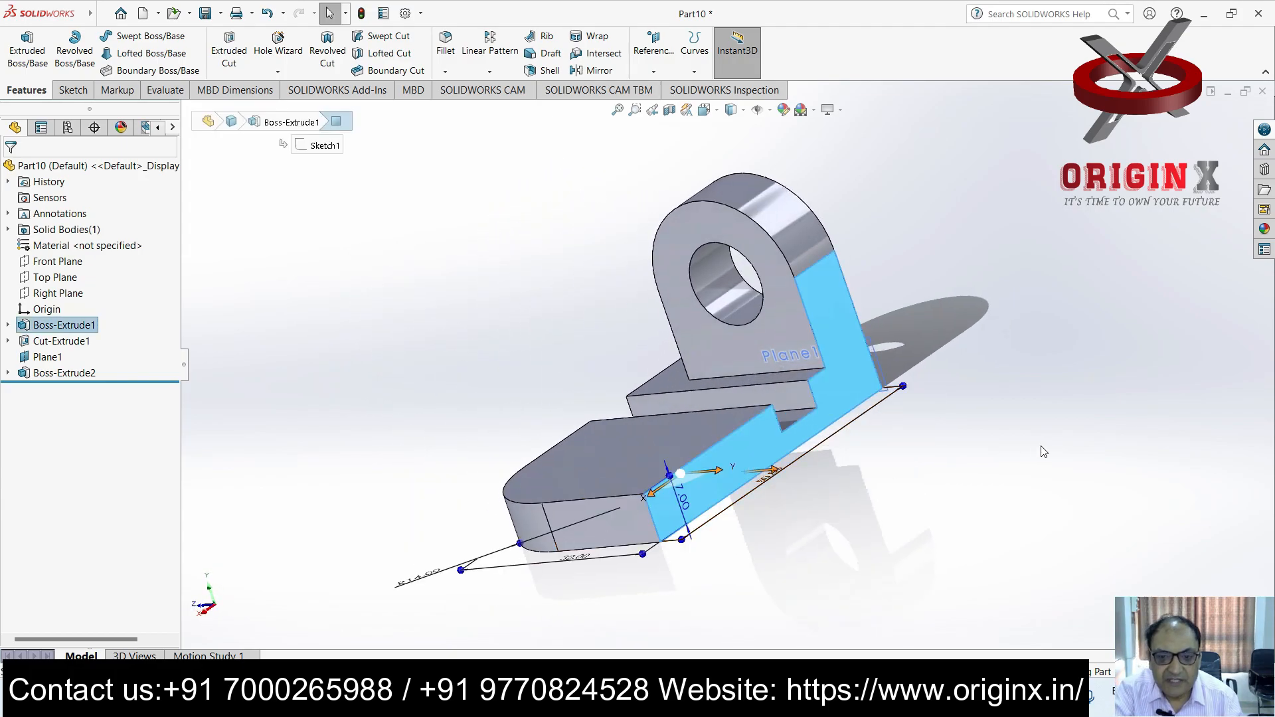
Start a sketch on the plate's long side face and draw a rectangle about 21.9 by 18.4 mm from its upper end corner
{"action": "left_click", "coordinate": [995, 595]}
{"action": "left_click", "coordinate": [698, 506]}
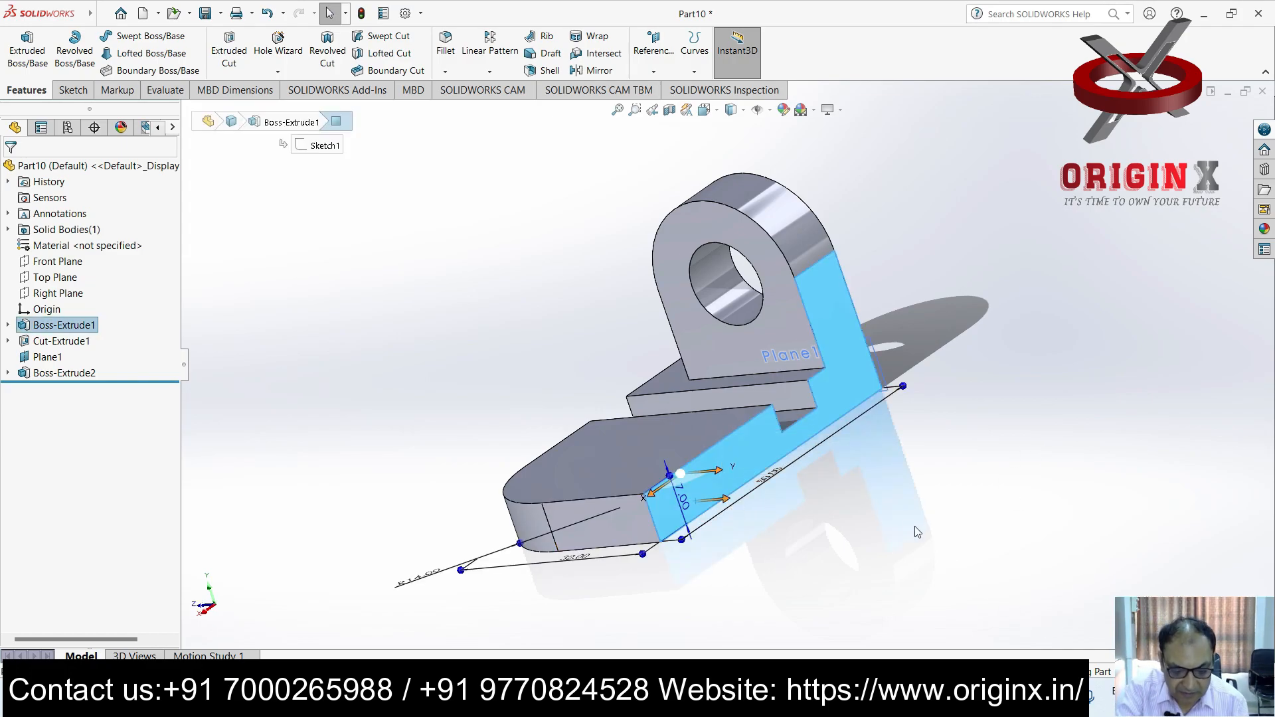
{"action": "key", "text": "ctrl+8"}
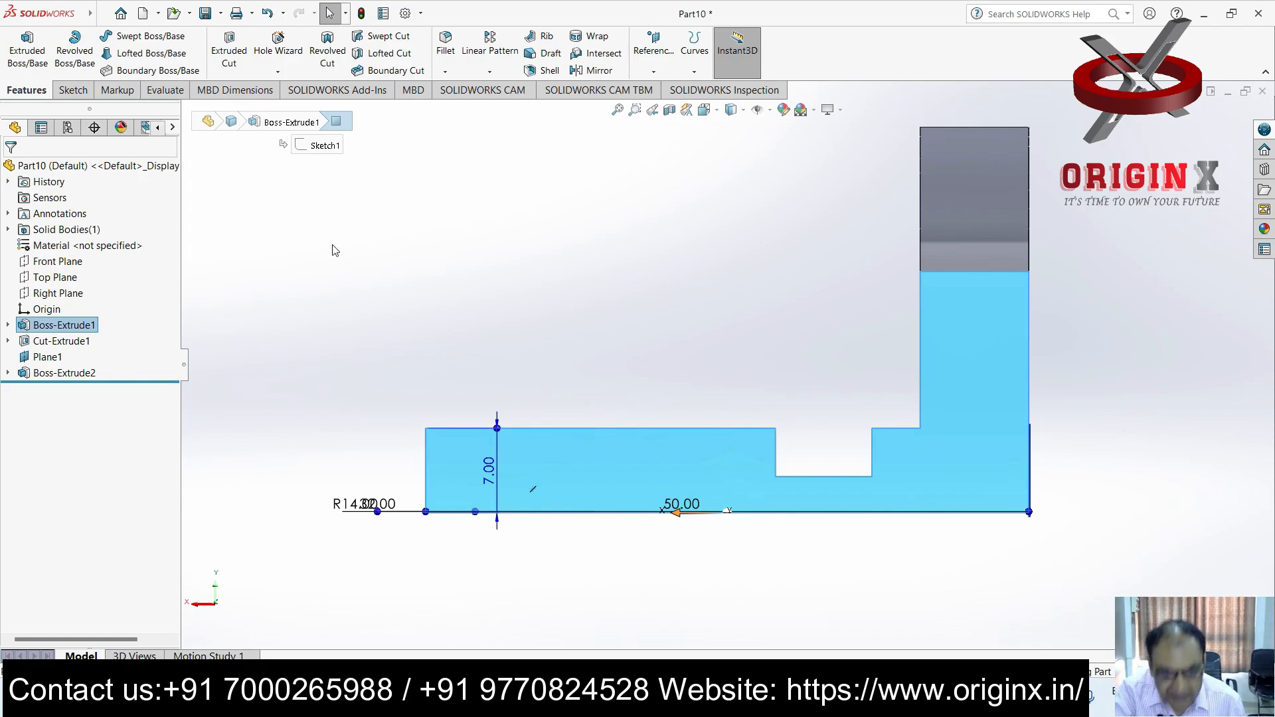
{"action": "left_click", "coordinate": [73, 90]}
{"action": "left_click", "coordinate": [125, 52]}
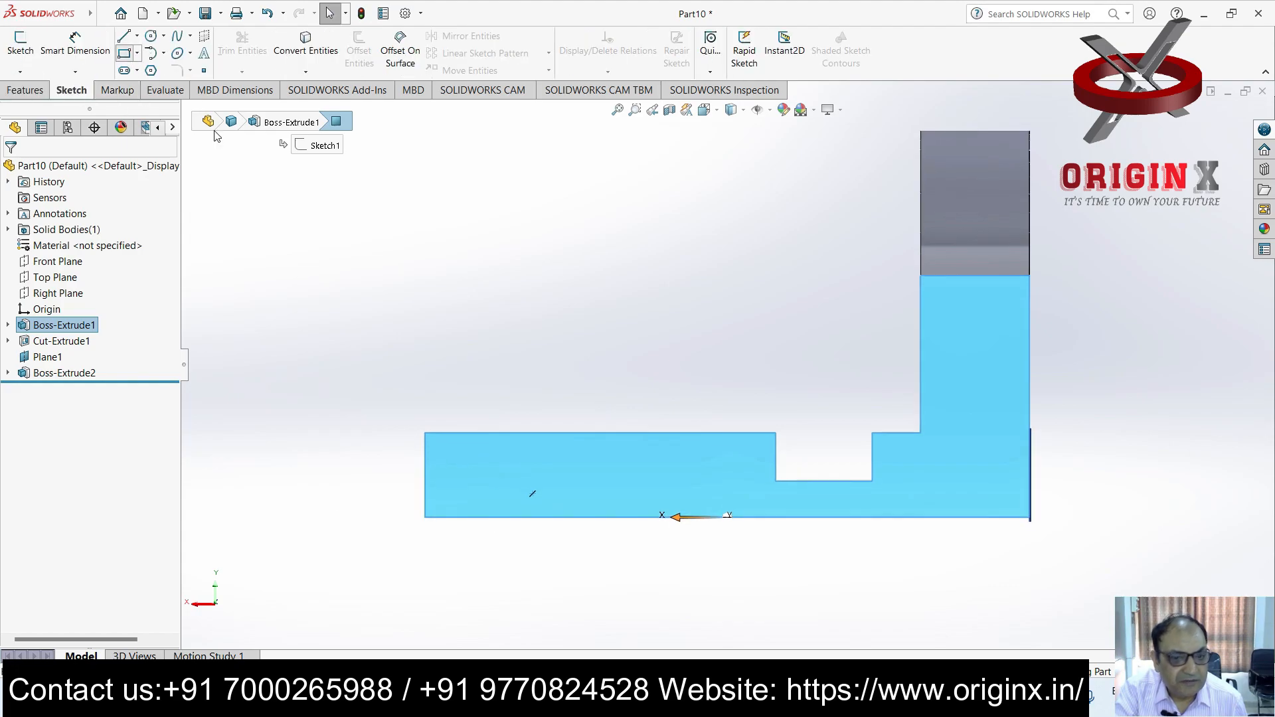
{"action": "left_click", "coordinate": [420, 473]}
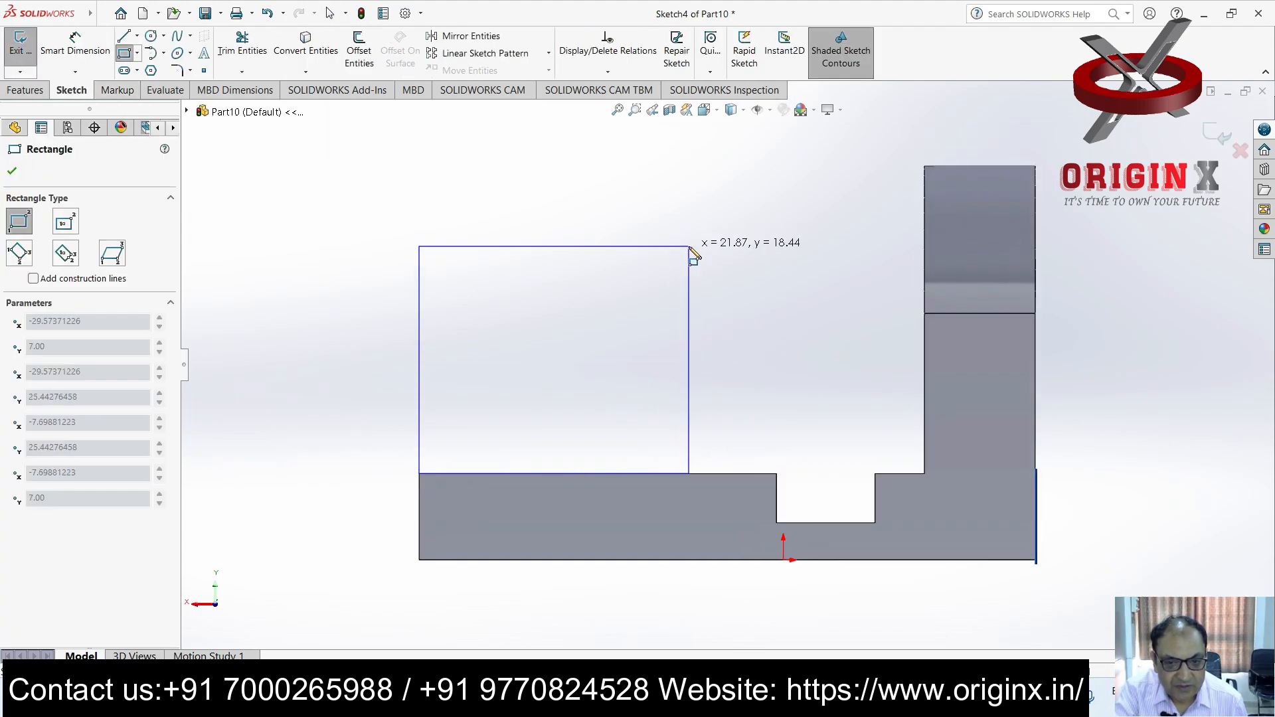
{"action": "left_click", "coordinate": [688, 245]}
Dimension the rectangle to 24 mm wide and 13 mm high
{"action": "left_click", "coordinate": [63, 56]}
{"action": "left_click", "coordinate": [620, 474]}
{"action": "left_click", "coordinate": [604, 509]}
{"action": "type", "text": "24"}
{"action": "key", "text": "Return"}
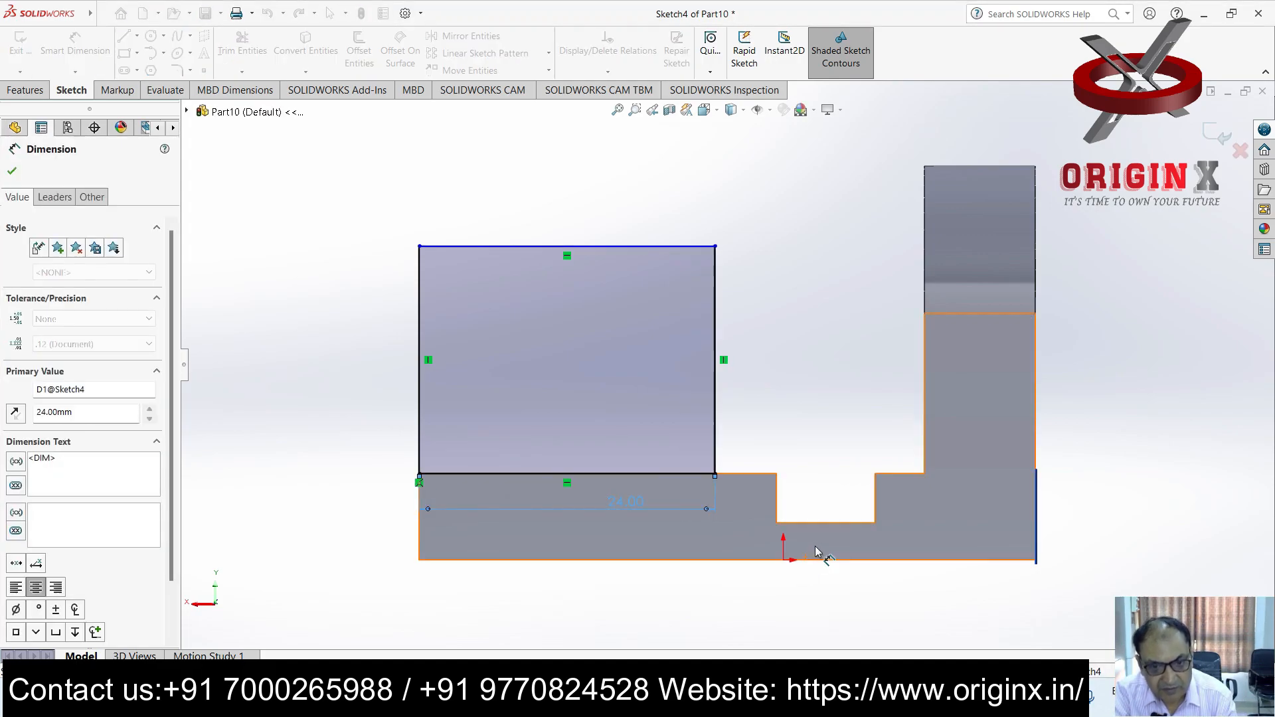
{"action": "left_click", "coordinate": [423, 338]}
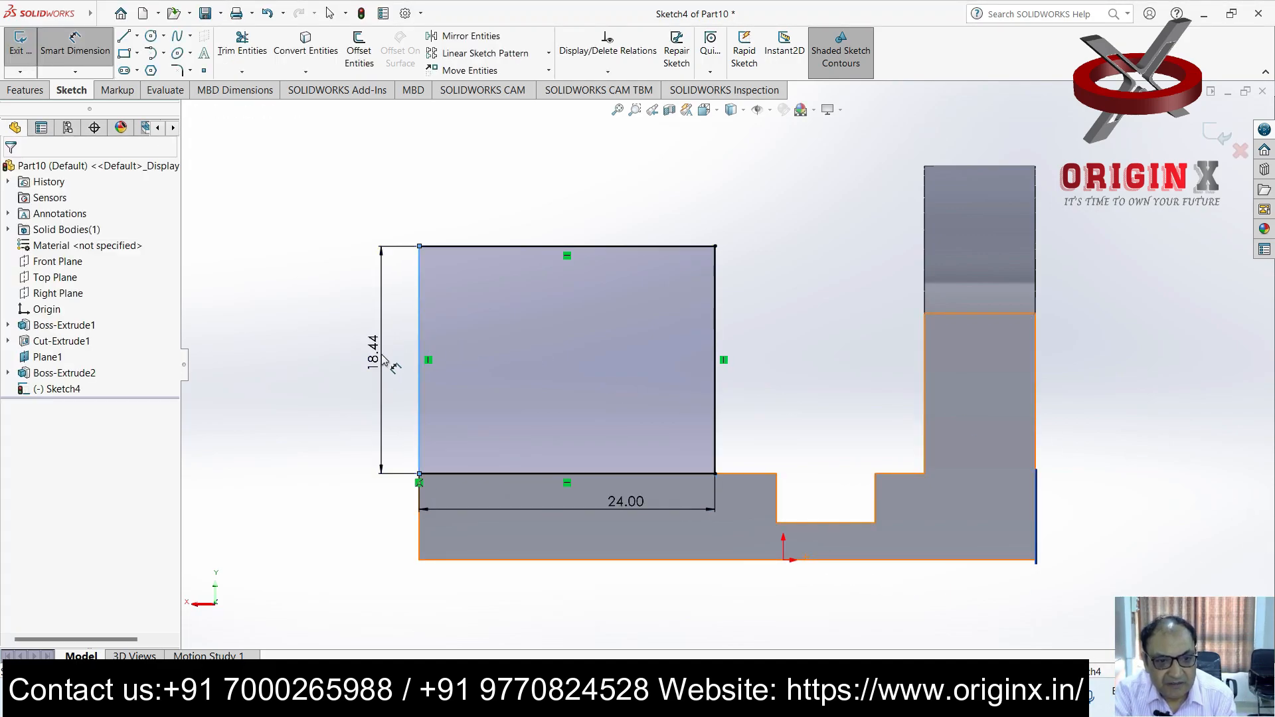
{"action": "left_click", "coordinate": [382, 358]}
{"action": "type", "text": "13"}
{"action": "key", "text": "Return"}
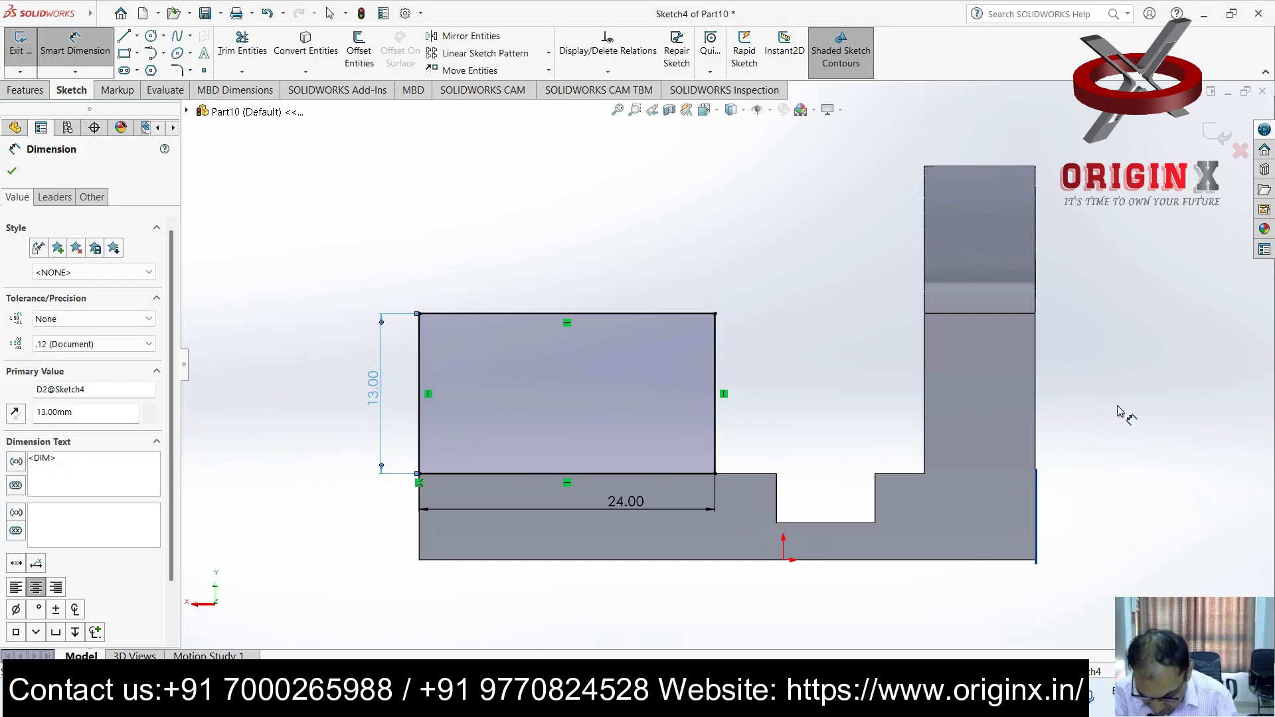
Sketch a circle of about 11.5 mm radius centred on the rectangle's upper edge, reaching its outer corner
{"action": "left_click", "coordinate": [103, 14]}
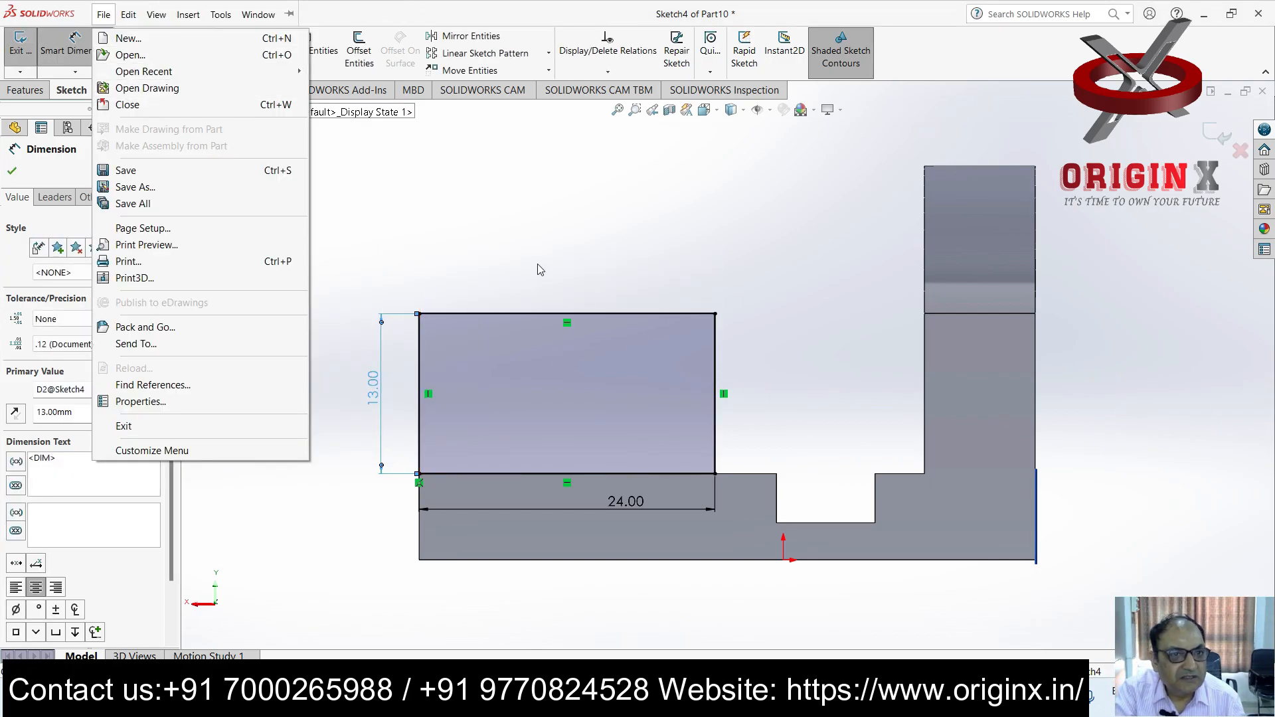
{"action": "left_click", "coordinate": [591, 295]}
{"action": "left_click", "coordinate": [104, 15]}
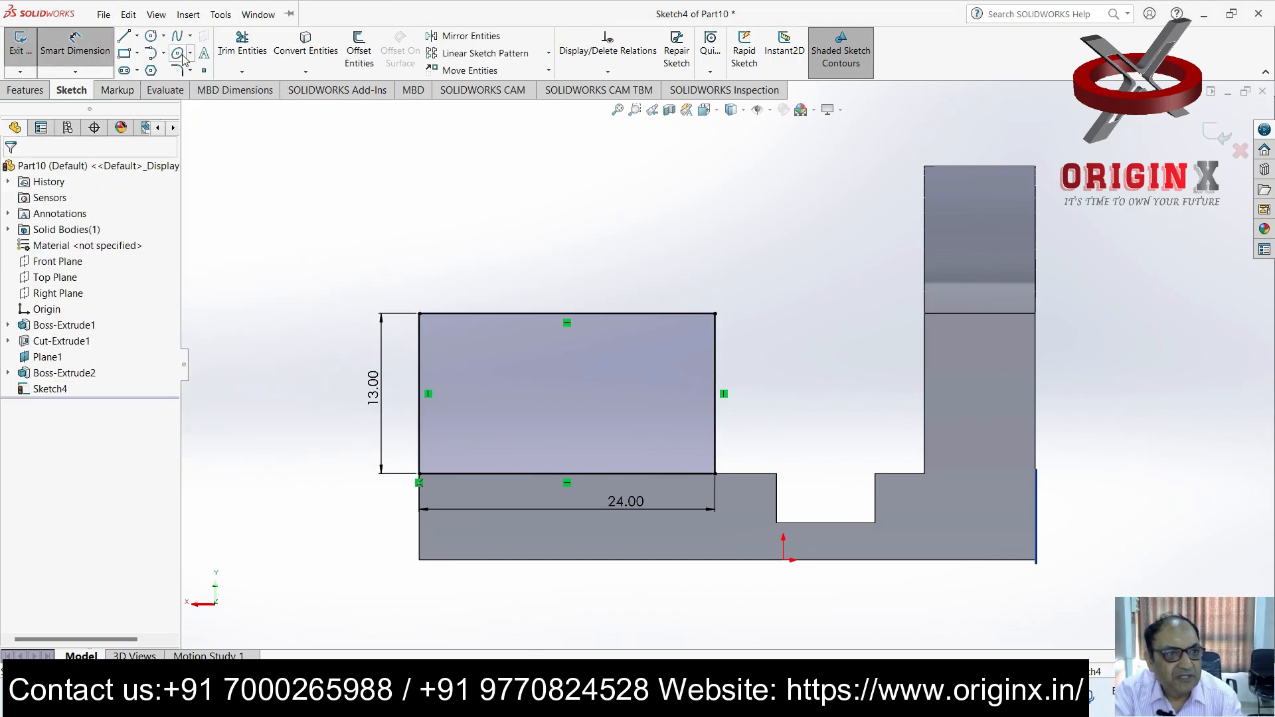
{"action": "left_click", "coordinate": [190, 53]}
{"action": "left_click", "coordinate": [194, 57]}
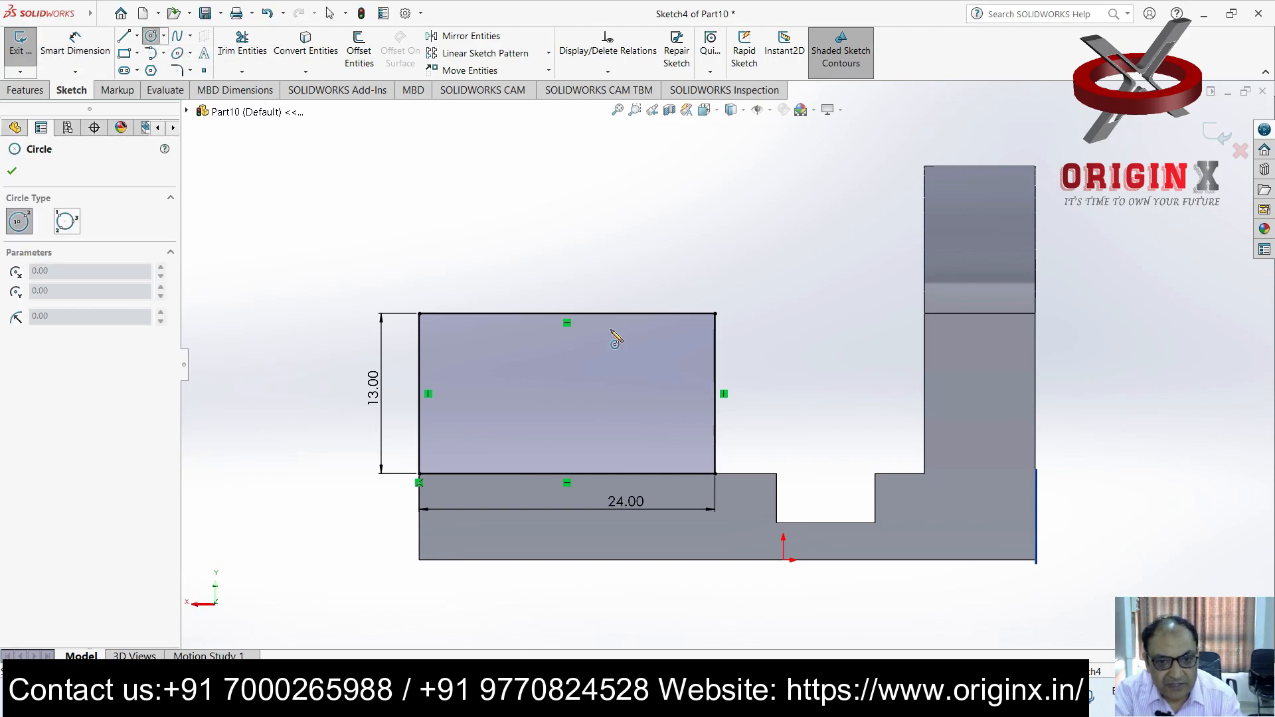
{"action": "left_click", "coordinate": [561, 314]}
{"action": "left_click", "coordinate": [419, 314]}
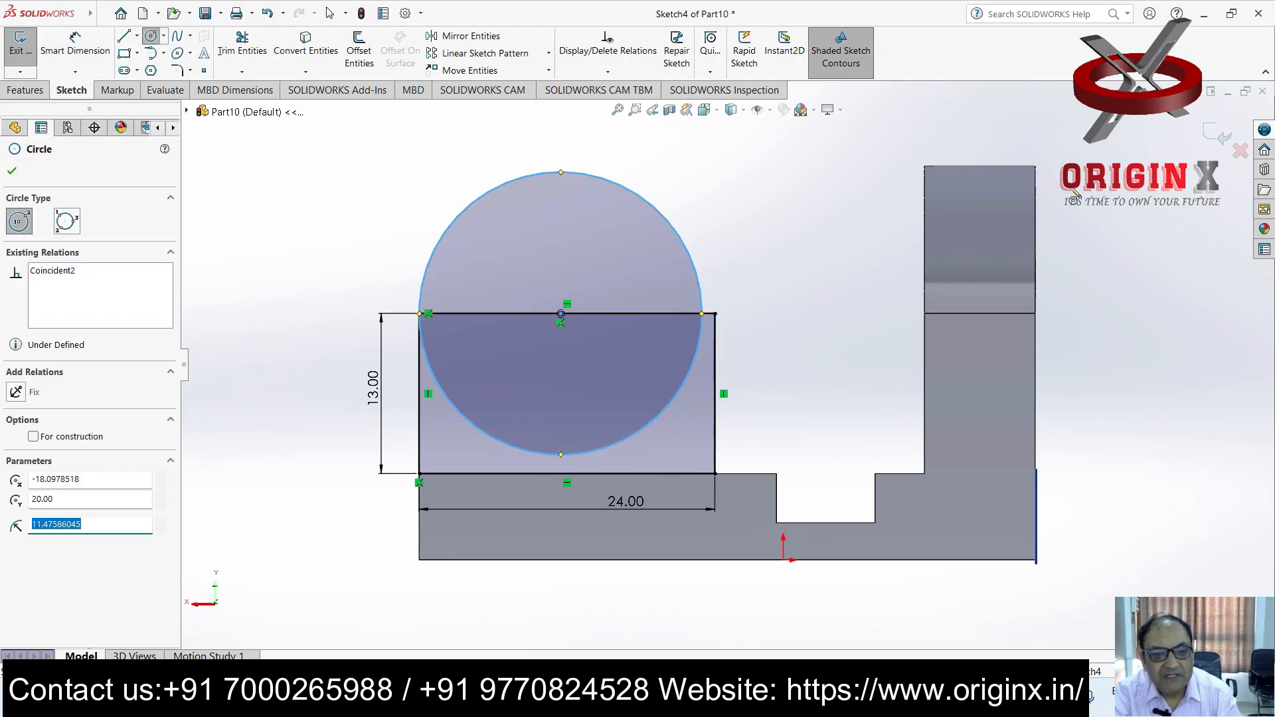
Try trimming the circle's lower half and the rectangle's upper edge into an arch, and undo the trim and the circle
{"action": "left_click", "coordinate": [243, 72]}
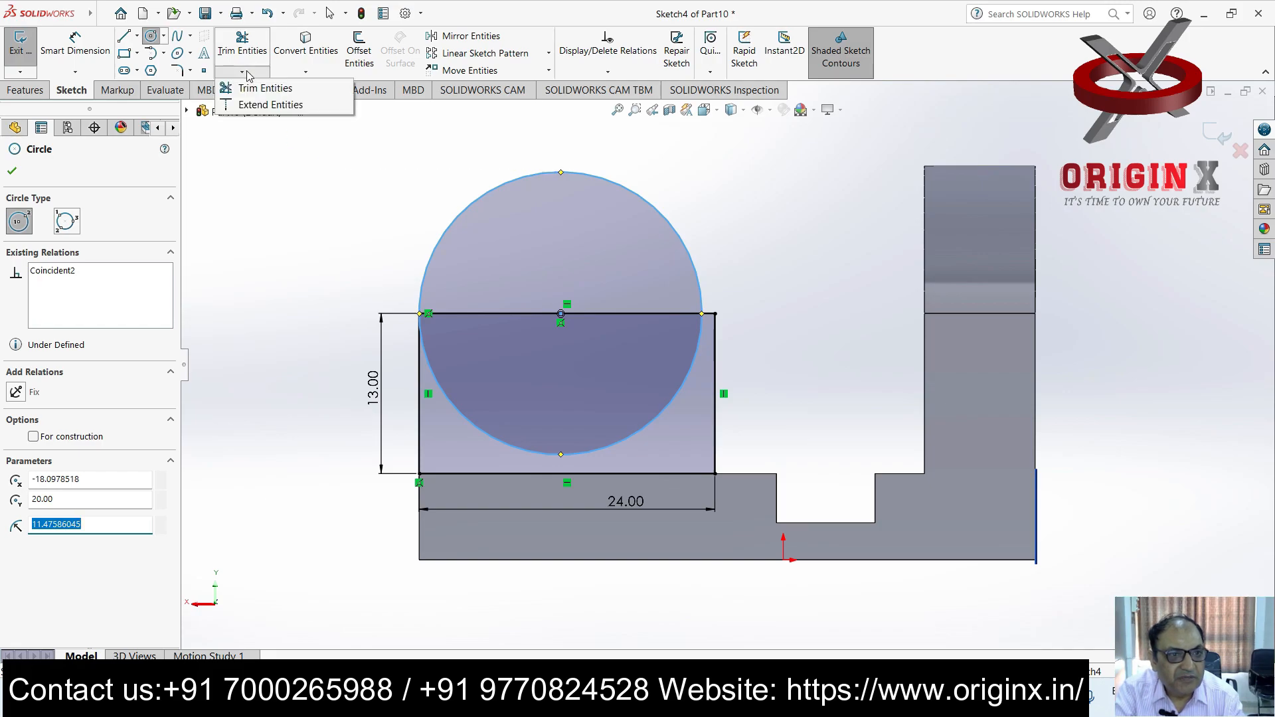
{"action": "left_click", "coordinate": [265, 88]}
{"action": "left_click_drag", "start_coordinate": [497, 380], "coordinate": [458, 423]}
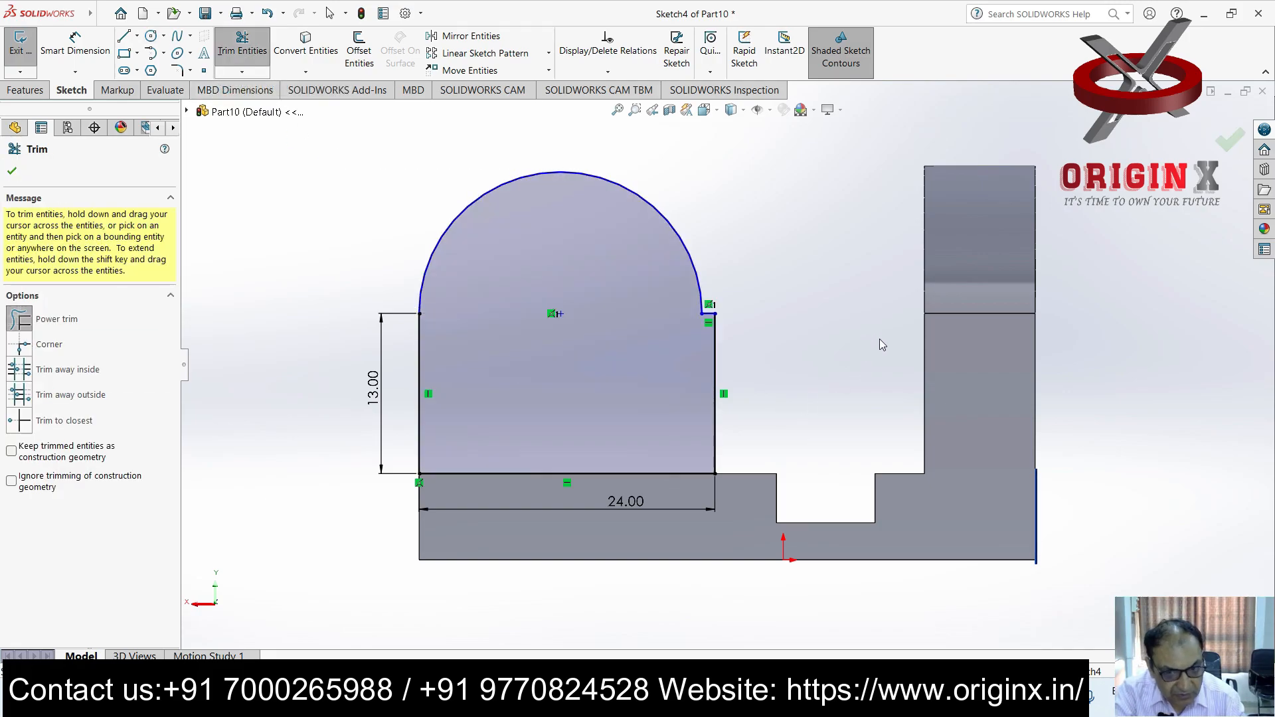
{"action": "key", "text": "Escape"}
{"action": "key", "text": "ctrl+z"}
{"action": "key", "text": "ctrl+z"}
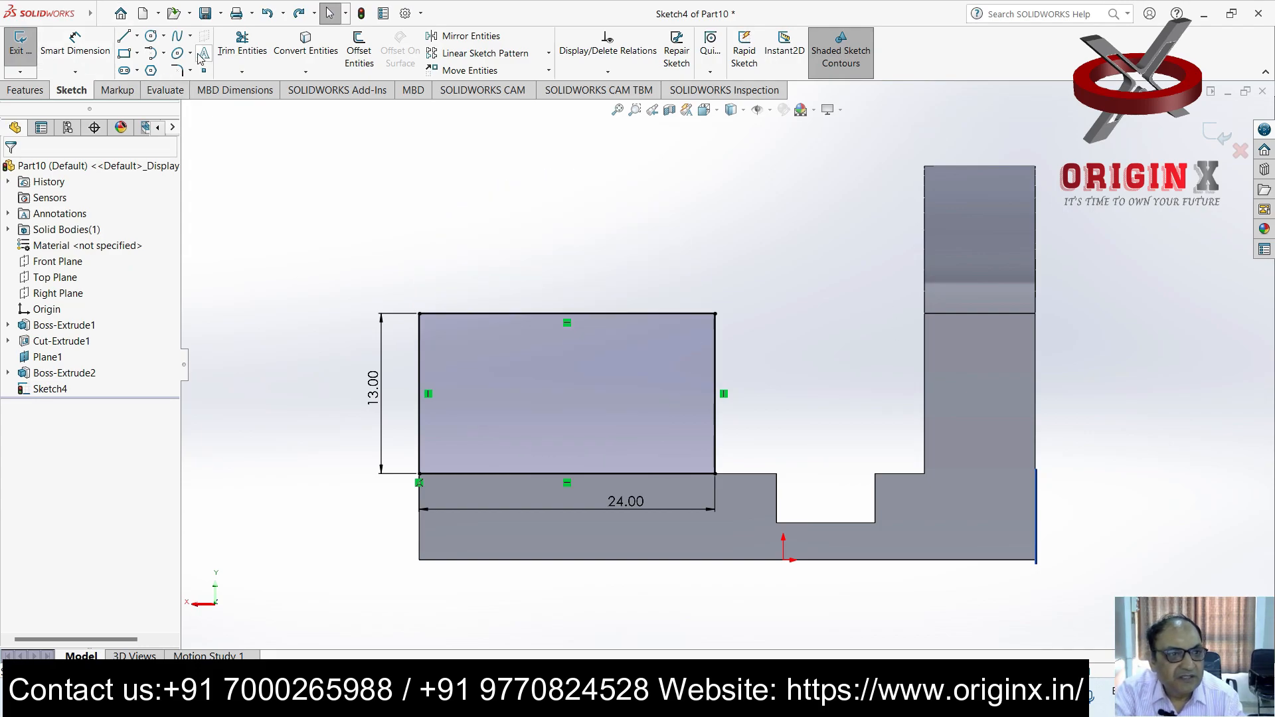
Trim away the rectangle's upper edge, leaving the two vertical sides and the base line
{"action": "left_click", "coordinate": [165, 38]}
{"action": "left_click", "coordinate": [560, 236]}
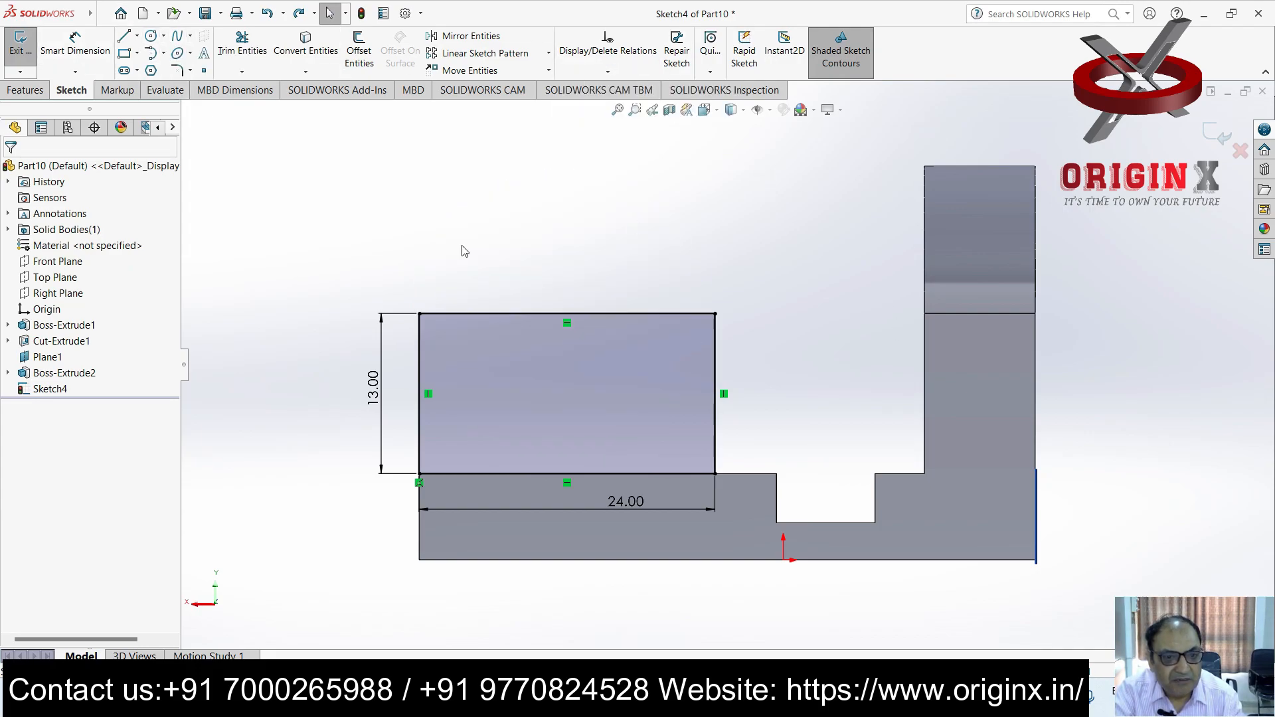
{"action": "left_click", "coordinate": [243, 74]}
{"action": "left_click", "coordinate": [249, 89]}
{"action": "left_click_drag", "start_coordinate": [591, 255], "coordinate": [519, 349]}
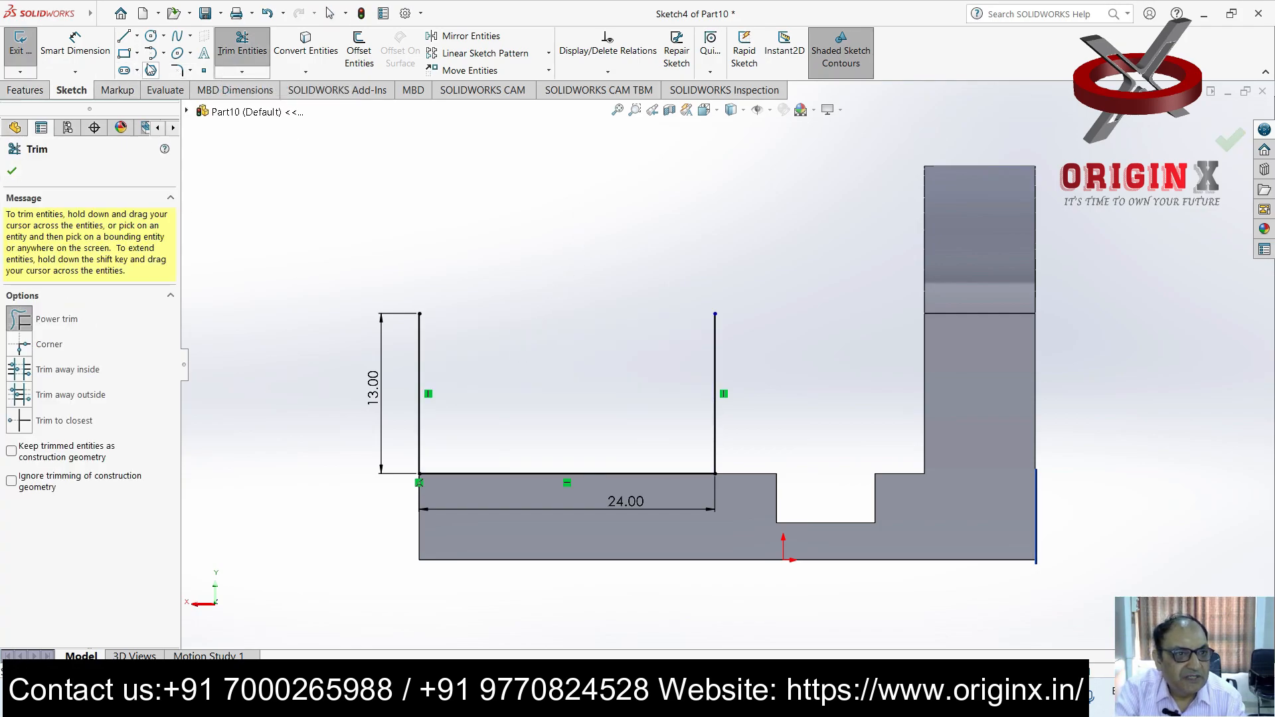
Close the open profile with a tangent arc joining the upper ends of its two vertical lines
{"action": "left_click", "coordinate": [164, 54]}
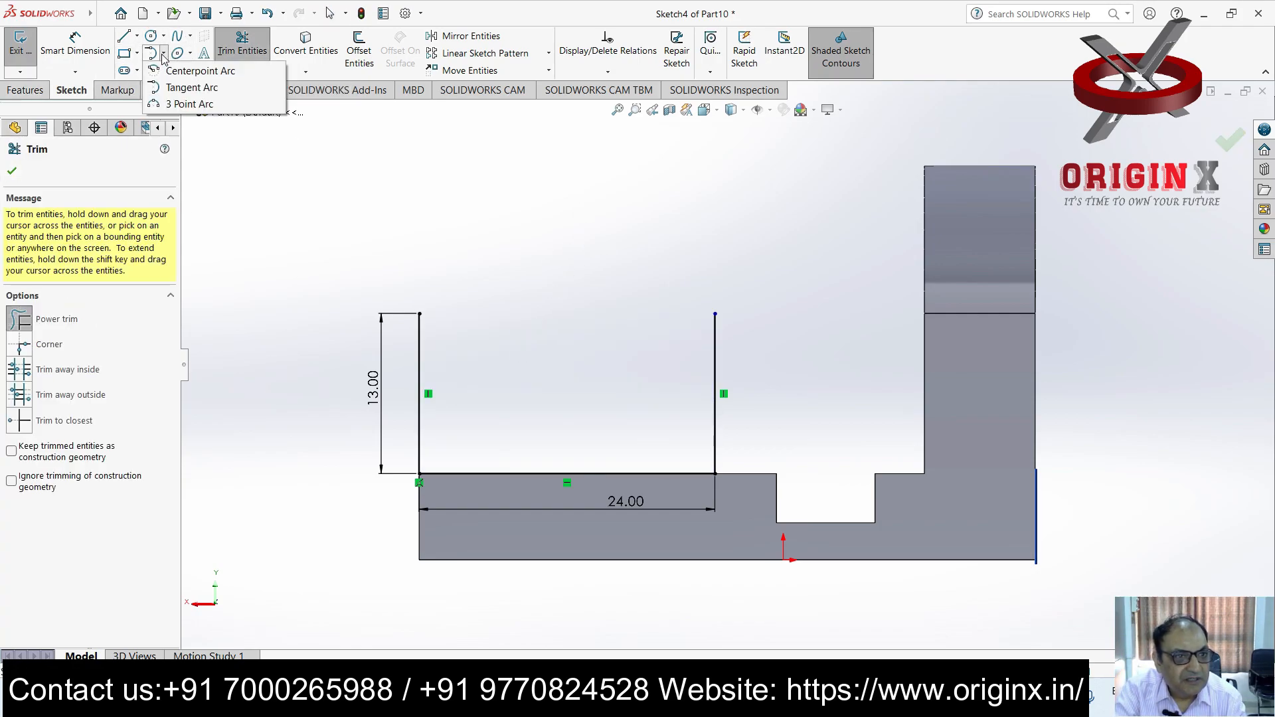
{"action": "left_click", "coordinate": [194, 95]}
{"action": "left_click", "coordinate": [419, 313]}
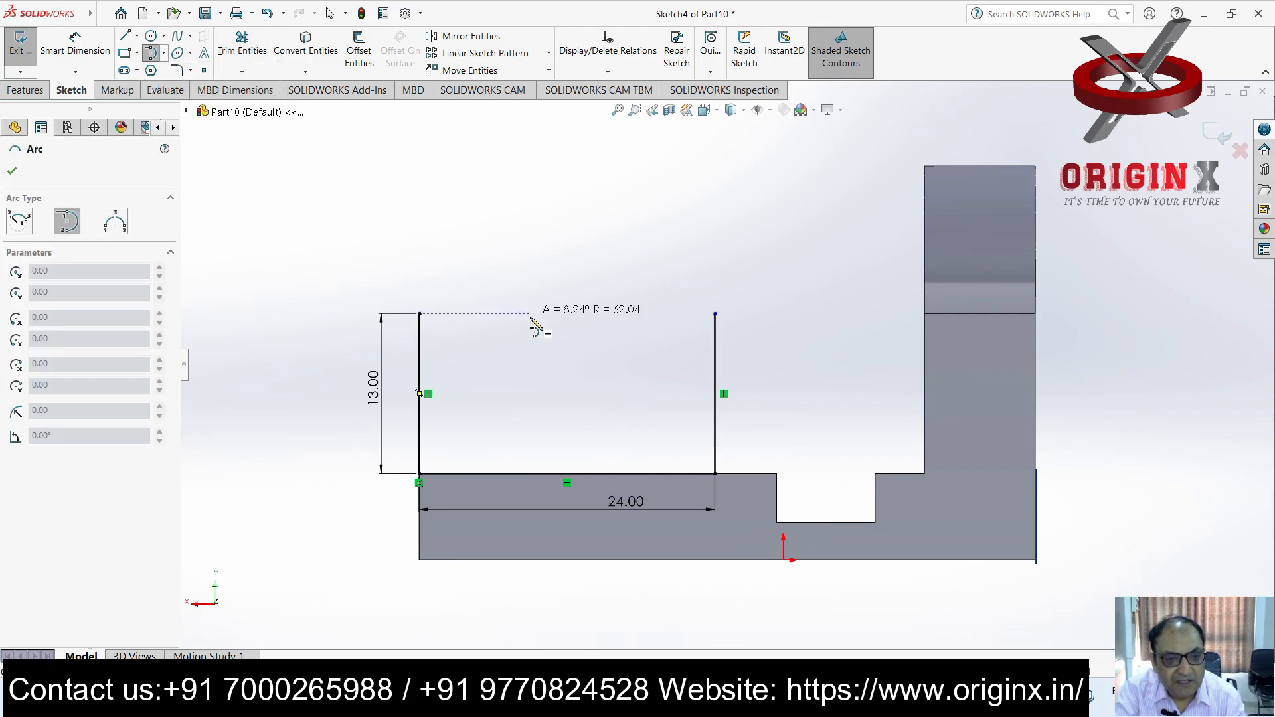
{"action": "left_click", "coordinate": [715, 313]}
{"action": "left_click", "coordinate": [716, 314]}
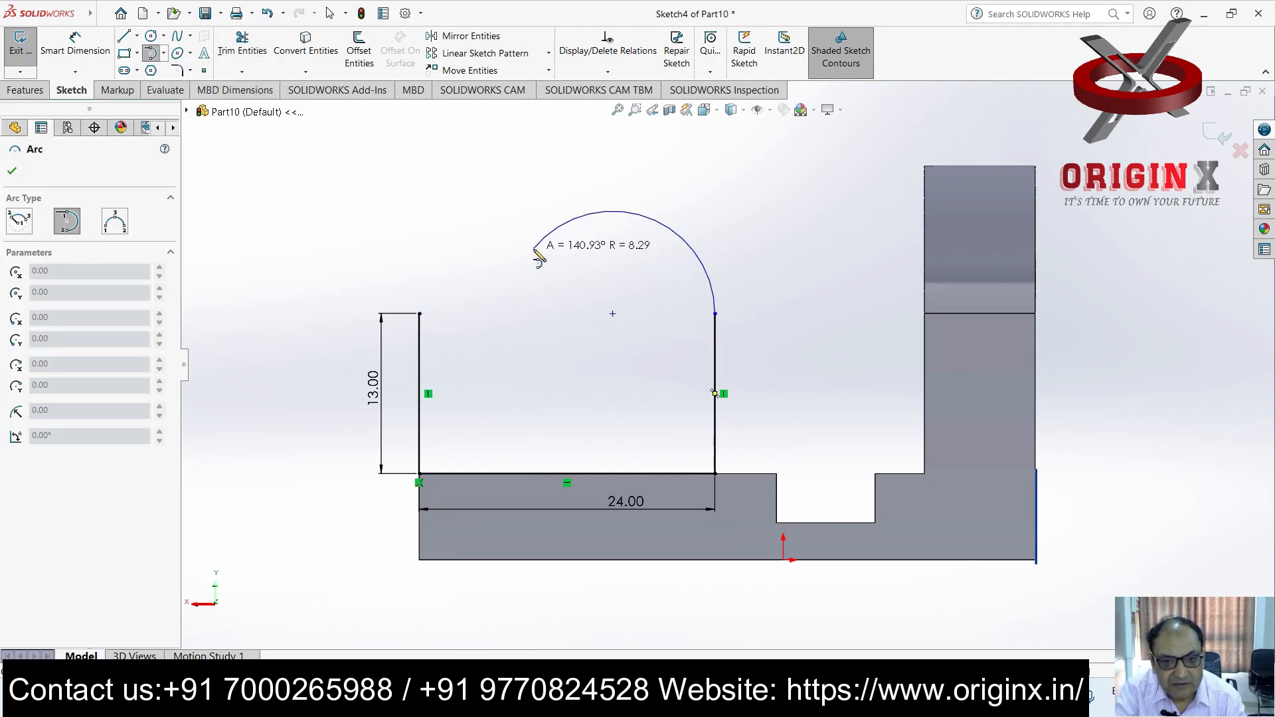
{"action": "left_click", "coordinate": [419, 313]}
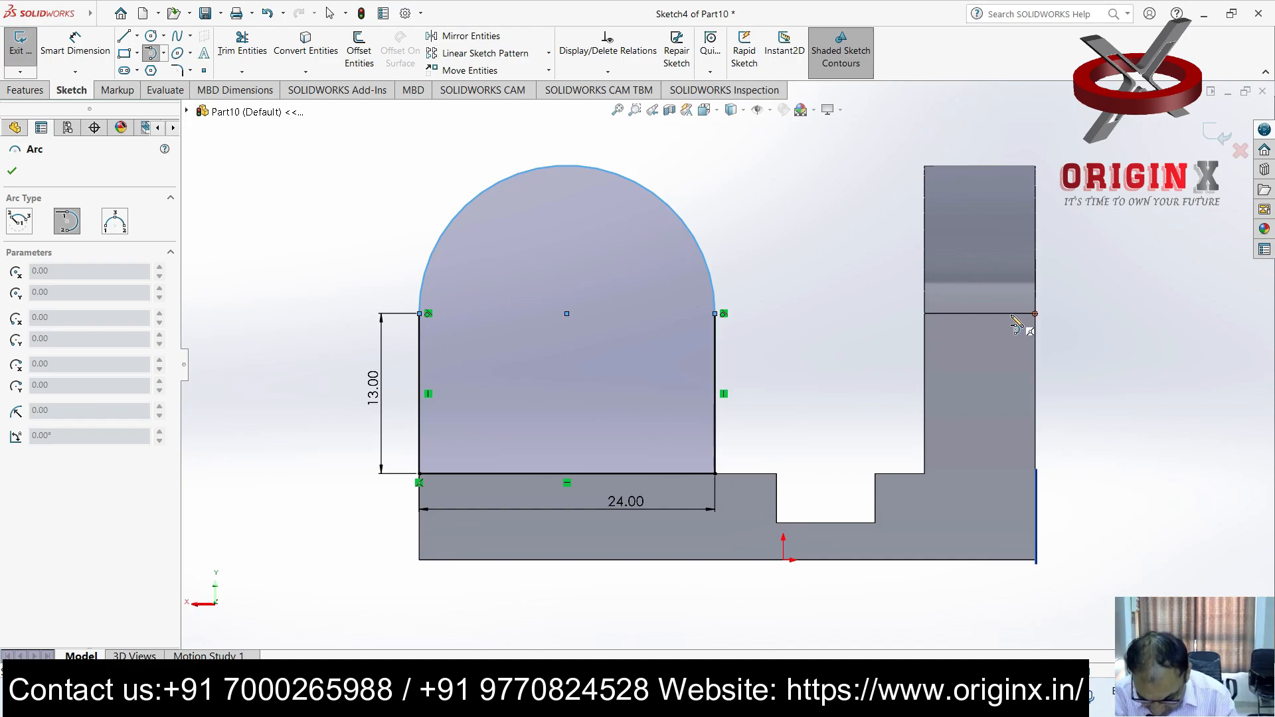
Extrude the arched profile to a blind depth of 8 mm, reversed to run inward over the plate and merged with it
{"action": "middle_click_drag", "start_coordinate": [805, 563], "coordinate": [742, 628]}
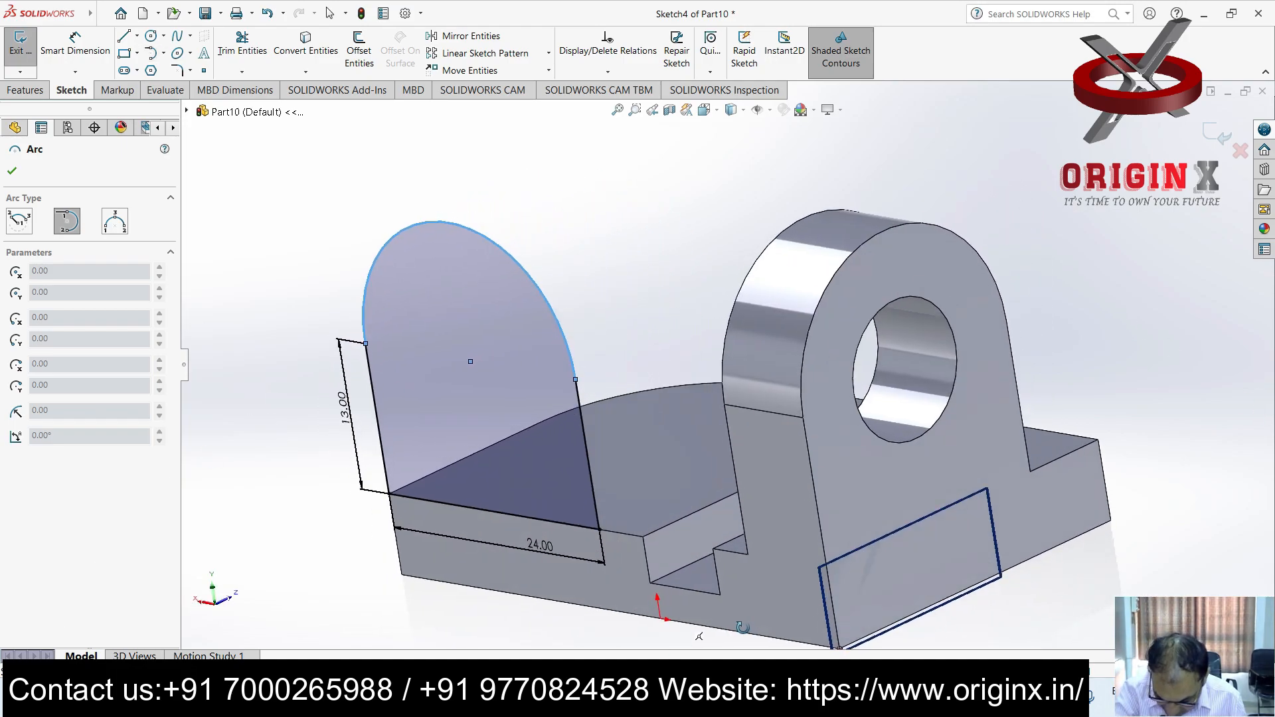
{"action": "left_click", "coordinate": [27, 89]}
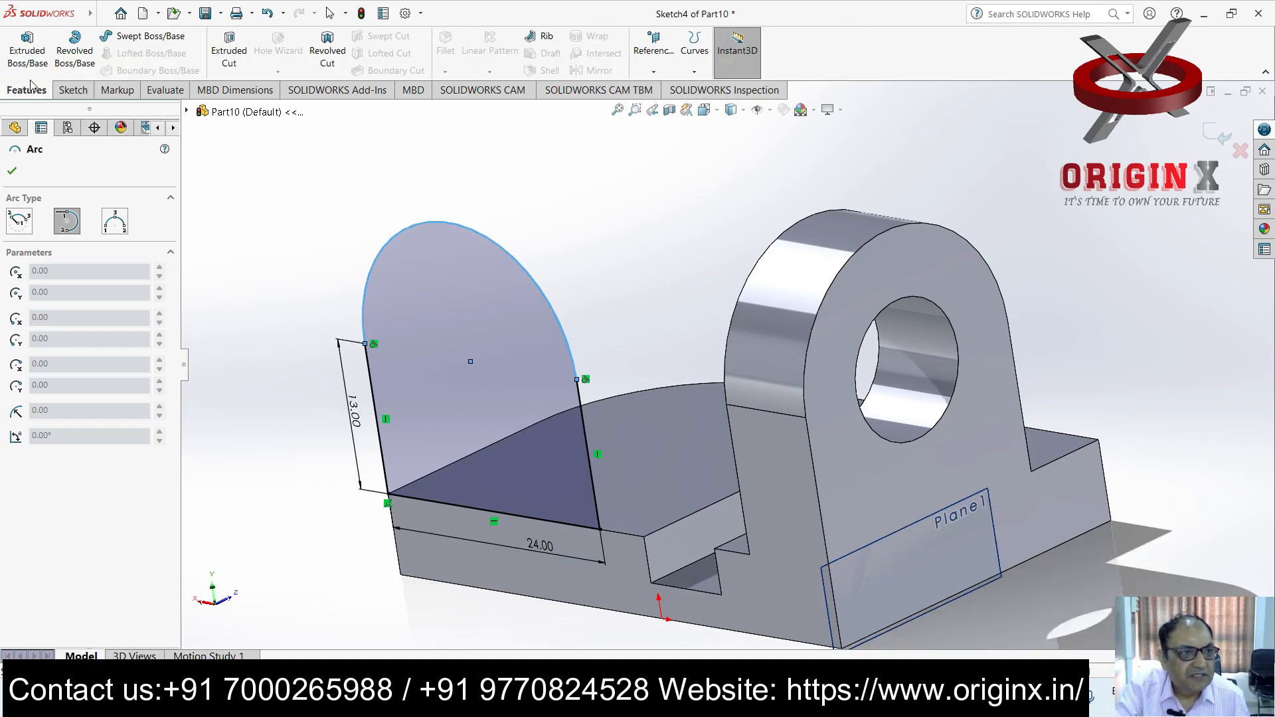
{"action": "left_click", "coordinate": [28, 46]}
{"action": "left_click", "coordinate": [386, 409]}
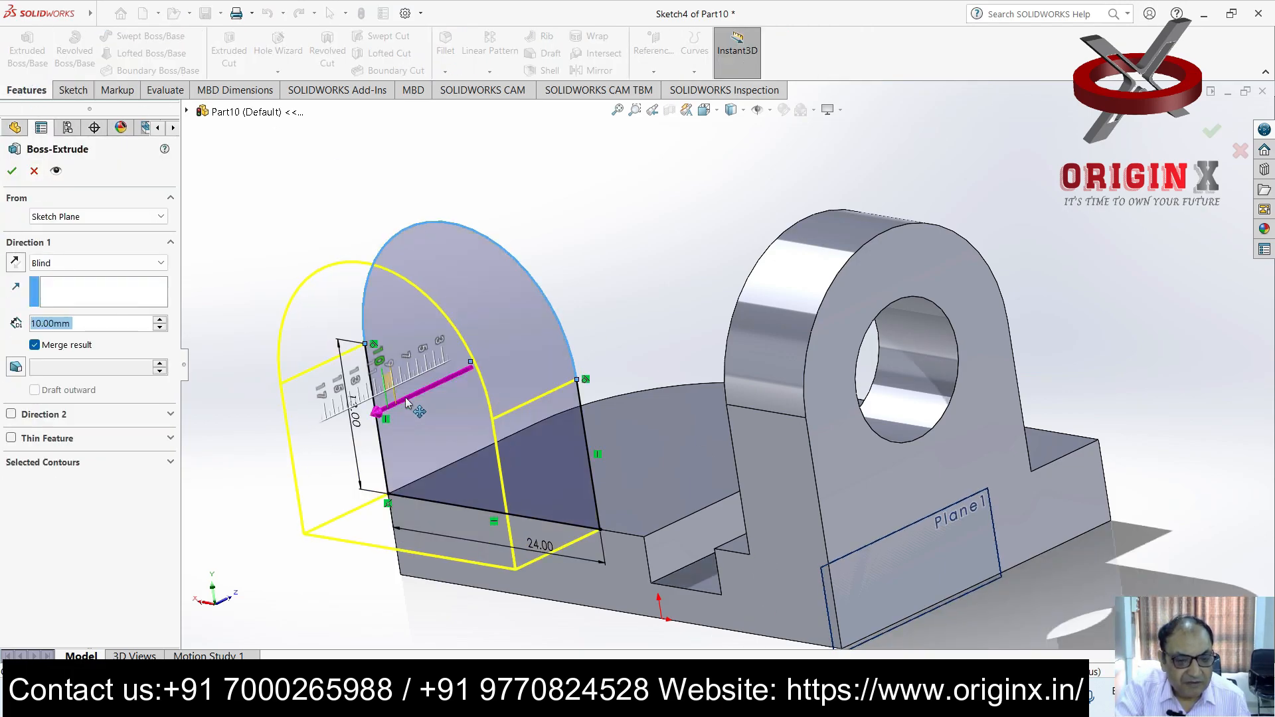
{"action": "type", "text": "8"}
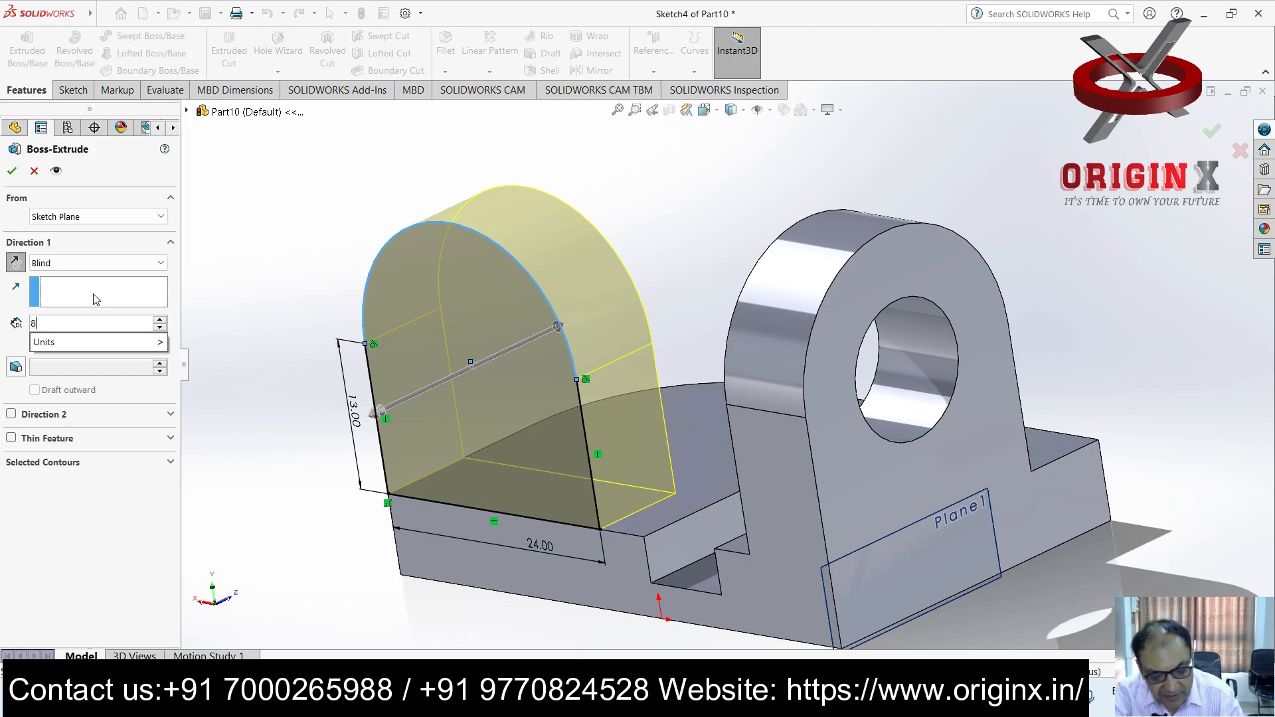
{"action": "key", "text": "Return"}
{"action": "left_click", "coordinate": [9, 172]}
Save the finished part under the file name 20
{"action": "middle_click_drag", "start_coordinate": [288, 333], "coordinate": [600, 564]}
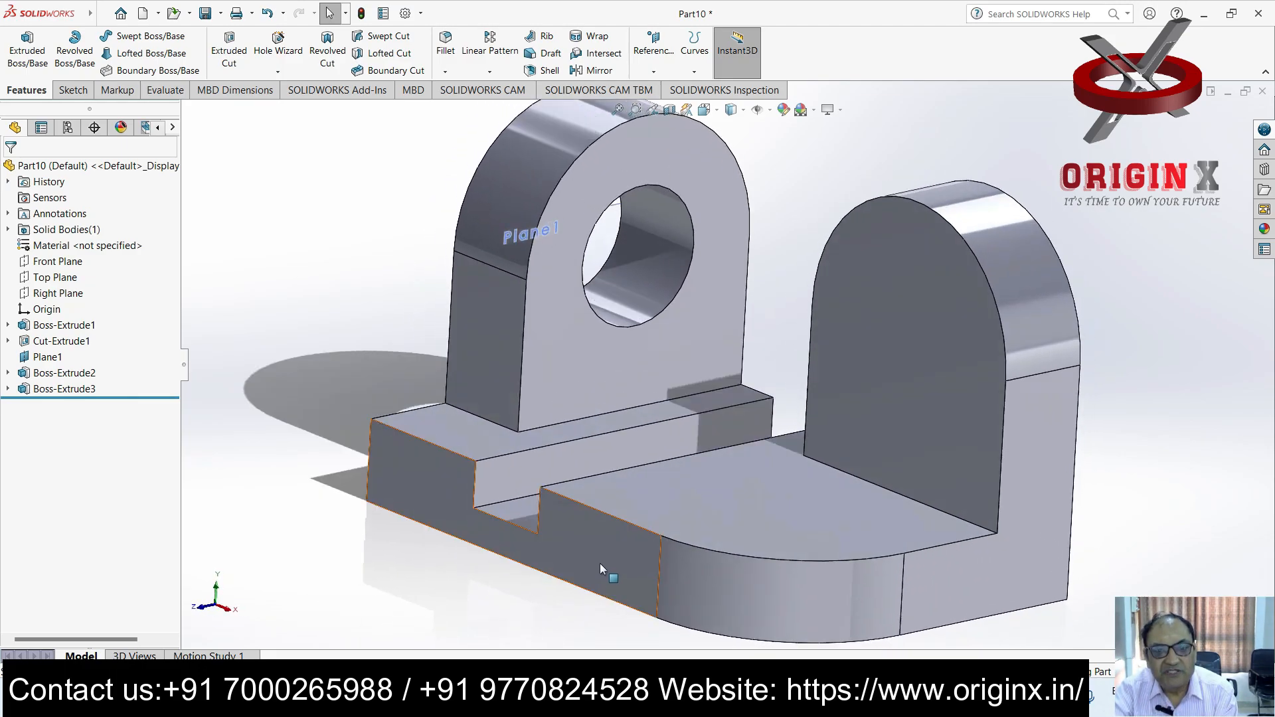
{"action": "scroll", "coordinate": [572, 535], "scroll_direction": "up", "scroll_amount": 3}
{"action": "scroll", "coordinate": [618, 393], "scroll_direction": "up", "scroll_amount": 3}
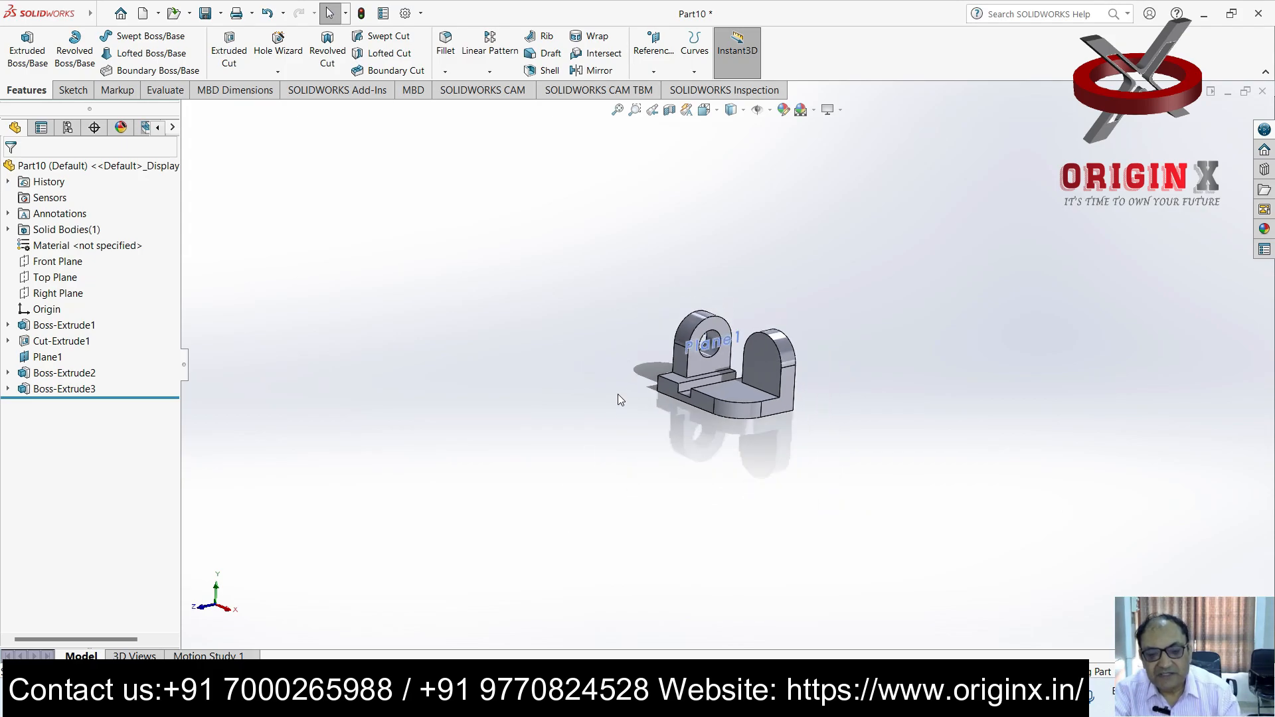
{"action": "scroll", "coordinate": [738, 481], "scroll_direction": "down", "scroll_amount": 3}
{"action": "scroll", "coordinate": [689, 424], "scroll_direction": "down", "scroll_amount": 2}
{"action": "left_click", "coordinate": [103, 14]}
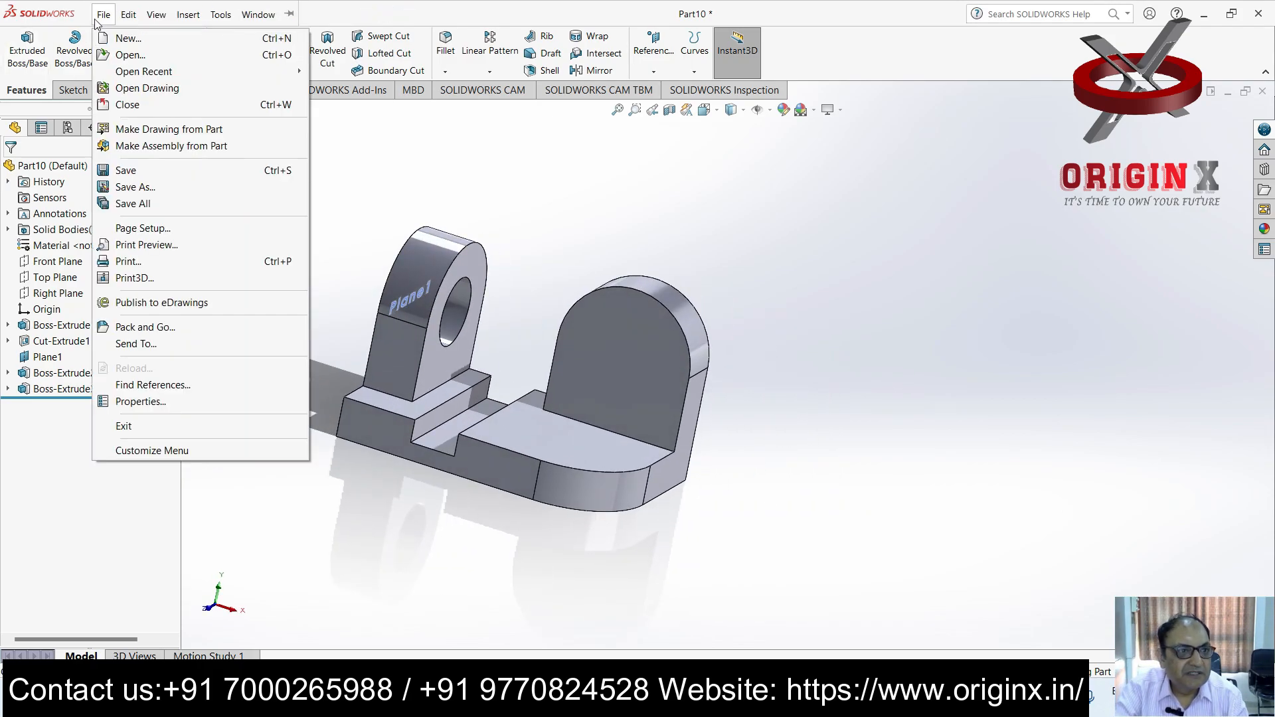
{"action": "left_click", "coordinate": [136, 187]}
{"action": "type", "text": "20"}
{"action": "key", "text": "Return"}
{"action": "middle_click_drag", "start_coordinate": [715, 334], "coordinate": [714, 405]}
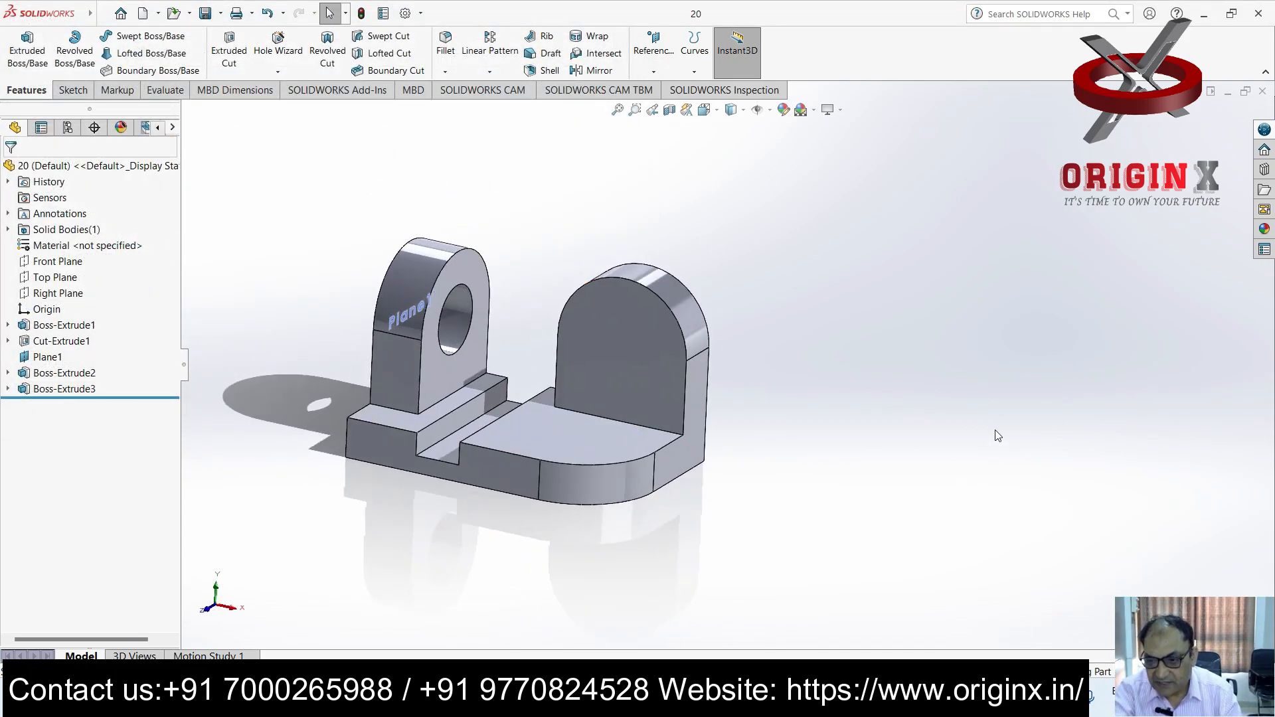